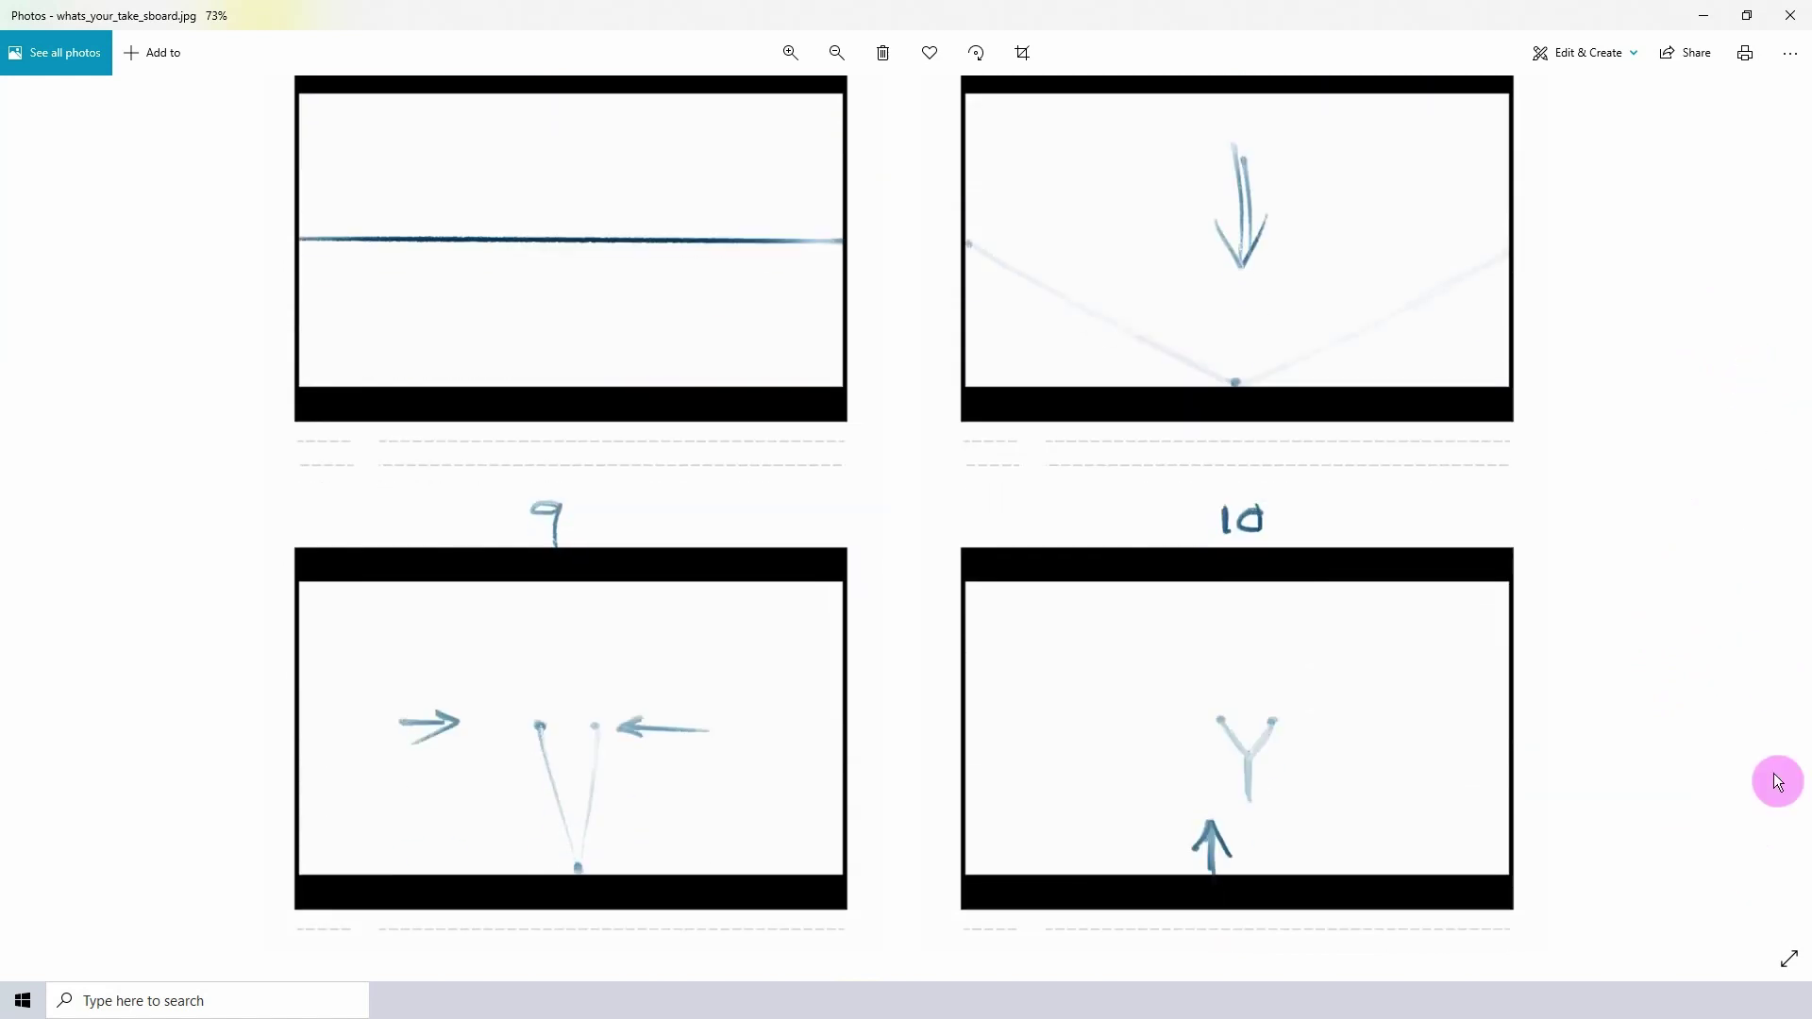
- Review the storyboard frames in whats_your_take_sboard.jpg and check the Synfig_Files folder inside Whats Your Take
scroll(1731, 404, down, 14)
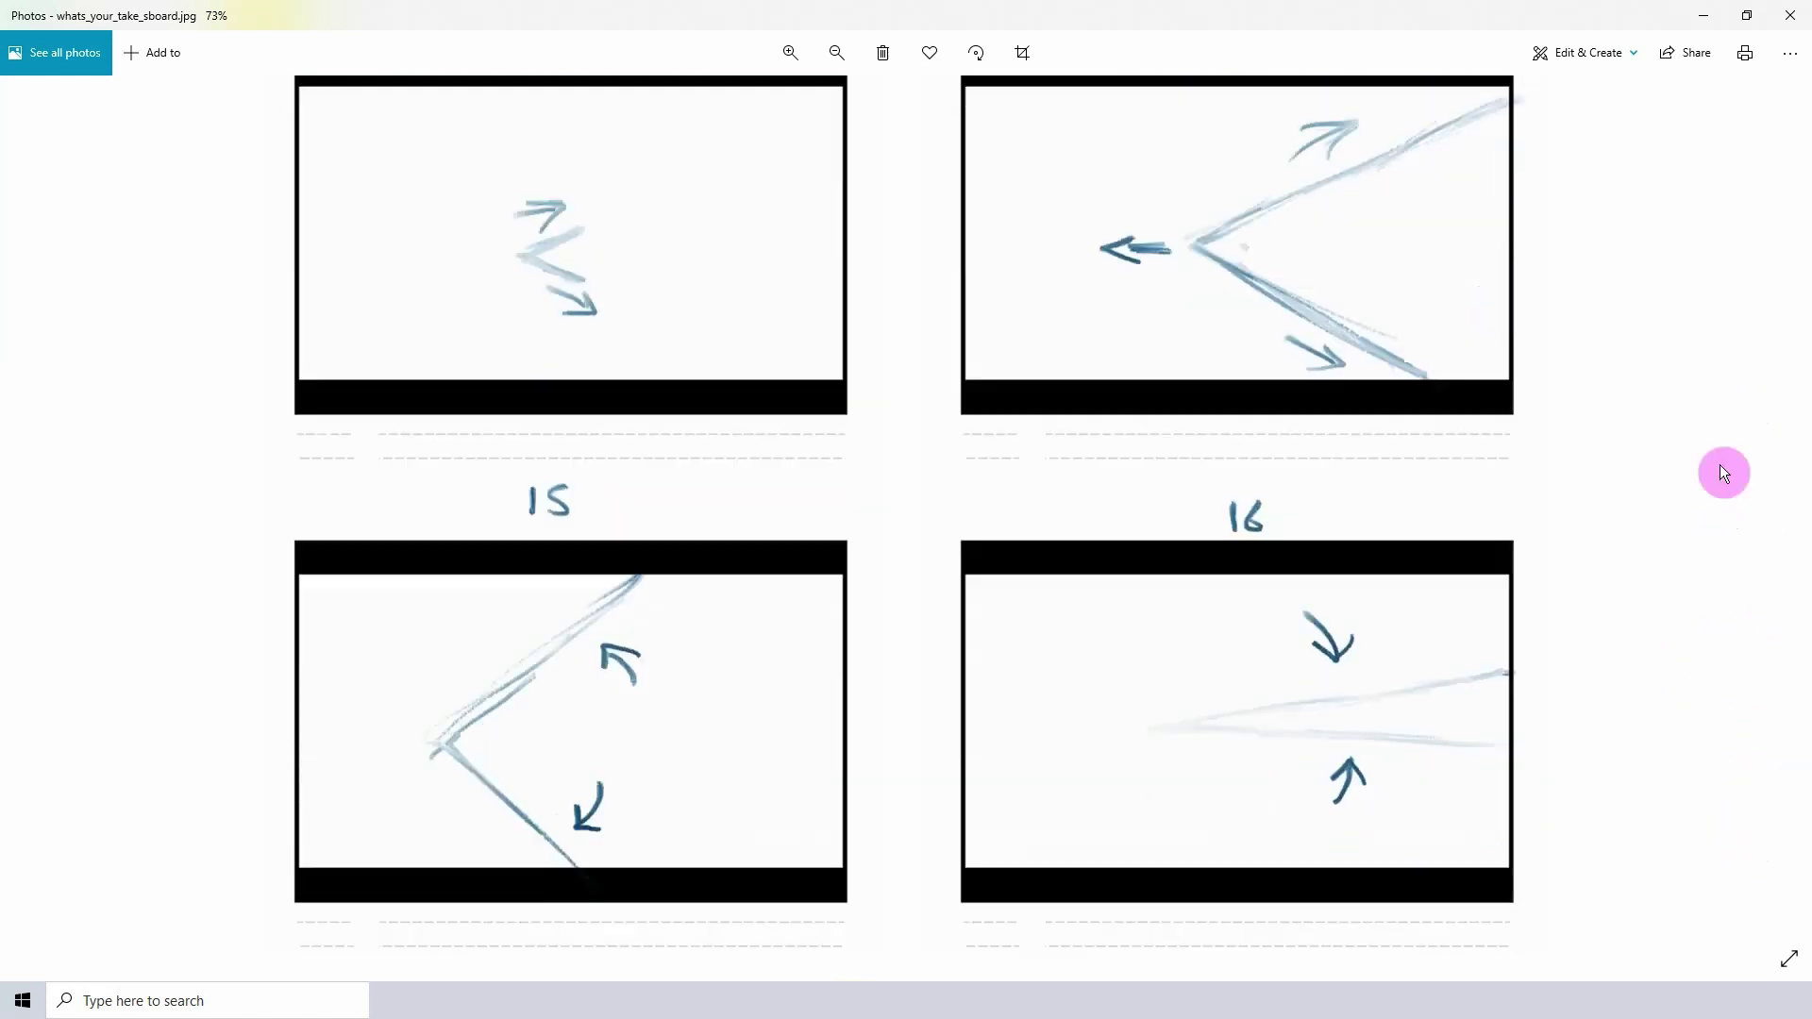
scroll(1717, 662, up, 20)
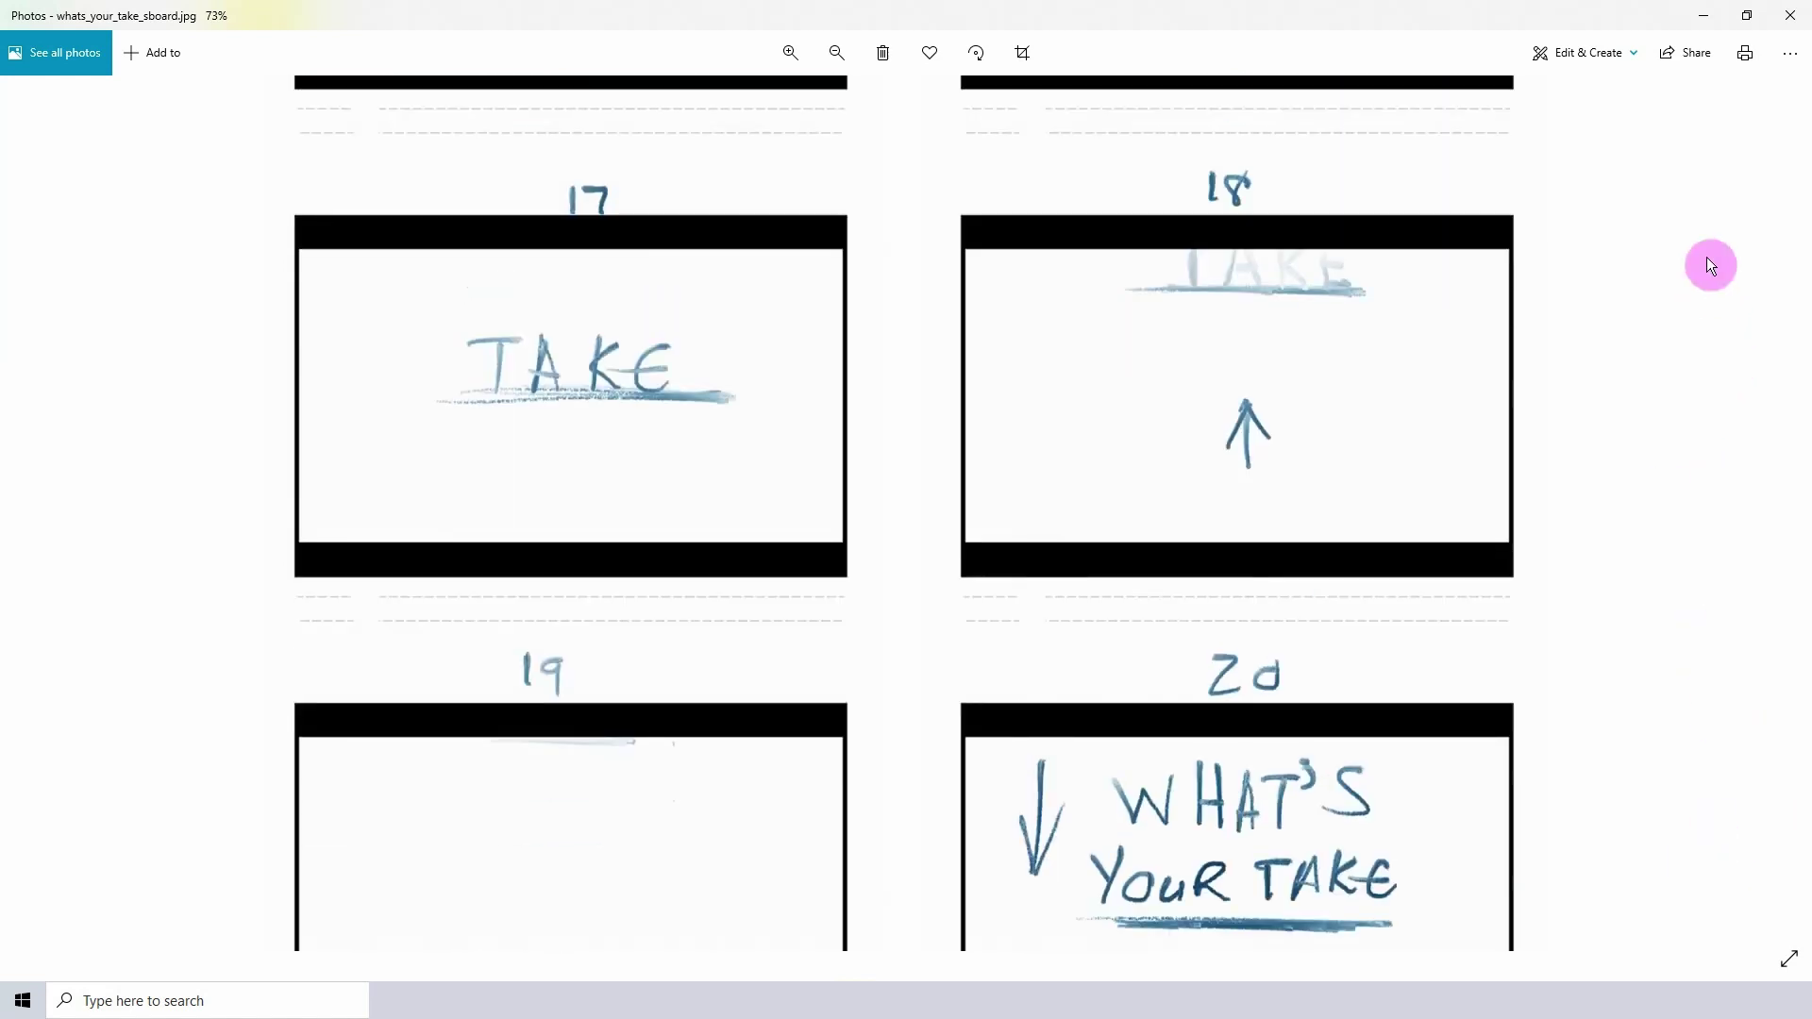
scroll(1734, 817, up, 6)
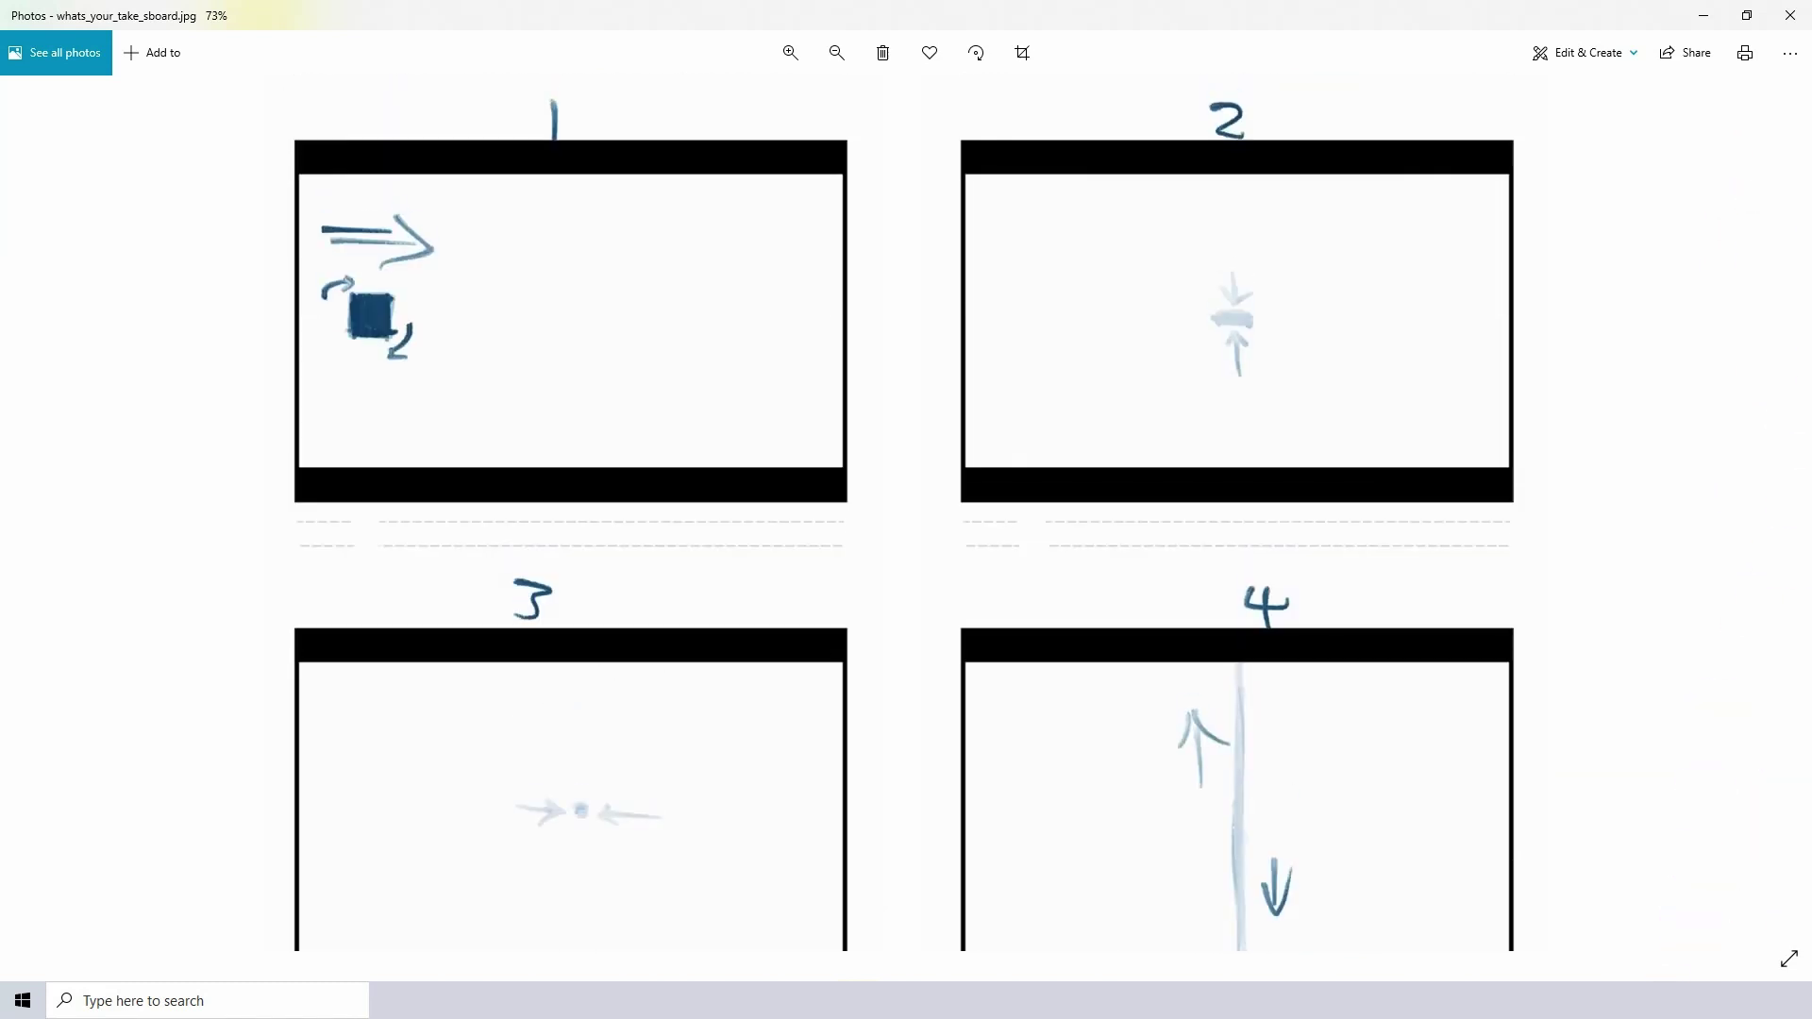
click(1703, 15)
click(170, 64)
double_click(529, 133)
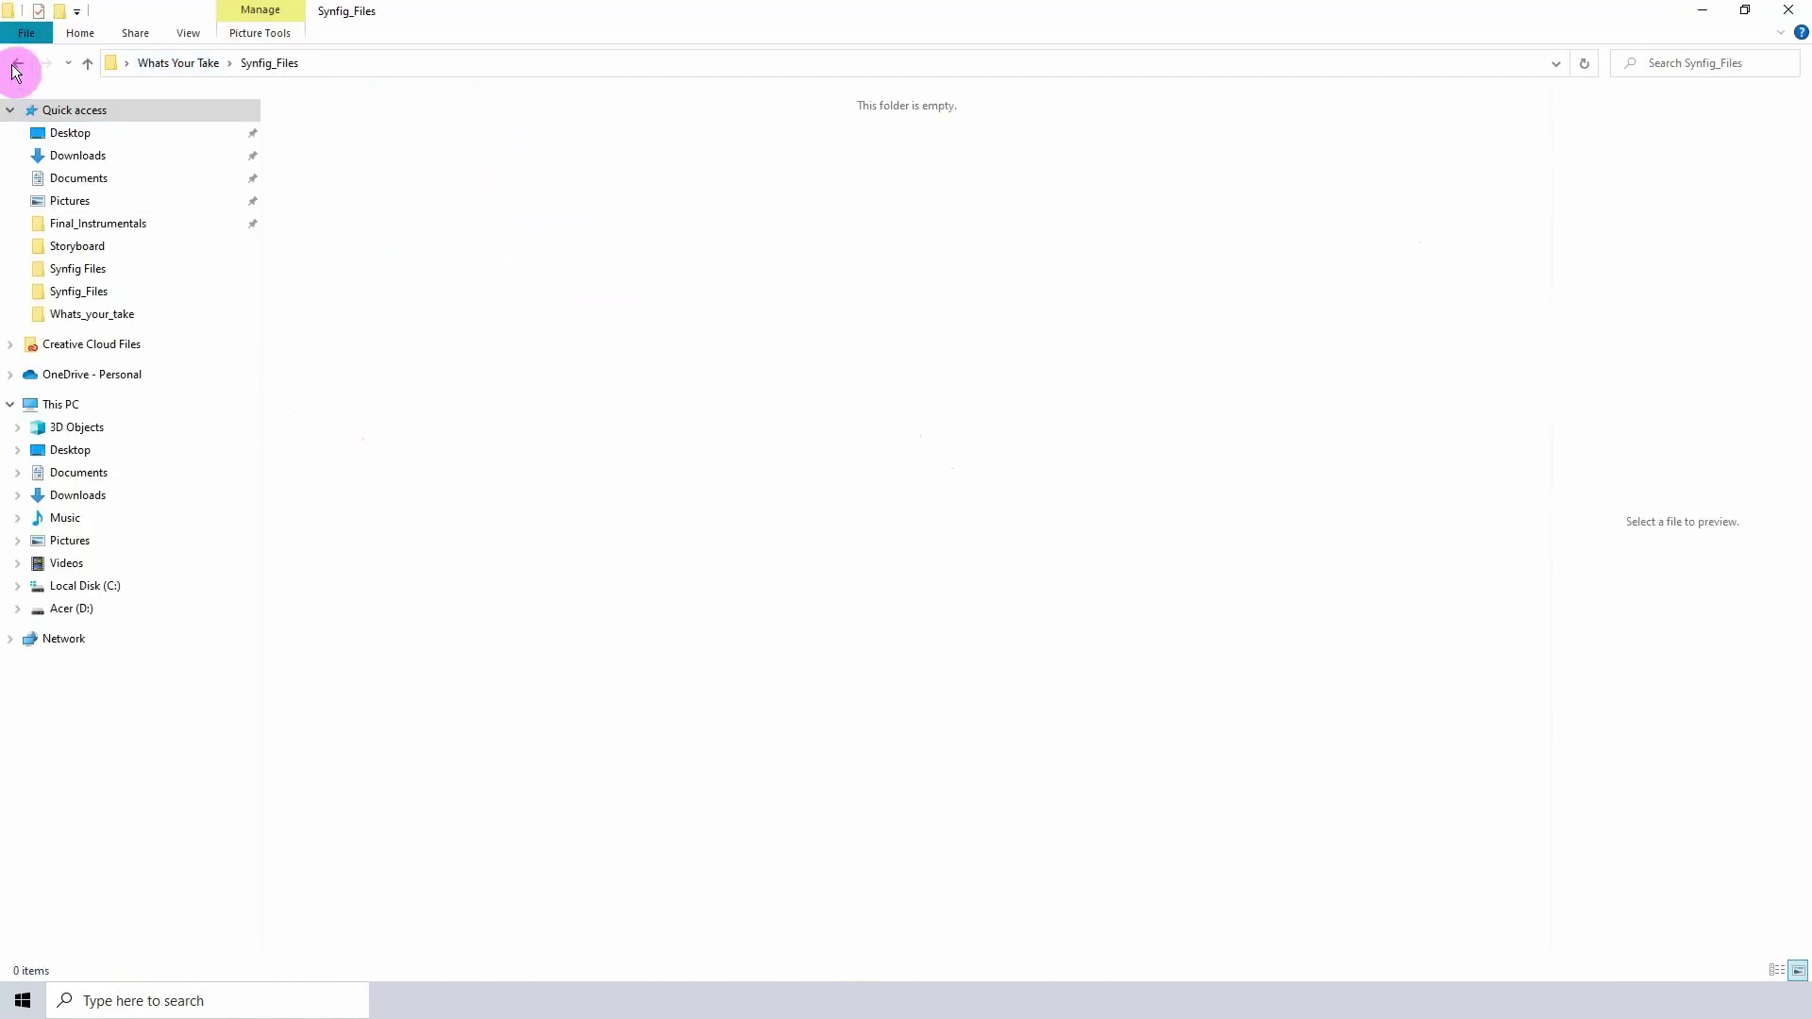
click(18, 64)
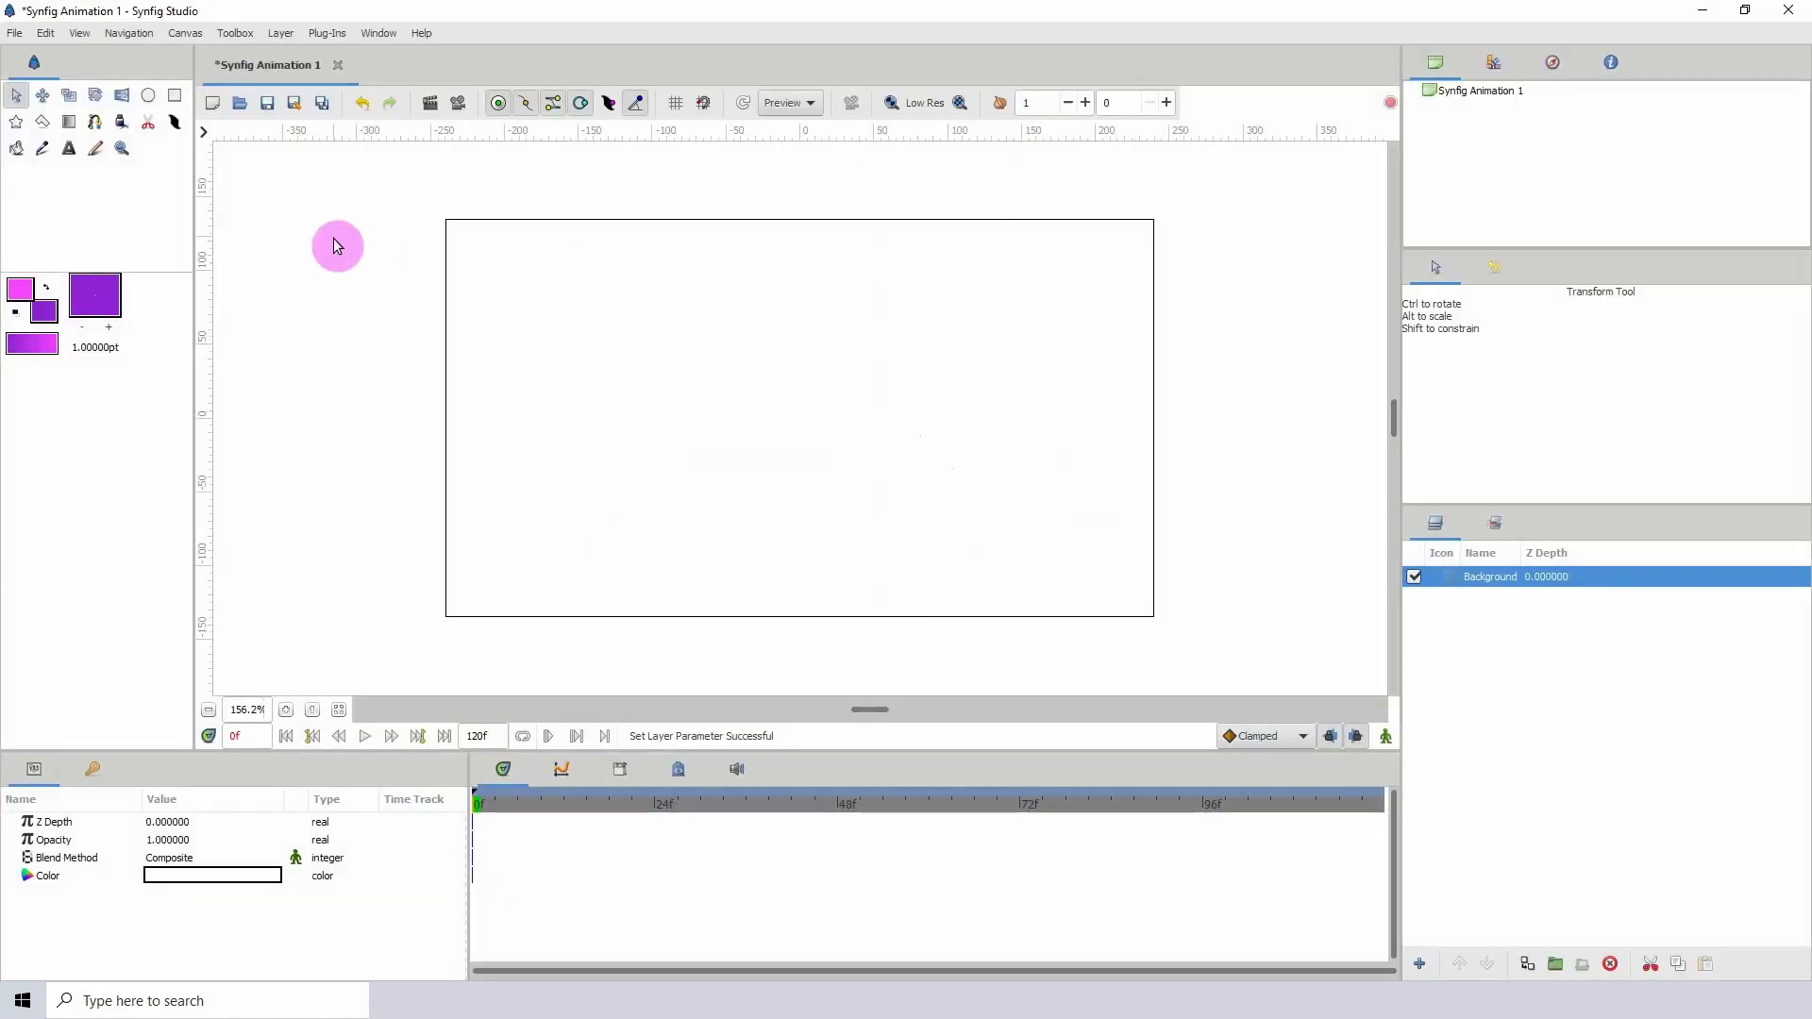
- Save the animation as whats_your_take in the Synfig_Files folder of Whats Your Take
click(14, 32)
click(69, 149)
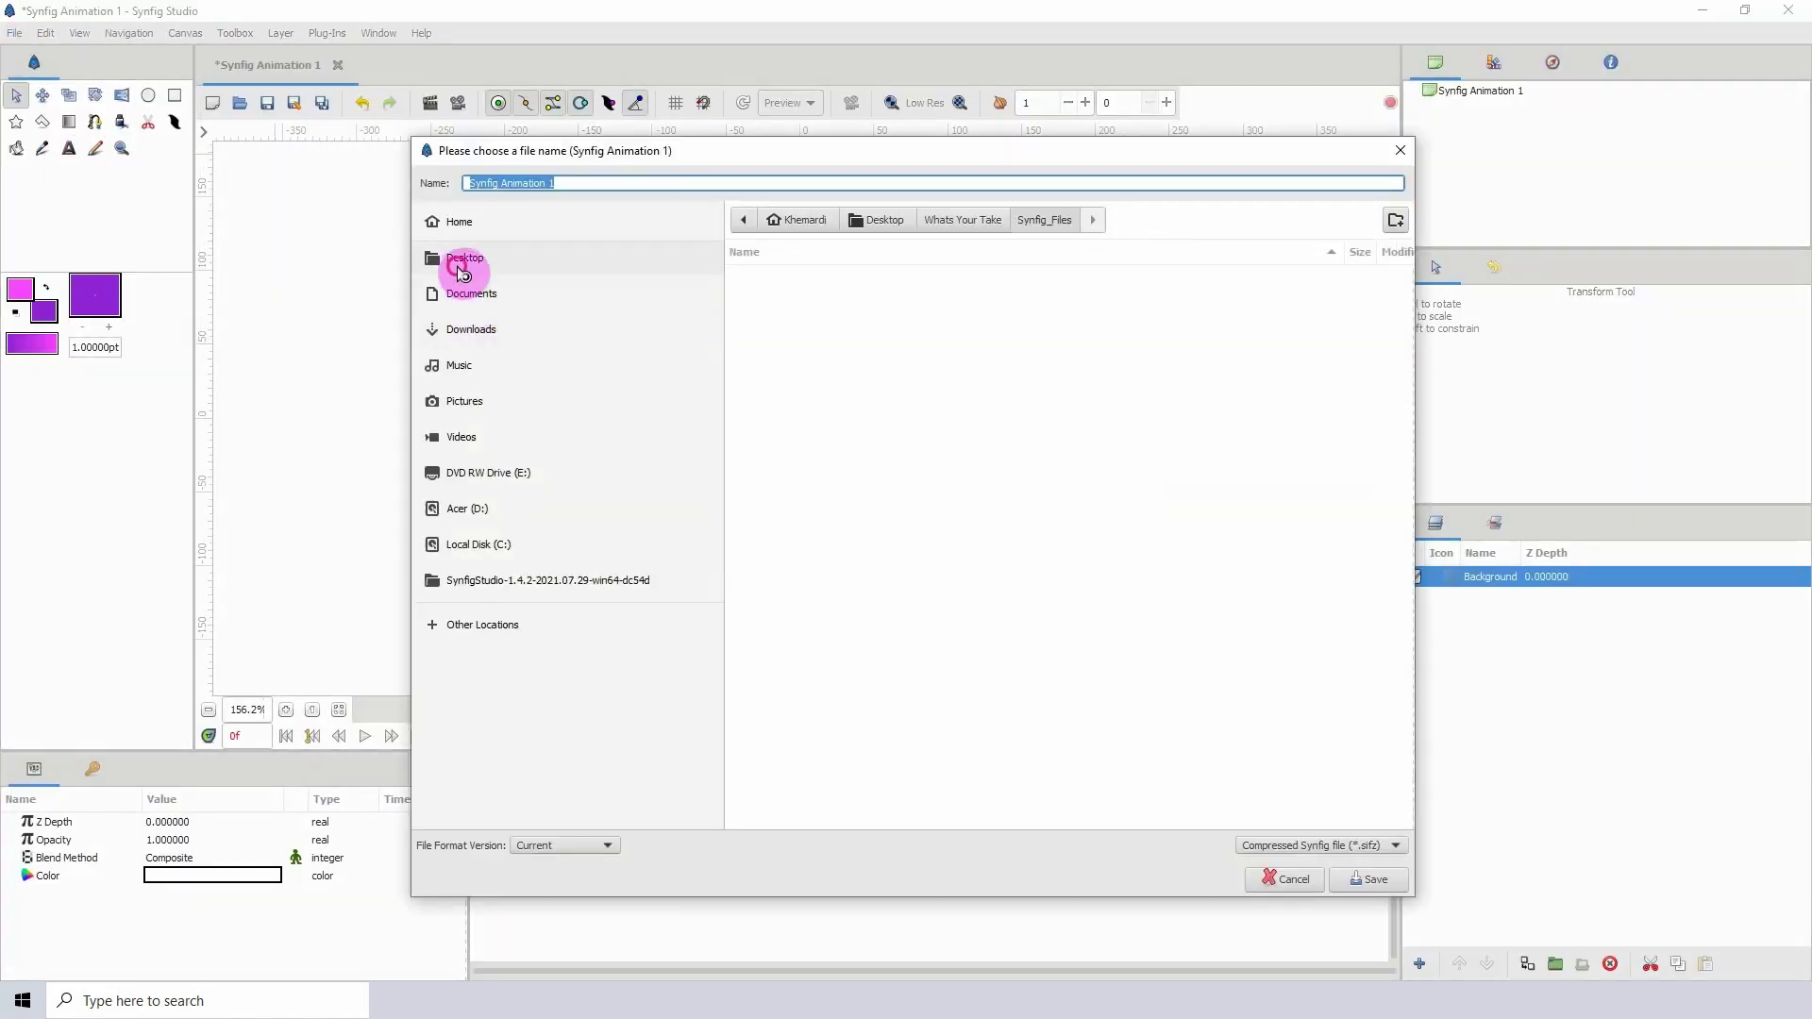
text(whats_your_take)
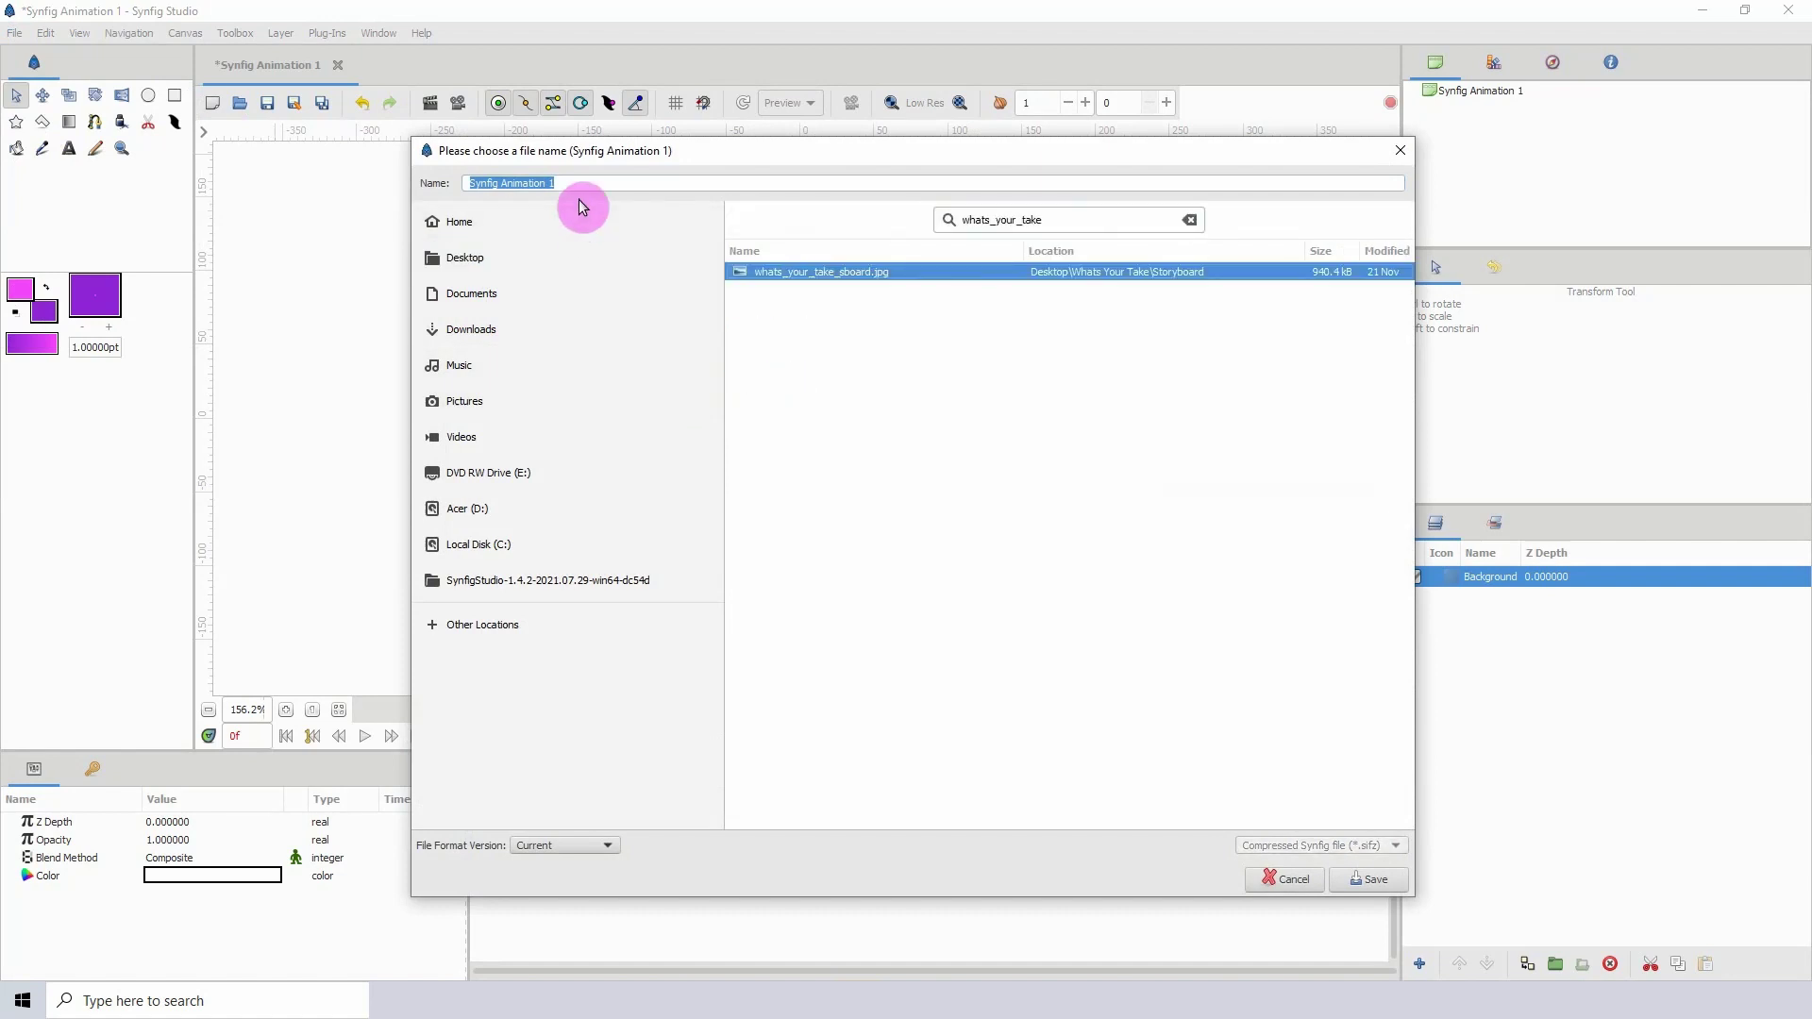
drag(598, 183, 326, 179)
text(whats_your_take)
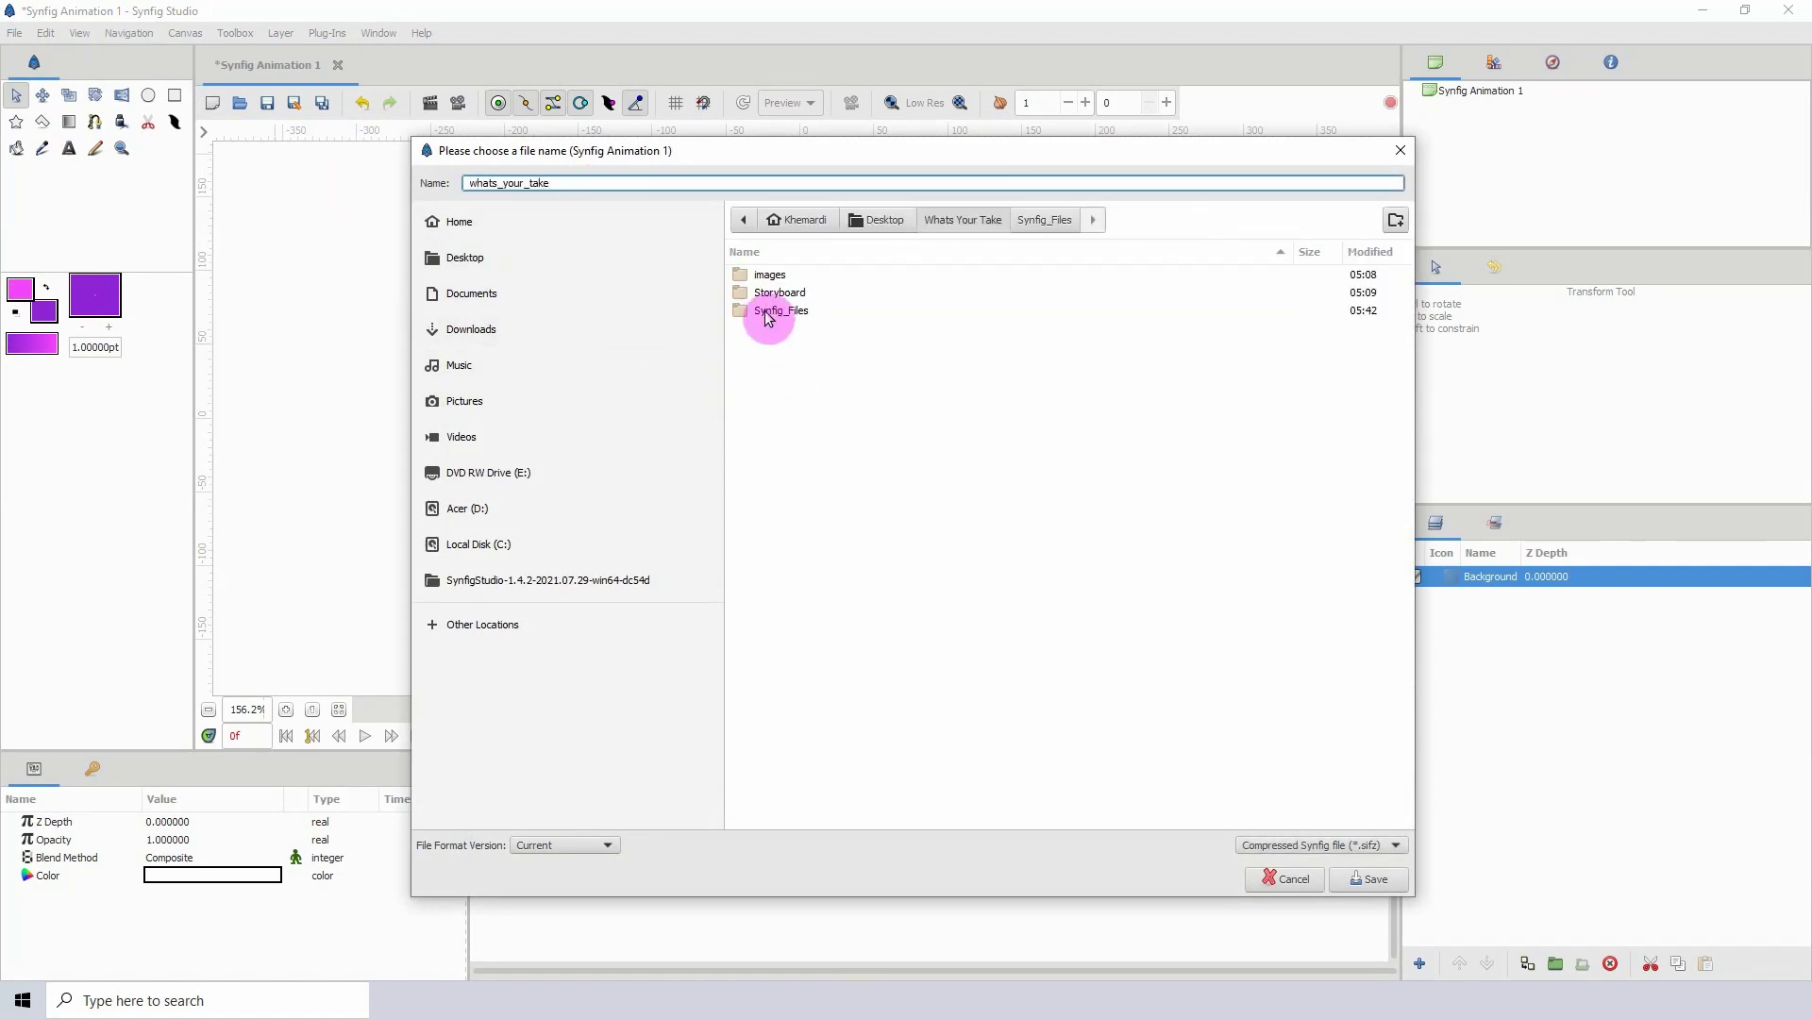
double_click(764, 311)
click(1367, 878)
- Check the contents of the Synfig_Files folder in File Explorer and return to Synfig Studio
mouse_move(395, 1000)
click(314, 909)
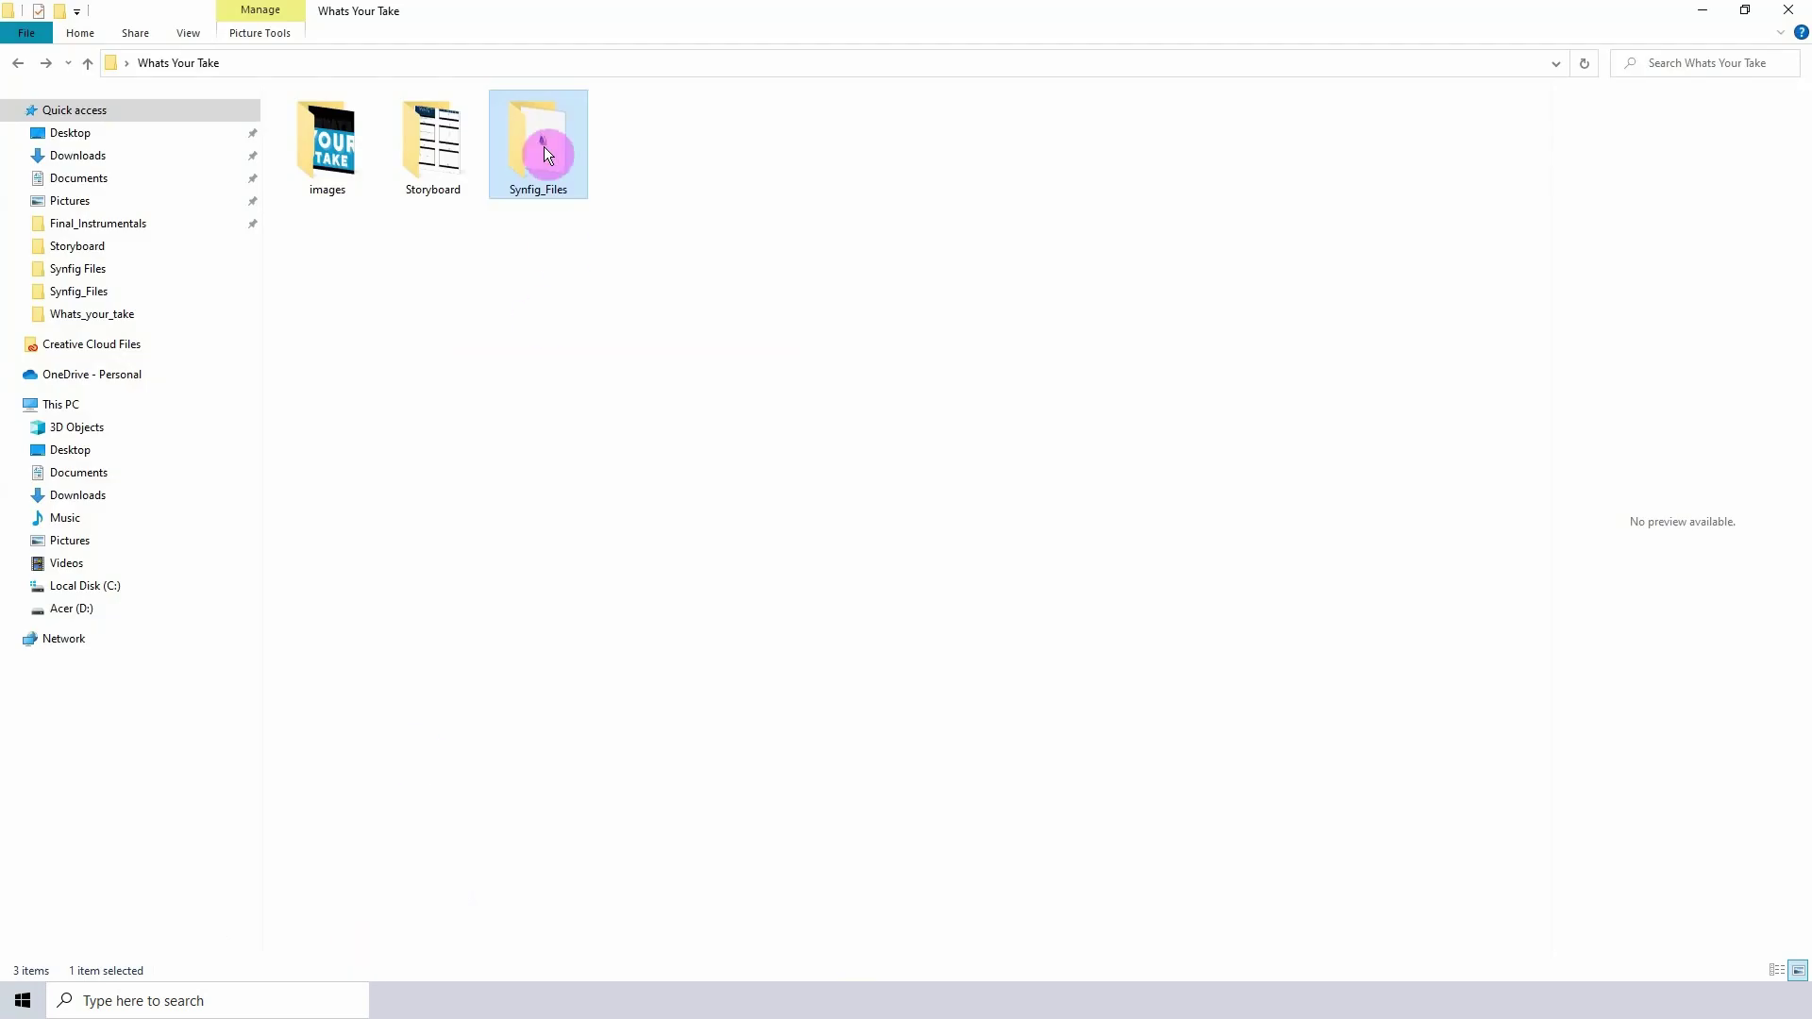
double_click(543, 150)
click(1697, 11)
- Set the canvas image size to 1920 by 1080 px in the canvas properties and apply it
click(185, 33)
click(189, 58)
drag(721, 499, 811, 525)
text(1080)
click(741, 440)
click(681, 440)
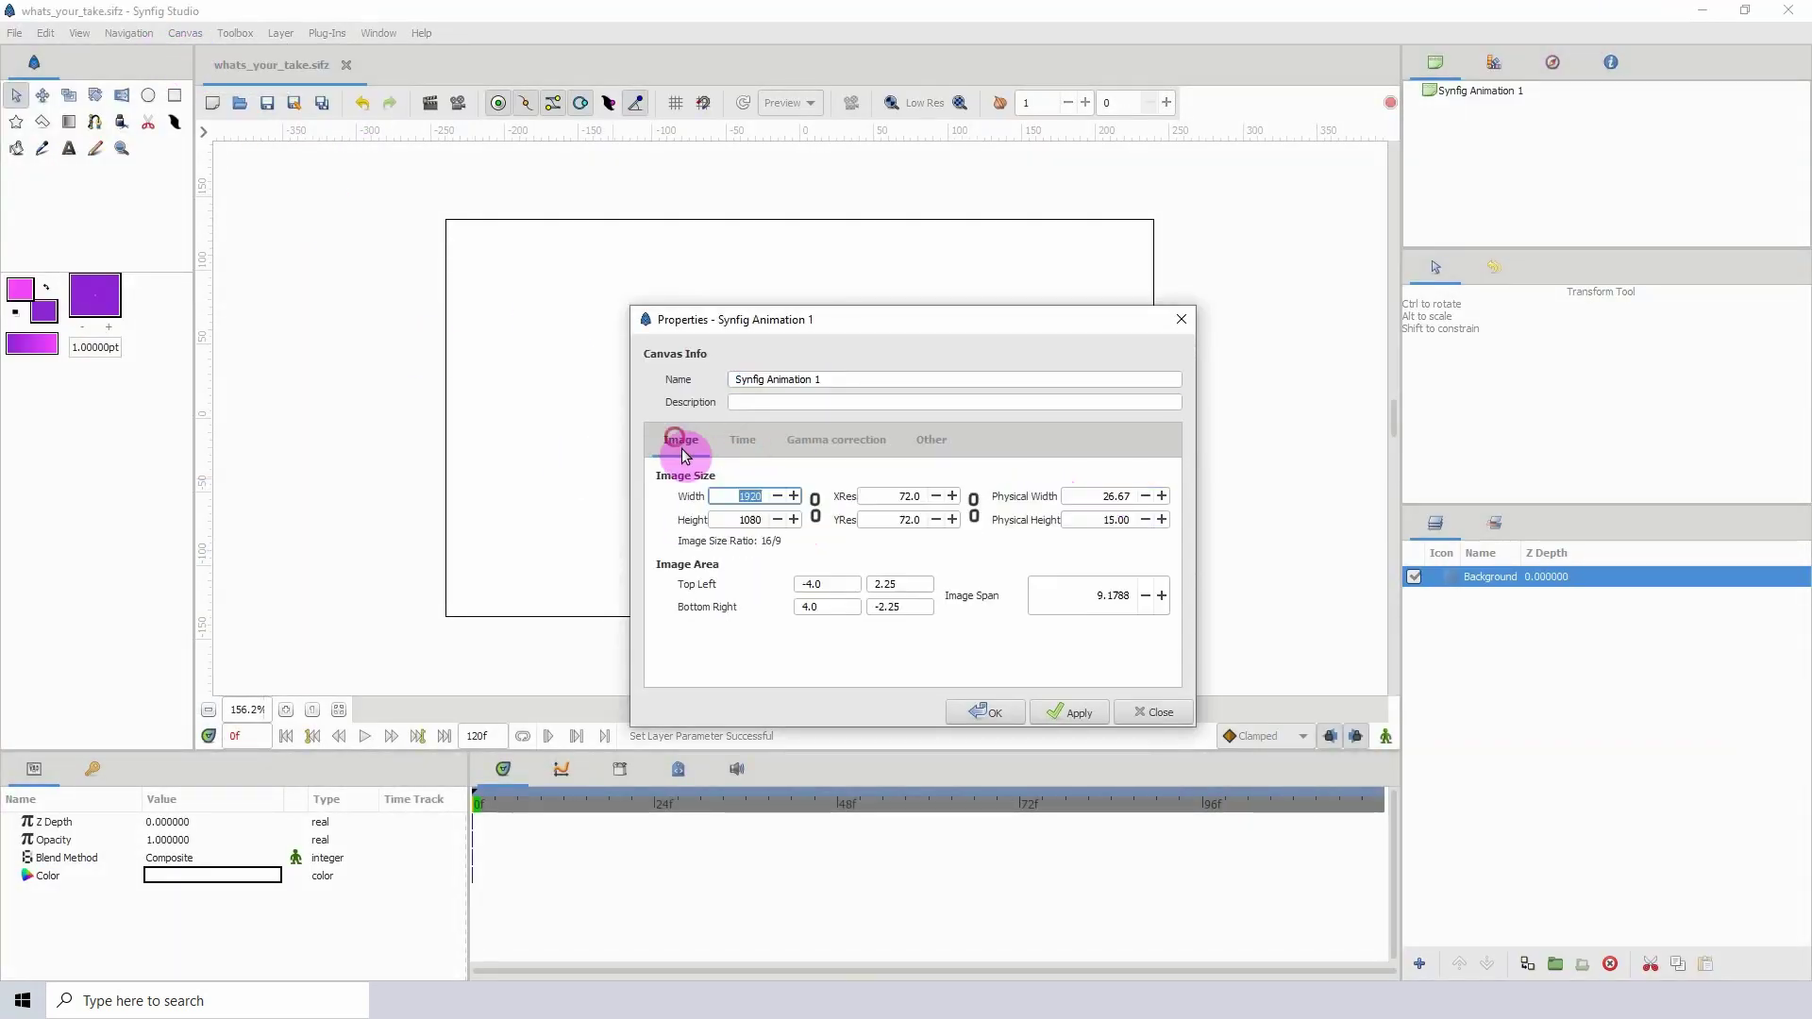
click(1078, 713)
click(976, 713)
- Check the first frame of the storyboard image for the starting shape and its motion
click(207, 709)
click(207, 710)
click(207, 709)
click(207, 709)
double_click(207, 710)
click(1319, 999)
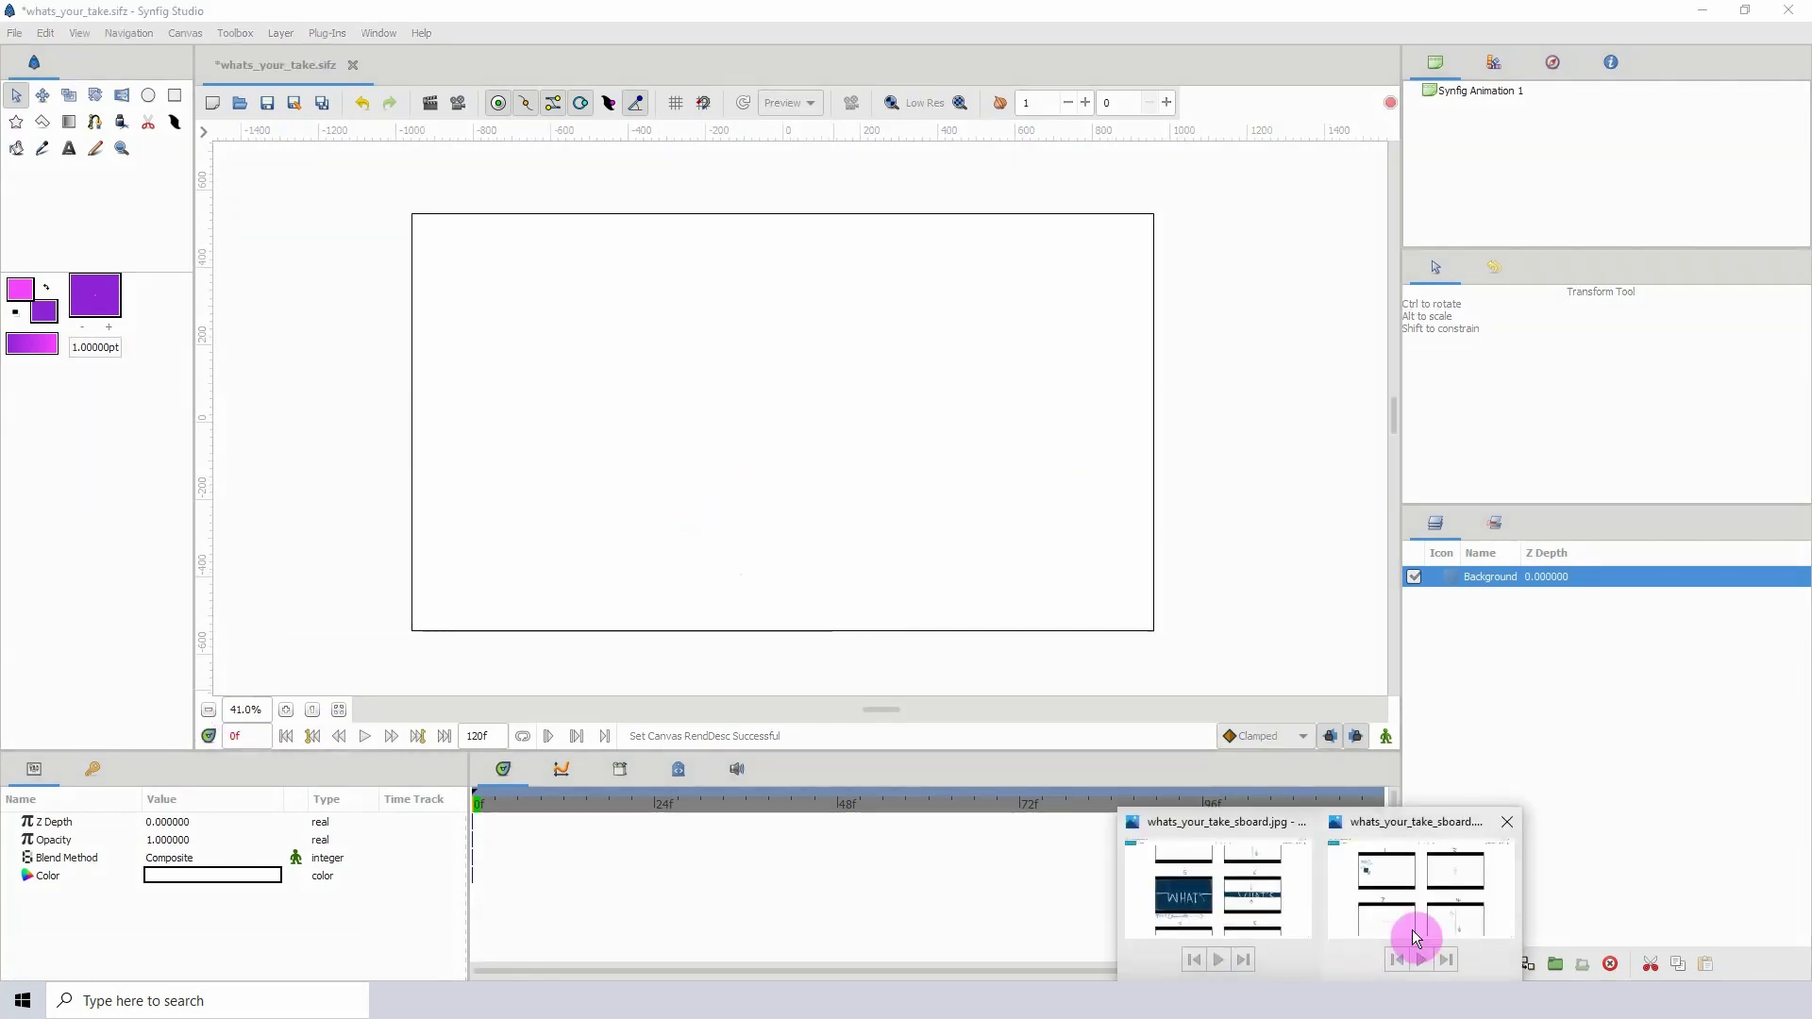
click(1303, 822)
click(1325, 875)
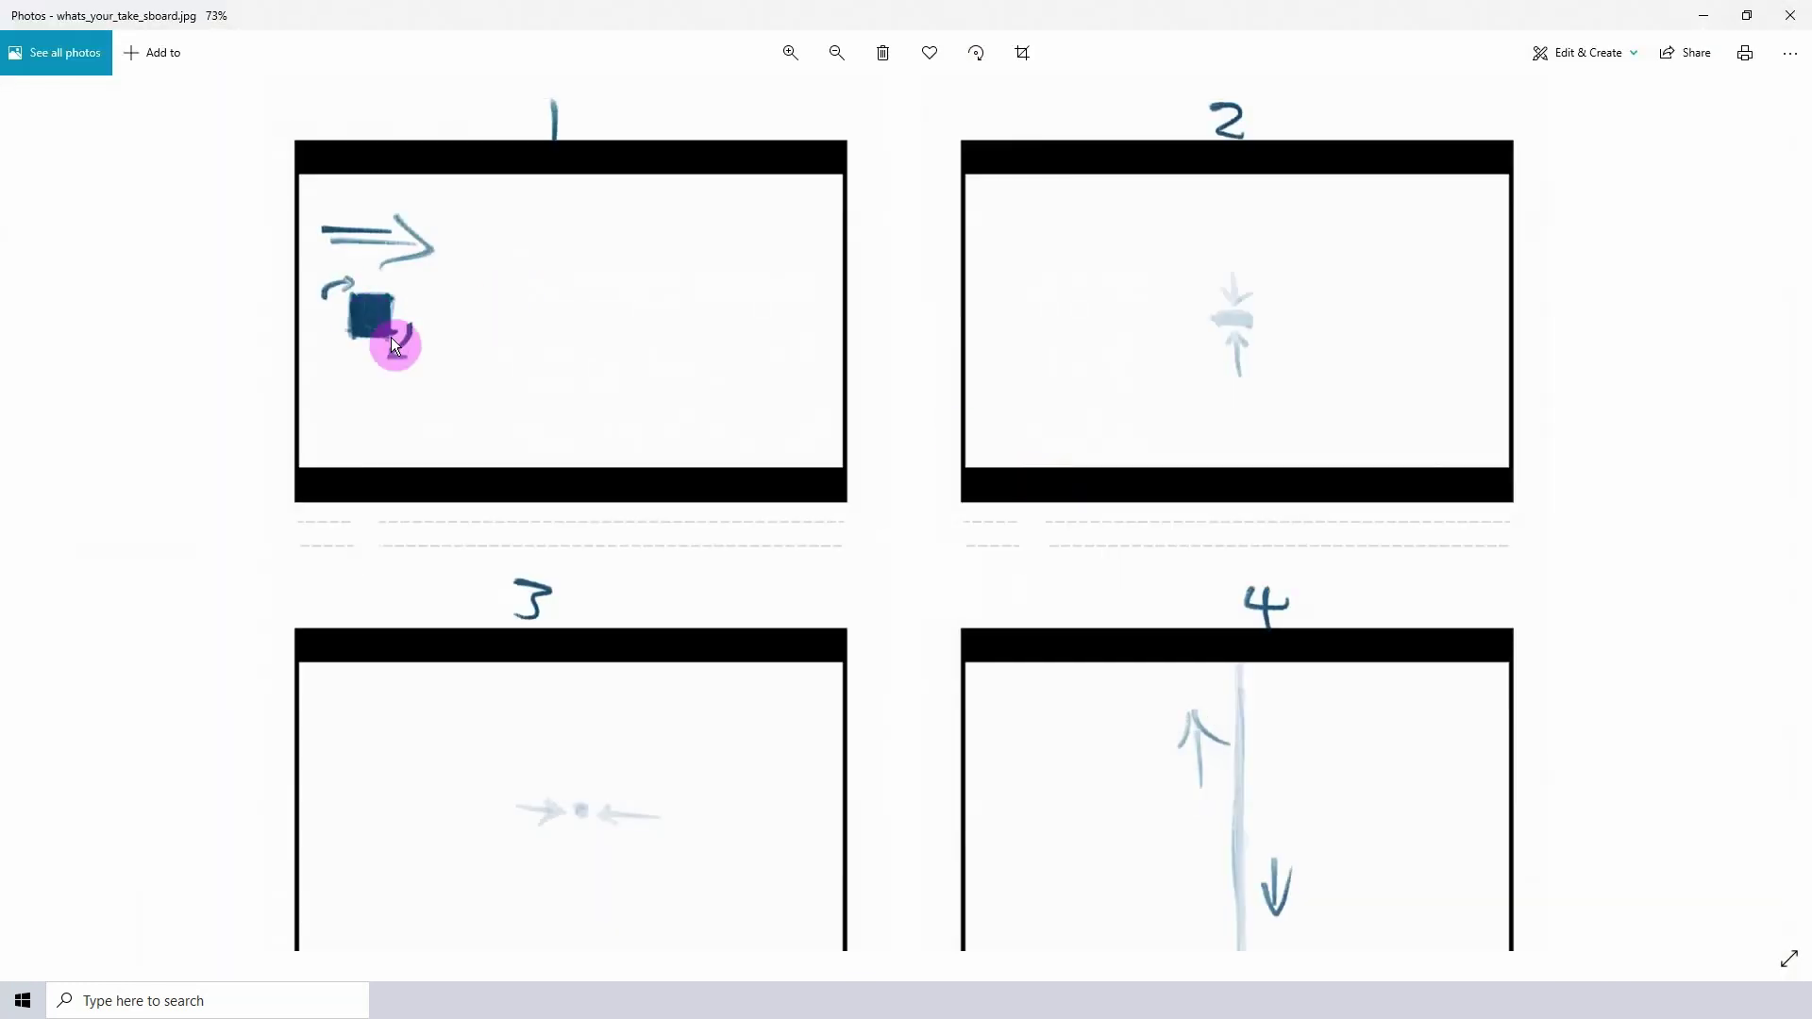
click(1702, 17)
- Draw a purple rectangle near the canvas centre and turn on the grid with snapping
click(174, 95)
drag(717, 387, 785, 442)
click(676, 101)
key(alt+a)
scroll(792, 439, up, 3)
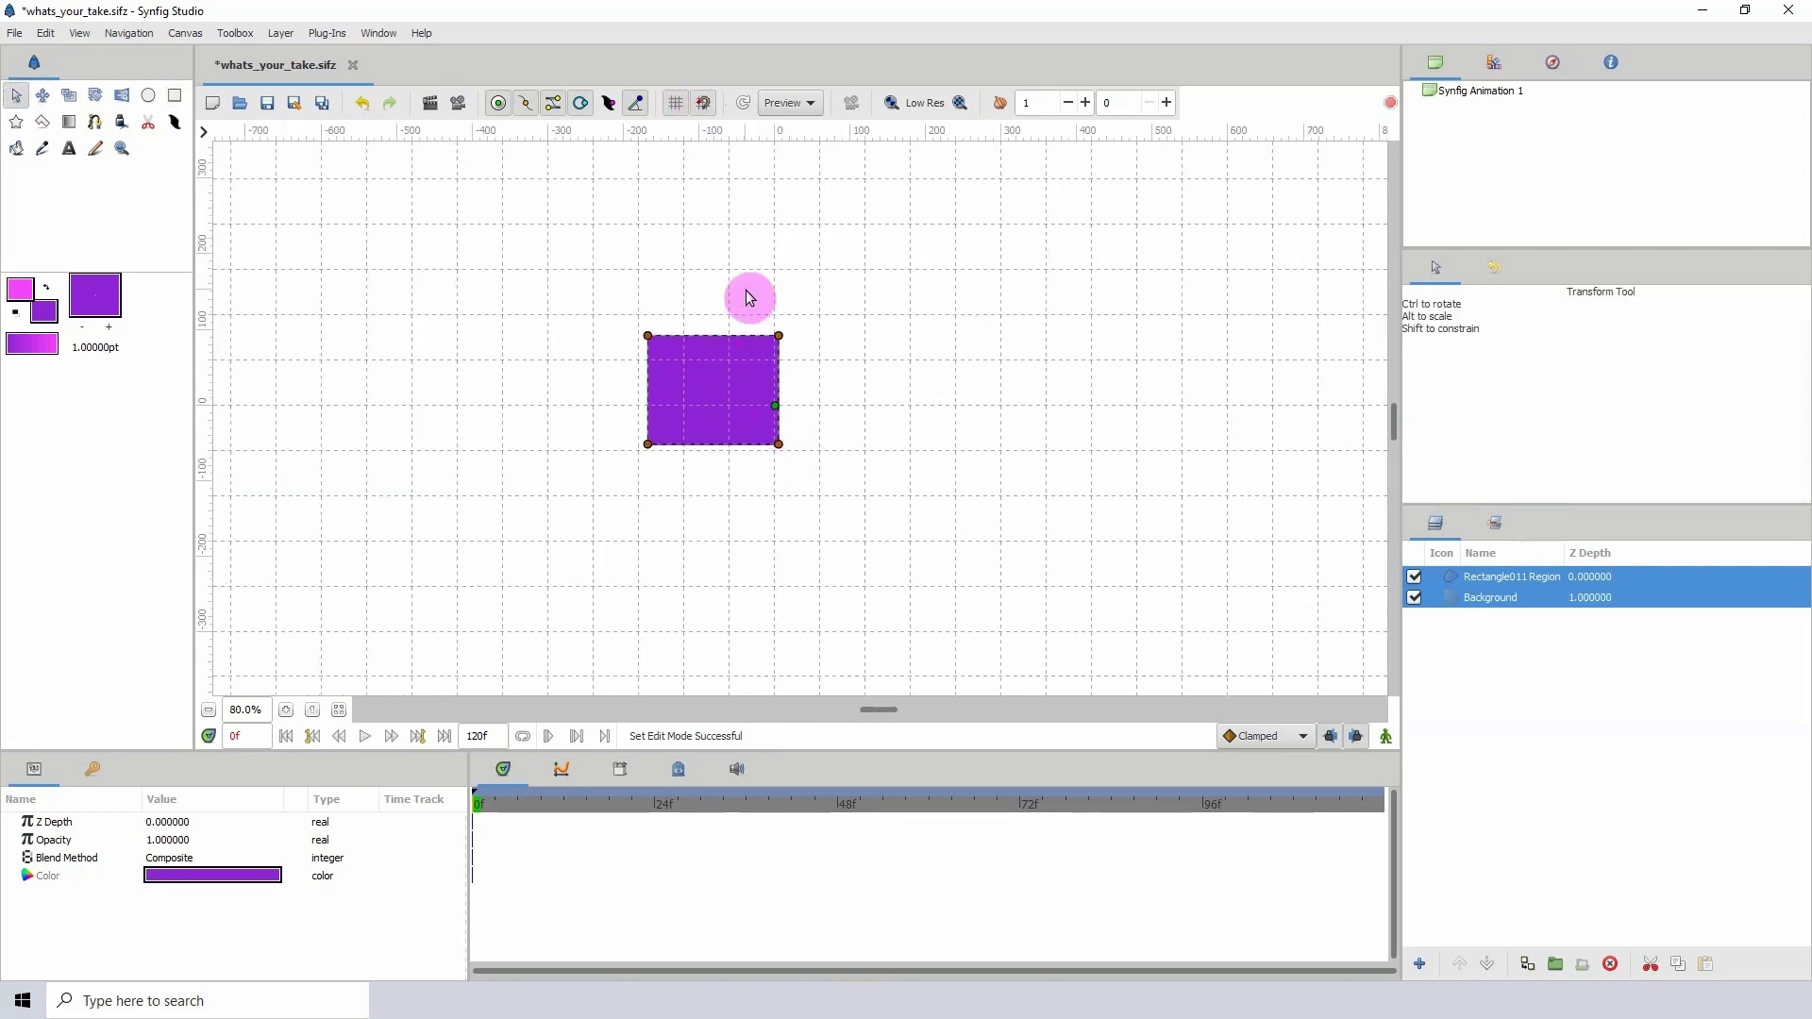
- Reshape the rectangle into a 120 px square centred on the origin by snapping its corners to the grid
drag(748, 295, 802, 462)
drag(780, 445, 865, 452)
drag(604, 312, 696, 461)
drag(729, 342, 731, 360)
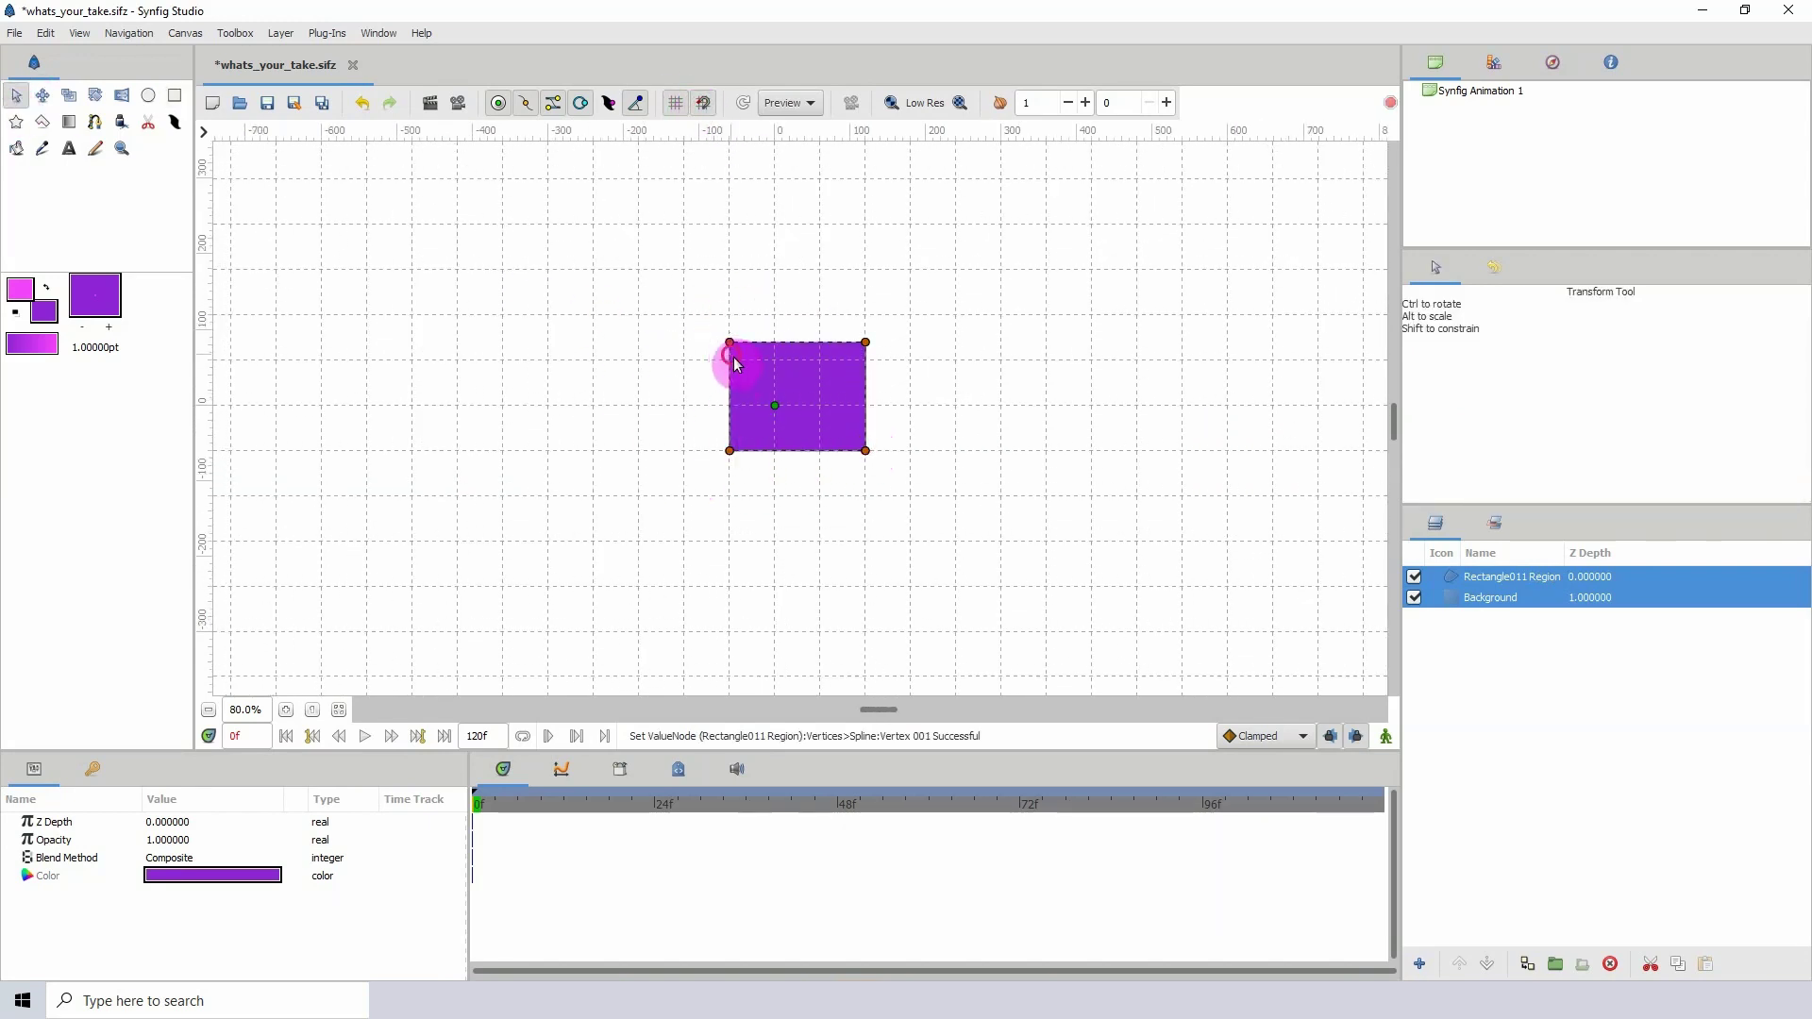
drag(865, 341, 820, 359)
drag(866, 450, 820, 451)
- Turn off the grid and snapping and rename the rectangle layer as shape
scroll(802, 439, down, 5)
scroll(783, 456, up, 2)
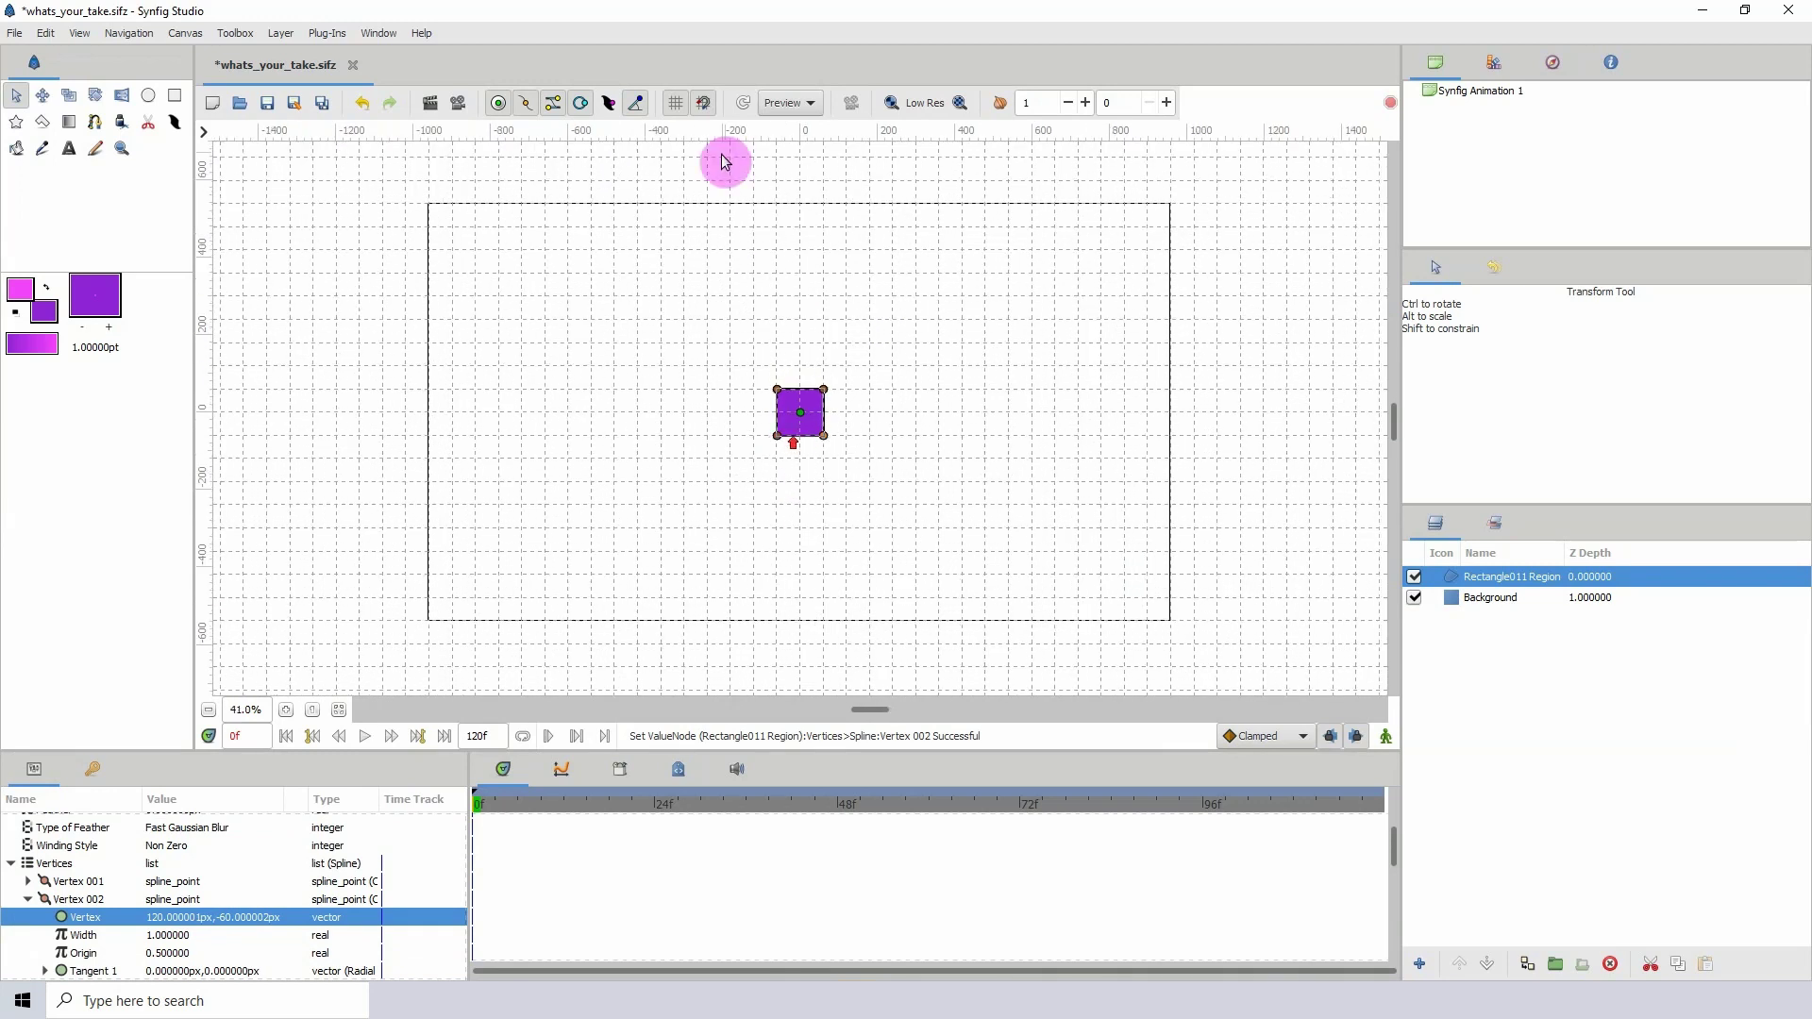
click(702, 102)
click(676, 102)
drag(786, 511, 783, 480)
text(shape)
key(Return)
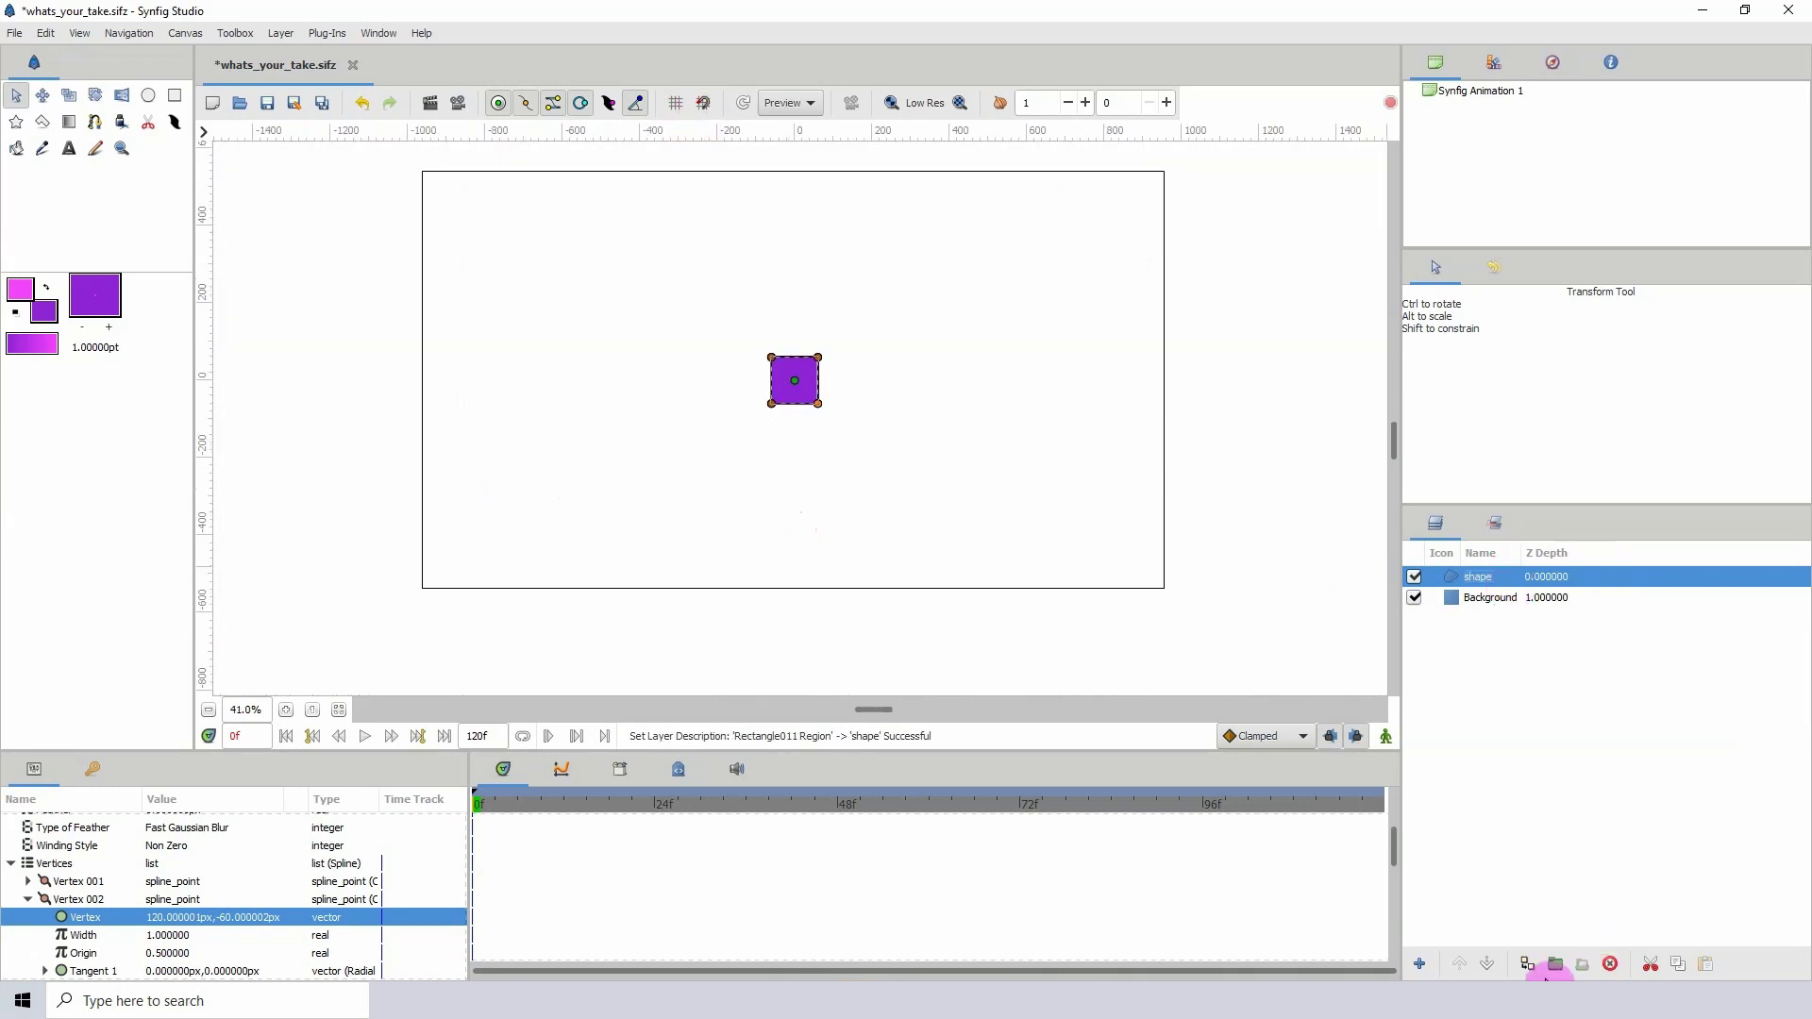
- Group the shape layer, name the group Shape, and save the file
click(1554, 963)
click(1478, 577)
text(Shape)
key(Return)
key(ctrl+s)
- Delete the keyframe at frame 0 and return to the layer parameters
click(92, 768)
click(105, 819)
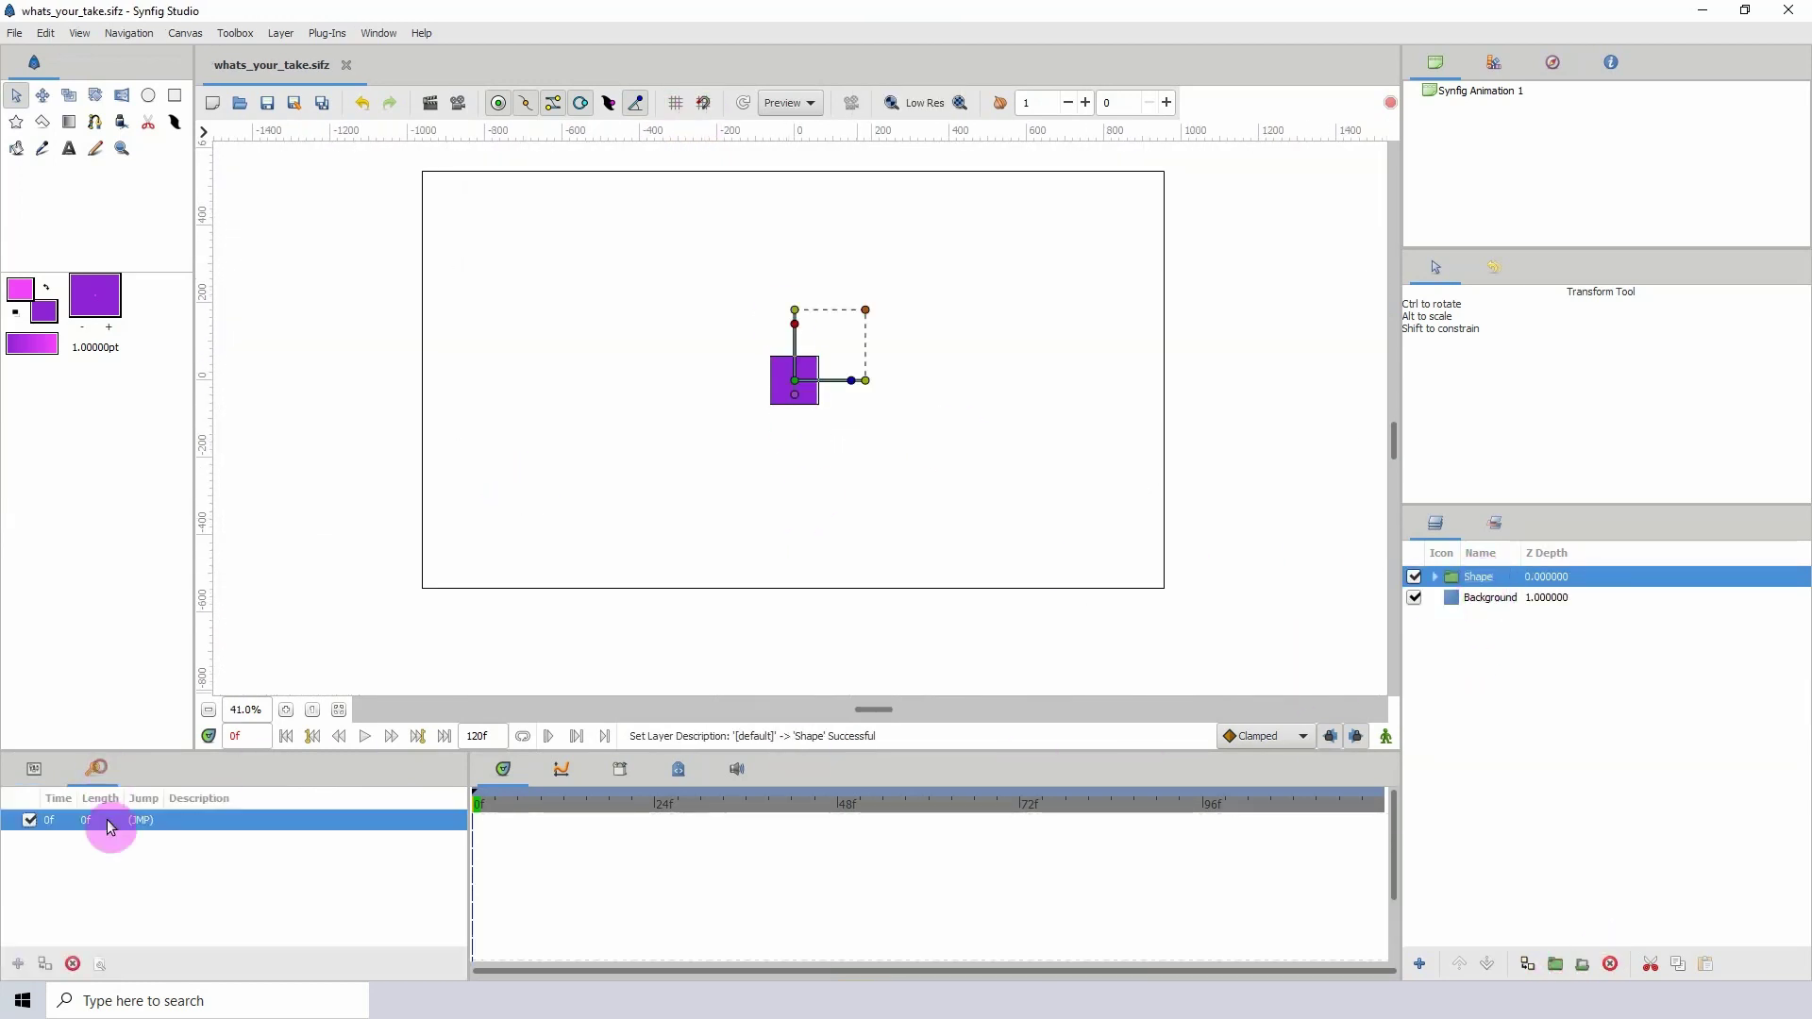
click(74, 957)
click(36, 768)
- Enable animate mode with Ease In/Out interpolation and key the Shape group beyond the canvas's left edge at frame 0
click(1262, 736)
click(1248, 821)
click(1385, 736)
mouse_move(480, 802)
mouse_down()
mouse_move(549, 804)
mouse_move(473, 804)
mouse_up()
click(795, 380)
drag(795, 387, 402, 394)
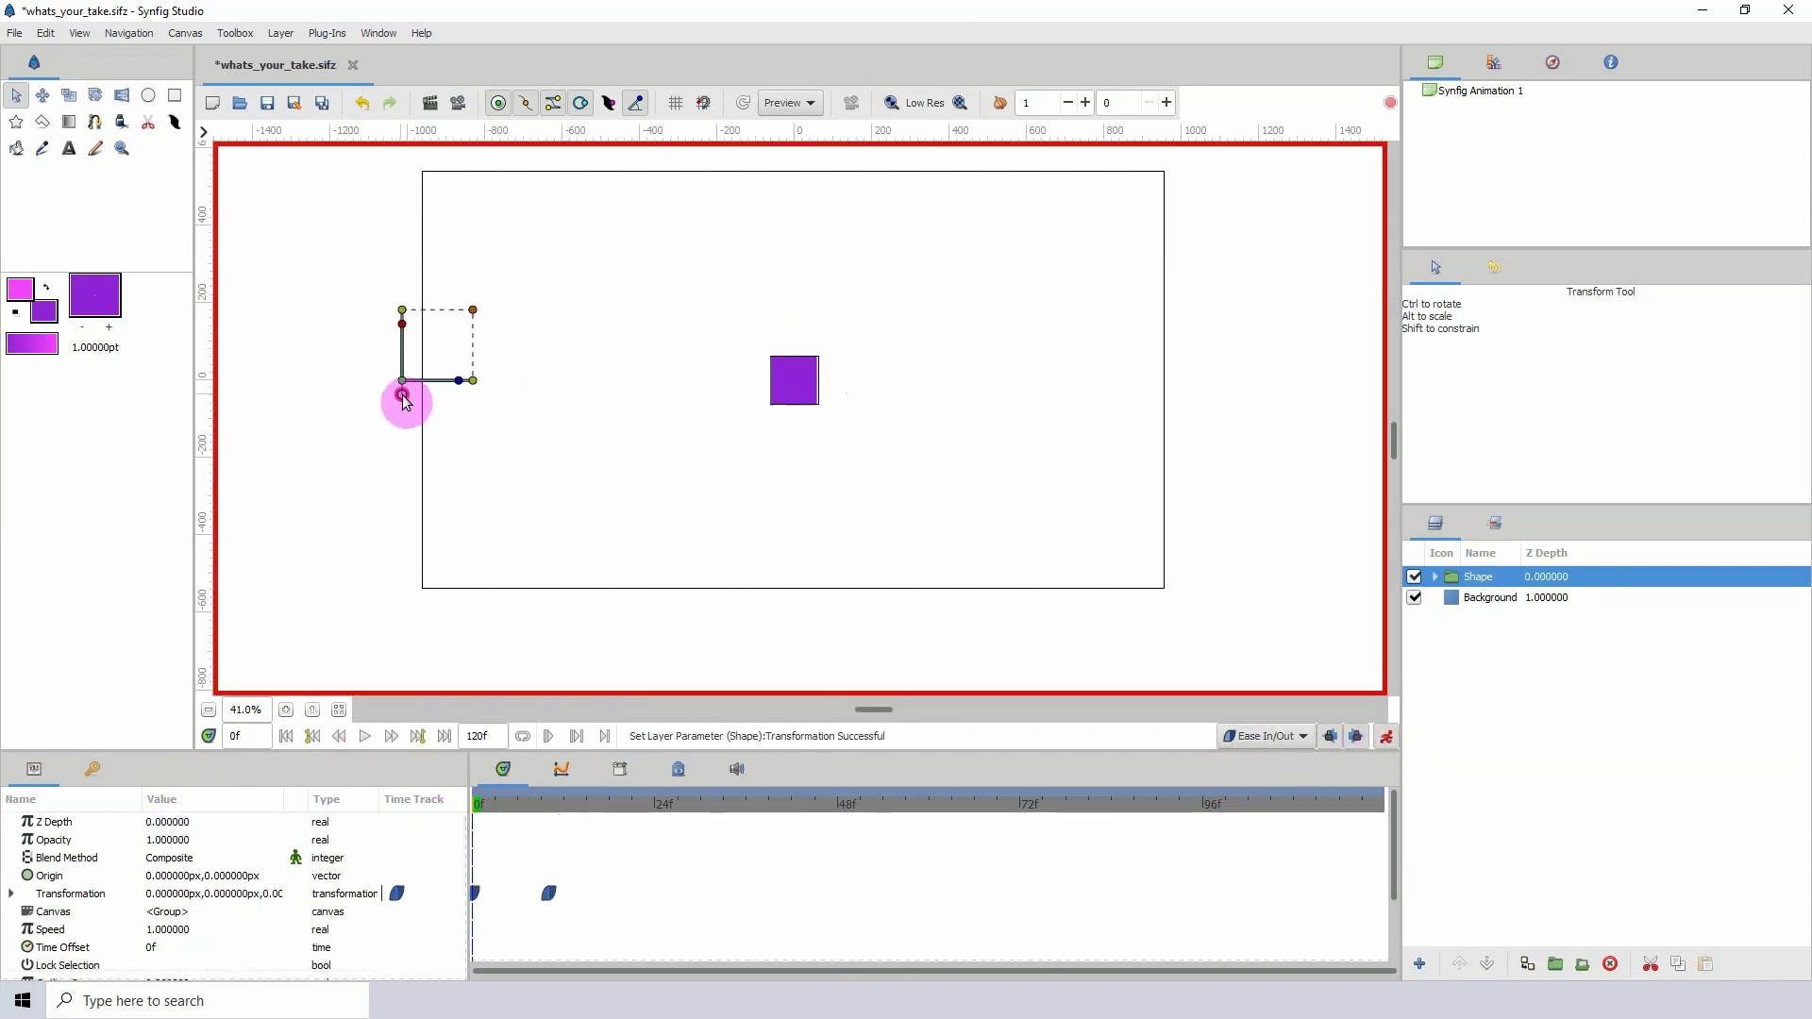
- Preview the slide-in and shift the Shape group's second transformation waypoint to about frame 11
click(454, 108)
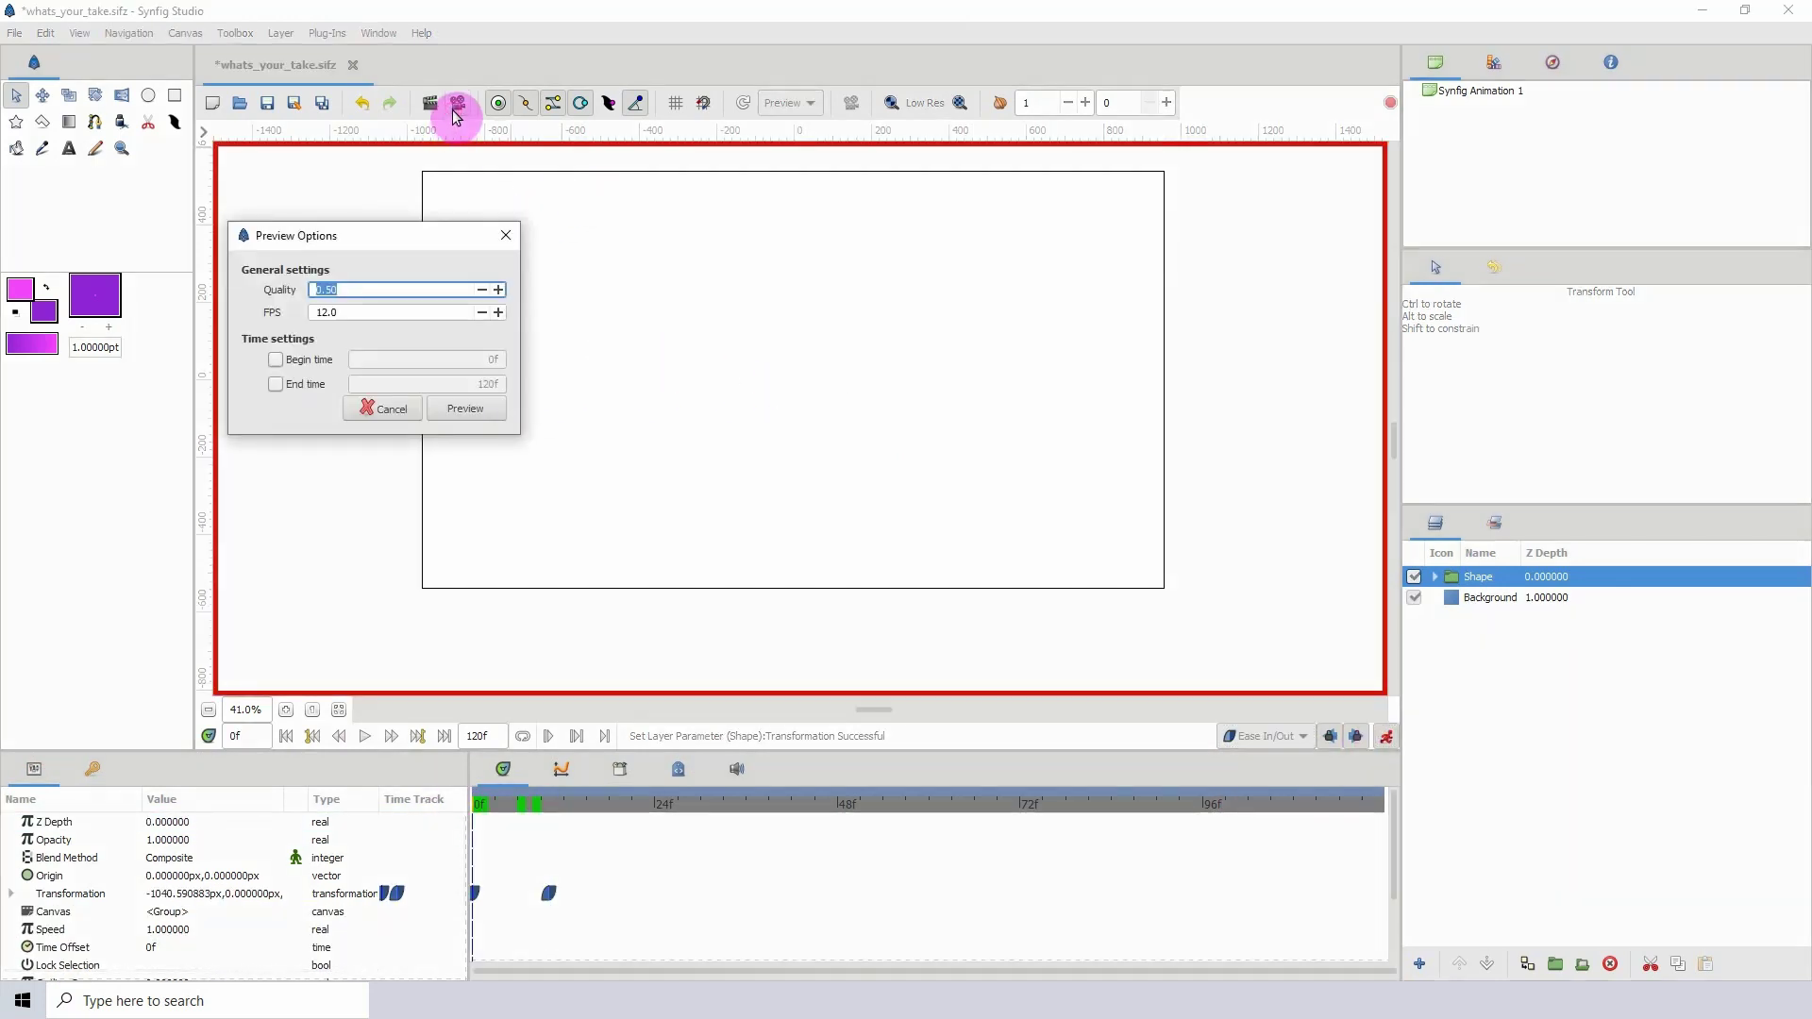
key(Return)
mouse_move(582, 804)
mouse_down()
mouse_move(433, 809)
mouse_move(614, 806)
mouse_up()
drag(548, 892, 557, 893)
drag(542, 803, 616, 805)
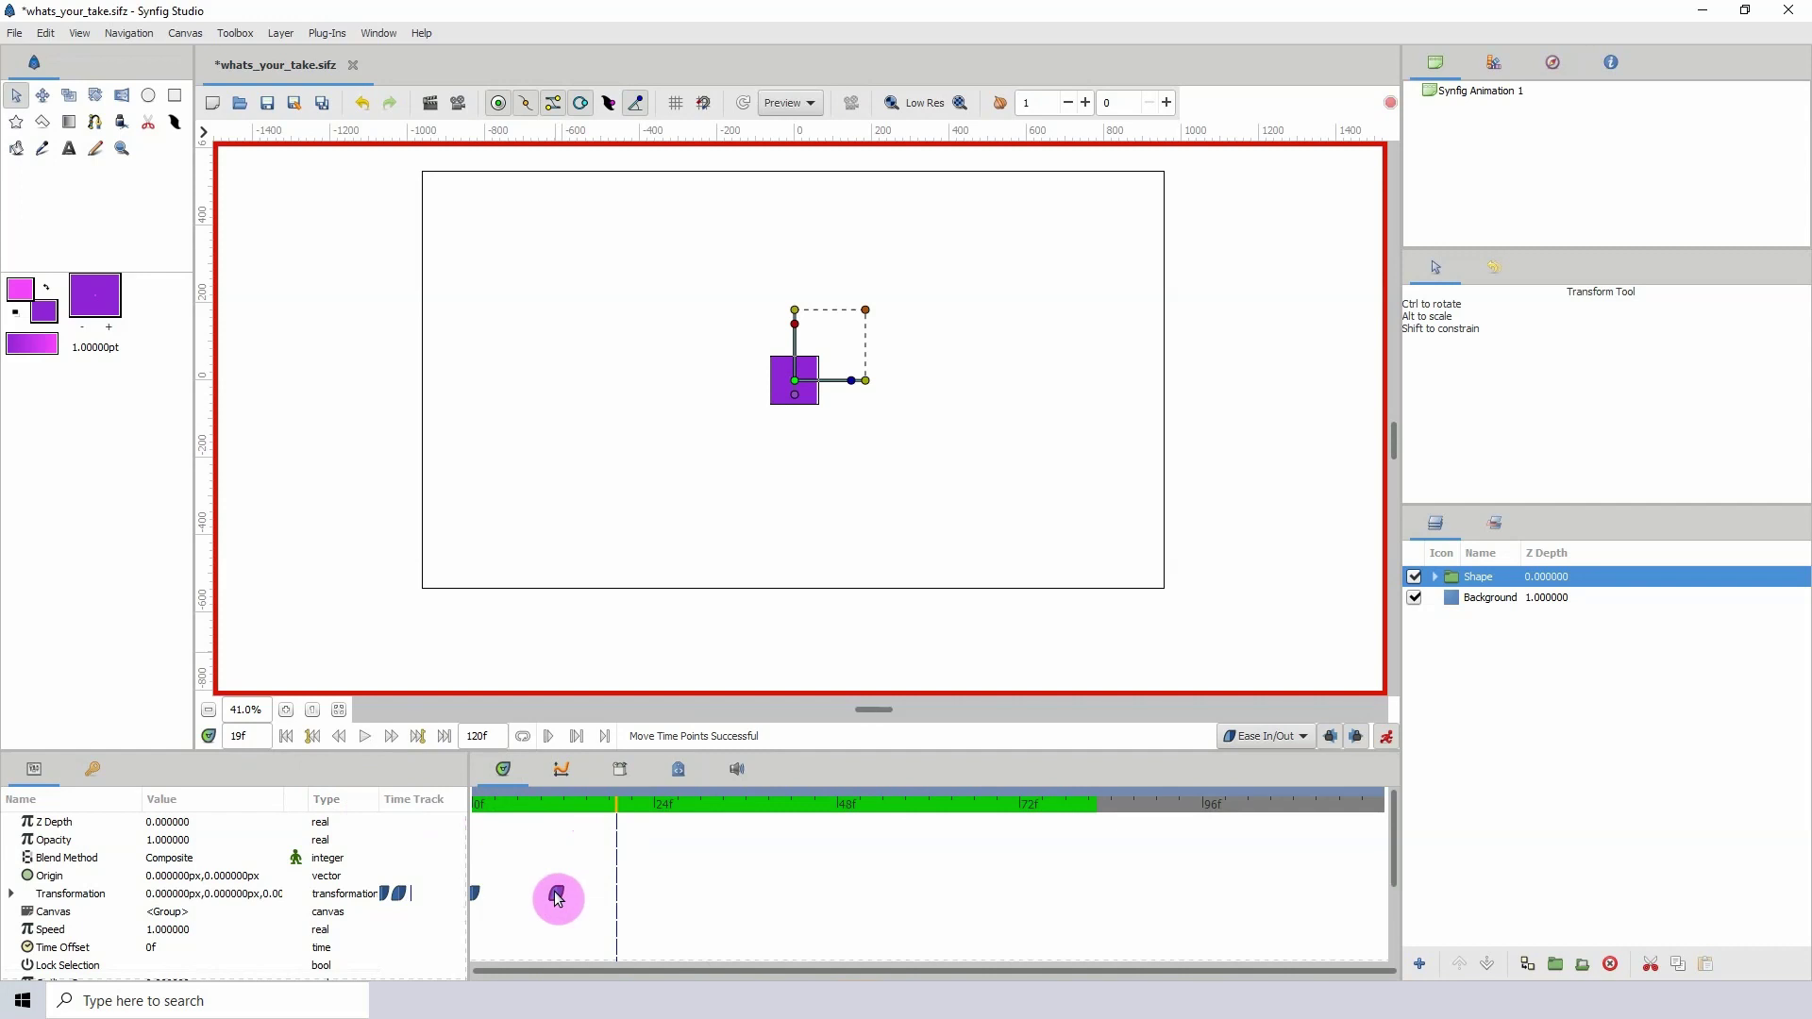
- Copy the centre-position waypoint to frame 19 and add a position waypoint for the Shape group at frame 14
drag(573, 897, 616, 893)
click(585, 805)
click(794, 380)
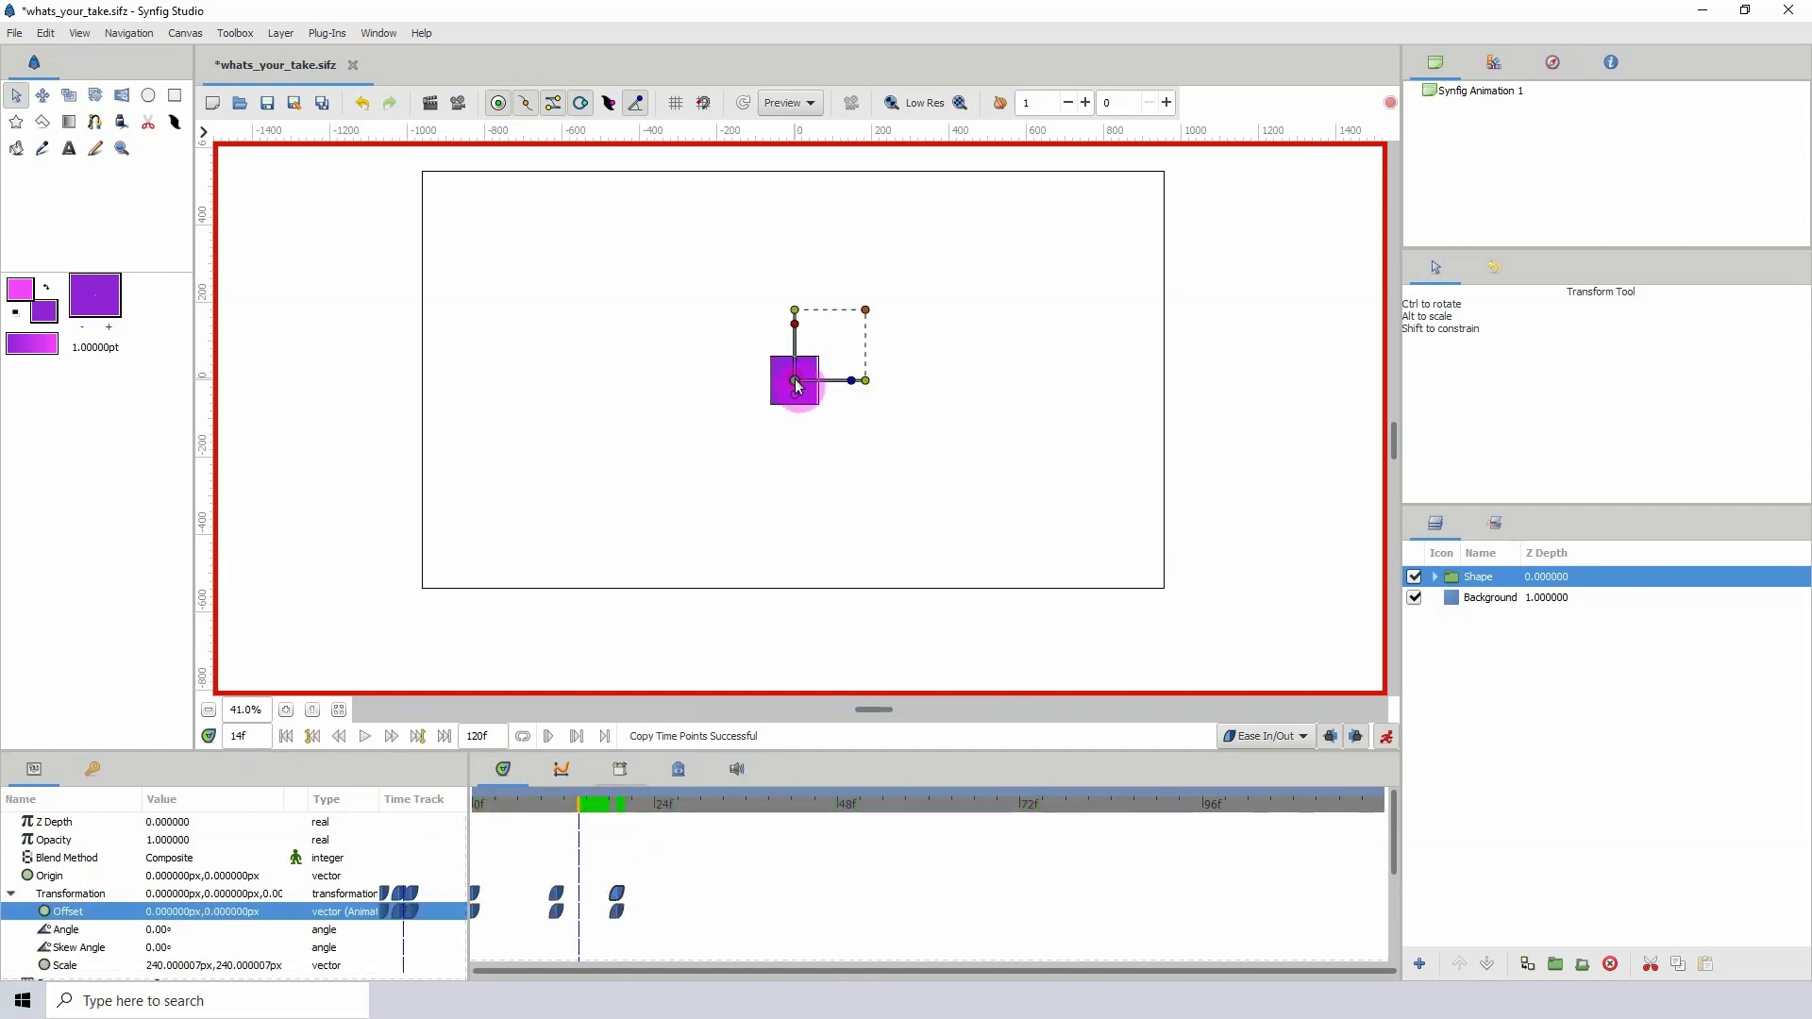
- Save the file and play back the slide-in animation from frame 0
drag(566, 807, 441, 824)
key(space)
key(space)
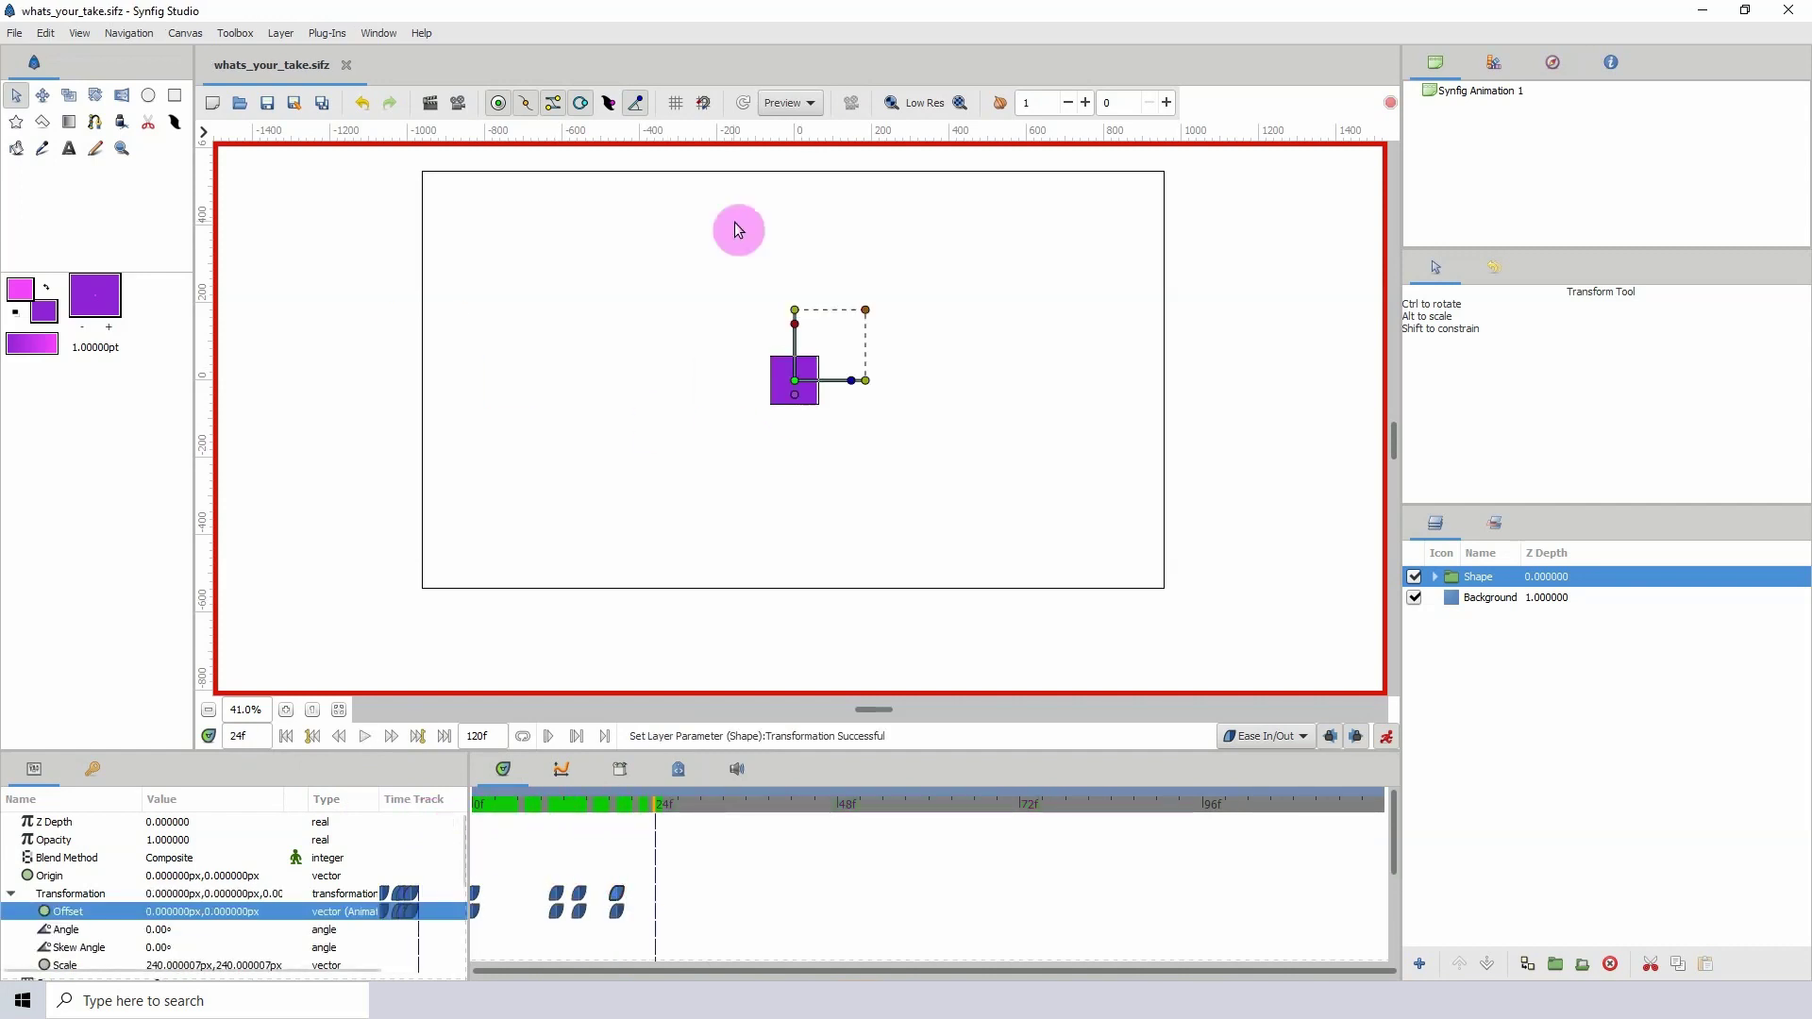
key(ctrl+s)
key(space)
drag(585, 807, 319, 823)
key(space)
key(space)
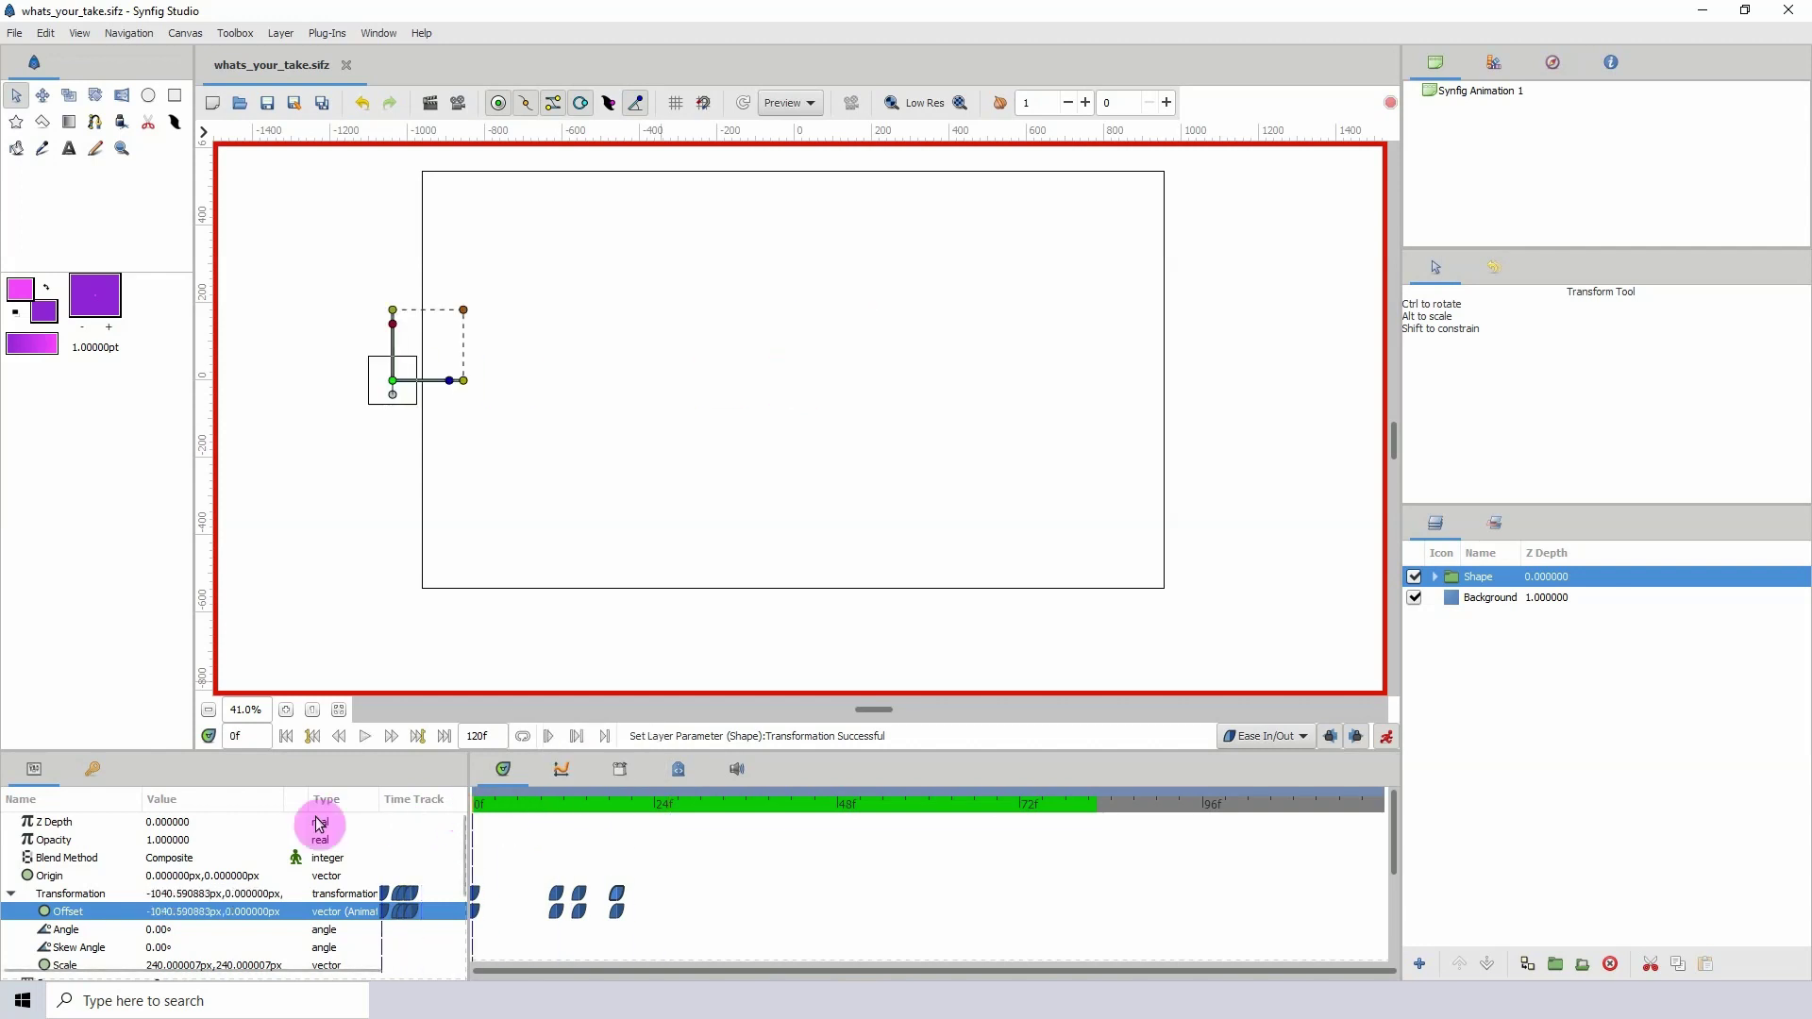
key(space)
key(space)
- Rotate the Shape group at frame 0 so that it spins while sliding in, and play the animation back
drag(522, 808, 470, 817)
click(850, 380)
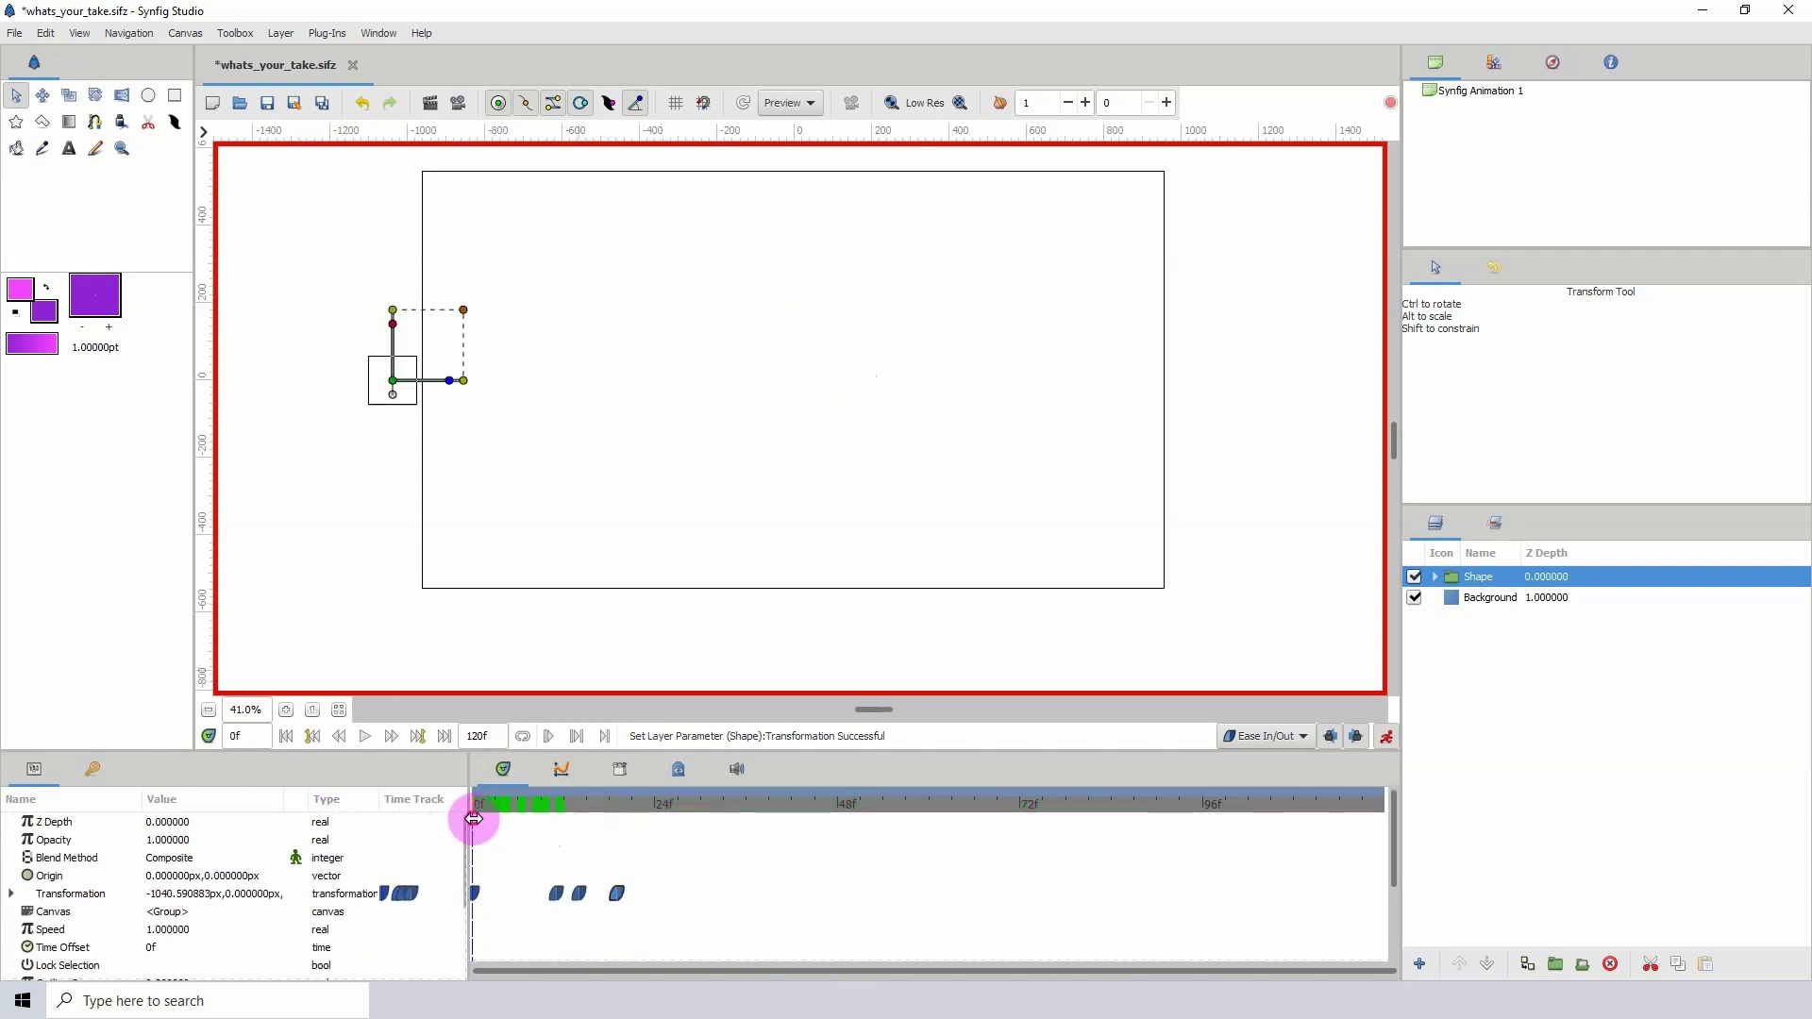
drag(449, 381, 393, 405)
key(space)
key(space)
drag(565, 807, 426, 804)
key(space)
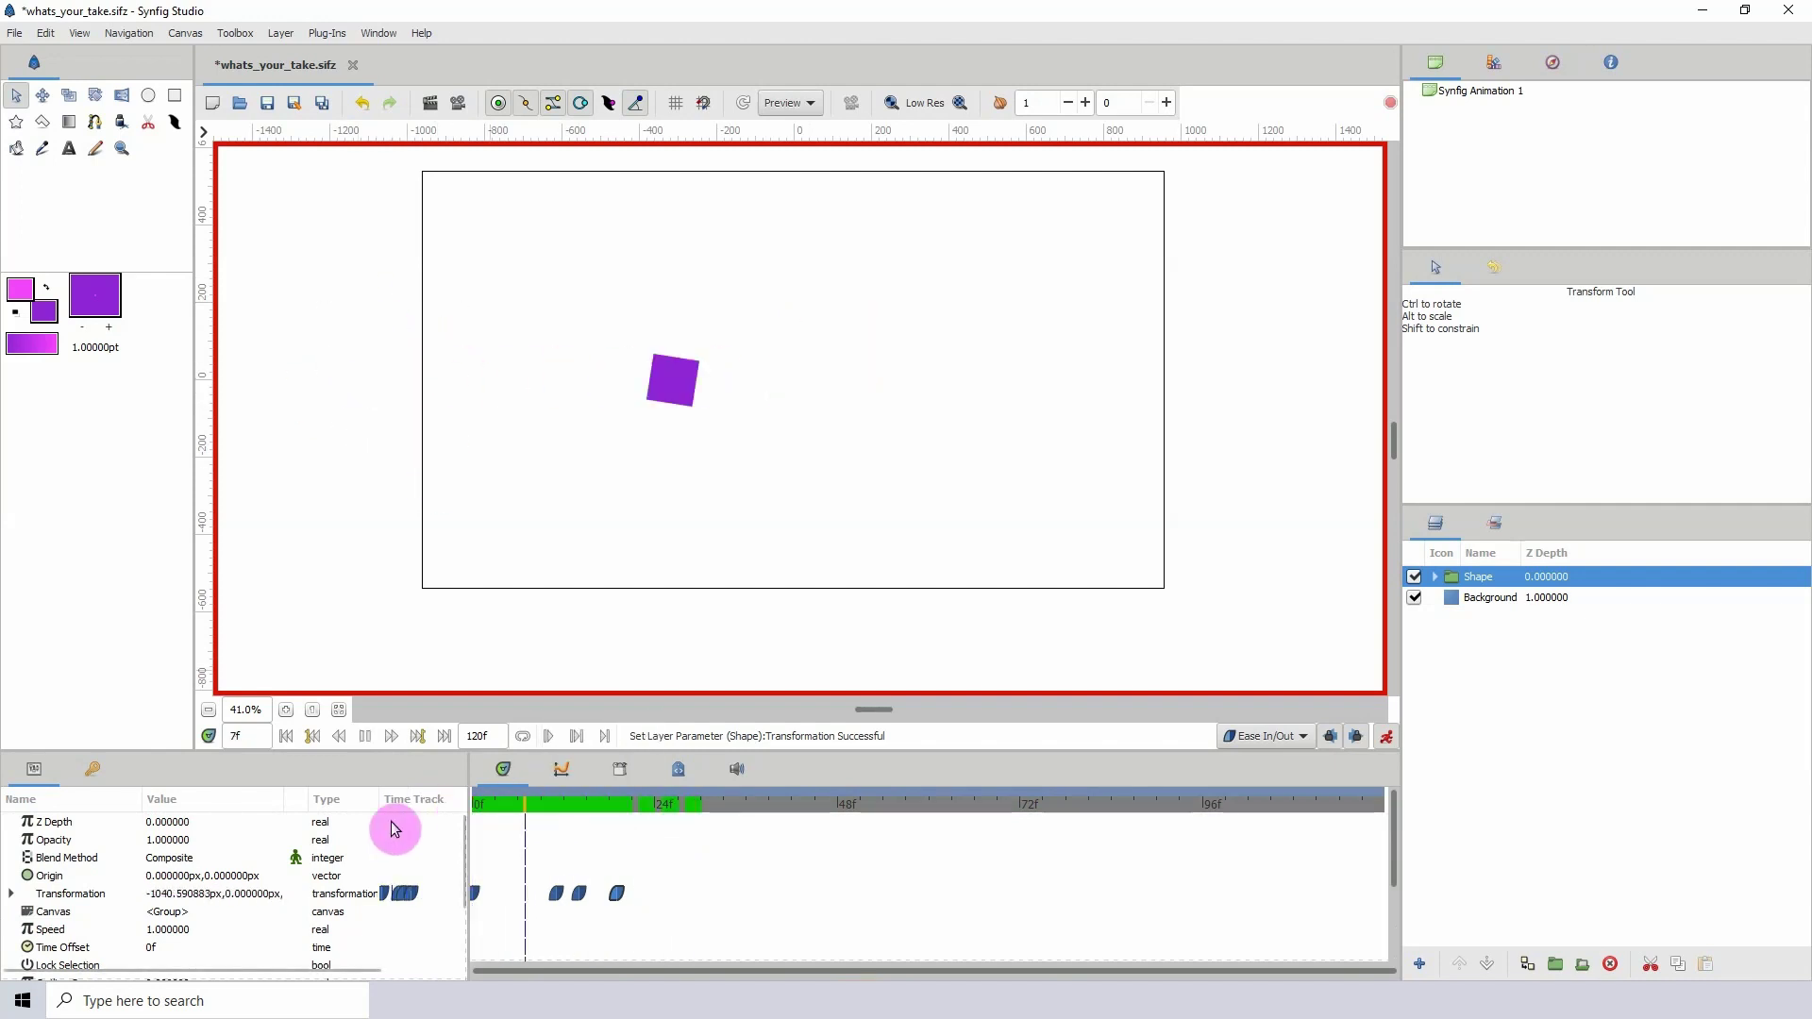
click(585, 808)
key(space)
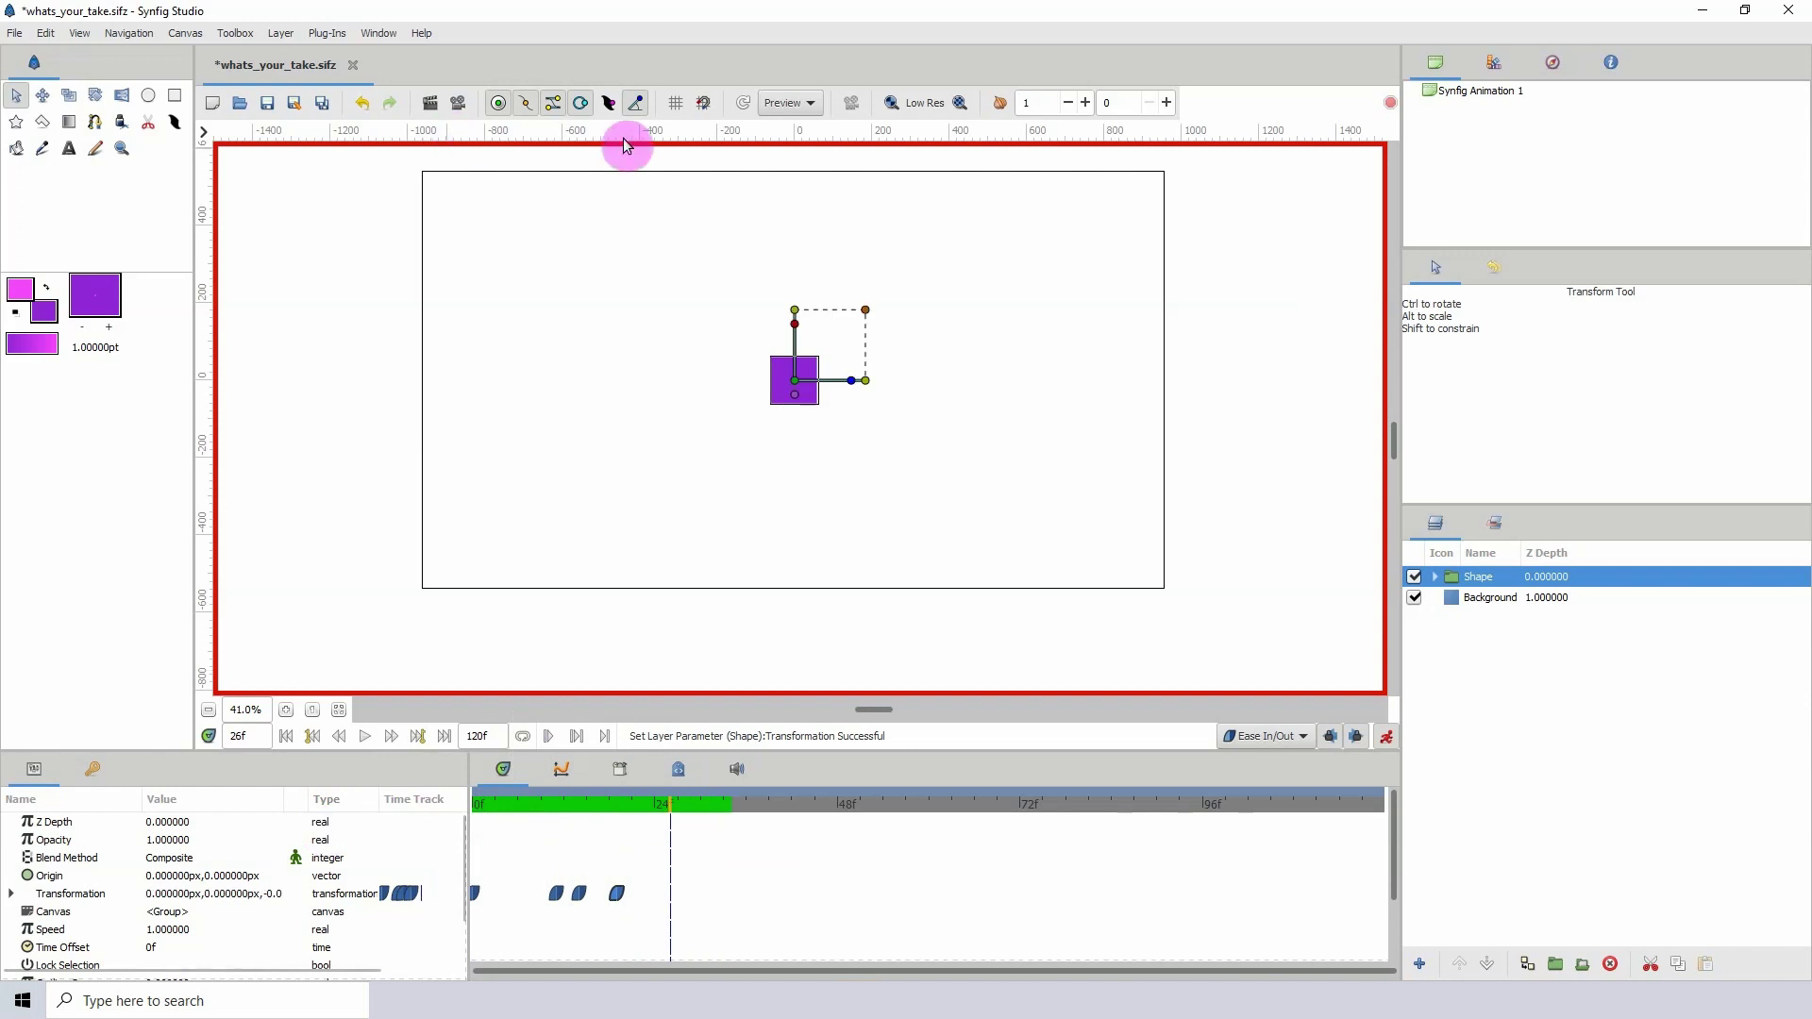
- Check storyboard frame 2, select the shape layer inside the Shape group, and turn off animate mode
key(alt+Tab)
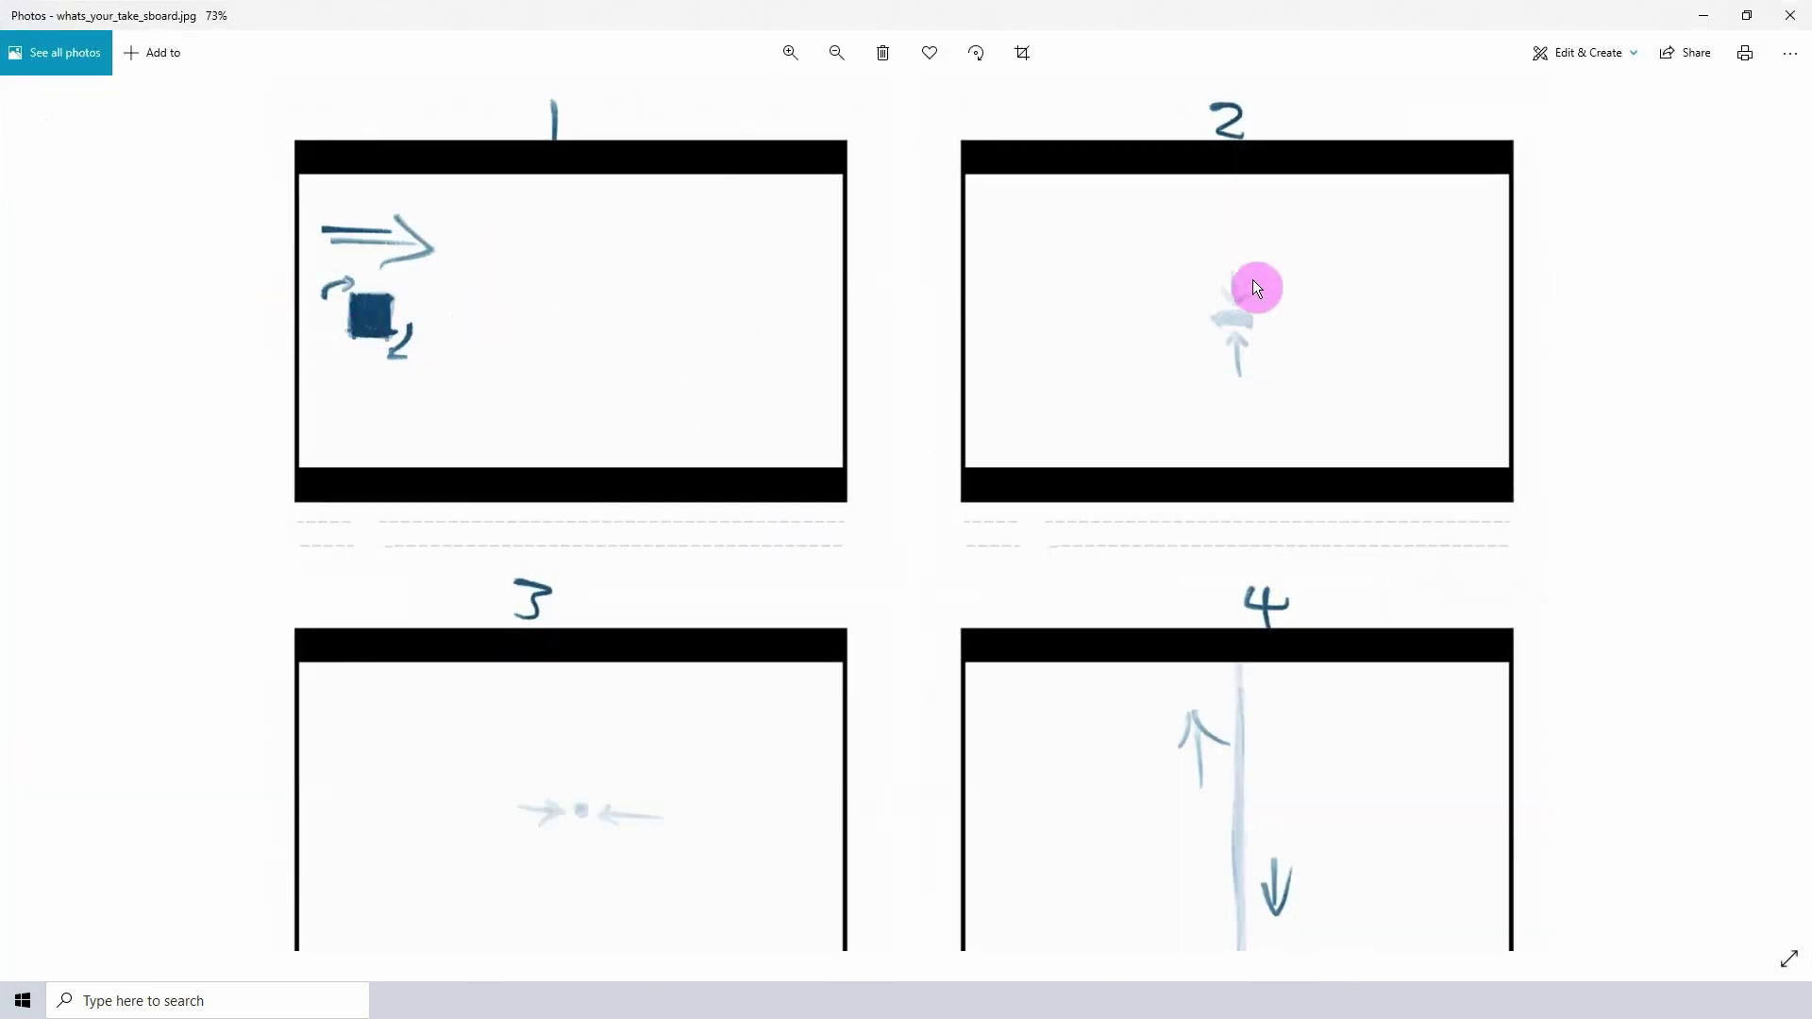
click(1711, 14)
click(1577, 601)
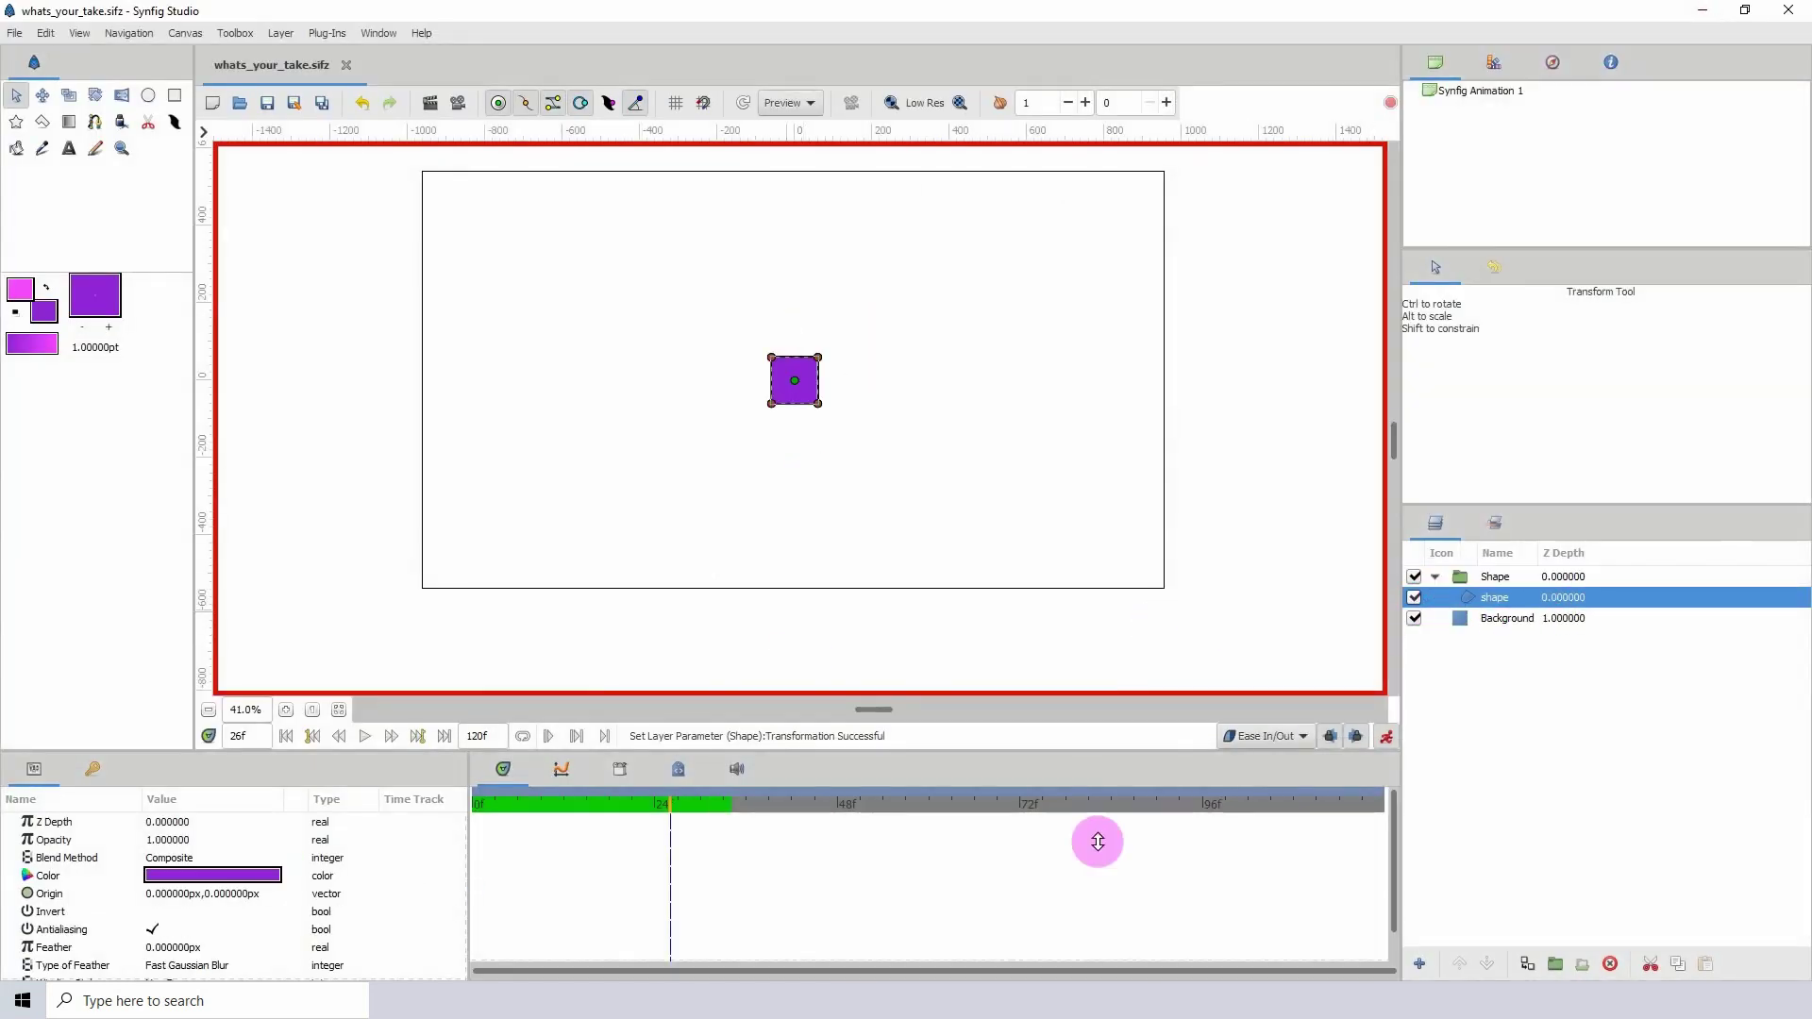
click(1385, 736)
- Insert four extra vertices along the square's top edge
scroll(812, 481, up, 8)
right_click(660, 406)
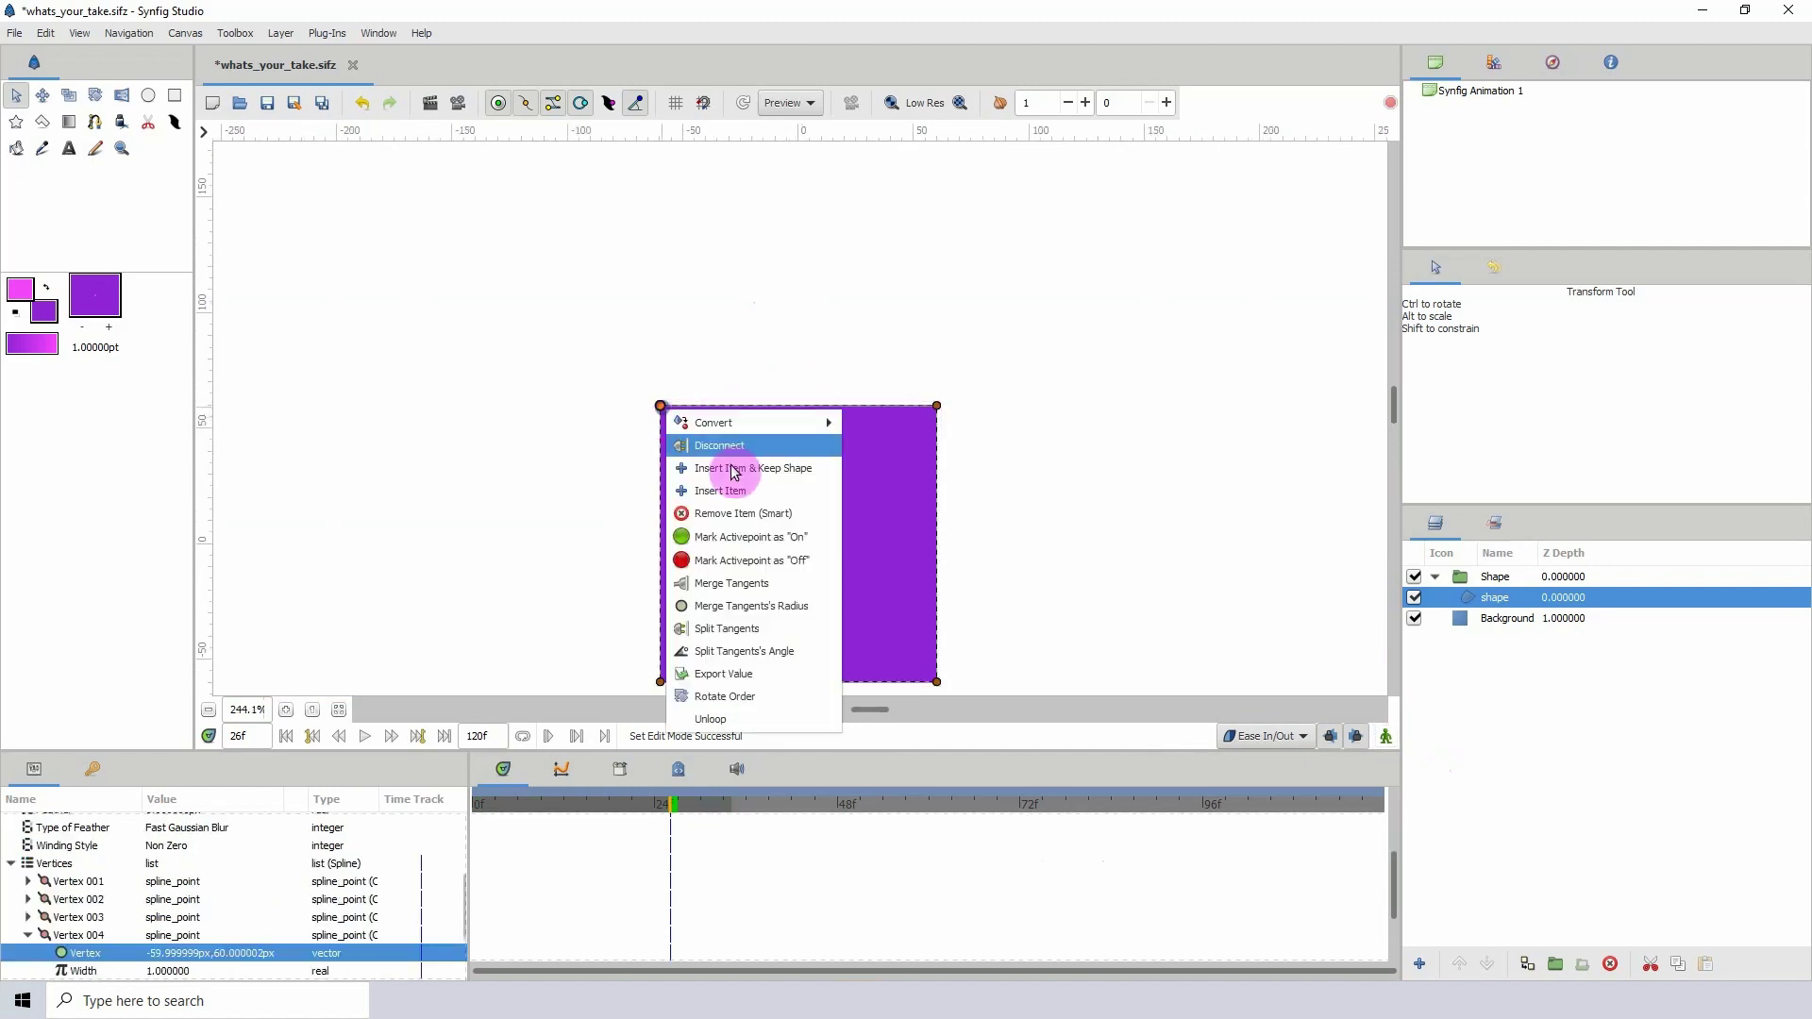
click(731, 467)
drag(660, 405, 762, 393)
right_click(708, 380)
click(740, 443)
drag(707, 380, 861, 394)
right_click(745, 394)
click(788, 453)
right_click(821, 390)
click(898, 454)
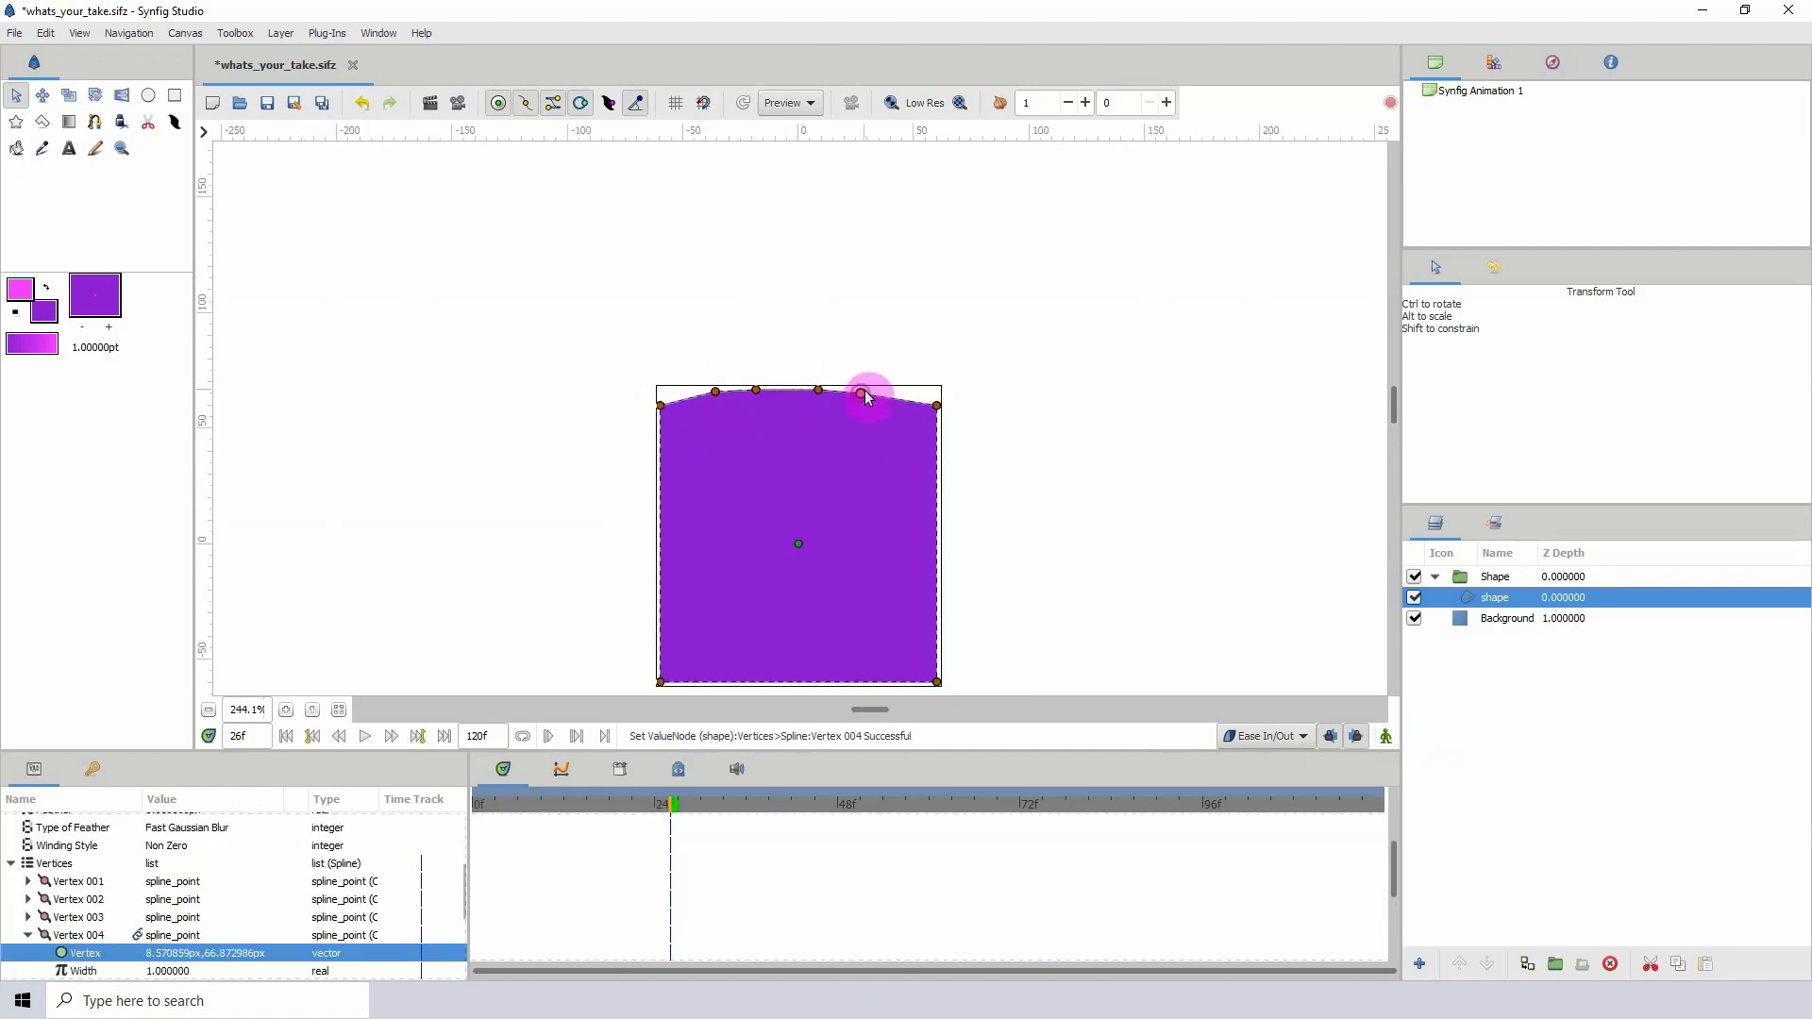
- Insert four extra vertices along the square's bottom edge
drag(755, 622, 759, 503)
right_click(670, 566)
click(731, 631)
right_click(711, 573)
drag(666, 565, 740, 562)
click(764, 635)
right_click(778, 580)
click(817, 637)
right_click(851, 589)
click(916, 649)
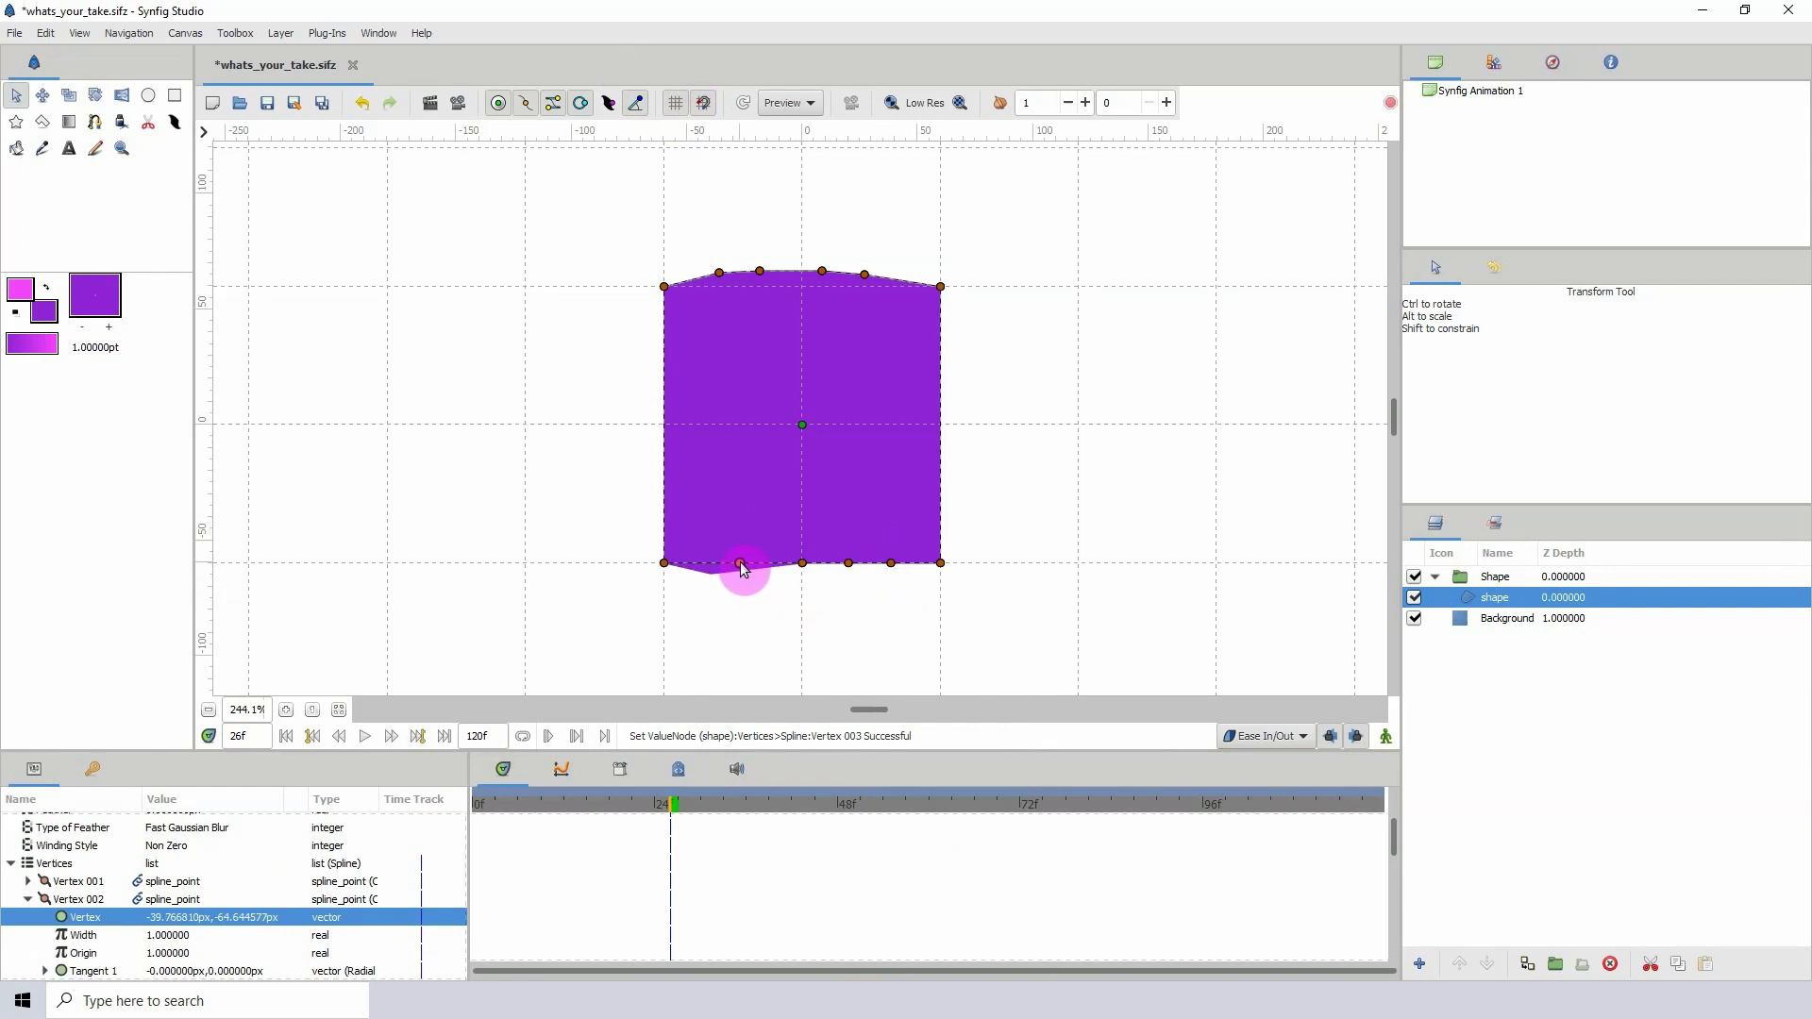
- Straighten the square's edges by aligning the added vertices with the grid lines through its corners
drag(719, 271, 834, 286)
click(801, 288)
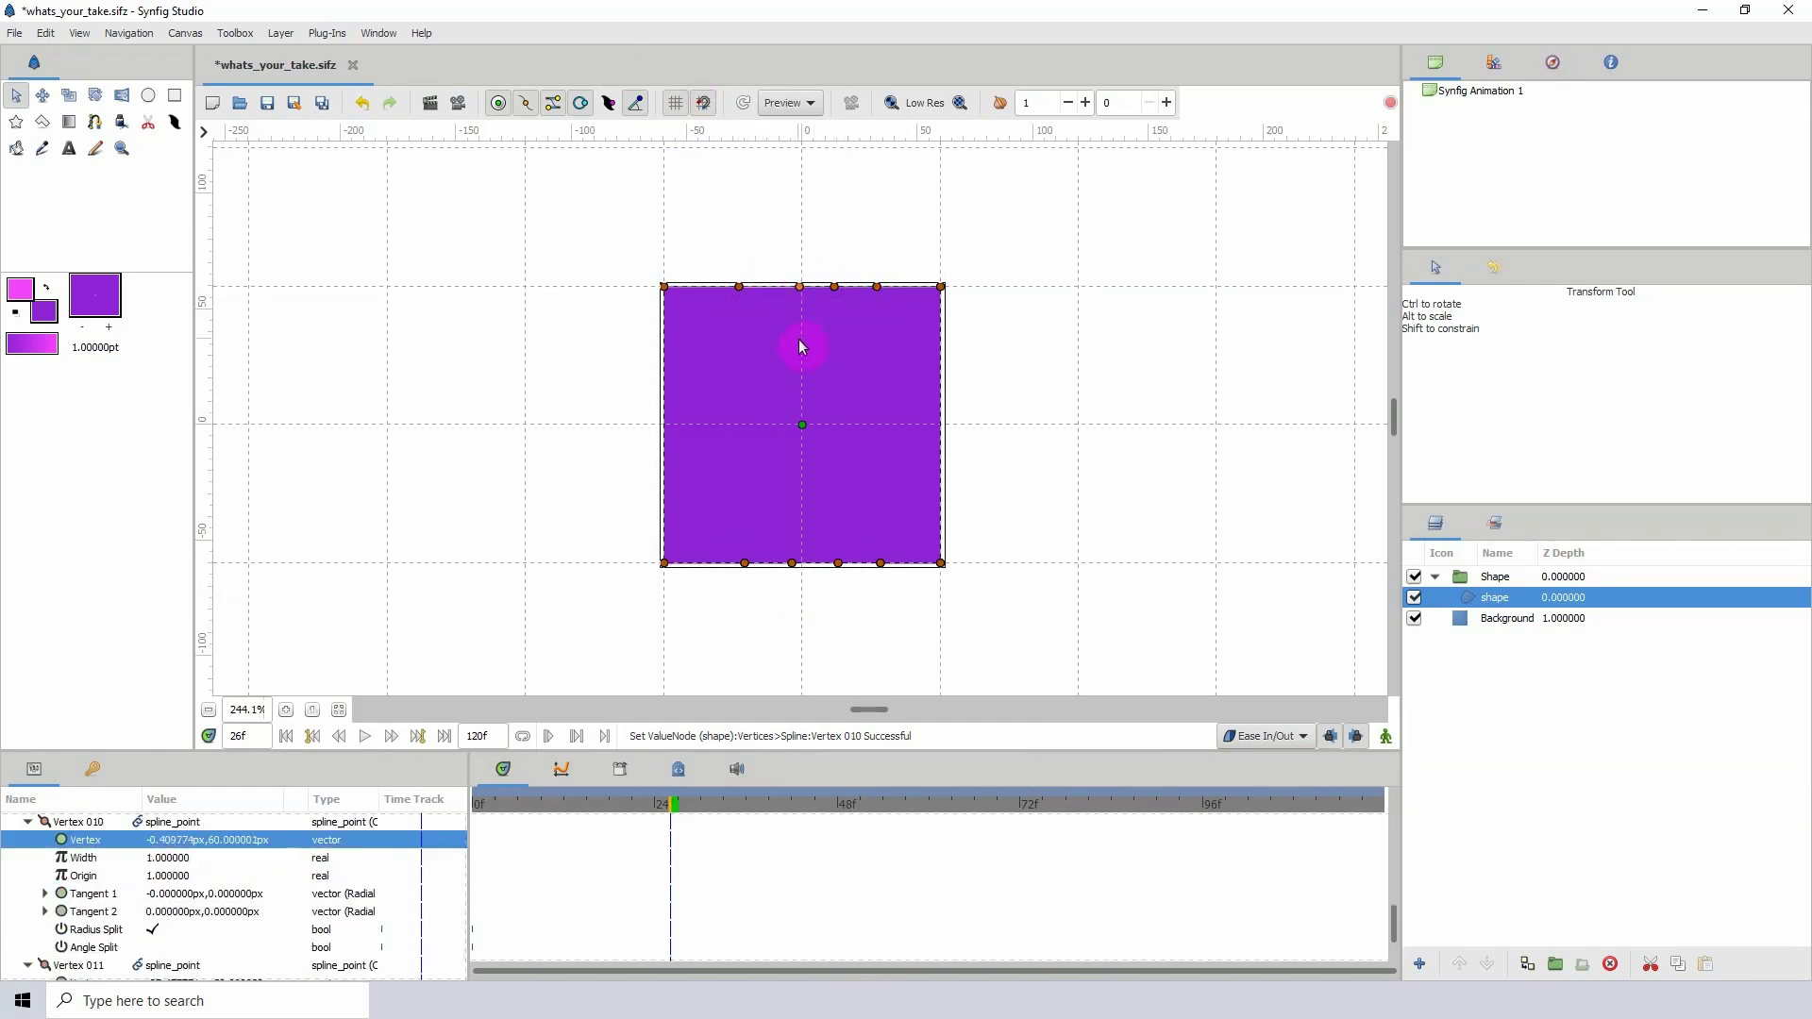
scroll(739, 388, down, 1)
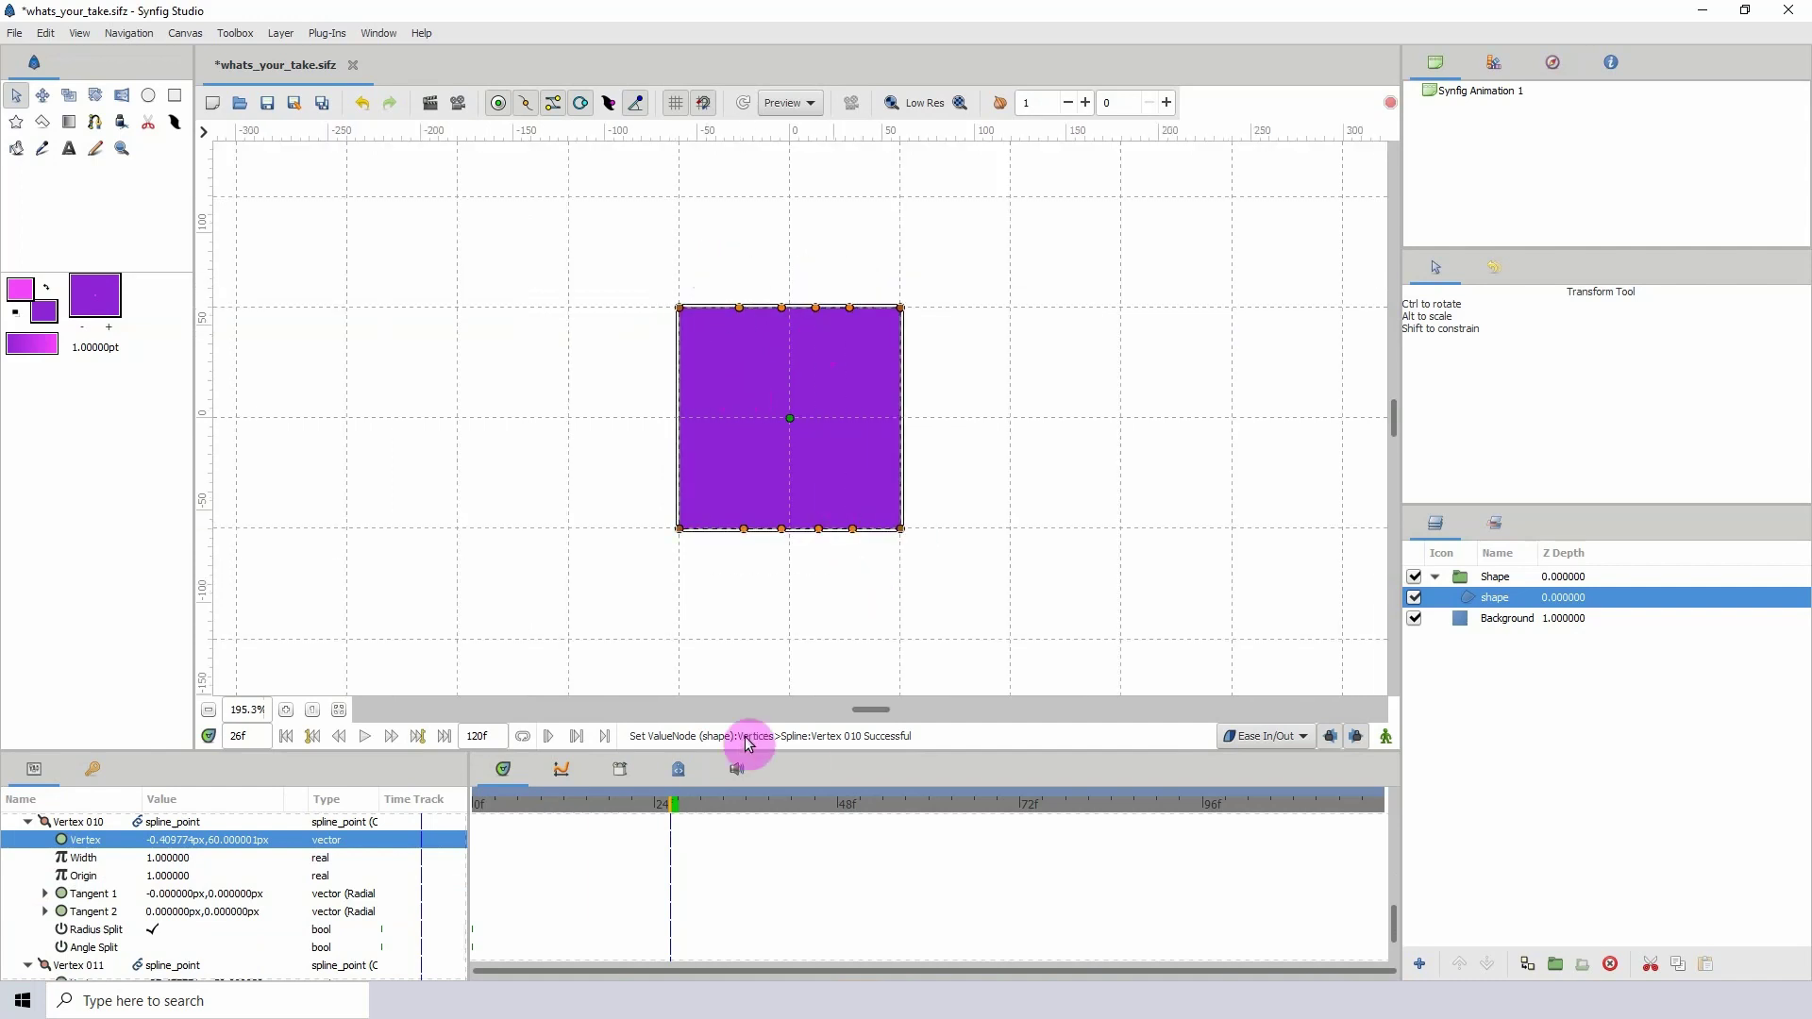
- Turn animate mode back on, and switch off the grid display and grid snapping
click(1385, 736)
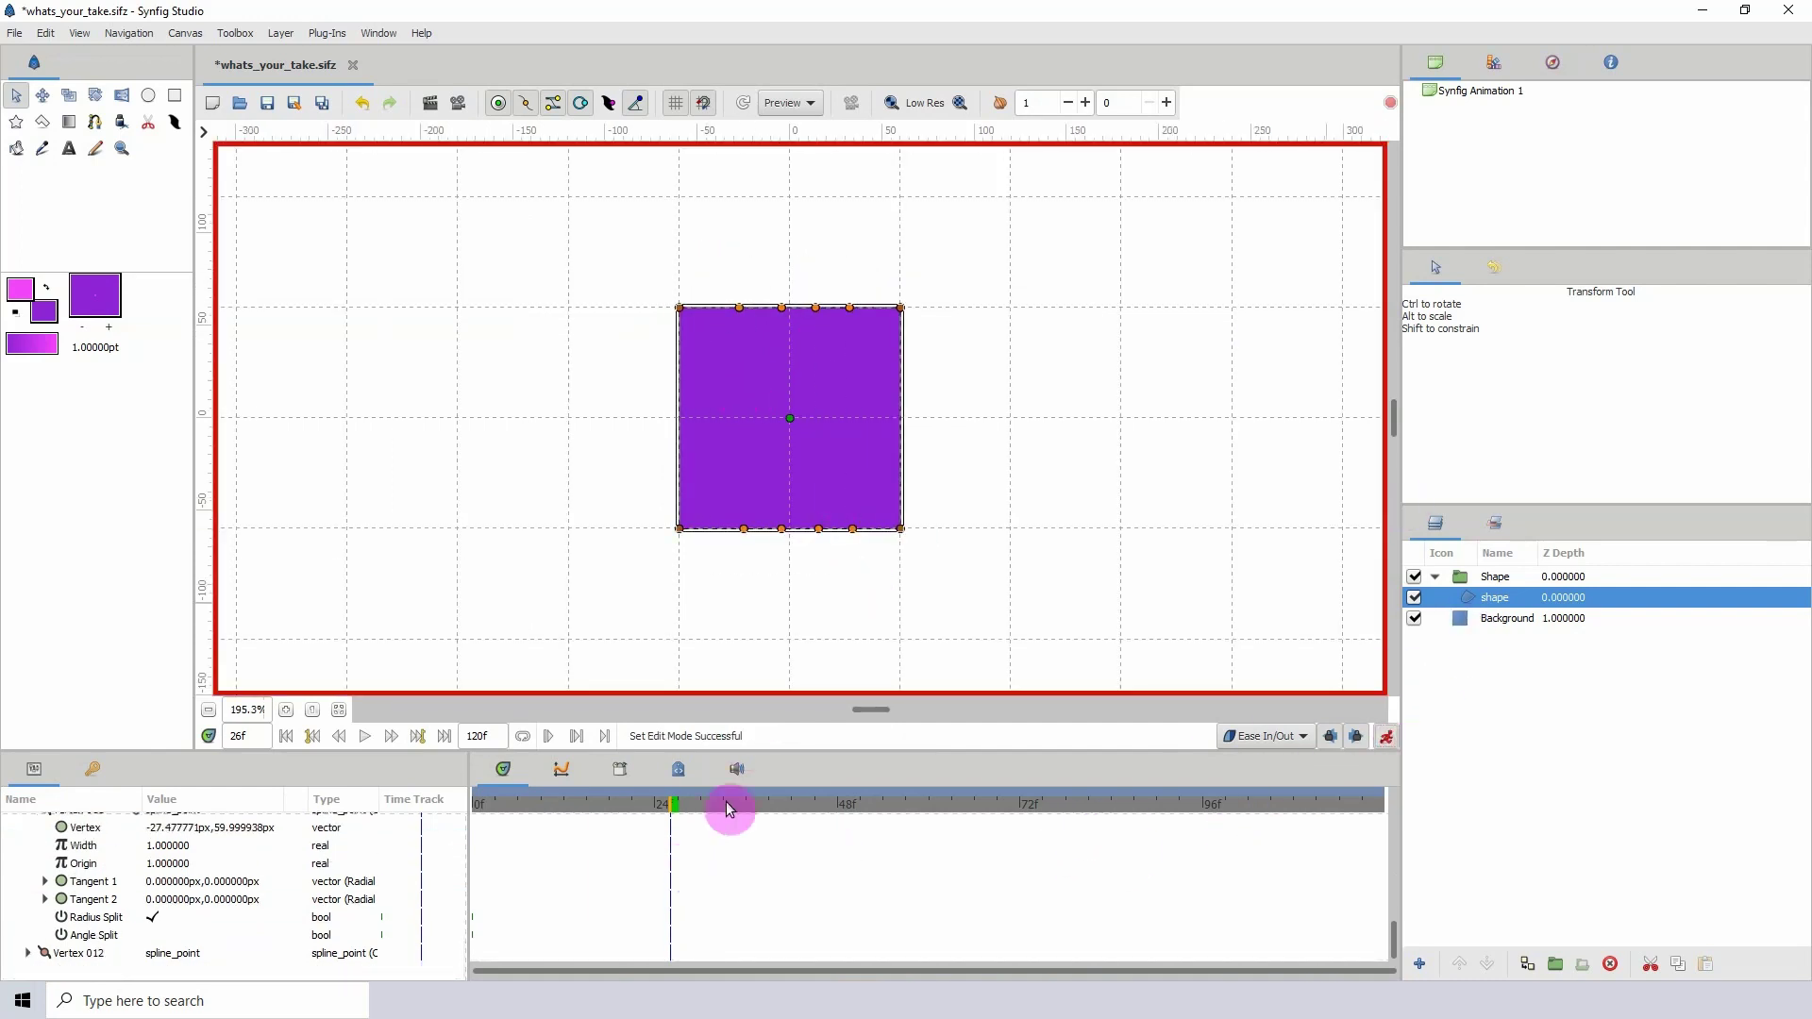
scroll(841, 897, up, 2)
scroll(837, 566, down, 6)
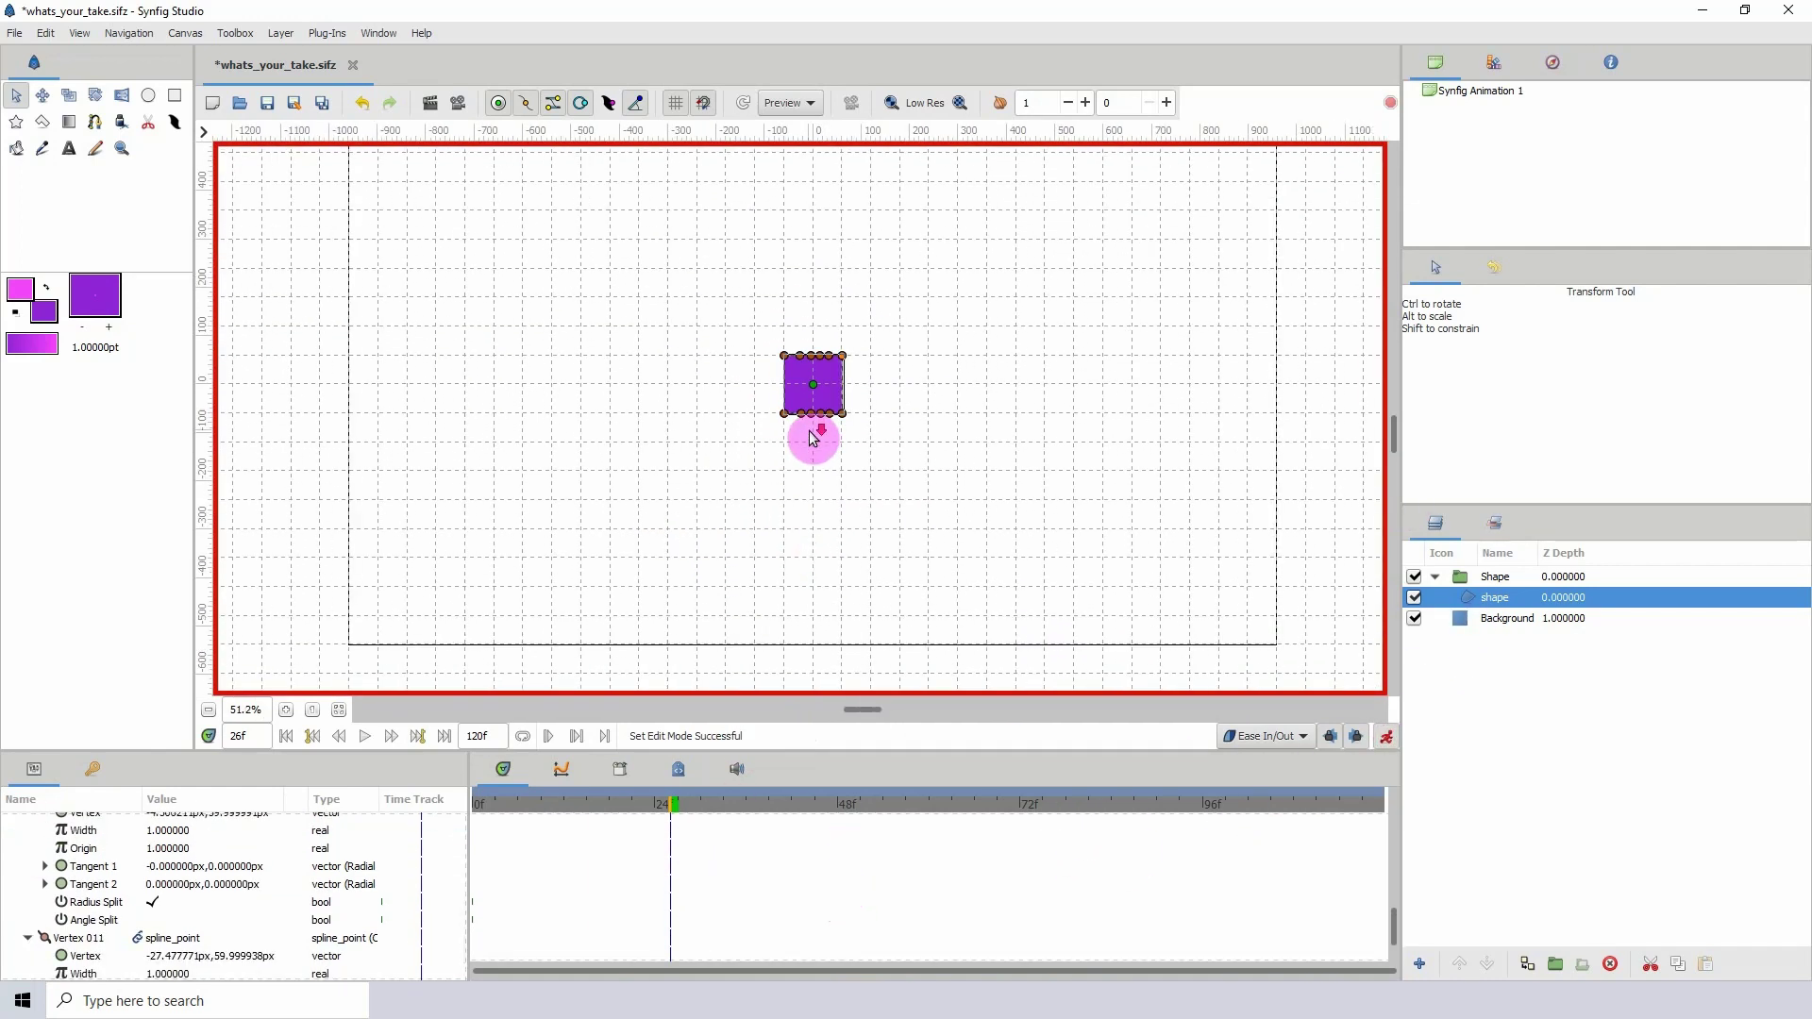
drag(536, 809, 635, 806)
click(674, 103)
click(701, 104)
- Copy the Shape group's last transformation waypoint to hold its pose, and add waypoints for all the shape layer's vertices at frame 25
click(1492, 579)
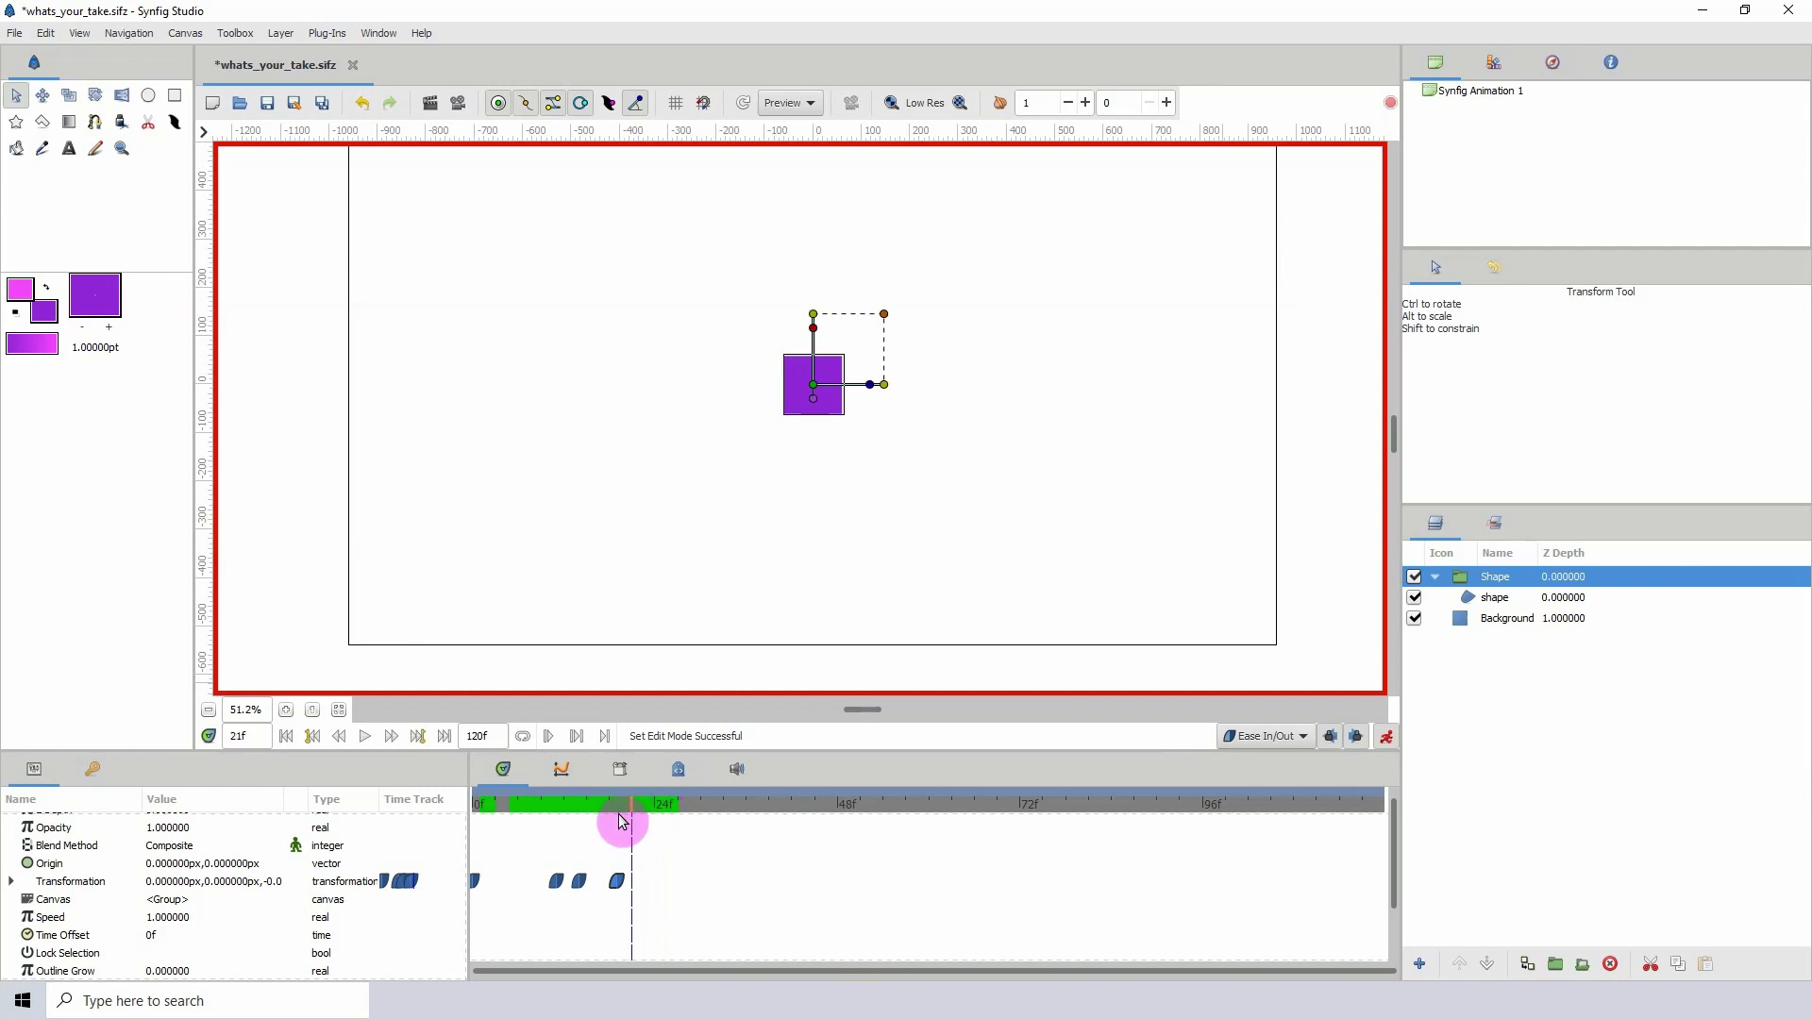
click(1585, 599)
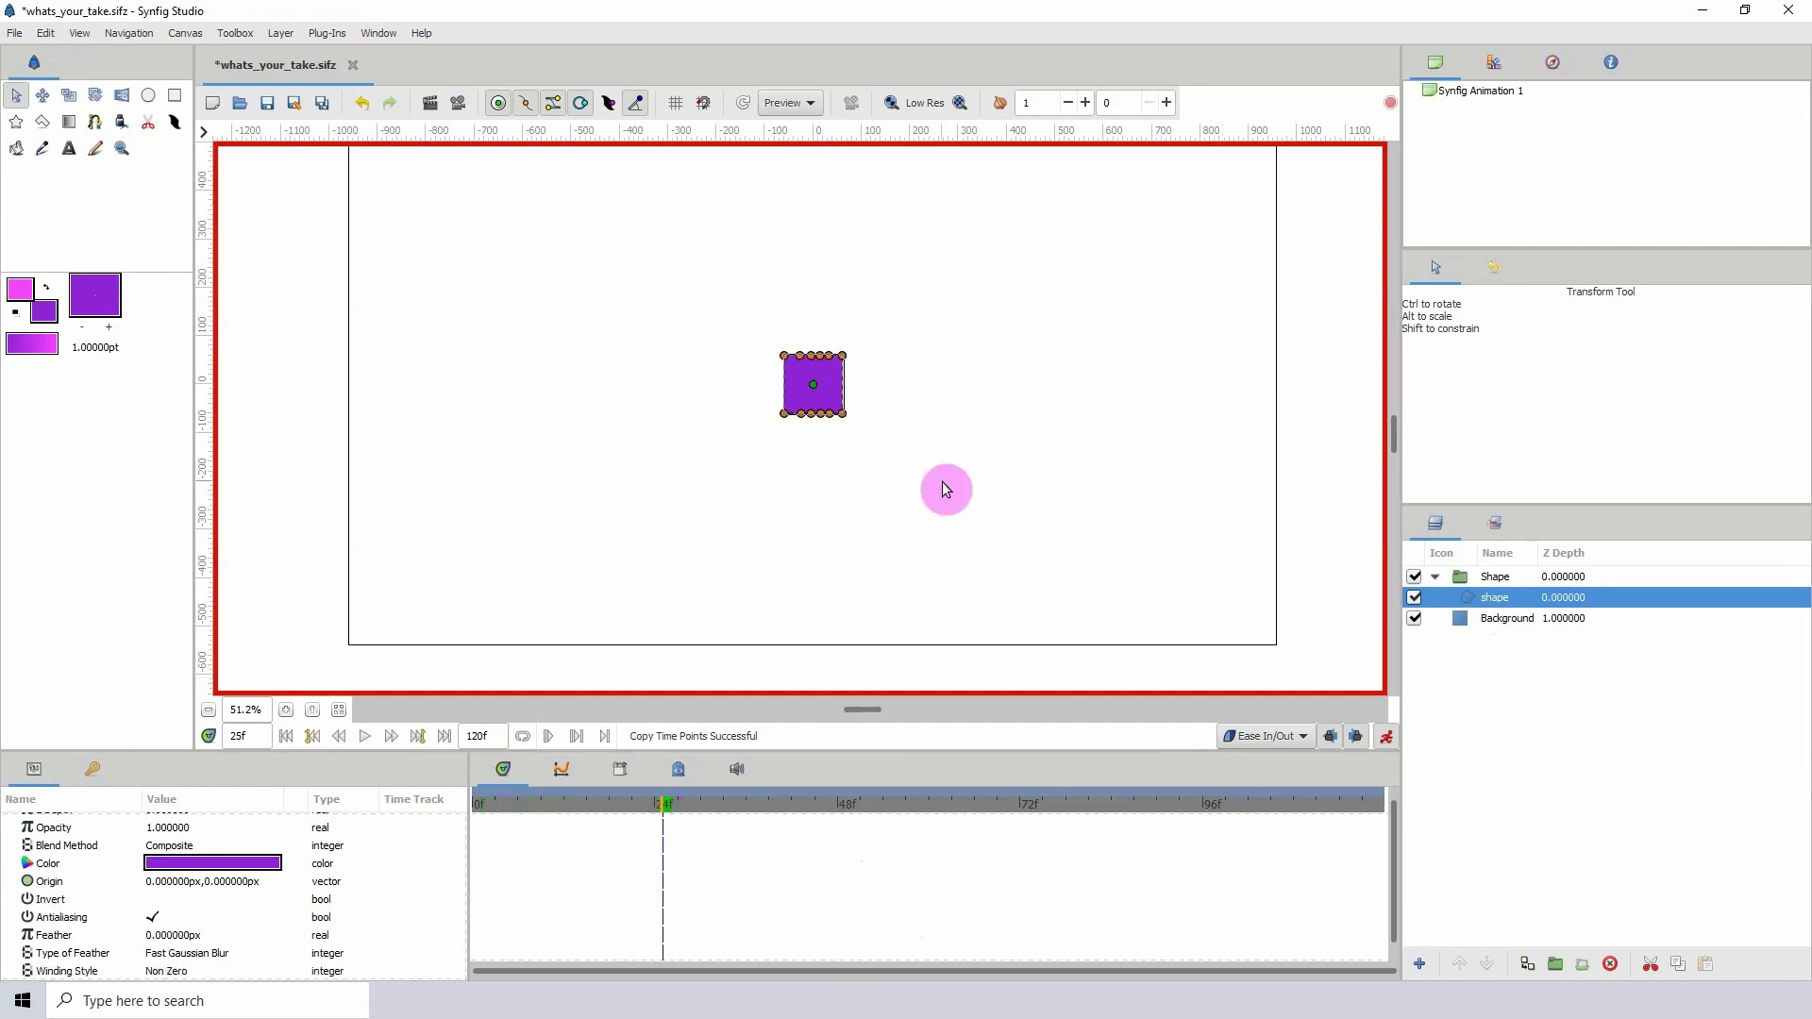
scroll(701, 876, down, 2)
click(11, 952)
scroll(687, 920, down, 5)
scroll(687, 920, up, 4)
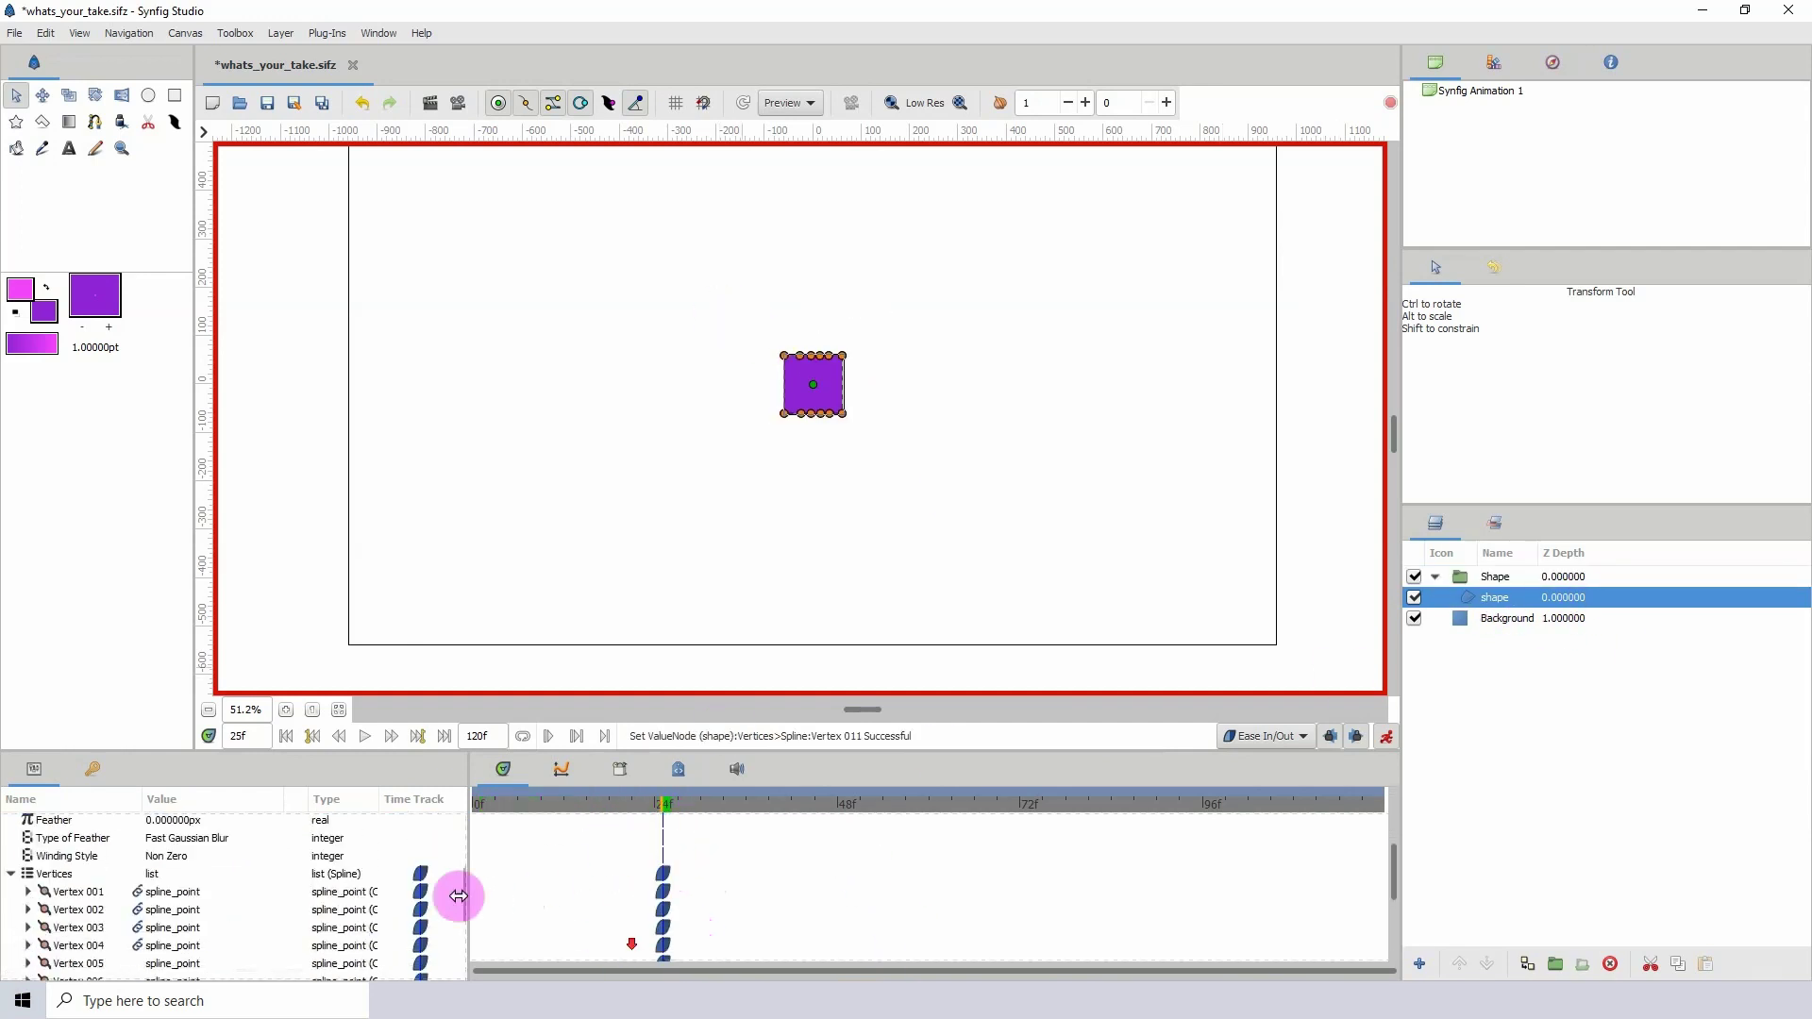
scroll(457, 895, up, 3)
- At frame 32, squash the square into a thin horizontal bar by lowering its top-edge vertices and raising its bottom-edge vertices
click(714, 807)
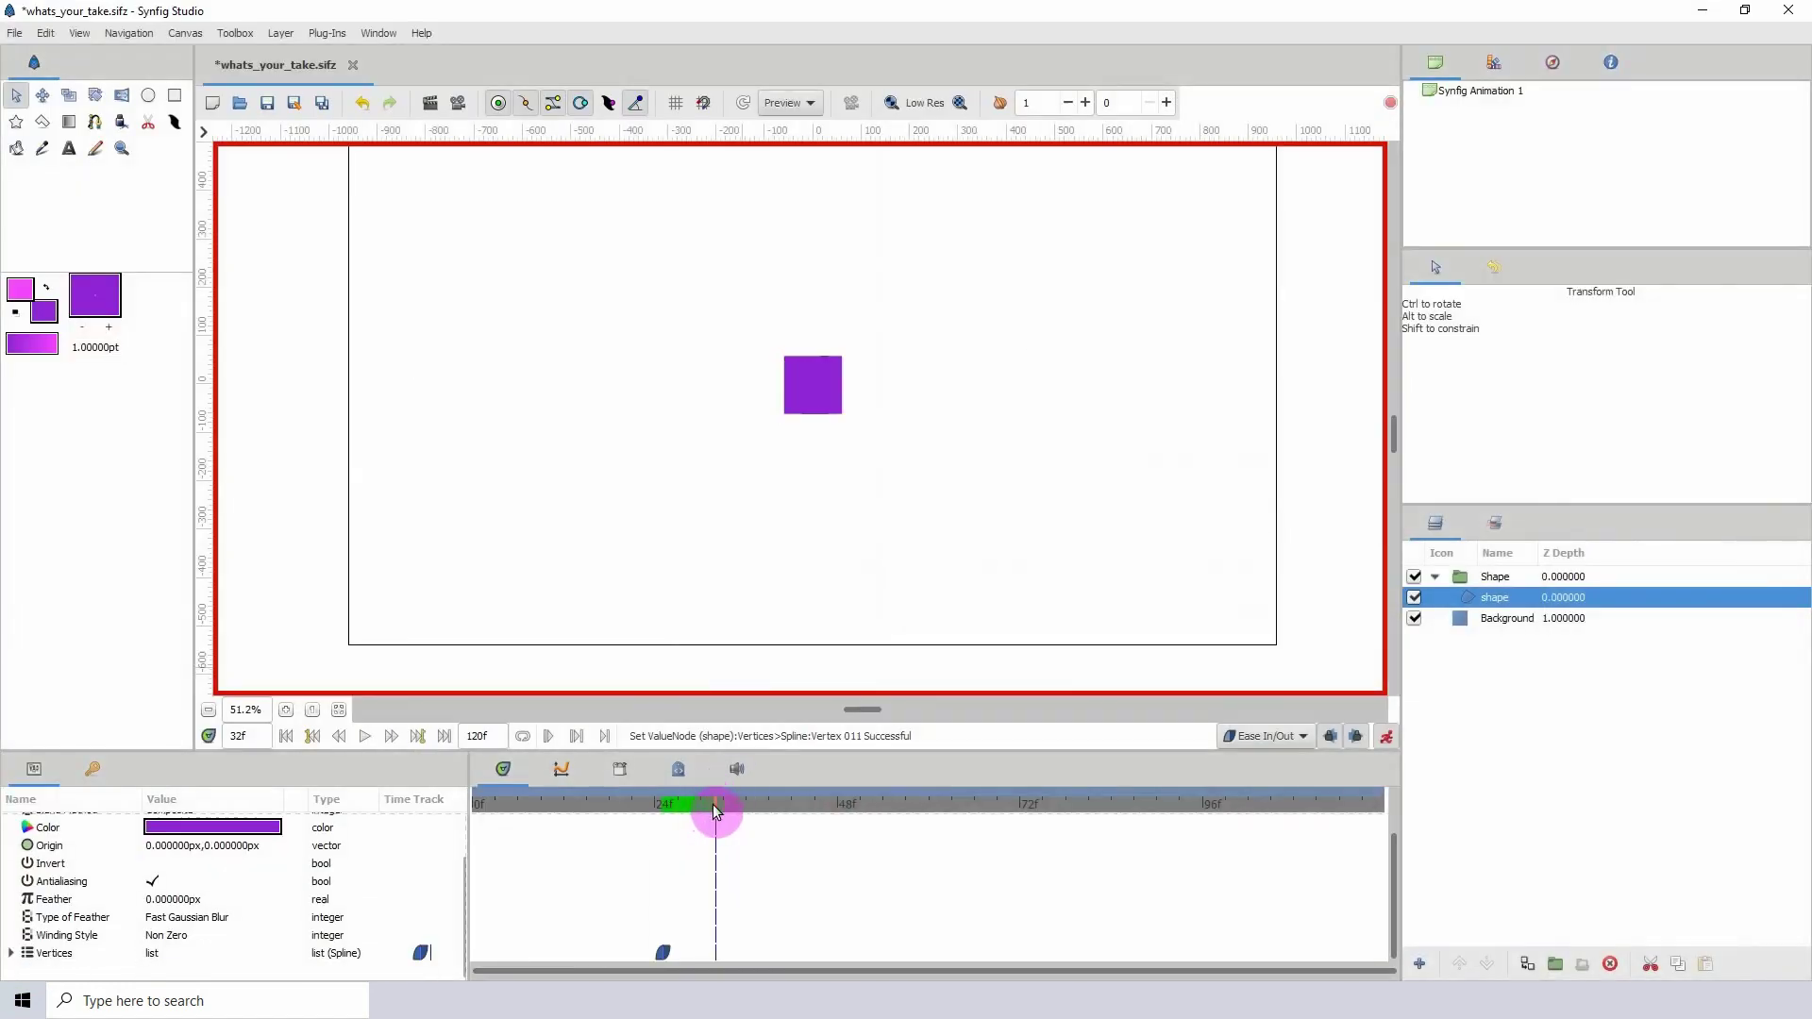
scroll(756, 330, up, 2)
drag(756, 330, 998, 434)
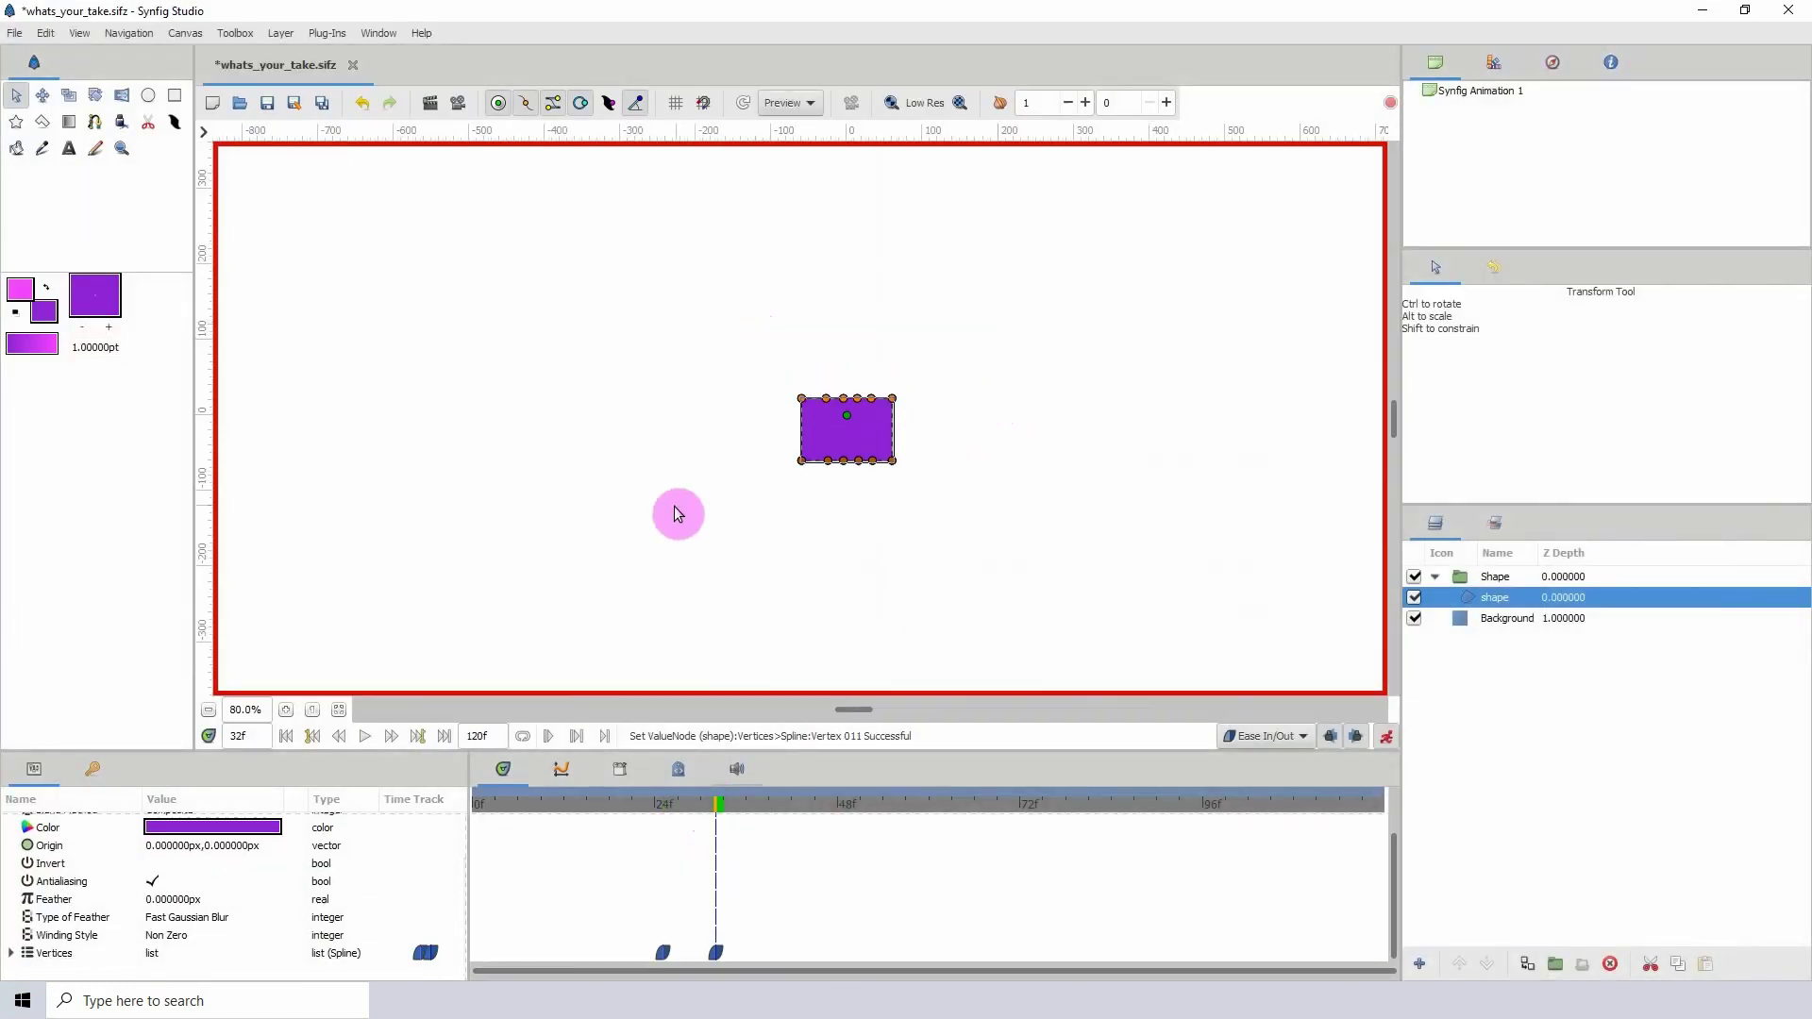
drag(772, 444, 925, 484)
key(Up)
key(Up)
key(Up)
key(Up)
key(Up)
key(Up)
key(Up)
key(Up)
key(Up)
key(Up)
key(Up)
key(Up)
key(Up)
key(Up)
key(Up)
key(Up)
key(Up)
key(Up)
key(Up)
key(Up)
drag(771, 378, 918, 416)
key(Down)
key(Down)
key(Down)
key(Down)
drag(766, 415, 852, 413)
- Save the file and play back the squash from shortly before frame 24
scroll(920, 460, down, 3)
click(630, 806)
key(ctrl+s)
key(space)
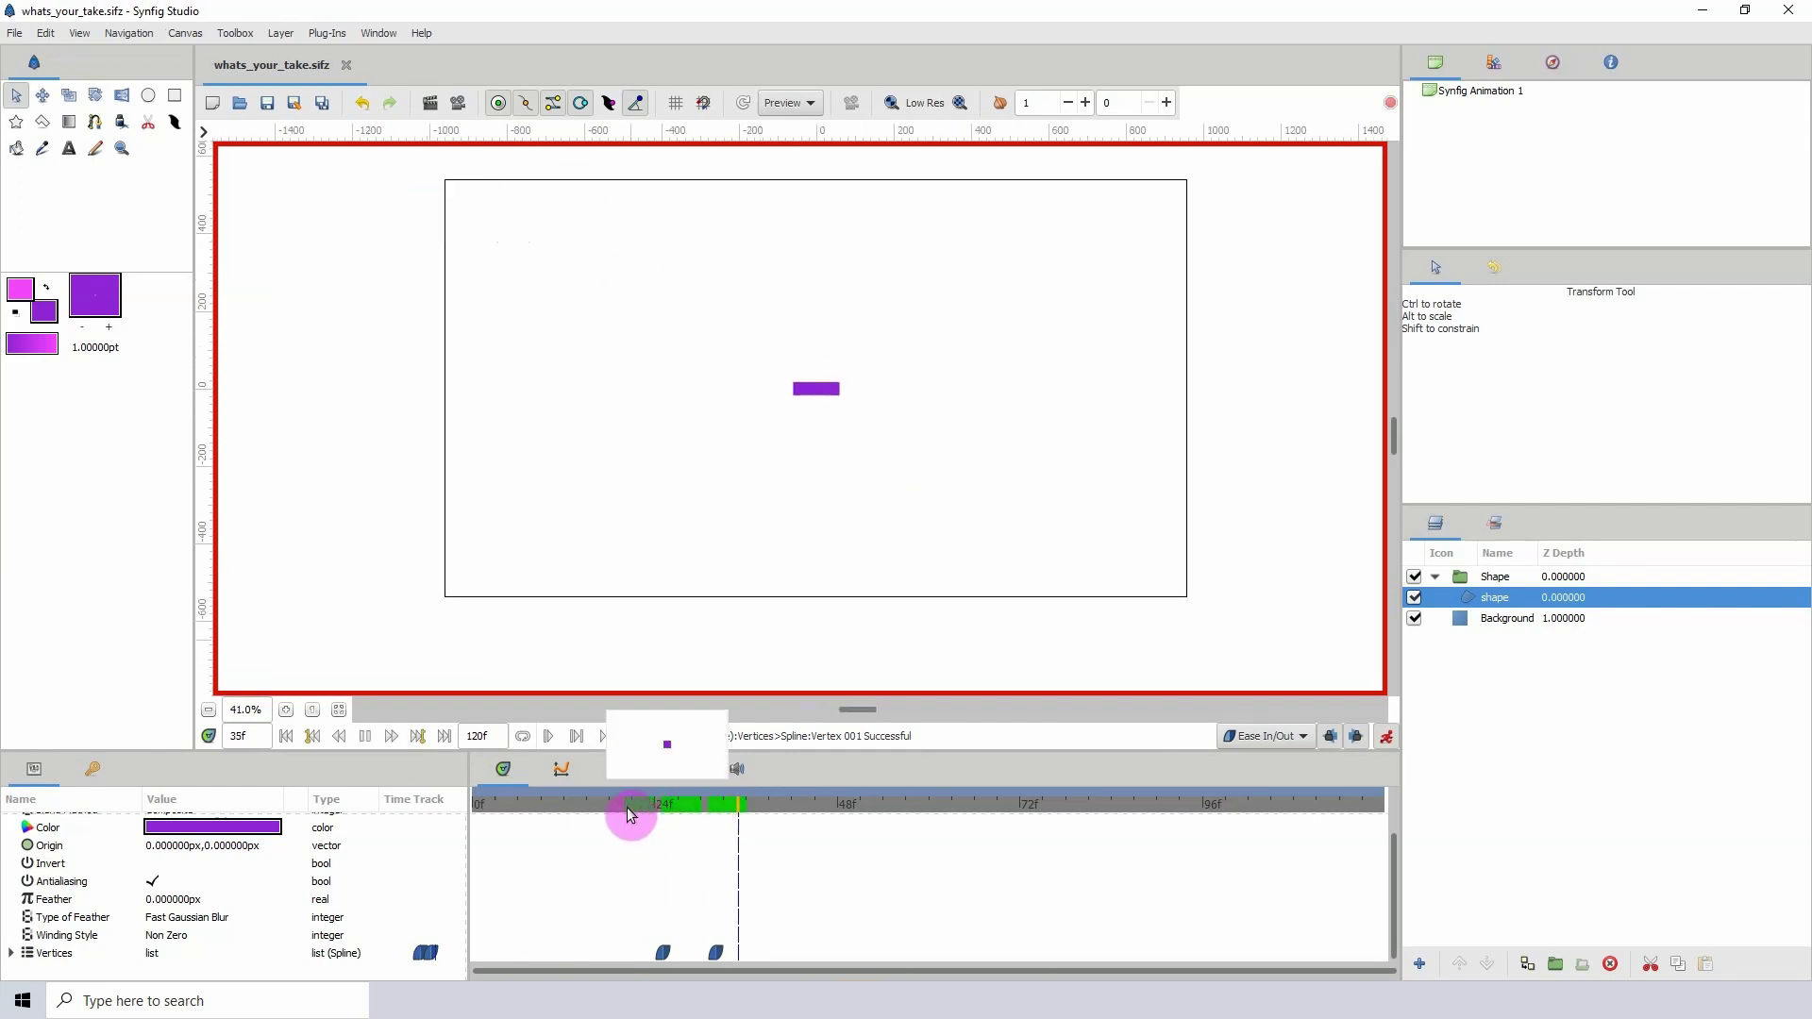
click(612, 810)
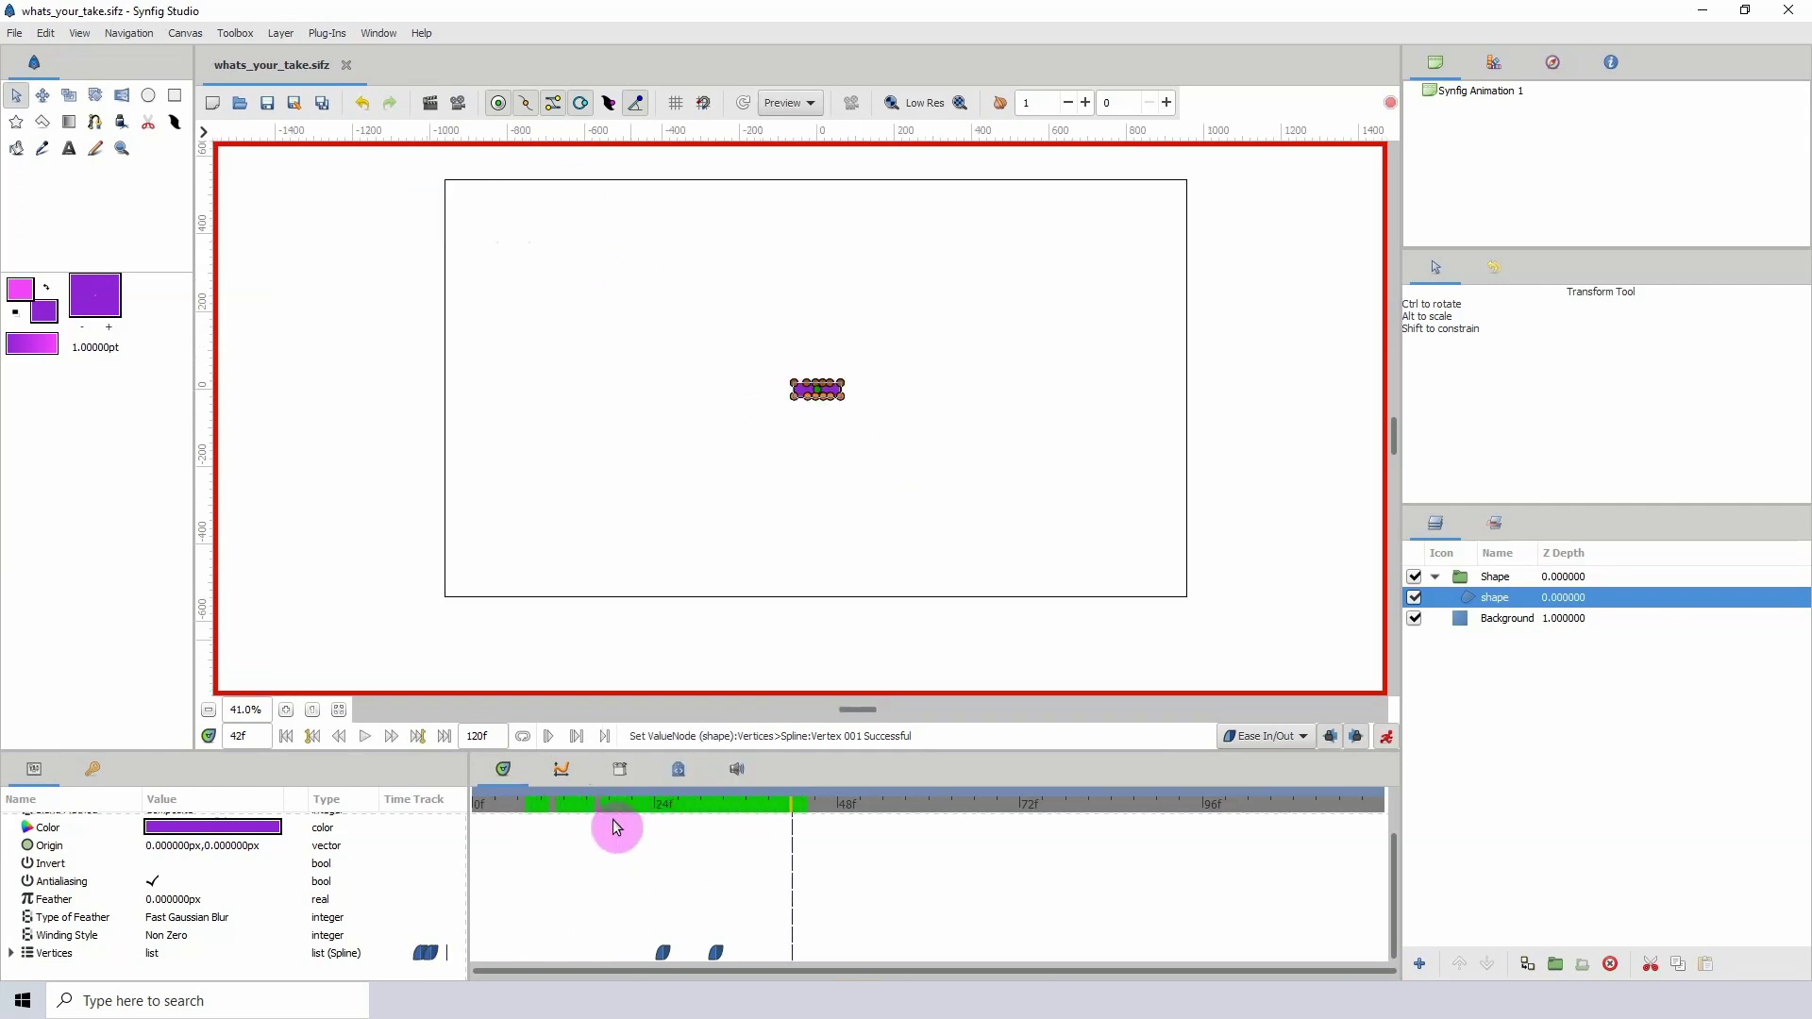
- Add a rebound with a slightly thicker bar at frame 33, between squash waypoints at about frames 30 and 37, and replay it
drag(706, 958, 690, 956)
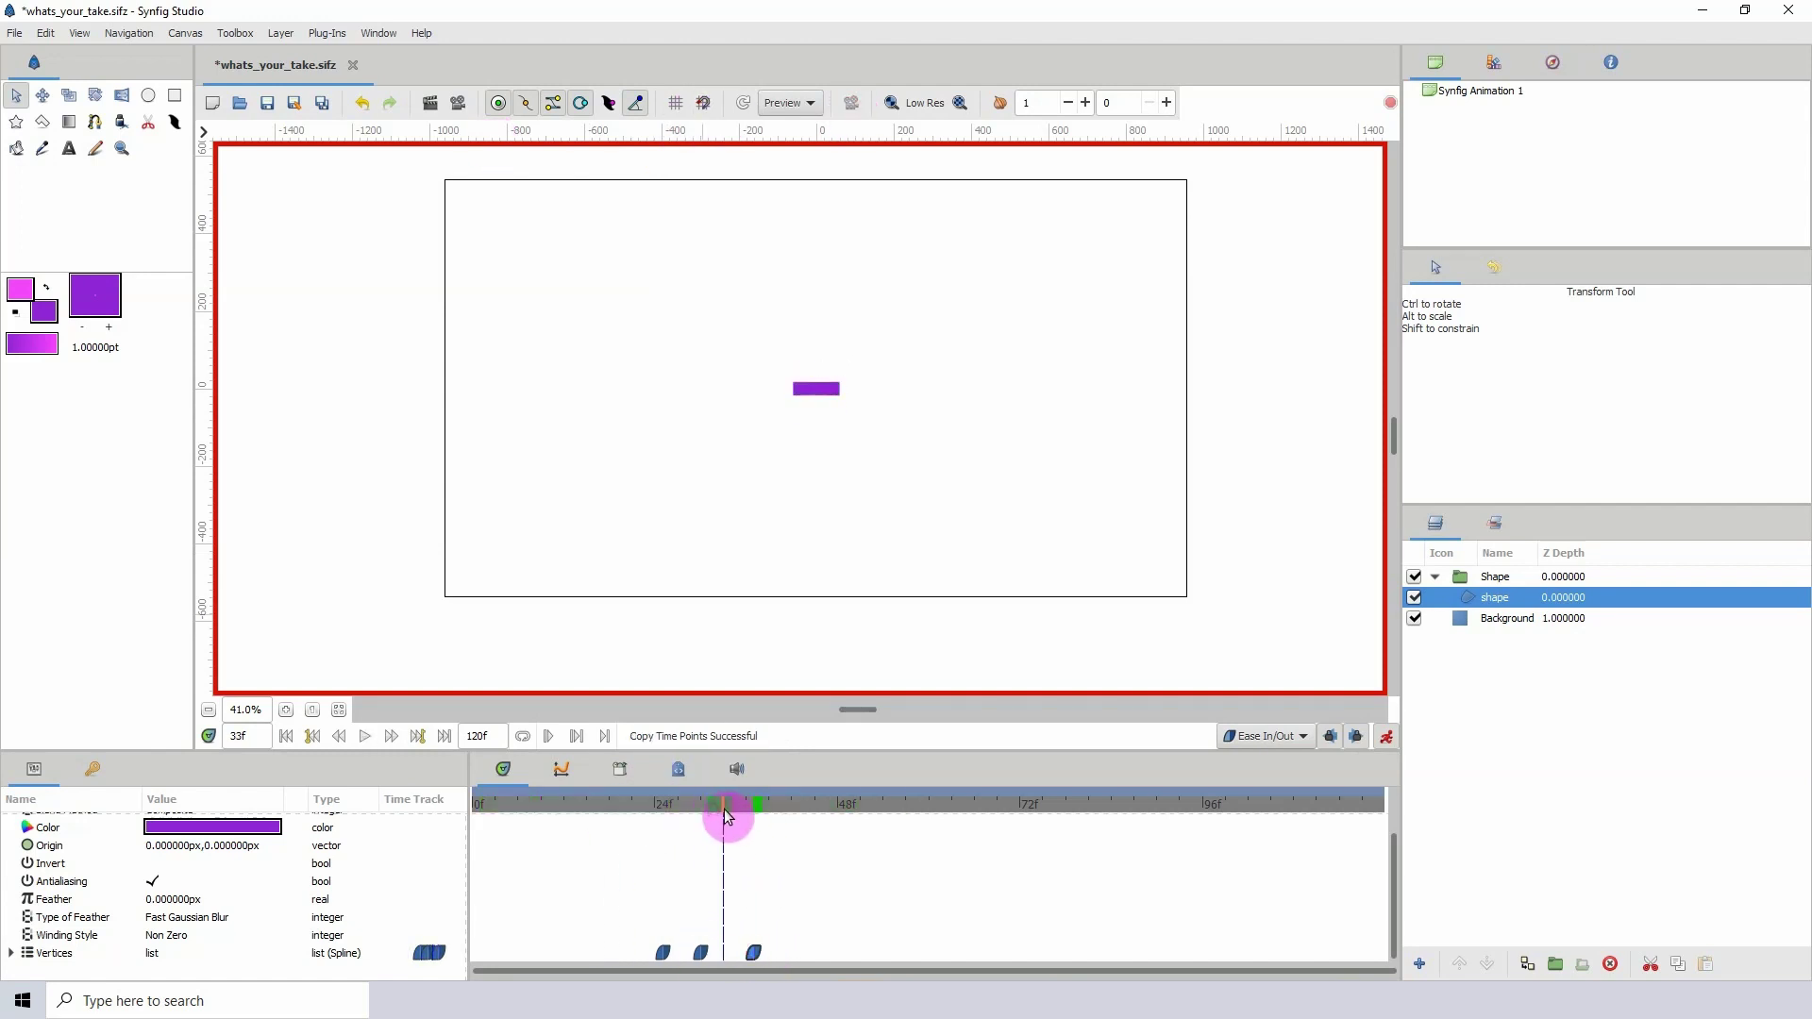
scroll(808, 388, up, 5)
drag(696, 293, 920, 375)
key(Up)
key(Up)
key(Up)
key(Up)
key(Up)
key(Up)
key(Up)
key(Up)
drag(739, 396, 911, 445)
key(Down)
key(Down)
key(Down)
key(Down)
key(Down)
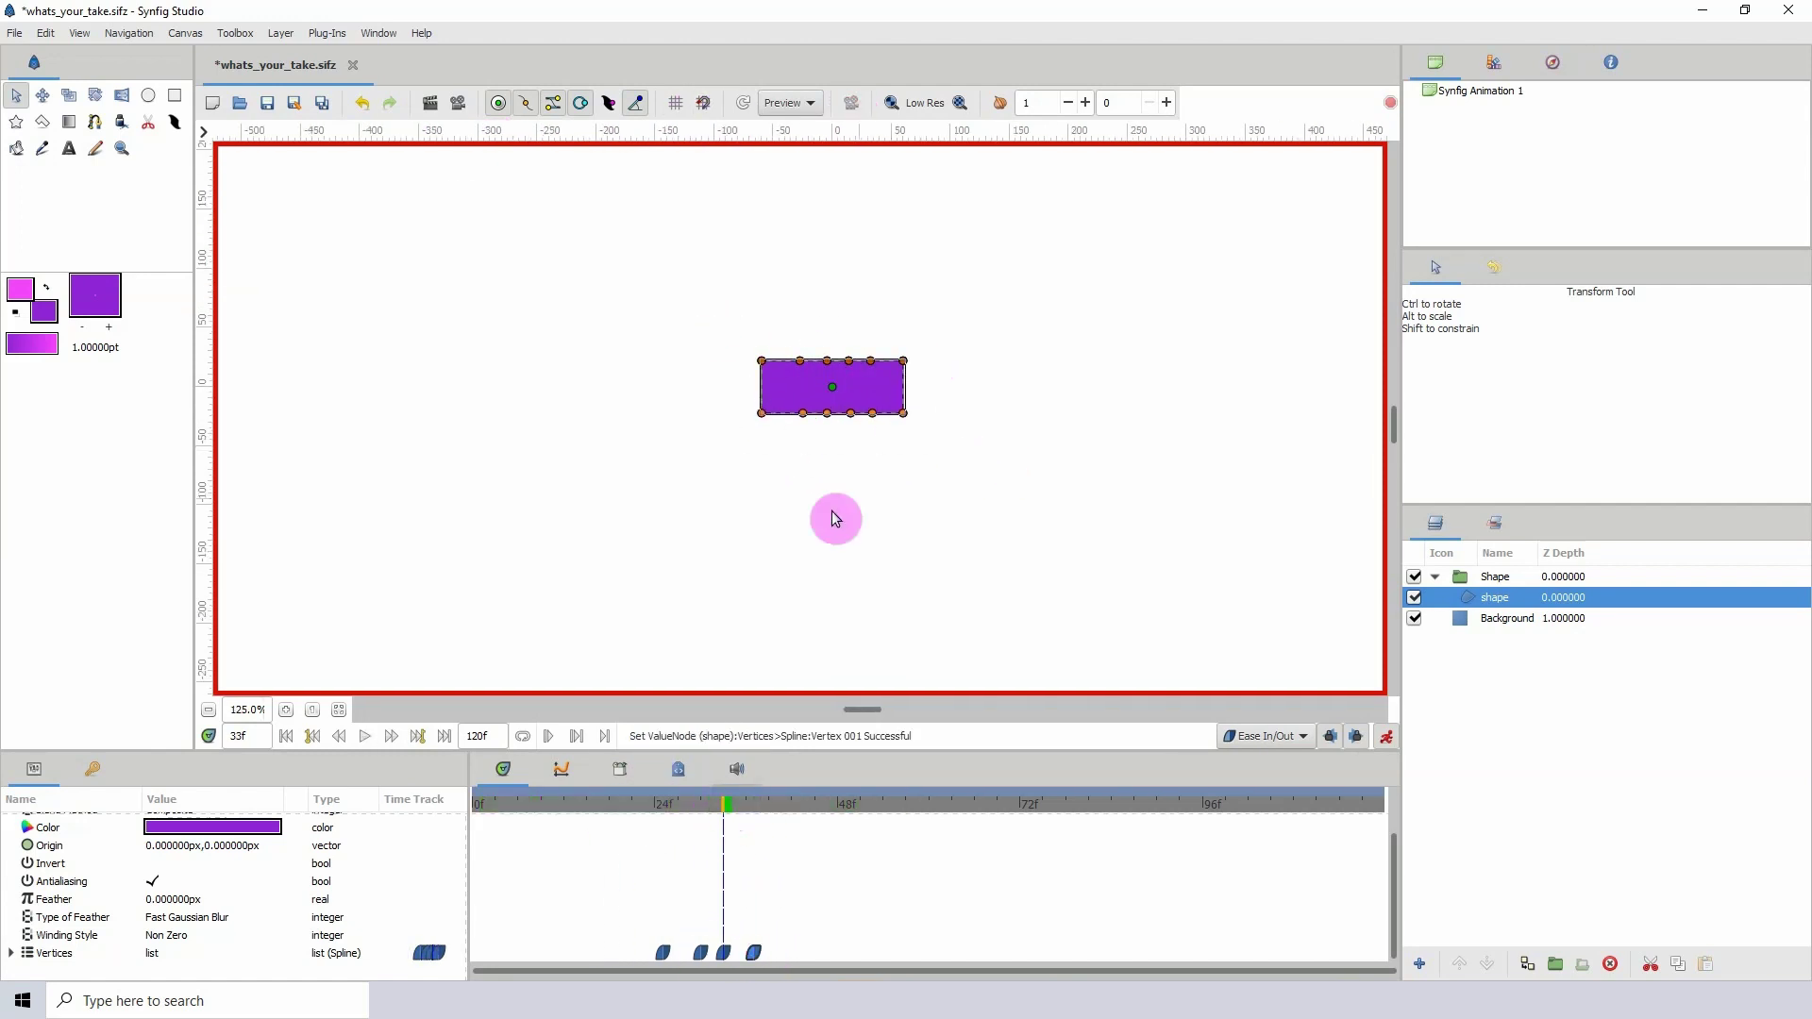
scroll(830, 490, down, 5)
click(663, 804)
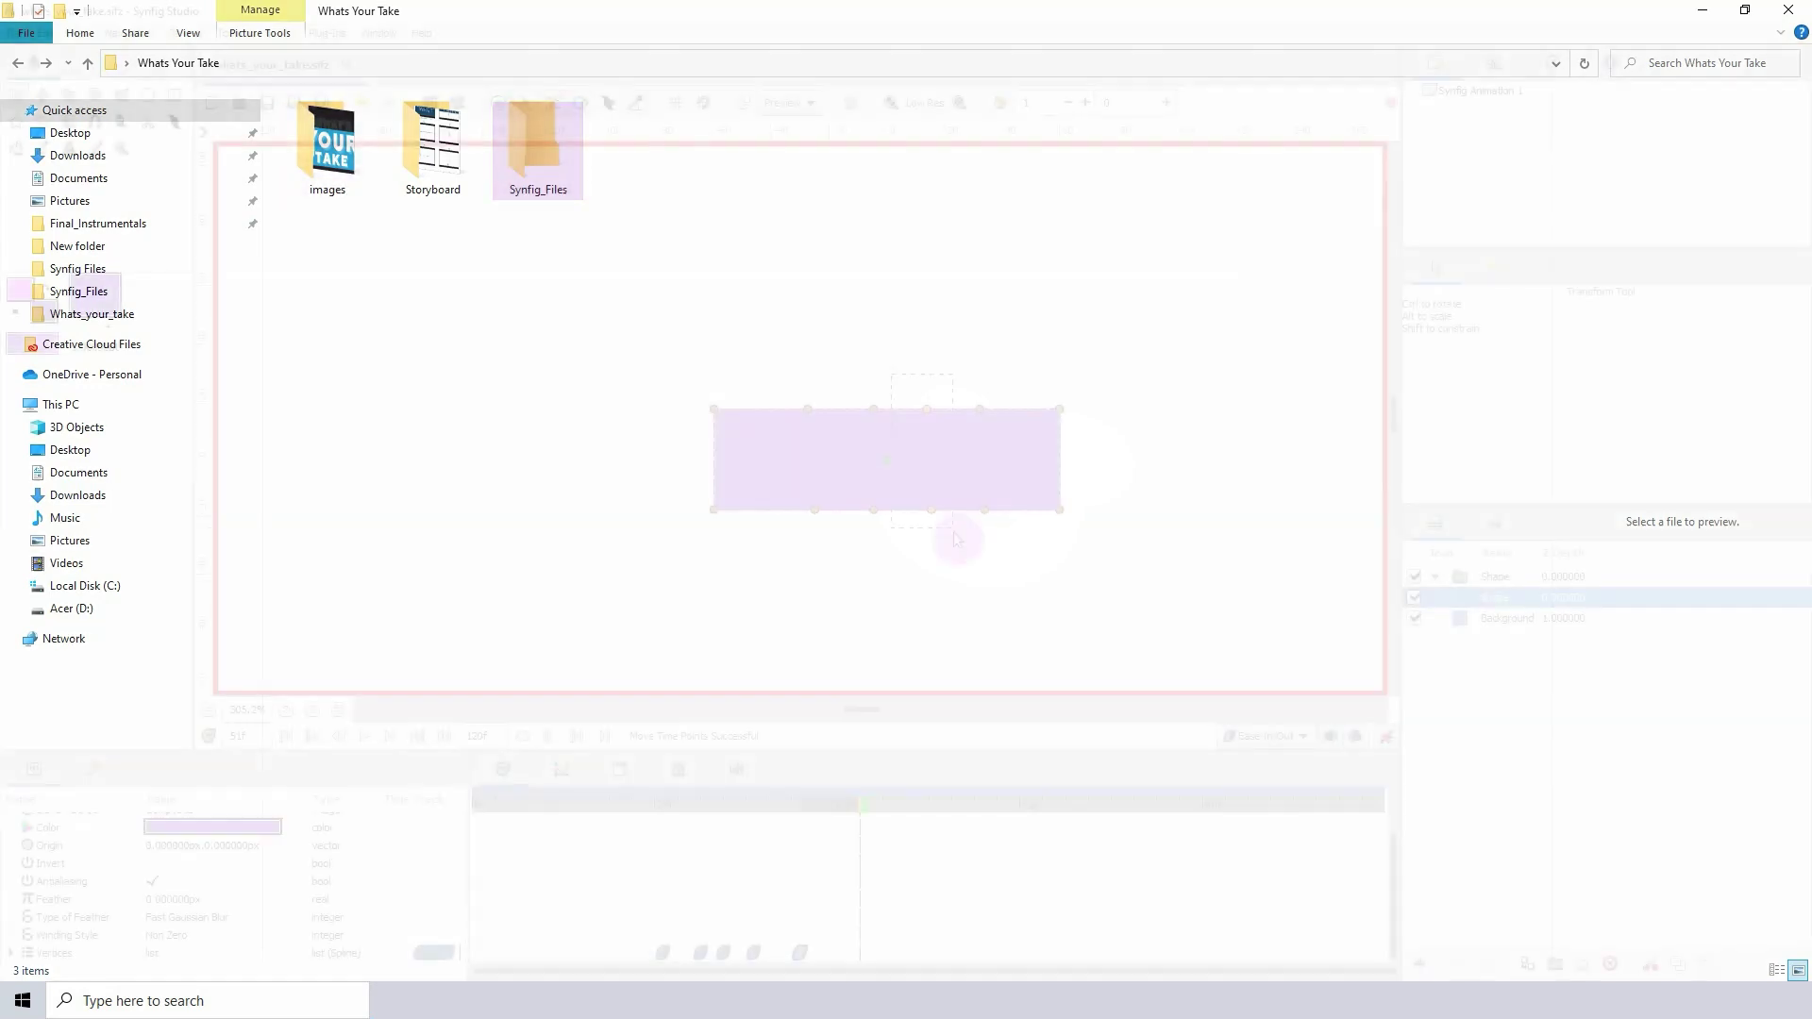
- At frame 51, bring the added vertices on the bar's top and bottom edges close together near its centre
mouse_move(931, 514)
mouse_down()
mouse_move(994, 524)
mouse_move(932, 523)
mouse_up()
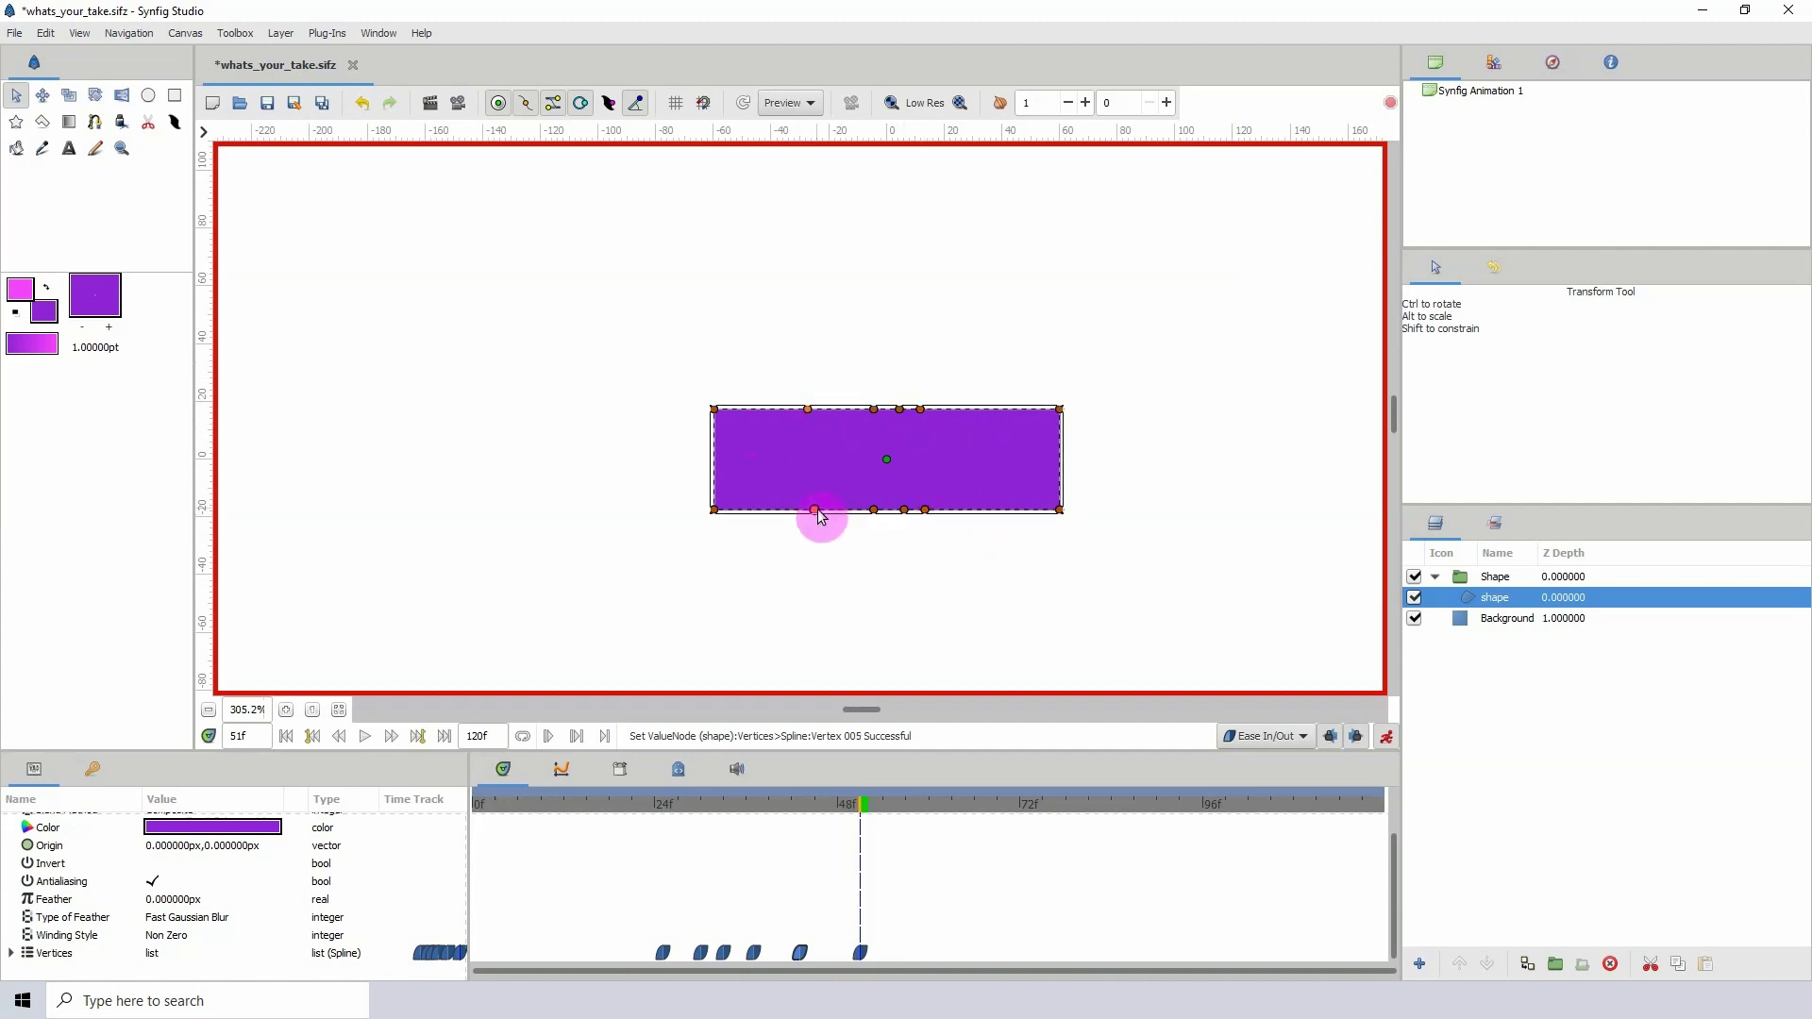
drag(900, 409, 895, 409)
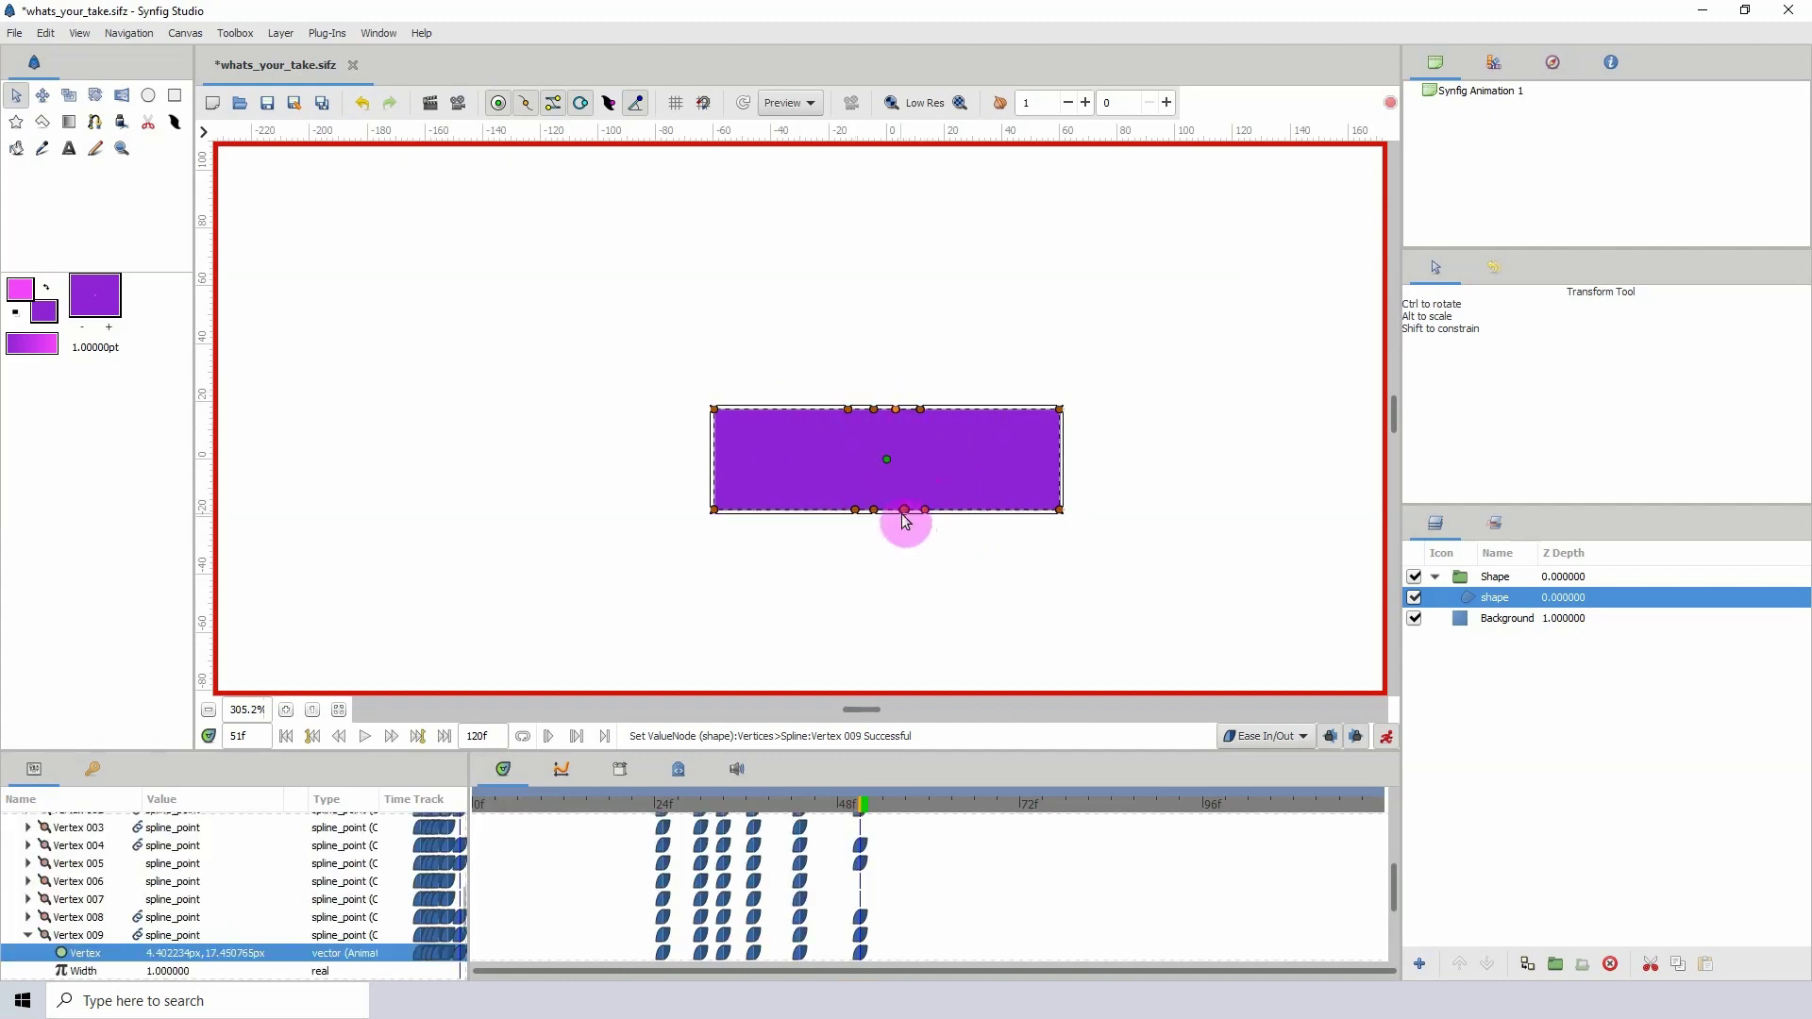
drag(904, 510, 916, 510)
drag(921, 409, 850, 412)
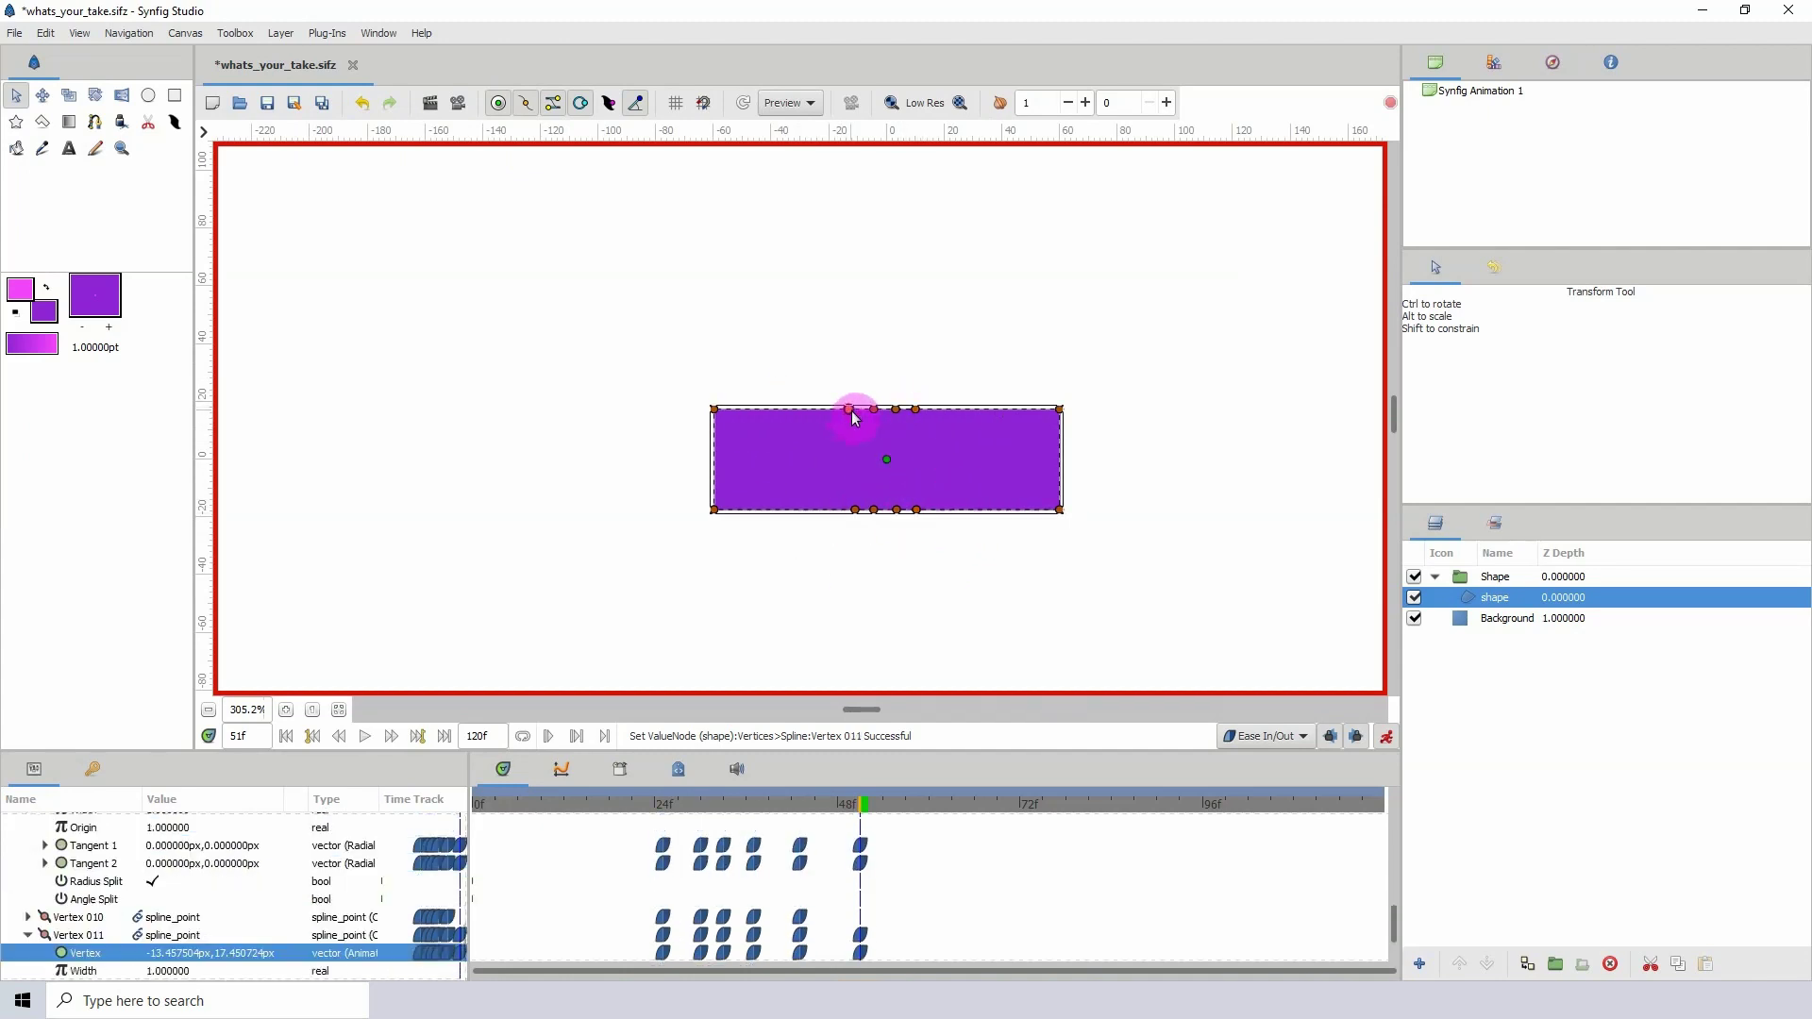
drag(748, 554, 1095, 521)
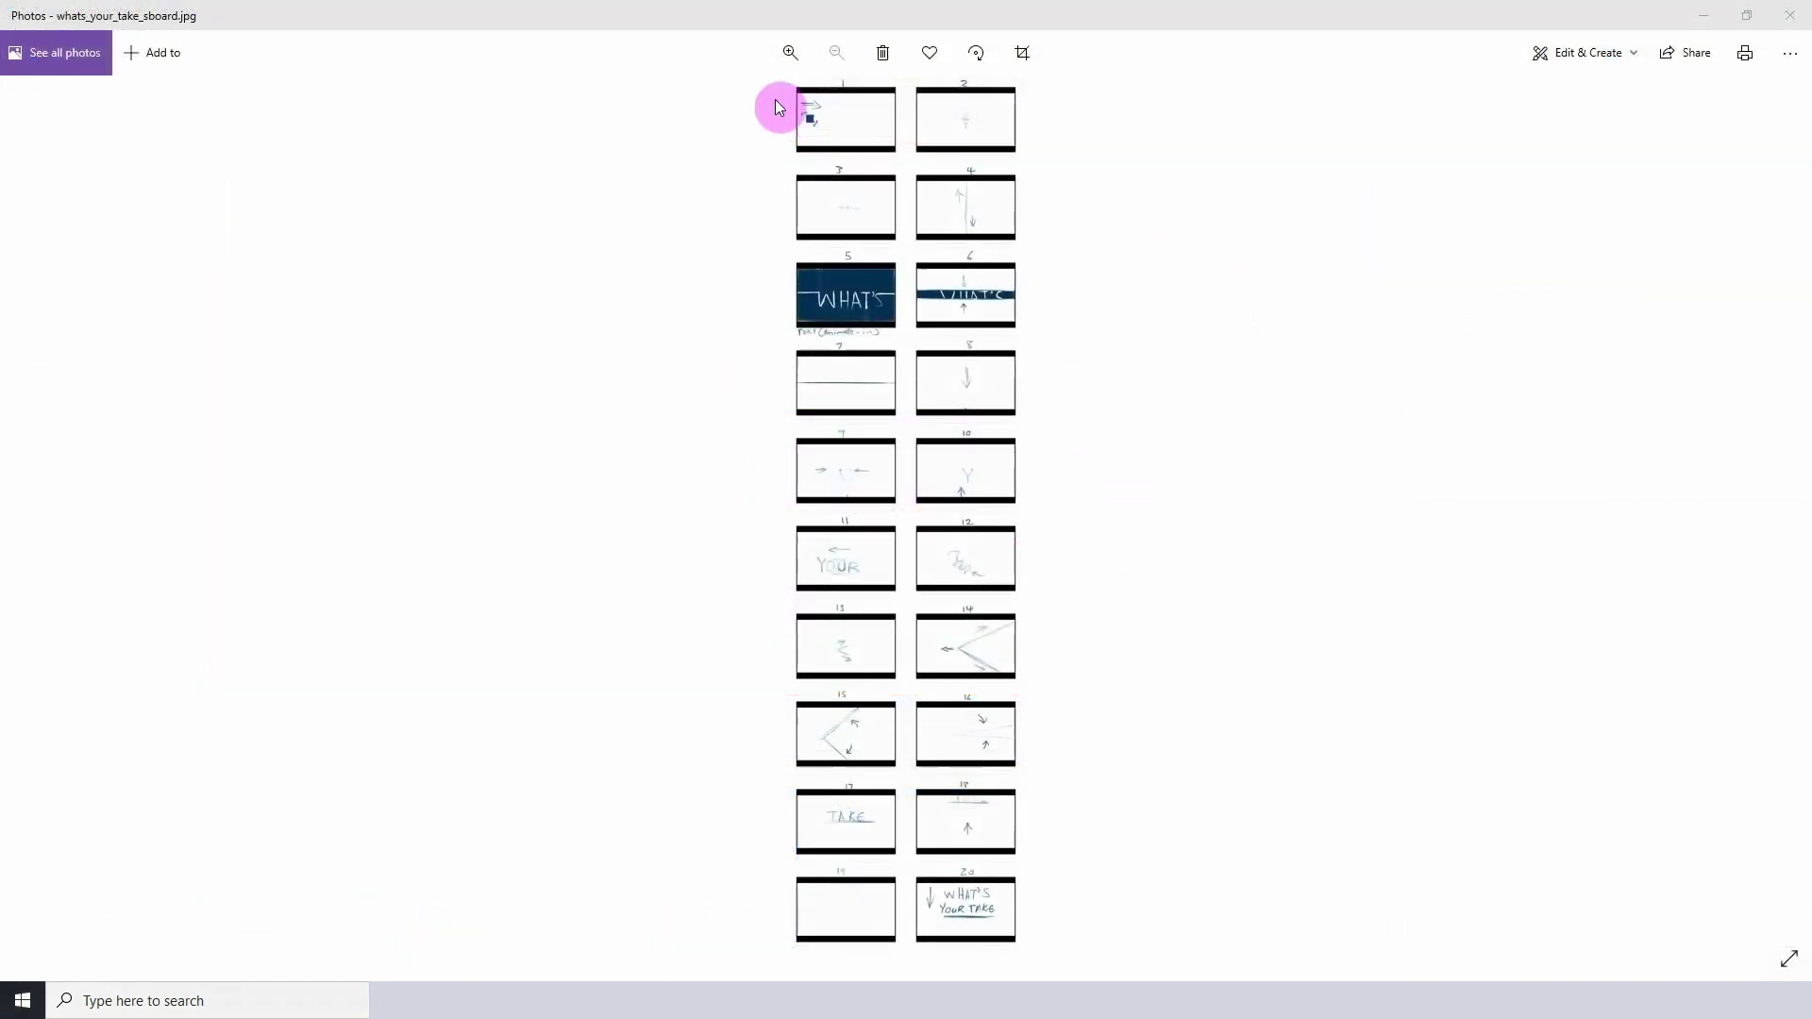
- Enlarge the storyboard image in Photos to 55% and examine frames 1 to 4
click(789, 54)
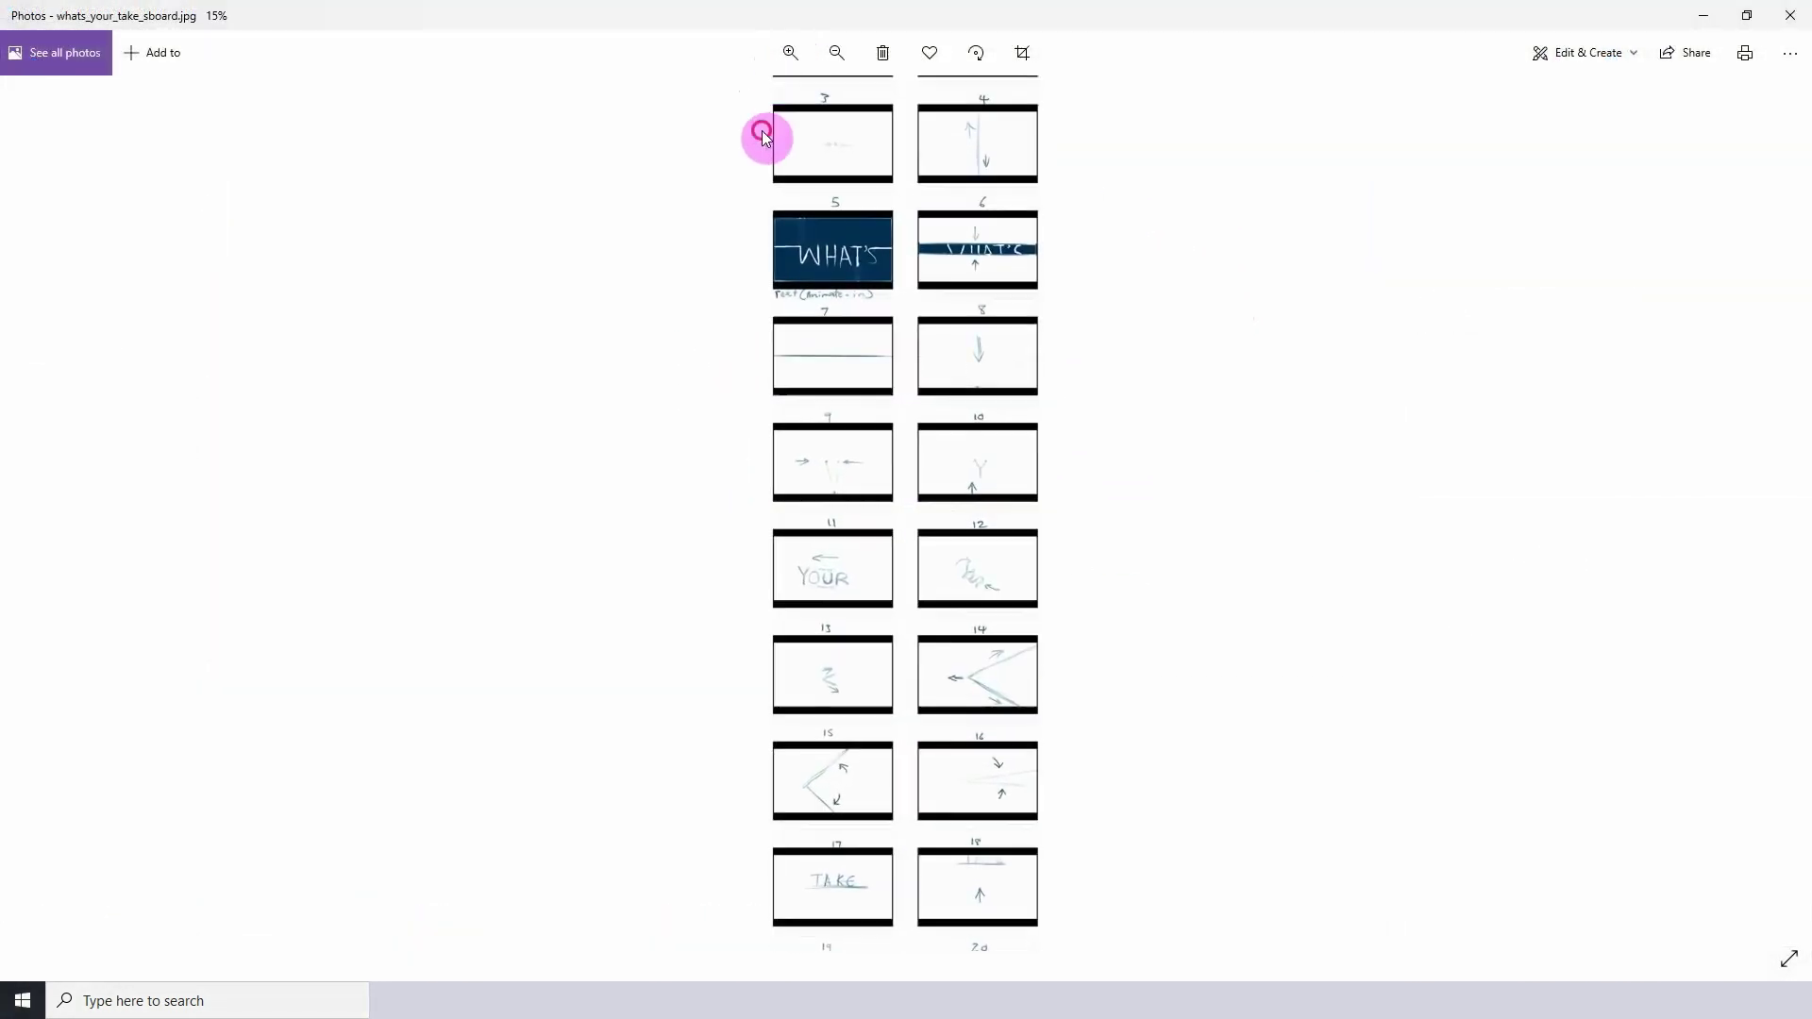
click(788, 53)
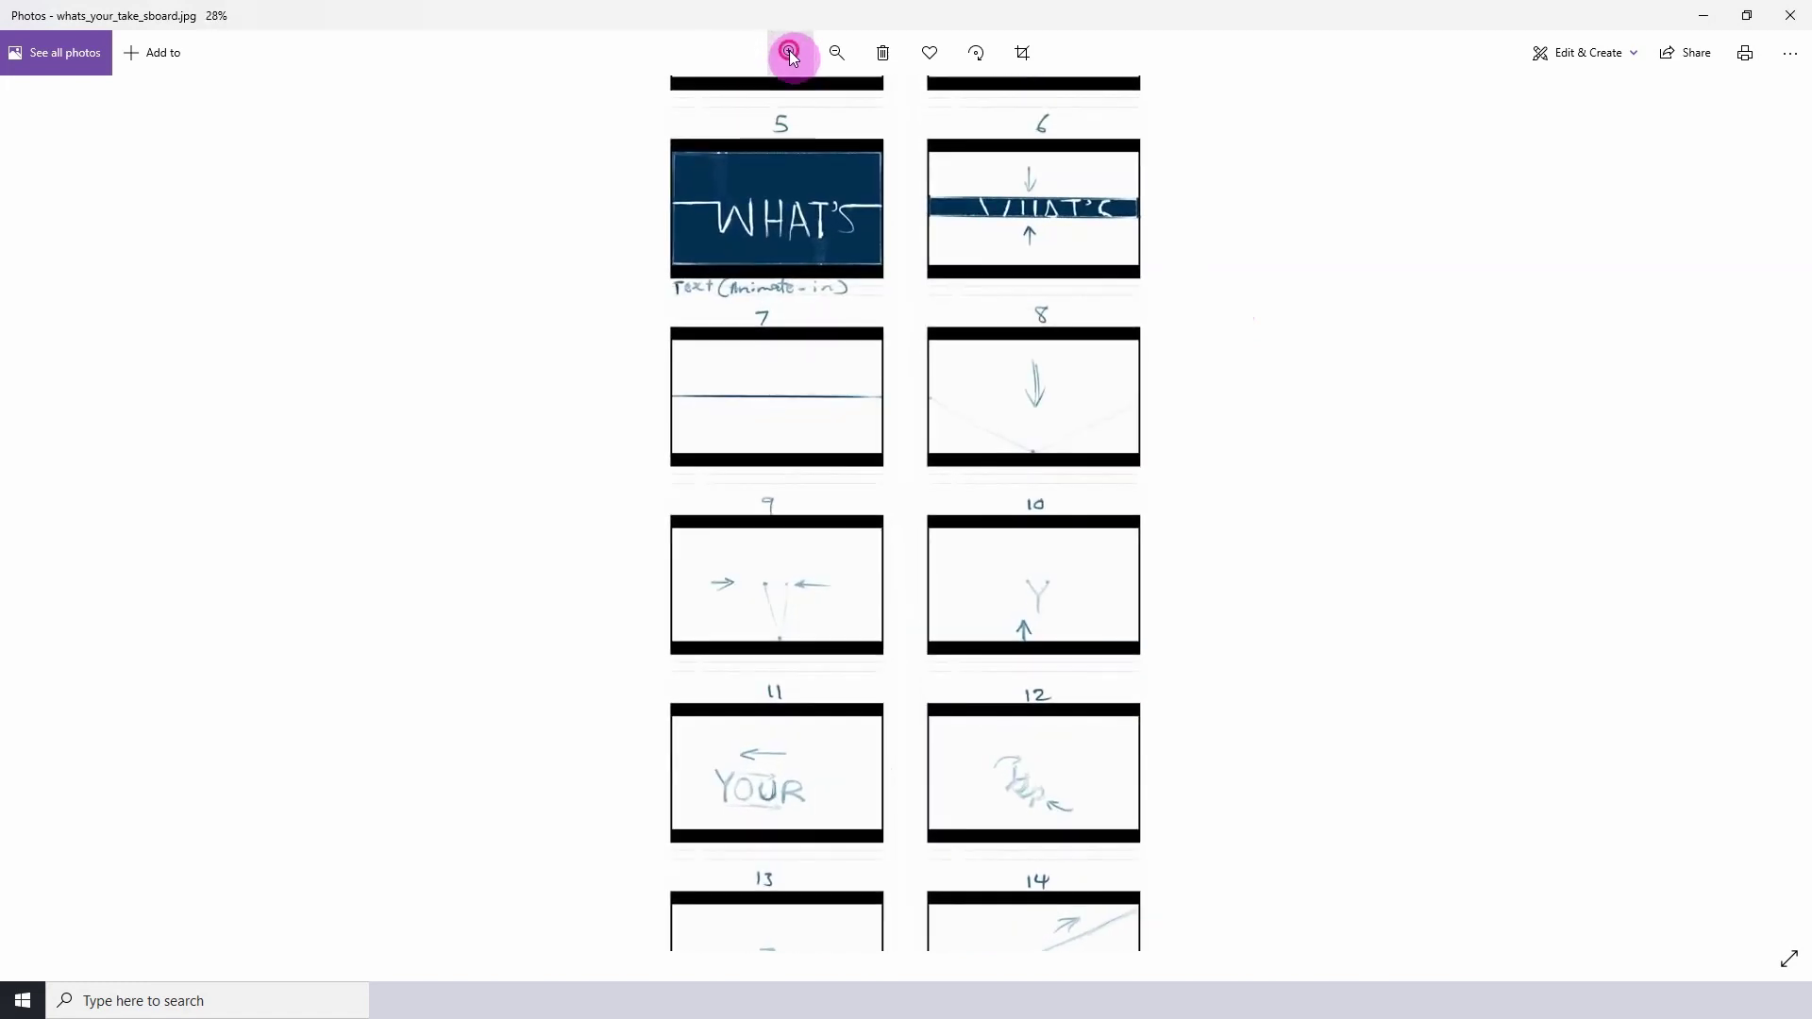
click(789, 53)
drag(906, 133, 1061, 557)
drag(1011, 206, 1095, 538)
drag(1161, 209, 1166, 216)
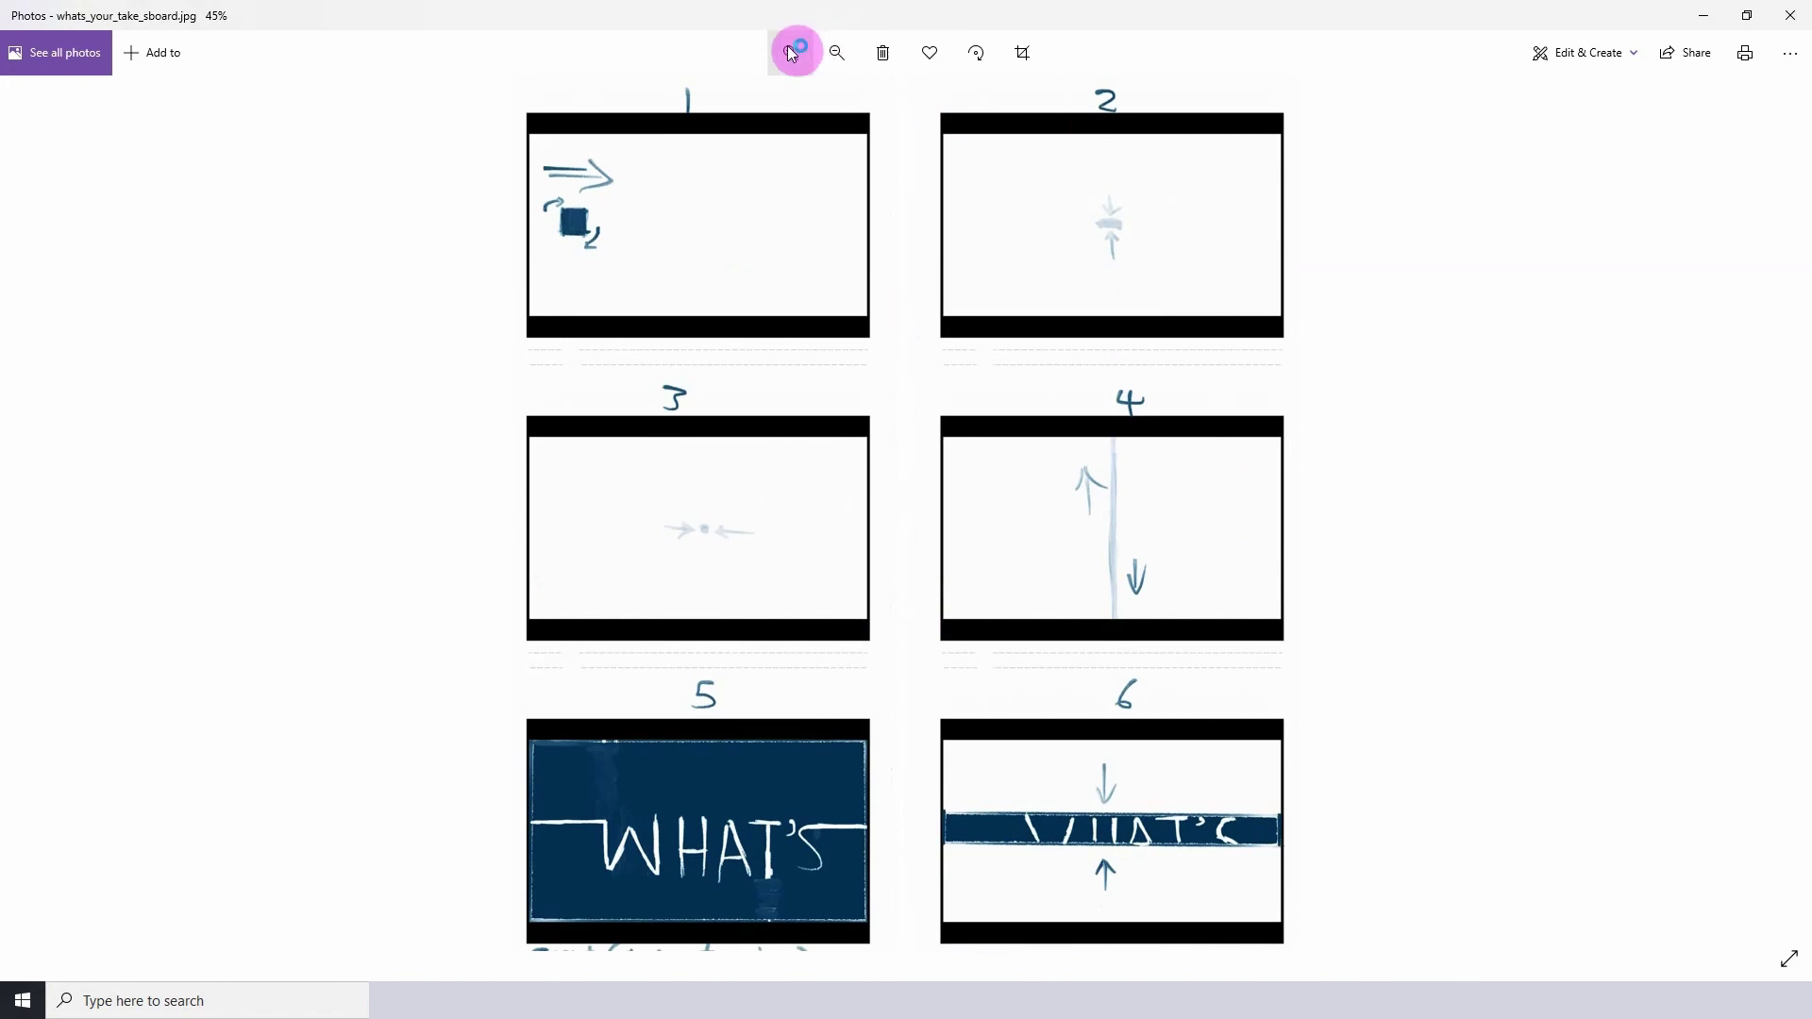
click(791, 53)
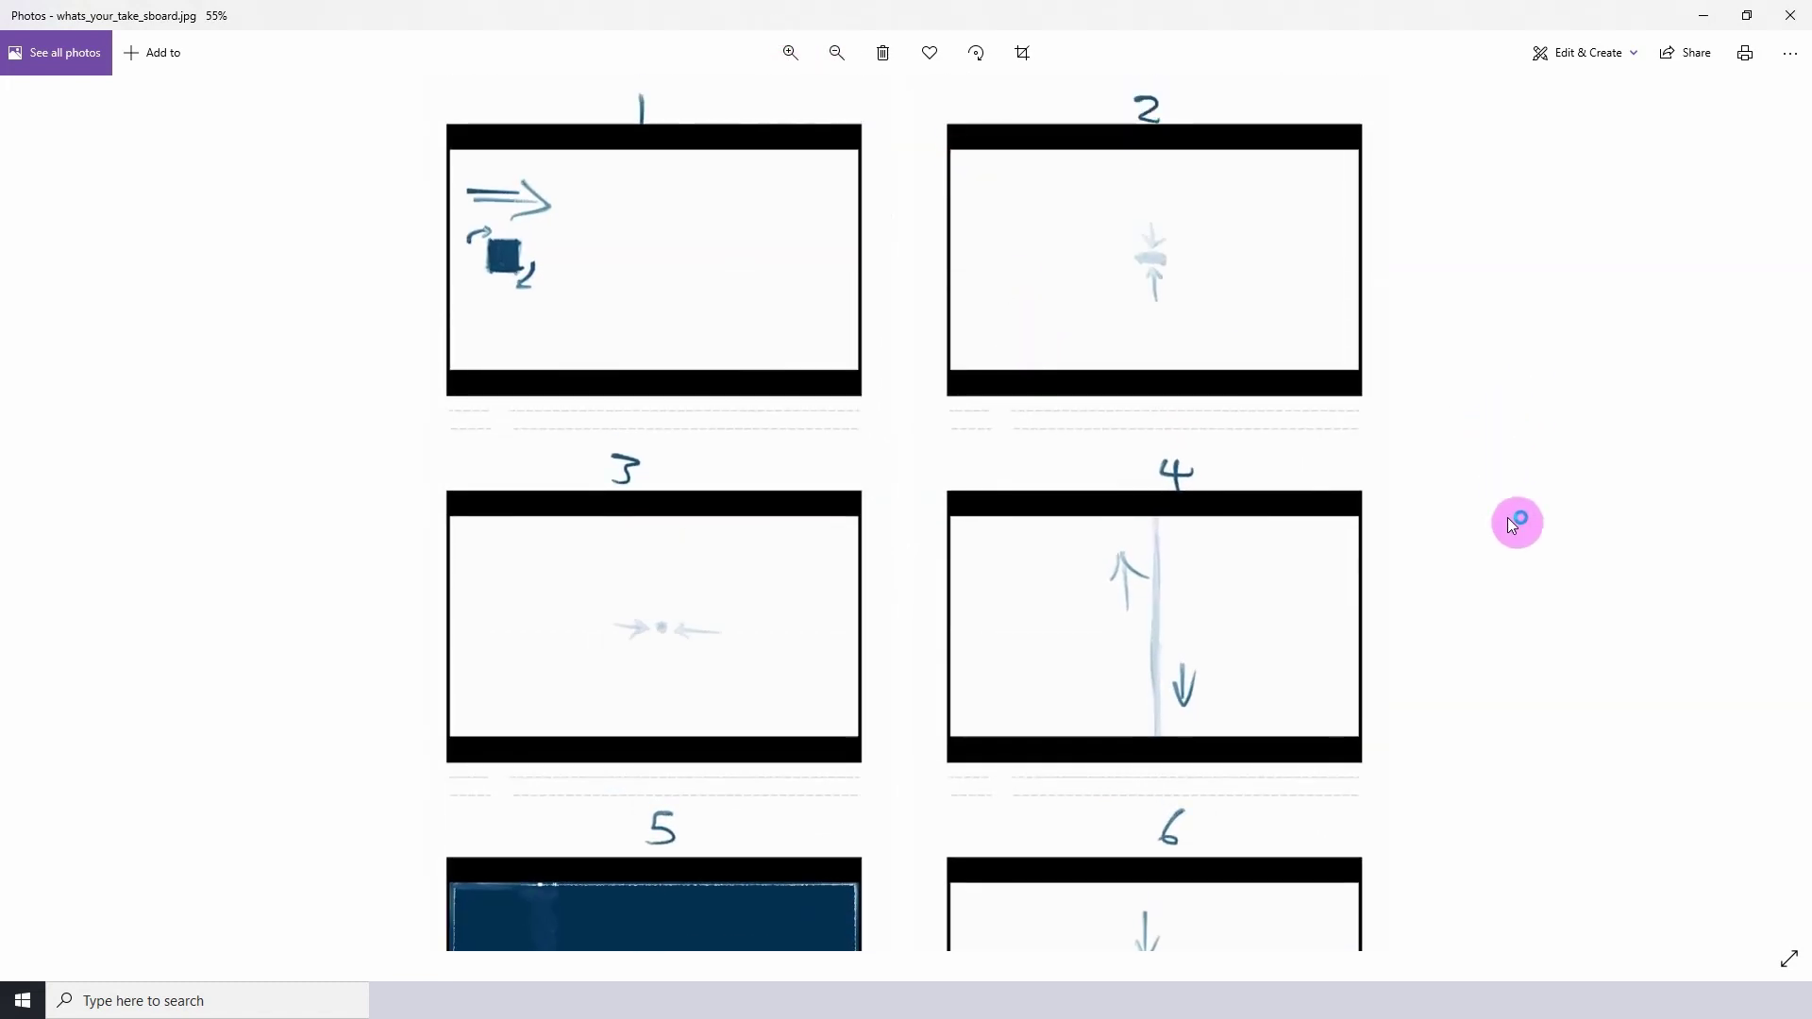
- Examine the storyboard frames from 5 onwards, covering the WHAT'S reveal, the collapsing line and the YOUR sequence
drag(1517, 576, 1495, 288)
drag(1524, 619, 1496, 286)
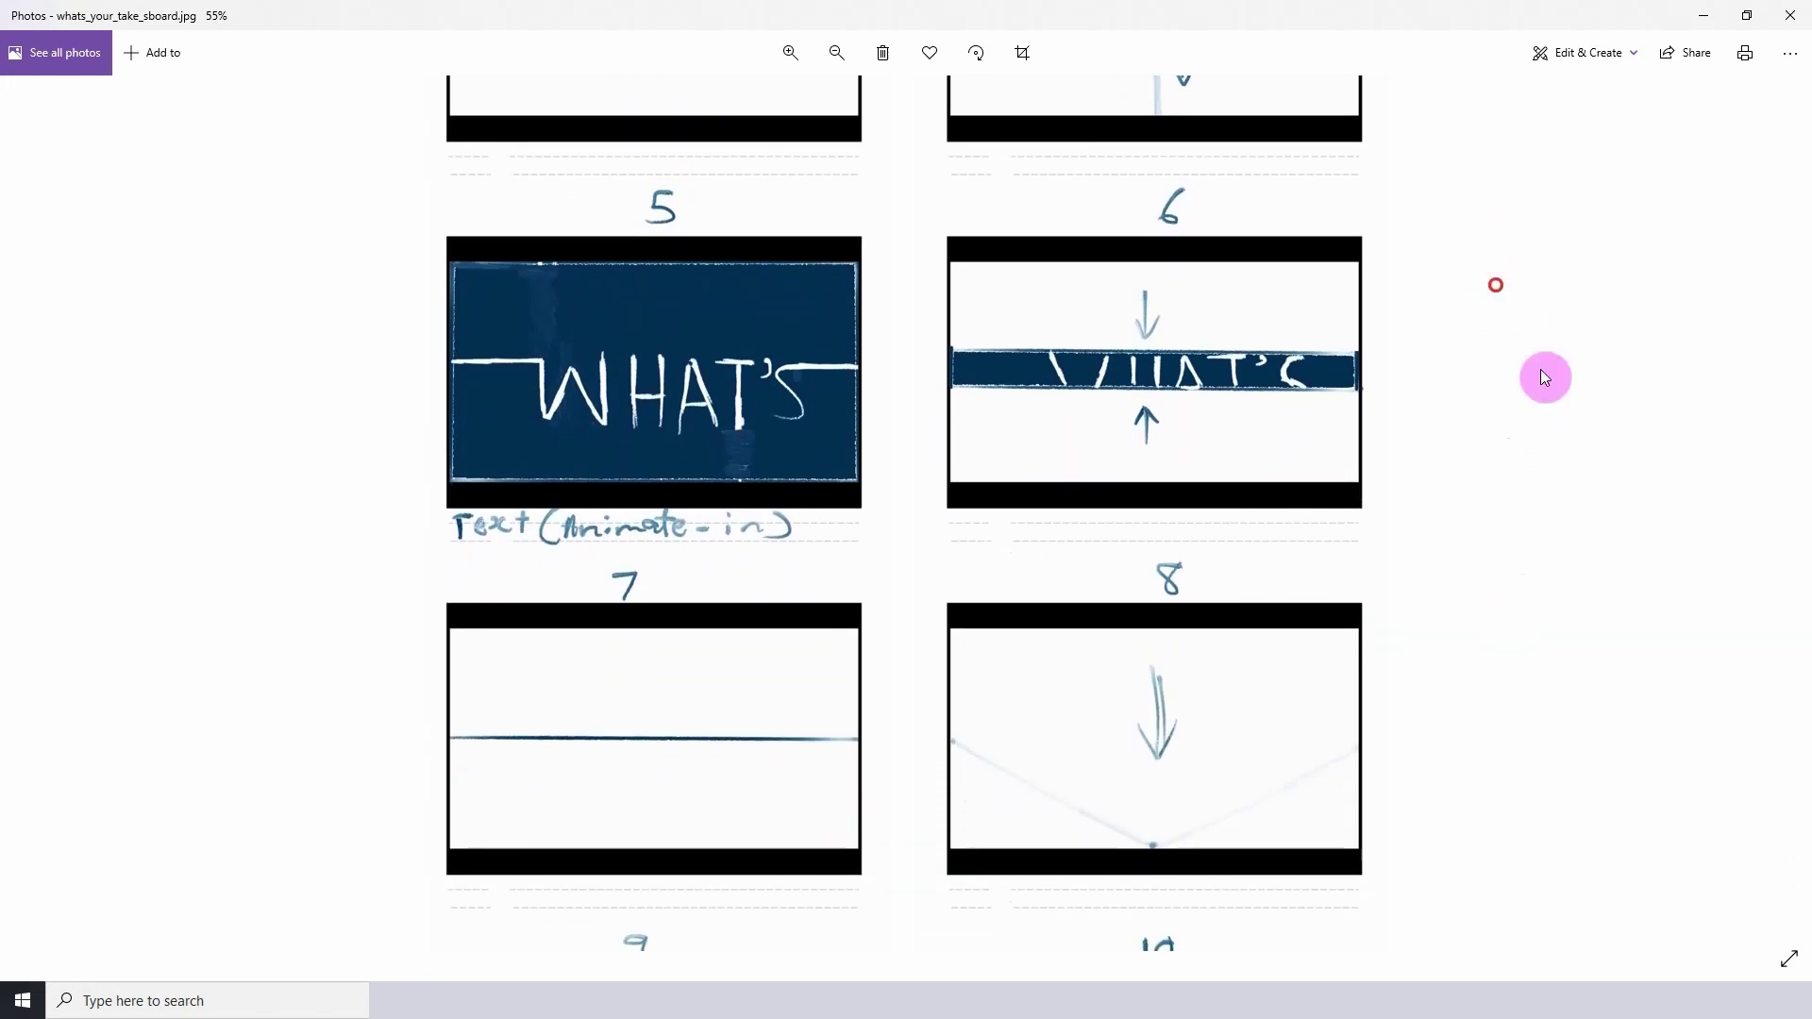
drag(1556, 695, 1553, 149)
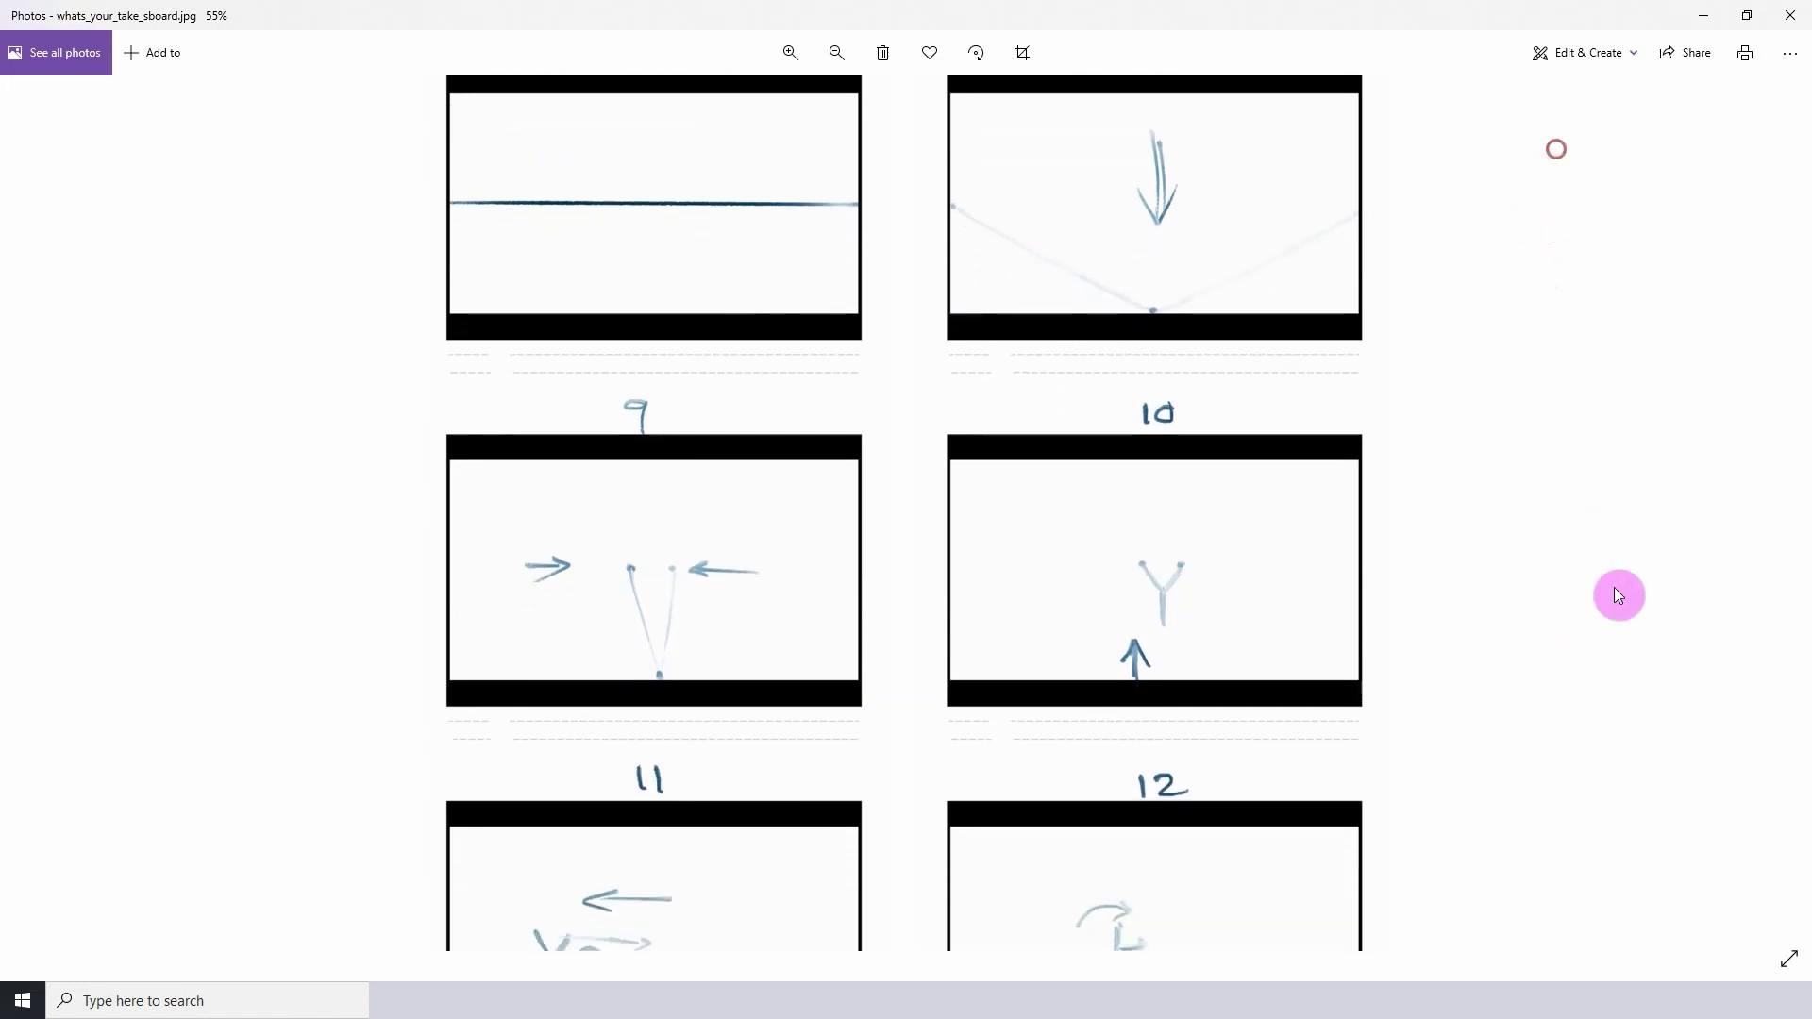
drag(1601, 695, 1576, 261)
drag(1601, 435, 1534, 161)
drag(1582, 515, 1543, 235)
drag(1610, 578, 1577, 375)
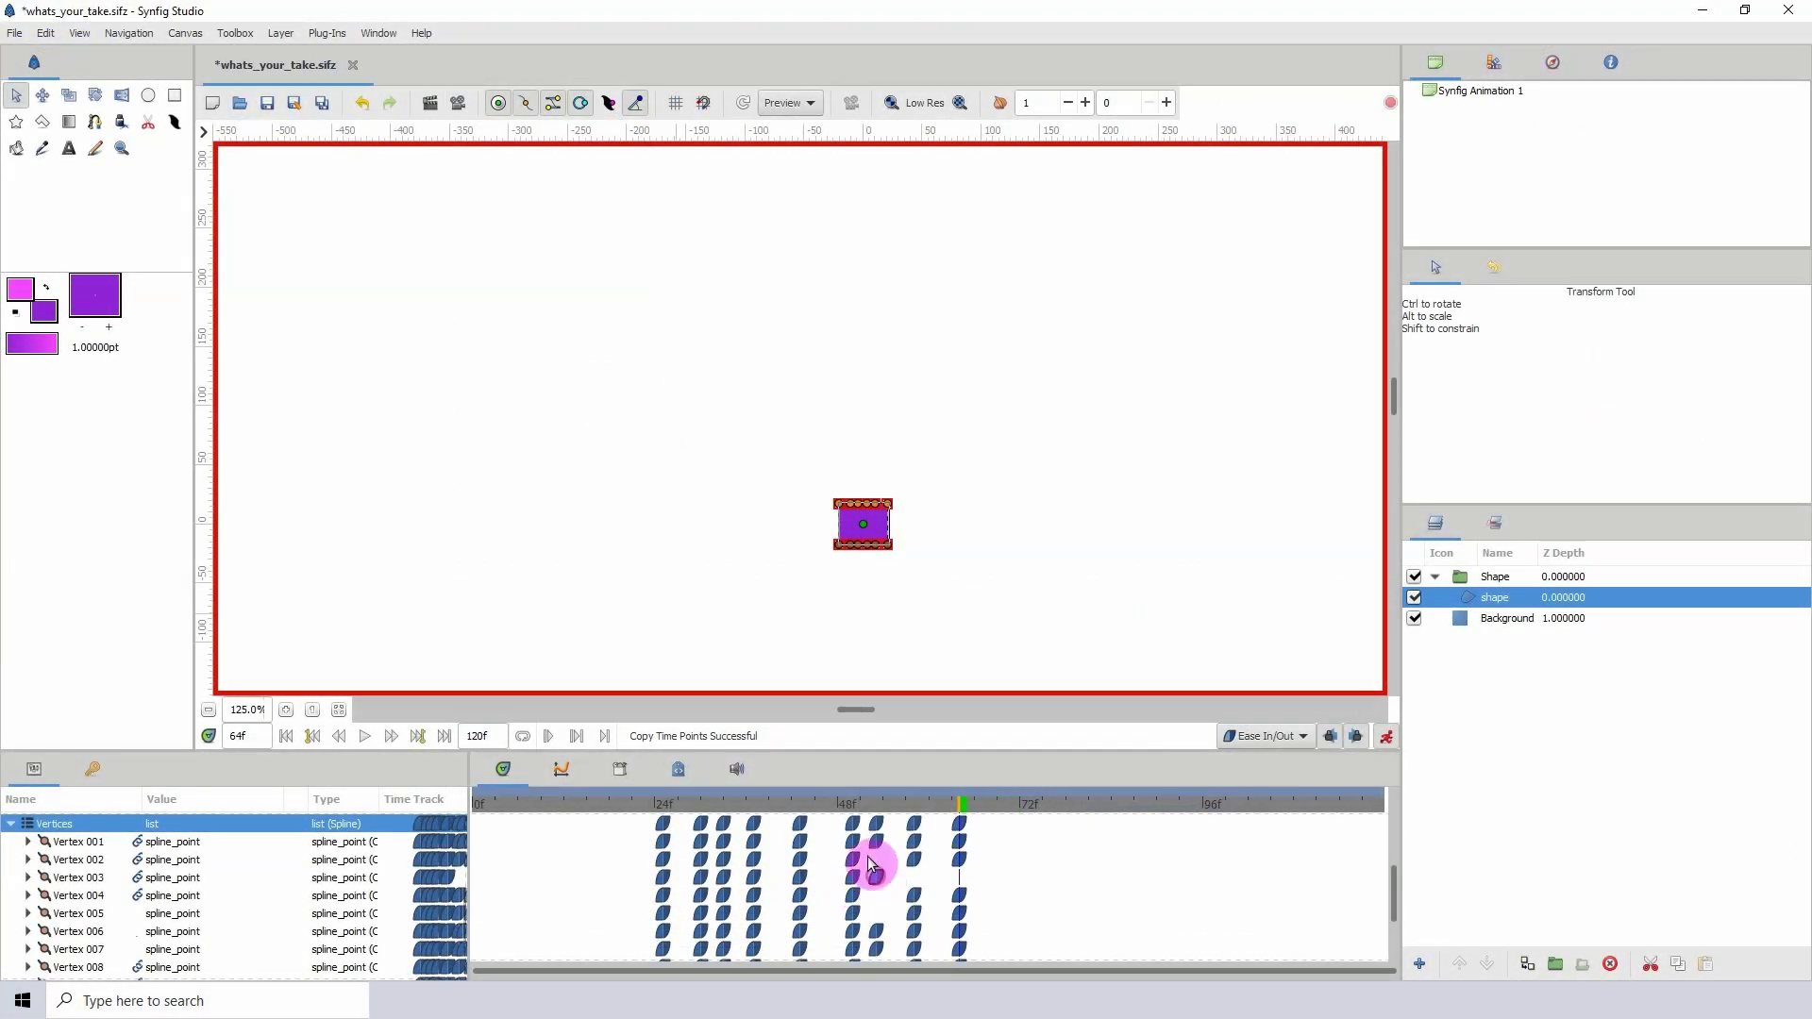
- In Synfig, complete the missing waypoints of individual vertices at about frames 53 and 58, and collapse the vertex list
drag(868, 861, 910, 882)
scroll(854, 910, up, 1)
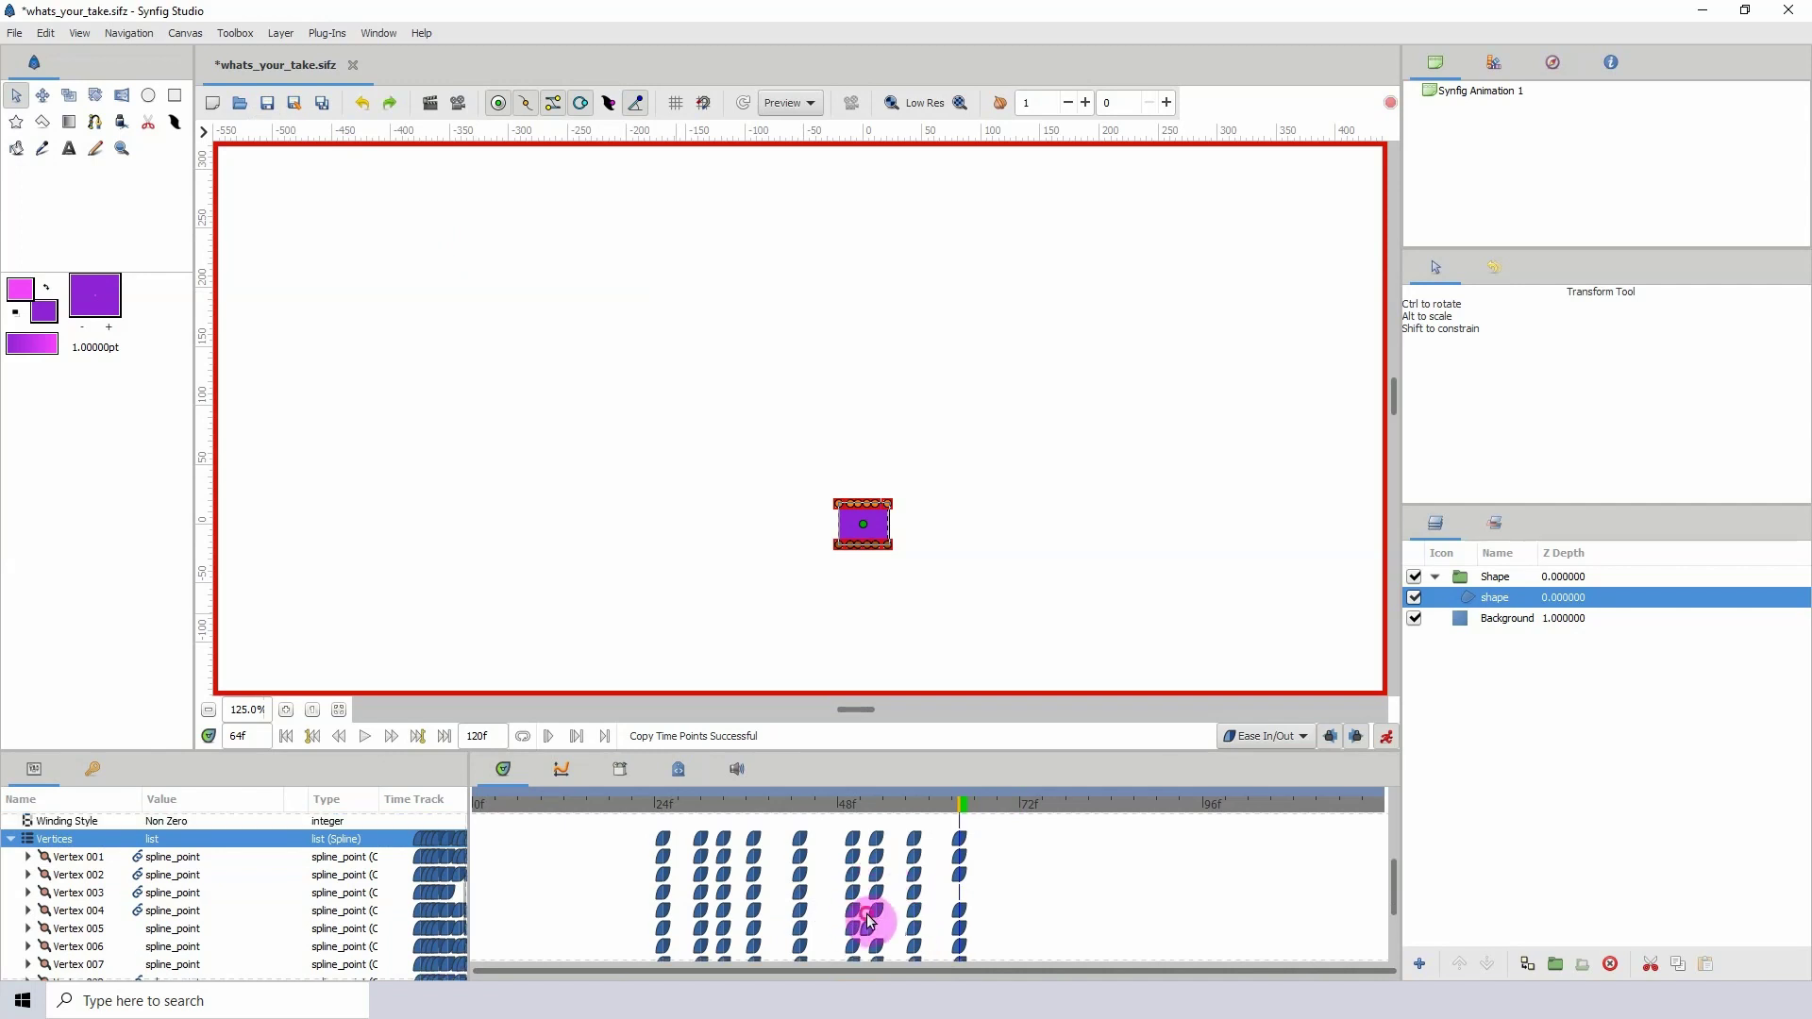
scroll(868, 920, down, 5)
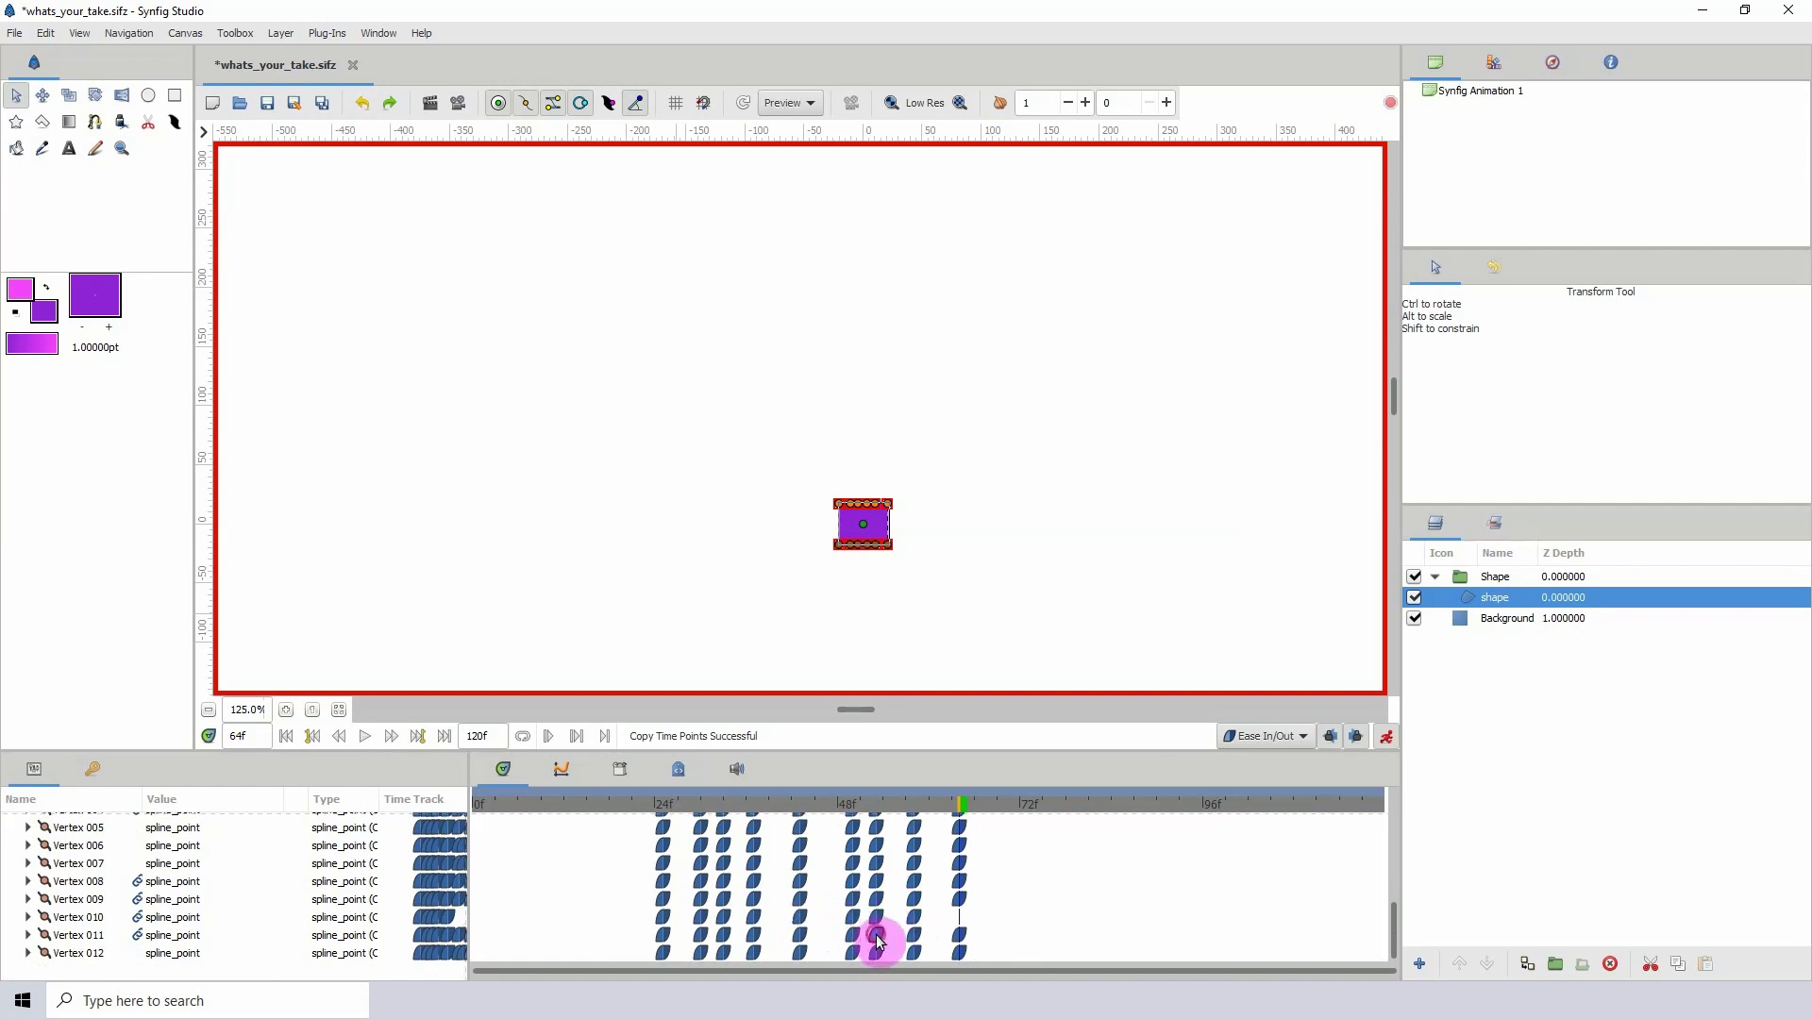
scroll(906, 933, up, 1)
drag(911, 933, 959, 923)
scroll(920, 926, up, 6)
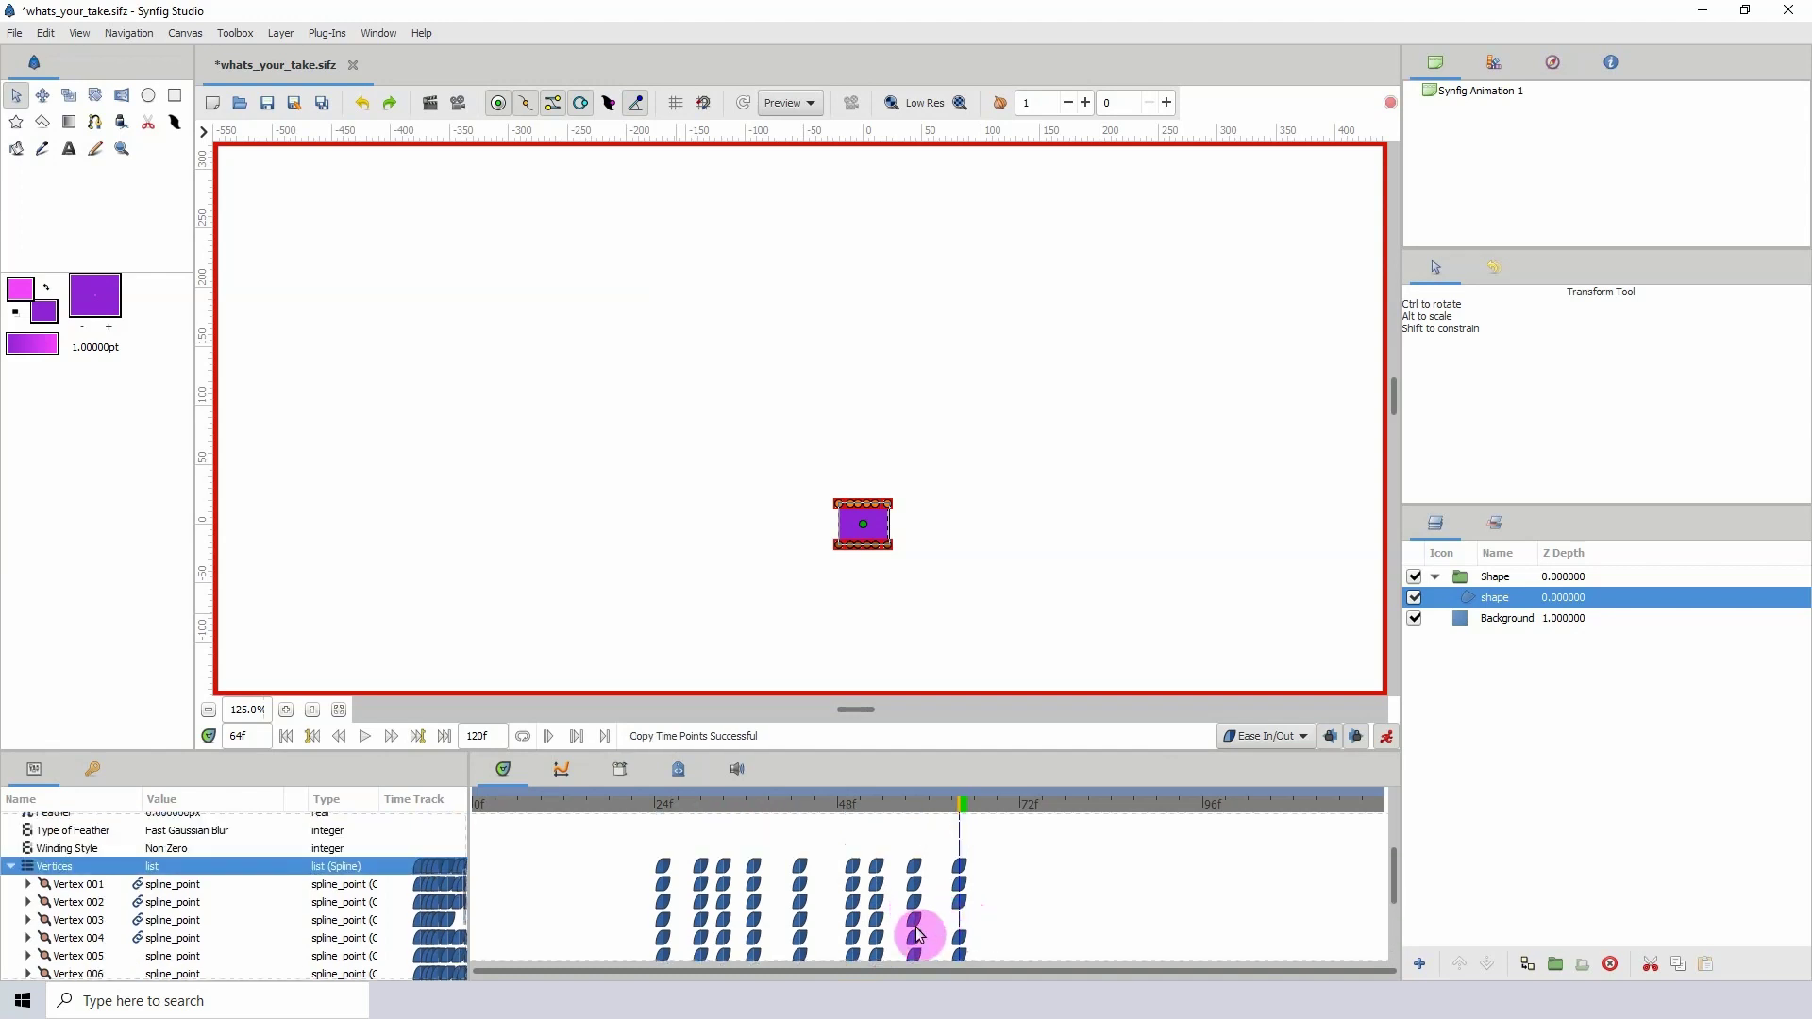
scroll(958, 926, down, 3)
scroll(943, 922, up, 4)
click(11, 911)
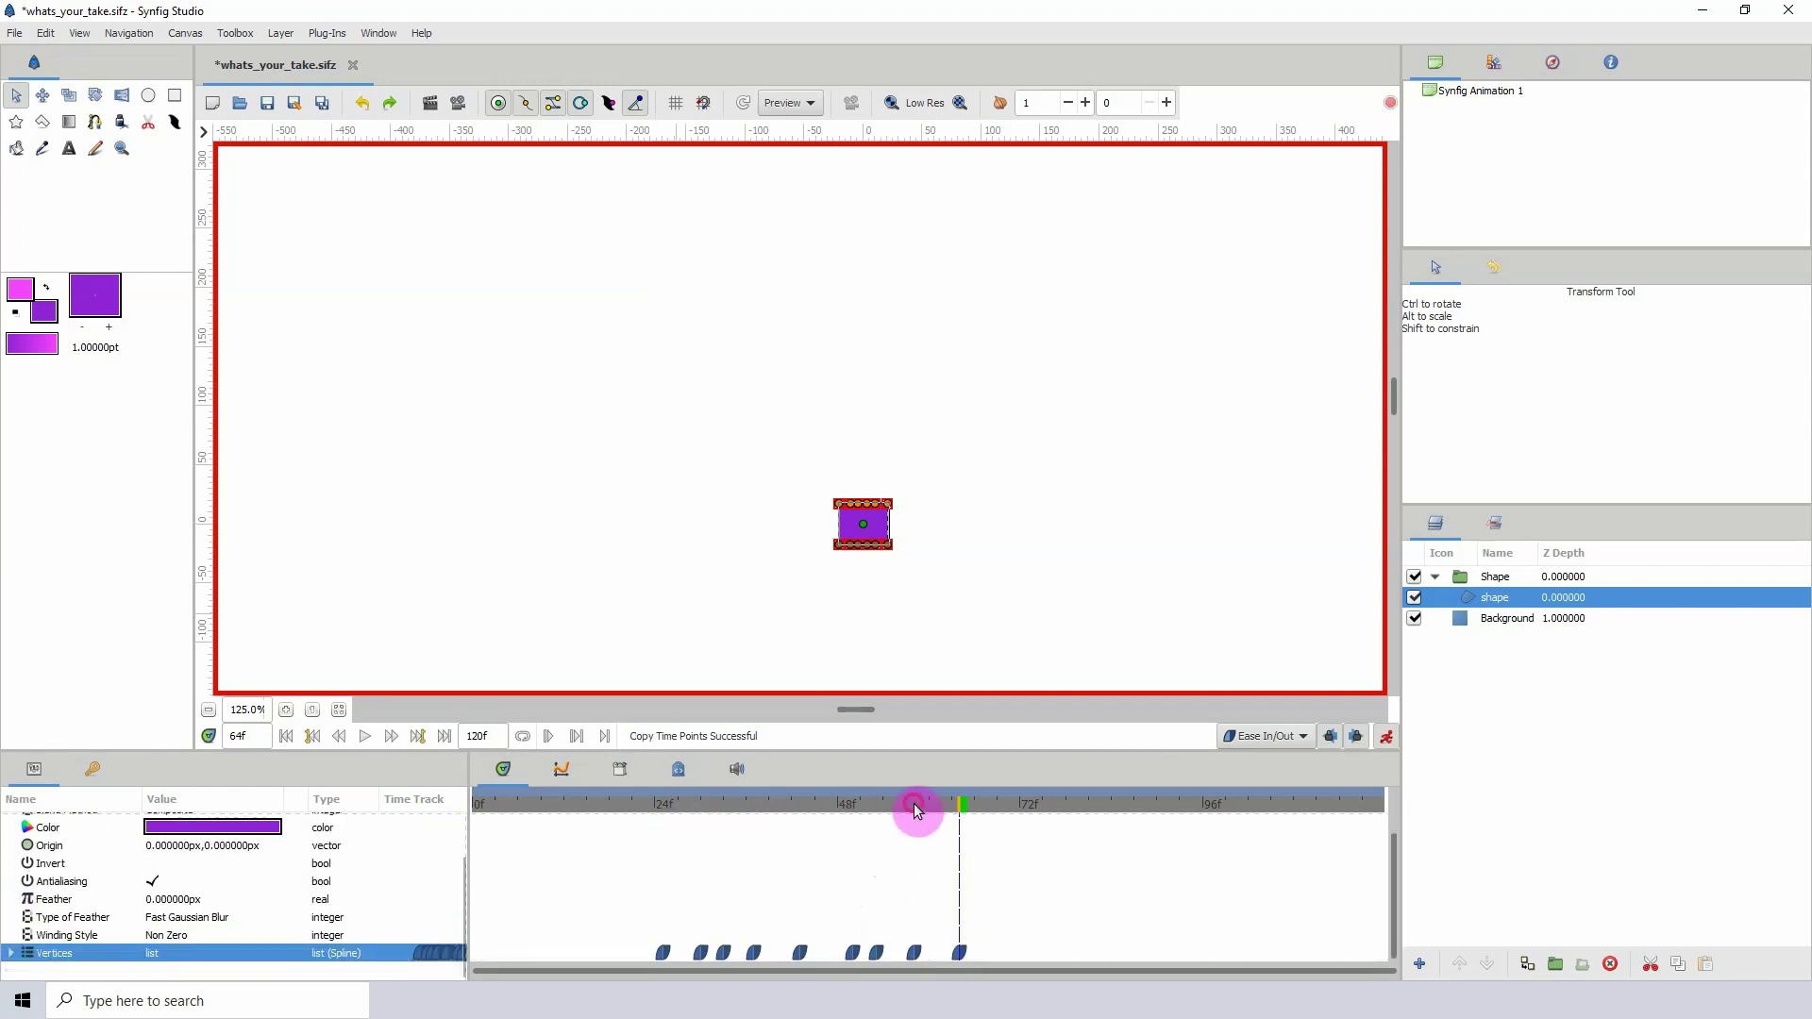
- Play the whole animation from the first frame to check the morph, and save the file
drag(917, 807, 749, 806)
scroll(869, 563, down, 5)
drag(869, 563, 840, 439)
drag(585, 804, 365, 797)
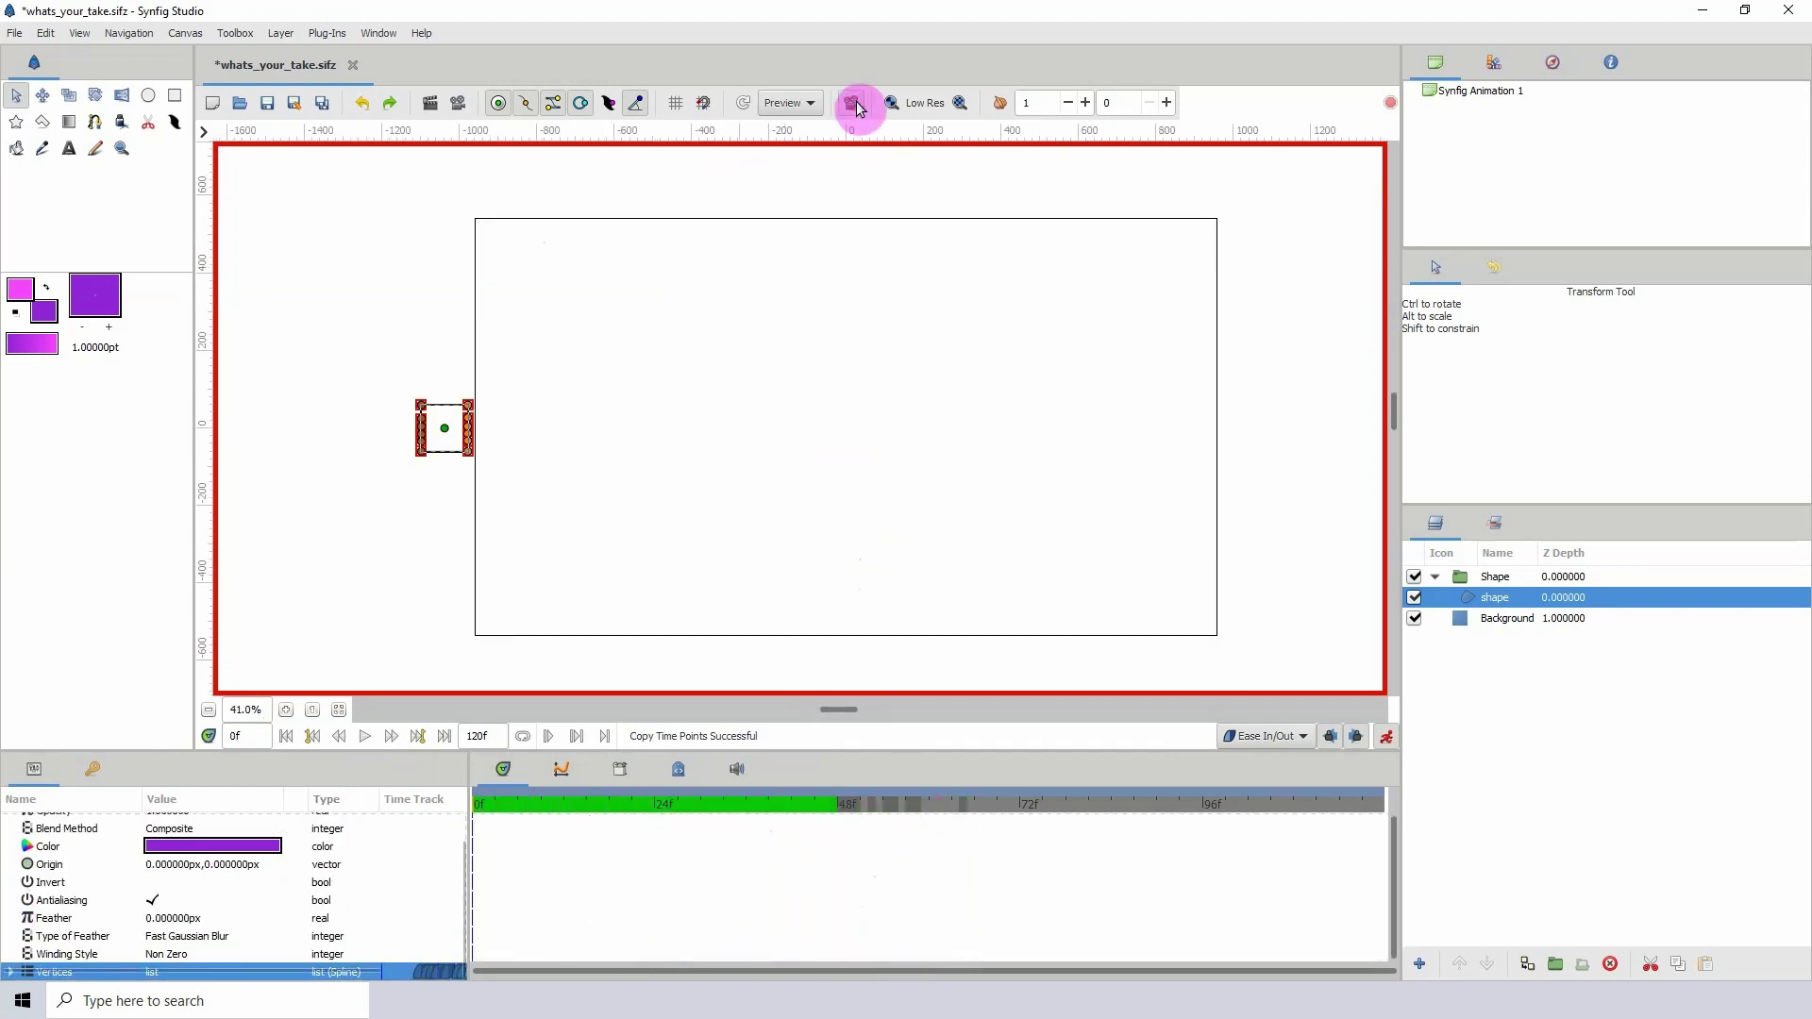
key(space)
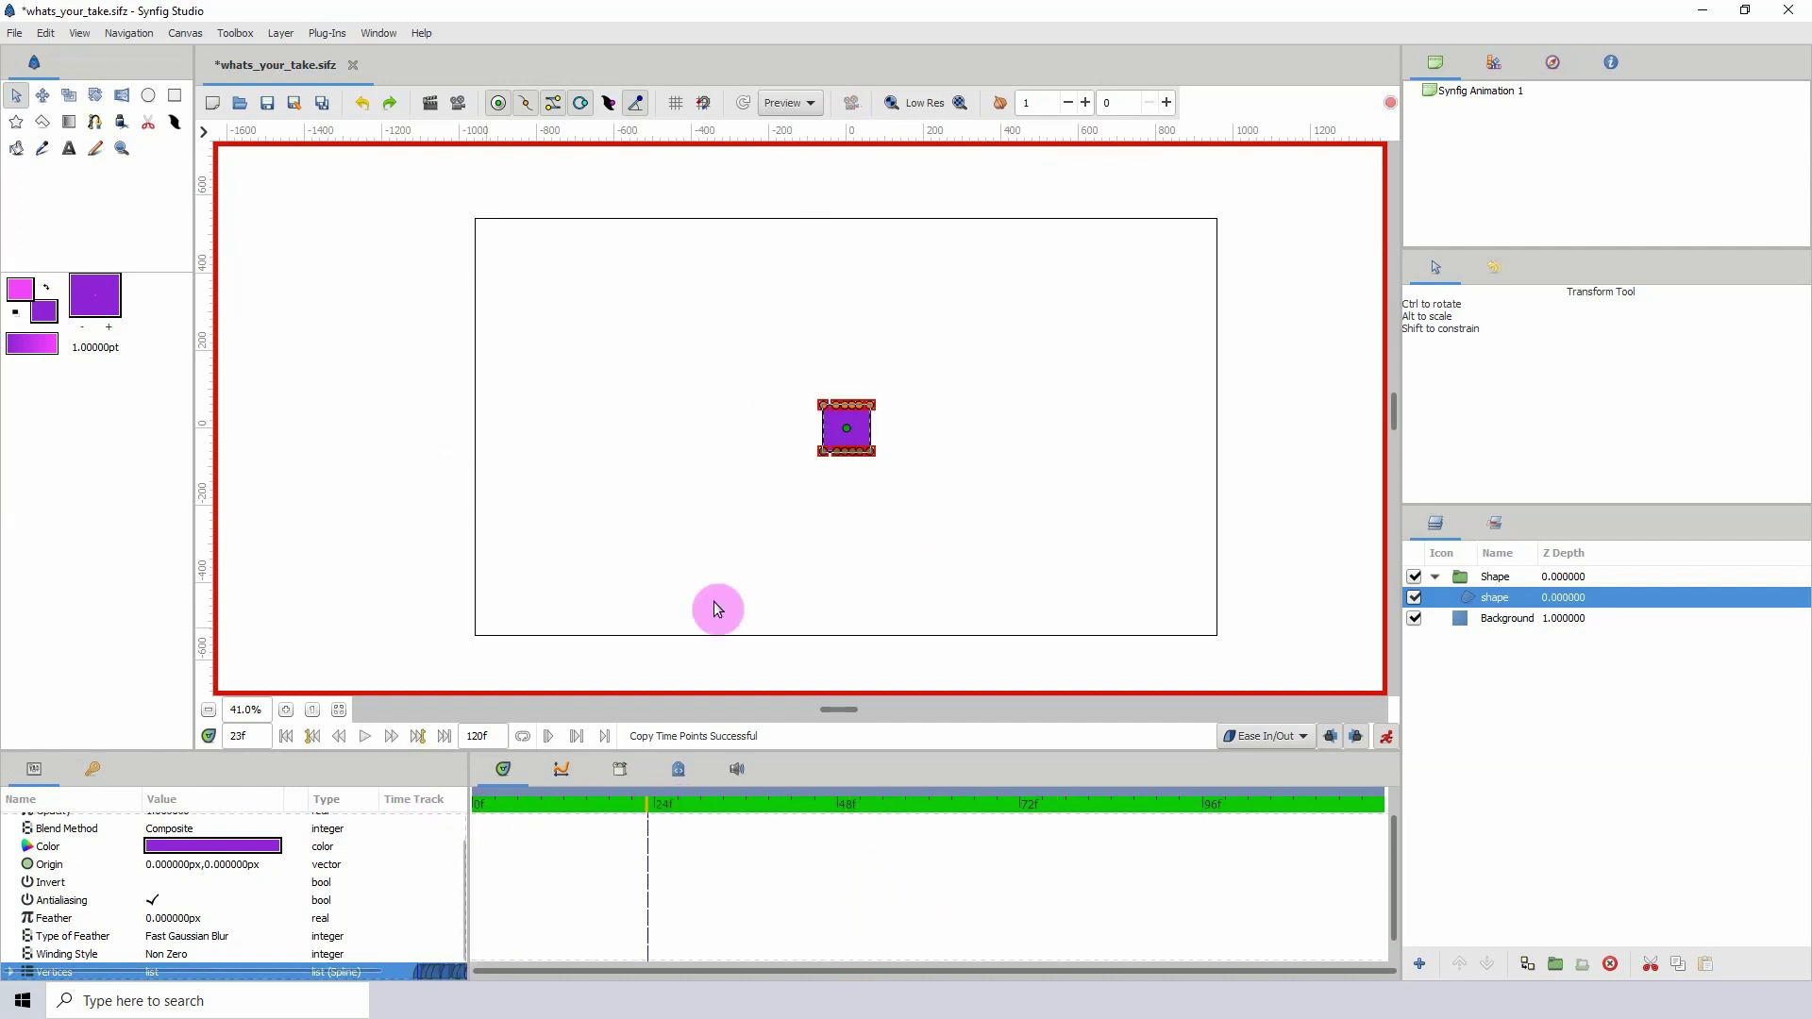
scroll(810, 506, up, 4)
key(space)
key(ctrl+s)
scroll(904, 412, down, 4)
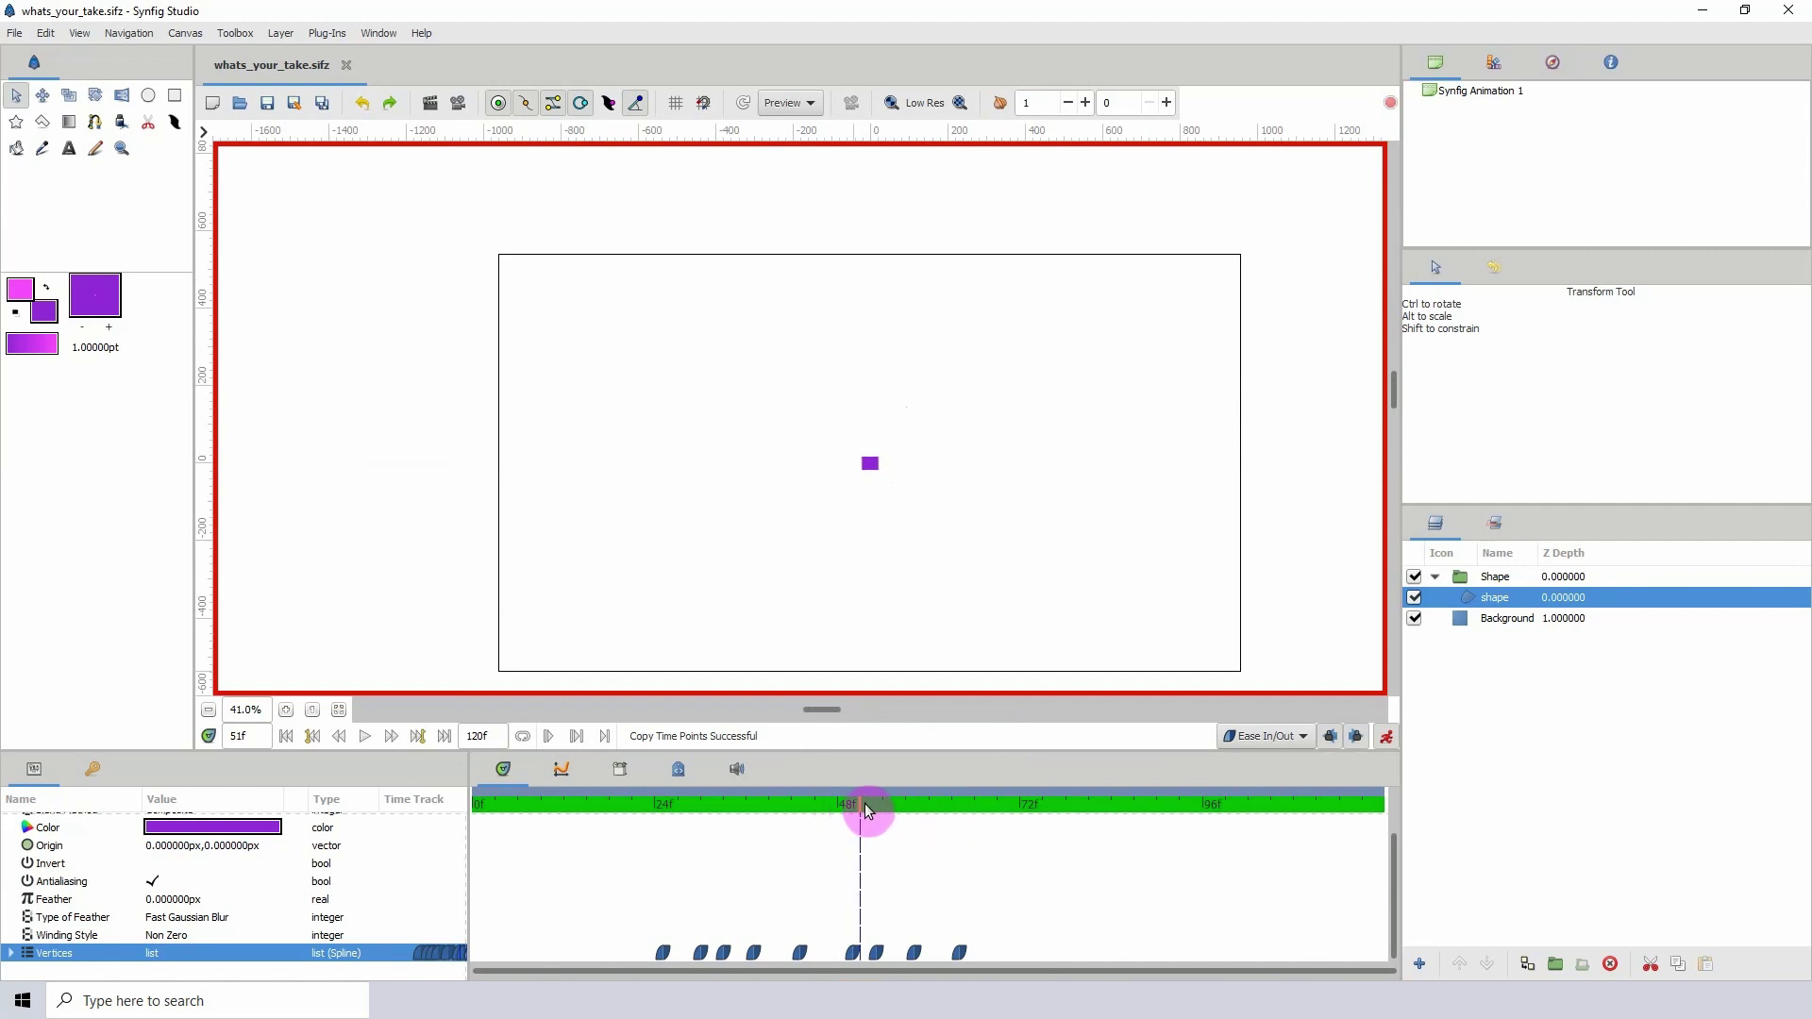
- At frame 70, stretch the small square upwards by moving its top-edge vertices just past the canvas's upper border
drag(907, 808, 866, 827)
scroll(765, 322, up, 4)
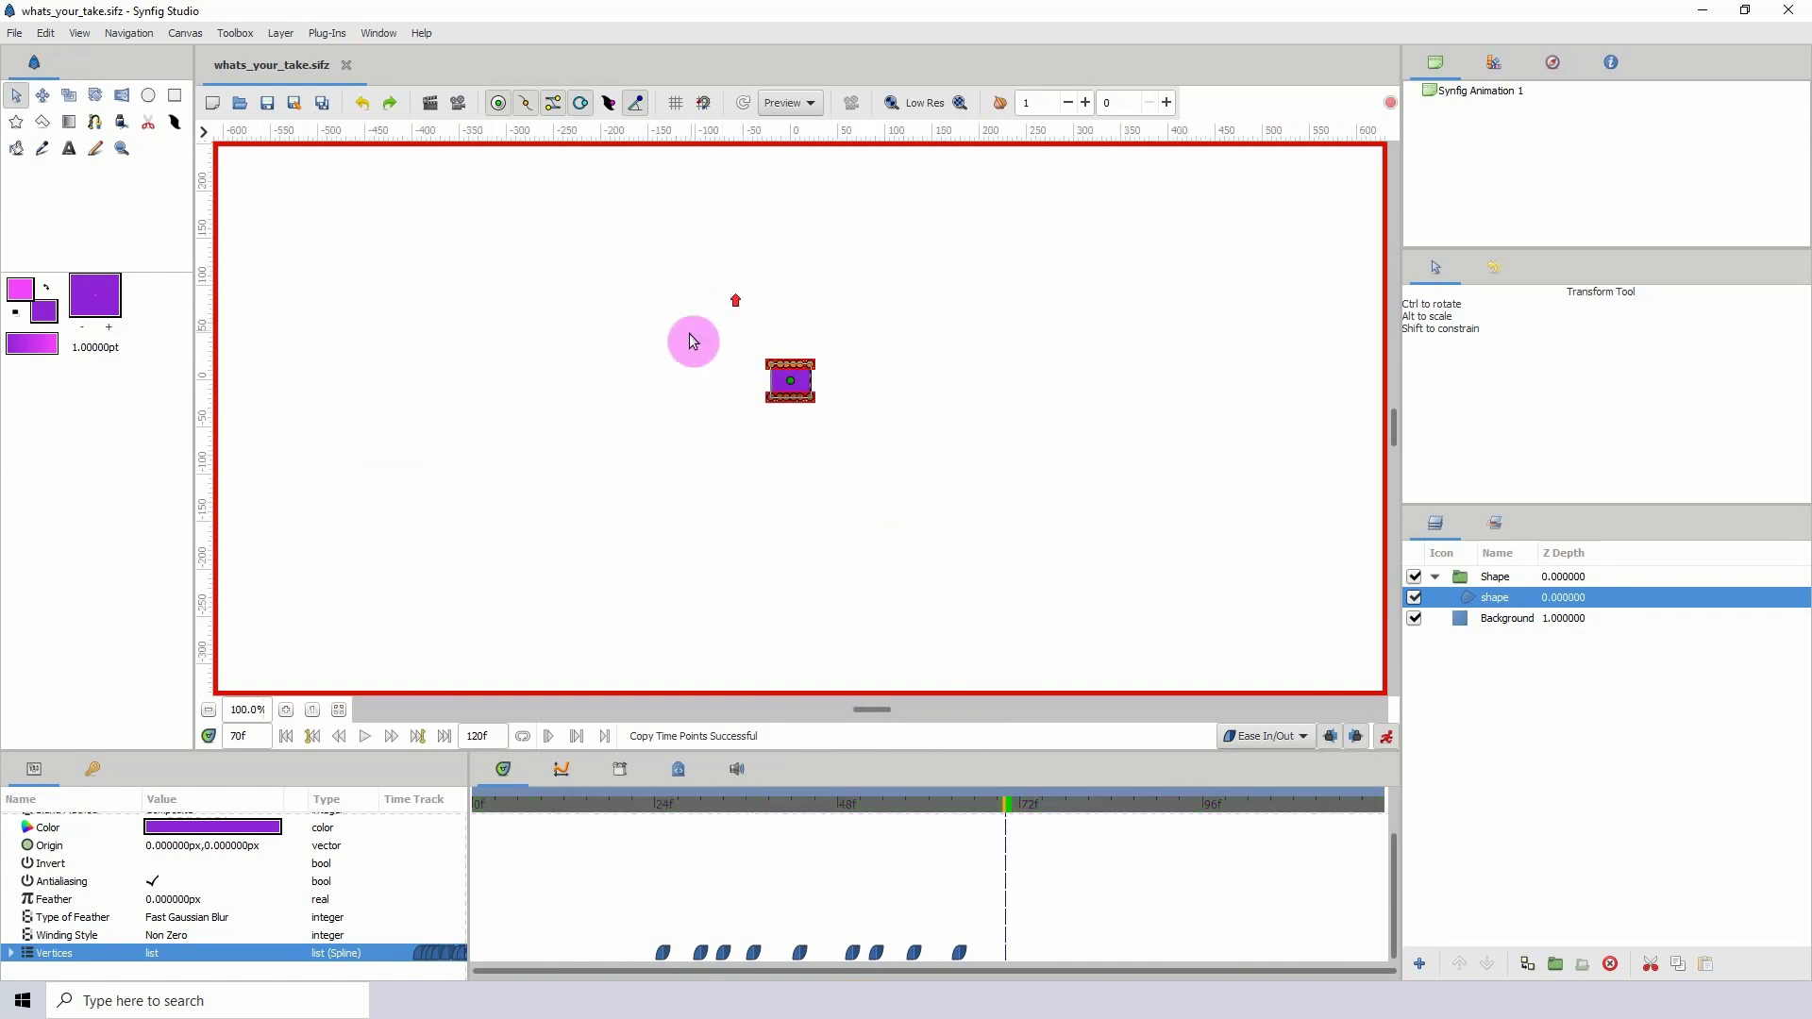
scroll(845, 377, down, 5)
scroll(846, 377, up, 1)
click(852, 513)
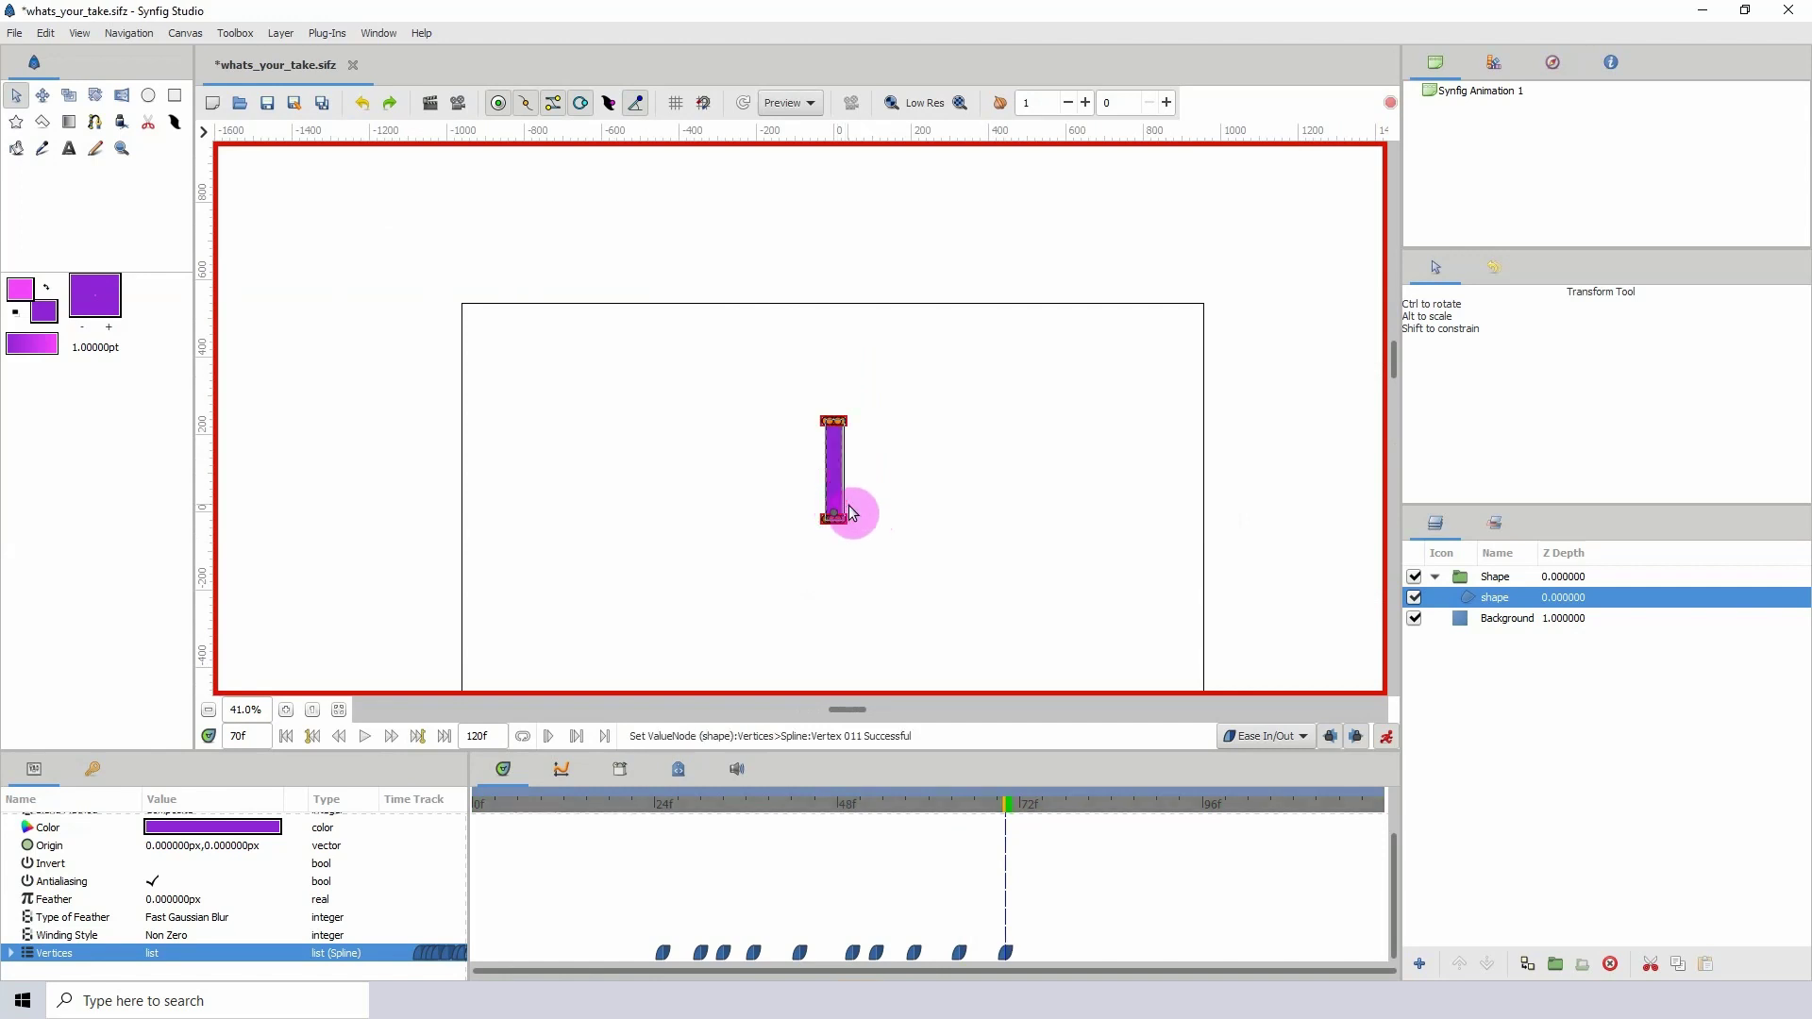
scroll(817, 272, up, 1)
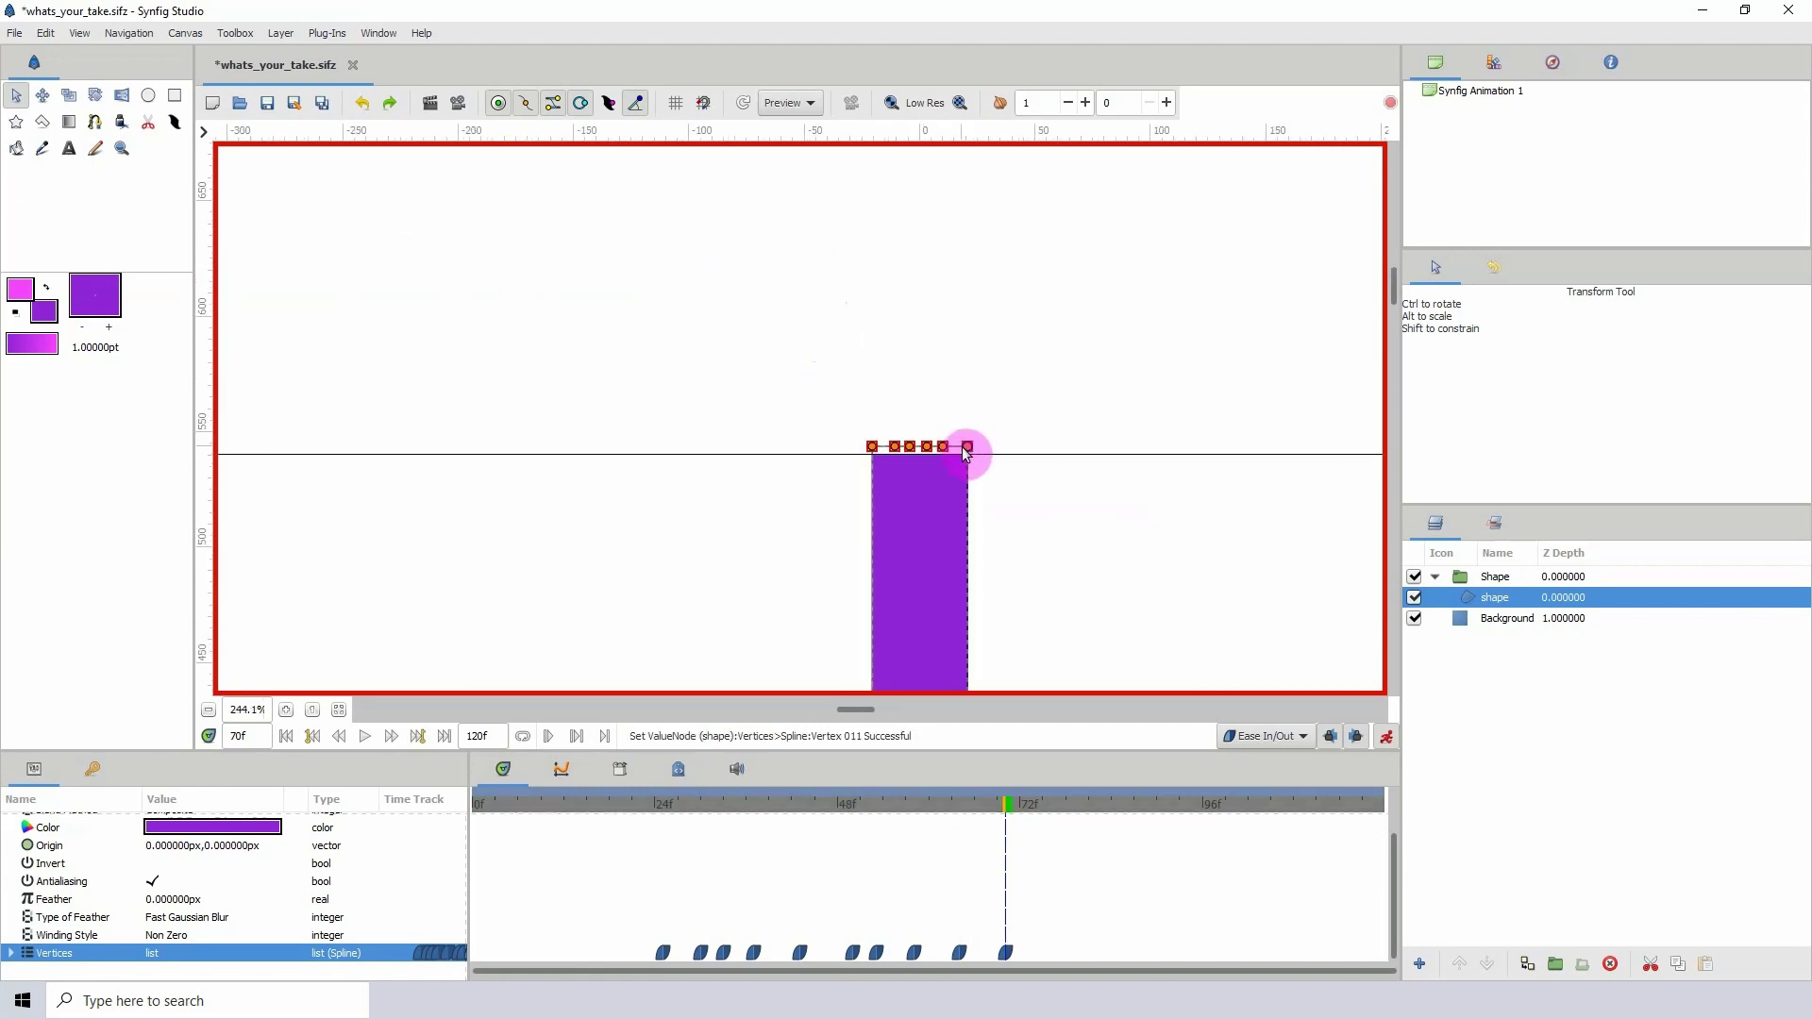
- At frame 70, extend the bar downwards by moving its bottom-edge vertices just past the canvas's lower border
scroll(966, 454, down, 7)
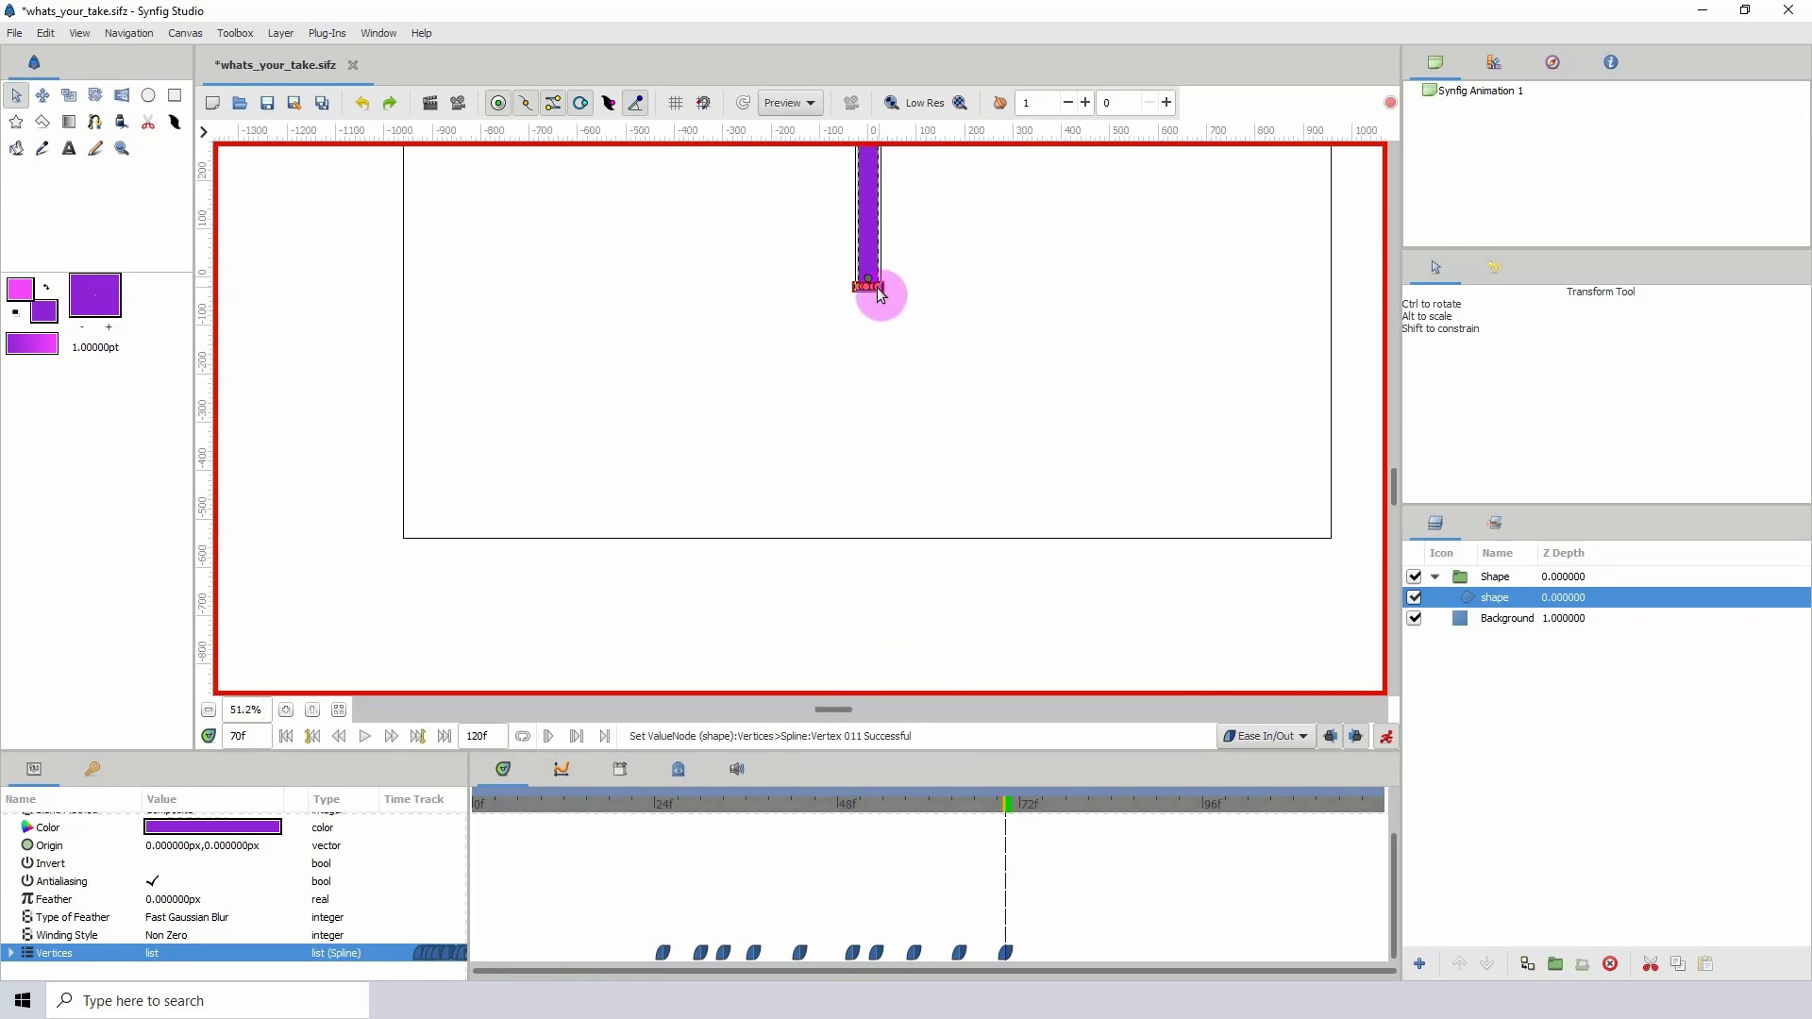
scroll(885, 543, up, 10)
drag(879, 526, 817, 506)
scroll(856, 422, down, 10)
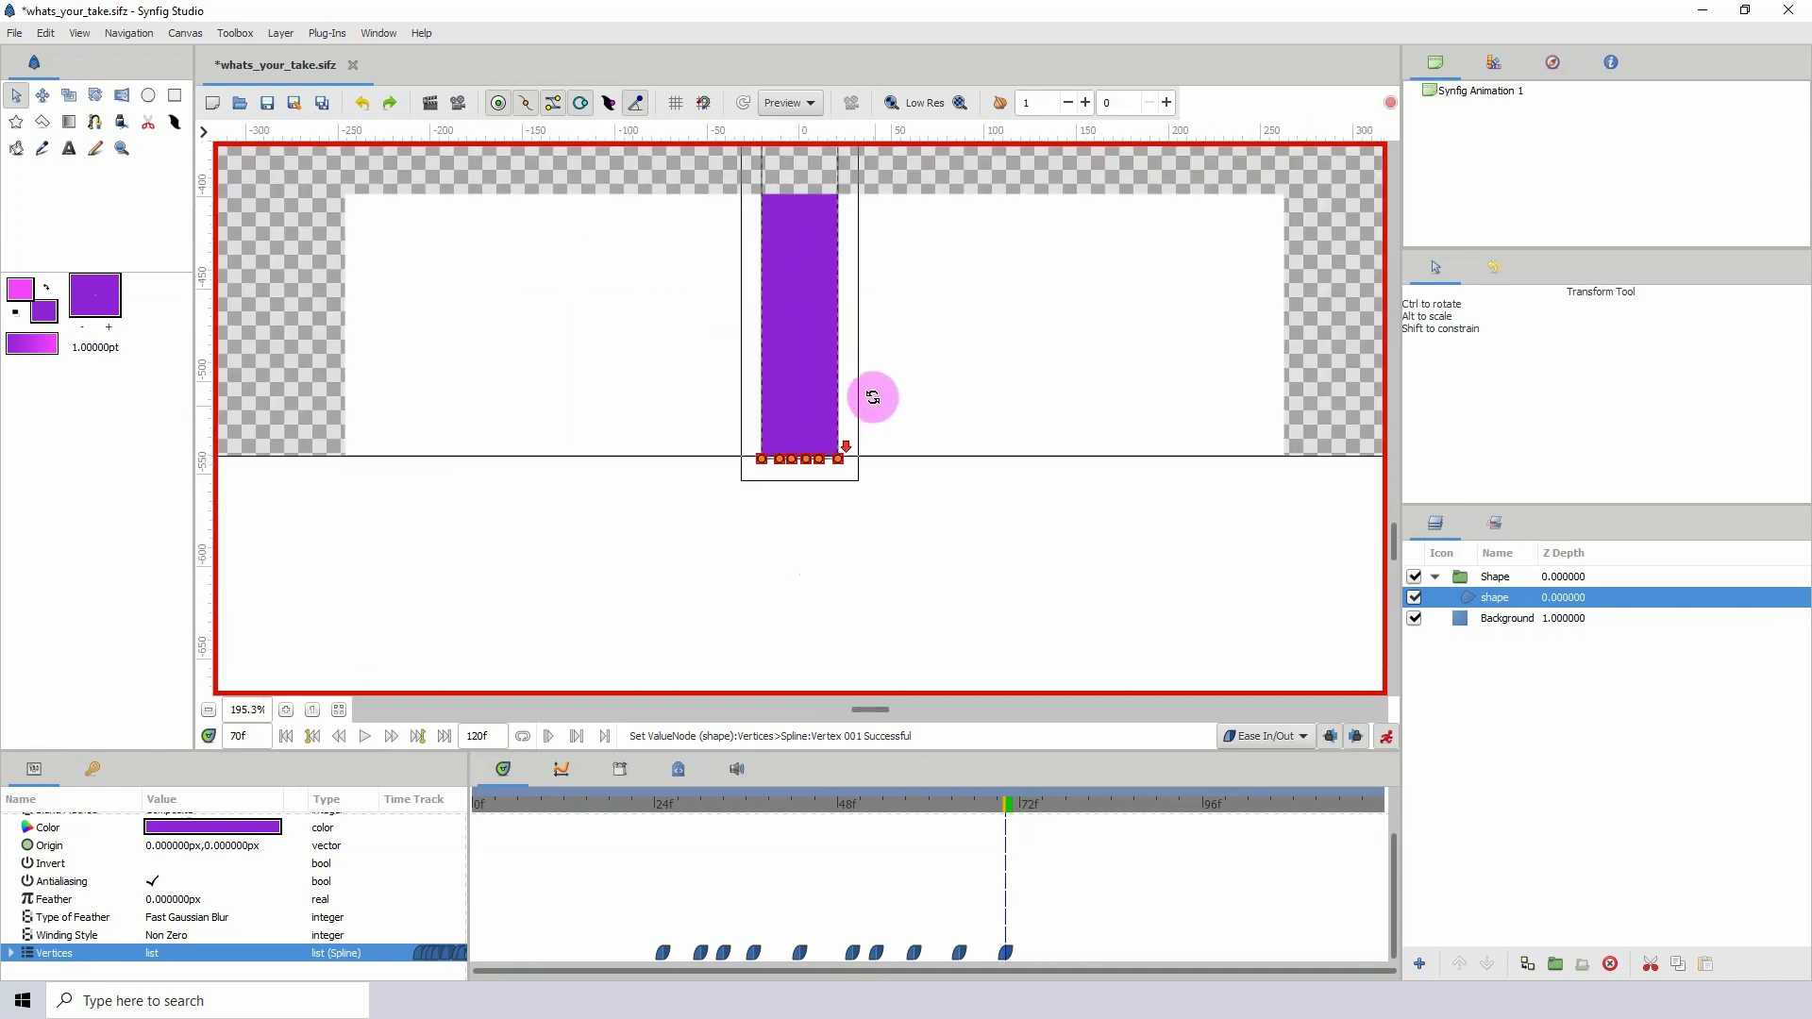
- Save the file, and duplicate the strip's frame 70 vertices waypoint at frame 76
drag(853, 338, 854, 453)
scroll(852, 661, down, 1)
key(ctrl+s)
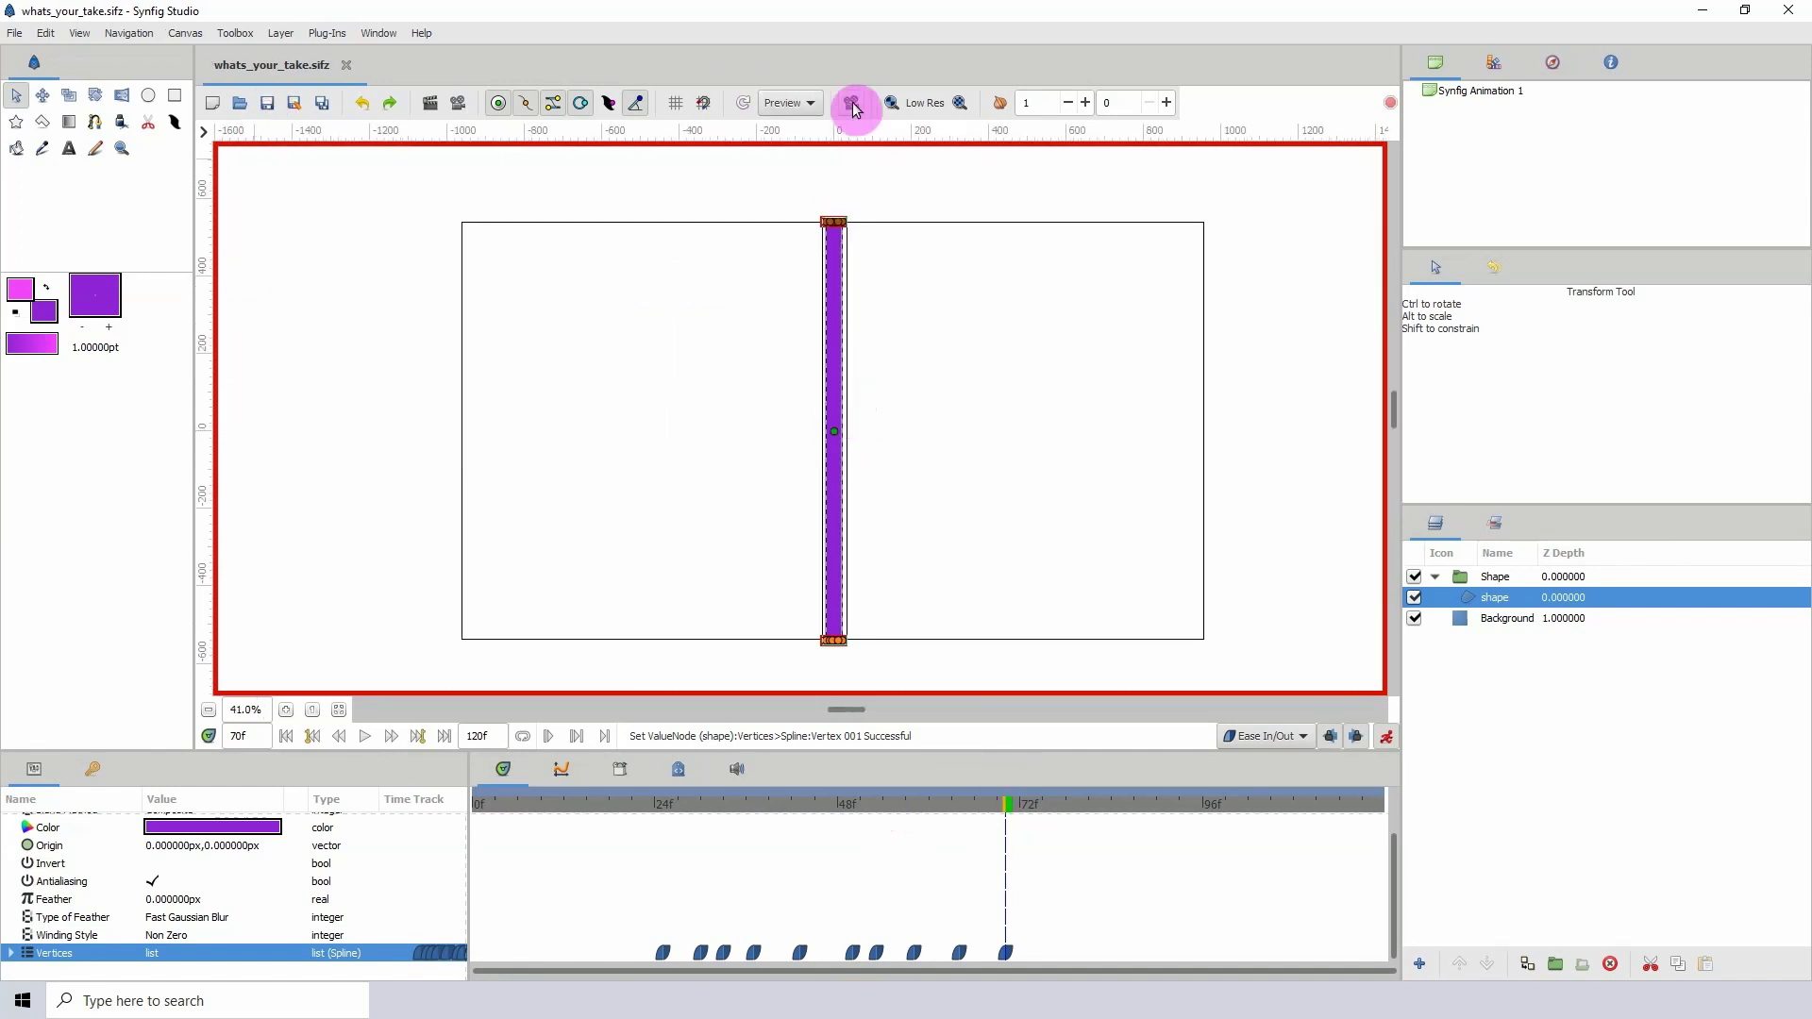
drag(874, 800, 1081, 811)
click(1005, 952)
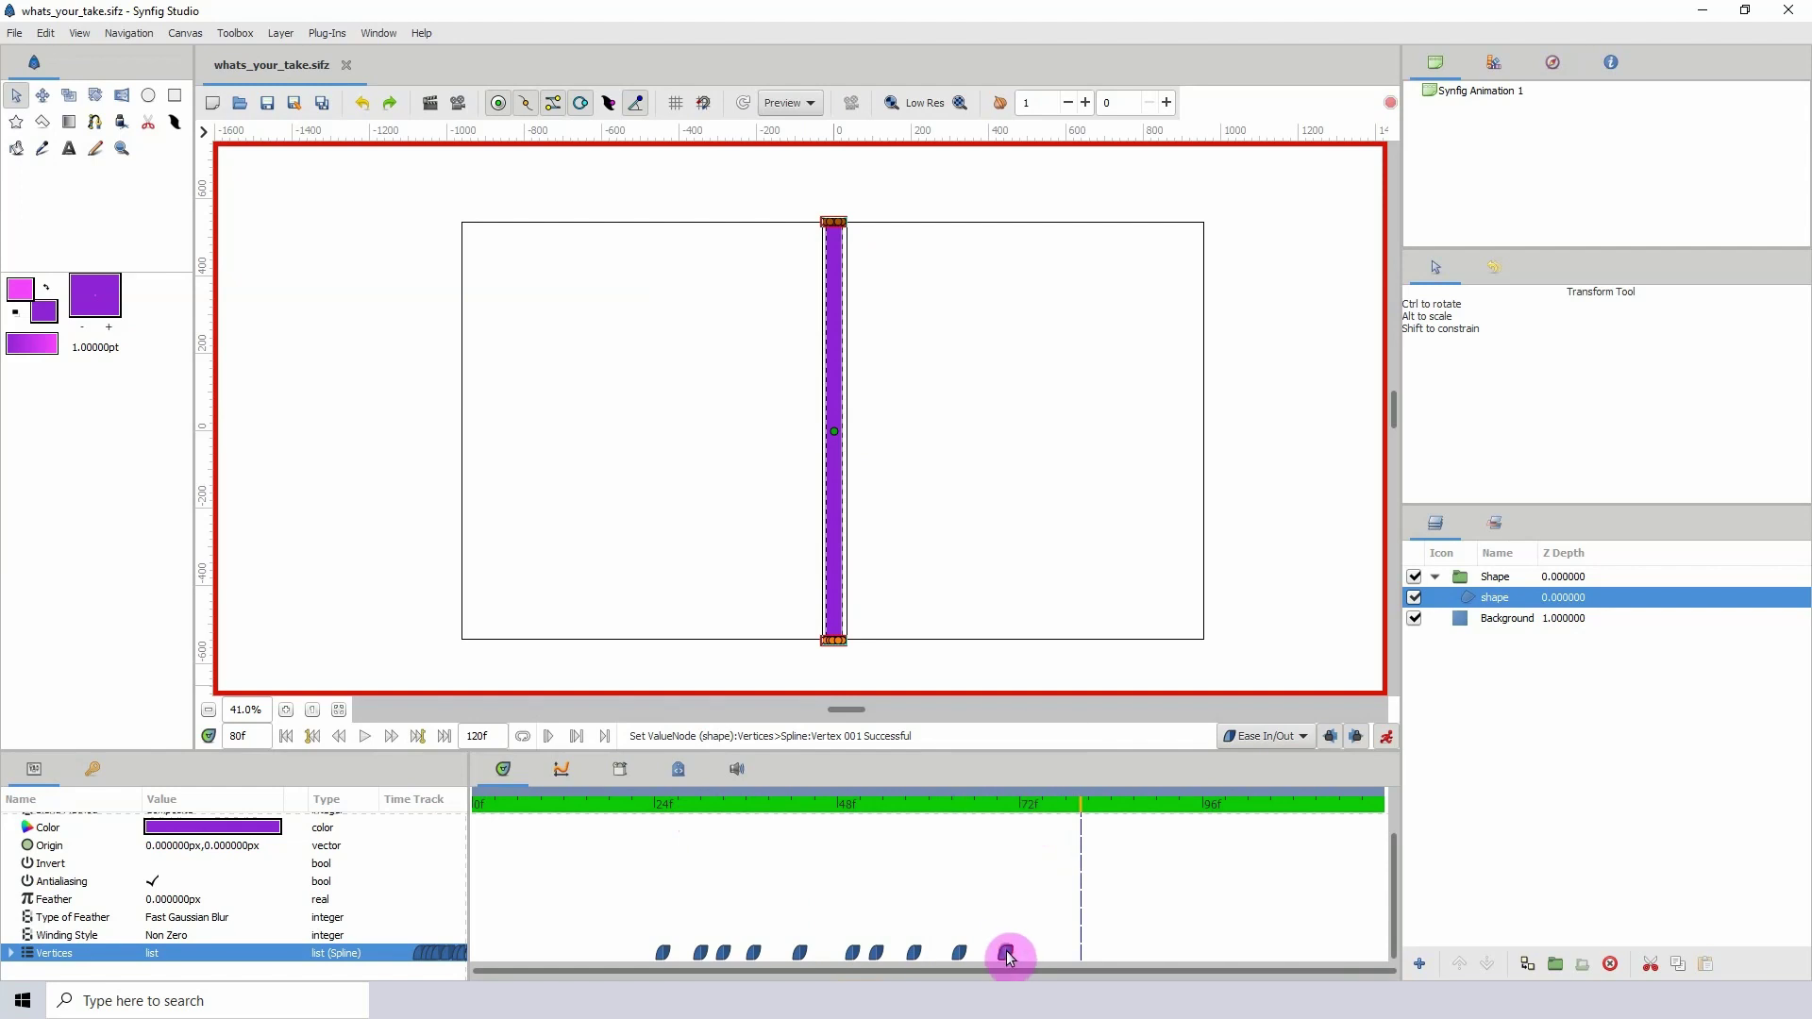
click(1016, 804)
shift+drag(1006, 956, 1052, 956)
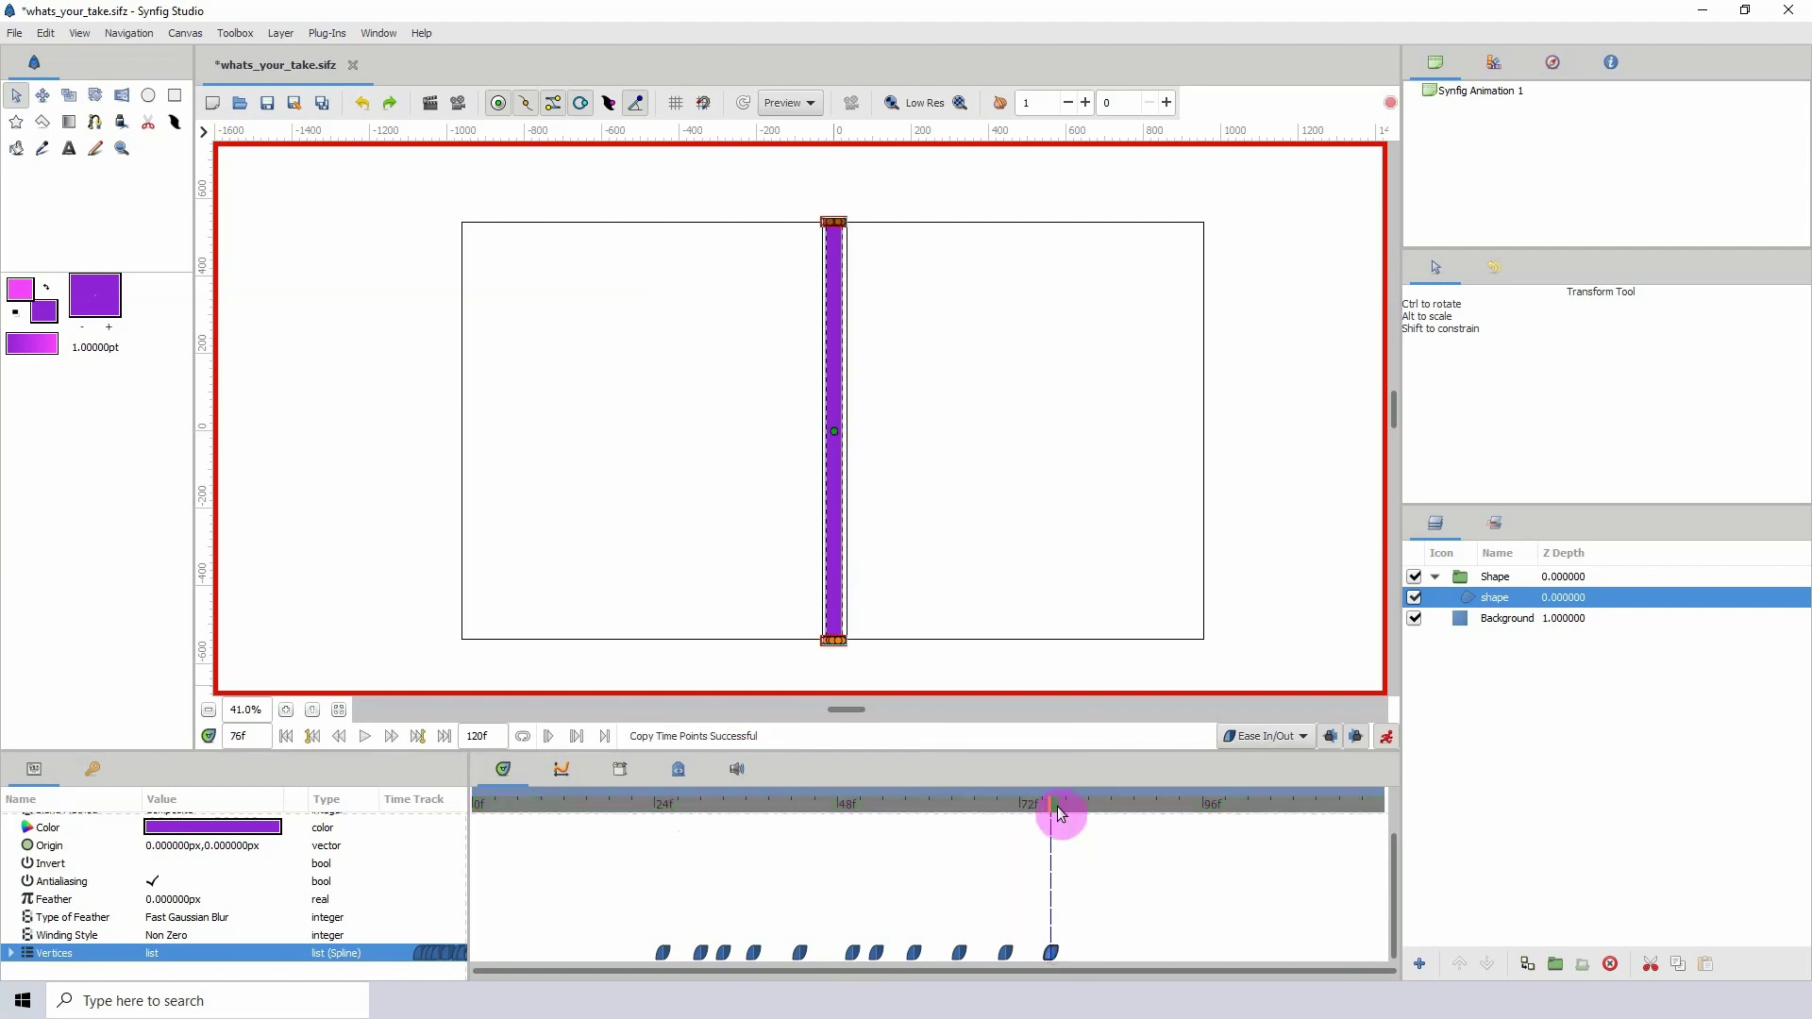
- Save the file, and at frame 82 widen the strip by moving its right-edge vertices to the canvas's right border
drag(1055, 809, 1097, 817)
click(268, 104)
drag(893, 199, 854, 667)
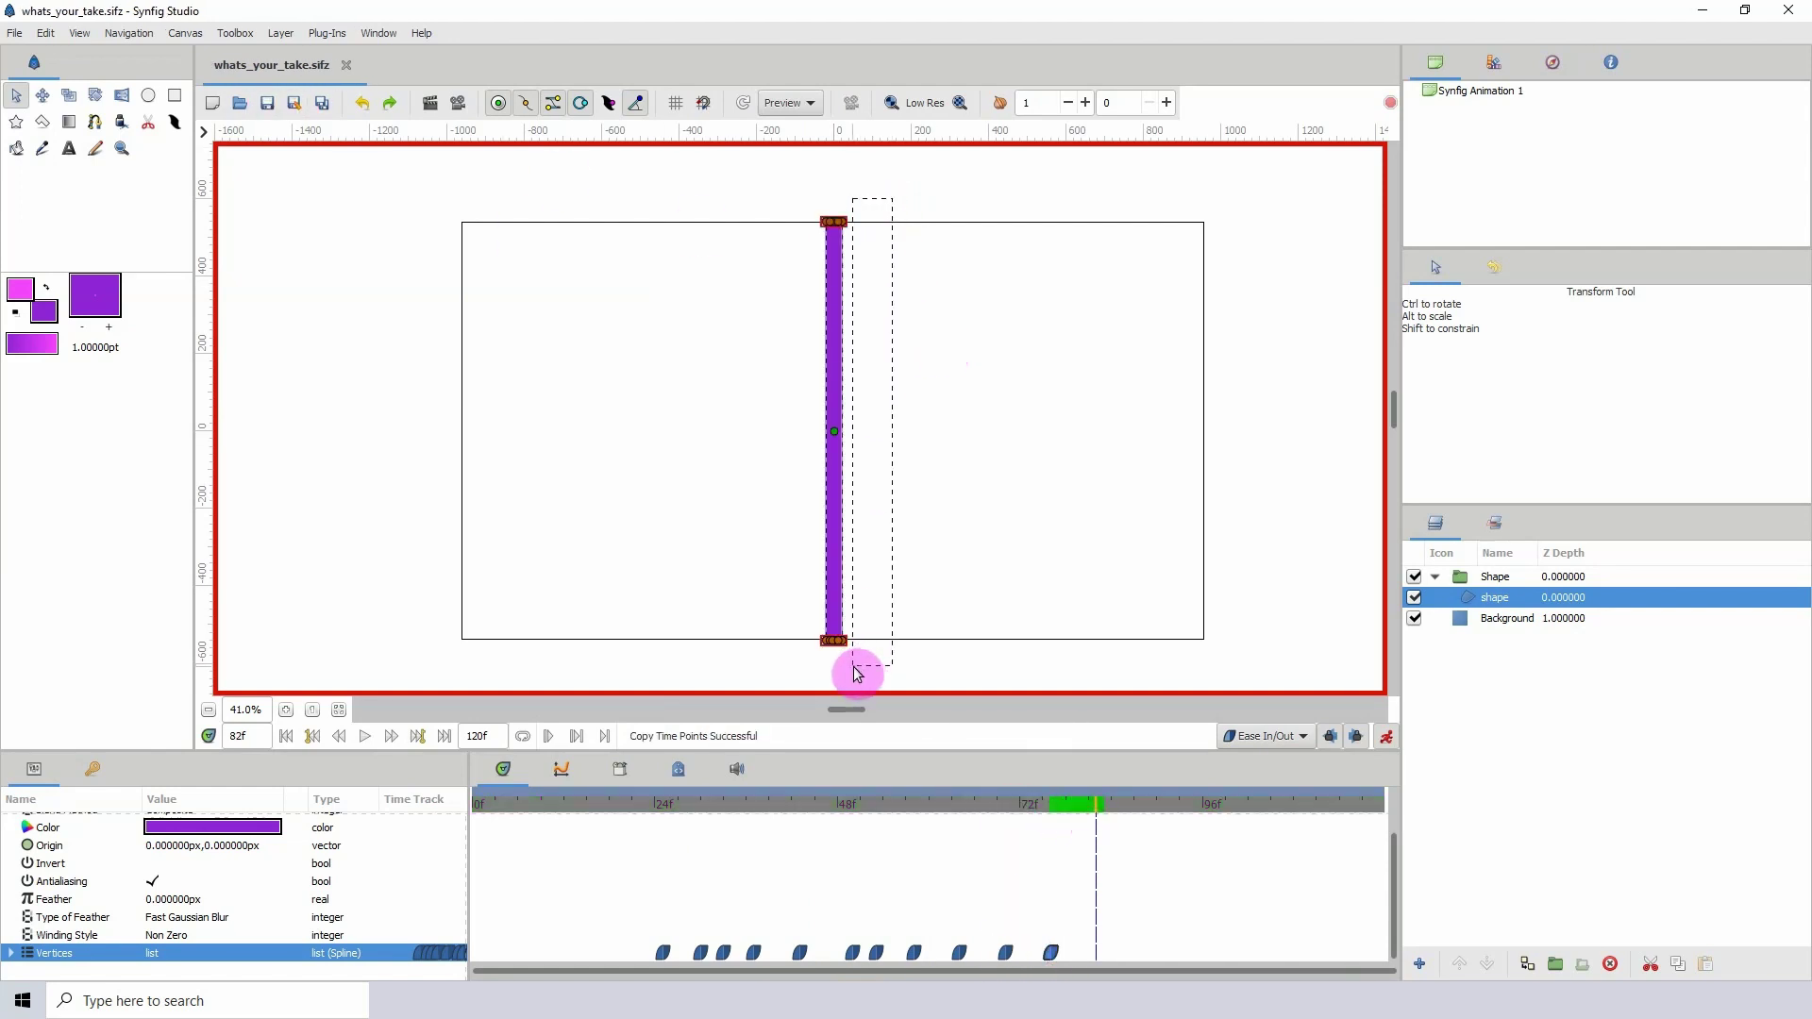
key(shift+Right)
key(shift+Right)
key(shift+Right)
key(shift+Right)
key(shift+Right)
key(shift+Right)
key(shift+Right)
key(shift+Right)
key(shift+Right)
key(shift+Right)
key(shift+Right)
key(shift+Right)
key(shift+Right)
key(shift+Right)
key(shift+Right)
key(shift+Right)
key(shift+Right)
key(shift+Right)
key(shift+Right)
key(shift+Right)
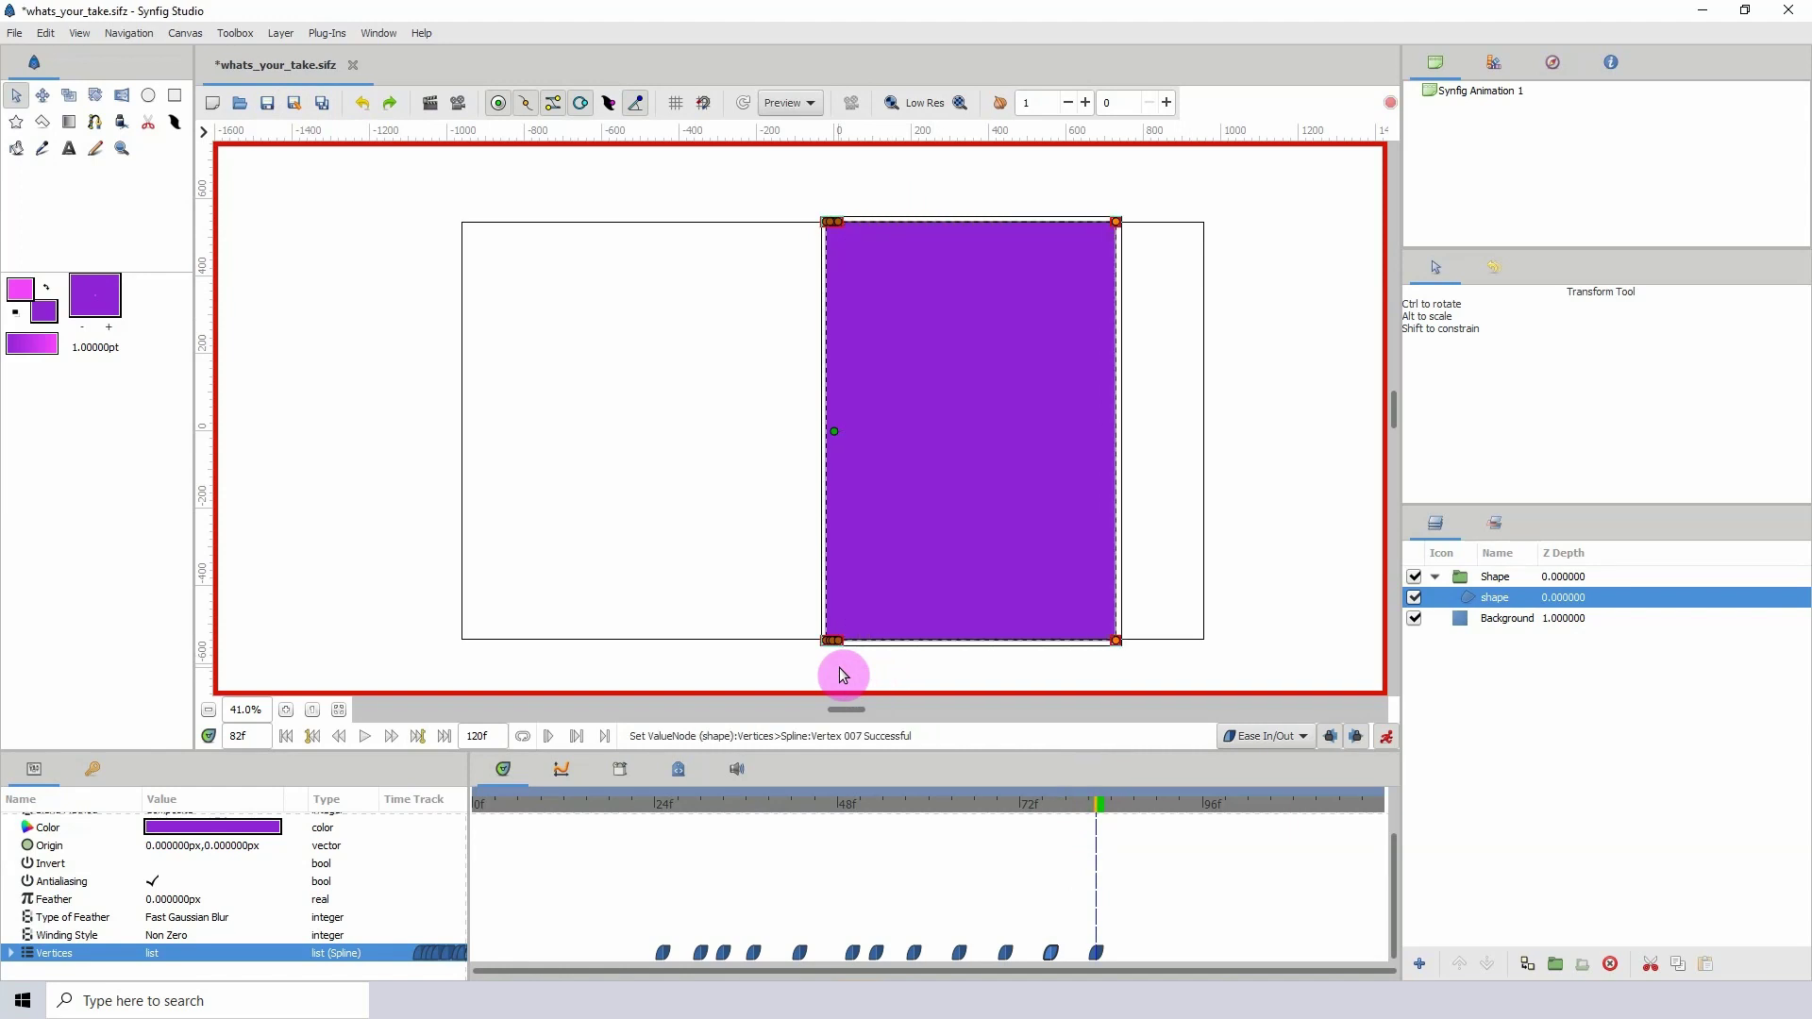
key(Right)
key(Right)
key(Right)
key(Right)
key(Right)
key(Right)
- At frame 82, move the shape's left-edge vertices out to the canvas's left border
drag(734, 184, 830, 645)
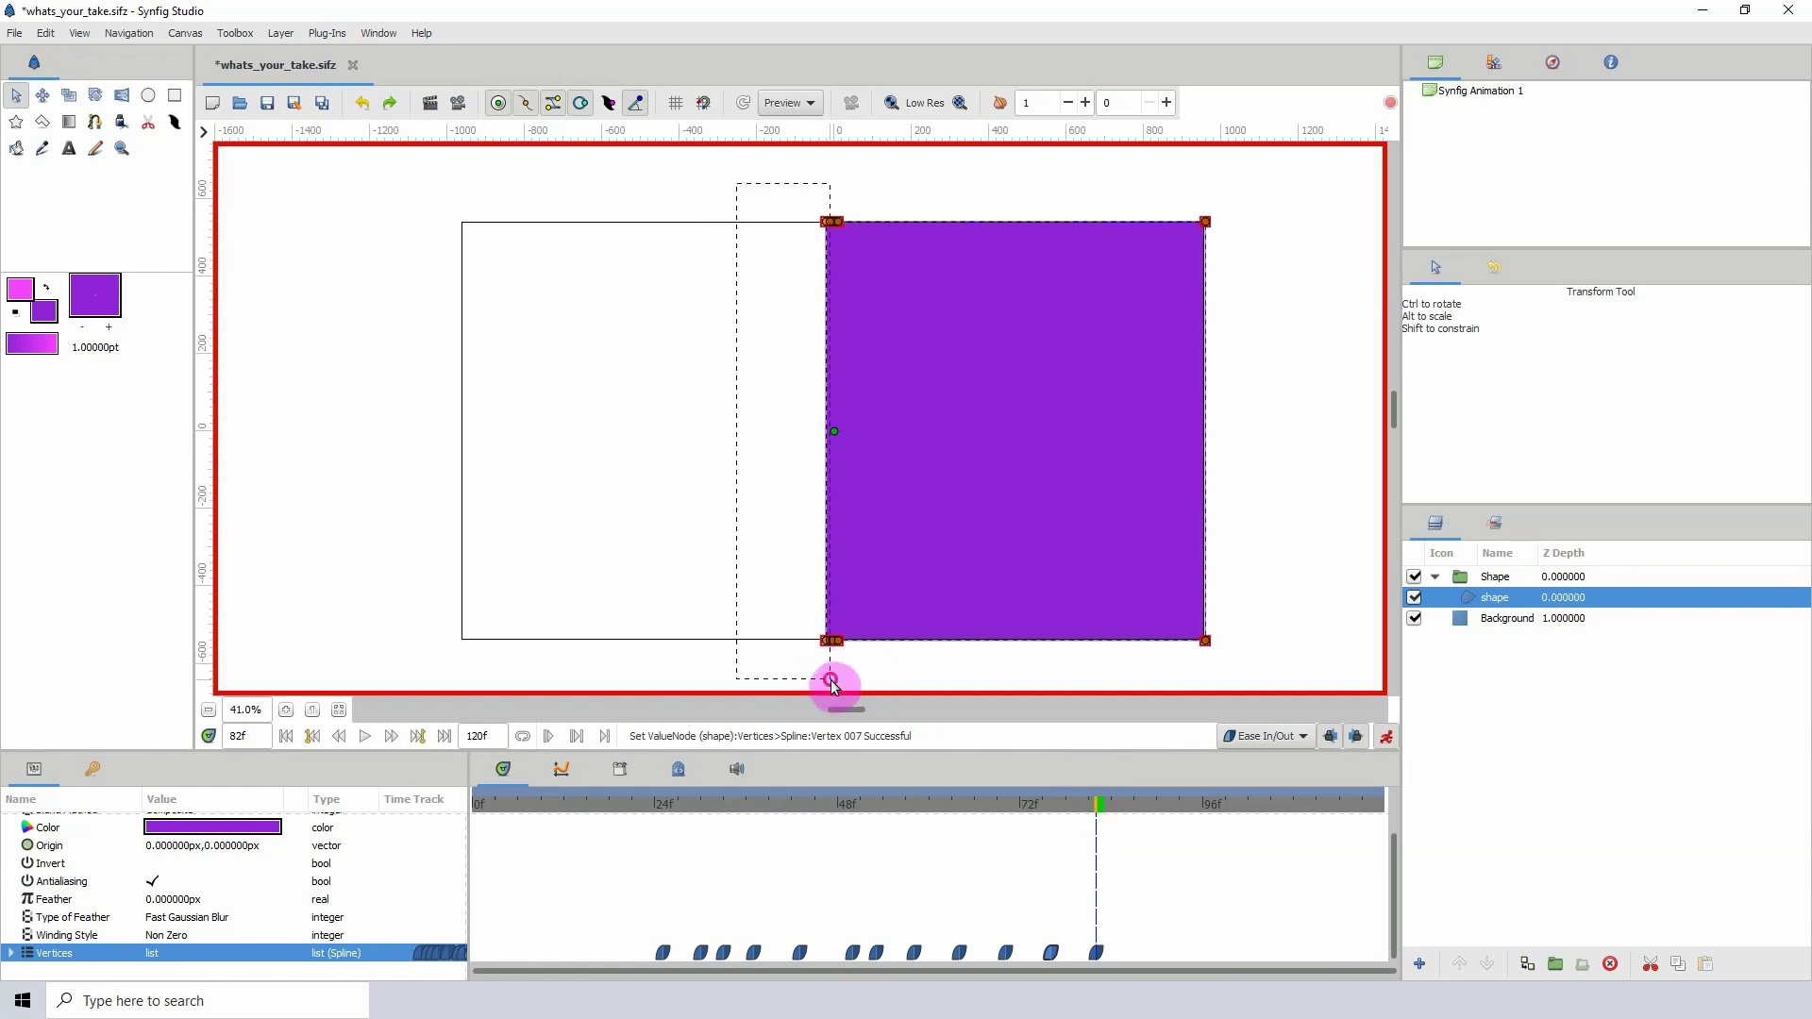
key(shift+Left)
key(shift+Left)
key(shift+Left)
key(shift+Left)
key(shift+Left)
key(shift+Left)
key(shift+Left)
key(shift+Left)
key(shift+Left)
key(shift+Left)
key(shift+Left)
key(shift+Left)
key(shift+Left)
key(shift+Left)
key(shift+Left)
key(shift+Left)
key(shift+Left)
key(shift+Left)
key(shift+Left)
key(shift+Left)
key(shift+Left)
key(shift+Left)
key(shift+Left)
key(shift+Left)
key(shift+Left)
key(shift+Left)
key(shift+Left)
key(shift+Left)
key(shift+Left)
key(shift+Left)
key(shift+Left)
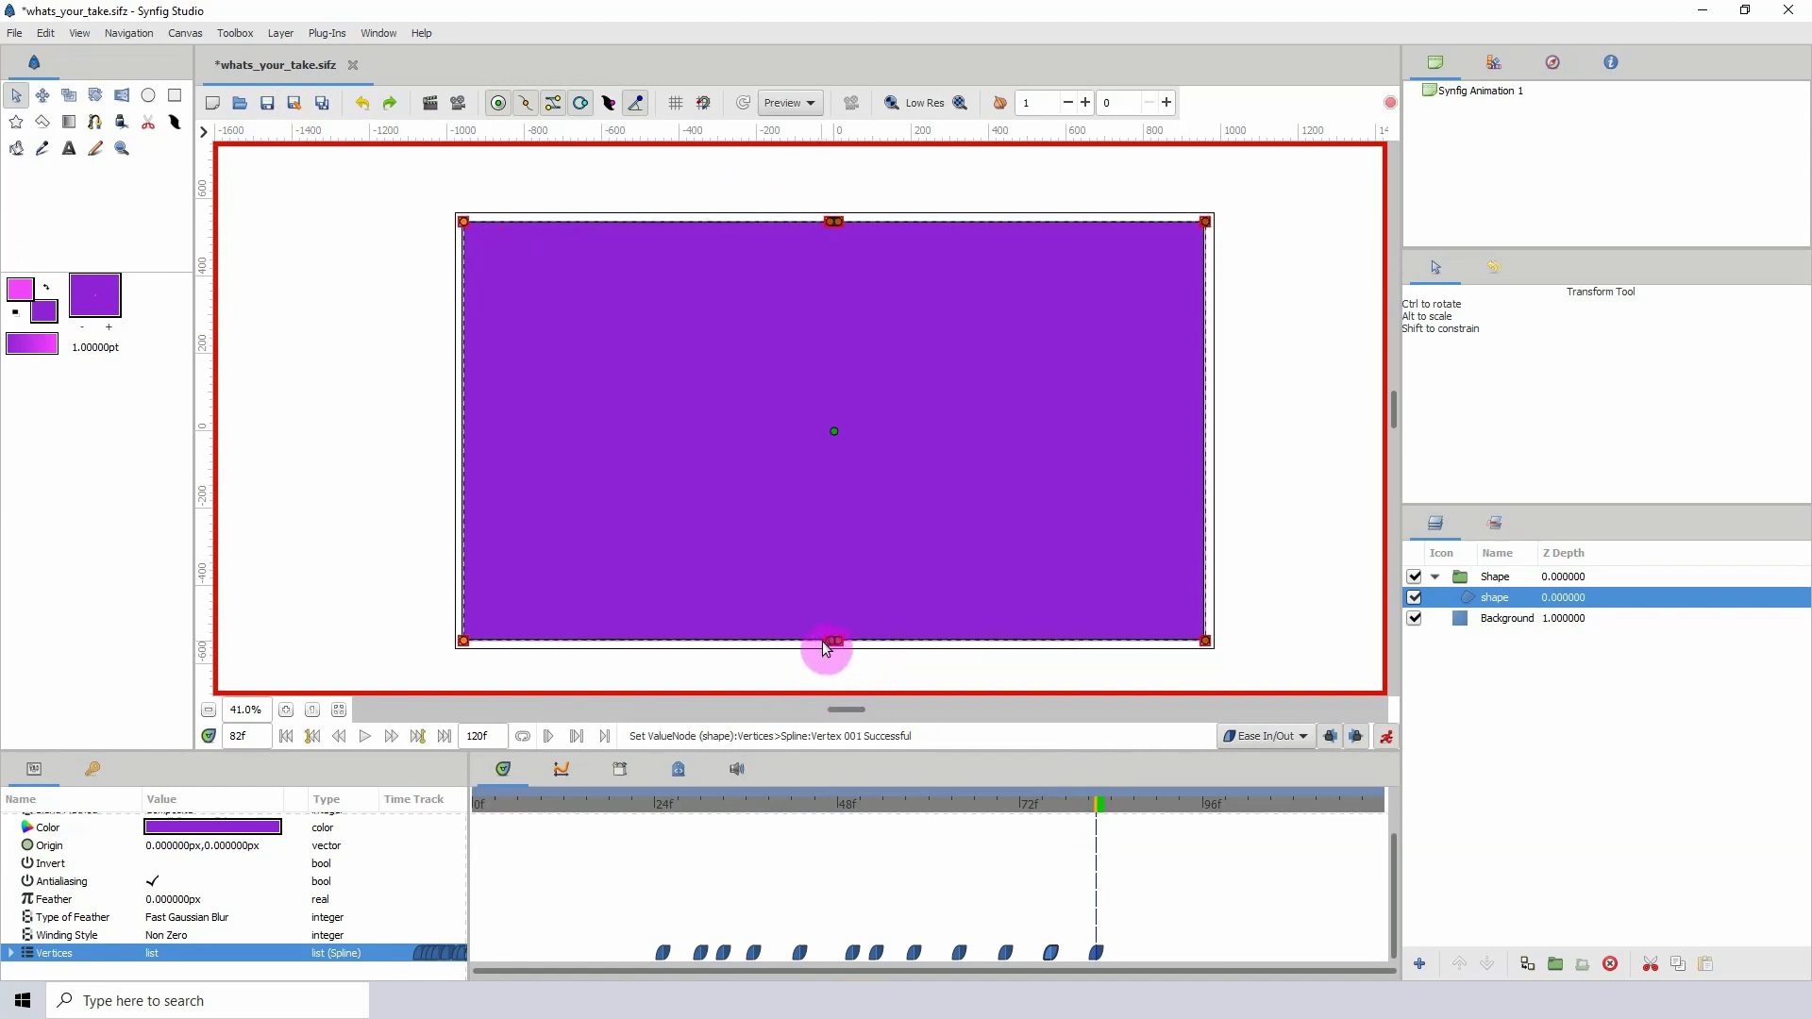
- Scrub through the animation to check the morph, and review the storyboard's "WHAT'S" text panels in Photos
drag(546, 807, 844, 813)
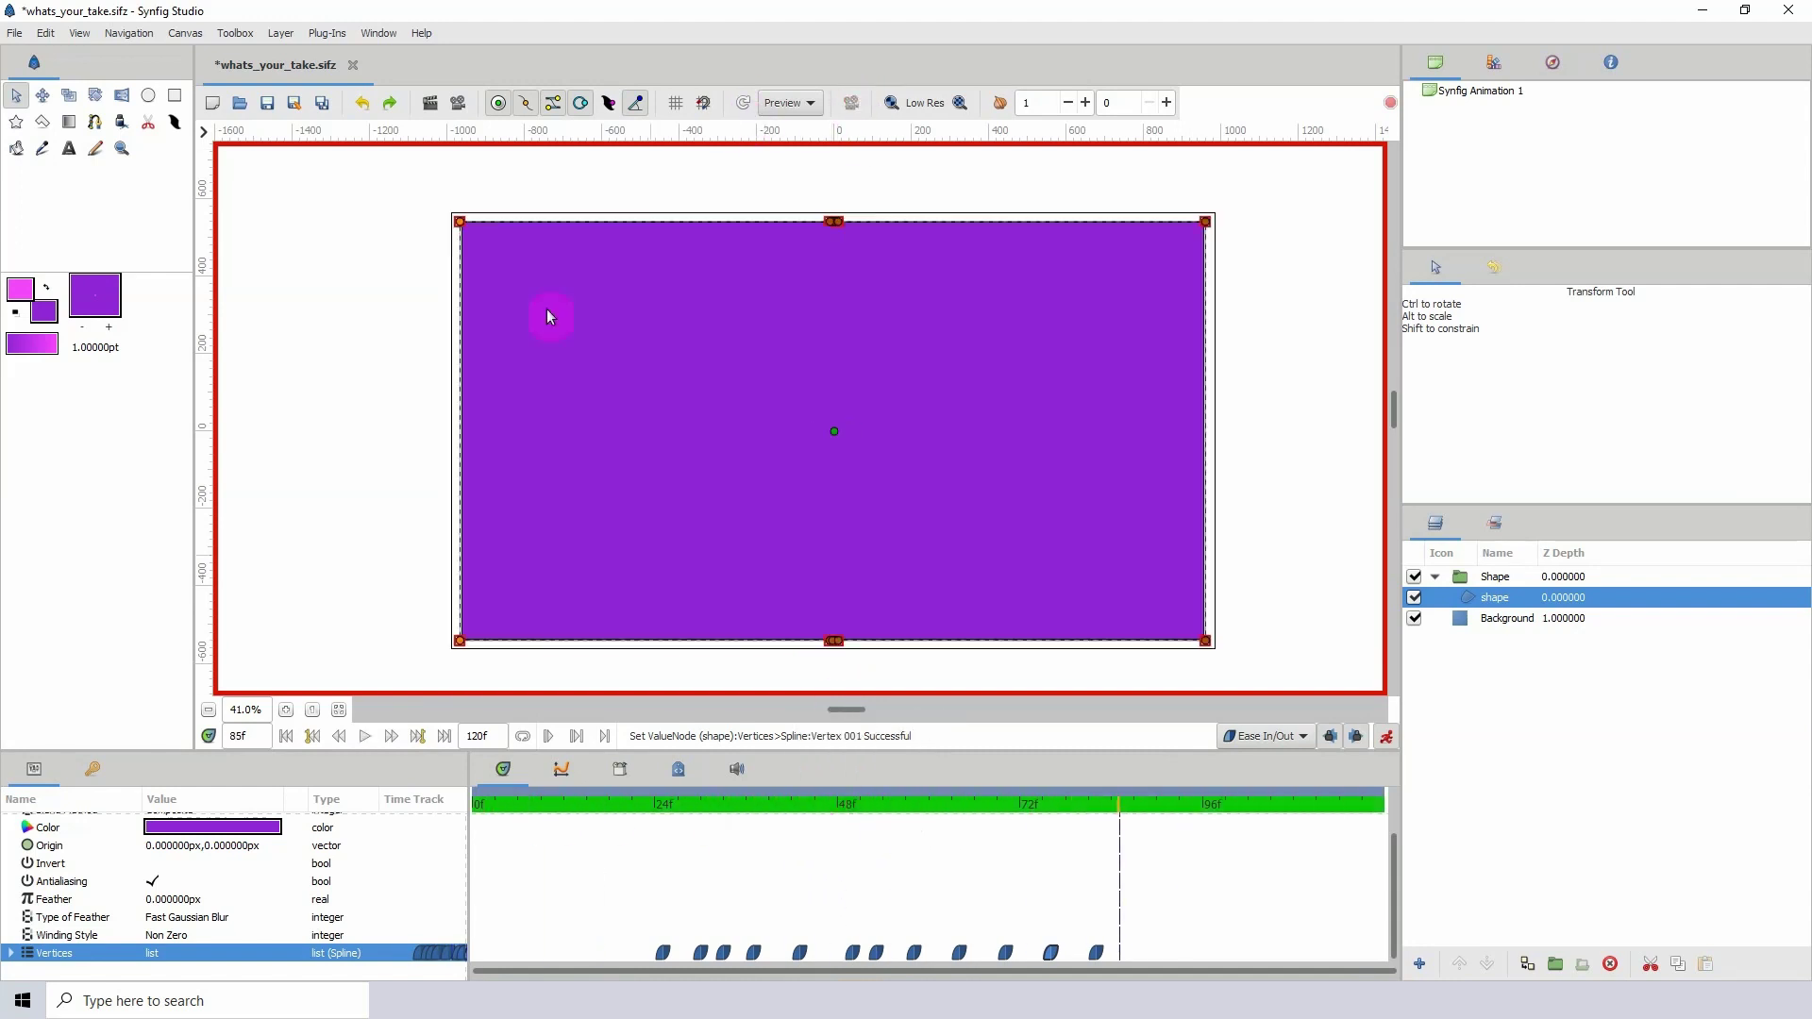
key(alt+Tab)
scroll(1214, 606, down, 4)
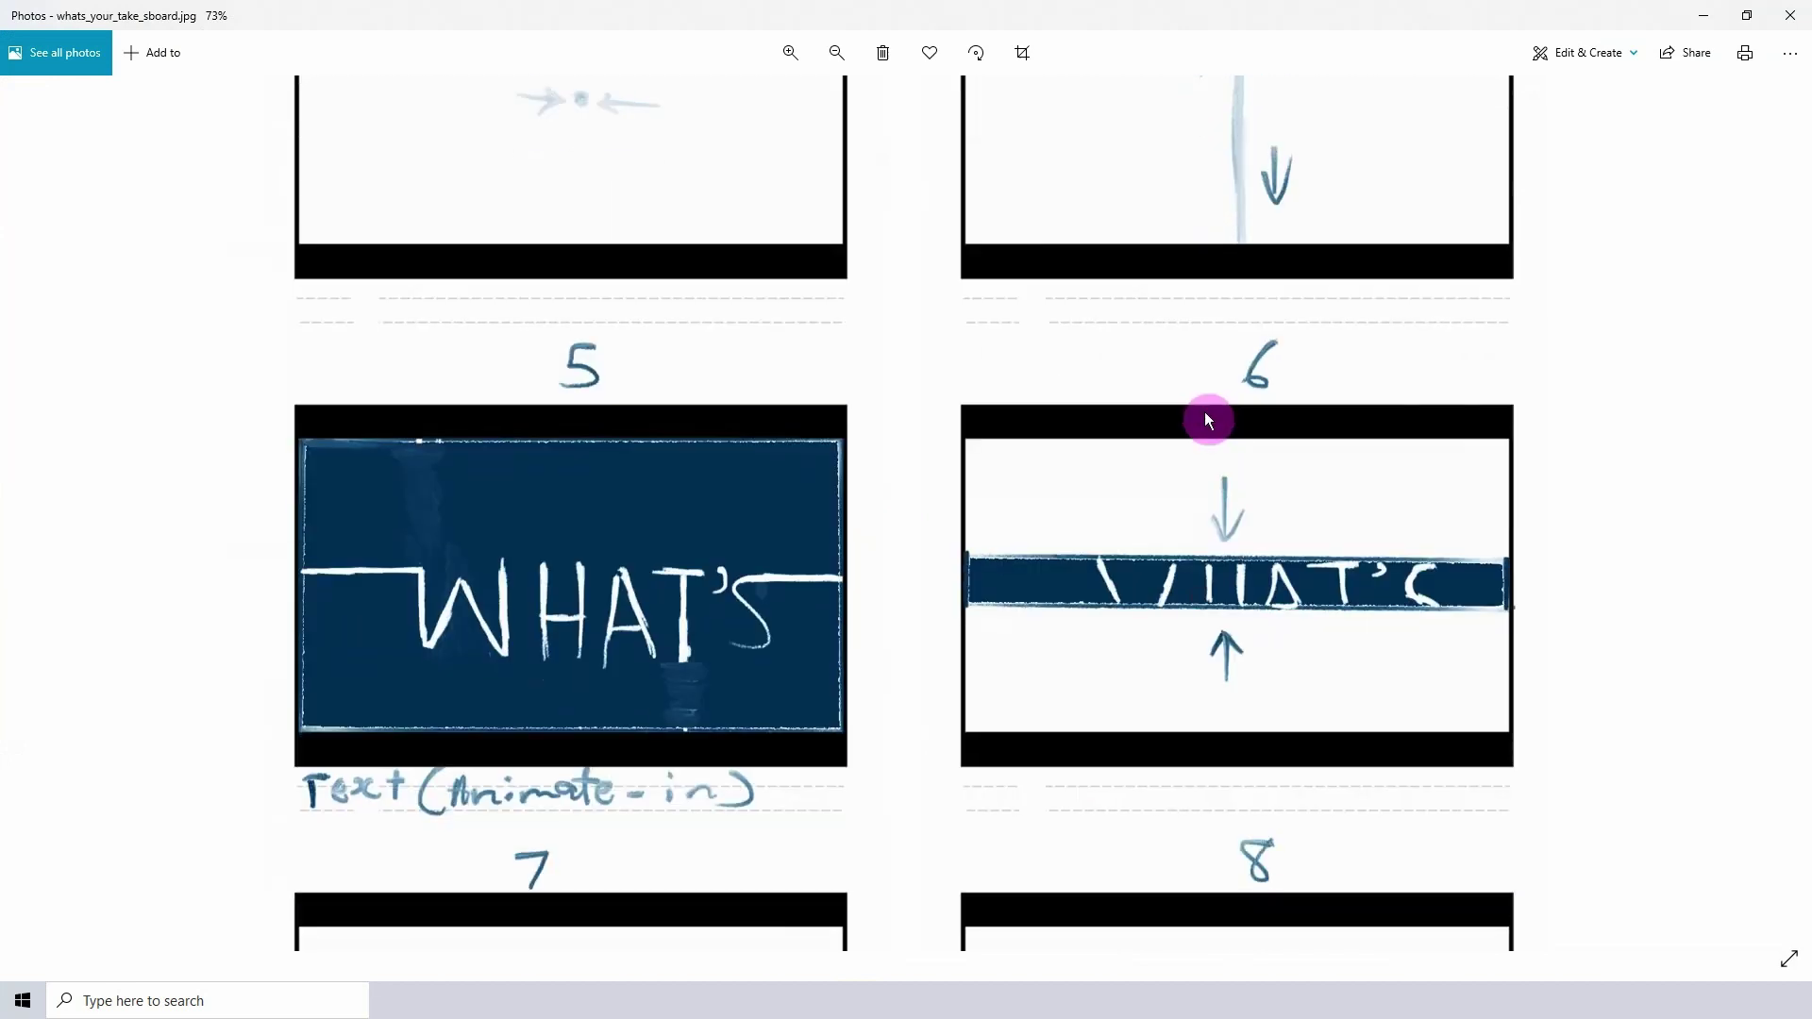
scroll(1209, 376, up, 2)
scroll(890, 603, down, 2)
key(alt+Tab)
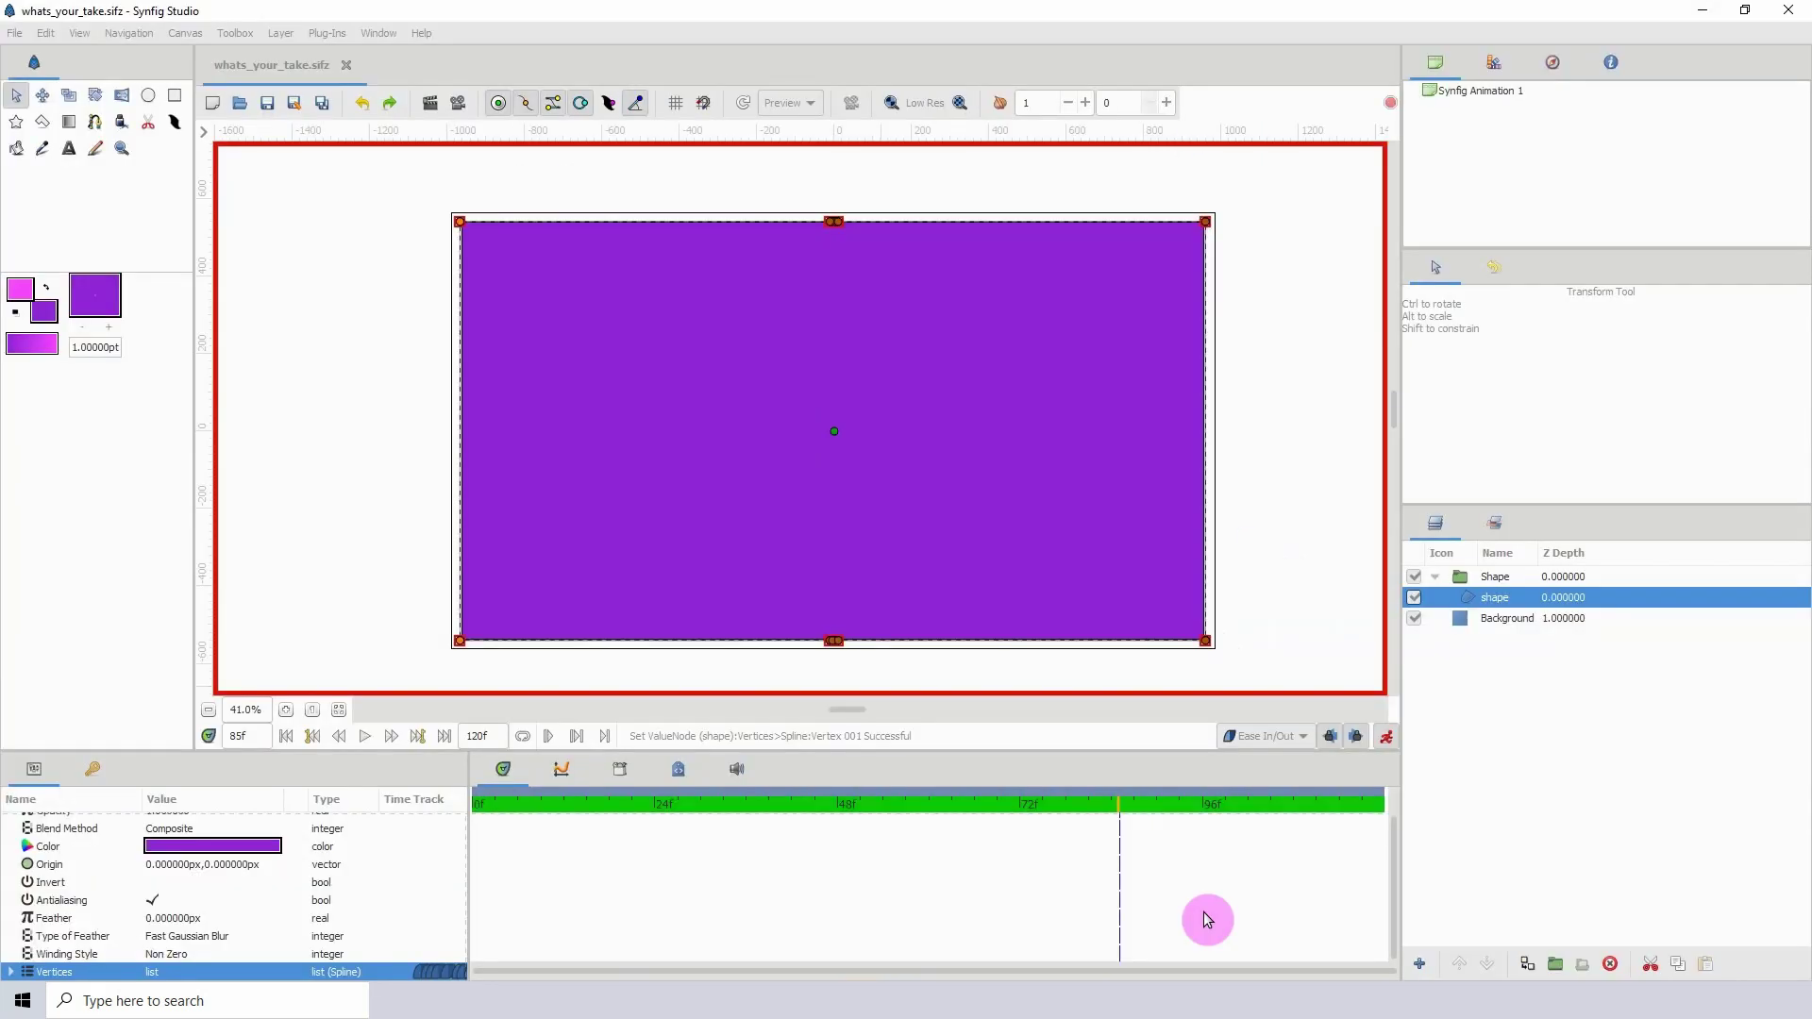
- In Synfig, collapse the Shape group and place a "WHAT'S" text layer near the canvas centre
click(1441, 577)
click(71, 150)
click(877, 449)
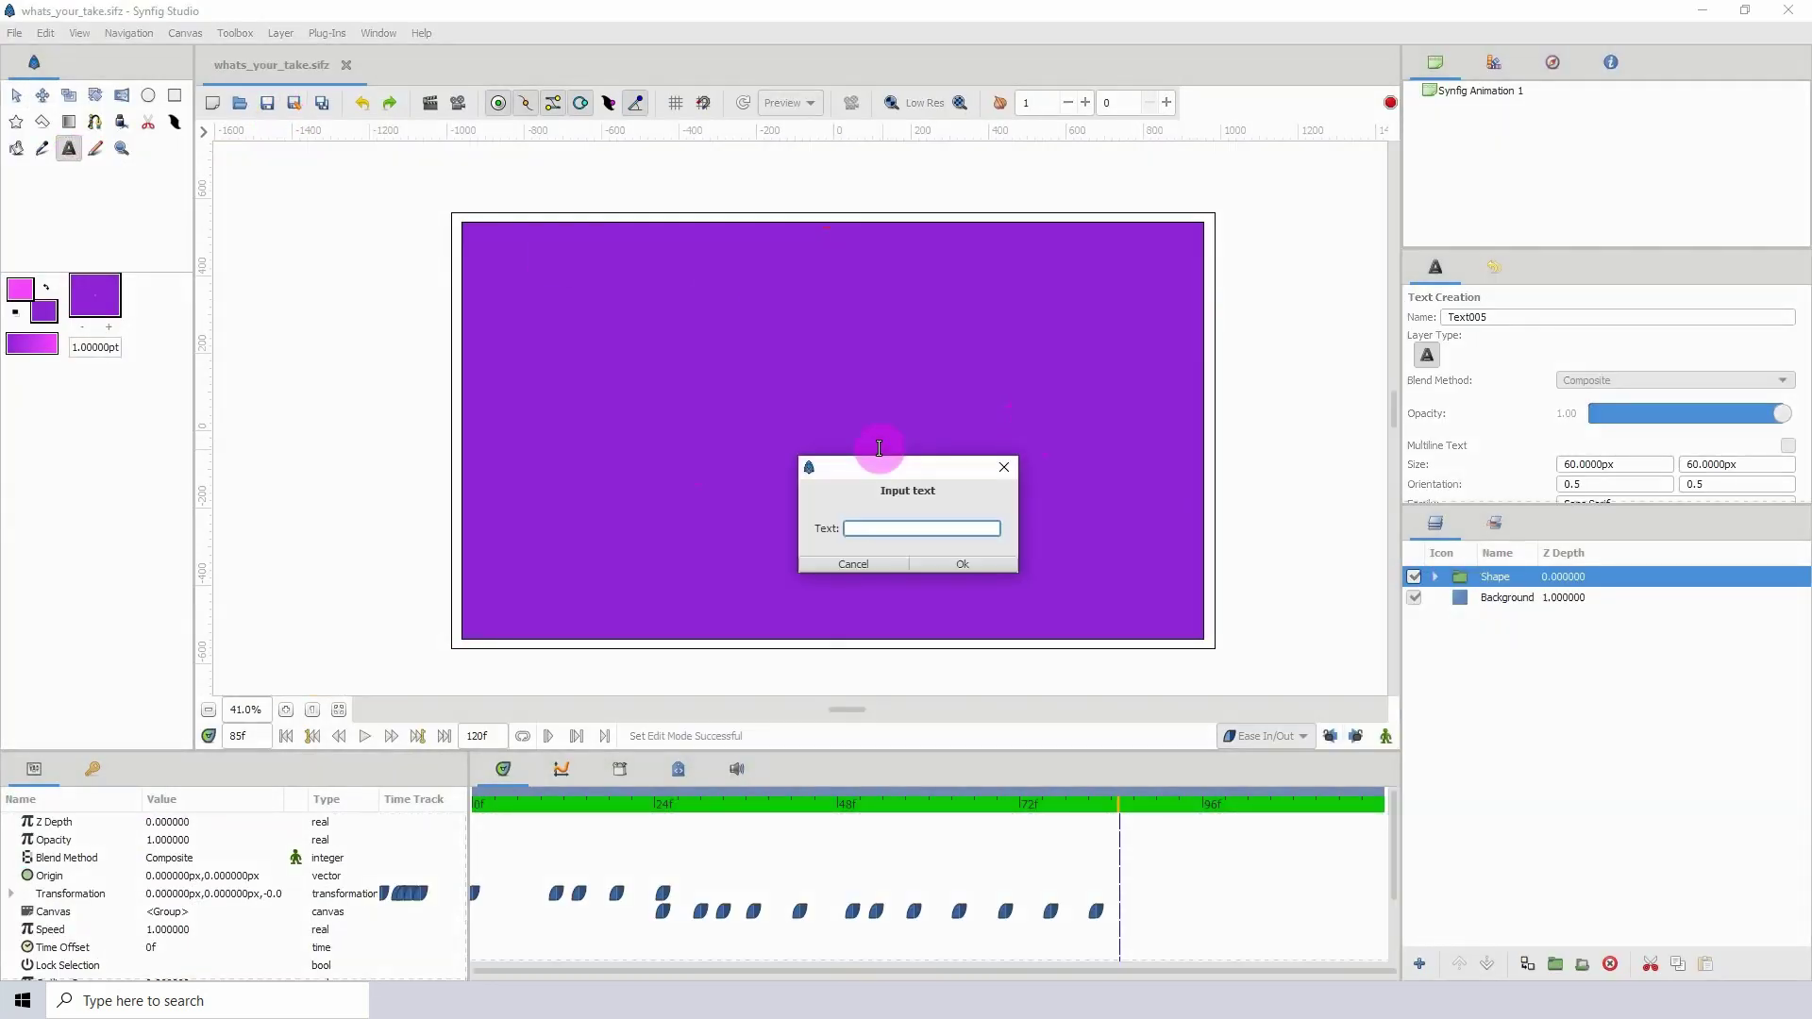
key(Caps_Lock)
text(WHAT'S)
key(Caps_Lock)
click(970, 557)
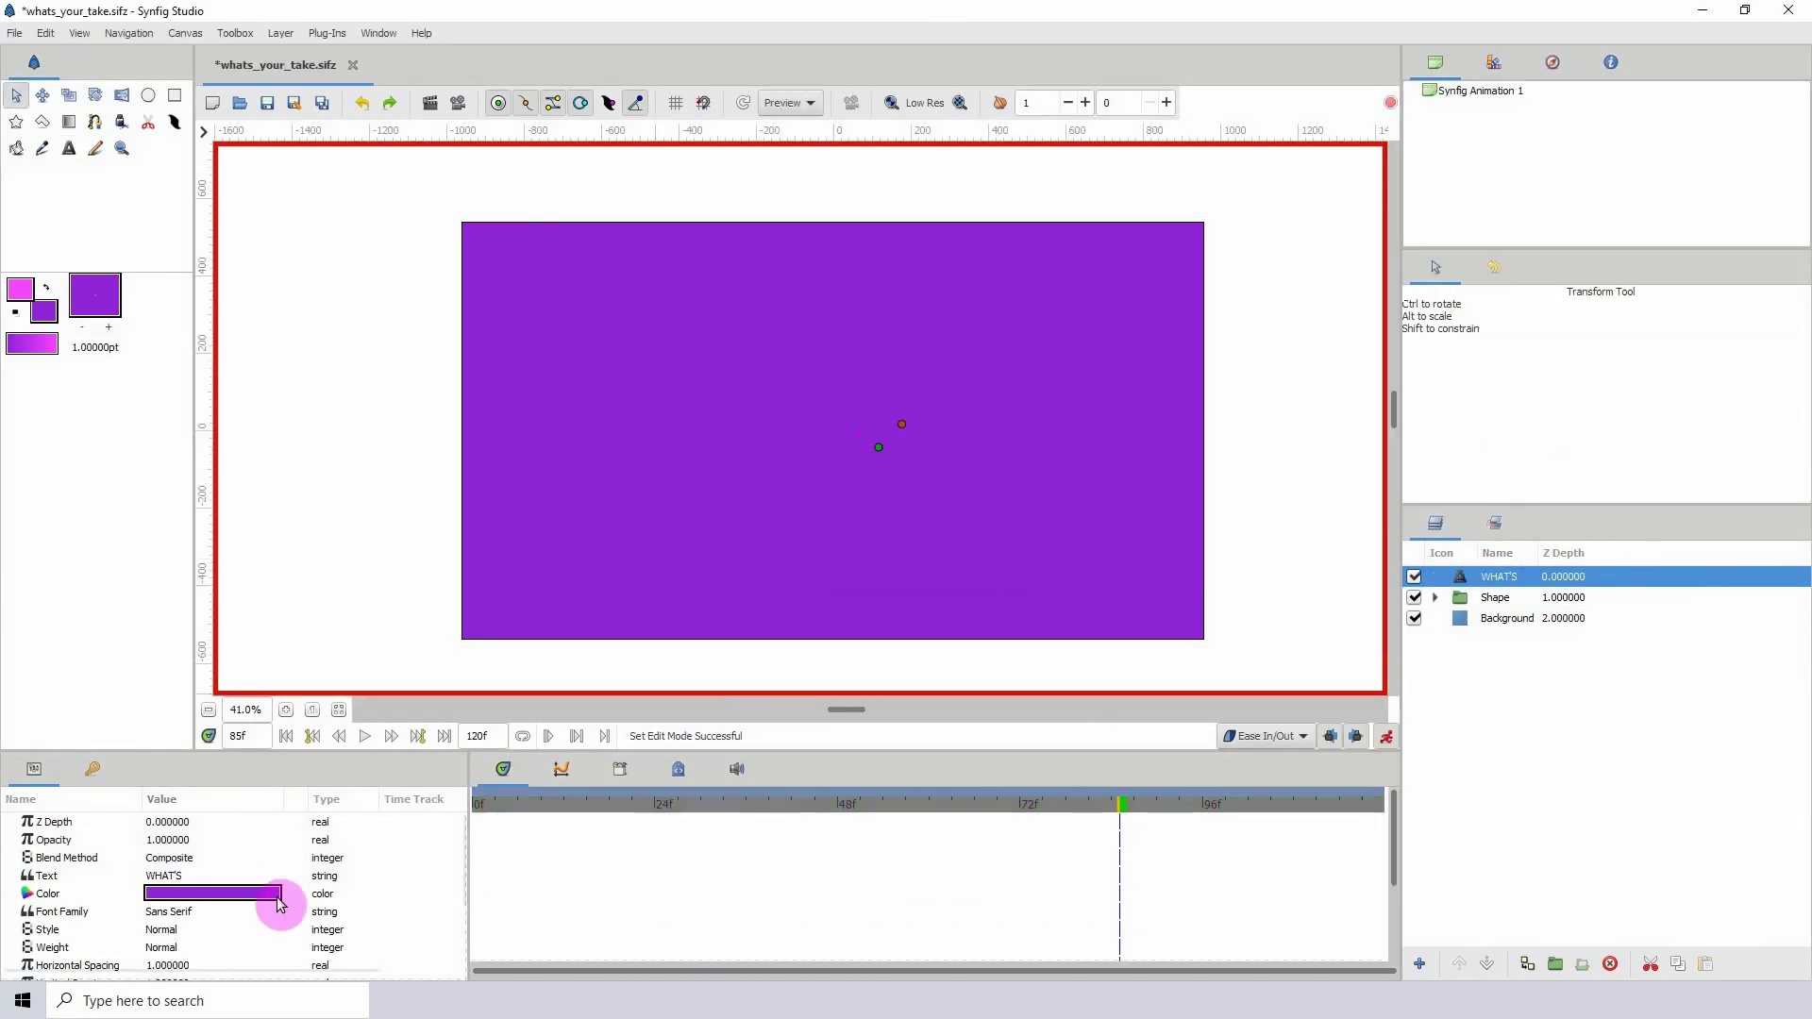
- Set the "WHAT'S" text's colour to white and its weight to Heavy
click(275, 895)
click(695, 483)
click(1124, 668)
click(155, 946)
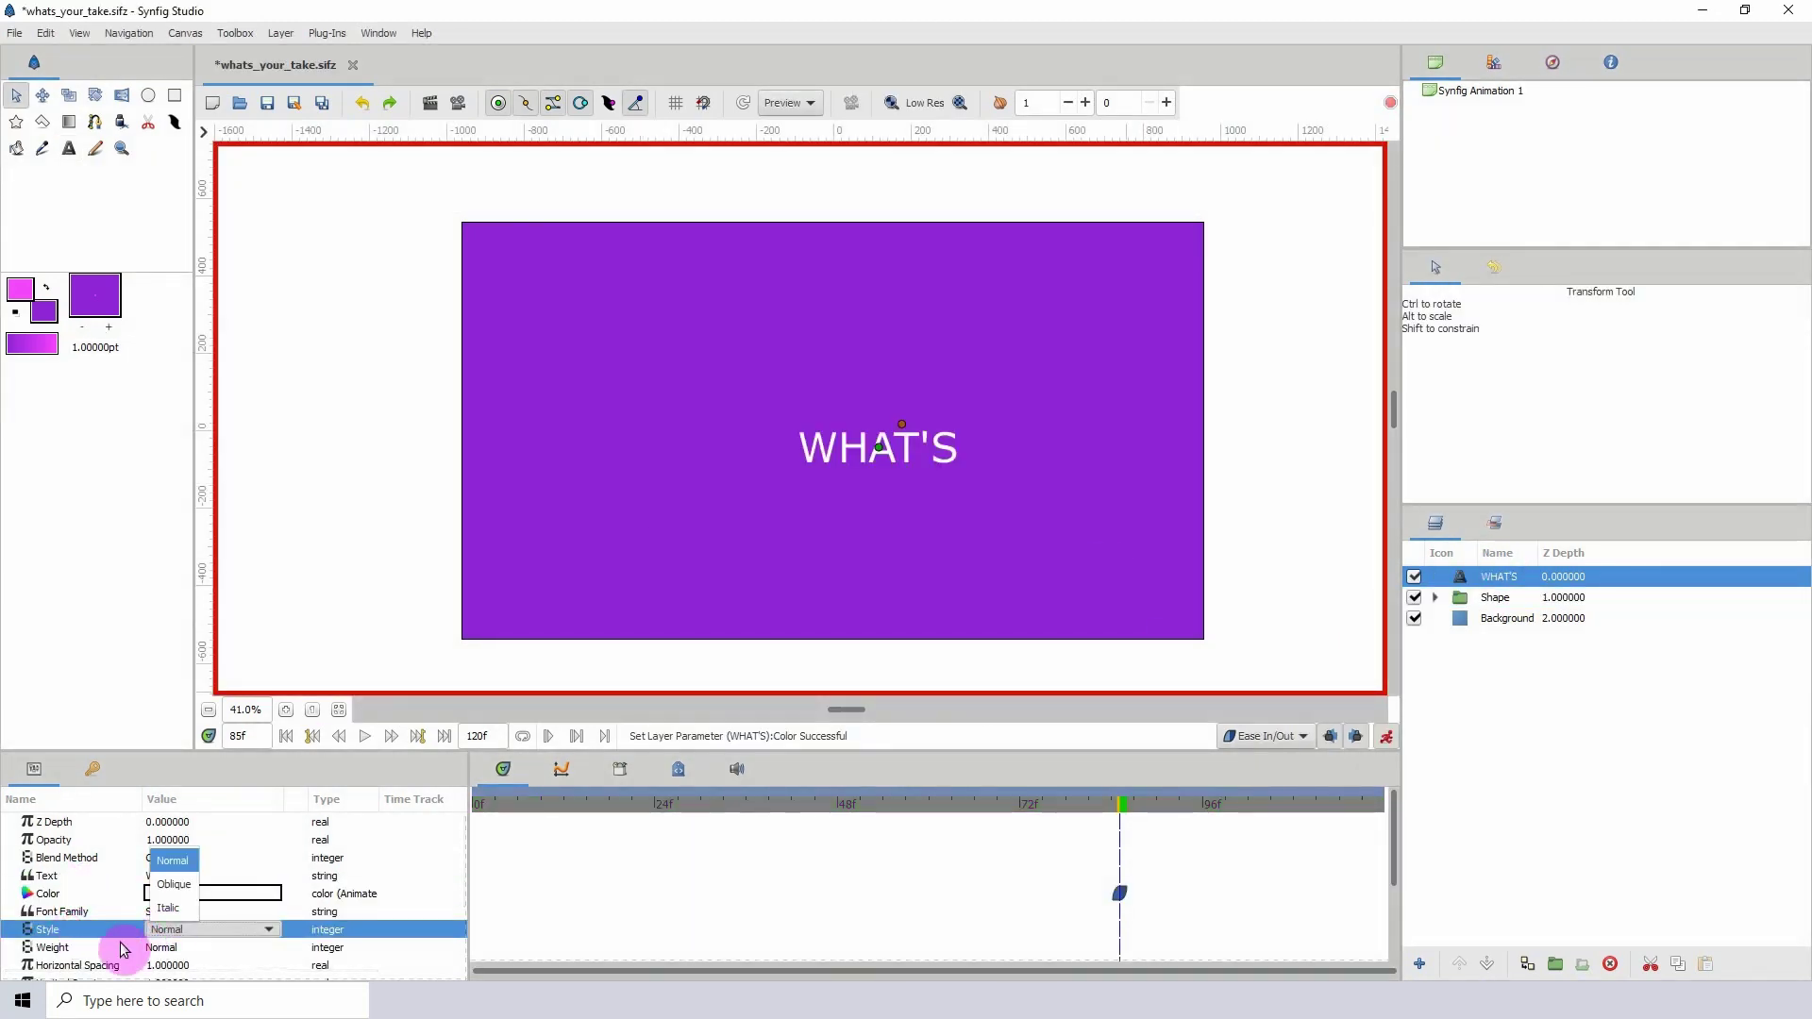
click(174, 930)
scroll(404, 943, down, 3)
- Turn off animation mode and remove the text's colour and weight waypoints at frame 85
click(1389, 742)
right_click(1119, 898)
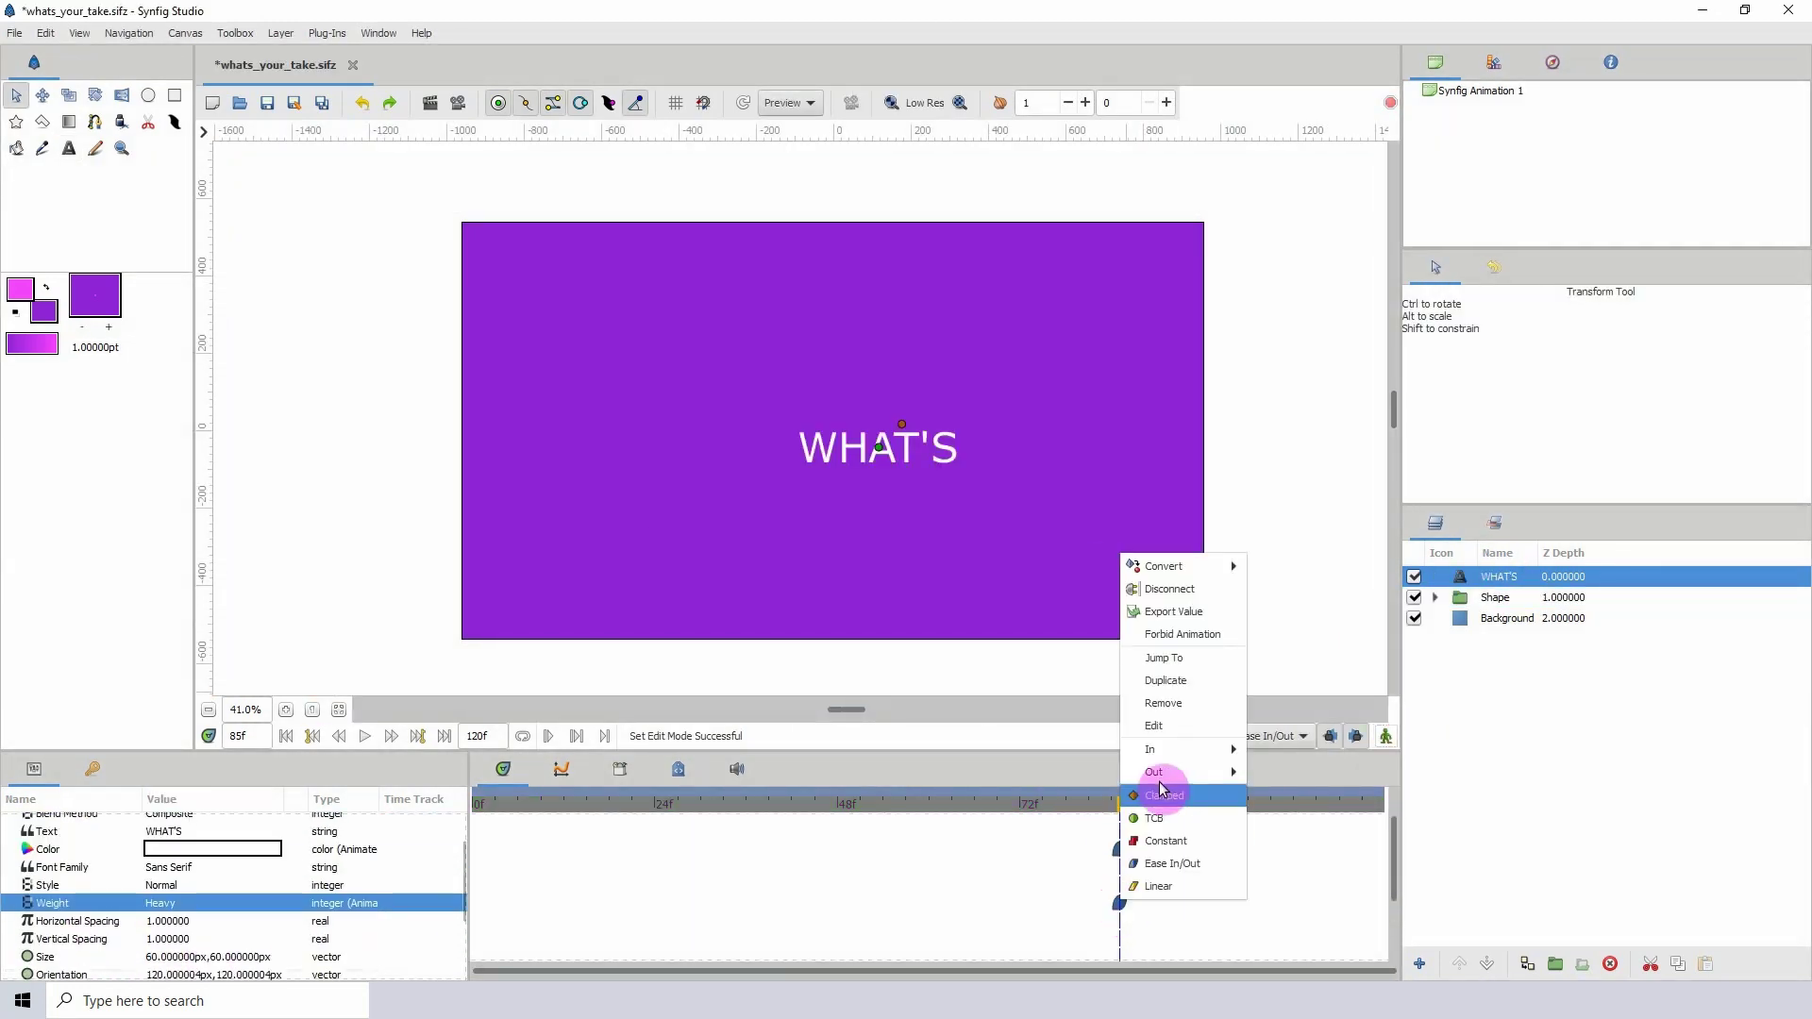
click(1166, 701)
right_click(1119, 882)
click(1169, 688)
- Set the "WHAT'S" text's font family to arial and its weight to Bold
click(78, 920)
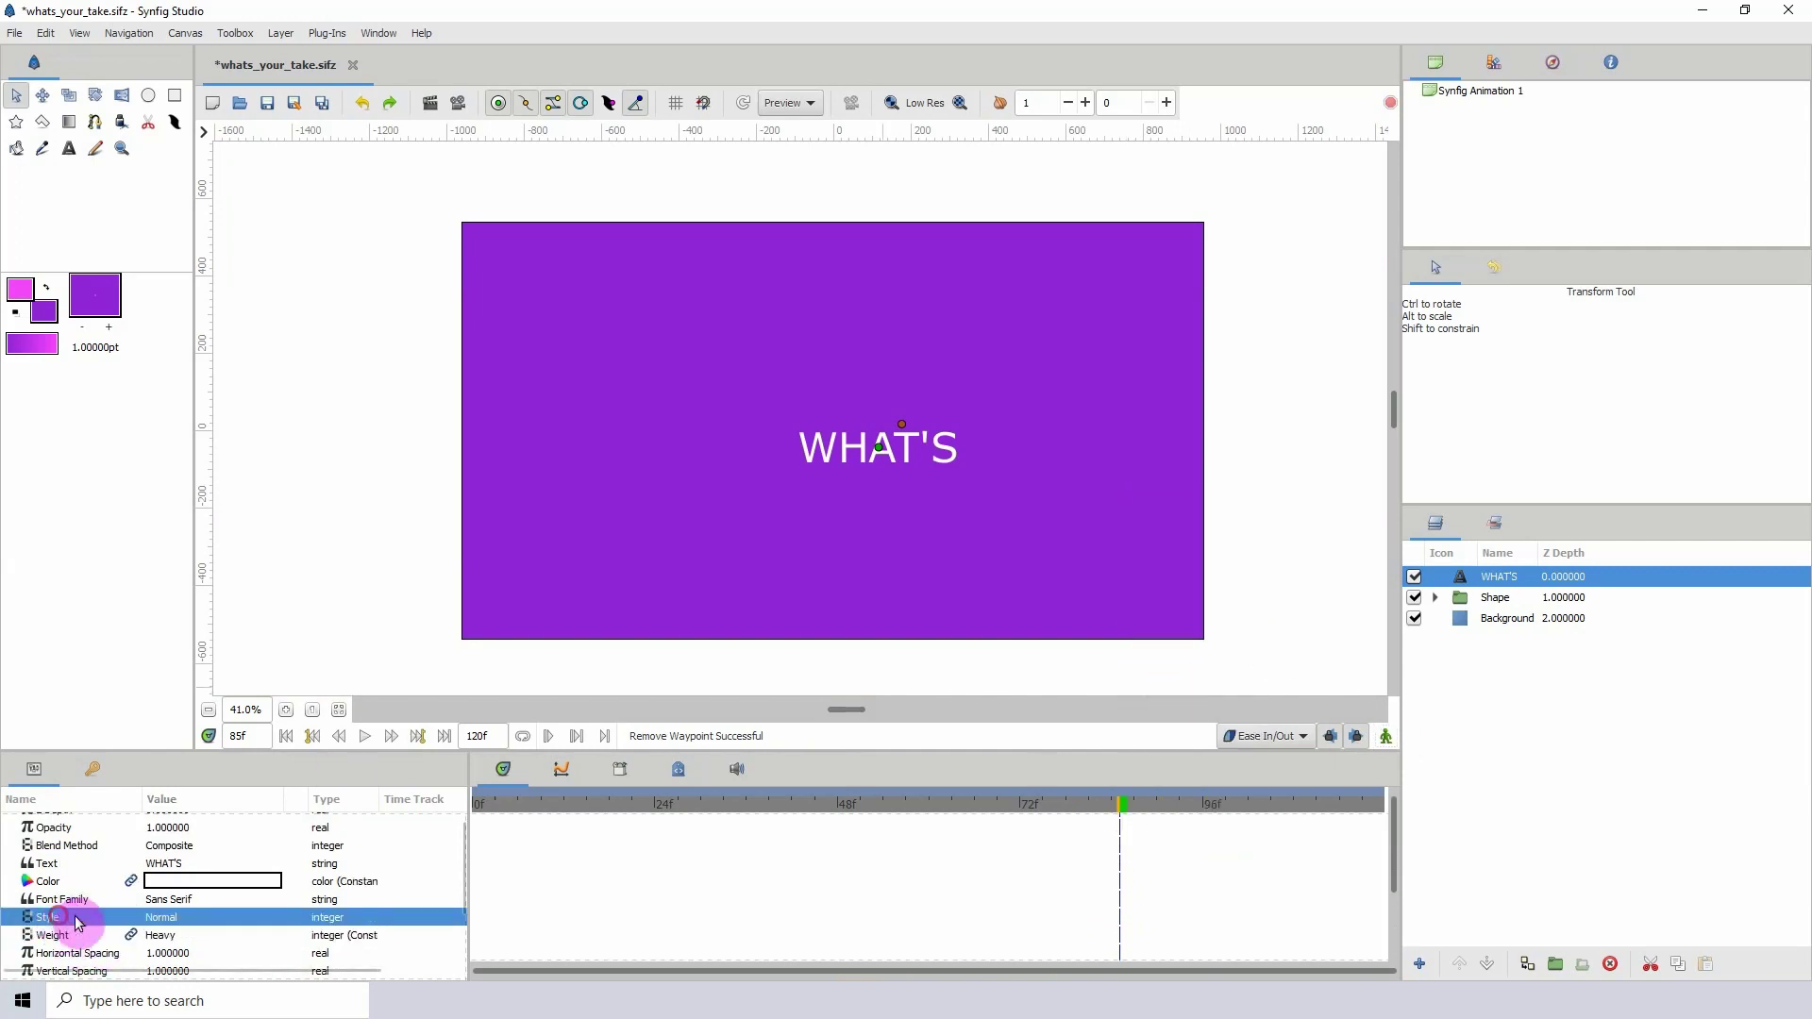
click(176, 901)
text(arial)
key(Return)
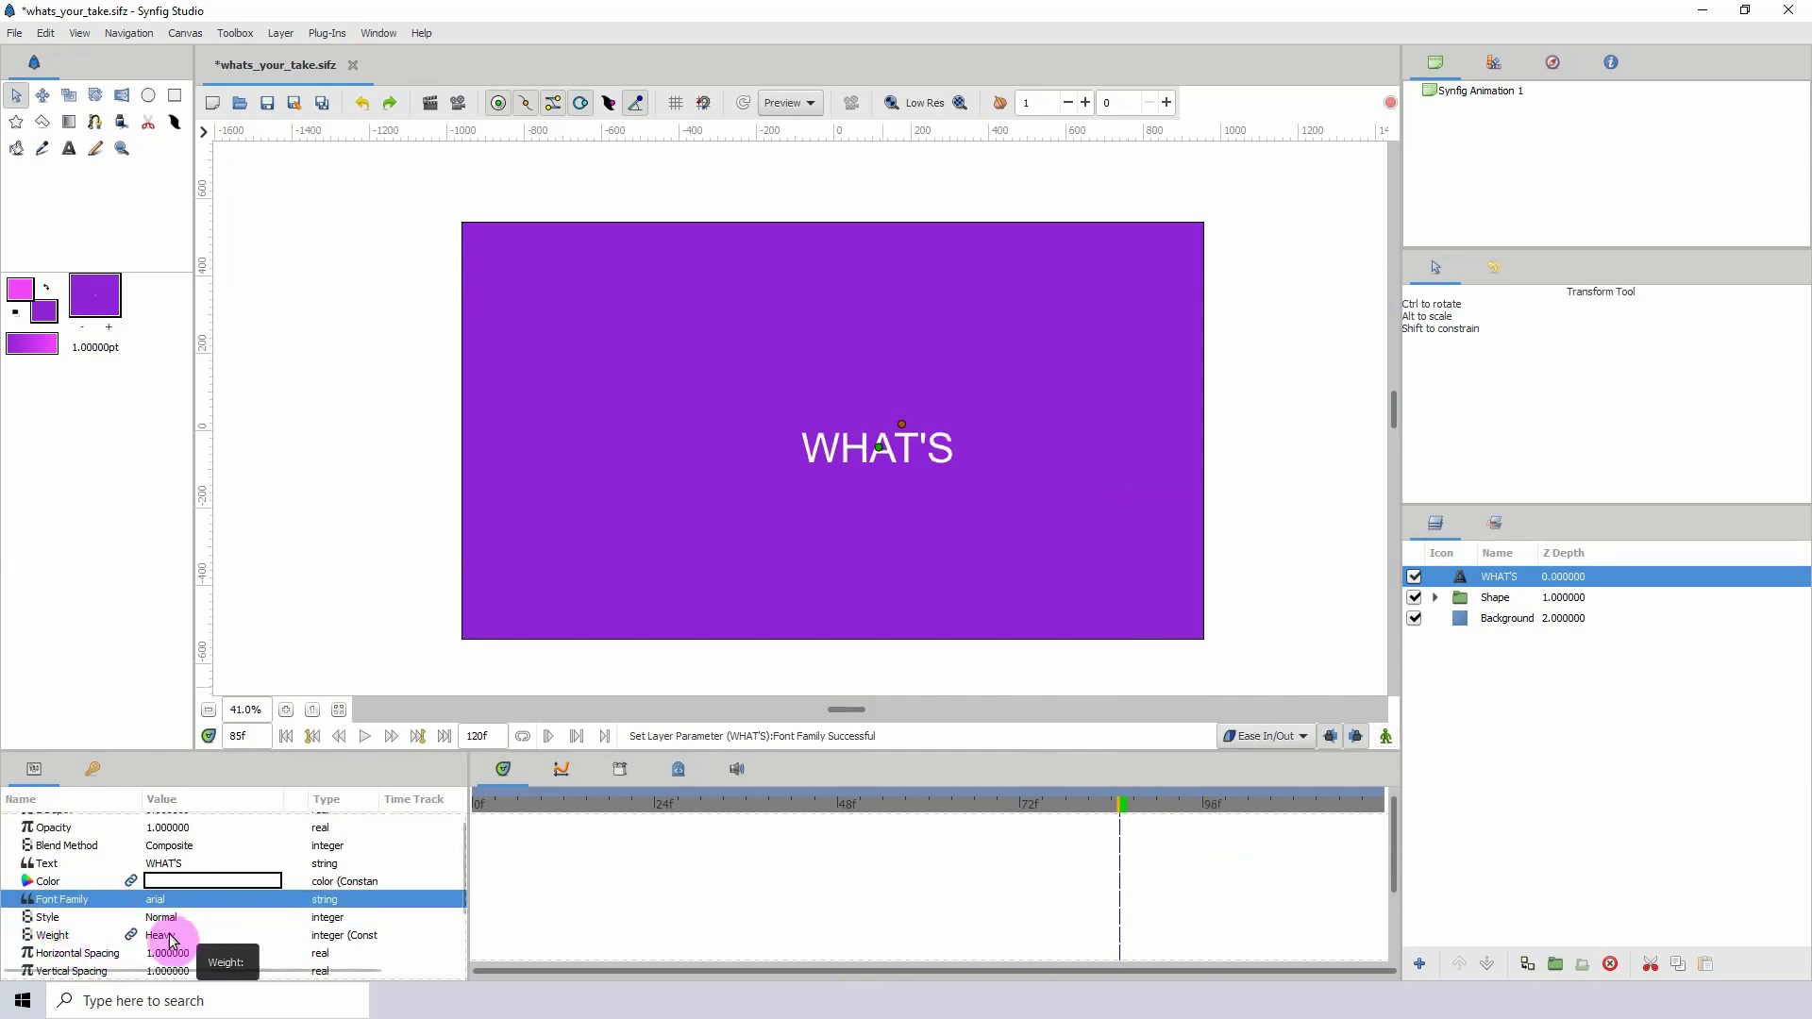
click(159, 920)
click(168, 847)
click(161, 936)
click(170, 864)
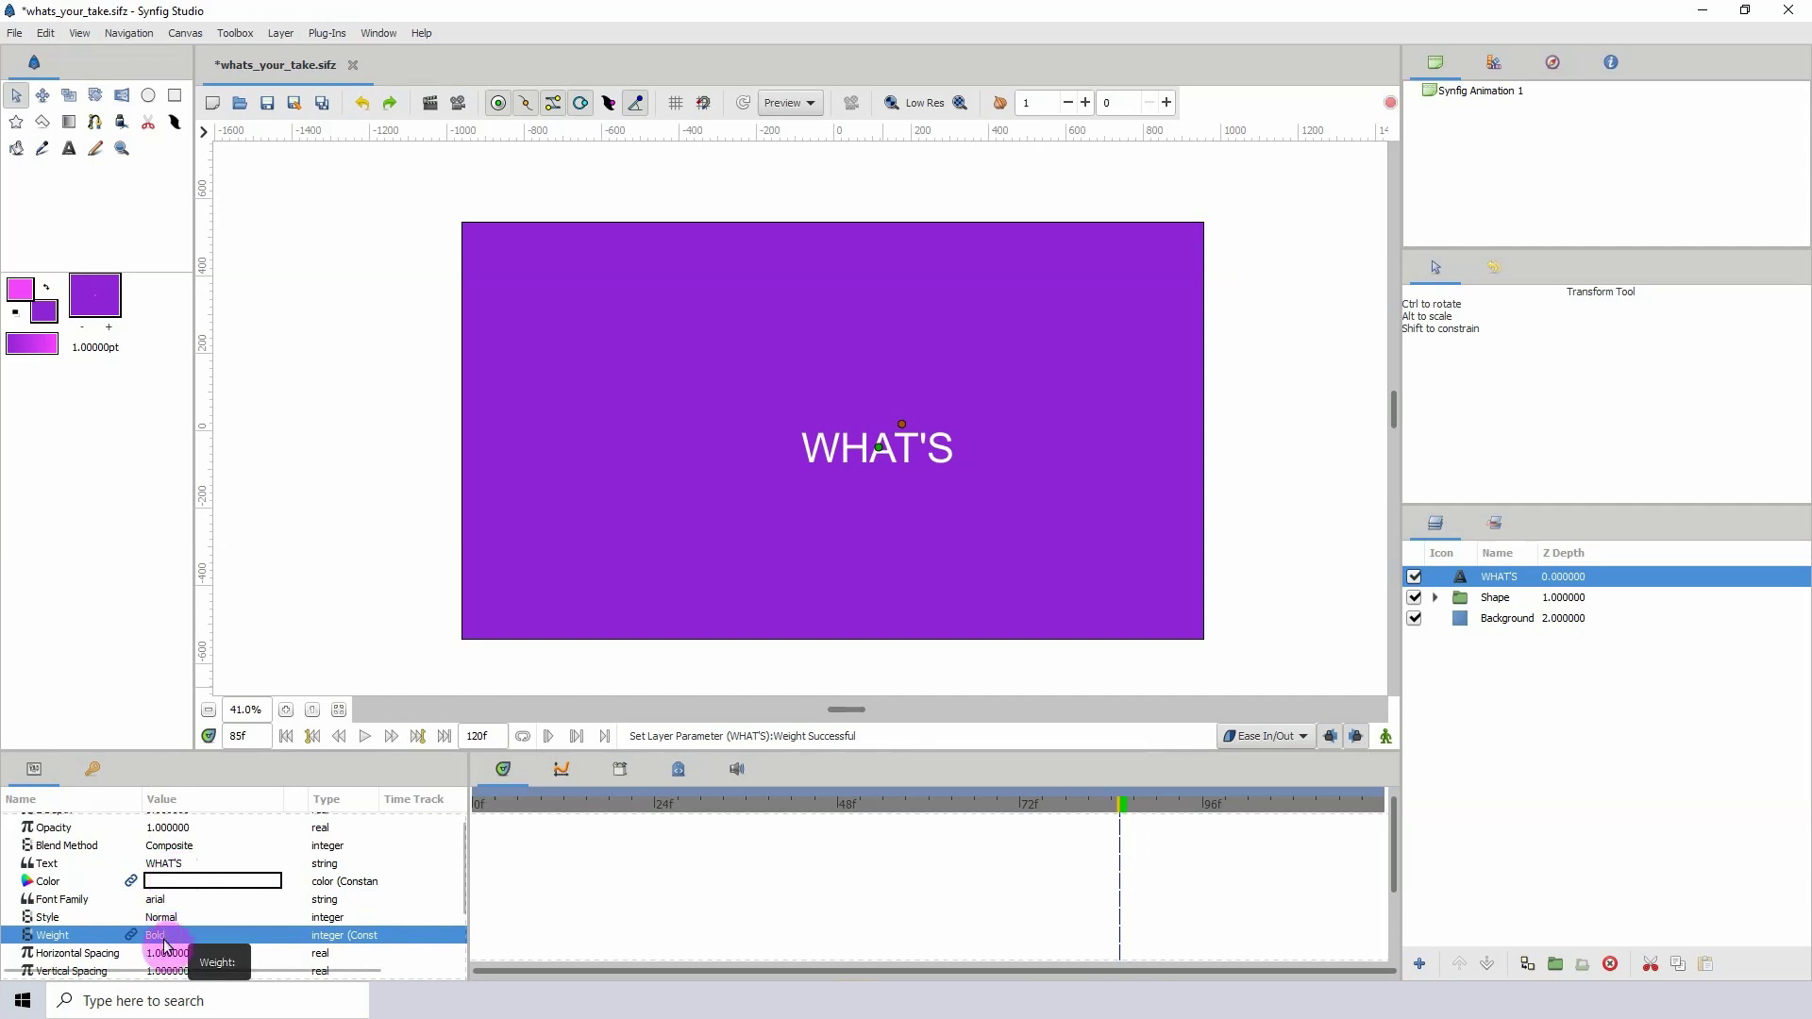
- Delete the "WHAT'S" text layer and set the Text tool's font family to arial heavy
click(1610, 963)
click(68, 148)
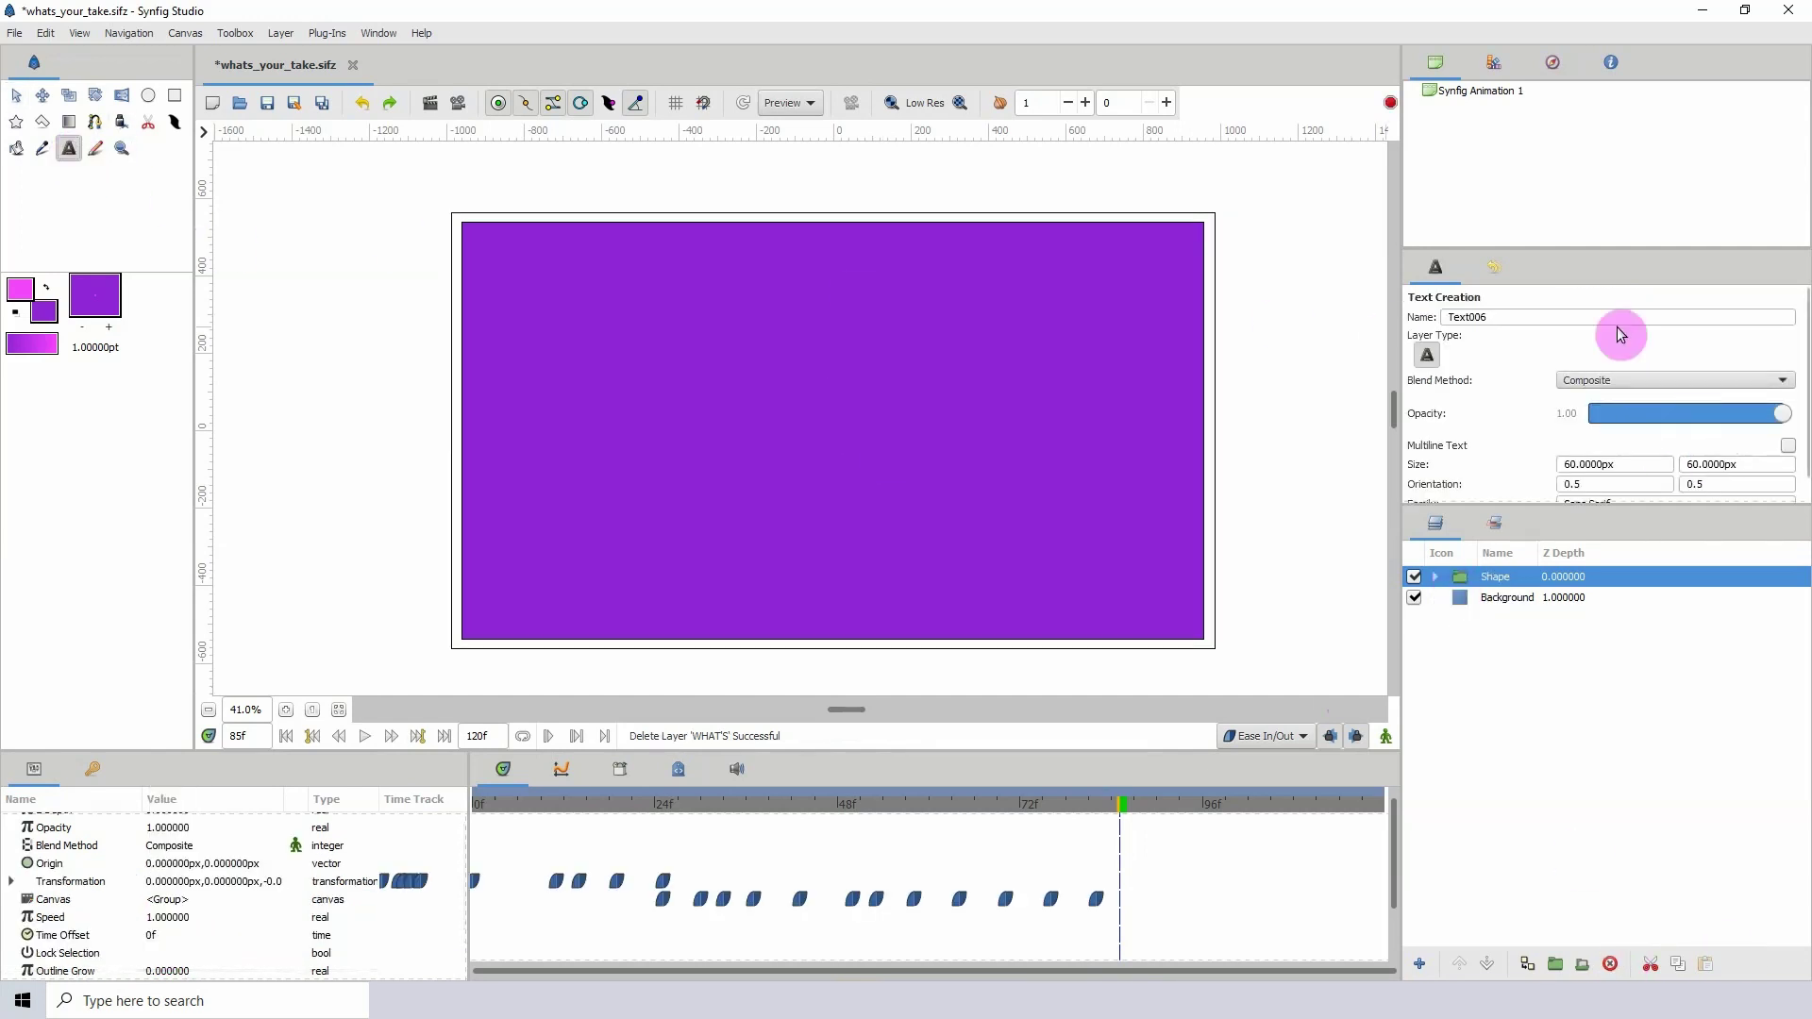
drag(1594, 511, 1590, 604)
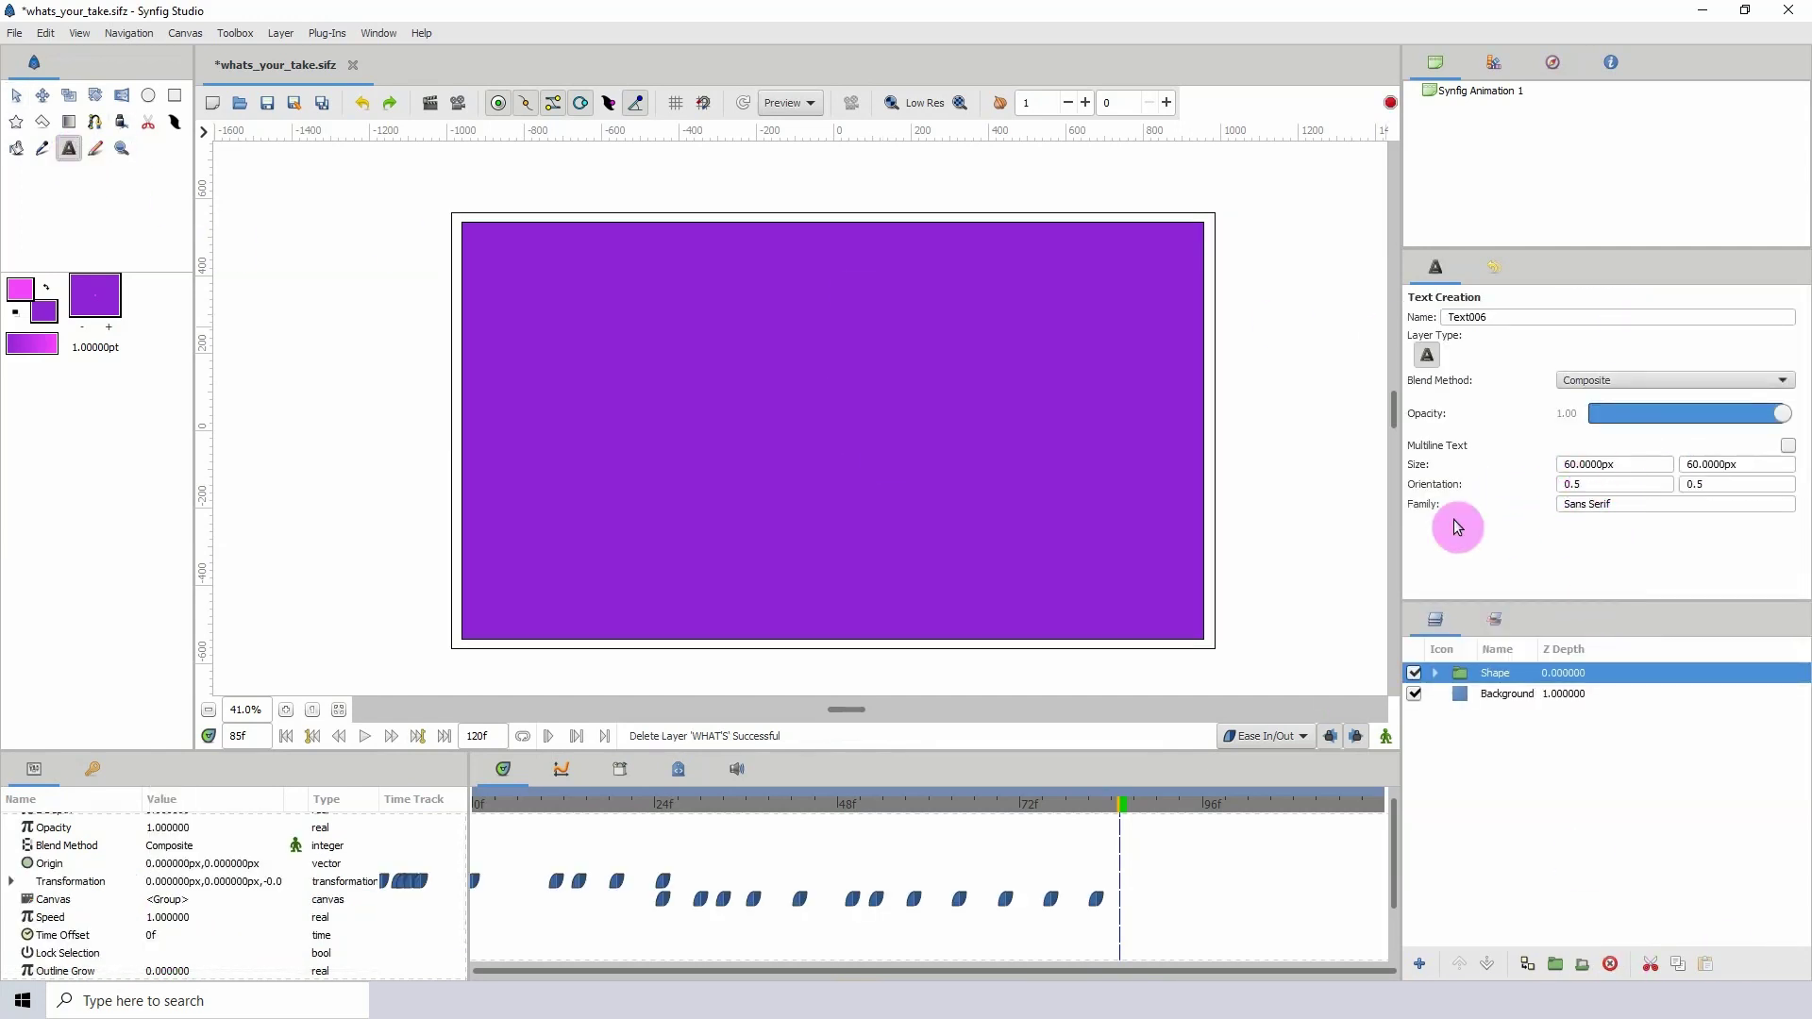
triple_click(1637, 508)
text(arial)
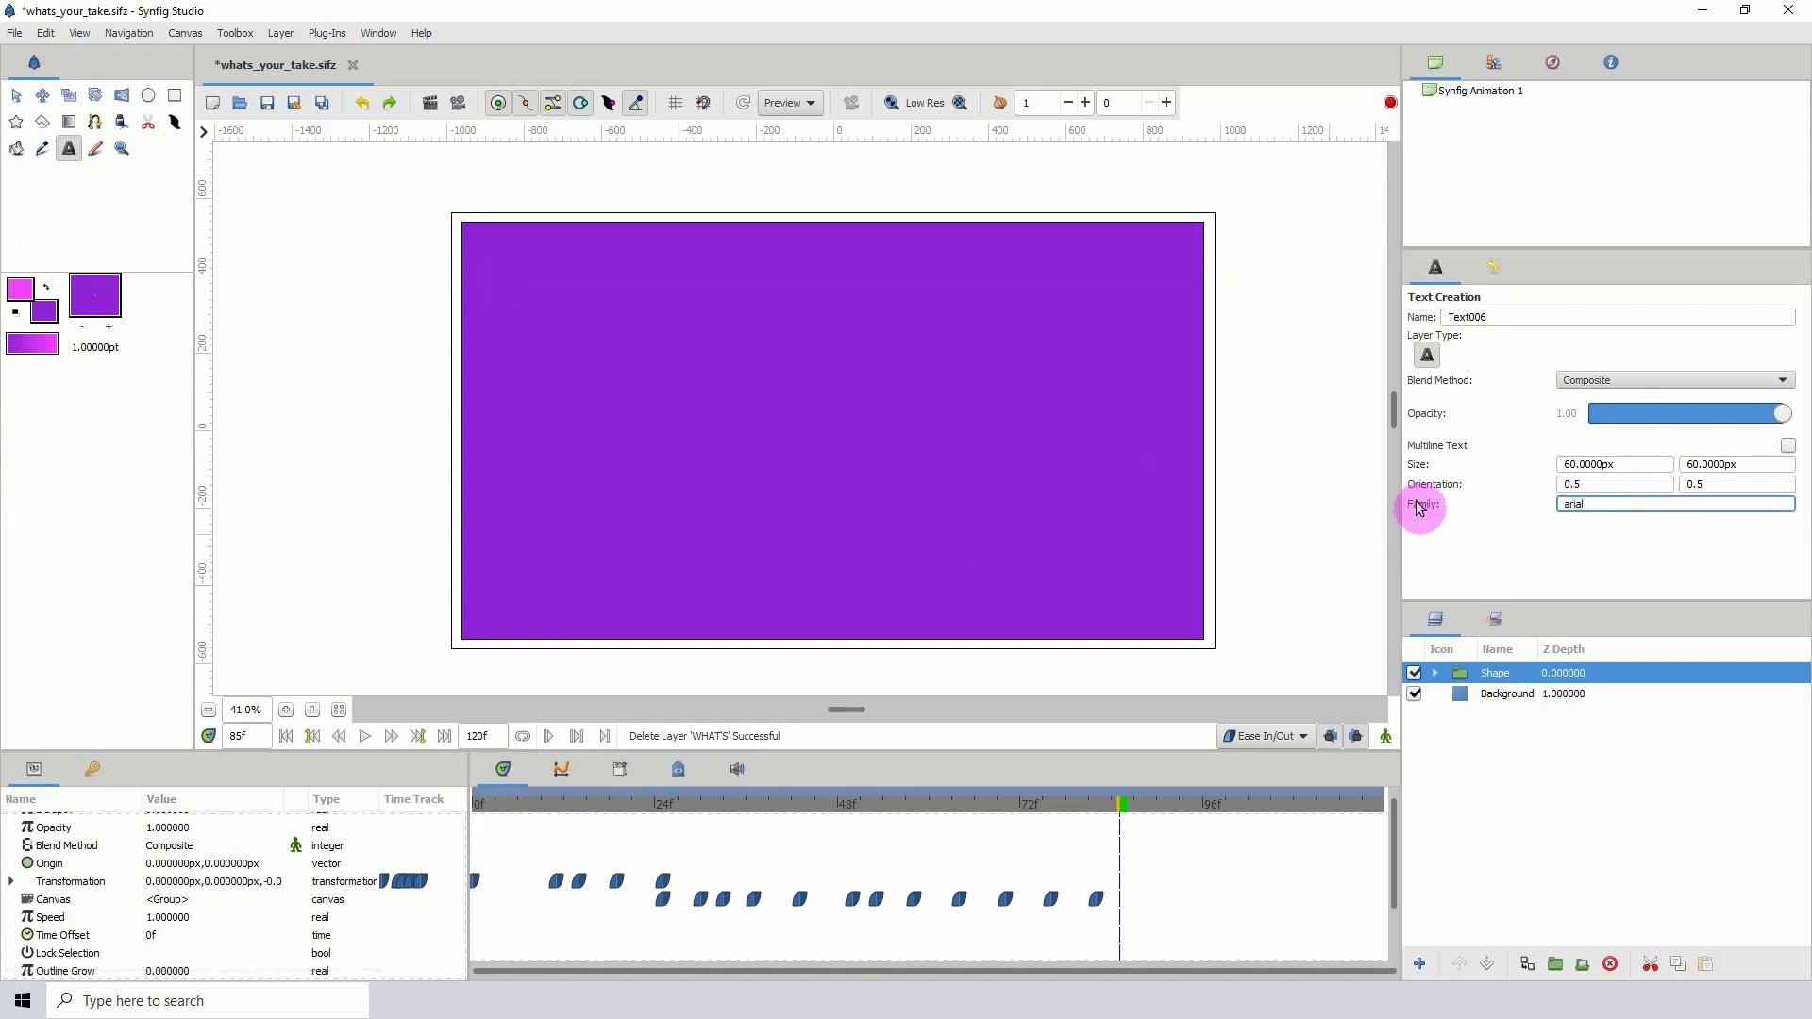
text( heavy)
- Place a new "WHAT'S" text layer slightly up and left of the canvas centre
click(760, 409)
text(WHAT'S)
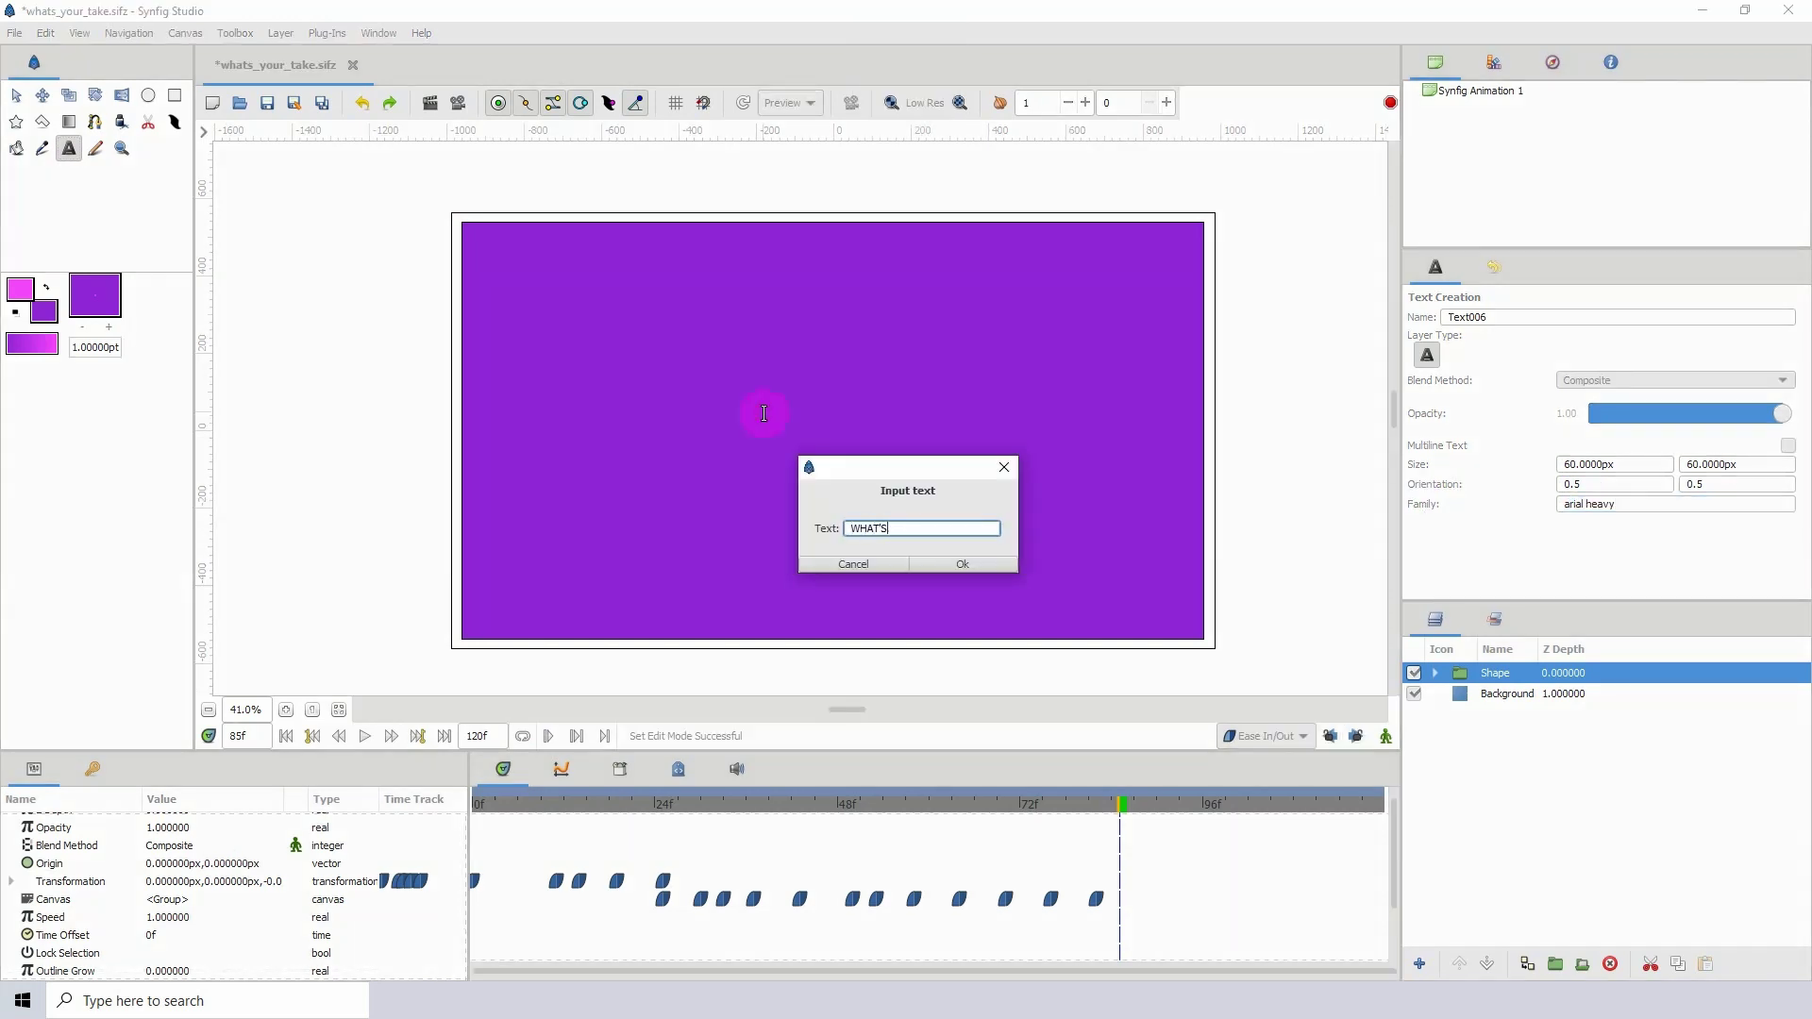
click(975, 558)
click(1599, 674)
- Set the new text layer's weight to Heavy and its colour to white
scroll(283, 897, down, 1)
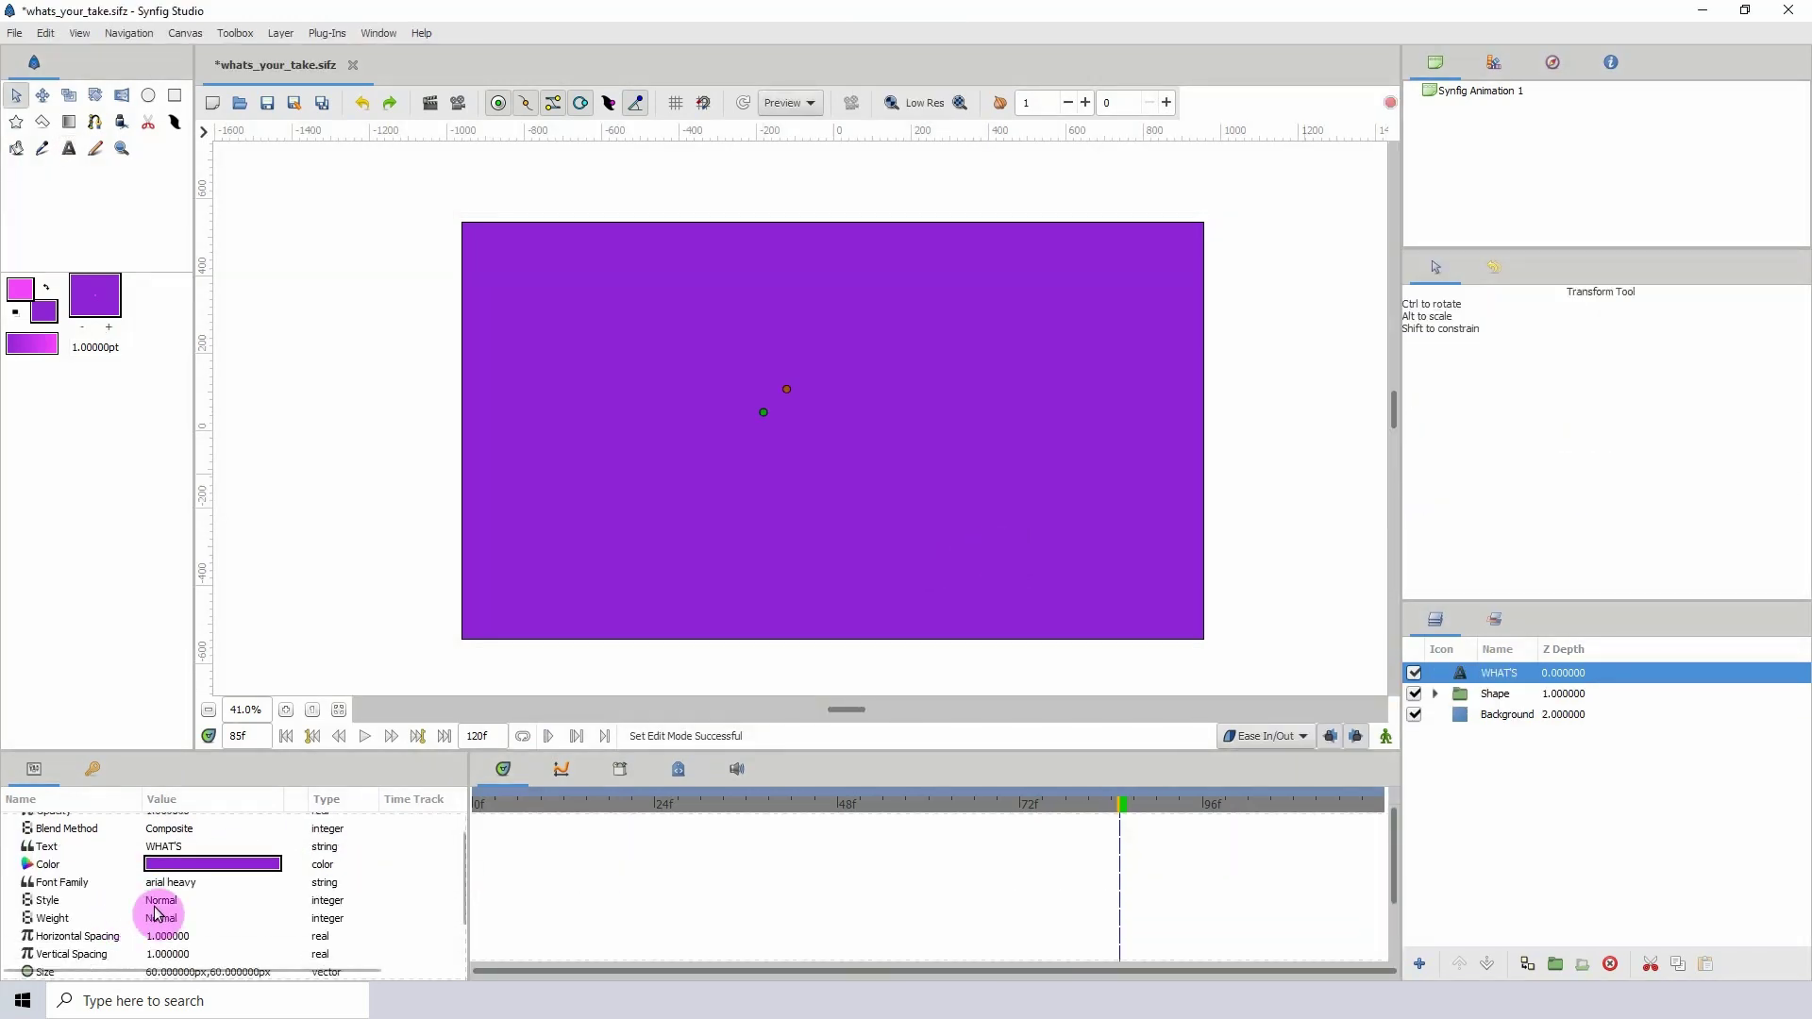
click(163, 917)
click(168, 937)
click(196, 863)
drag(748, 501, 647, 473)
click(1123, 670)
- Change the "WHAT'S" text's font family to arial bold
click(212, 883)
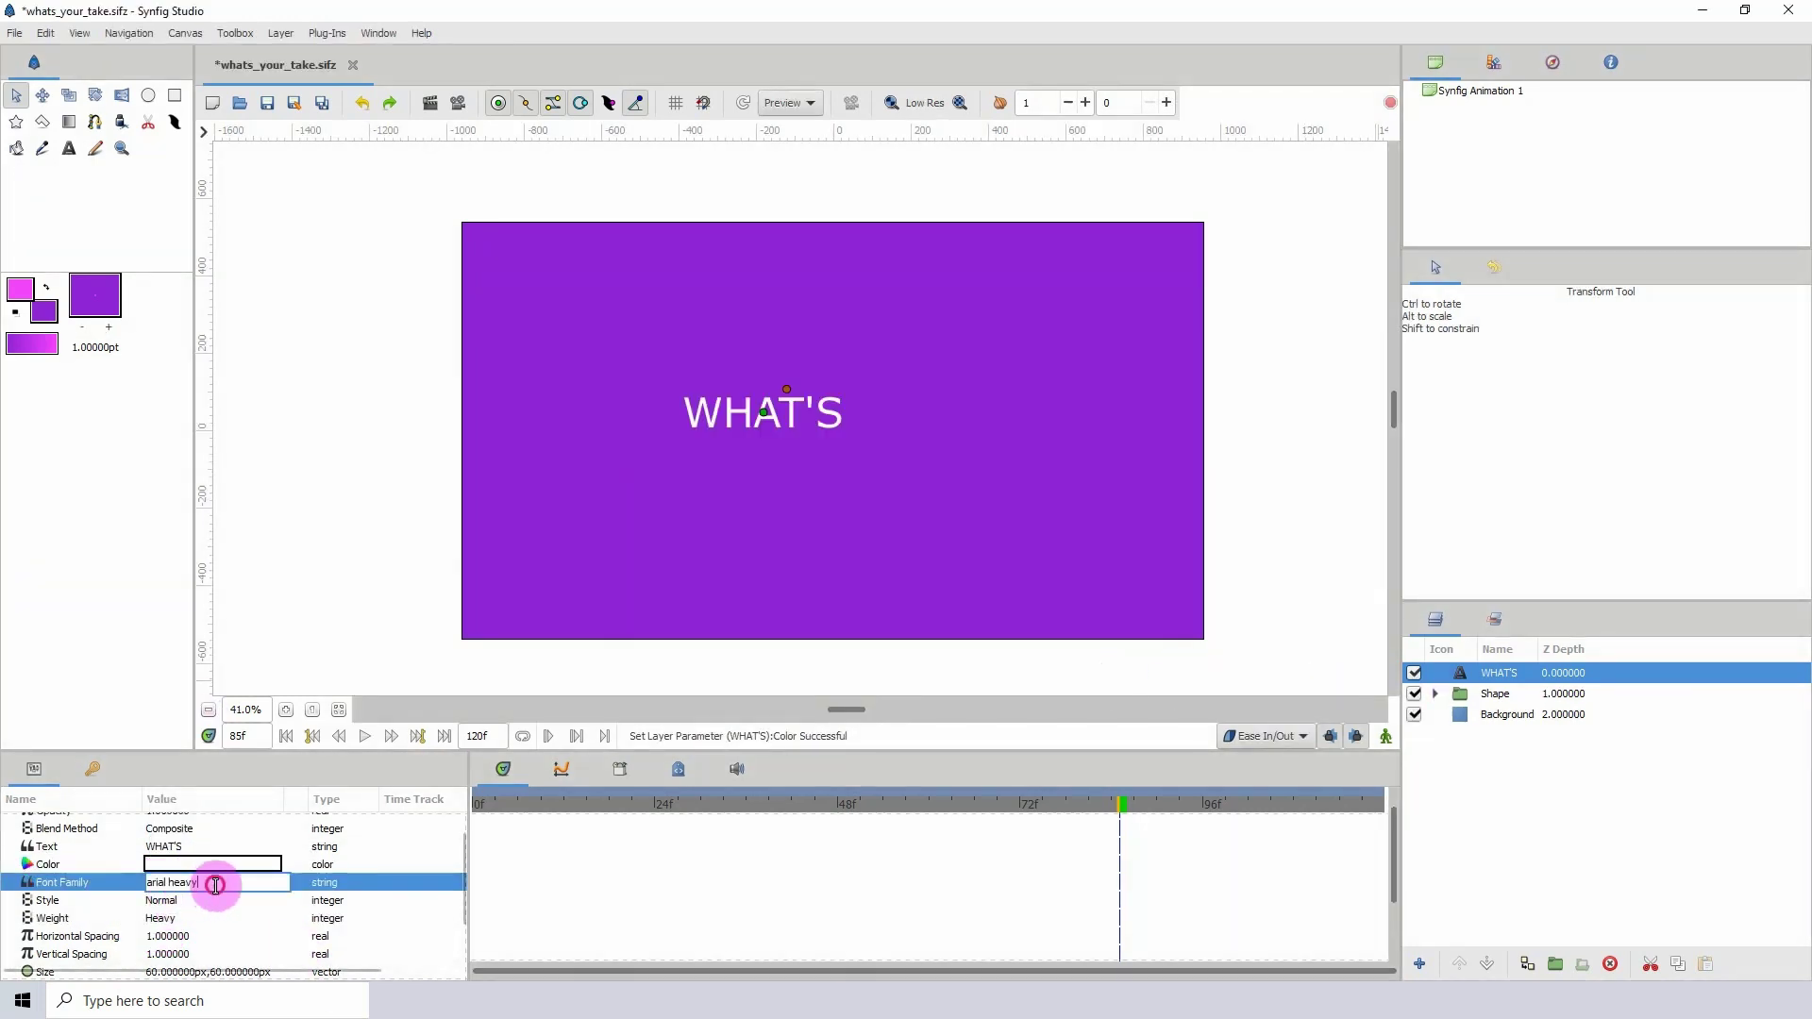
key(BackSpace)
key(BackSpace)
key(BackSpace)
key(BackSpace)
key(BackSpace)
key(Caps_Lock)
text(bold)
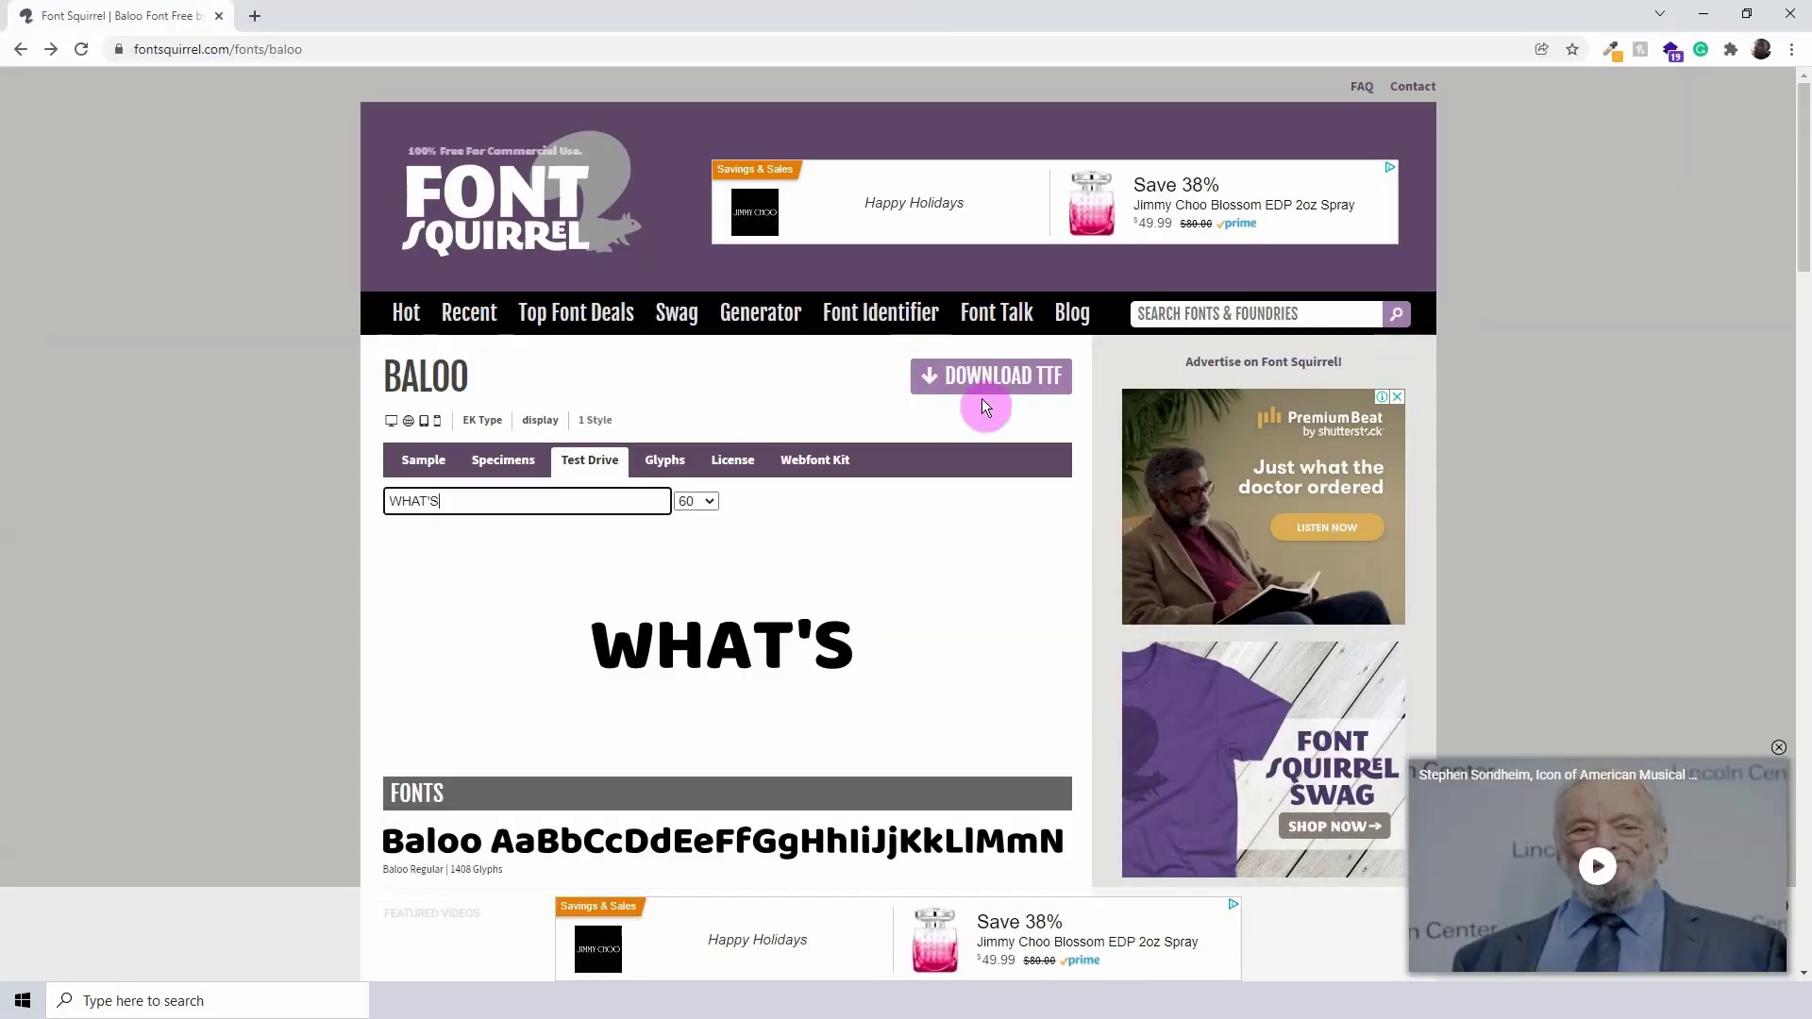
- In the browser, download the Baloo TTF font from Font Squirrel
click(982, 404)
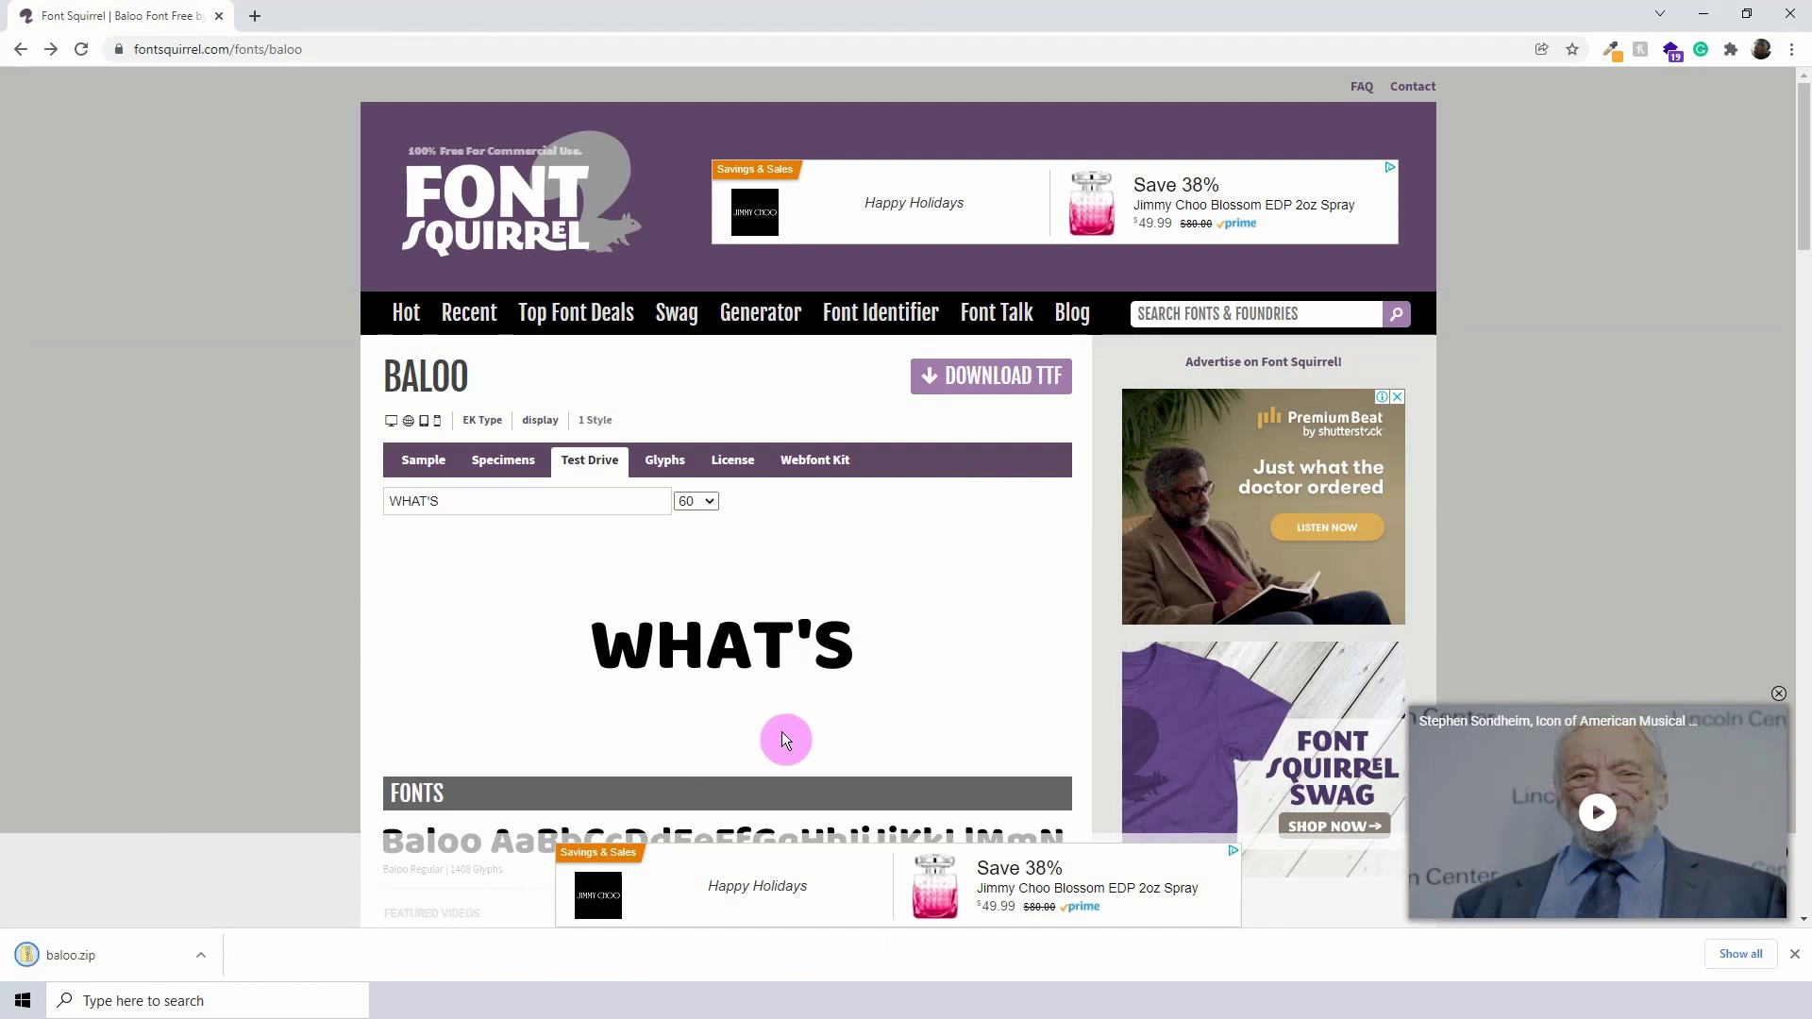
click(356, 953)
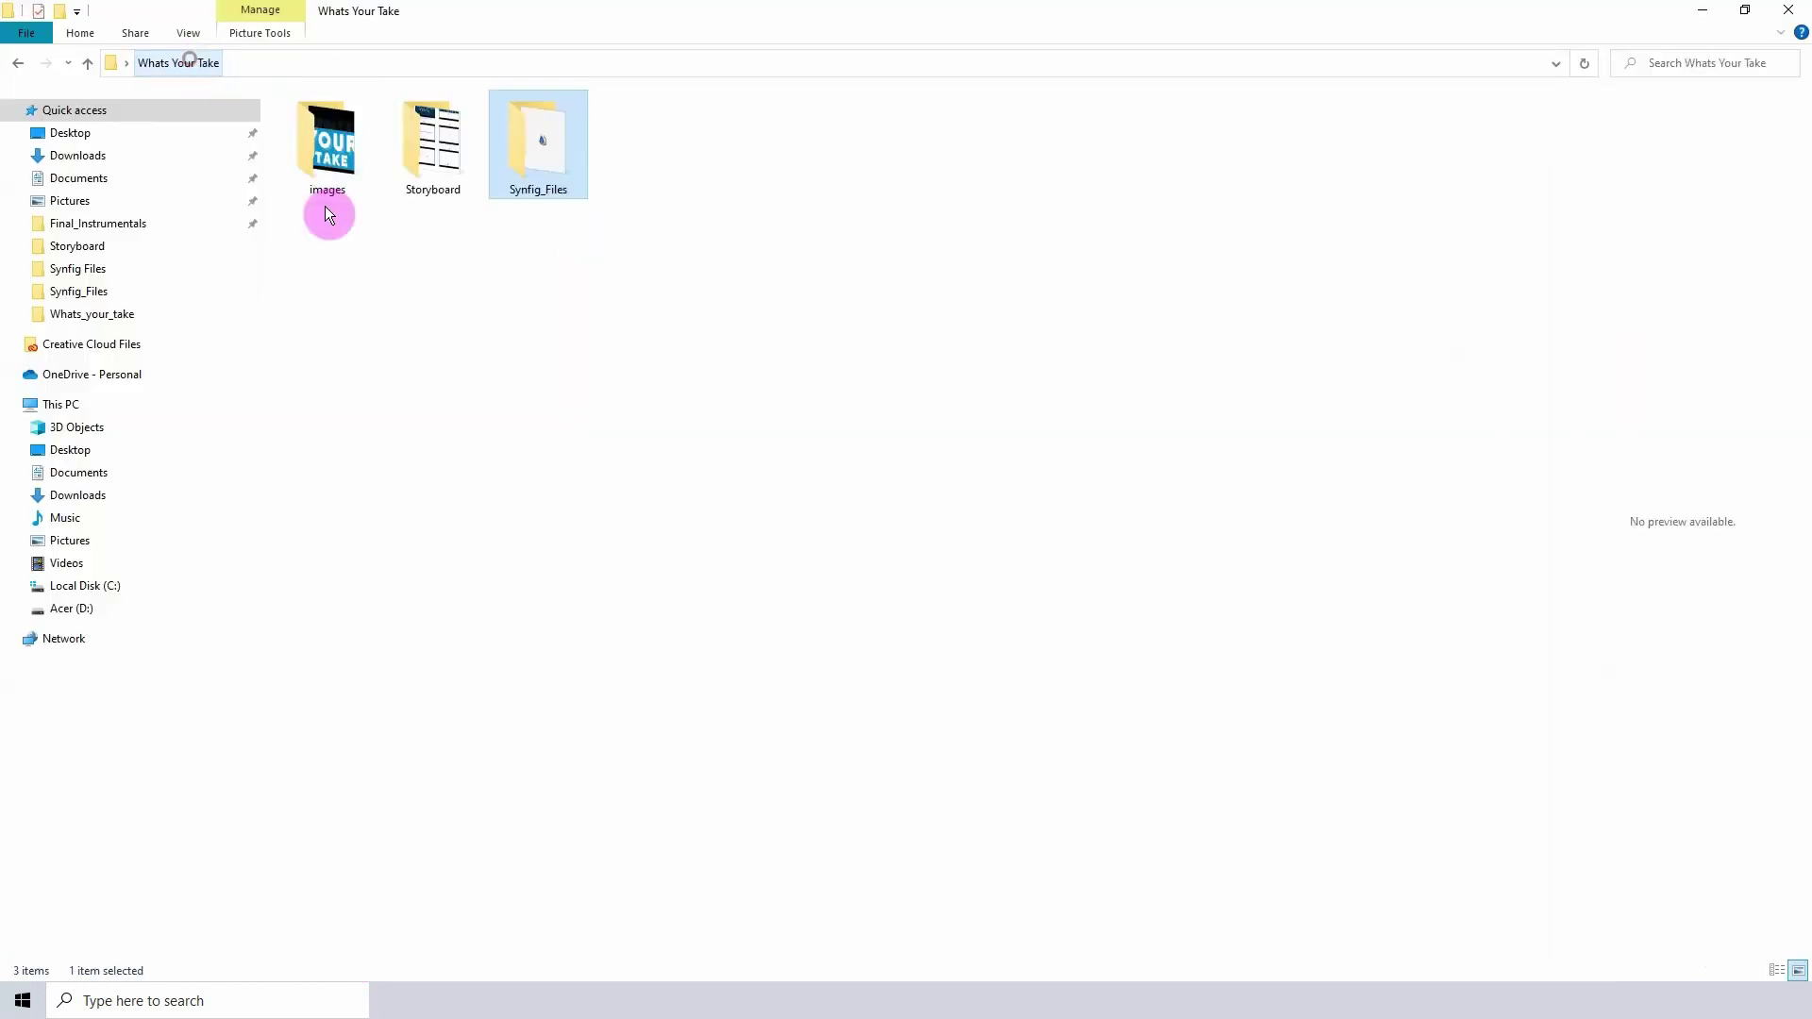
- In File Explorer, create a folder named Font inside the Whats Your Take folder
right_click(497, 359)
mouse_move(594, 594)
click(771, 604)
text(FONT)
key(BackSpace)
key(BackSpace)
key(BackSpace)
key(Caps_Lock)
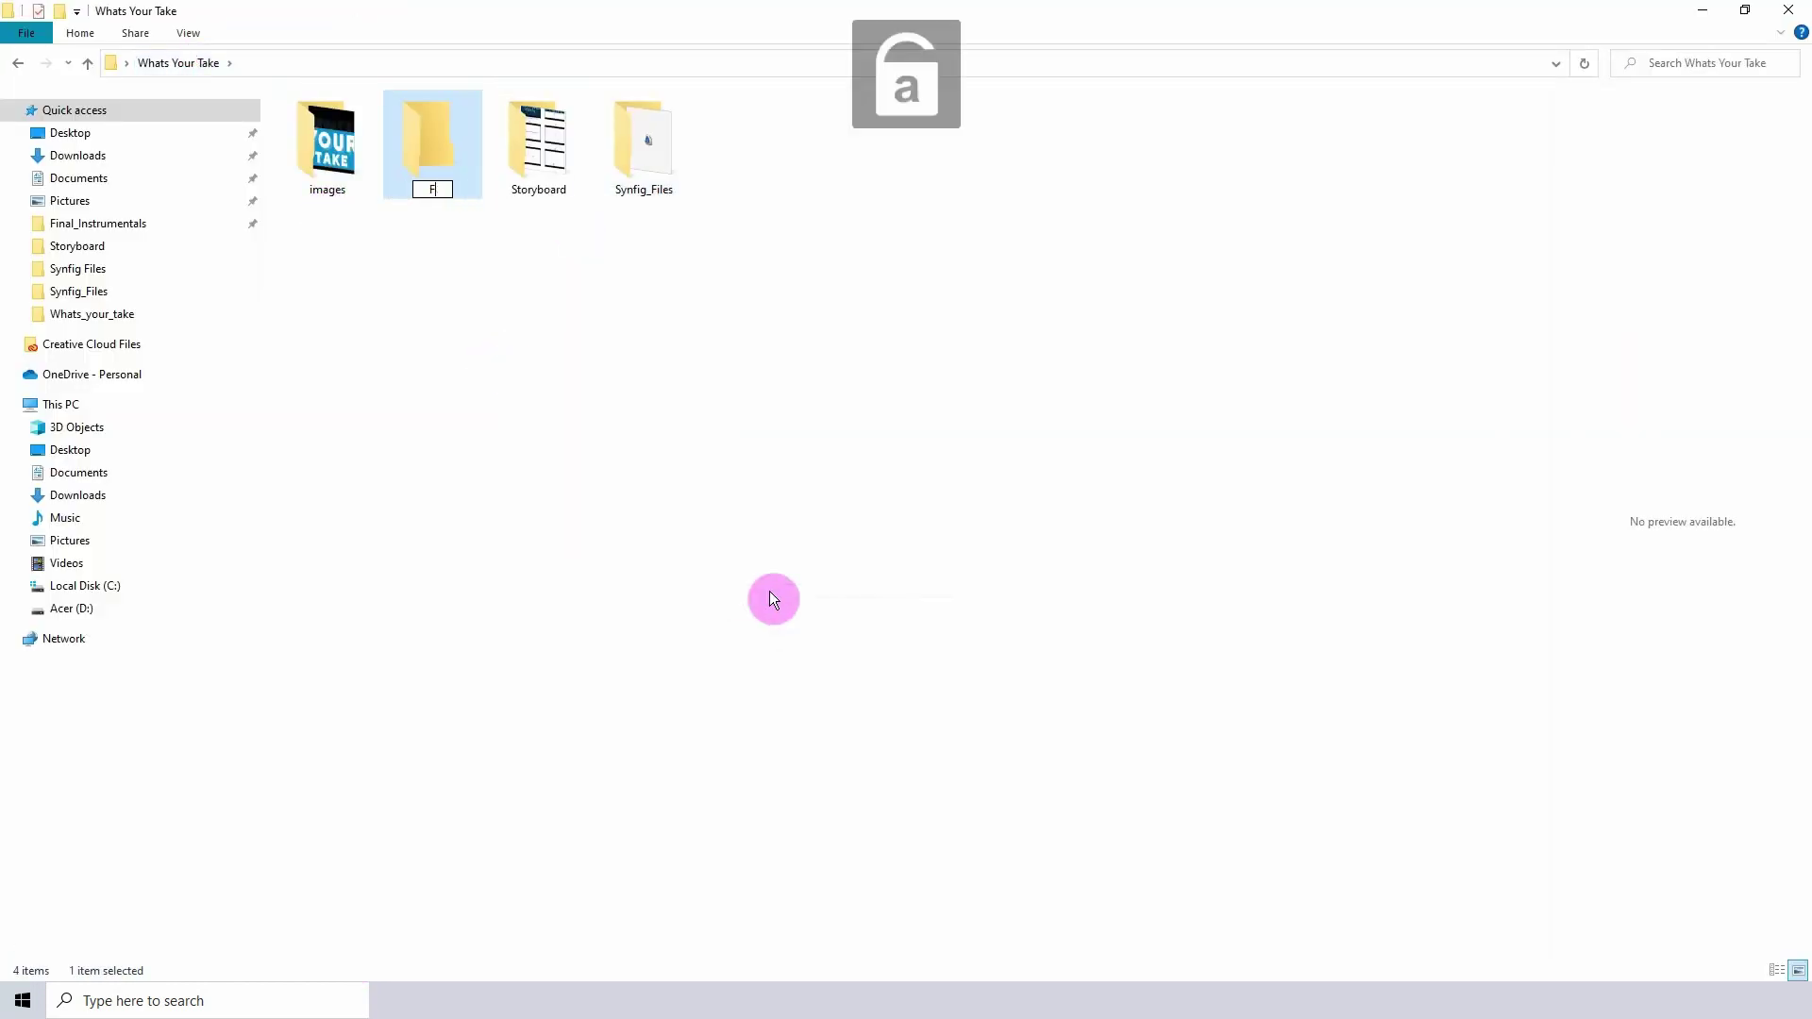
text(ont)
key(Return)
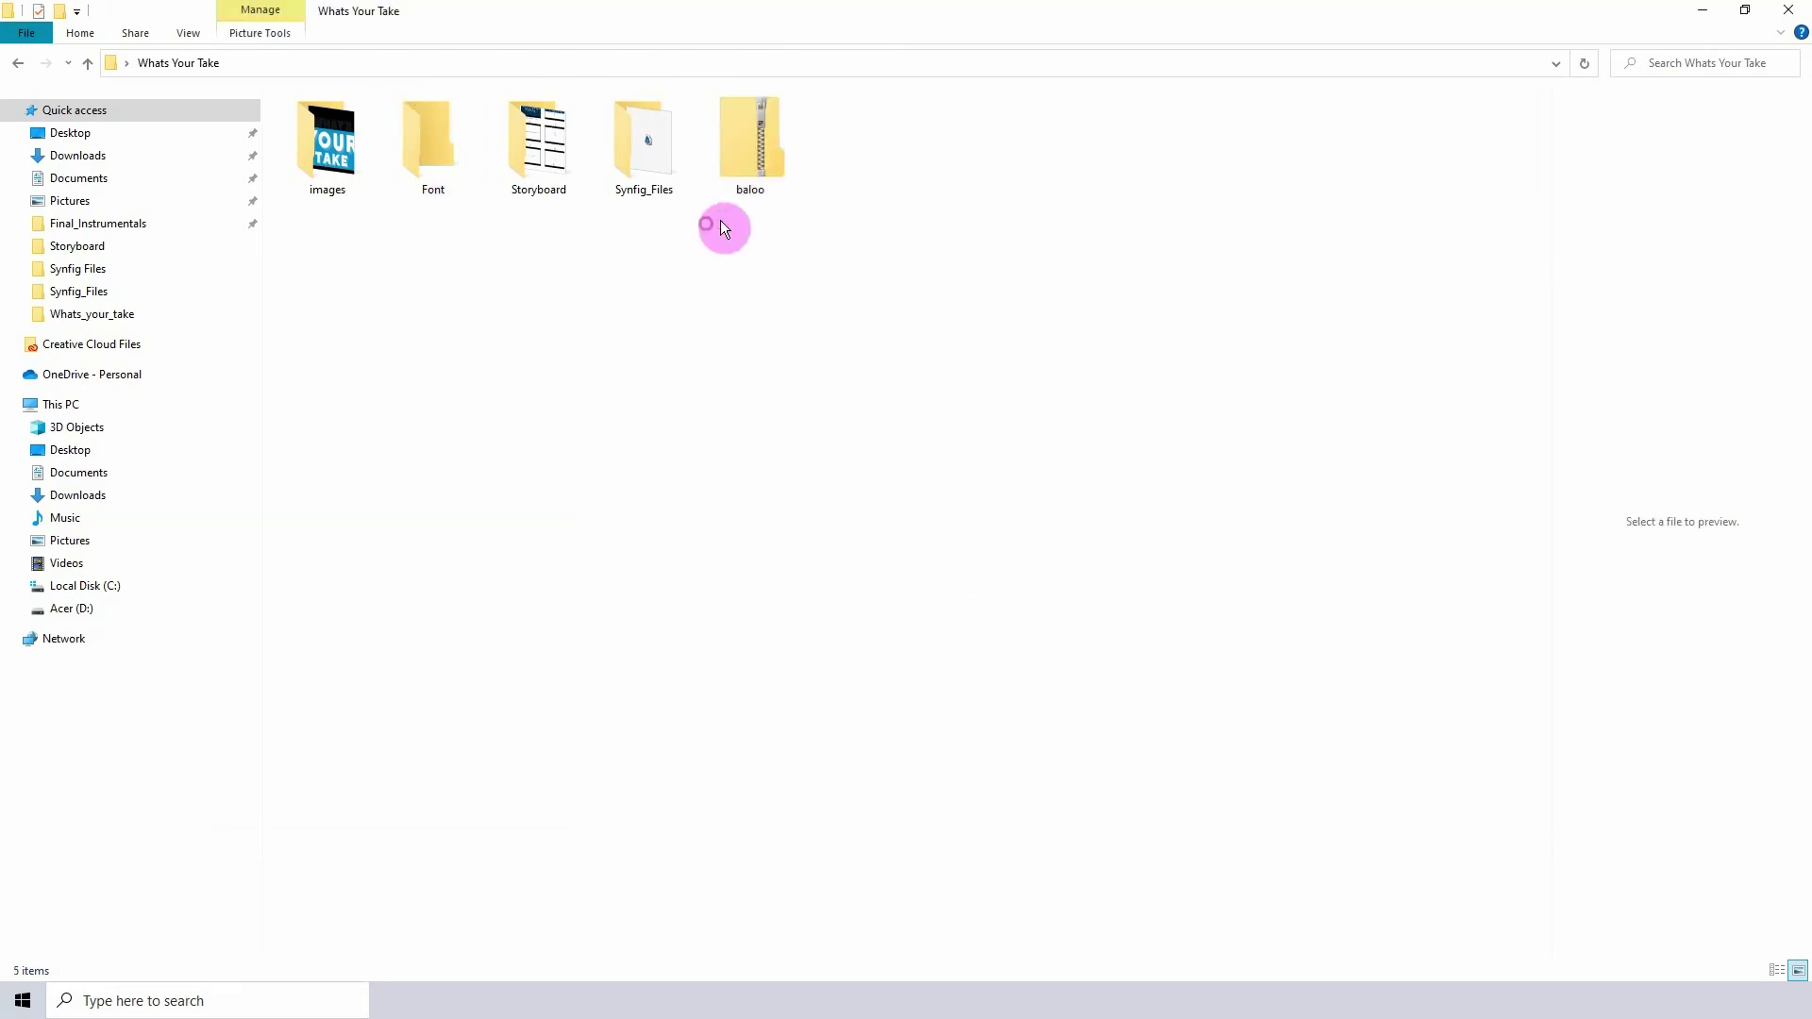
- Extract the baloo archive and move the Baloo-Regular font file into the Font folder
right_click(764, 148)
click(797, 273)
click(1068, 682)
drag(839, 131, 424, 190)
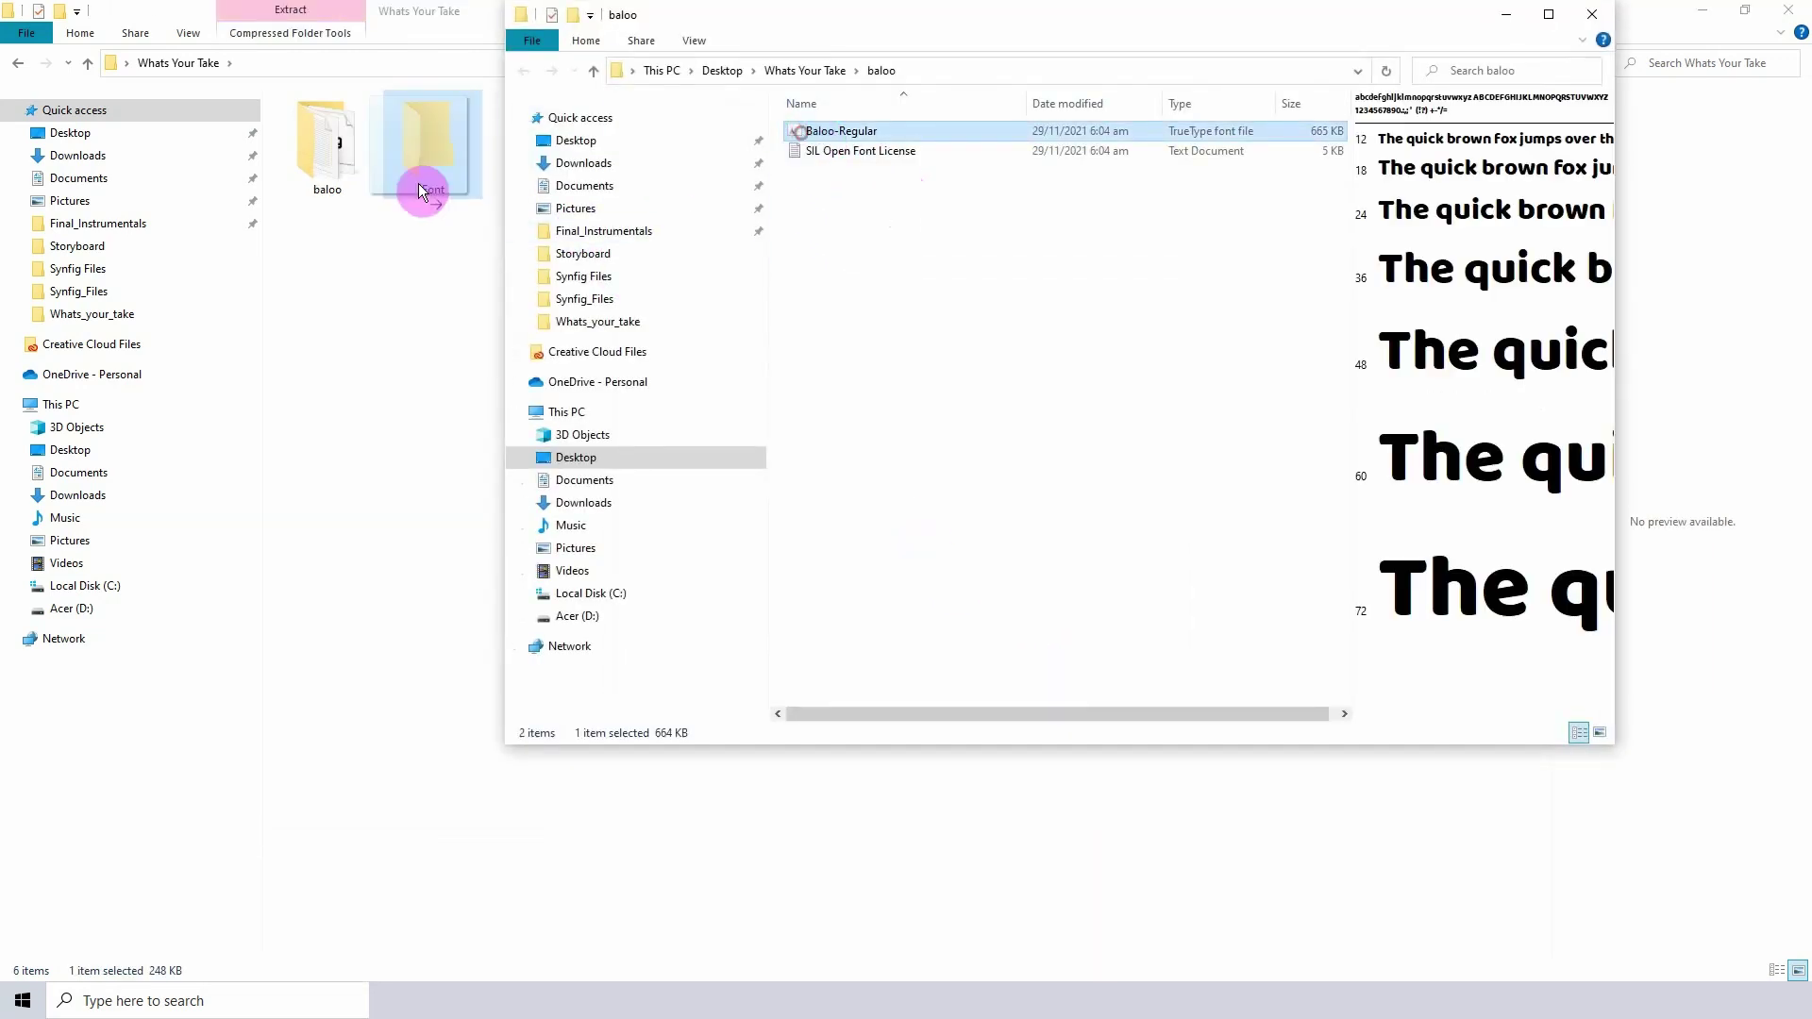
double_click(429, 156)
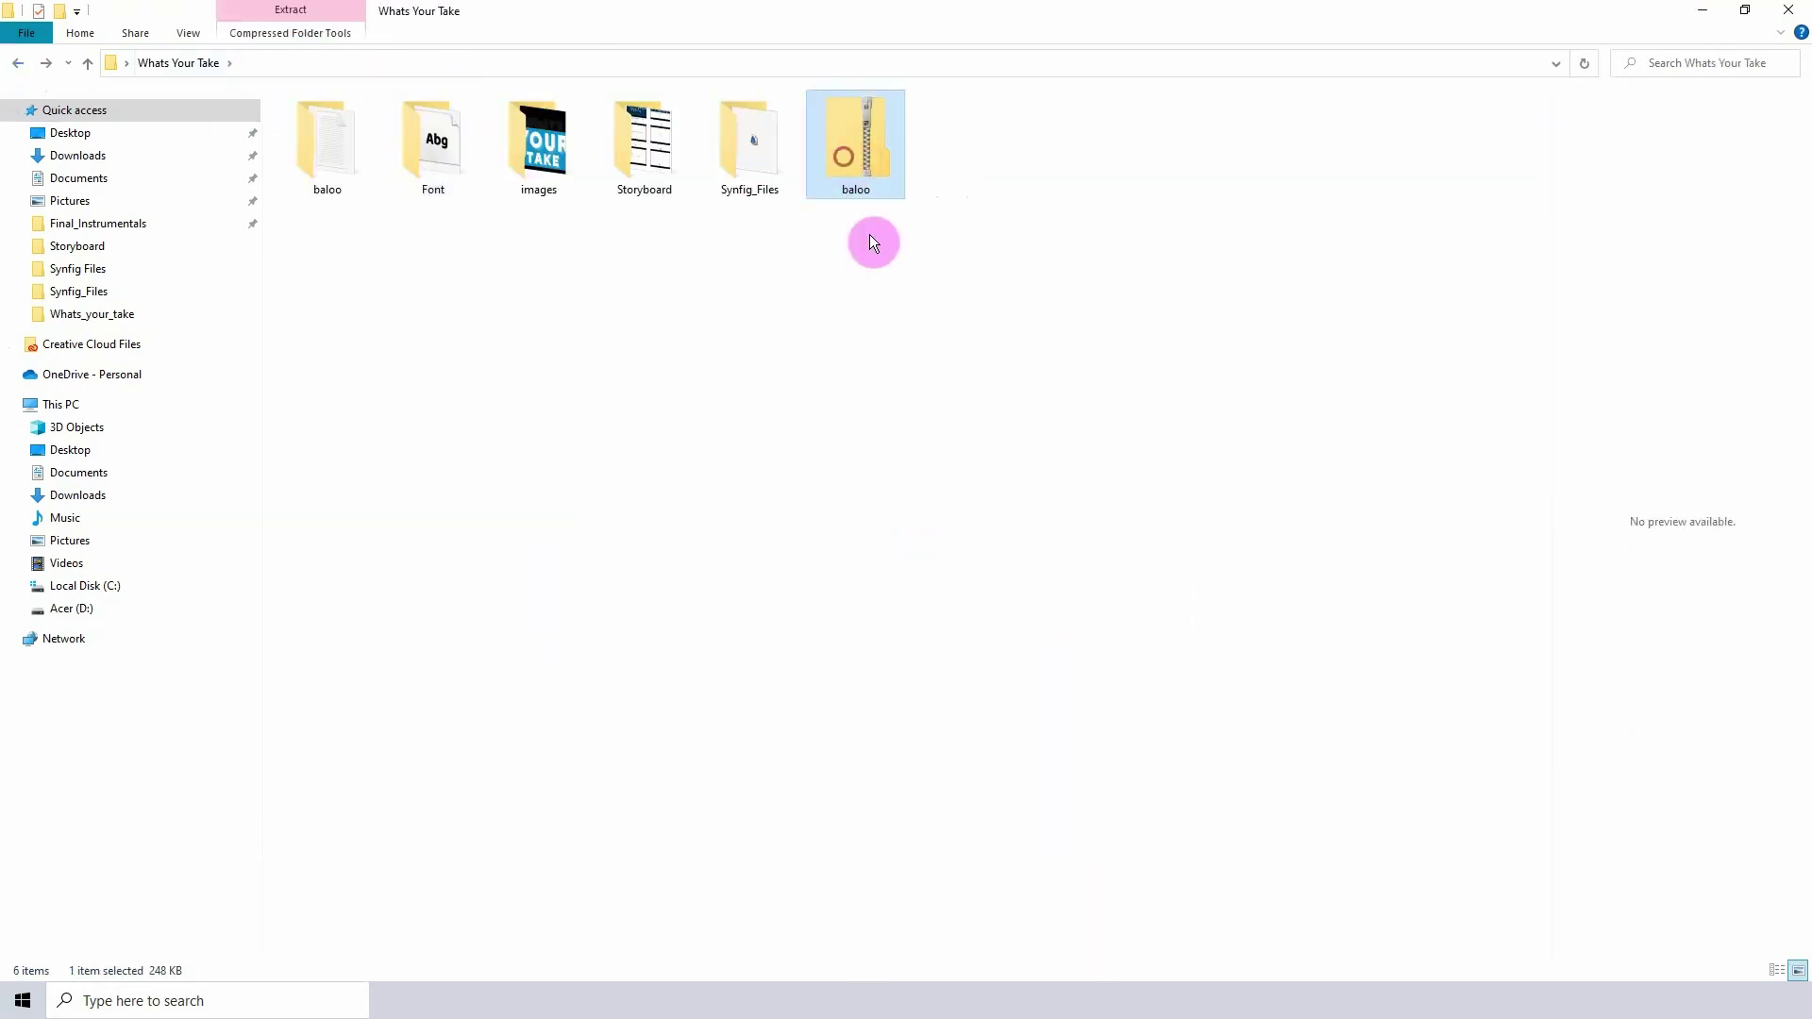
- Delete the leftover baloo archive, and select the Baloo-Regular file inside the Font folder
key(Delete)
double_click(424, 146)
click(336, 124)
click(450, 321)
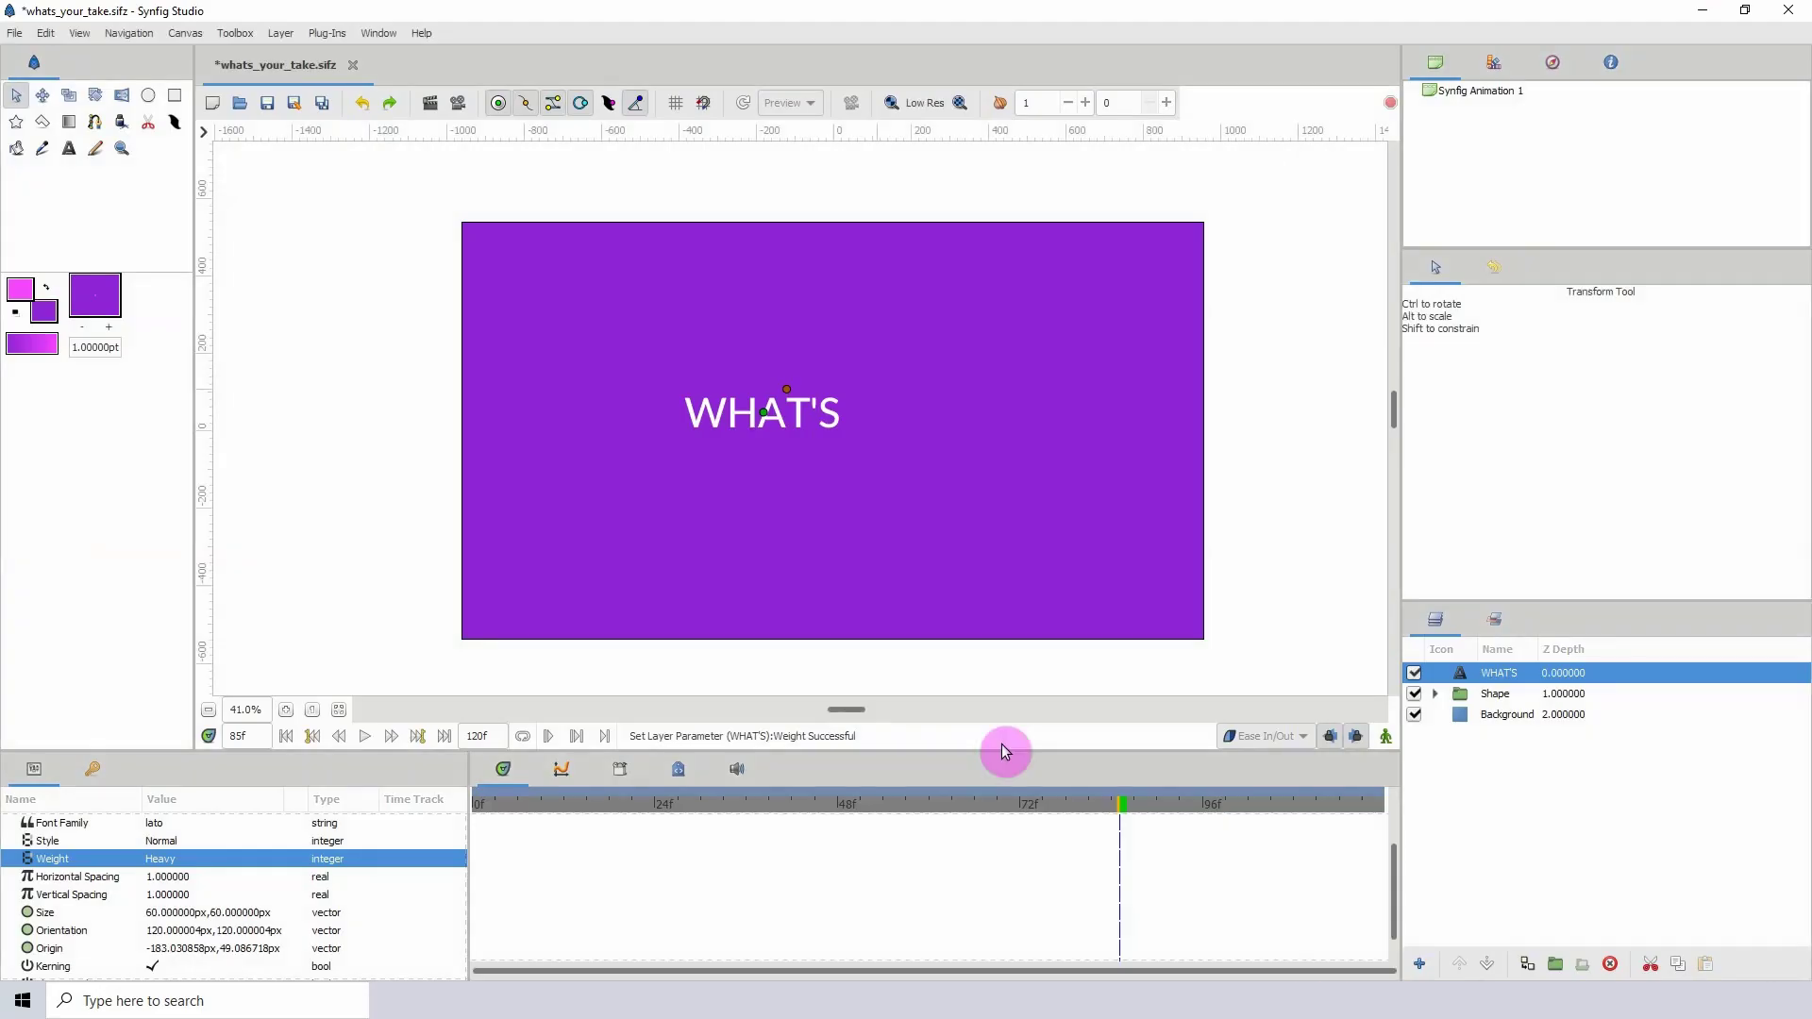
- In Synfig, examine the "WHAT'S" layer's text, font family and weight parameters
click(160, 863)
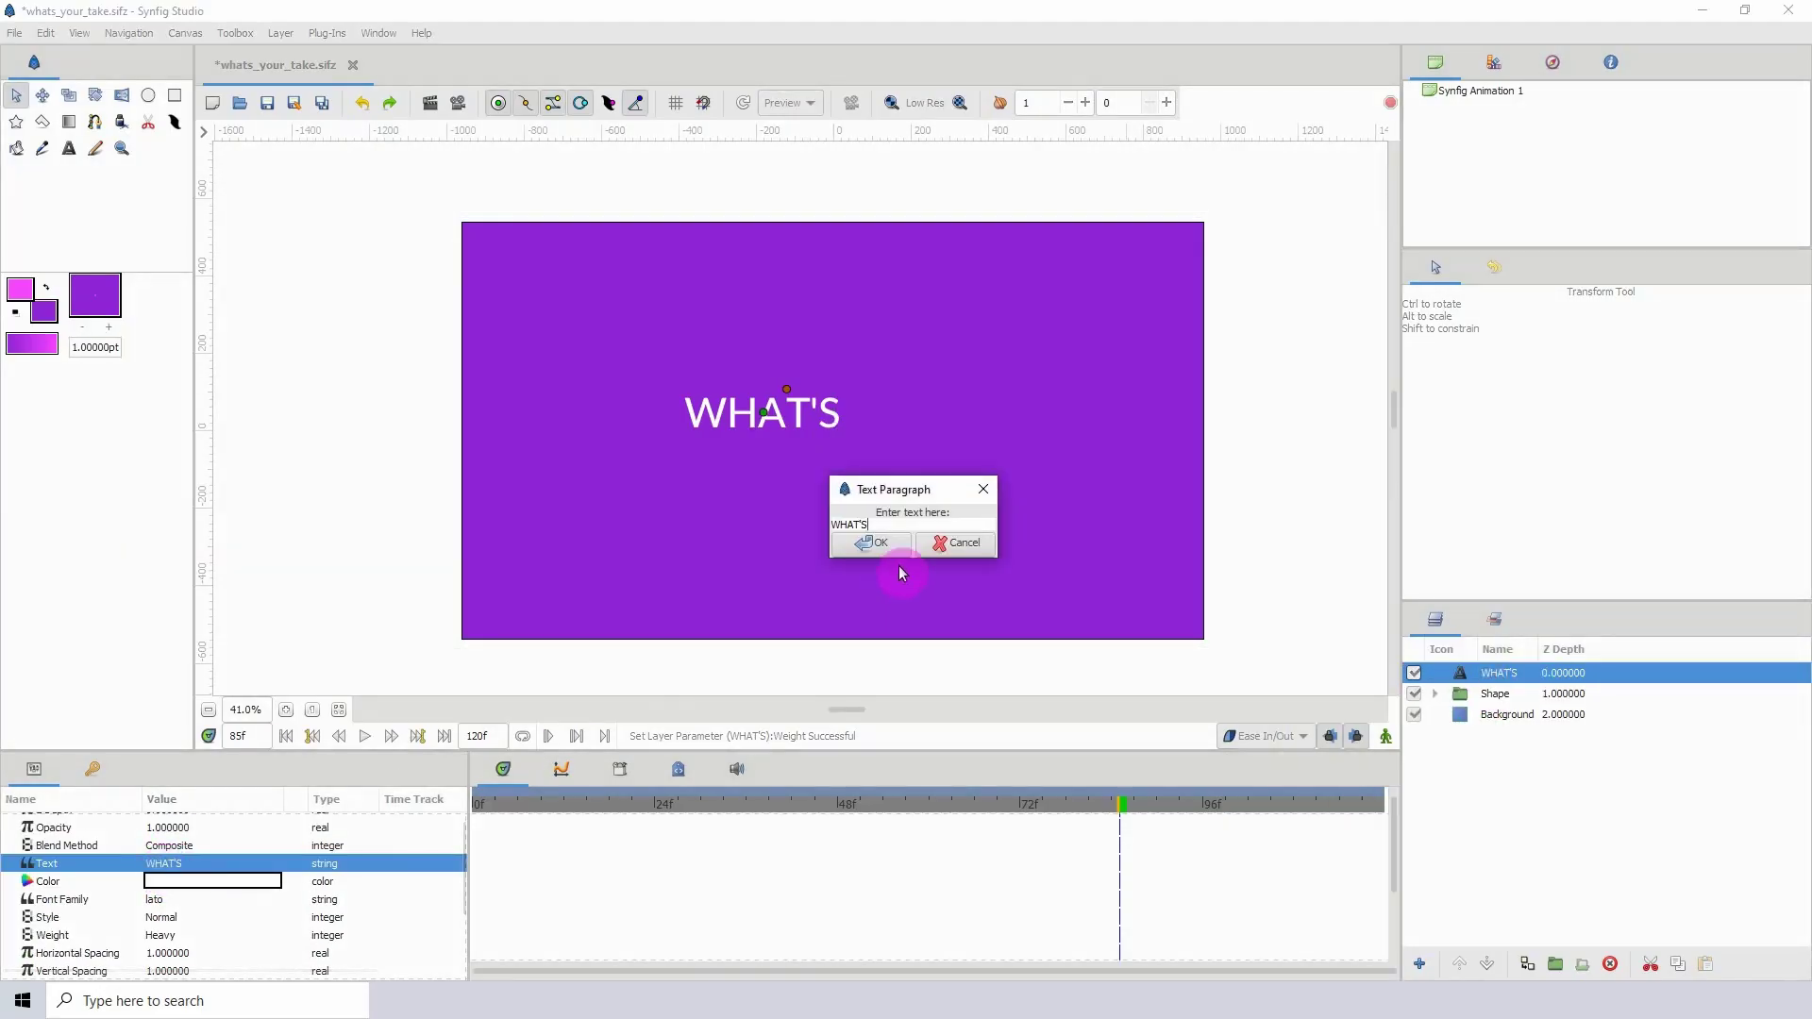
click(982, 489)
scroll(152, 883, down, 3)
scroll(152, 888, up, 1)
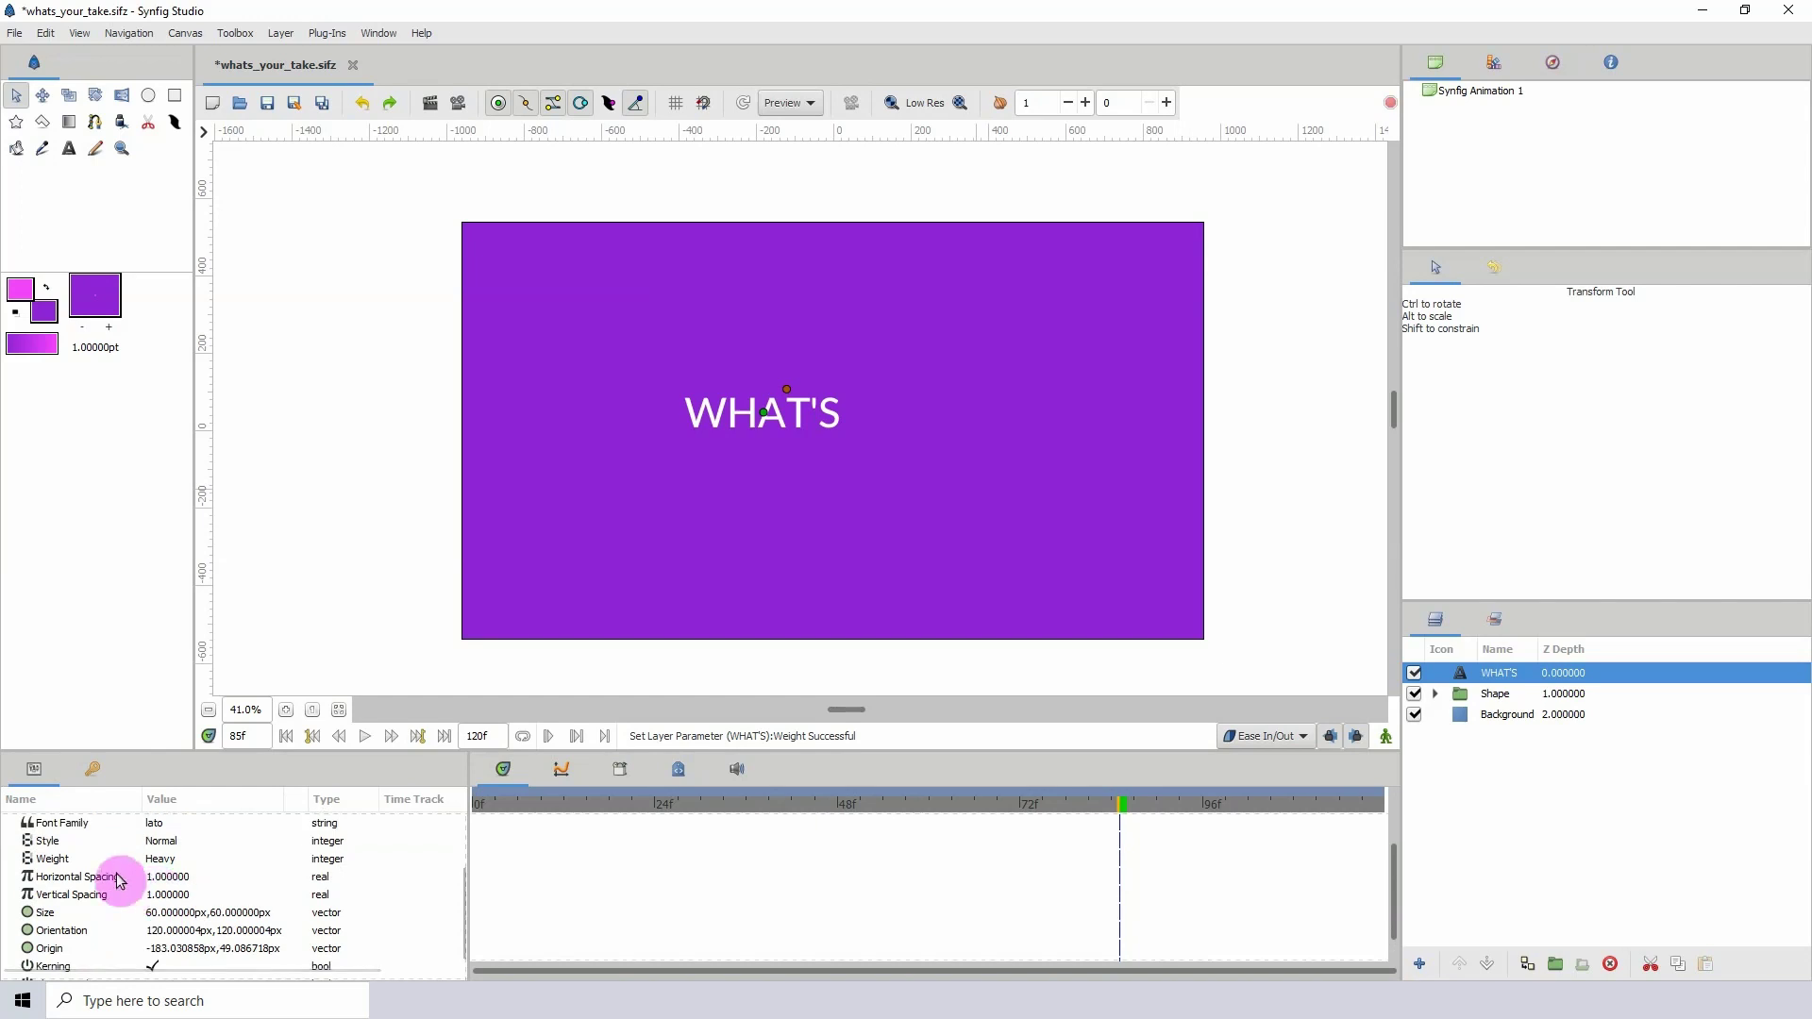
click(159, 858)
click(99, 851)
scroll(102, 855, up, 1)
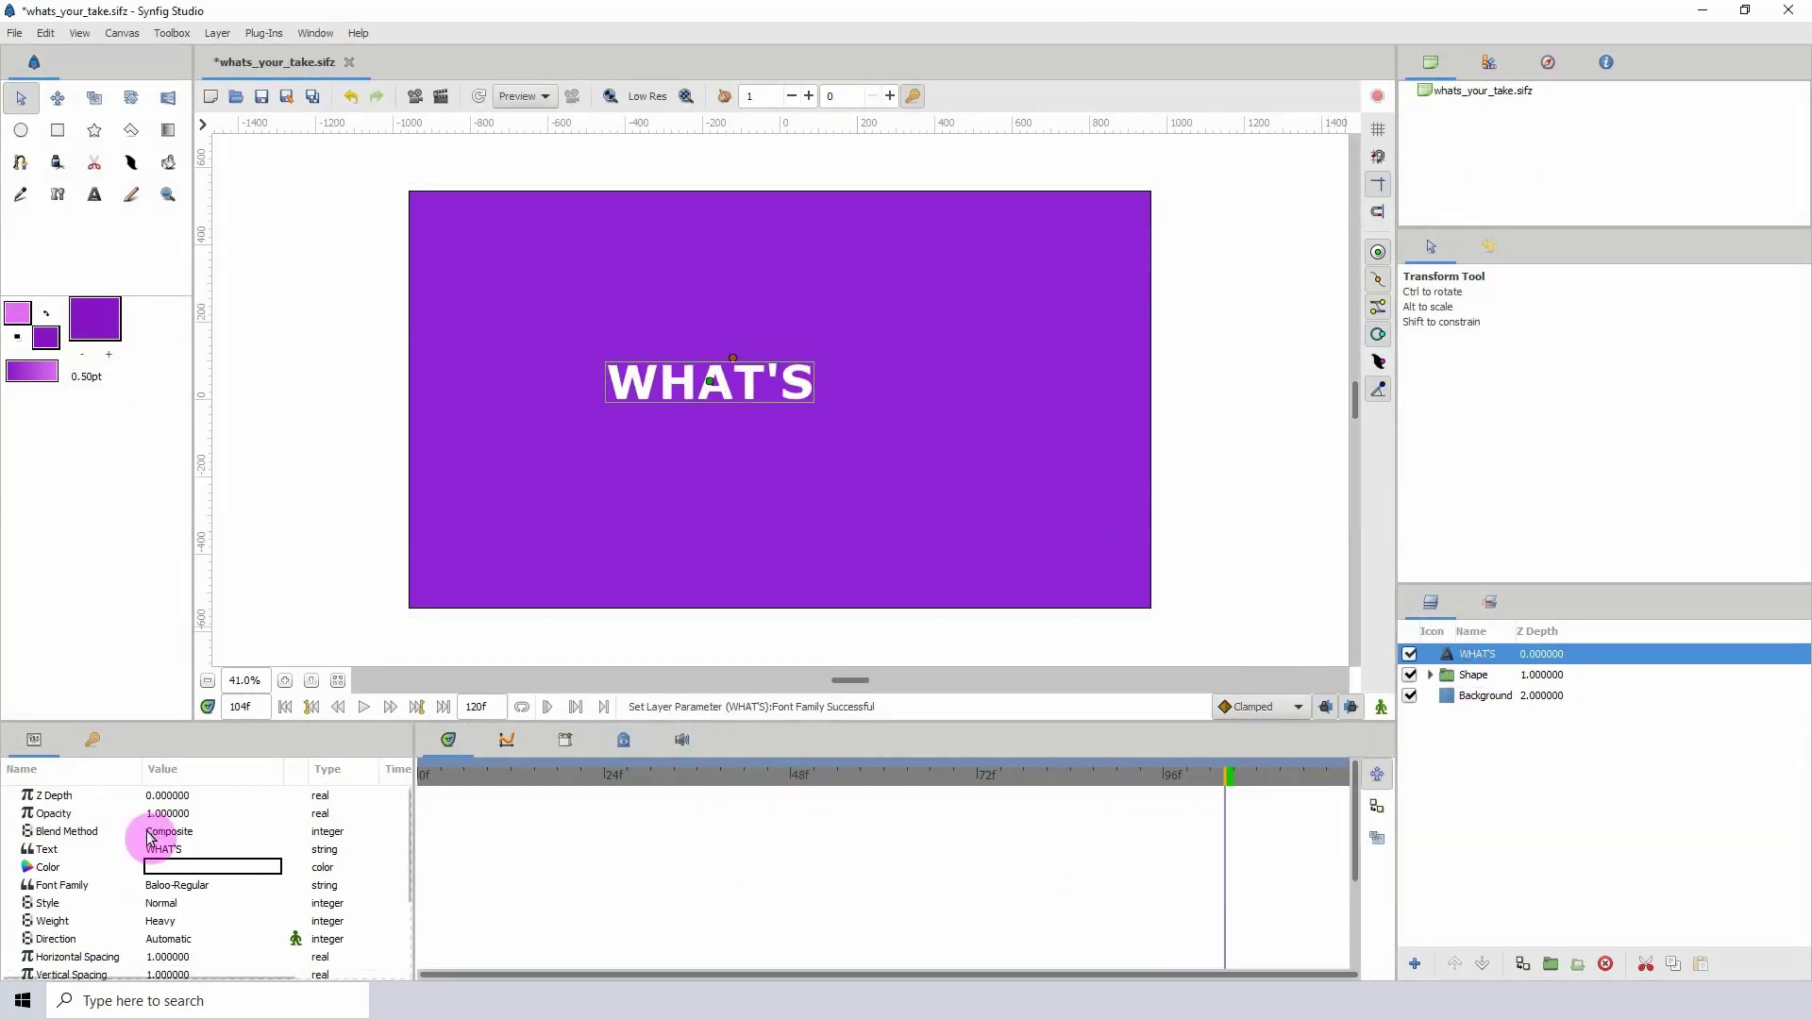
- Put the "WHAT'S" text layer into its own group
click(72, 941)
click(1550, 964)
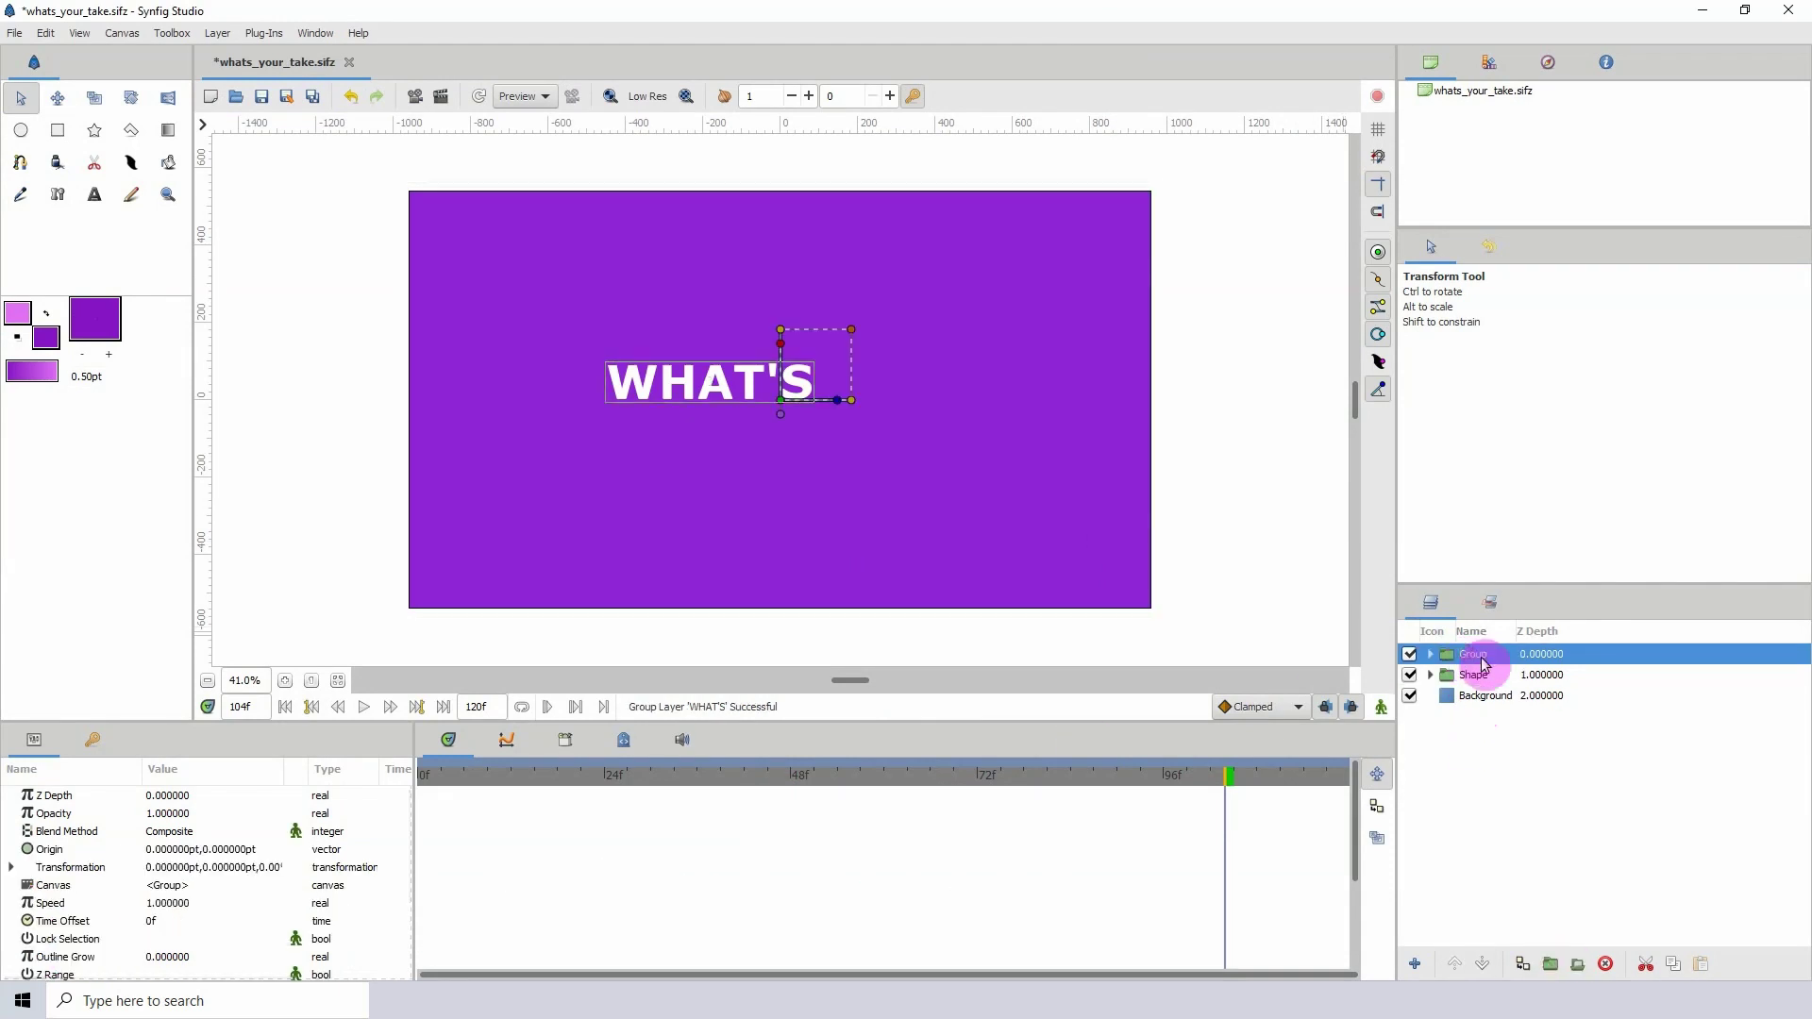
- Rename the new text group as Whats and expand it
double_click(1474, 654)
text(Whats)
key(Return)
click(1430, 653)
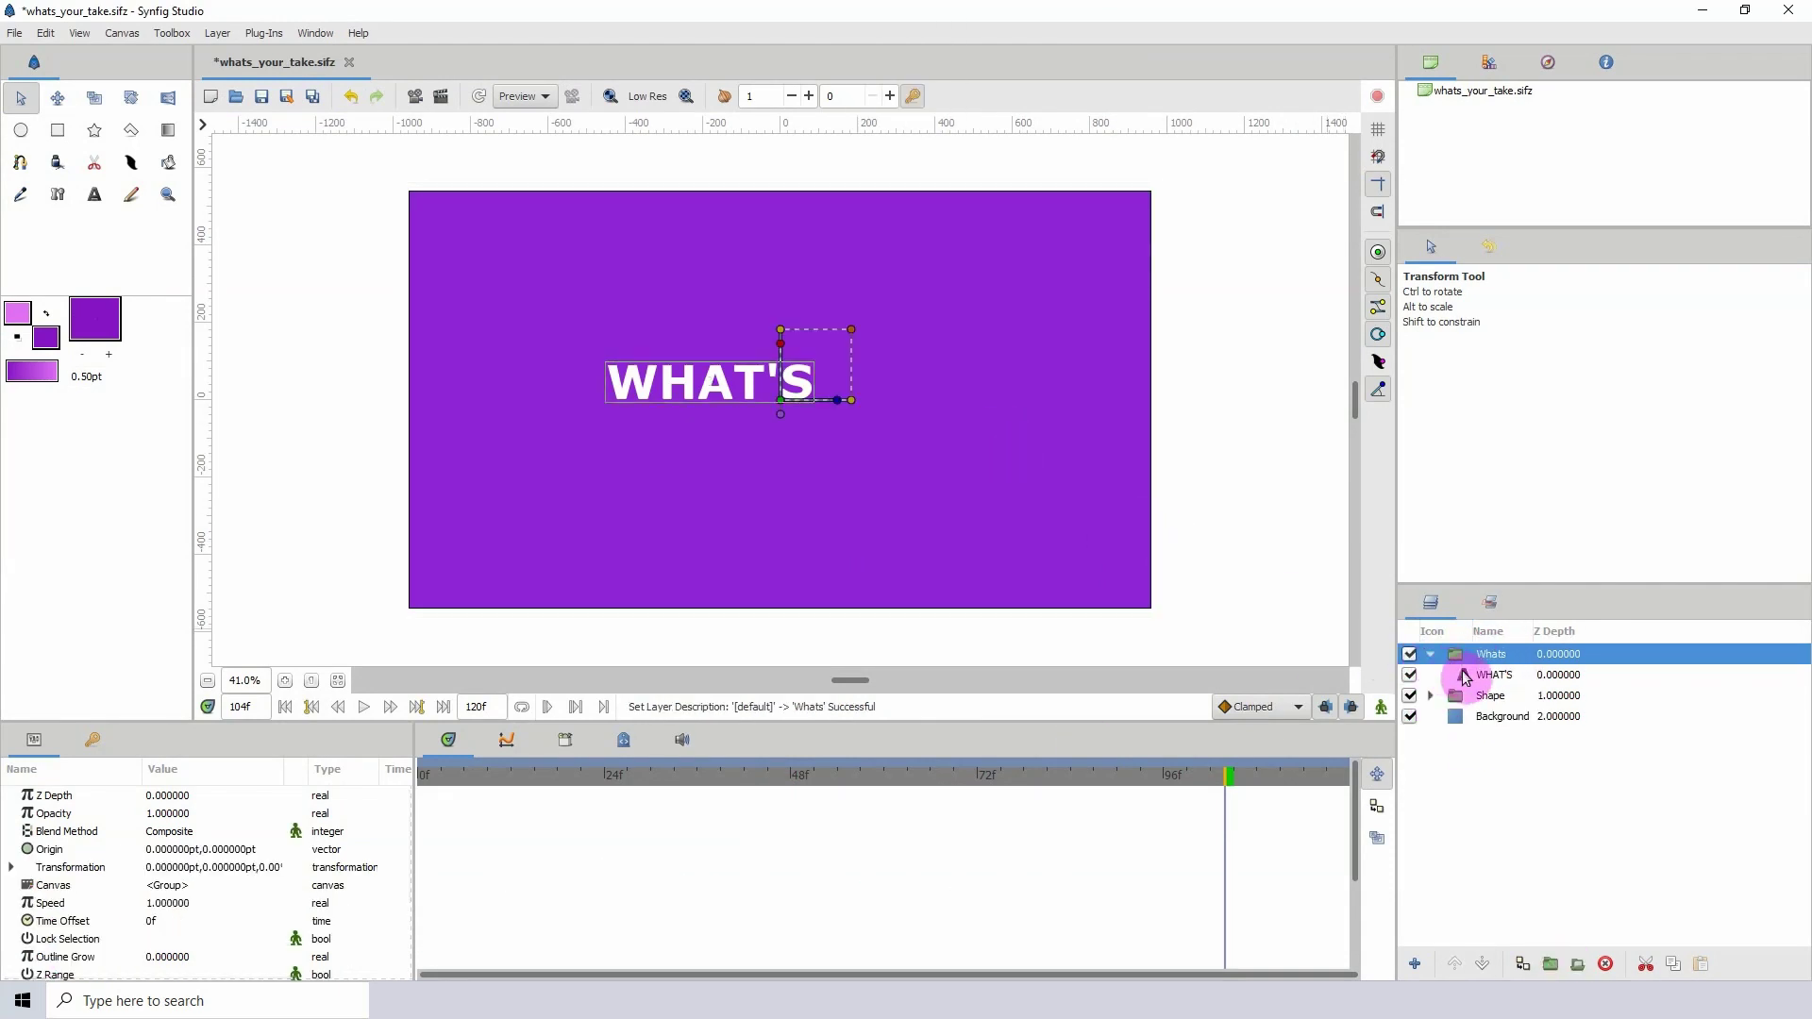
- Centre the WHAT'S text on the Whats group's origin and scale the group up uniformly to about 2.26
ctrl+click(1541, 675)
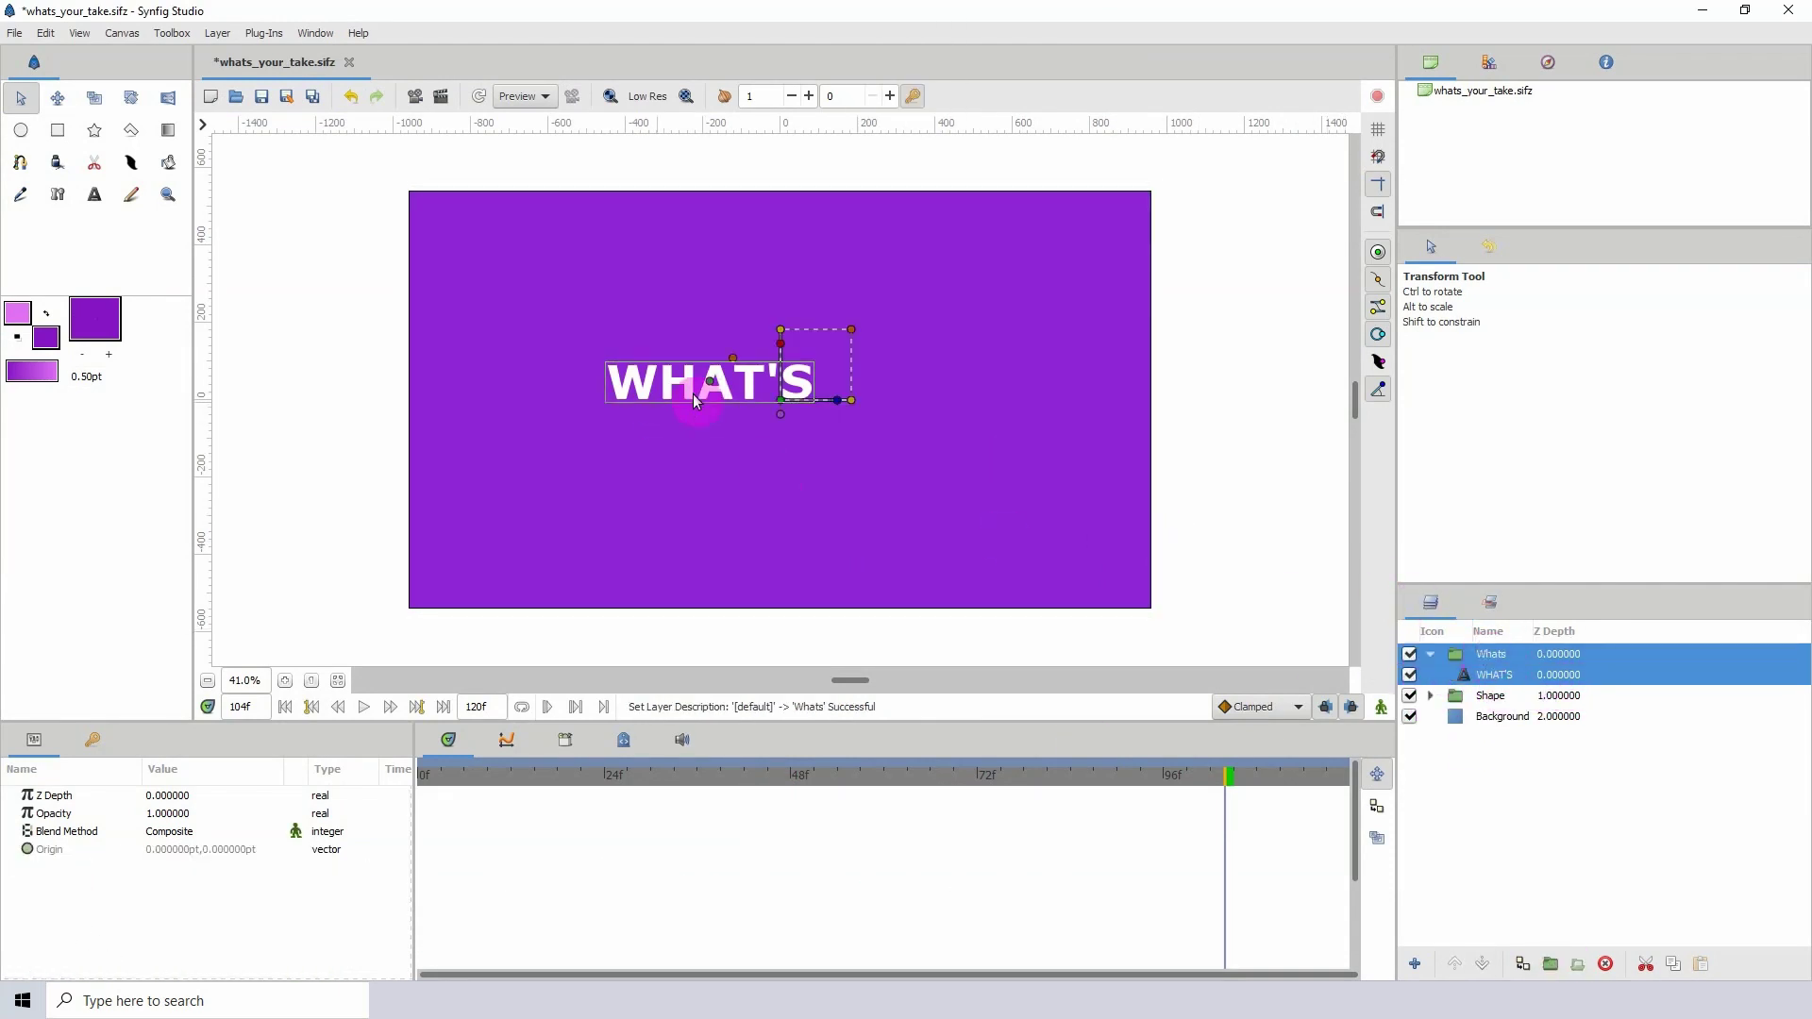
drag(779, 399, 781, 400)
click(1551, 654)
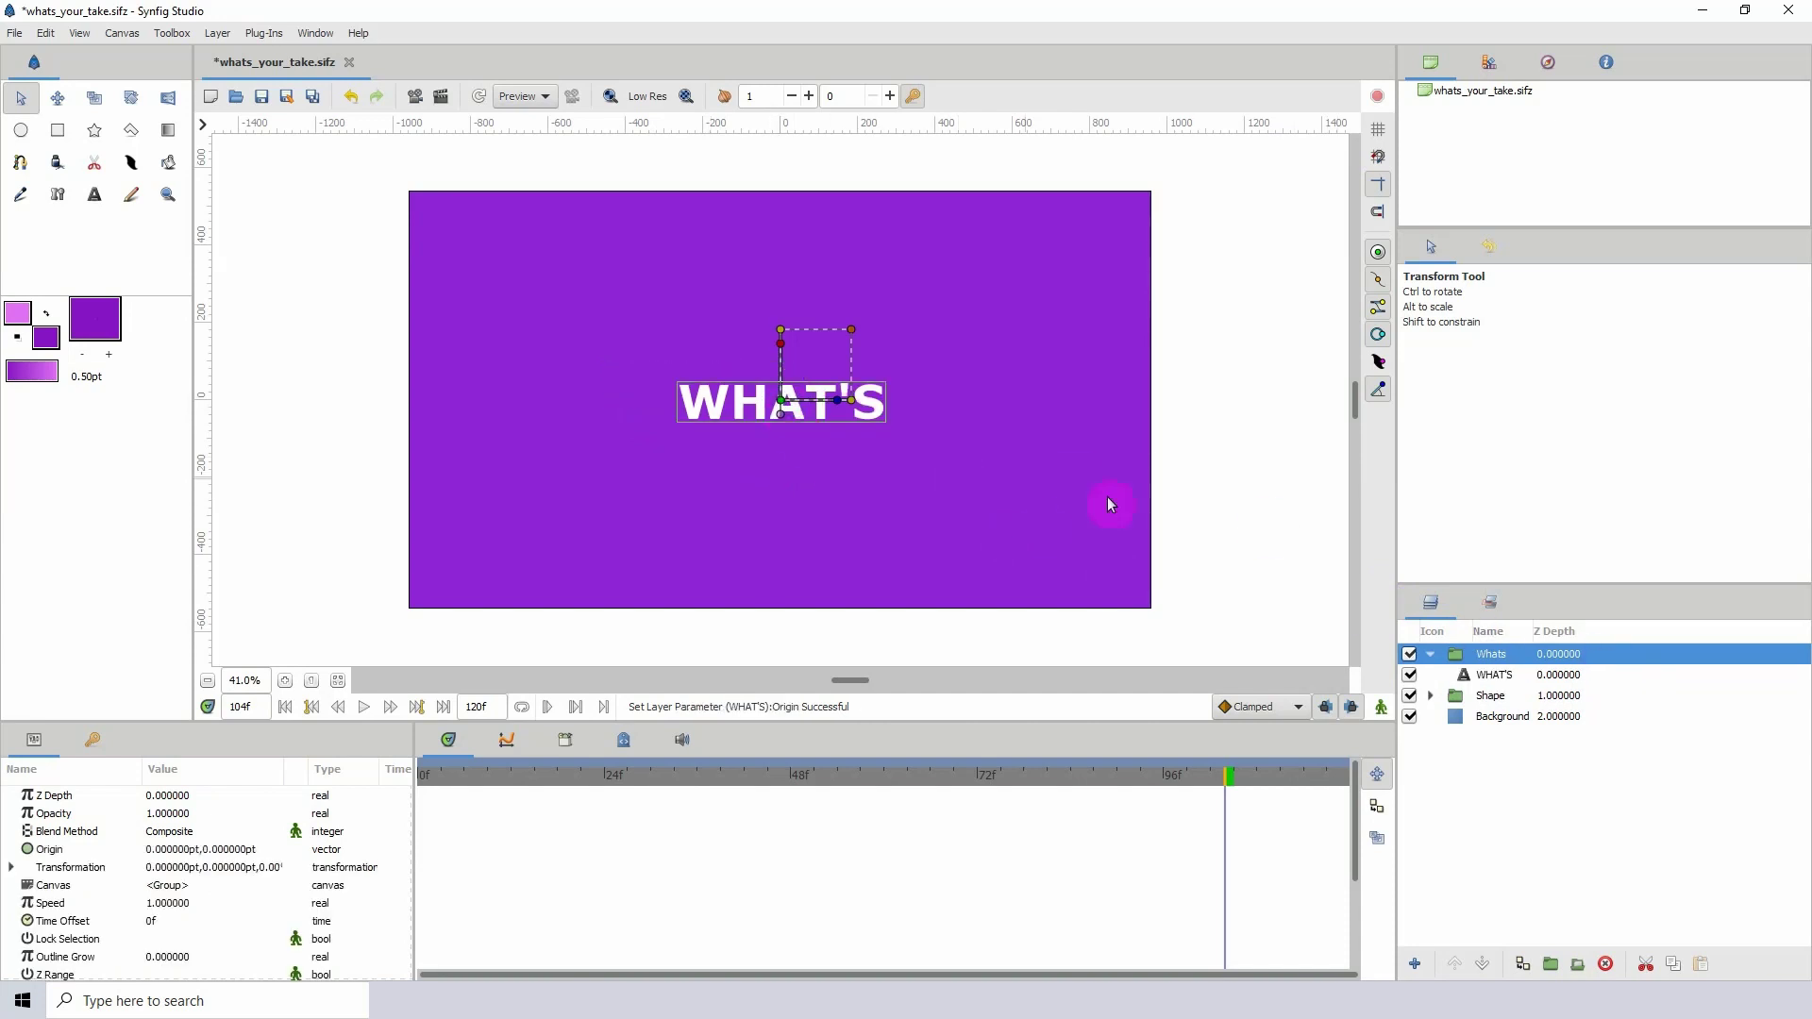
drag(850, 330, 878, 476)
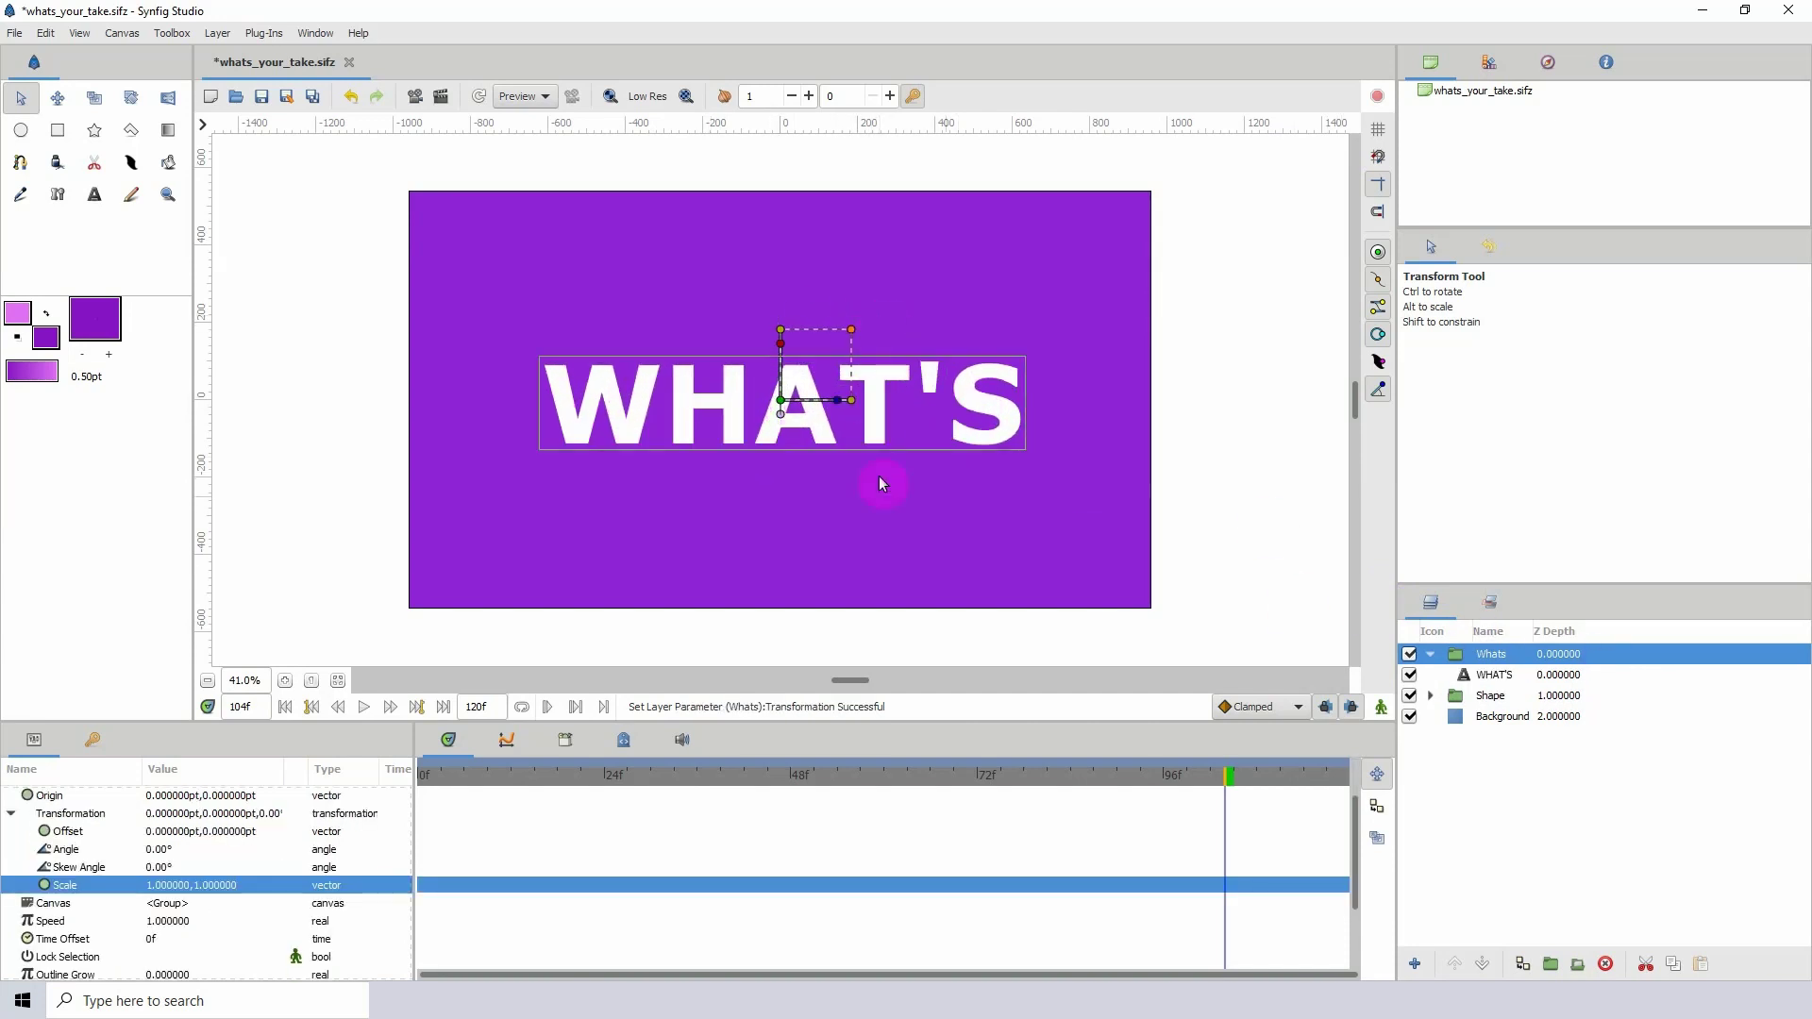
- With animation editing on, keyframe the Whats group's opacity at 1 on frame 80 with Ease In/Out interpolation
click(1381, 706)
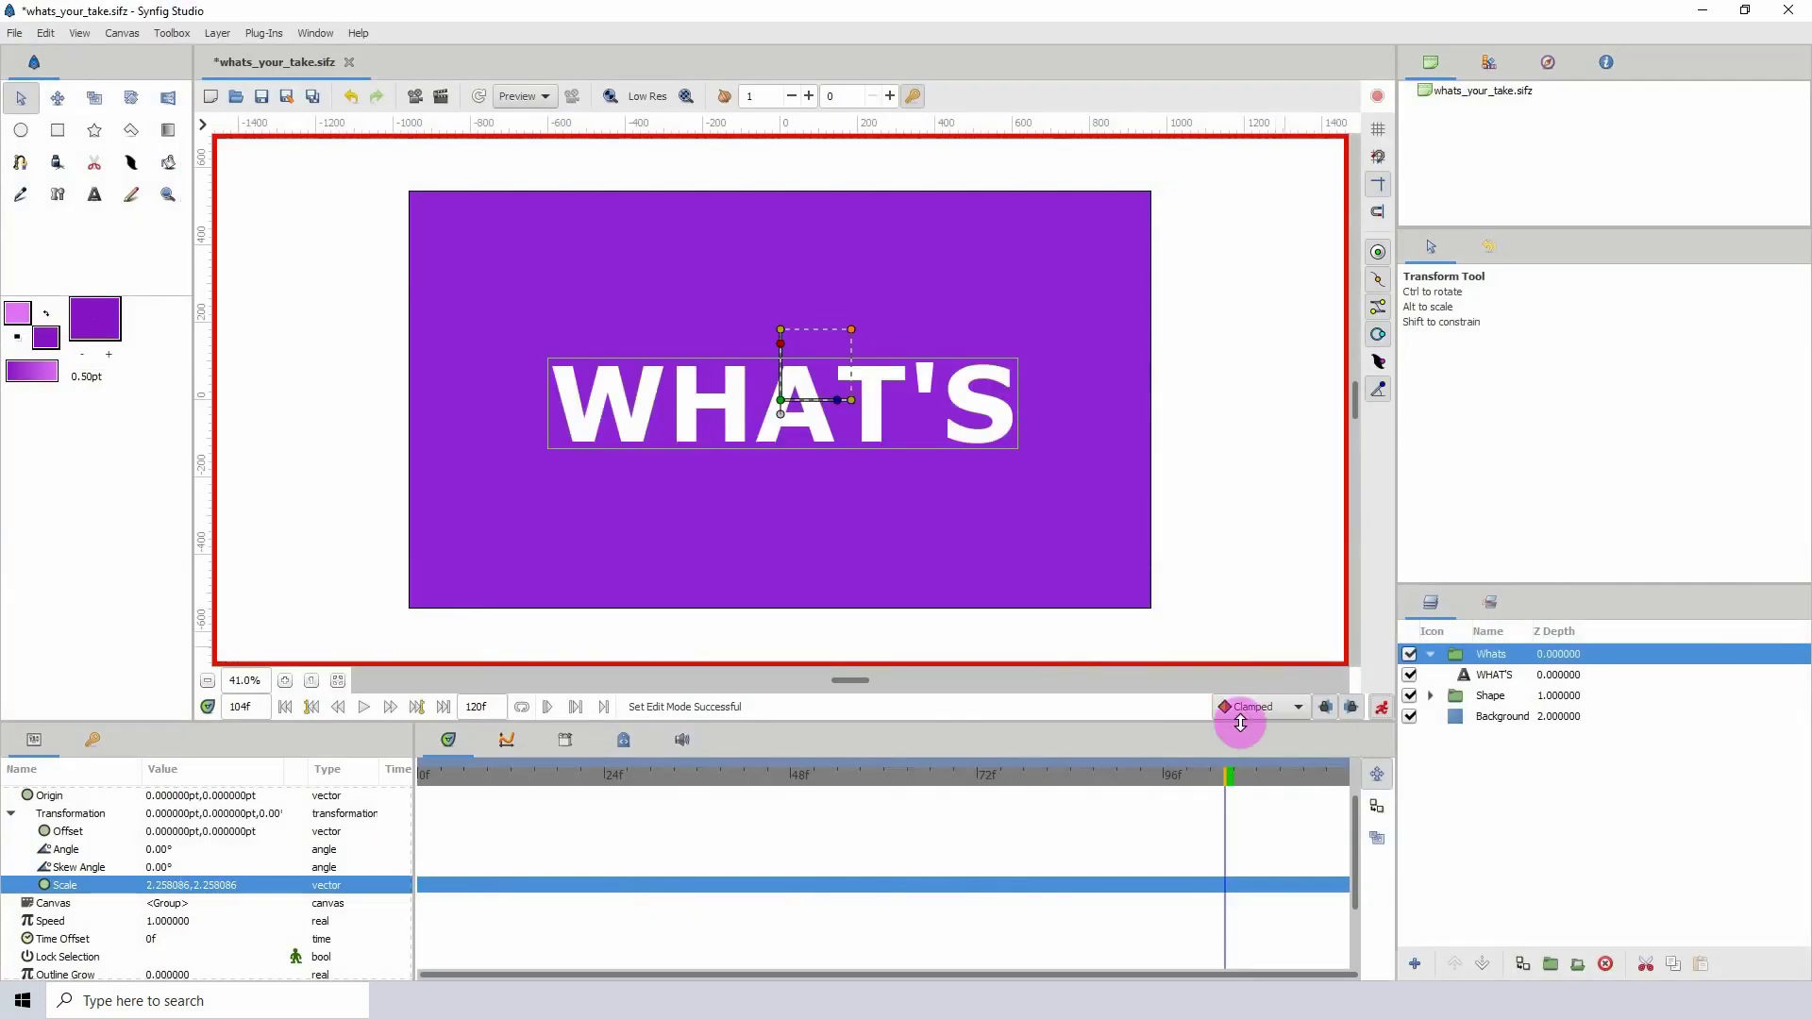
drag(1213, 777, 1039, 779)
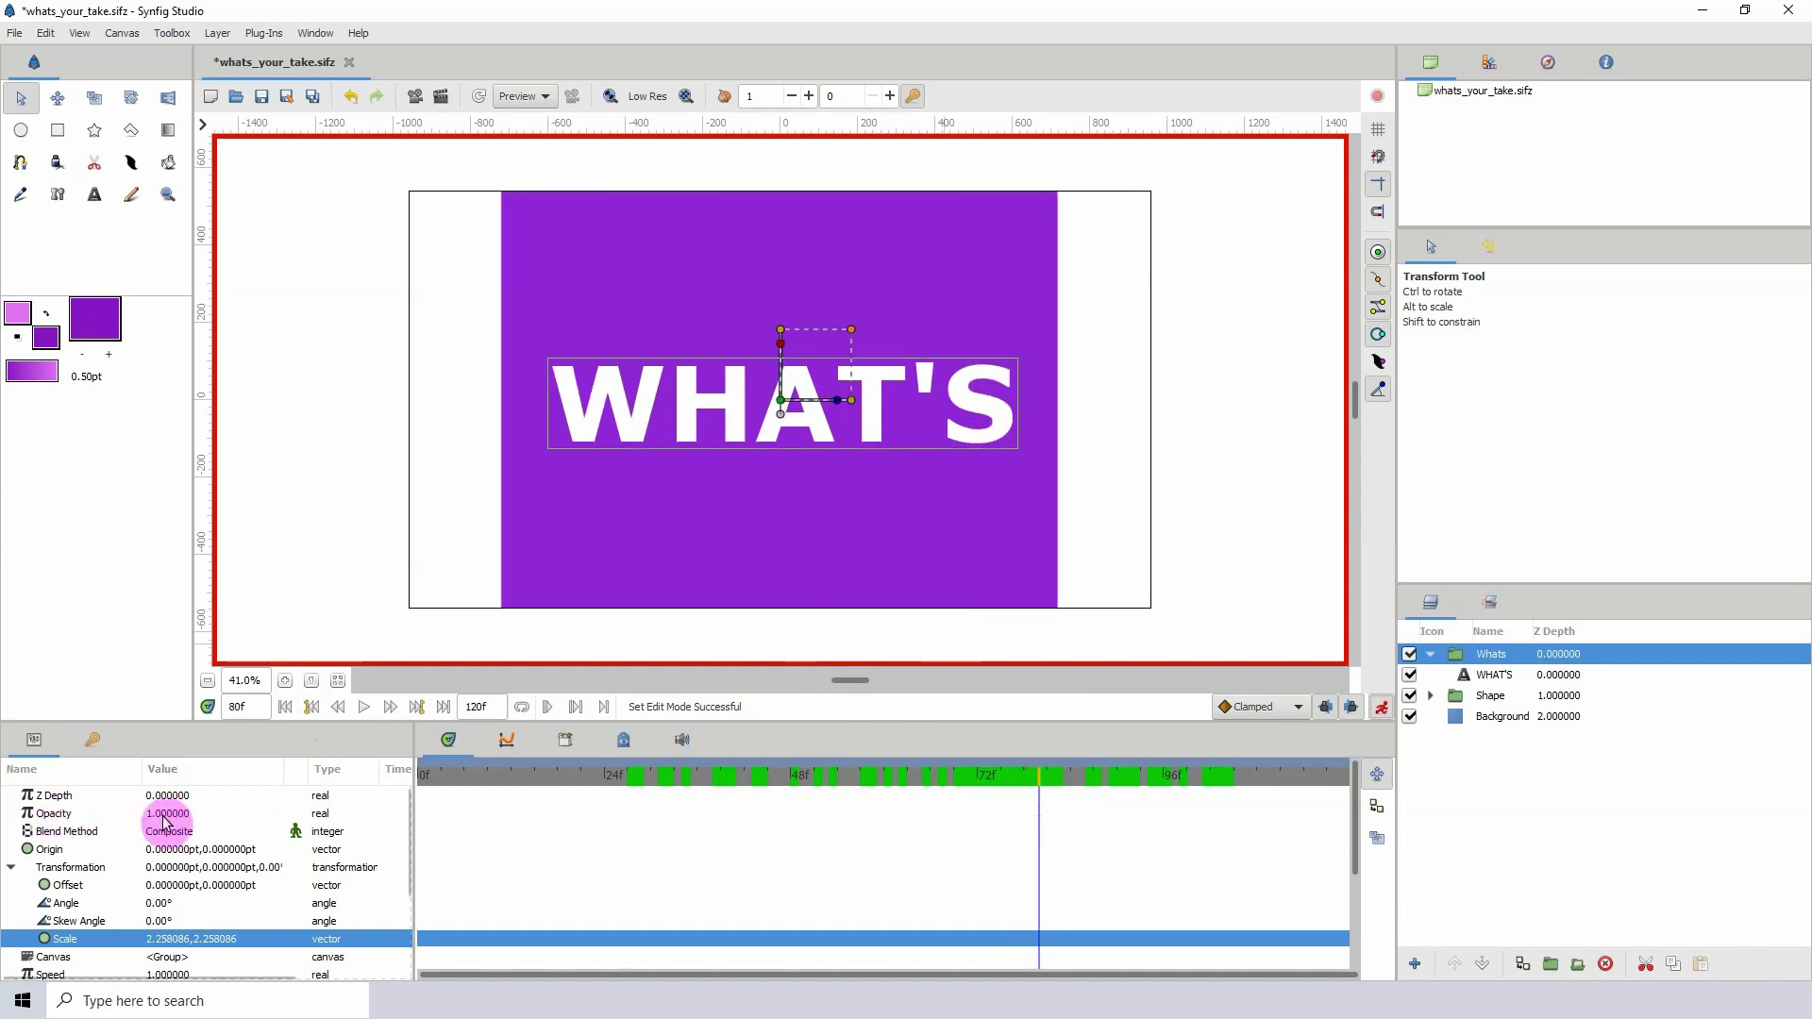
click(163, 816)
key(Return)
click(1306, 707)
click(1255, 801)
right_click(1038, 813)
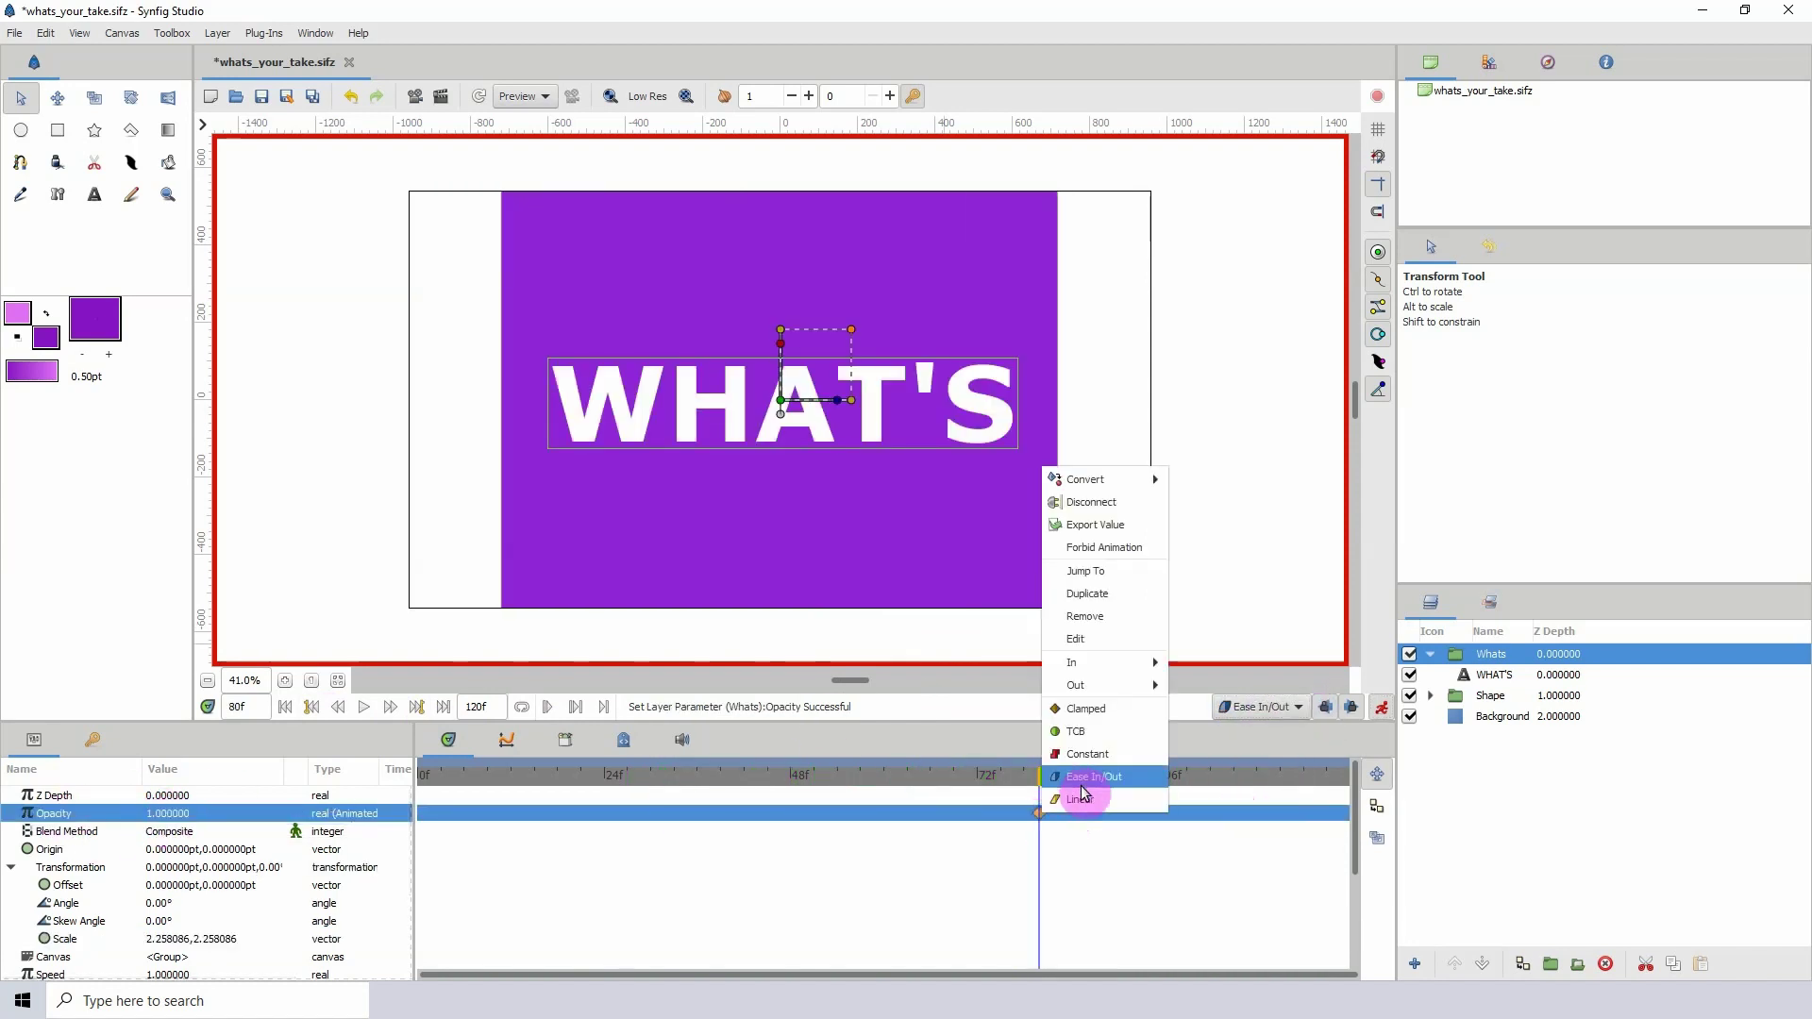
click(1081, 784)
- Keyframe the Whats group's opacity at 0 on frame 78 and move the frame 80 keyframe to frame 82
click(1024, 779)
click(174, 813)
text(000000)
key(Return)
drag(1039, 812, 1054, 812)
- Scrub through the Whats group's fade-in on the timeline and save the file
drag(1015, 778, 1085, 781)
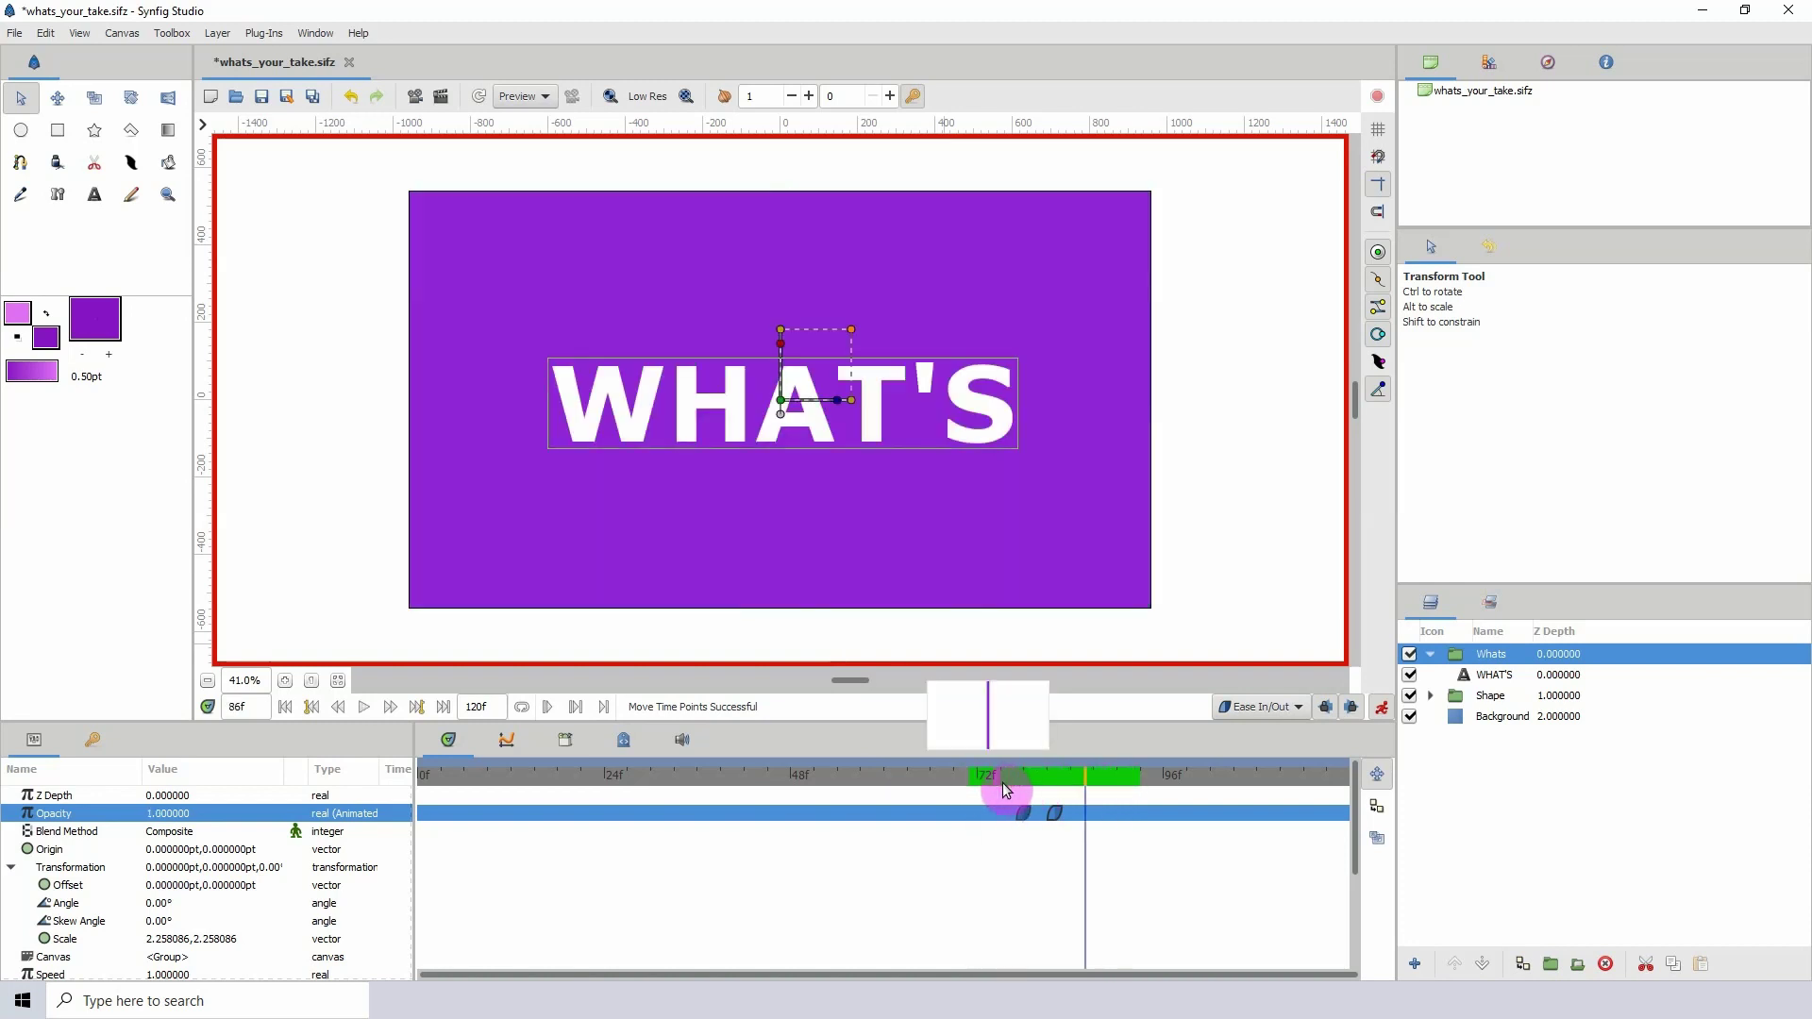
click(1115, 782)
key(ctrl+s)
click(1053, 808)
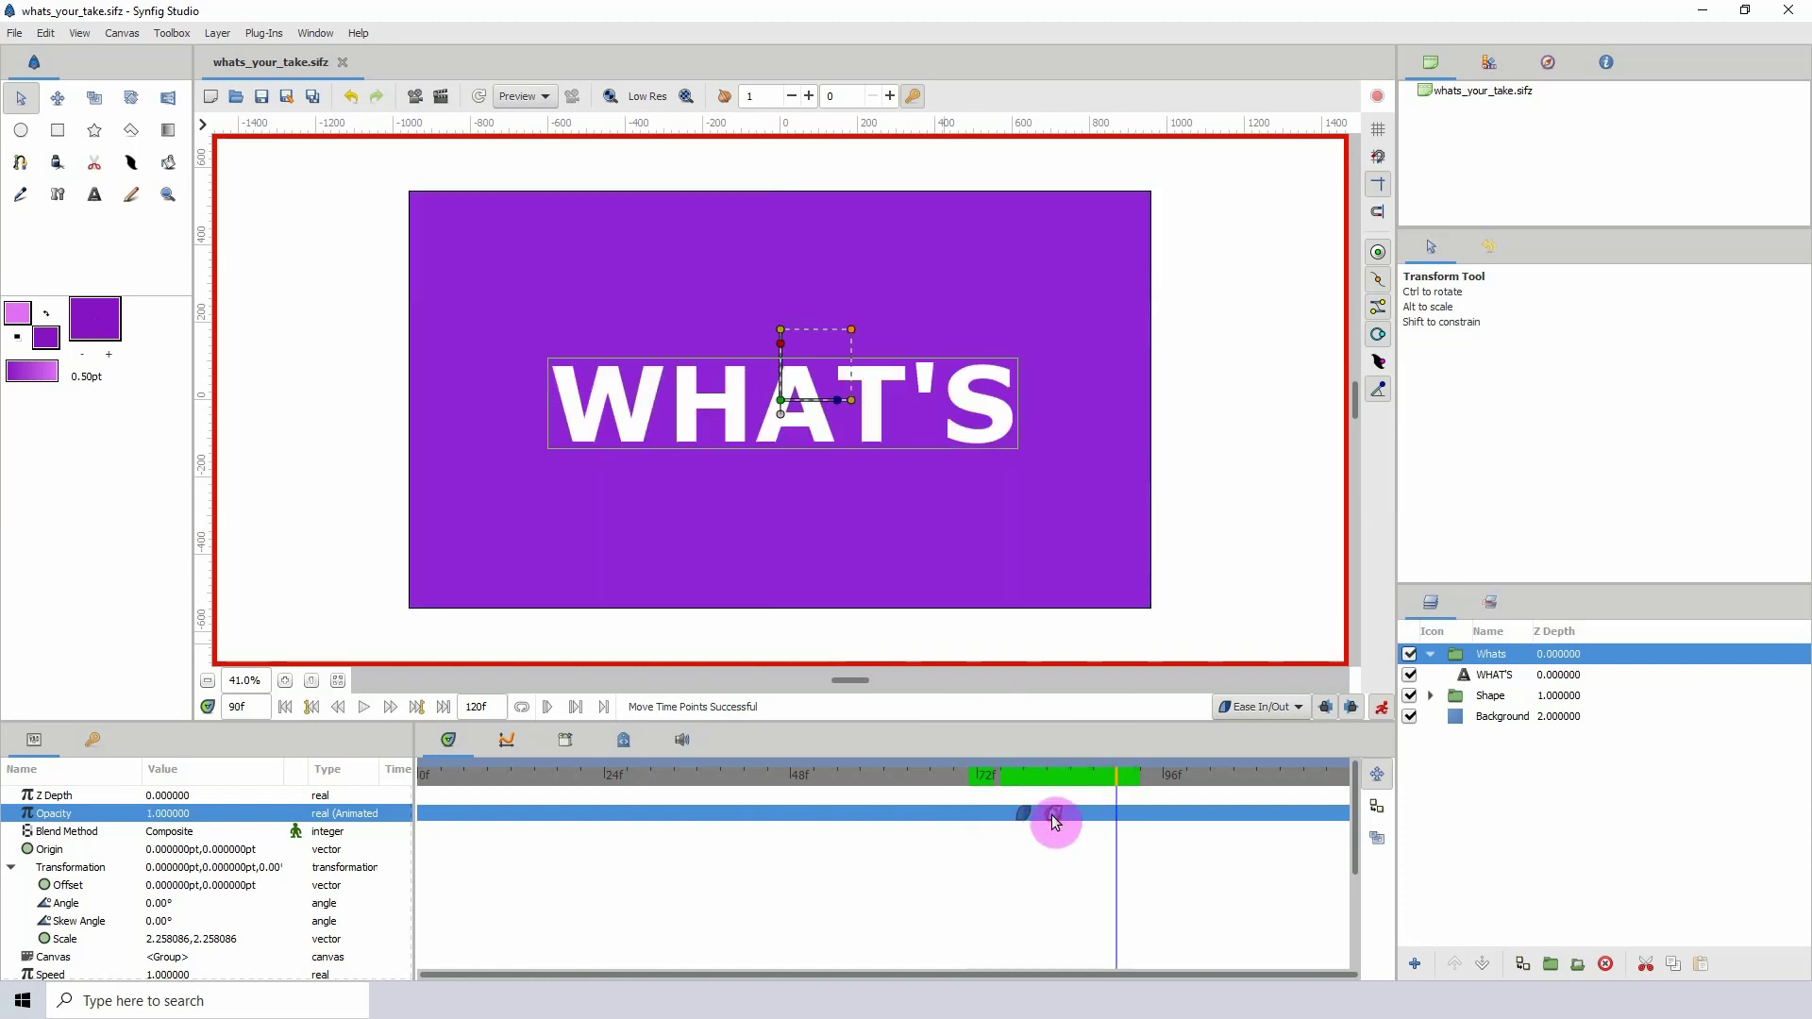
drag(1035, 828, 1033, 827)
right_click(1052, 814)
click(1115, 592)
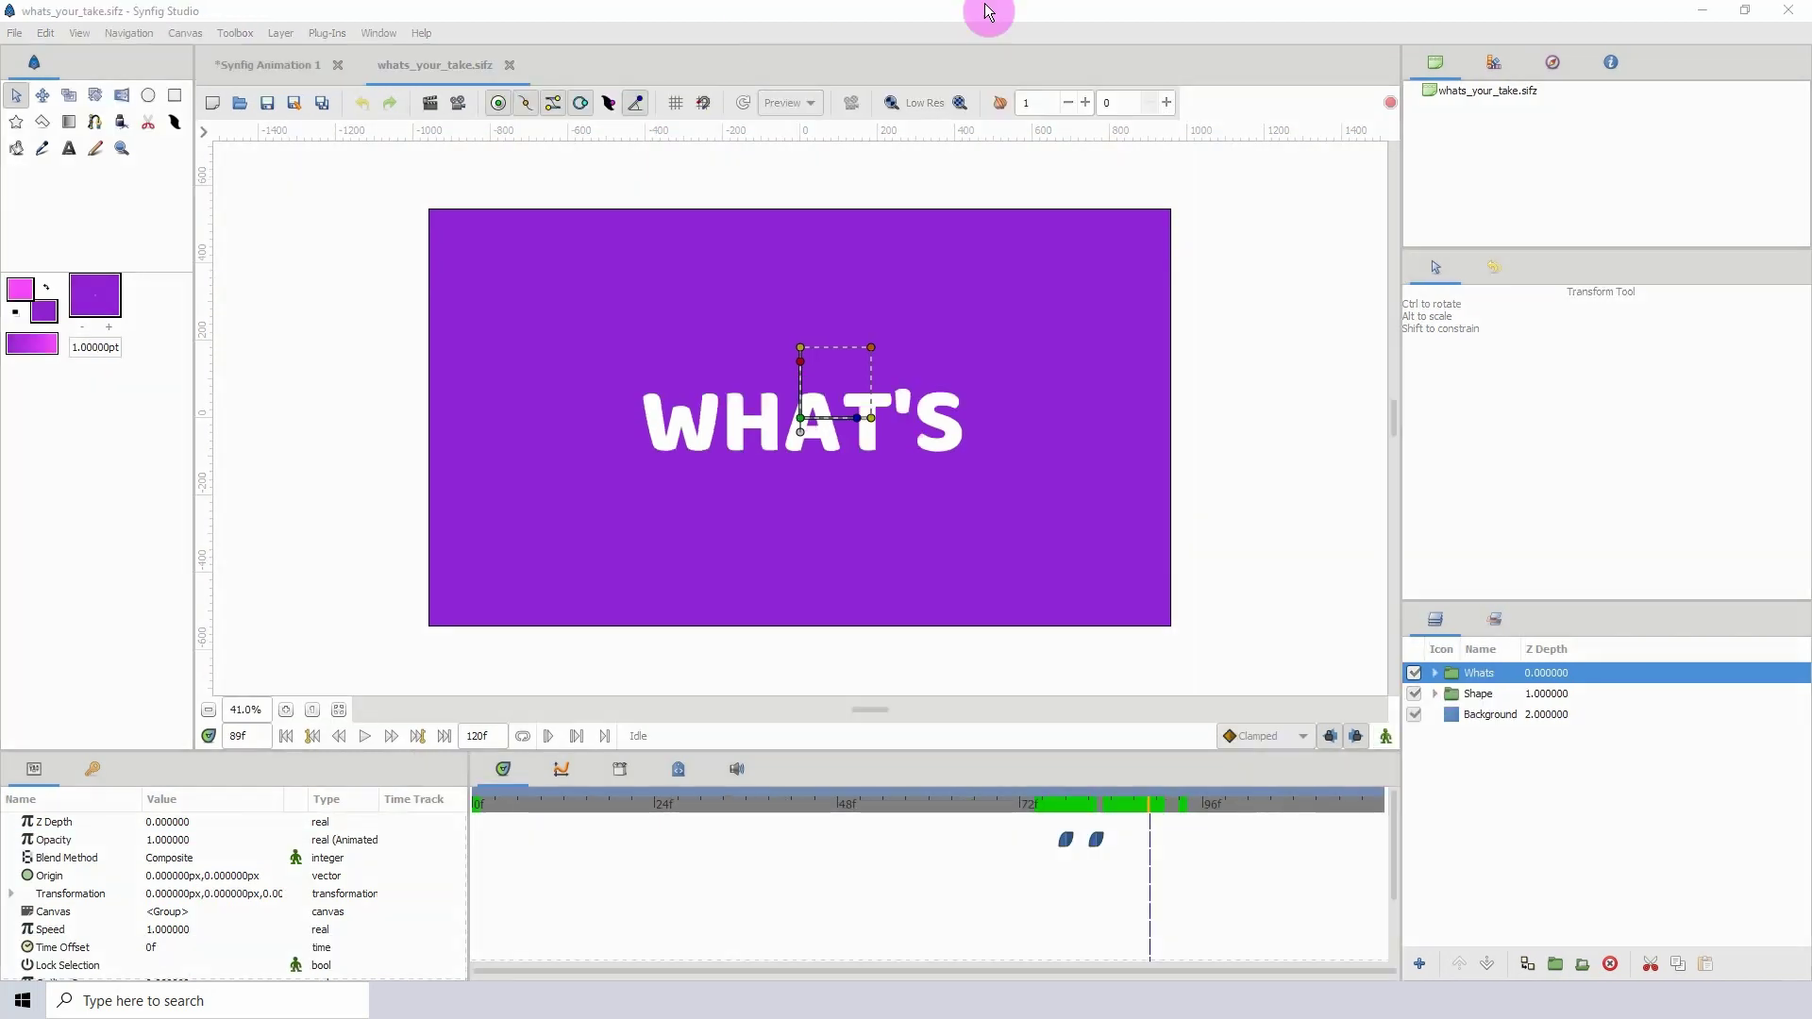
- Keyframe the Whats group's scale at frame 82 with animation editing on and Ease In/Out as the default interpolation
drag(1048, 810, 1094, 810)
click(871, 419)
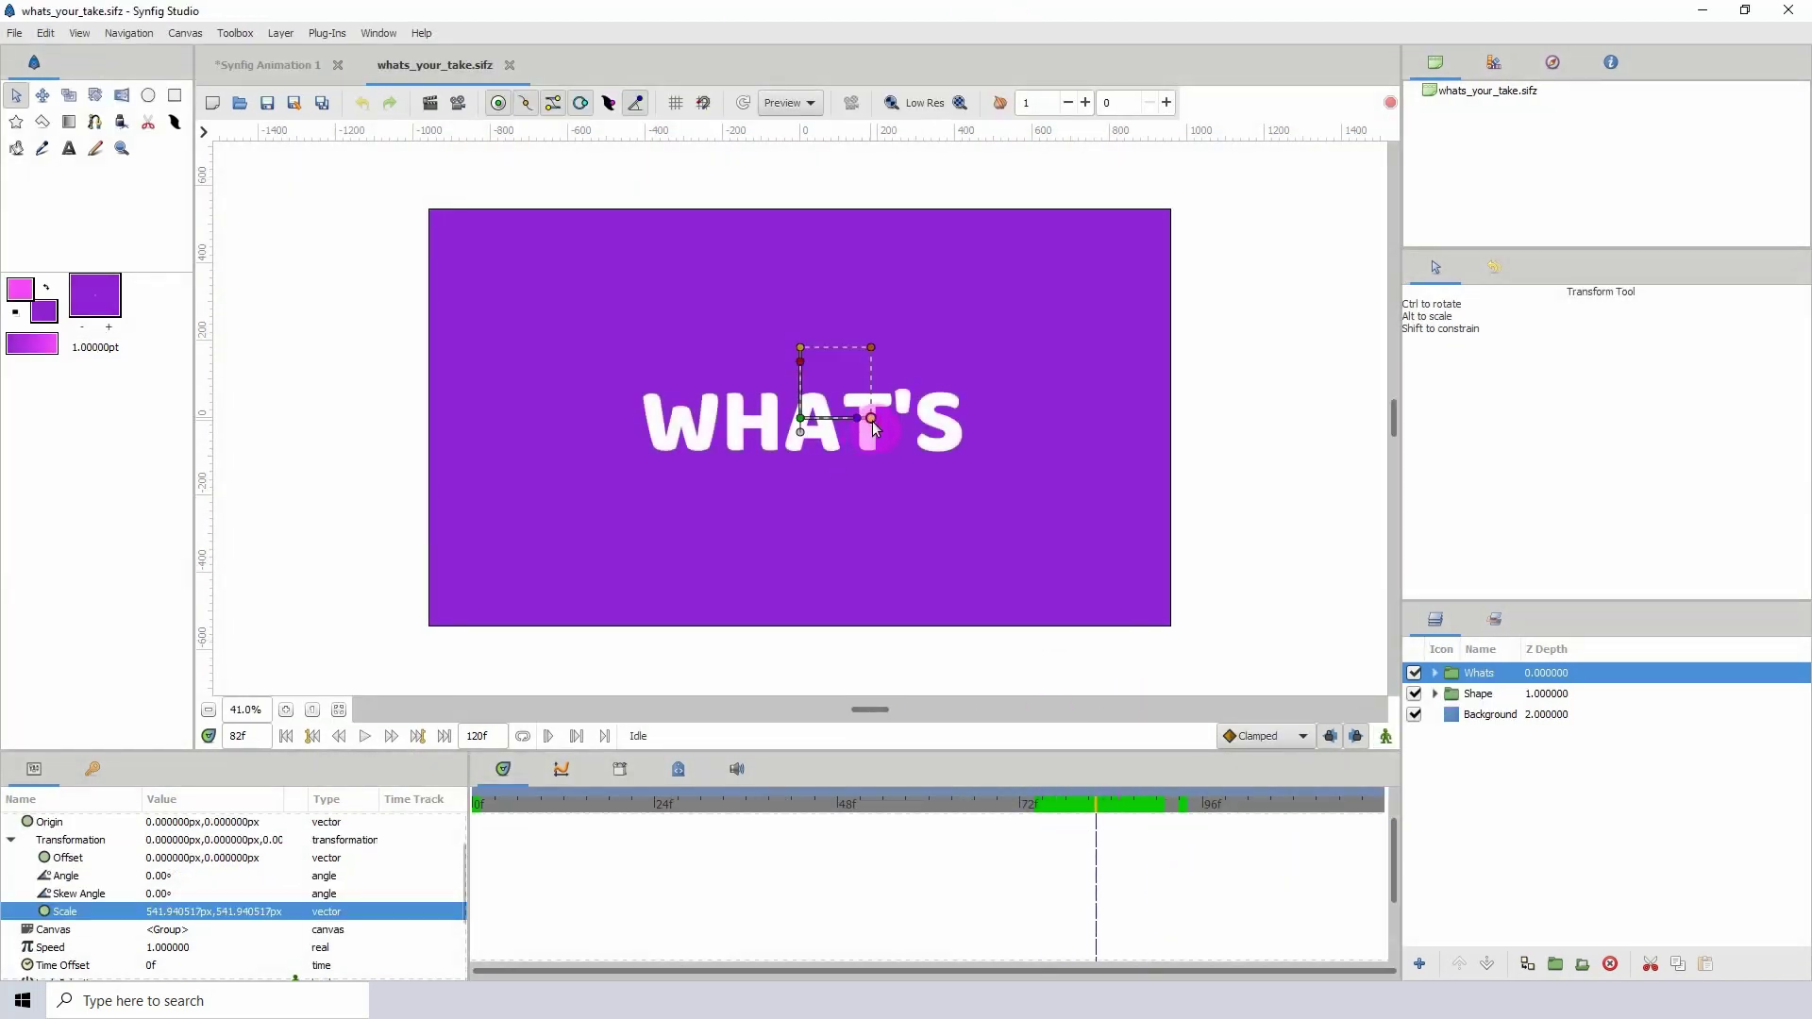
click(1385, 736)
click(1253, 736)
click(1246, 842)
click(871, 420)
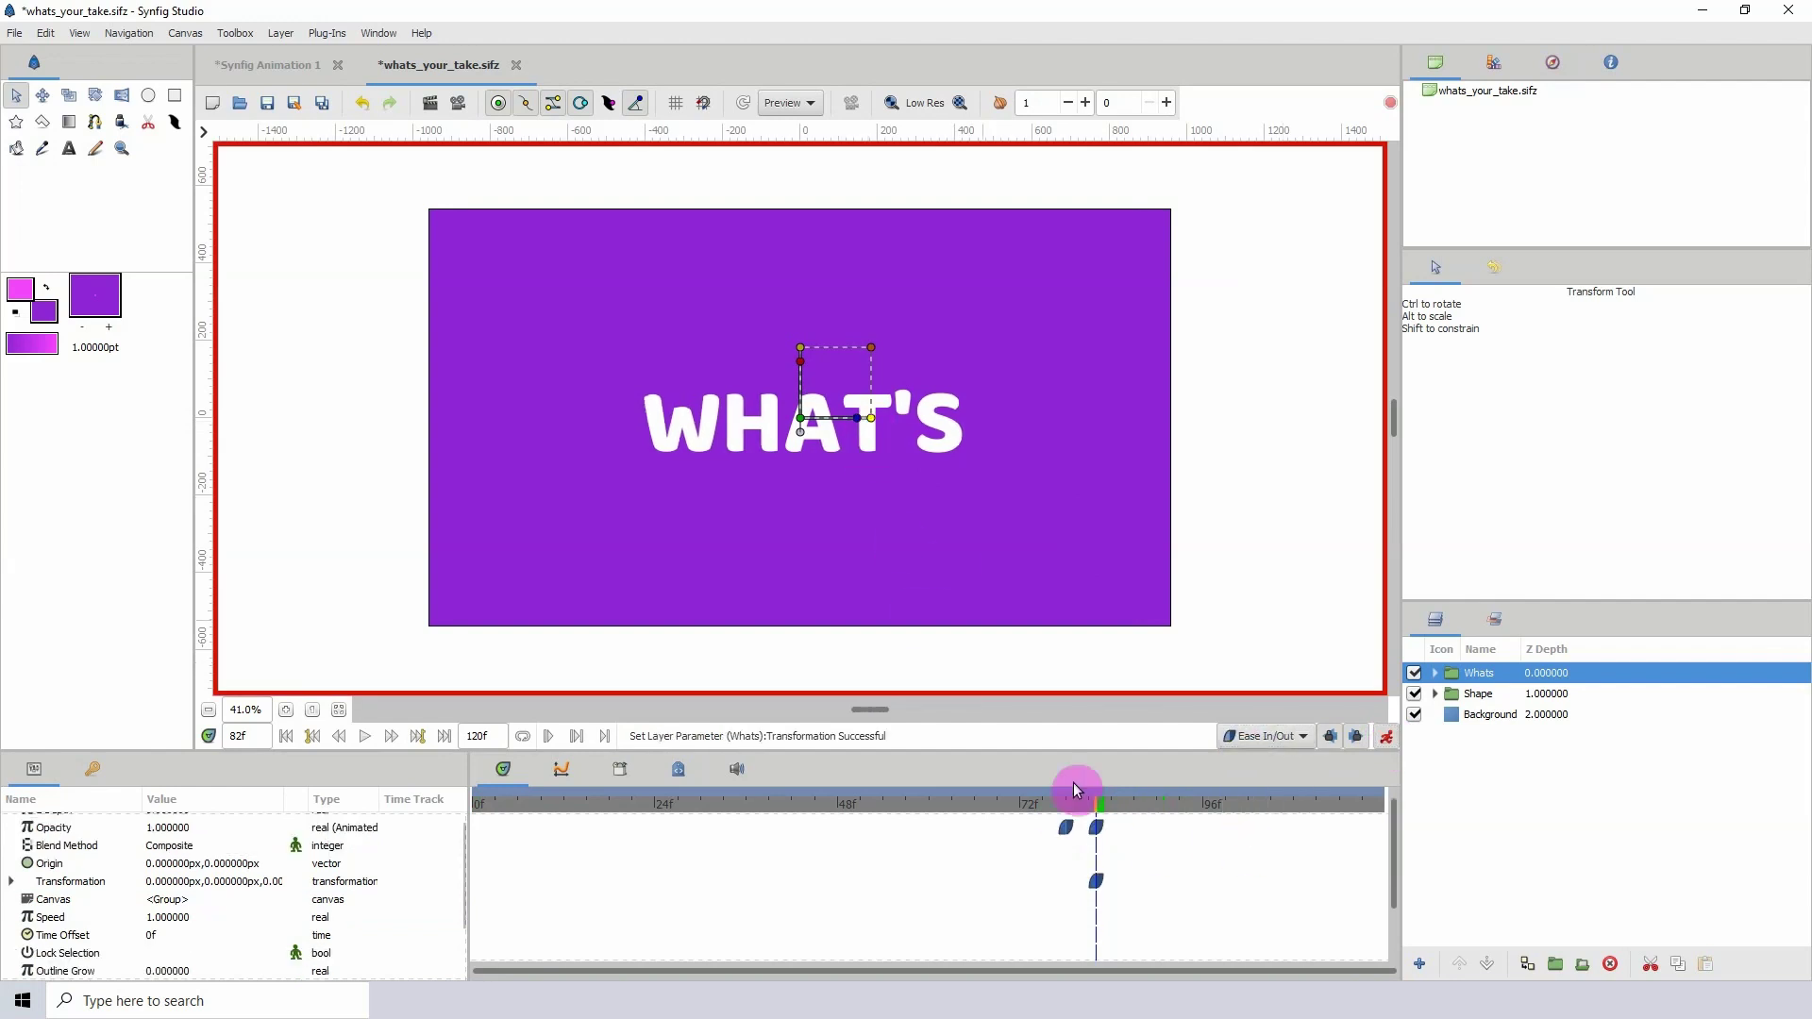
- Add scale keyframes for the Whats group at frame 78 and past frame 82, play through them, and save the file
click(1066, 805)
click(872, 419)
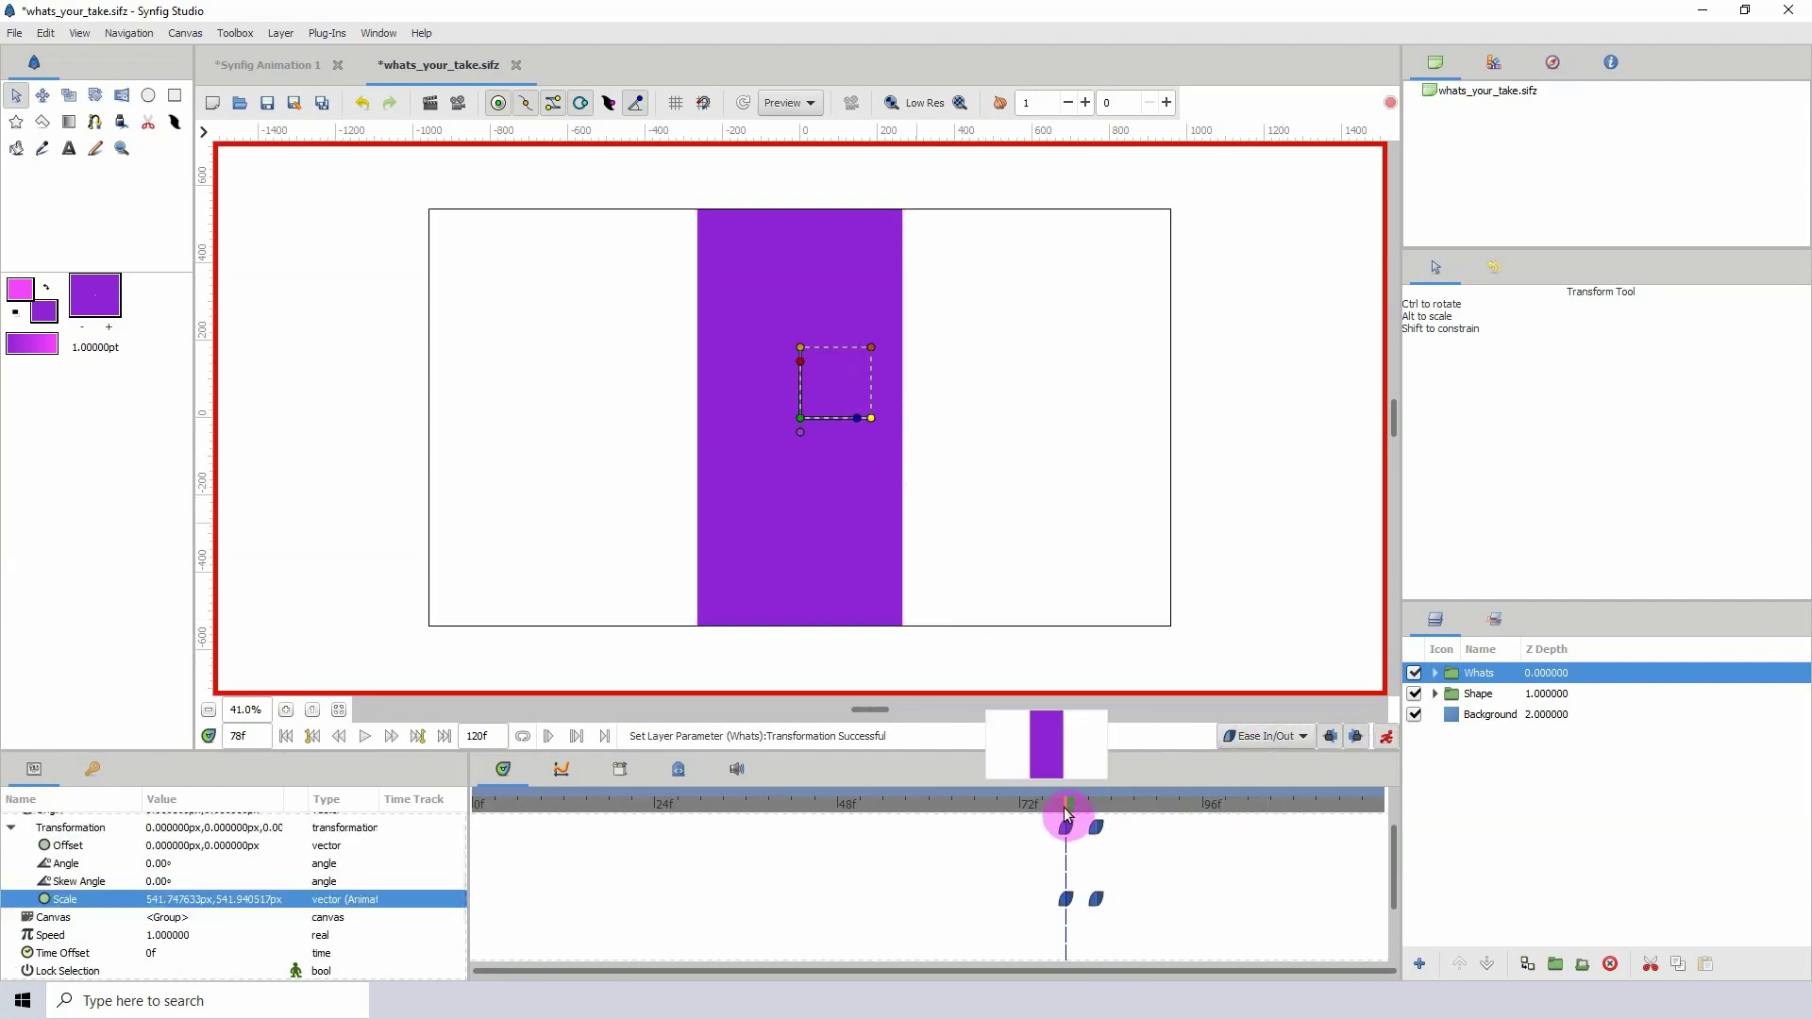
drag(1066, 809, 1136, 811)
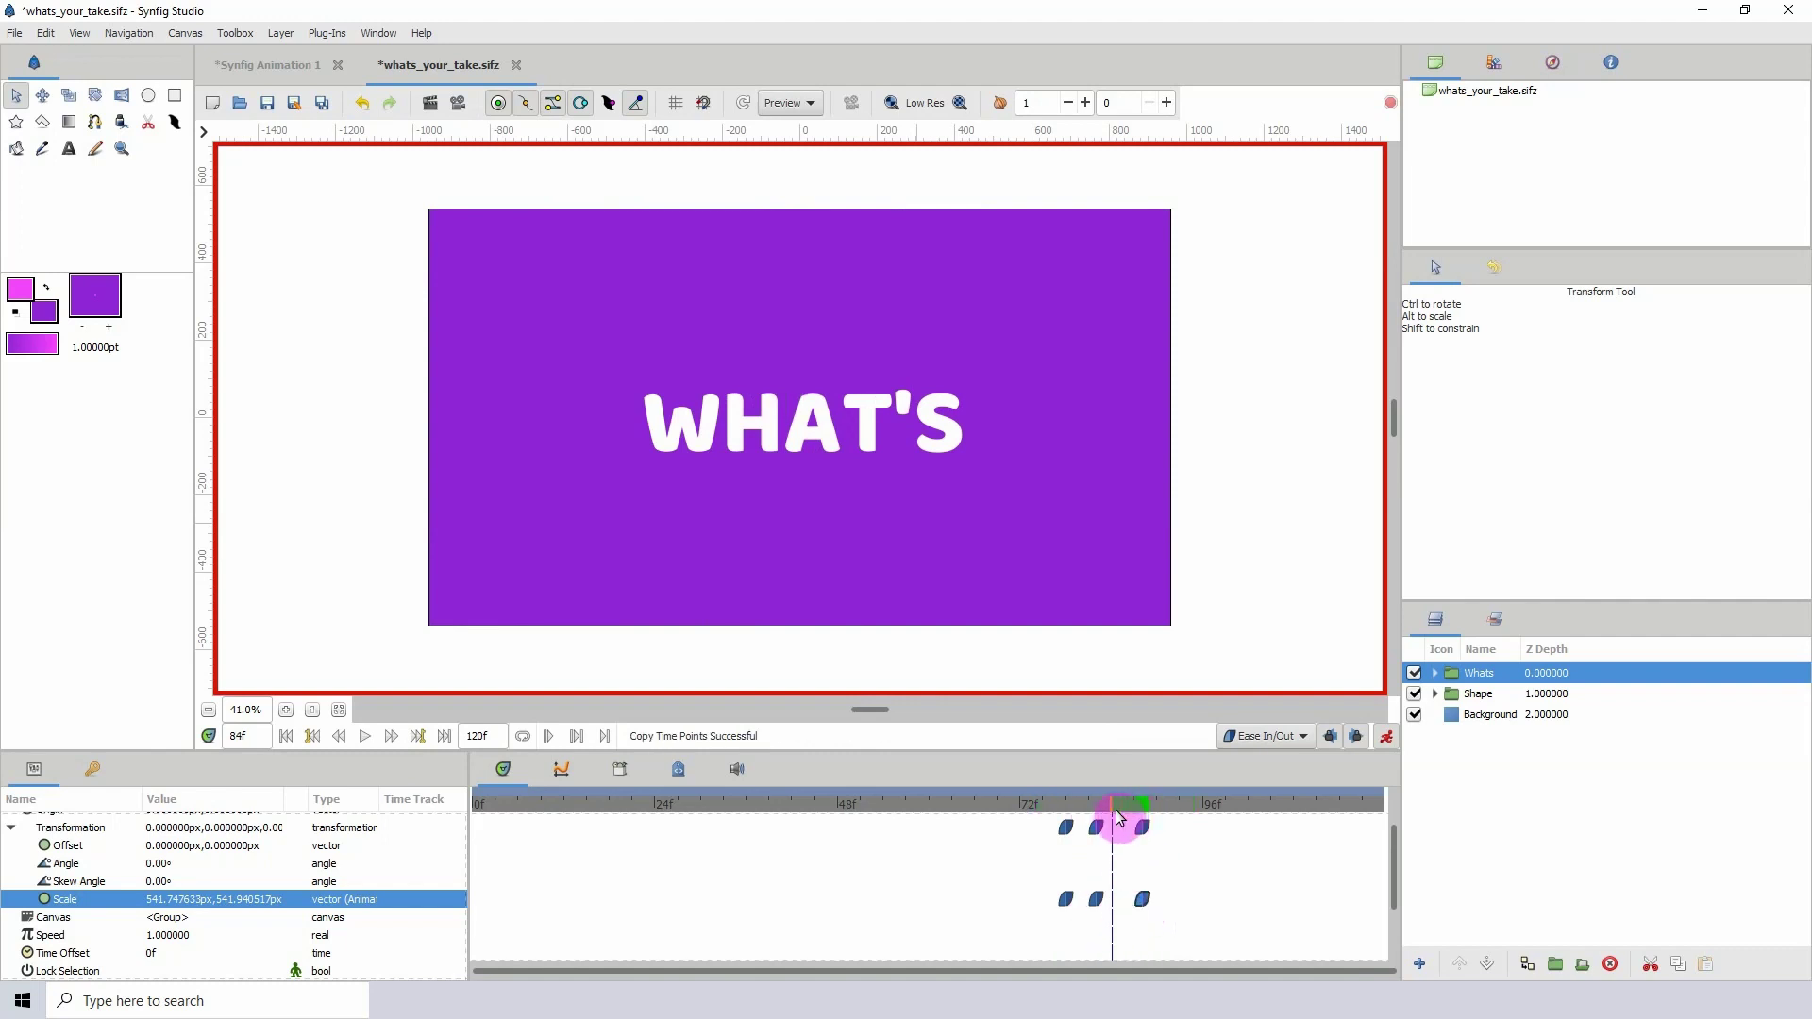
click(872, 419)
drag(1110, 813, 1233, 808)
key(ctrl+s)
- Switch to the storyboard image in Photos and examine panels 5 and 6 for the text and closing transition
drag(713, 676, 712, 606)
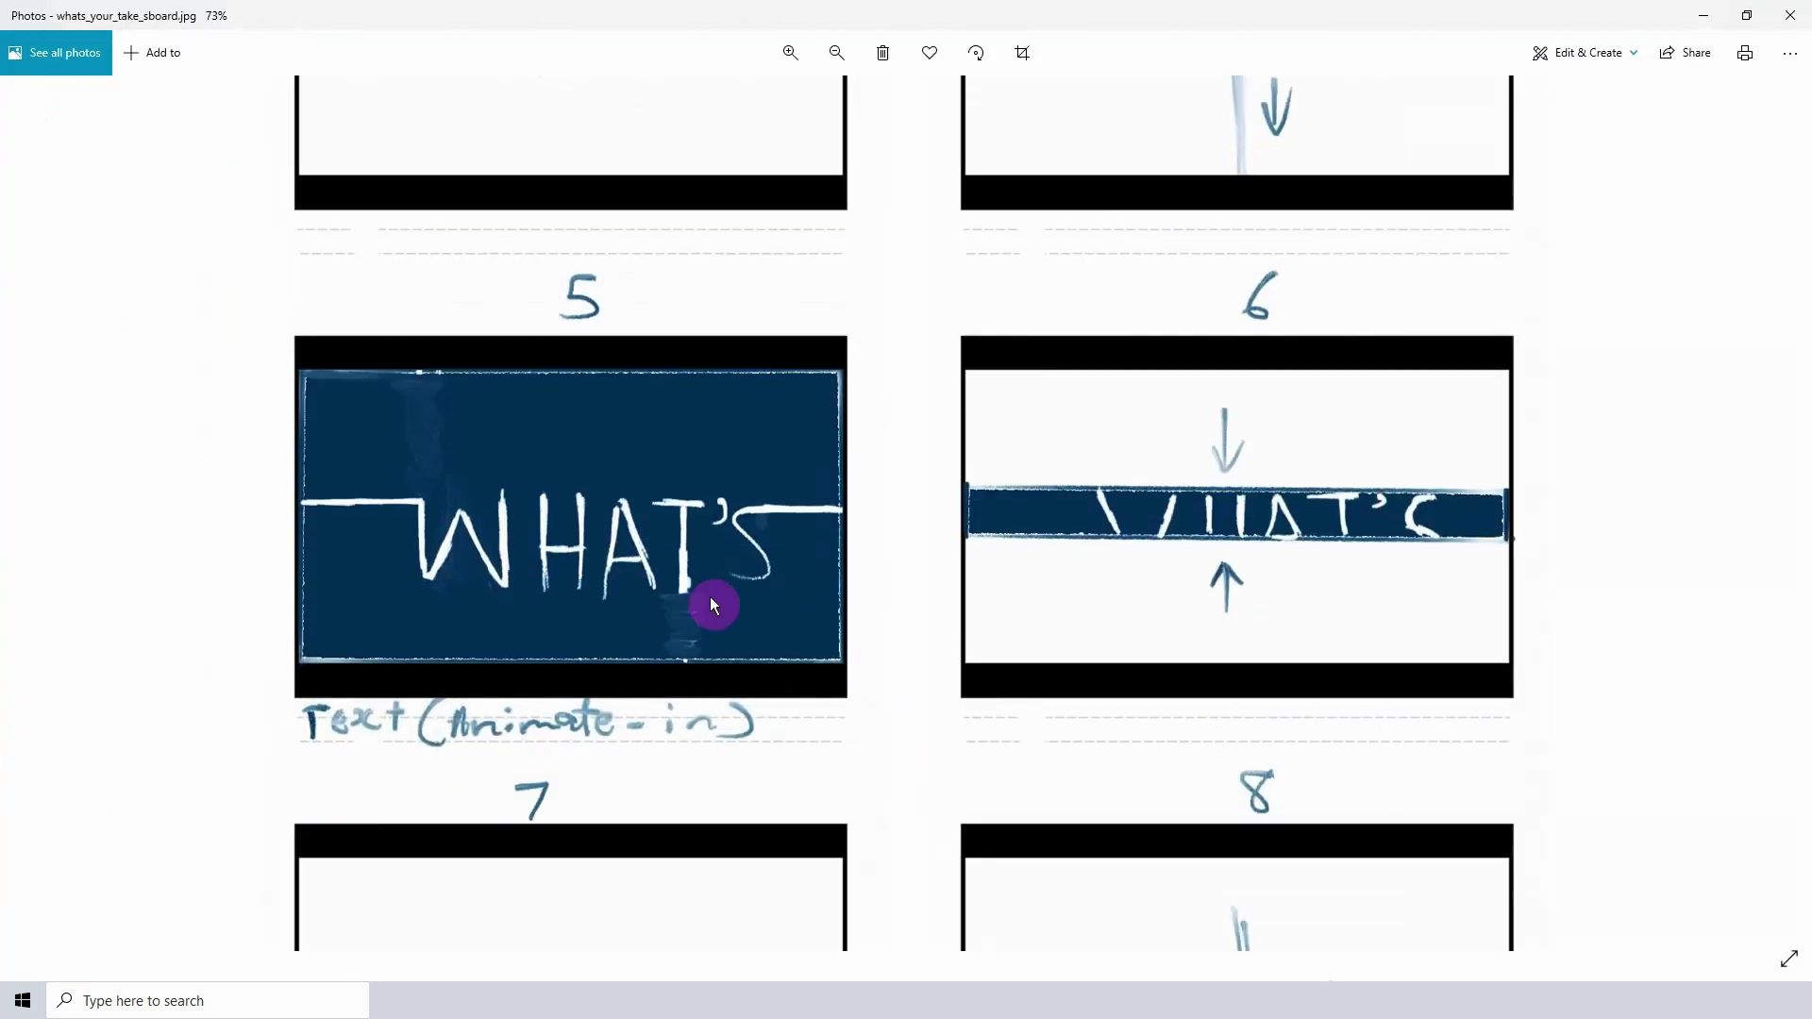
drag(819, 546, 822, 577)
click(1696, 24)
key(alt+Tab)
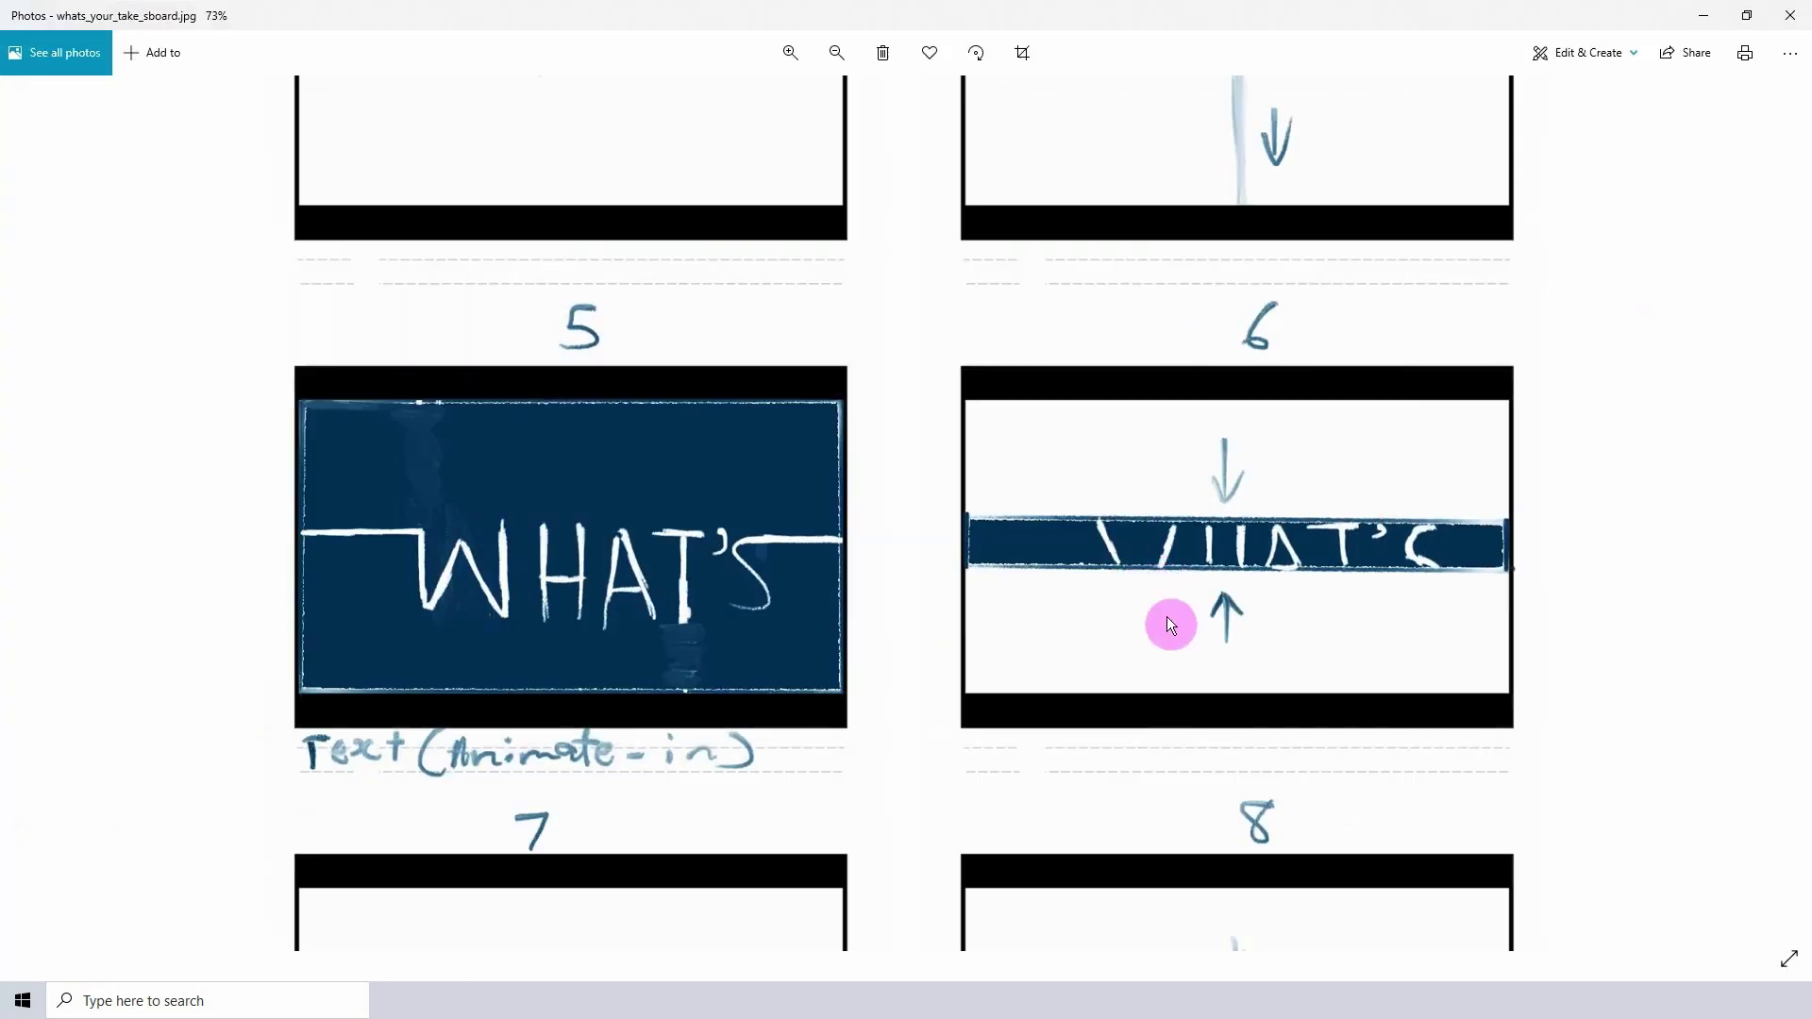
drag(1170, 606, 1259, 346)
key(alt+Tab)
- Back in Synfig, add a transformation keyframe for the Whats group at frame 95 and save the file
drag(695, 821, 1162, 826)
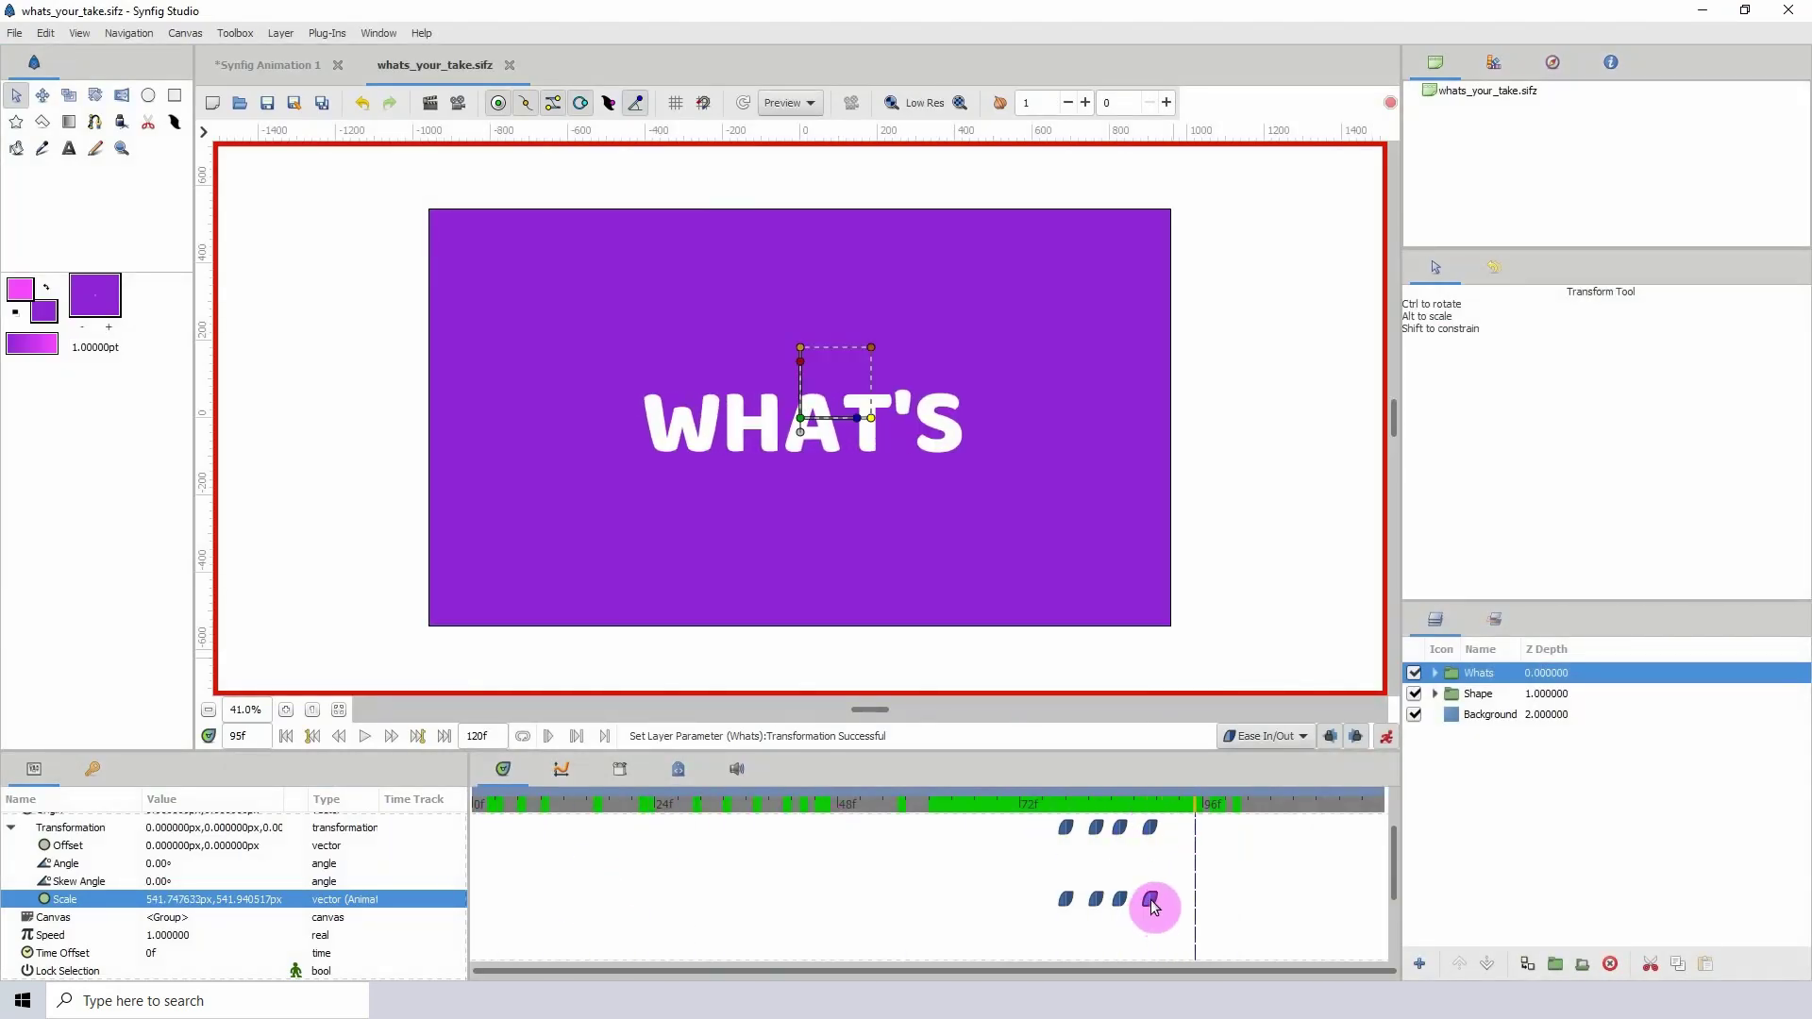
scroll(1163, 847, up, 2)
click(11, 874)
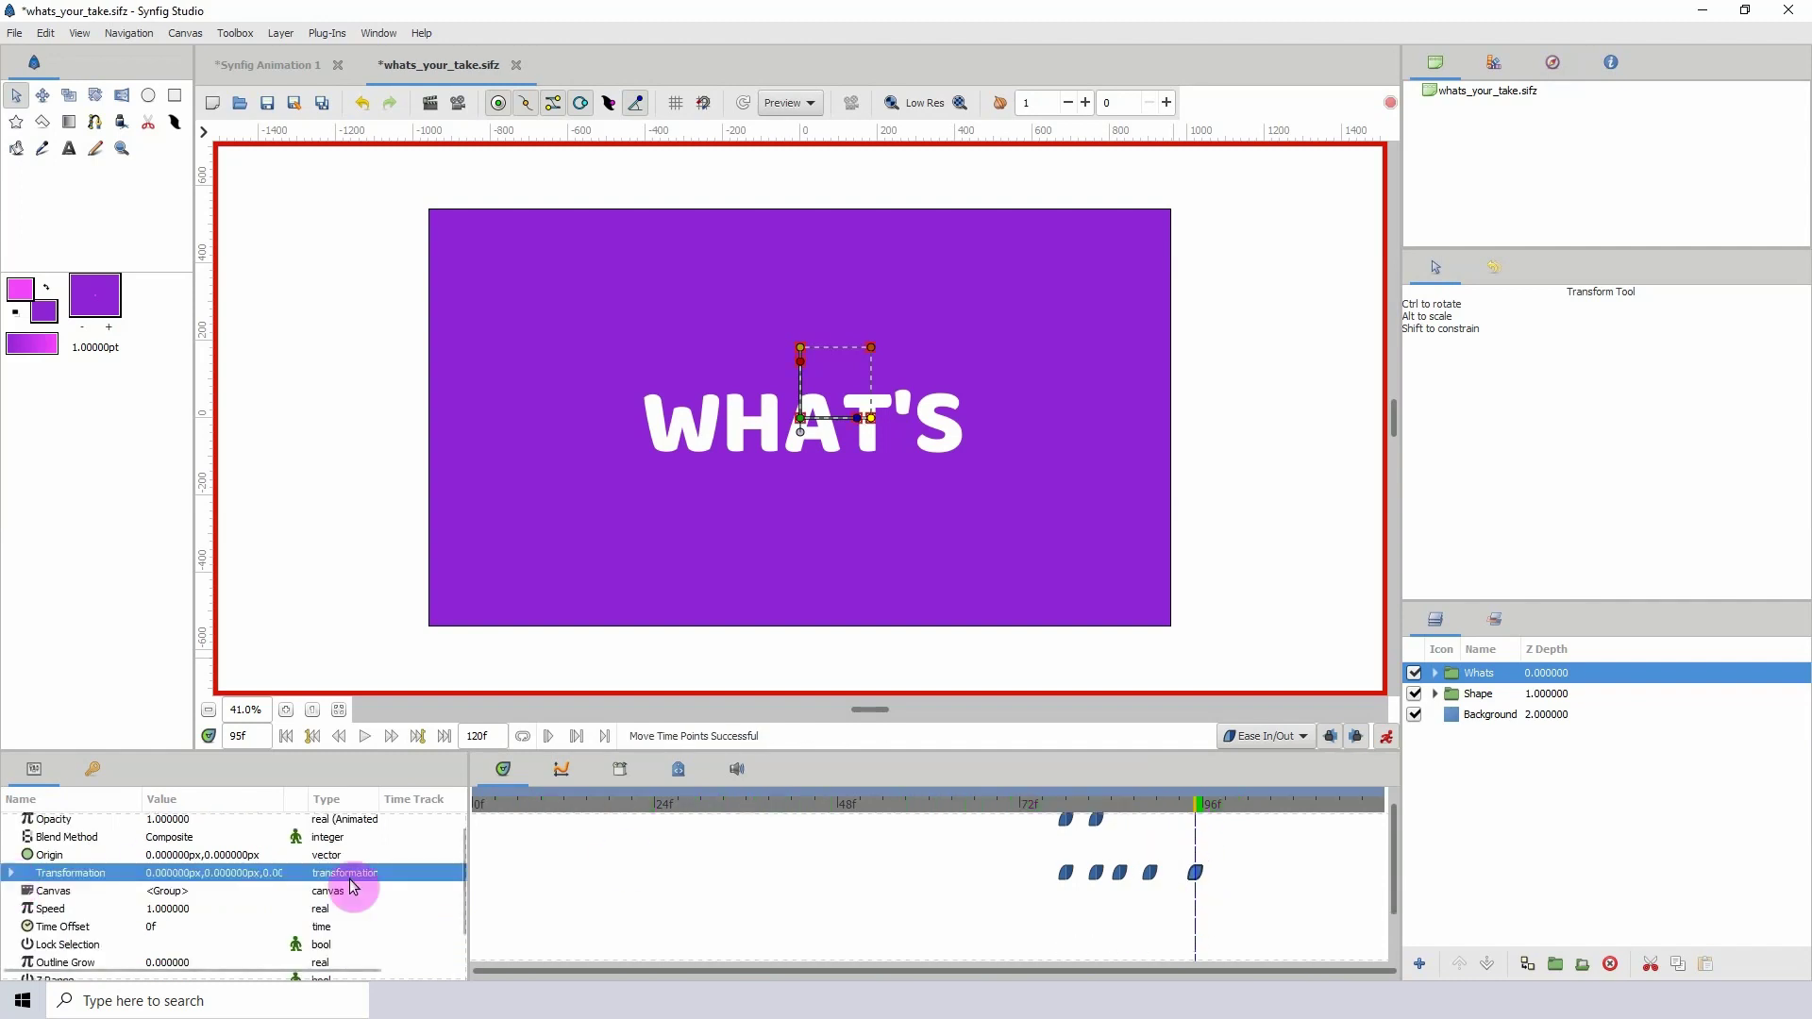
scroll(1122, 879, up, 1)
key(ctrl+s)
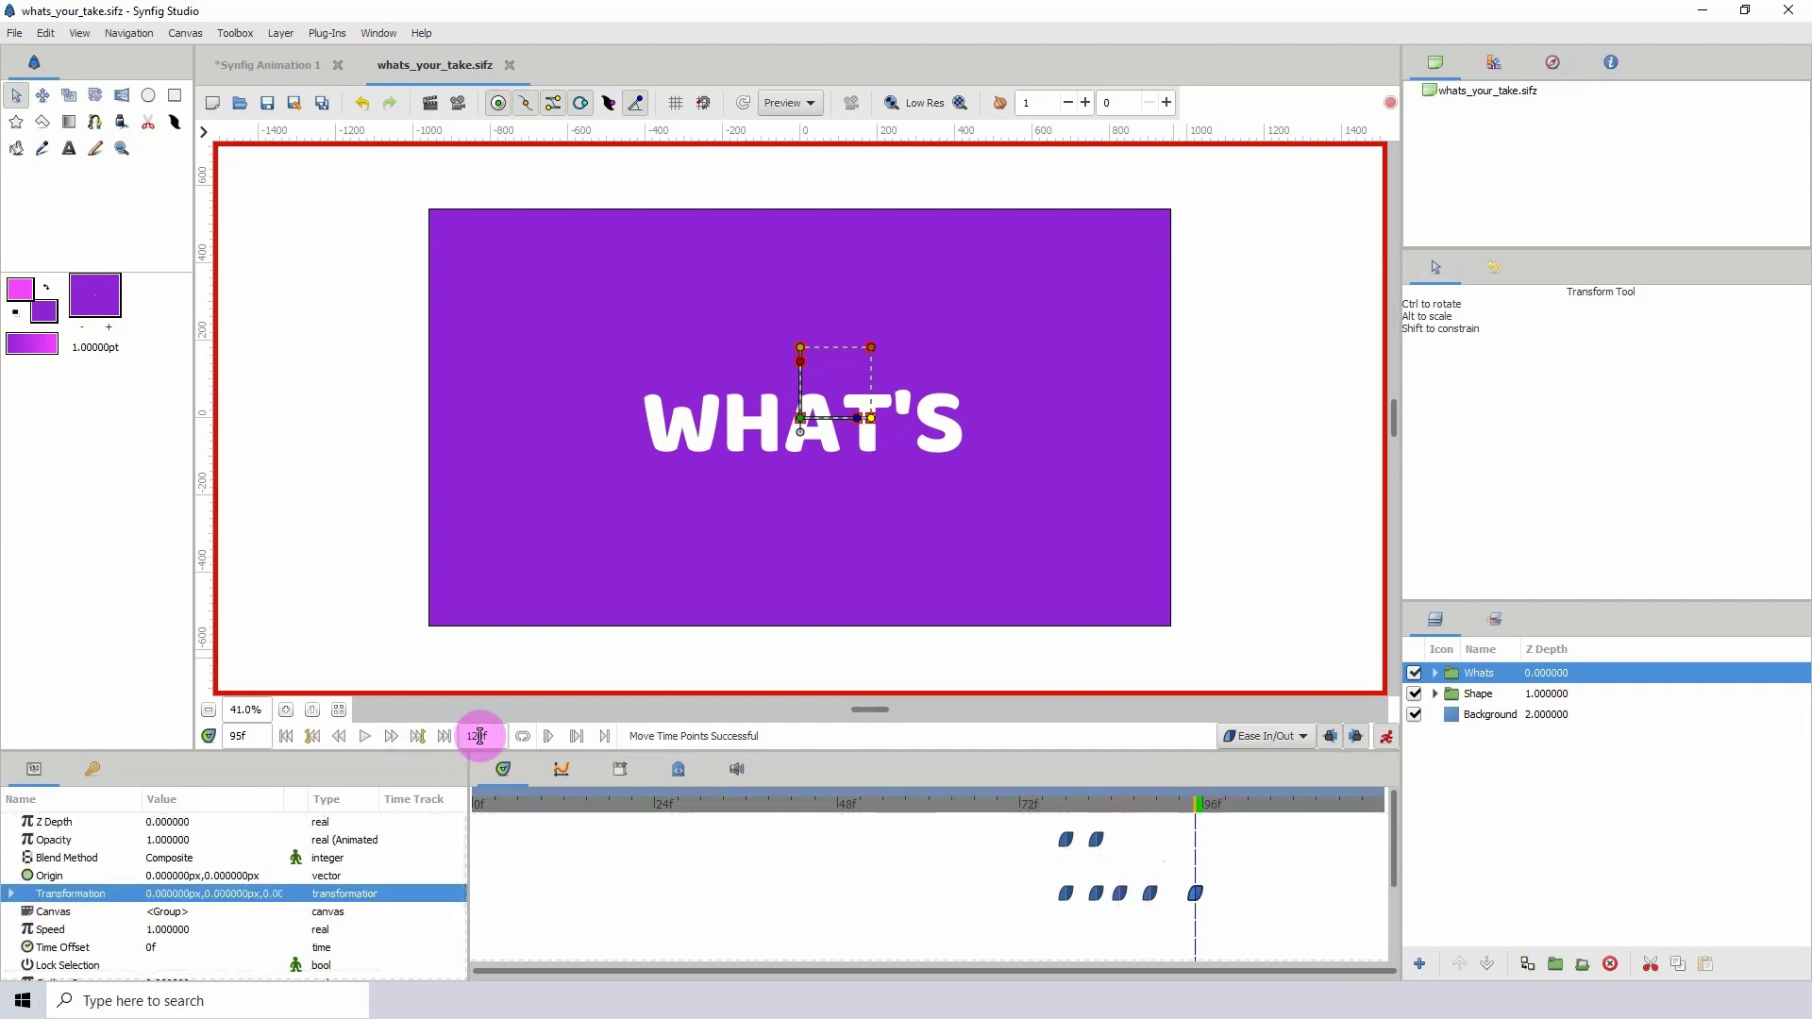
- Set the animation's end time to 96f and scrub through its final frames
text(96f)
key(Return)
drag(1173, 807, 1357, 806)
- Group the Whats, Shape and Background layers together and name the group Scene_1
click(1481, 717)
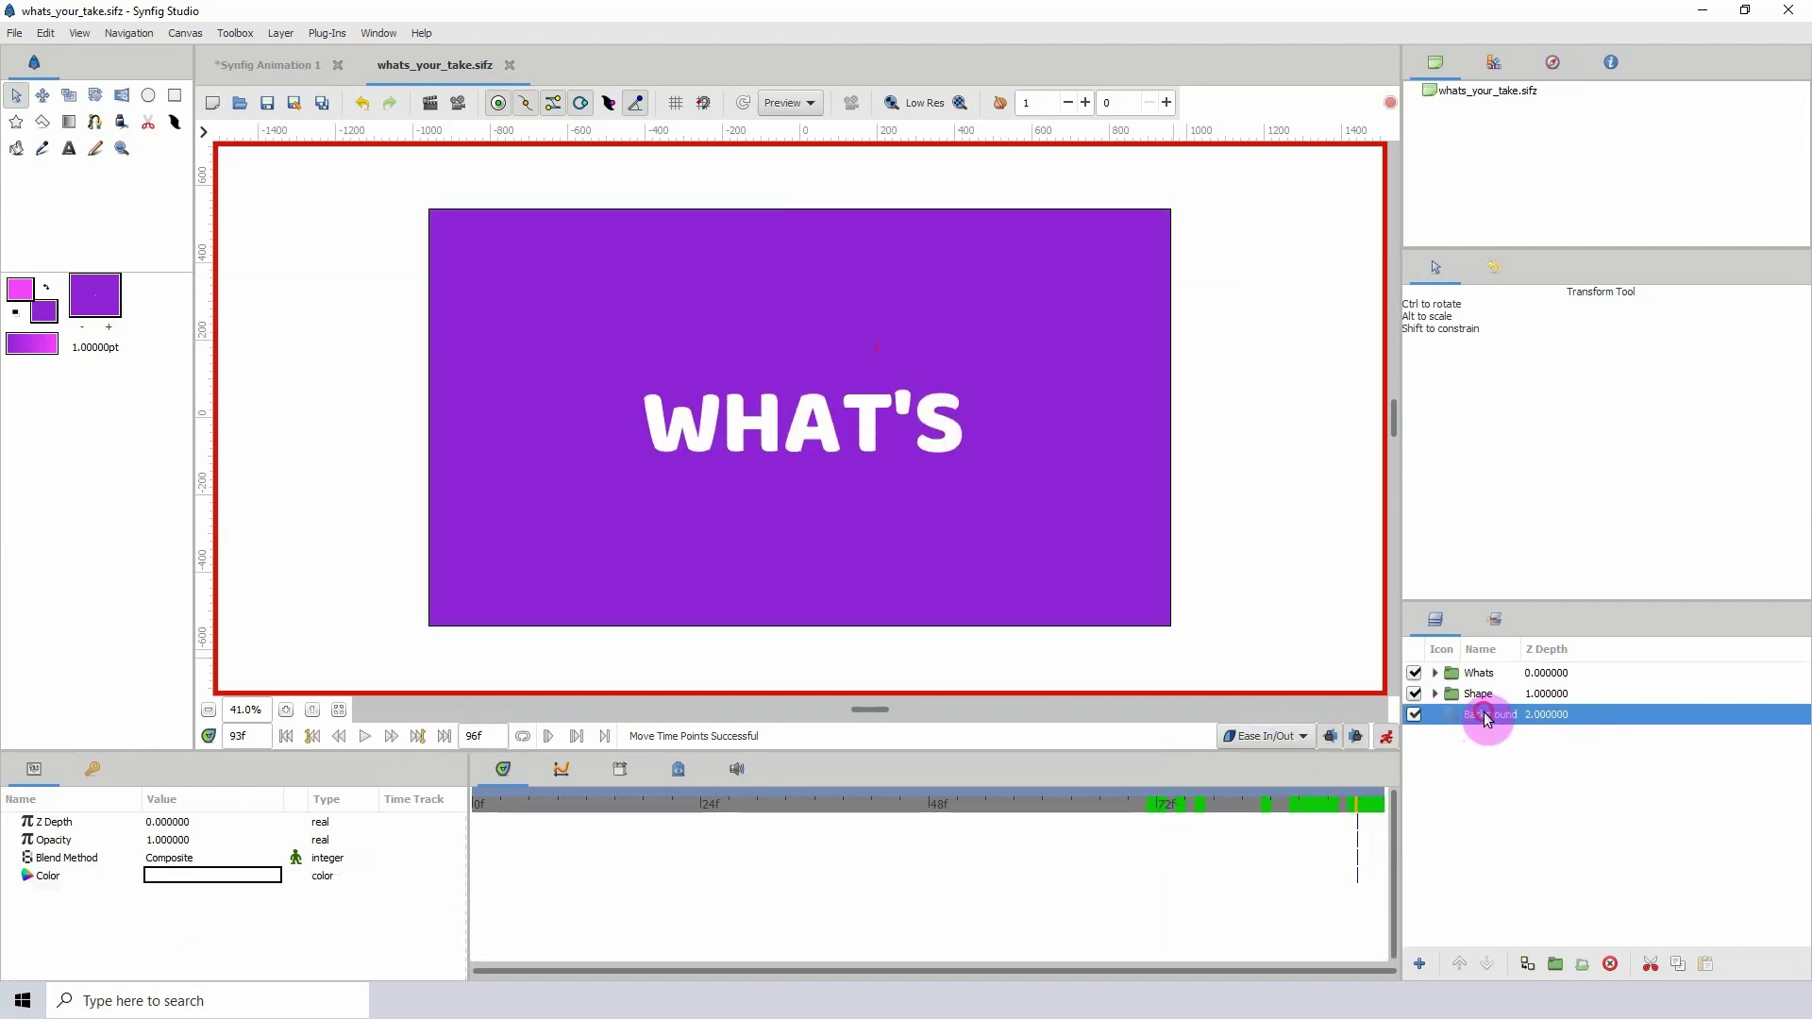
shift+click(1486, 673)
click(1554, 963)
double_click(1483, 676)
text(Scene_1)
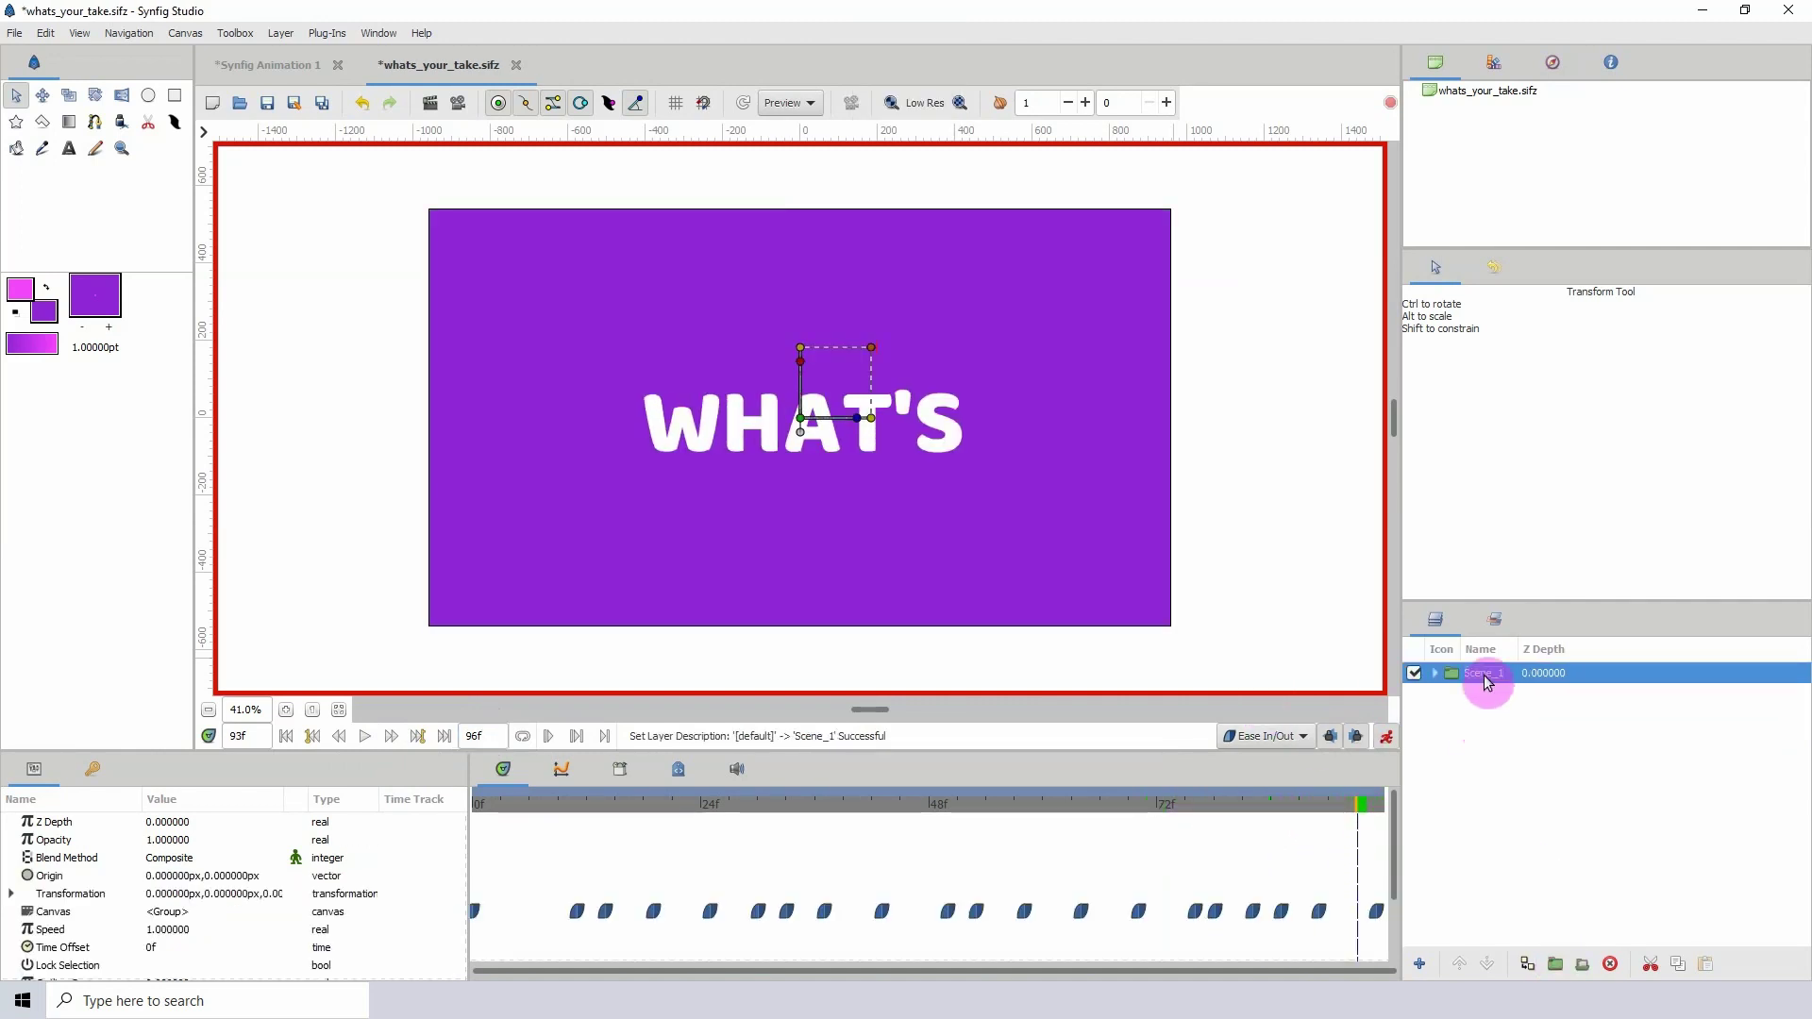
- Export the Scene_1 group's canvas value under the name Scene_1
right_click(161, 912)
click(236, 939)
text(Scene_1)
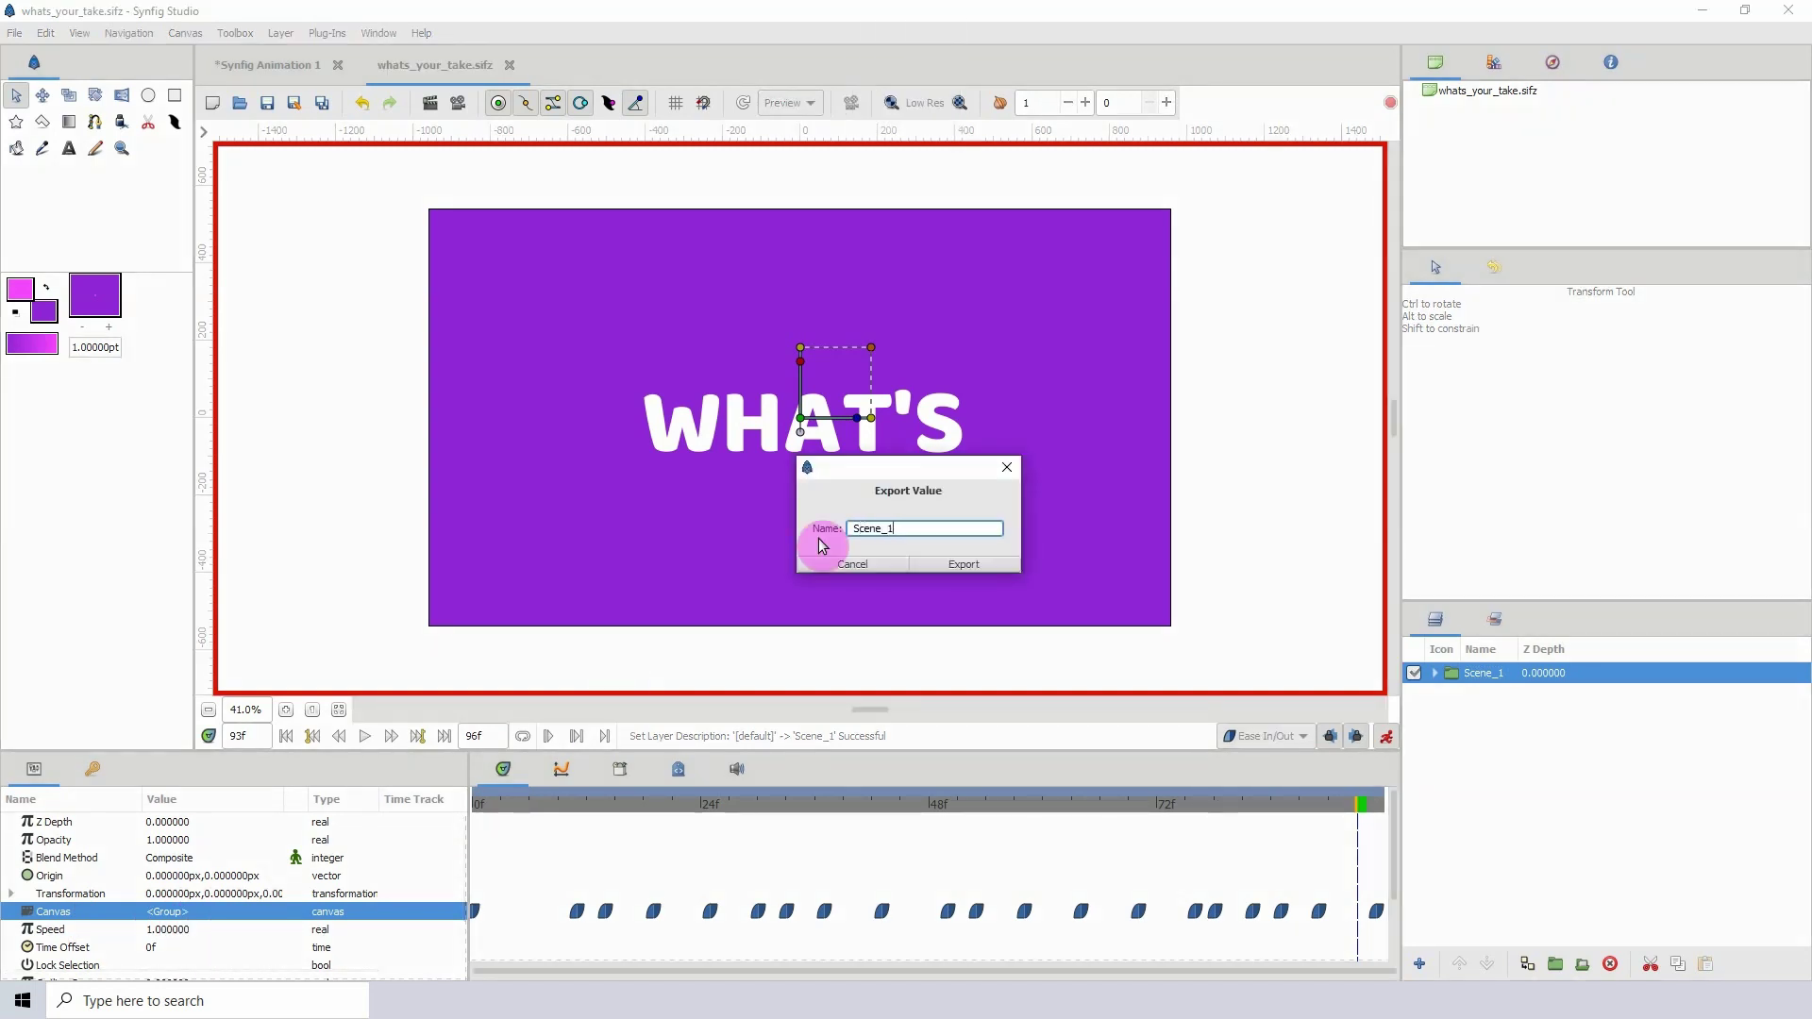
click(969, 566)
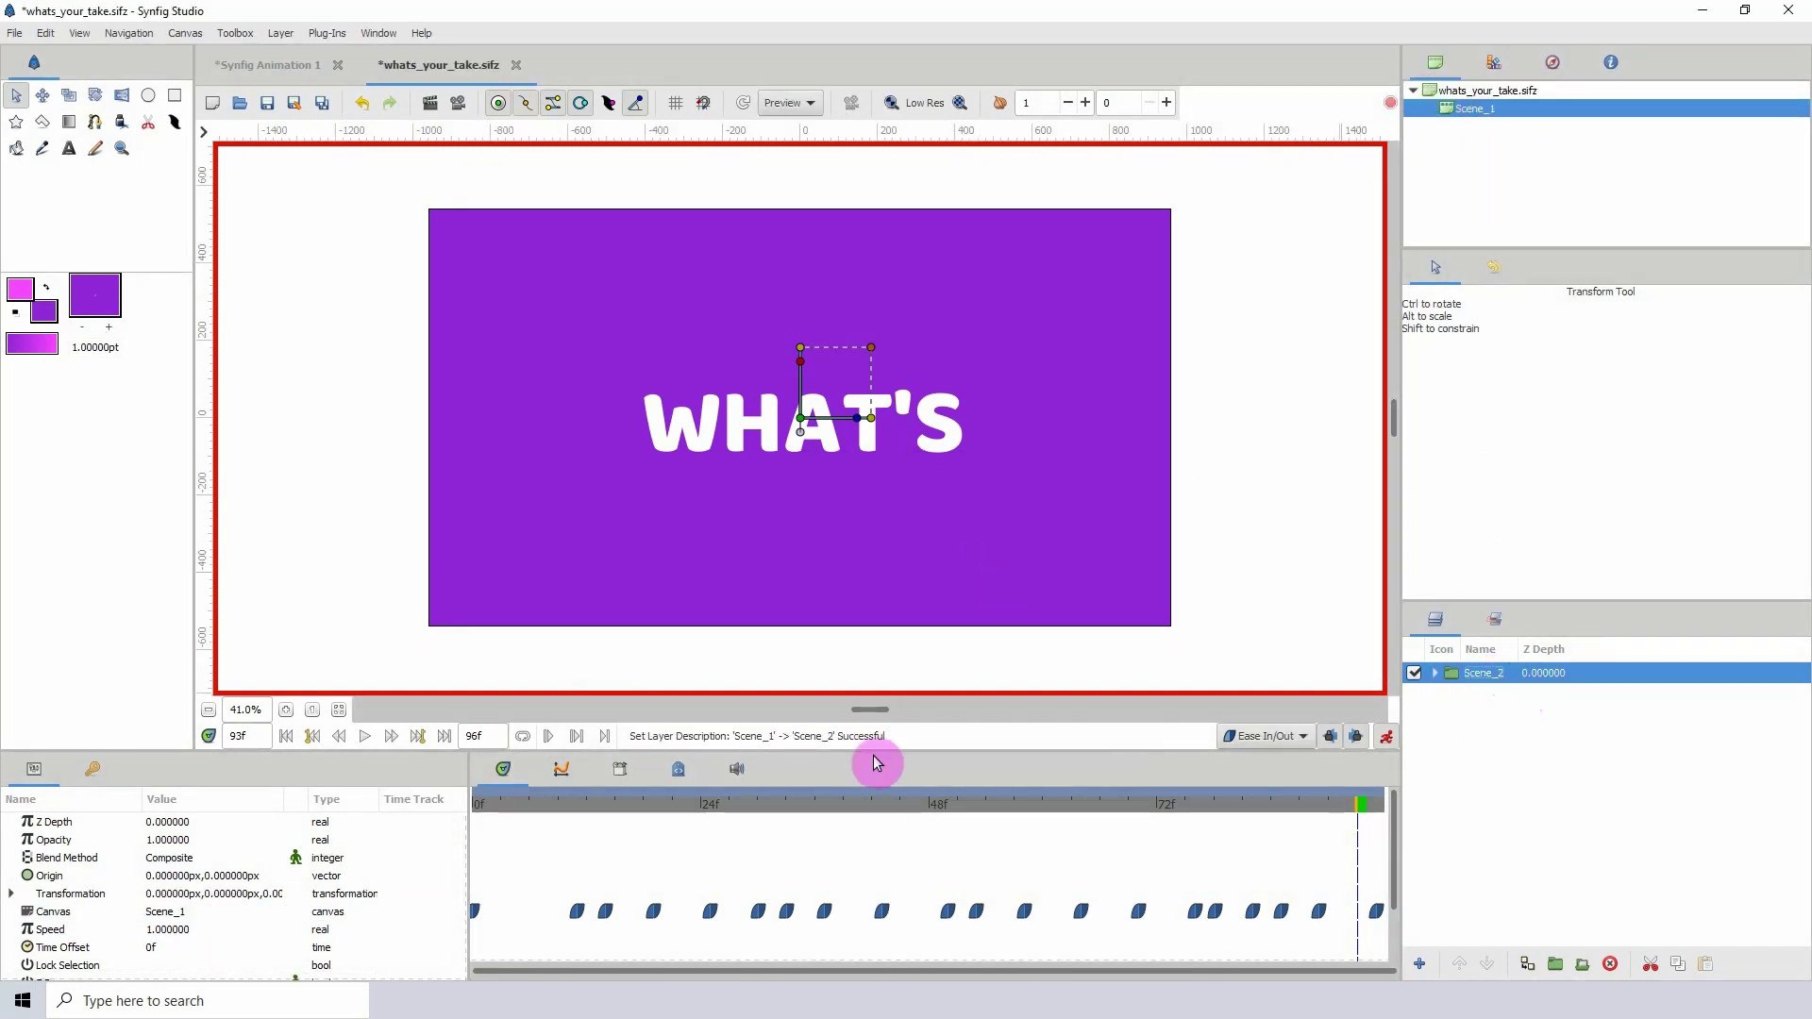
- Export the Scene_2 group's canvas value as Scene_2 and expand the file's list of canvases
click(120, 915)
right_click(115, 916)
mouse_move(140, 924)
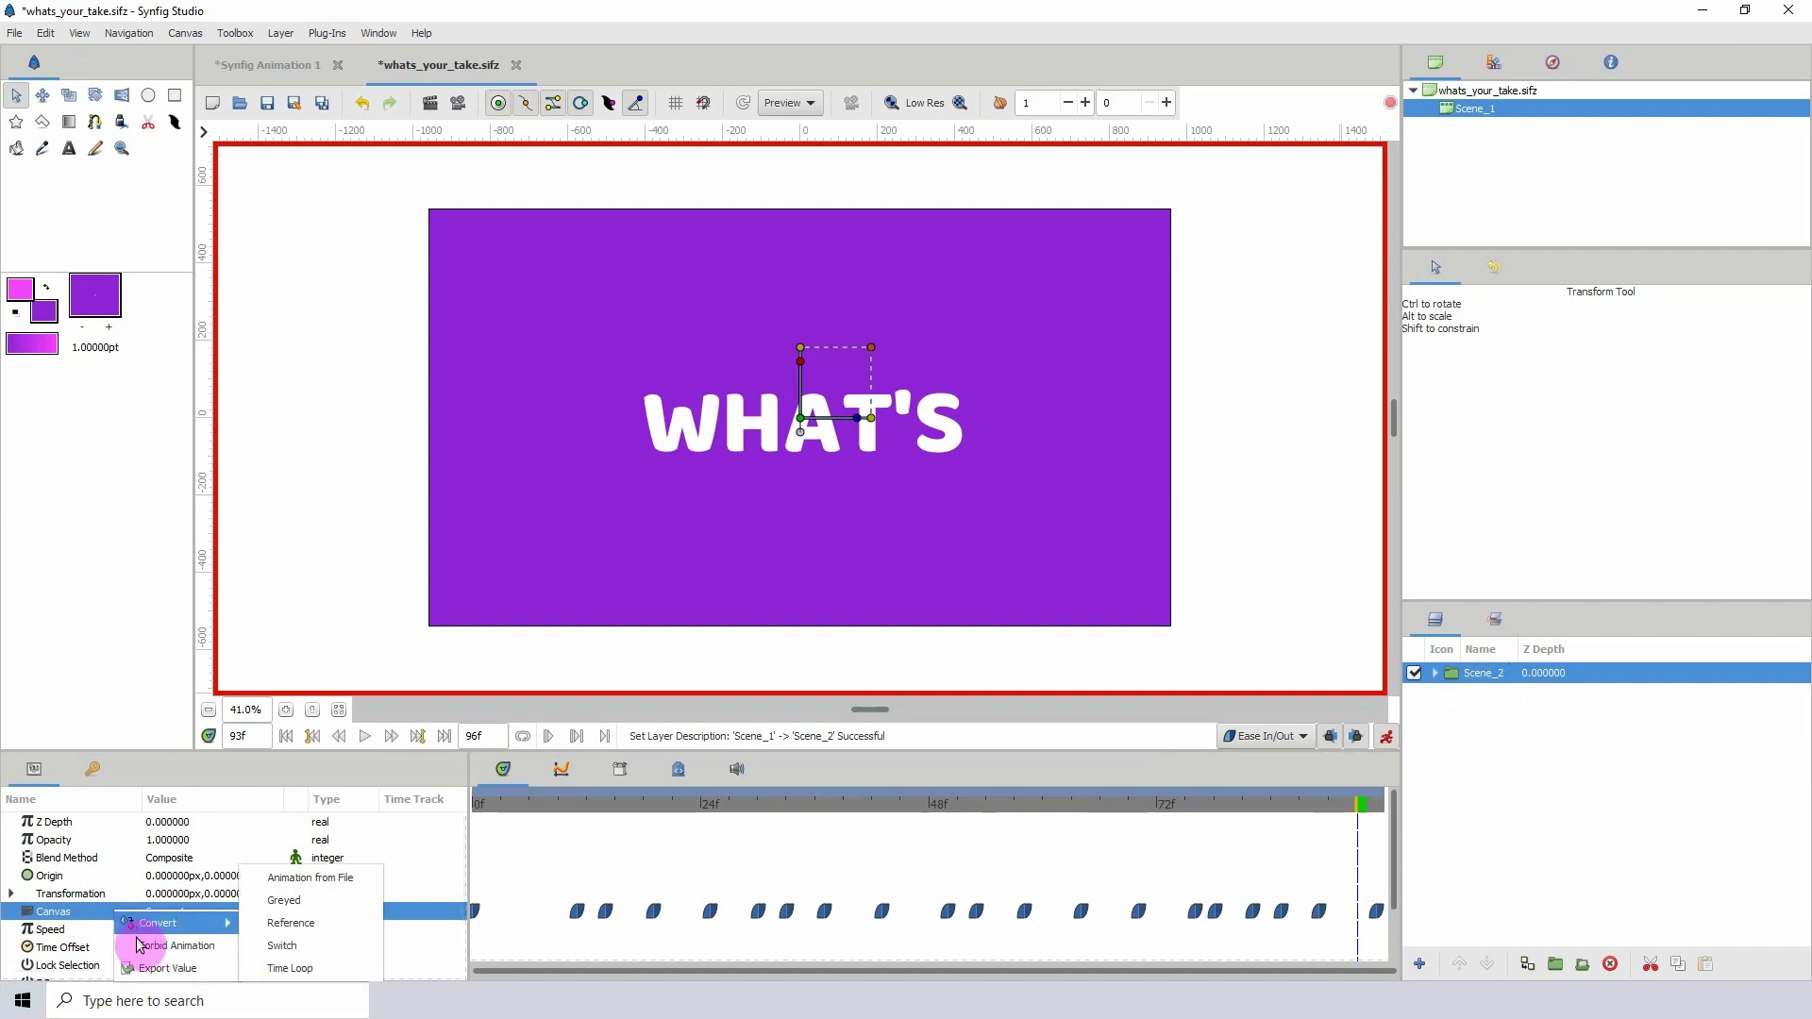
click(156, 967)
text(Scene_2)
key(Return)
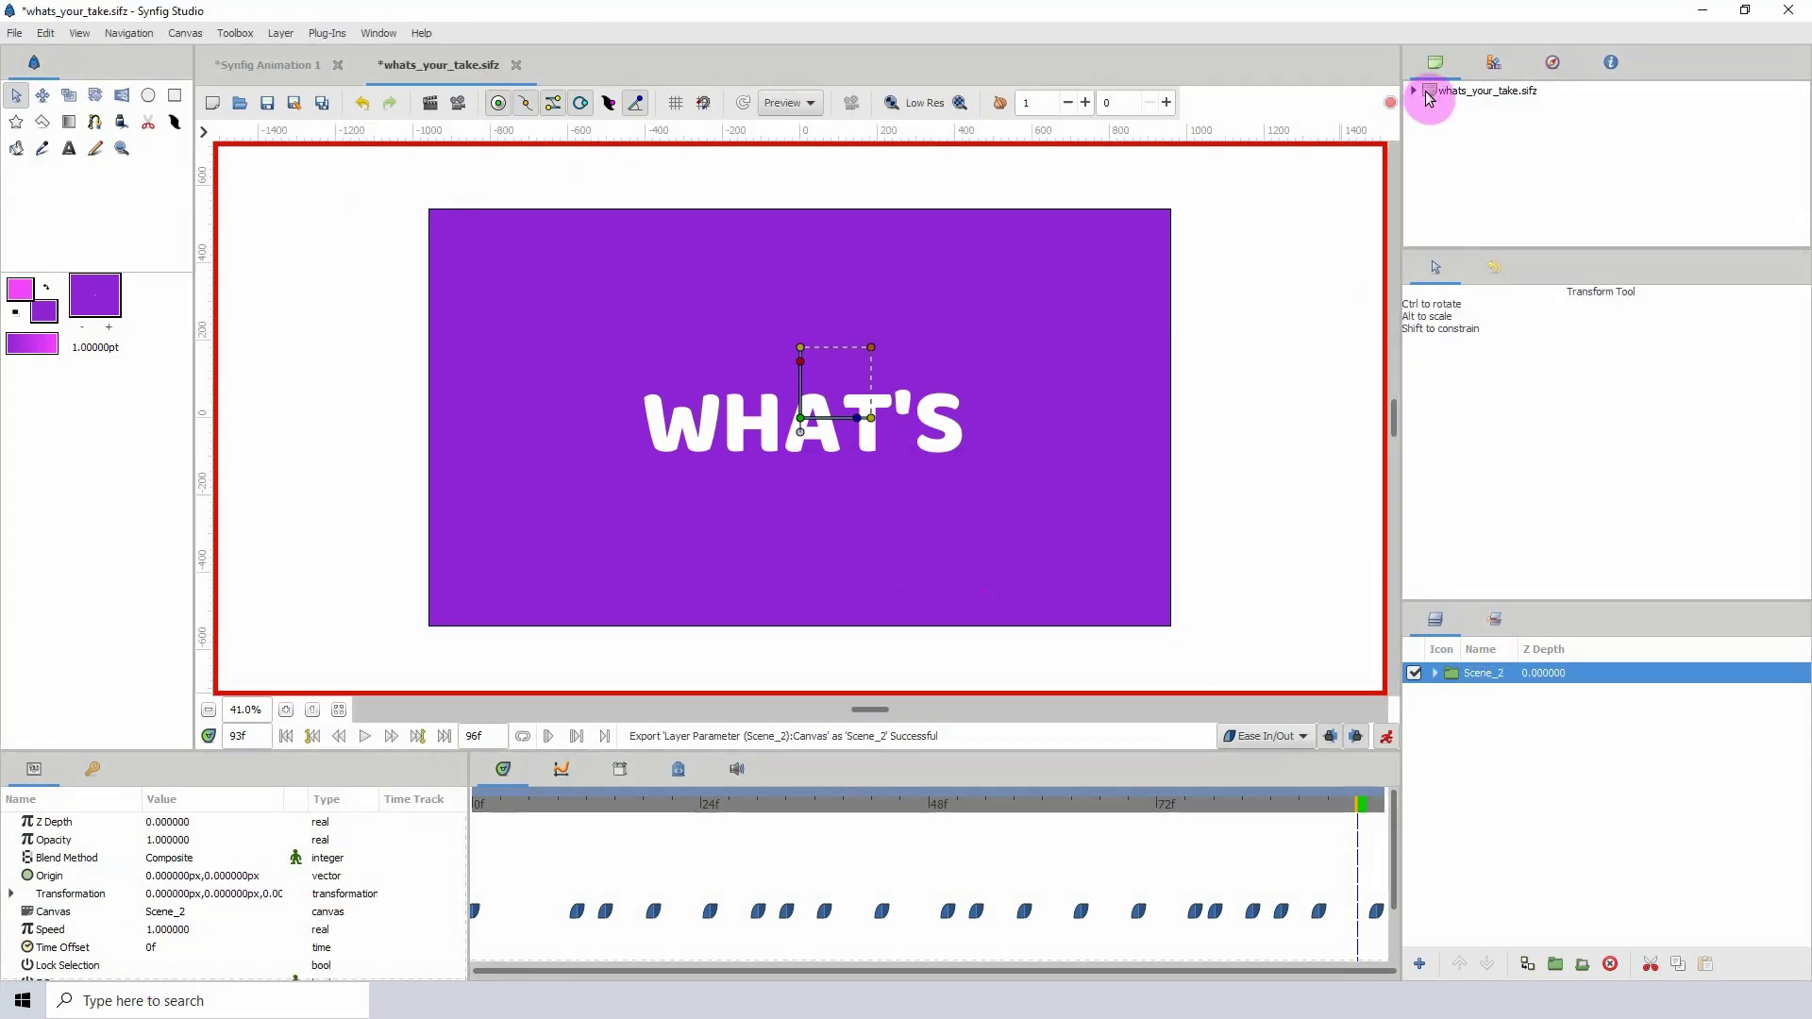
click(1413, 91)
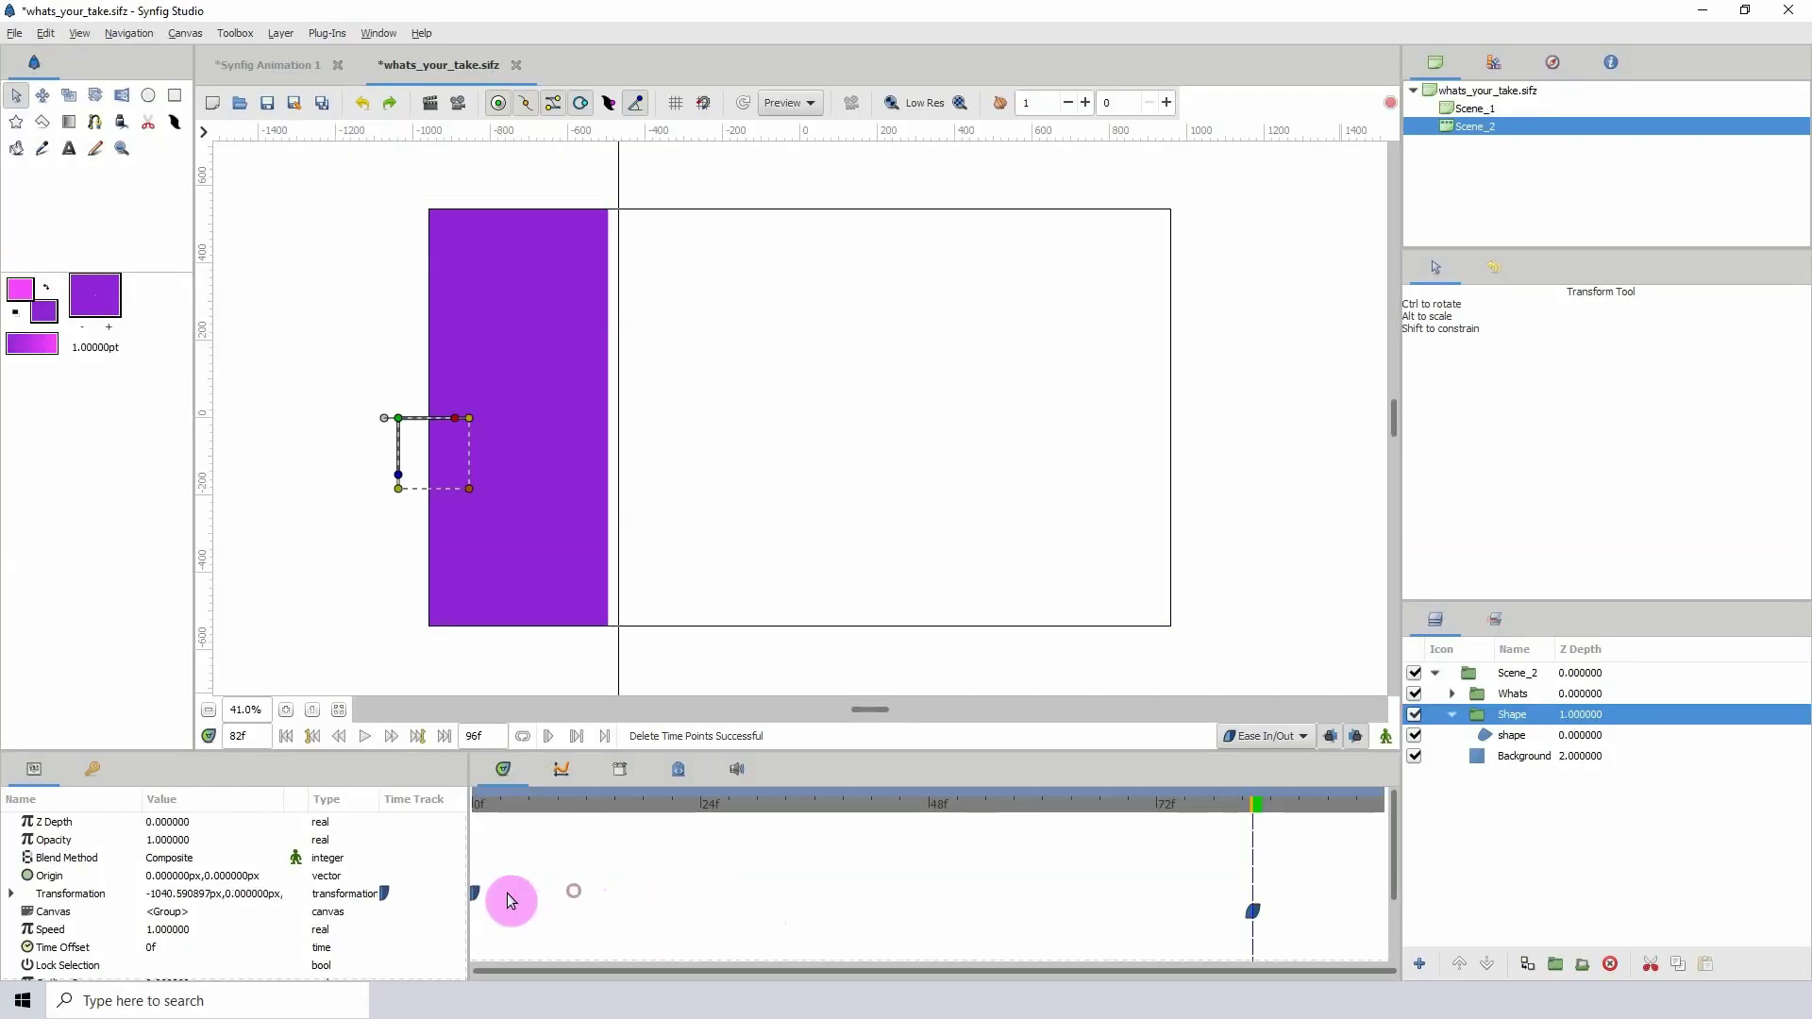
- Delete the remaining transformation keyframes of the Shape group in Scene_2, return to frame 0, and save the file
click(510, 901)
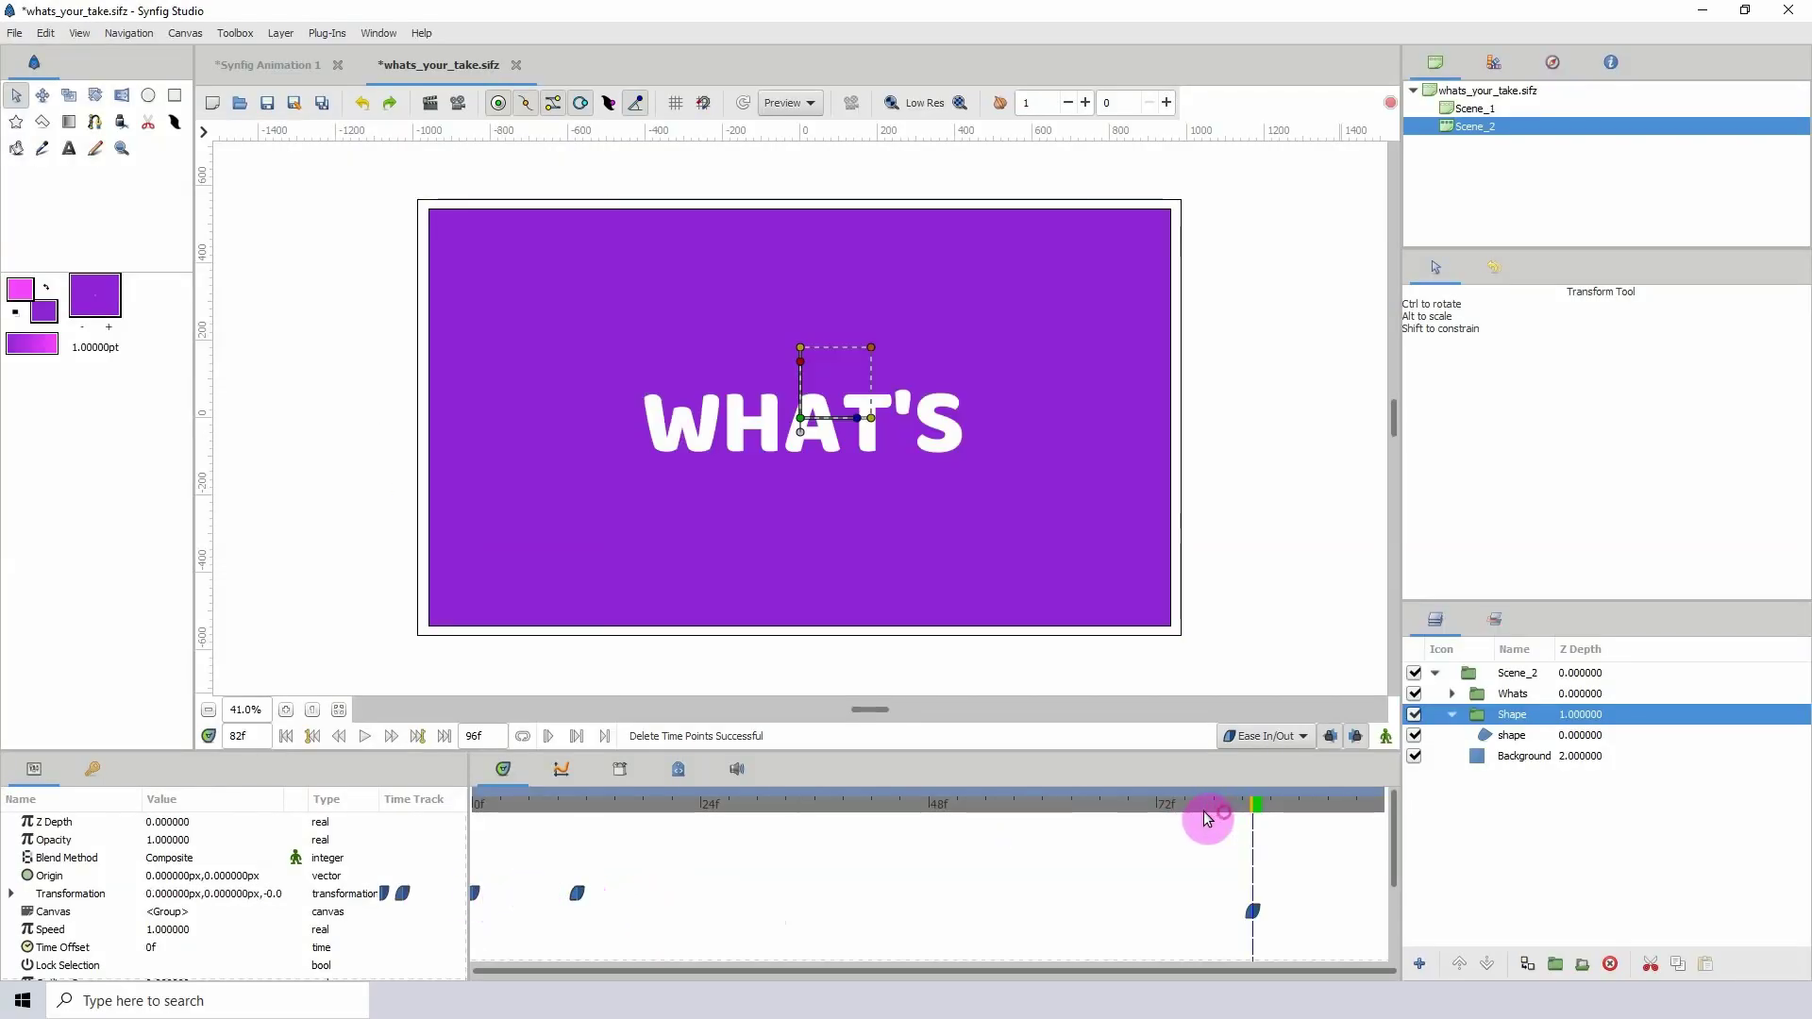
click(11, 894)
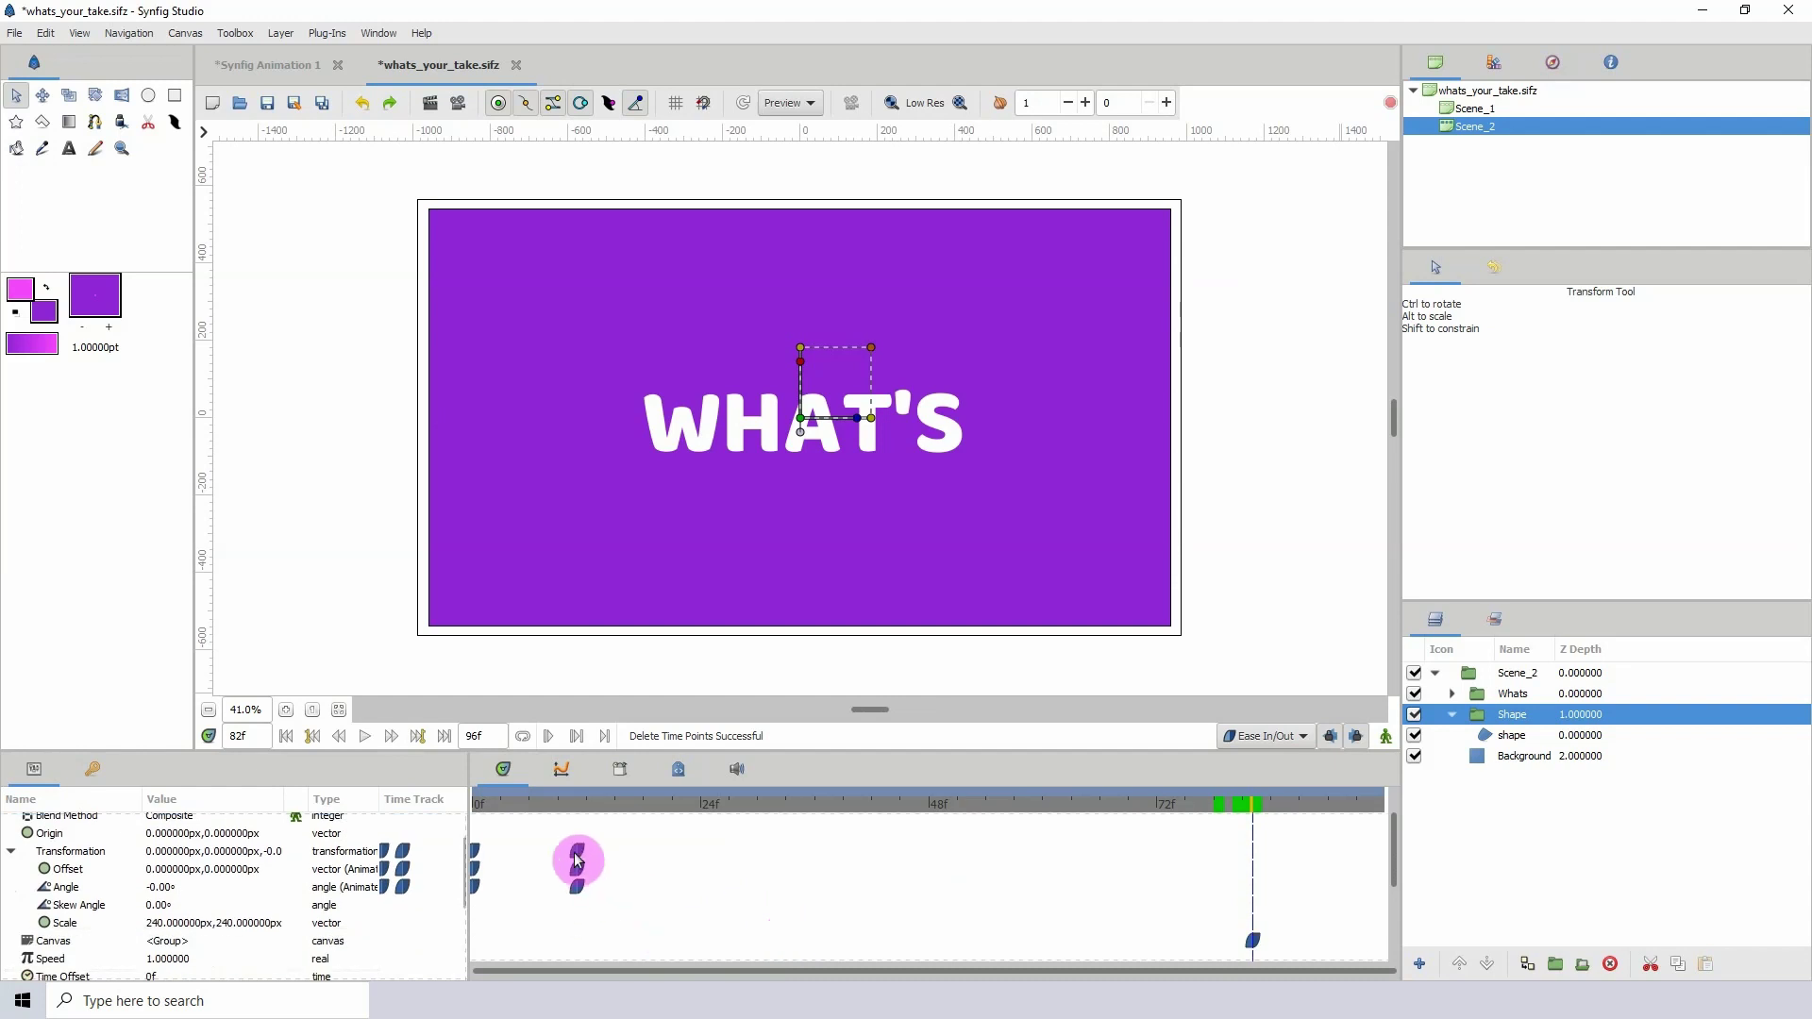
click(12, 852)
click(577, 852)
key(Delete)
click(475, 852)
key(Delete)
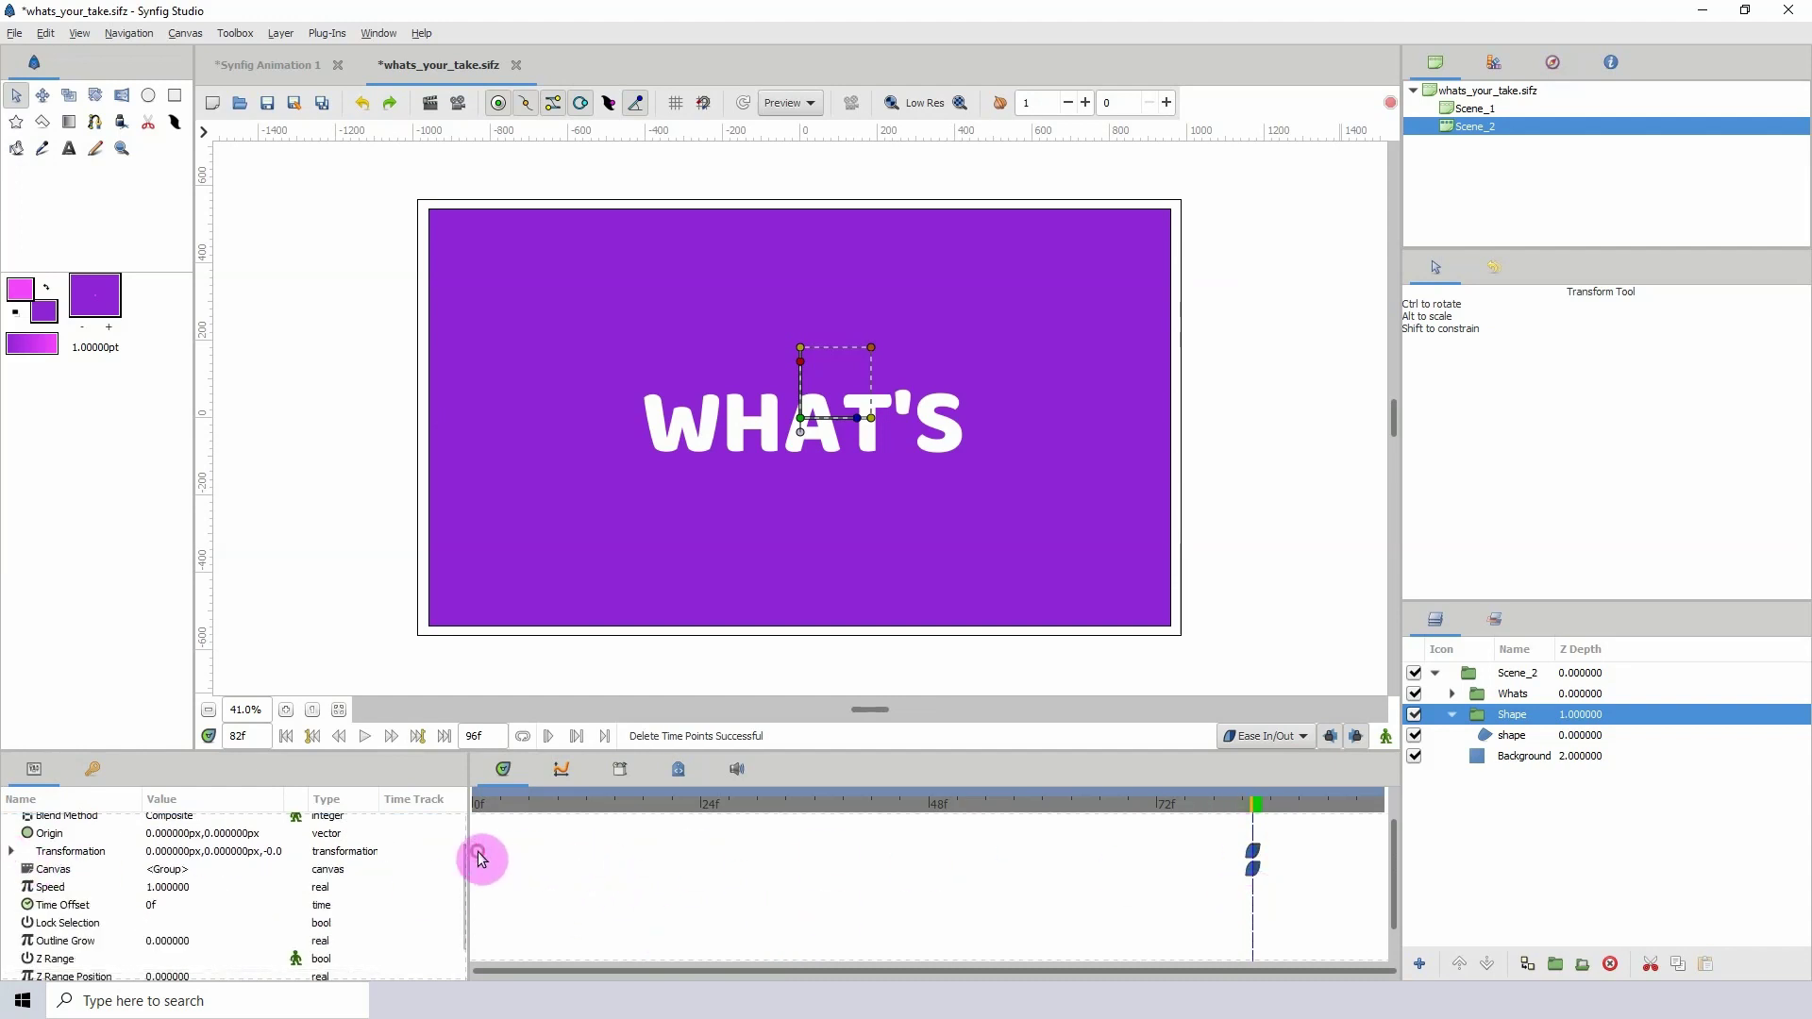
click(1254, 853)
key(Delete)
drag(1088, 803, 468, 814)
key(ctrl+s)
- Check storyboard panel 6, select the inner shape layer, and turn on animation editing at frame 0
click(1321, 887)
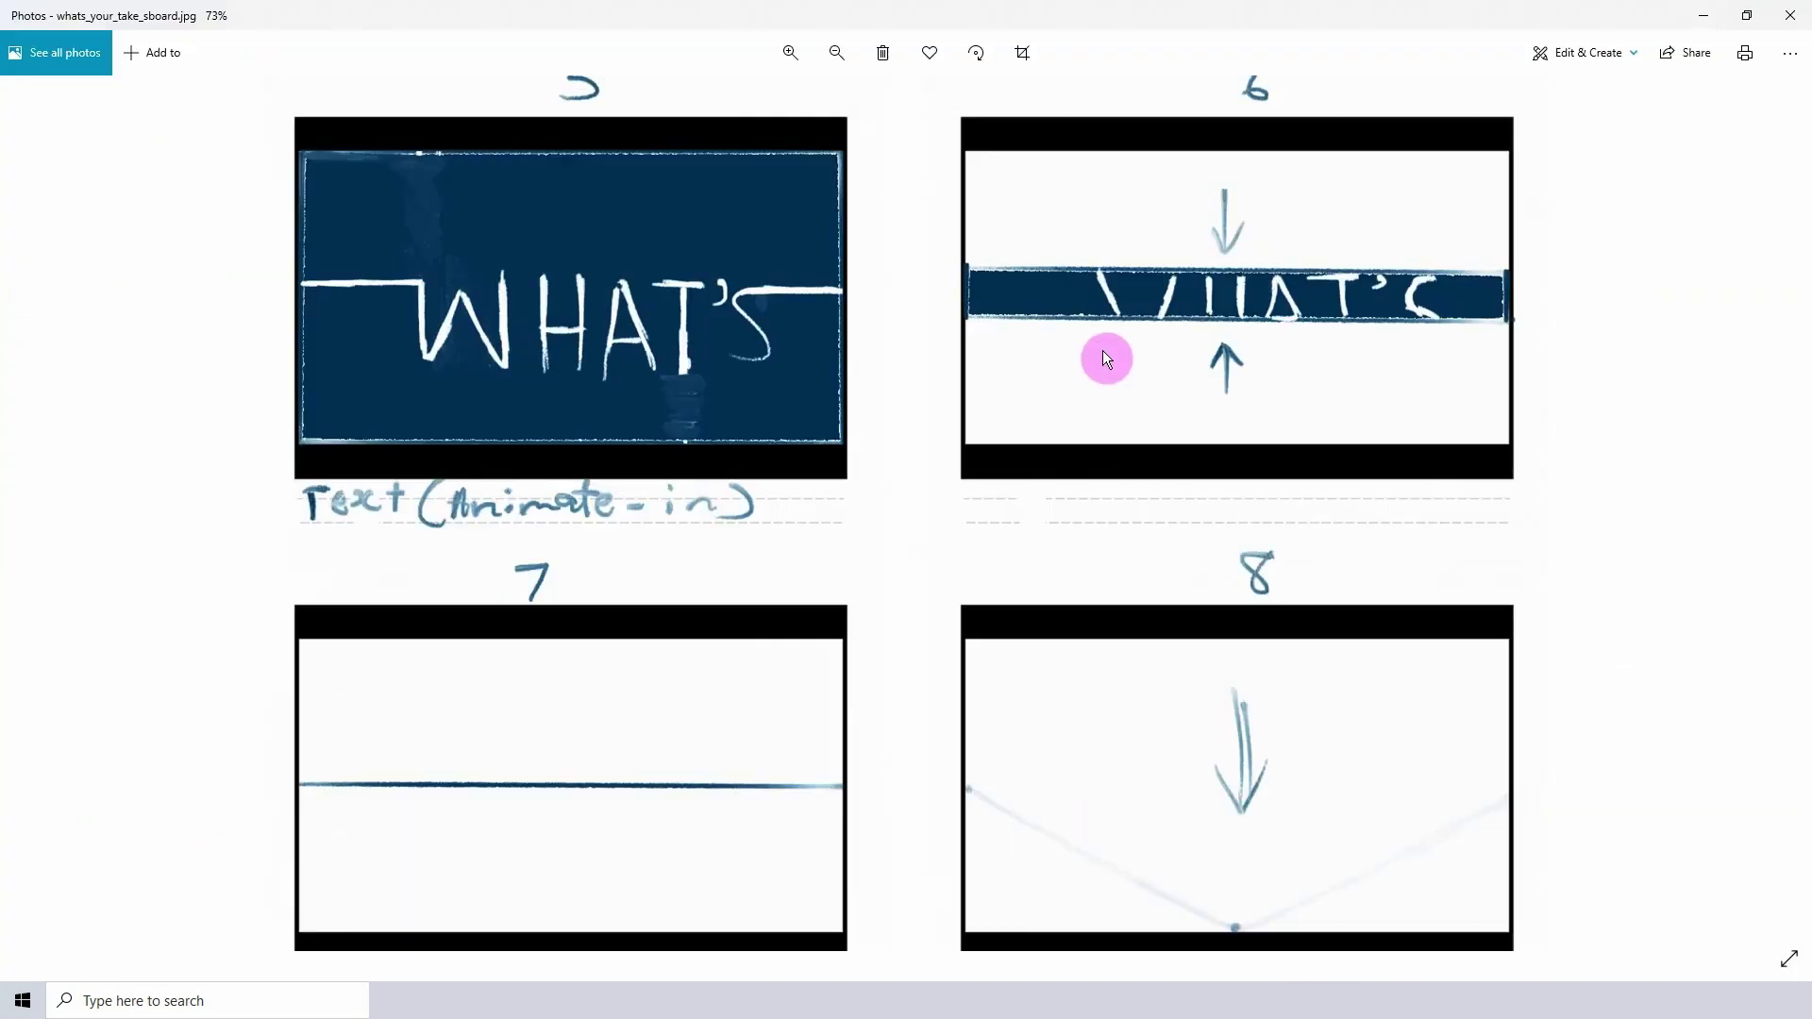
key(alt+Tab)
click(1607, 745)
click(1359, 737)
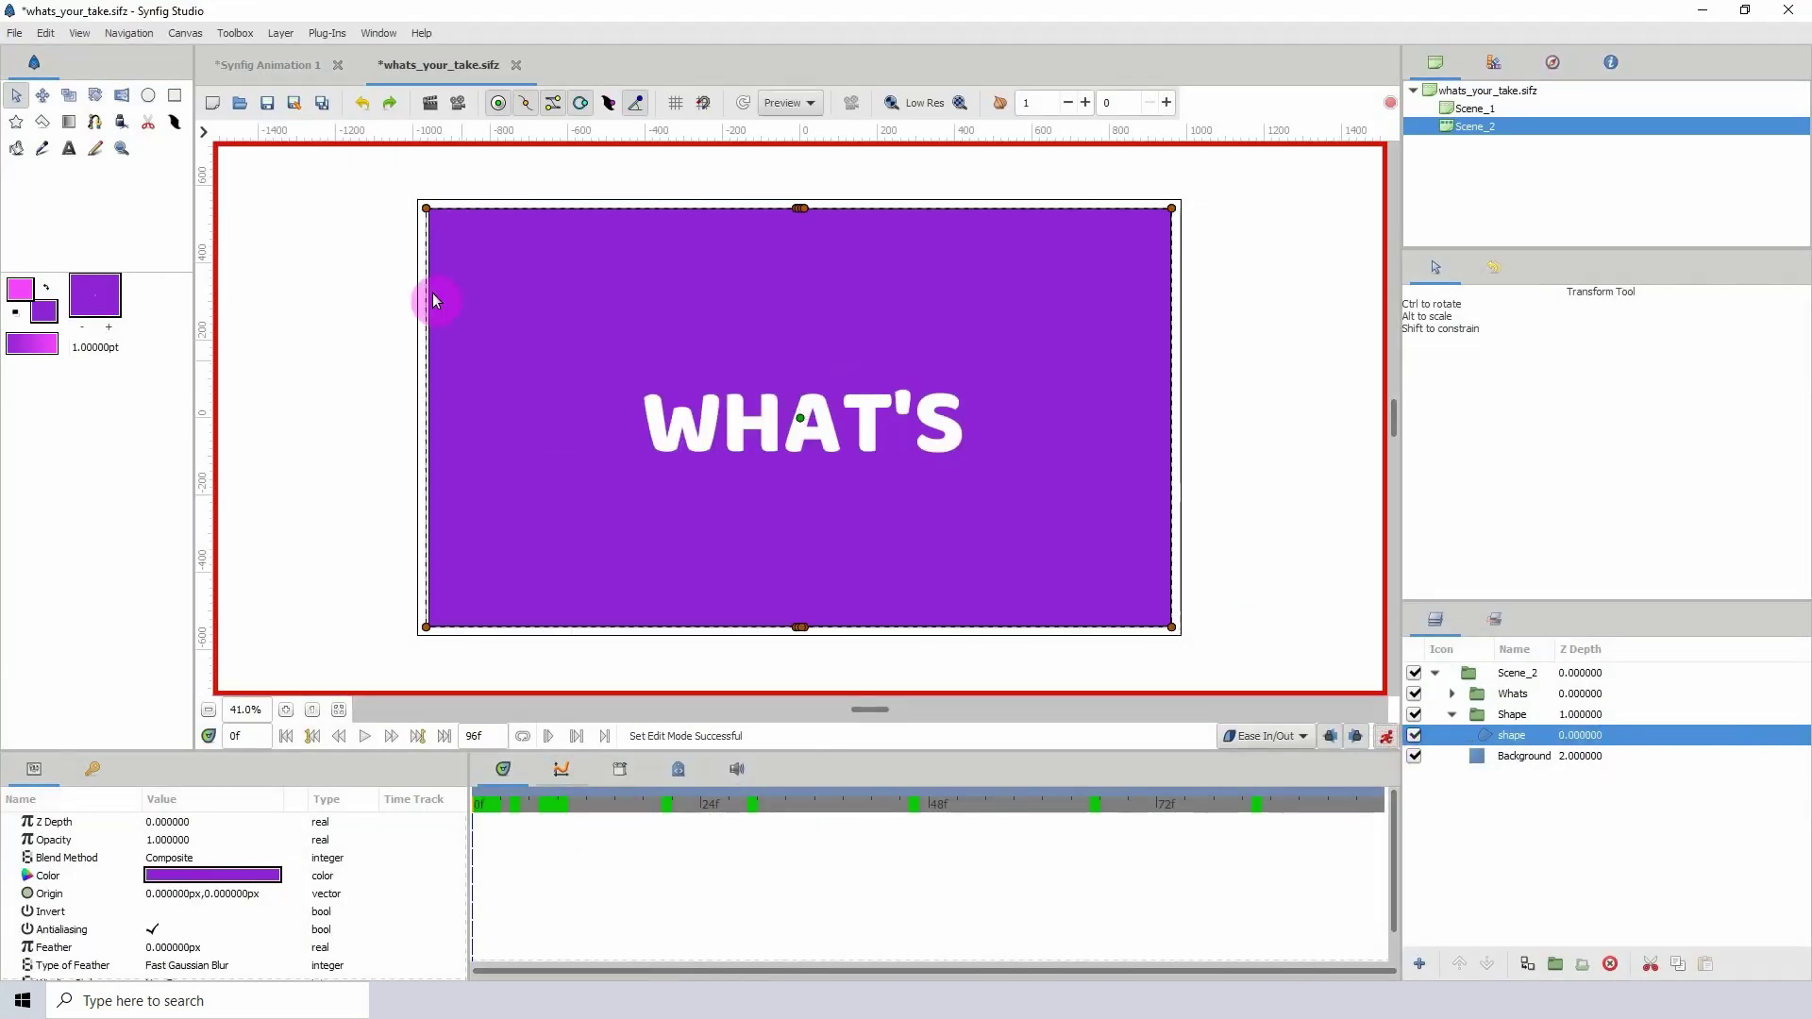
scroll(514, 850, down, 3)
- At frame 7, move the purple shape's upper edge vertices straight down toward the WHAT'S lettering
click(534, 803)
drag(377, 179, 1193, 282)
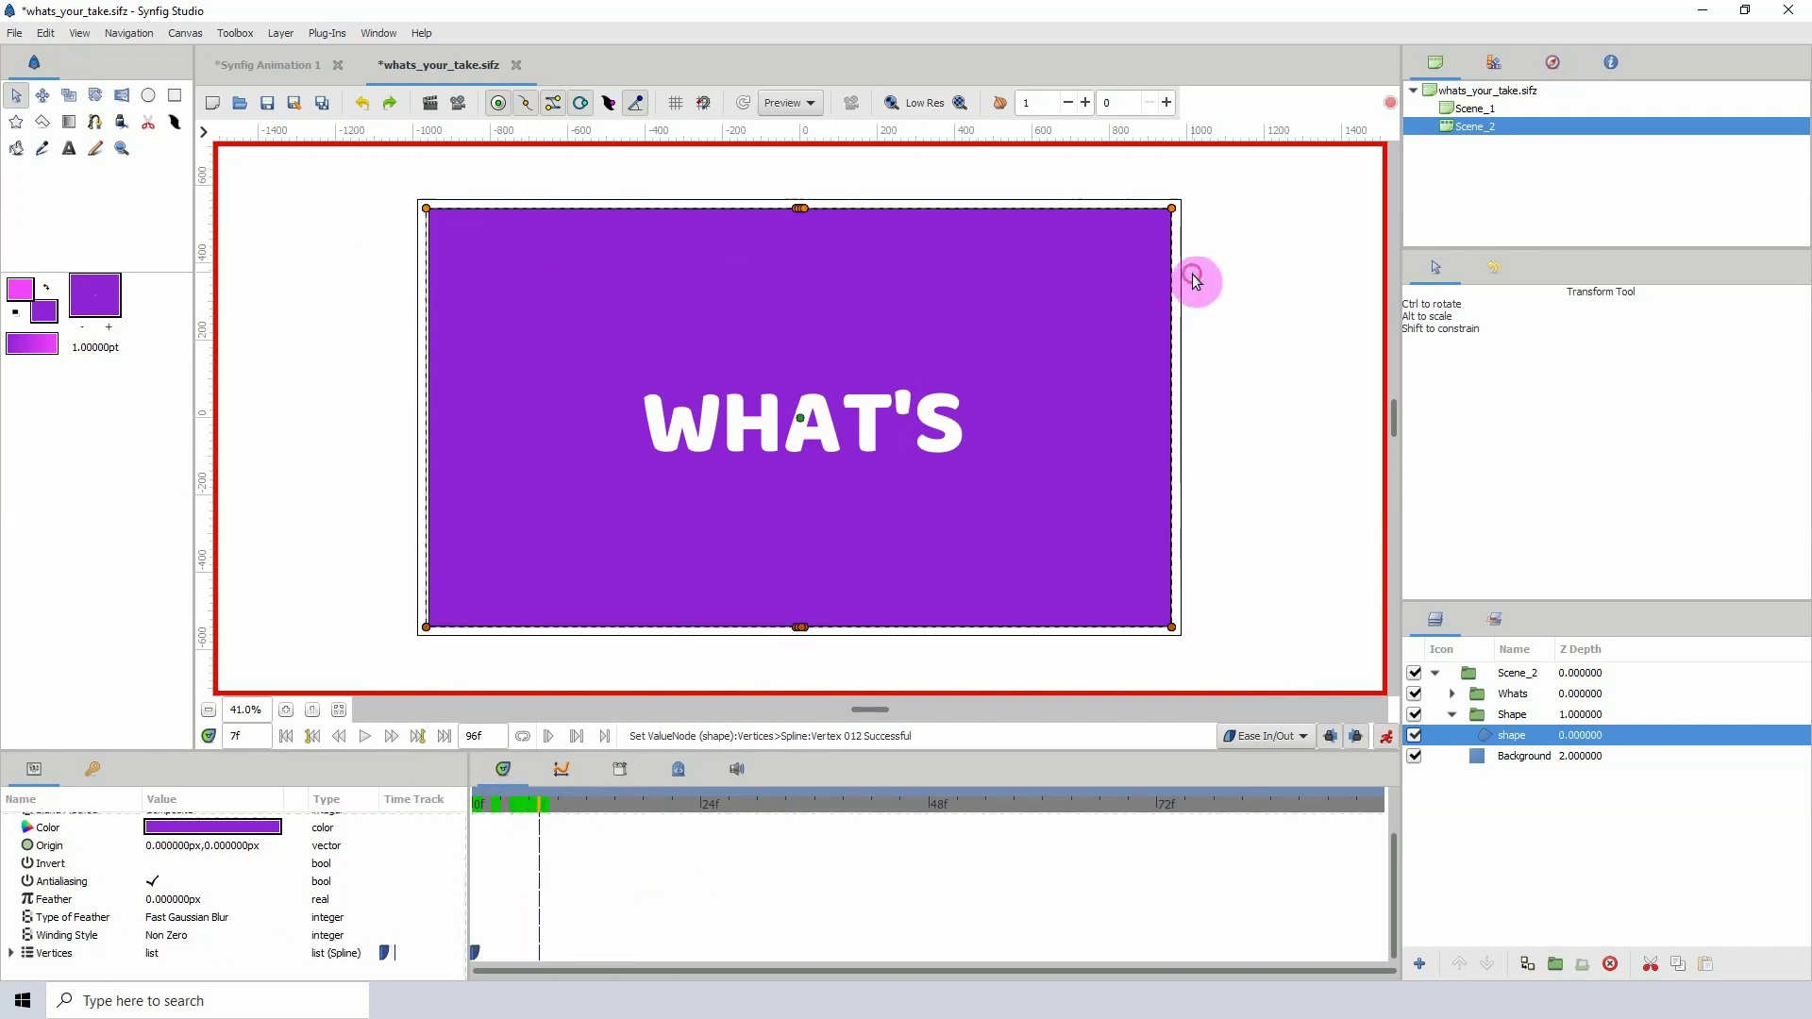
key(shift+Down)
key(shift+Down)
key(shift+Down)
key(shift+Down)
key(shift+Down)
key(shift+Down)
key(shift+Down)
key(shift+Down)
key(shift+Down)
key(shift+Down)
key(shift+Down)
key(shift+Down)
key(shift+Down)
key(shift+Down)
key(shift+Down)
key(shift+Down)
key(shift+Down)
key(shift+Down)
key(shift+Down)
key(shift+Down)
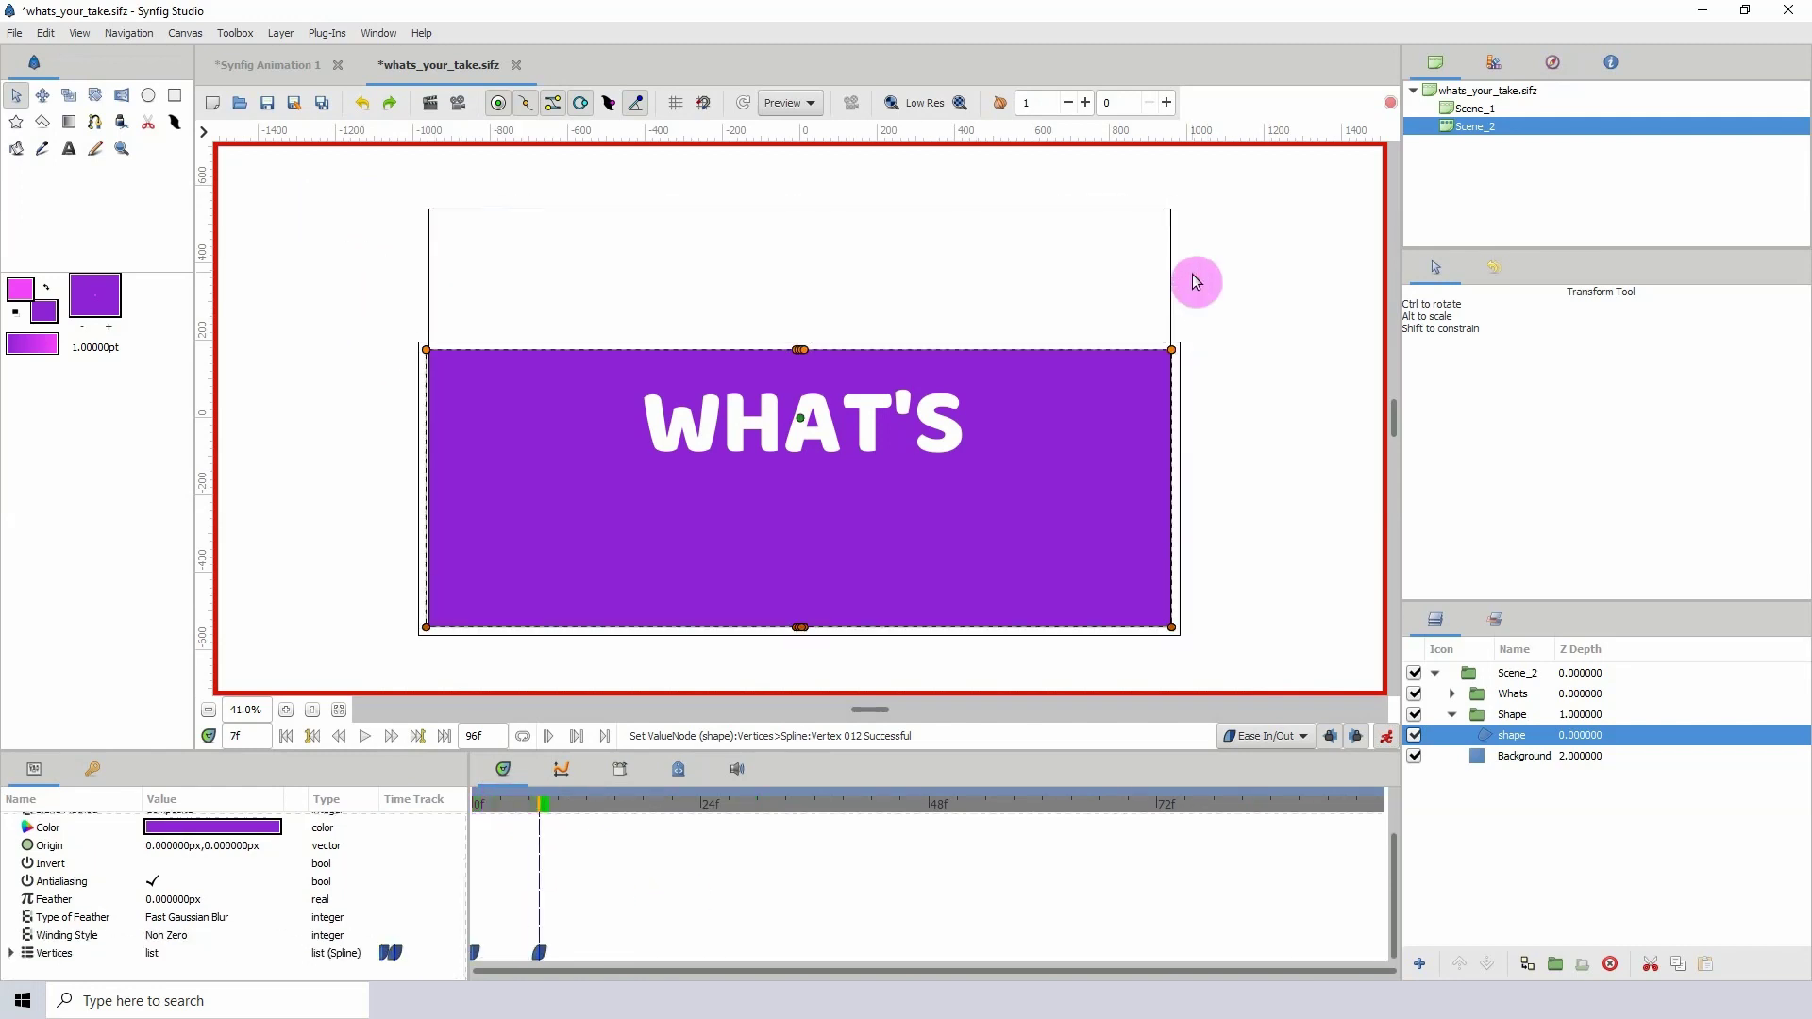
- At frame 7, move the purple shape's lower edge vertices up and fine-tune the upper edge, leaving a thin bar across the canvas centre
drag(363, 587, 1249, 681)
key(shift+Up)
key(shift+Up)
key(shift+Up)
key(shift+Up)
key(shift+Up)
key(shift+Up)
key(shift+Up)
key(shift+Up)
key(shift+Up)
key(shift+Up)
key(shift+Up)
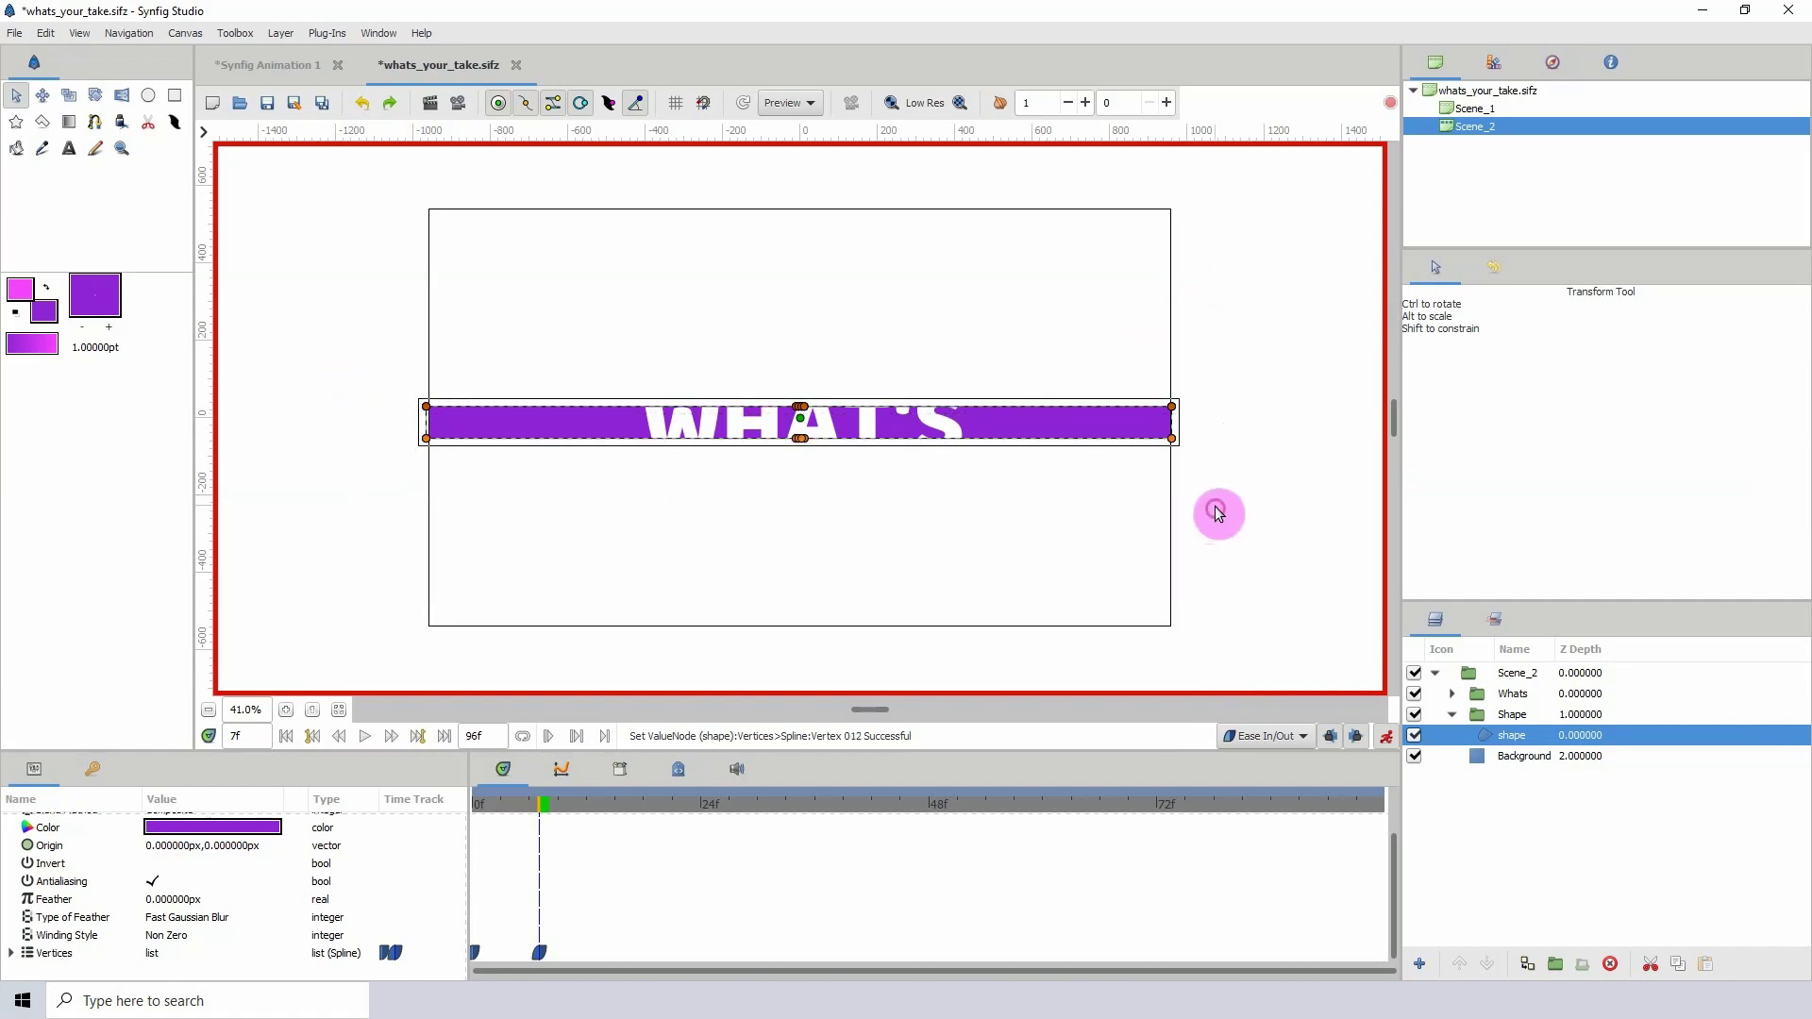
key(shift+Up)
drag(387, 364, 1196, 423)
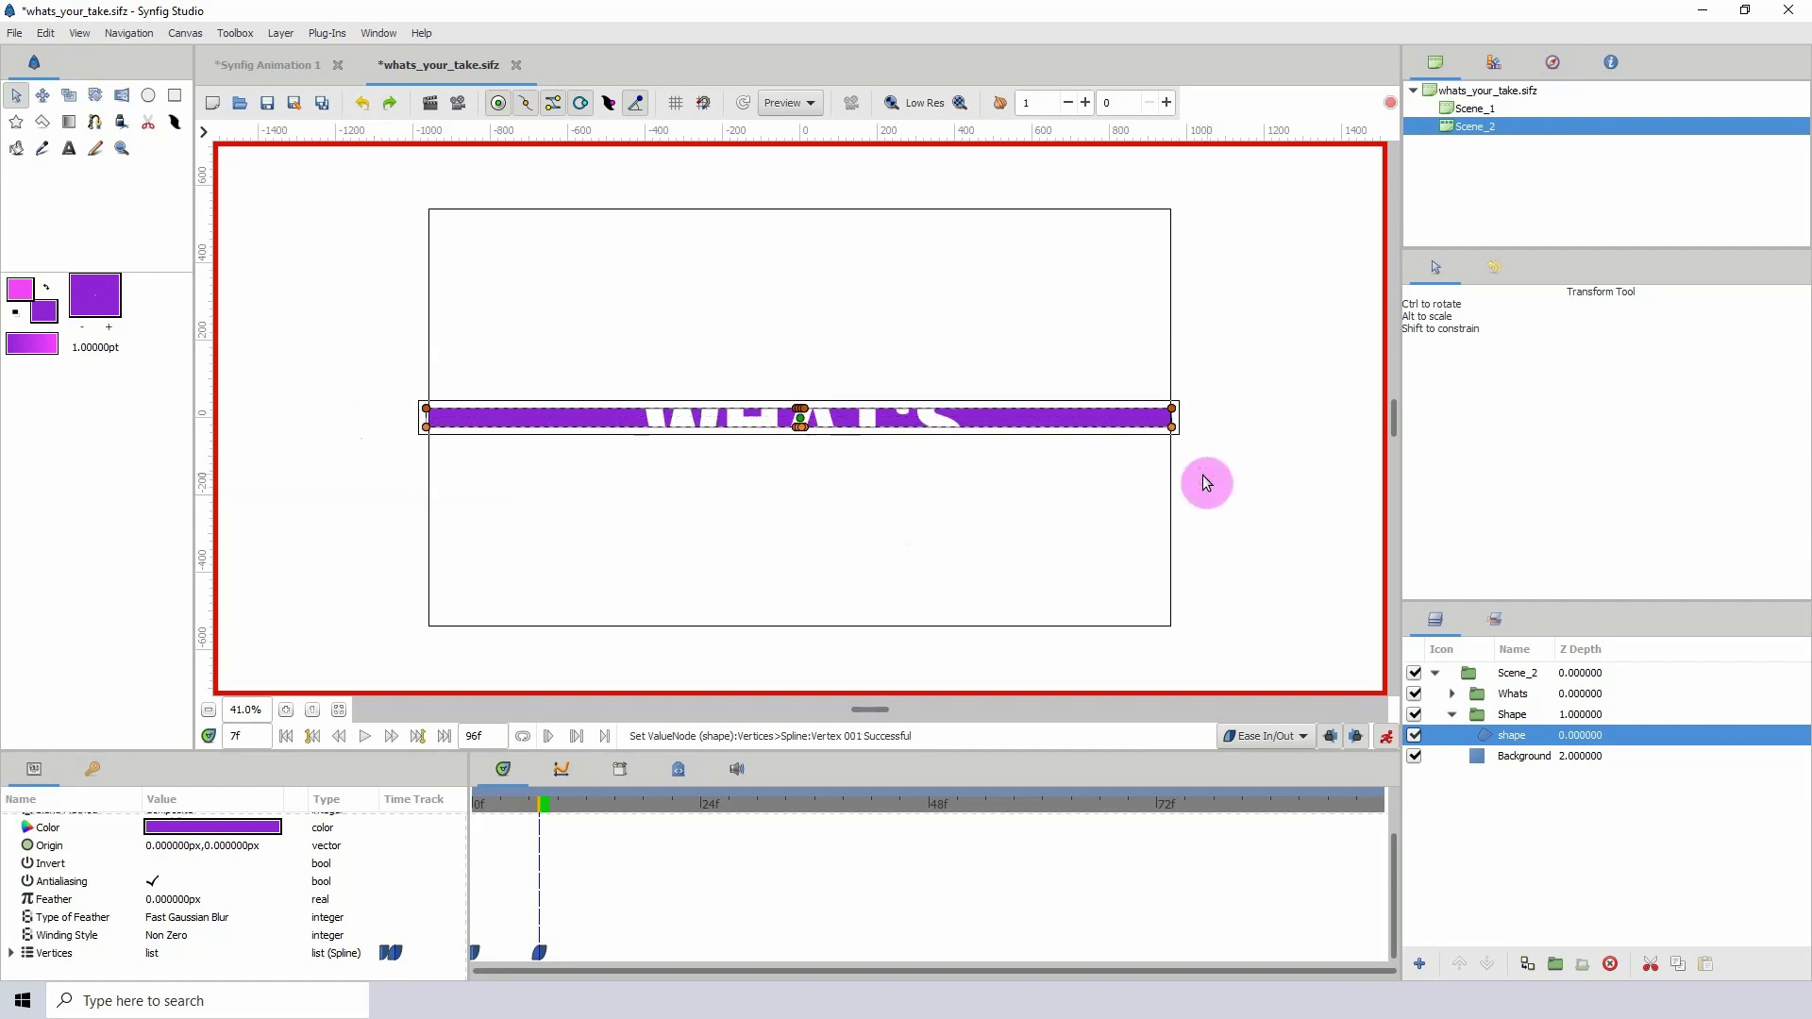
- Duplicate the frame 7 vertices keyframe at frame 14, and thicken the bar slightly at frame 10 by moving both long edges outward
drag(510, 808, 614, 807)
click(606, 809)
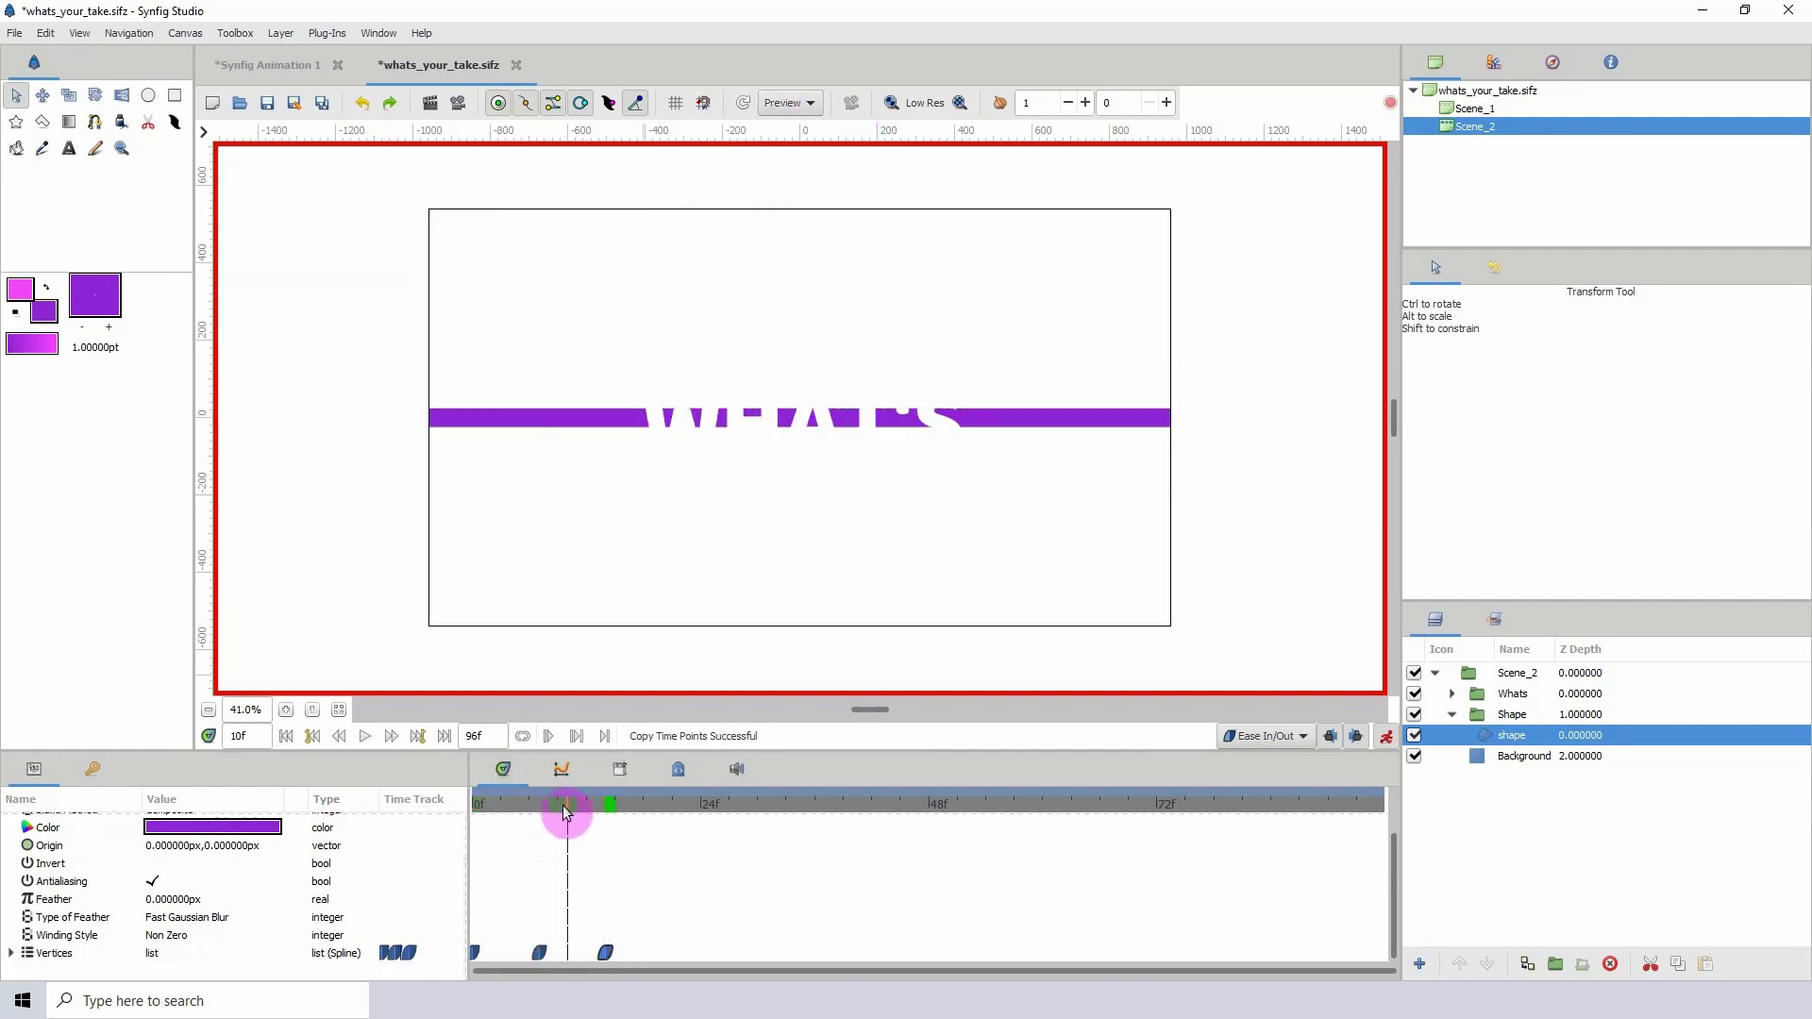
drag(1068, 477, 1185, 480)
key(Down)
key(Down)
key(Down)
key(Down)
key(Down)
key(Down)
drag(382, 382, 1189, 414)
key(Up)
key(Up)
key(Up)
key(Up)
key(Up)
key(Up)
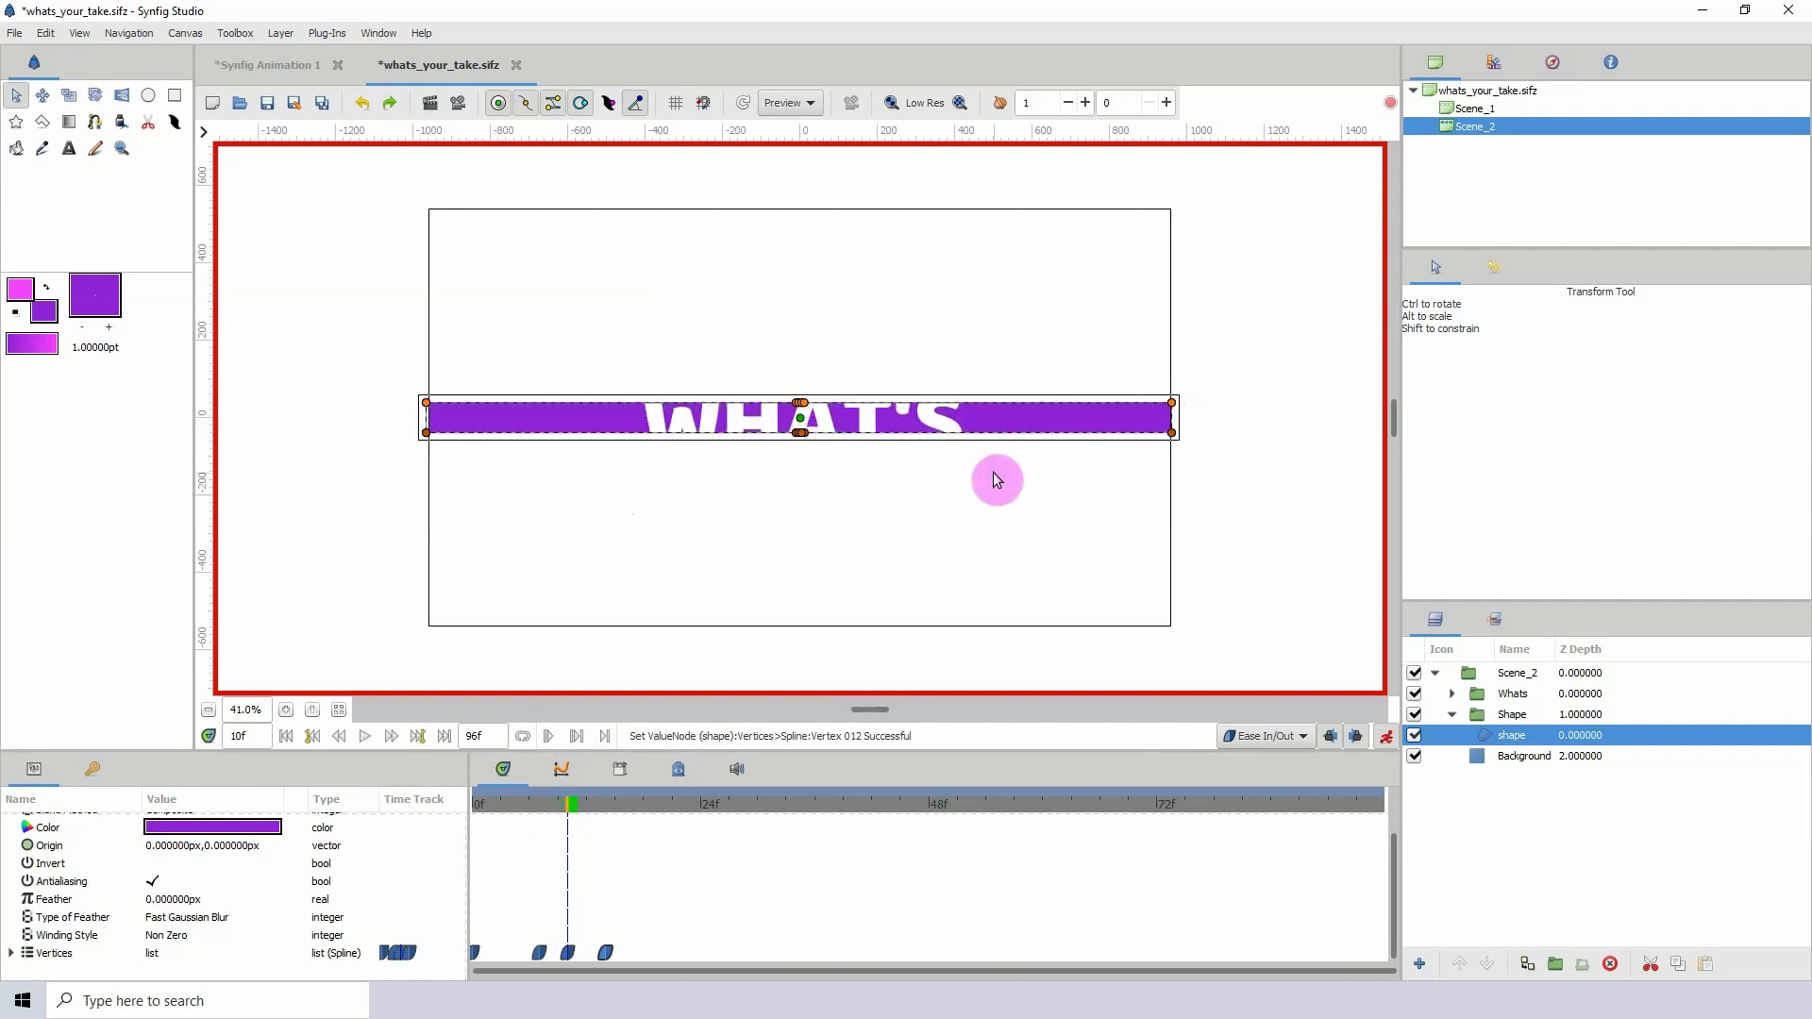
- Review the shape's collapse, select the Whats group, and keyframe its opacity at 1 on frame 5
click(849, 104)
mouse_move(517, 804)
mouse_down()
mouse_move(397, 805)
mouse_move(678, 819)
mouse_move(536, 821)
mouse_up()
click(1512, 693)
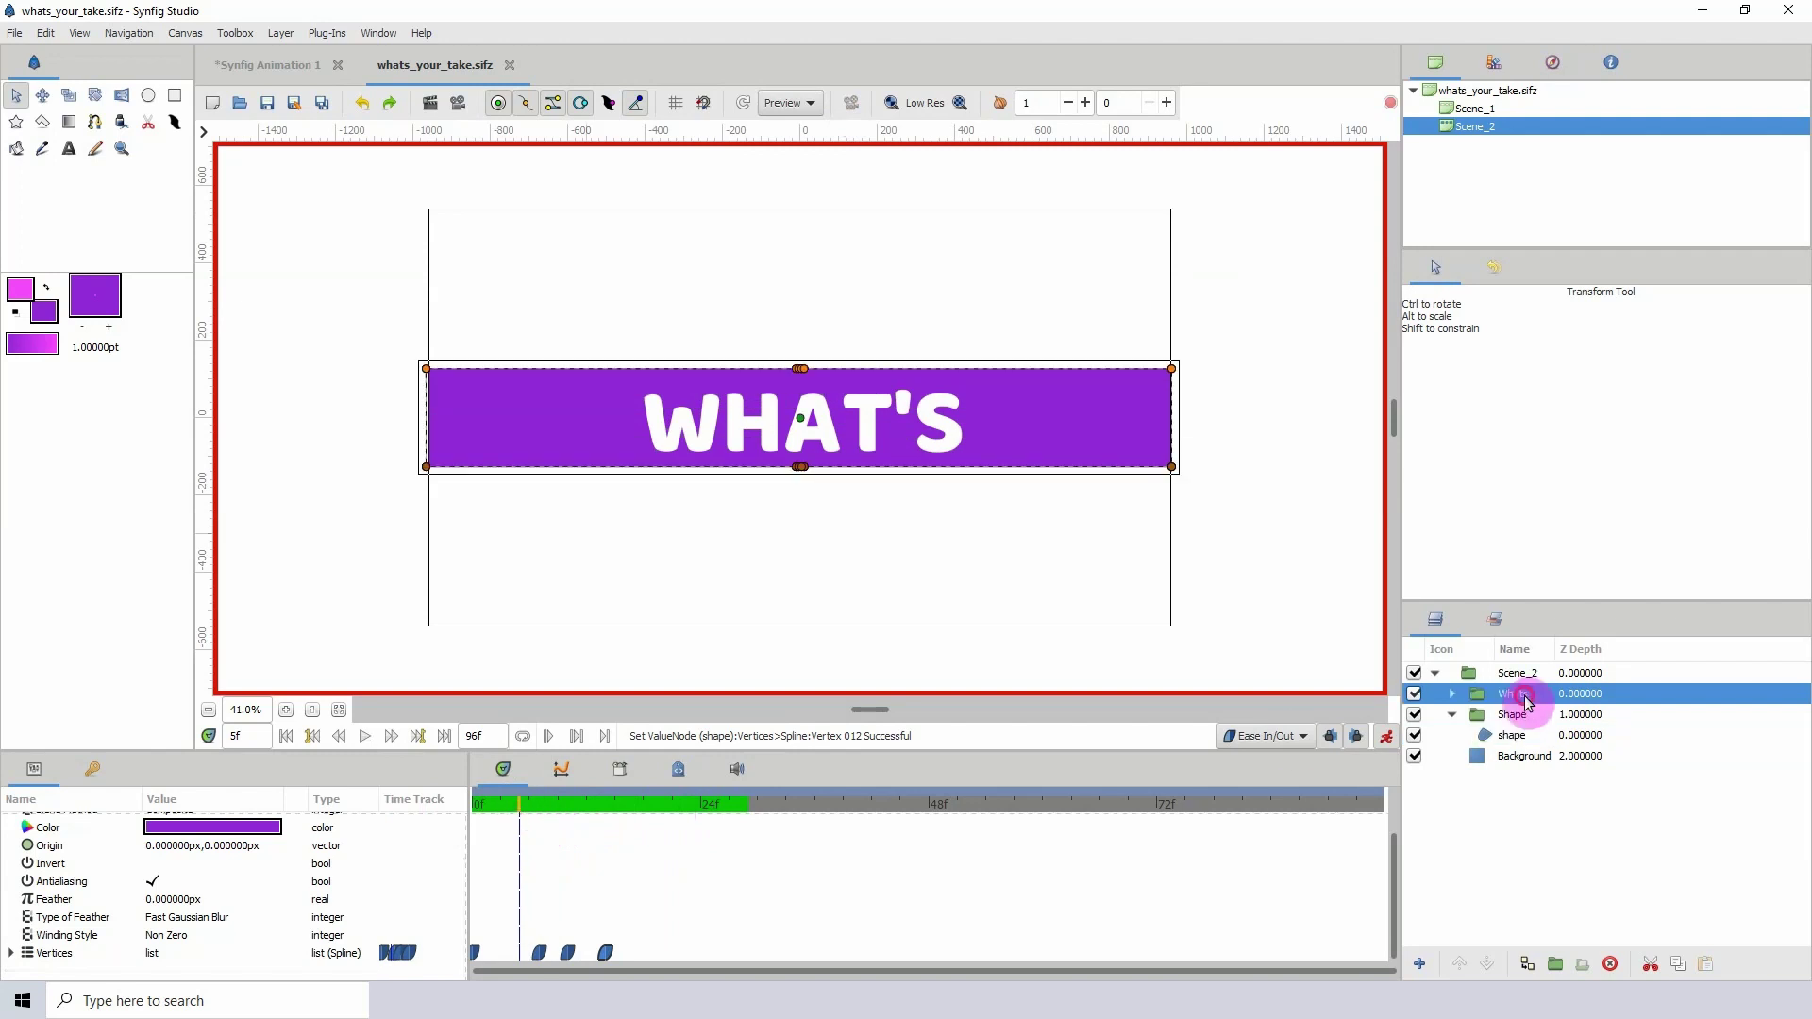
click(536, 802)
click(523, 808)
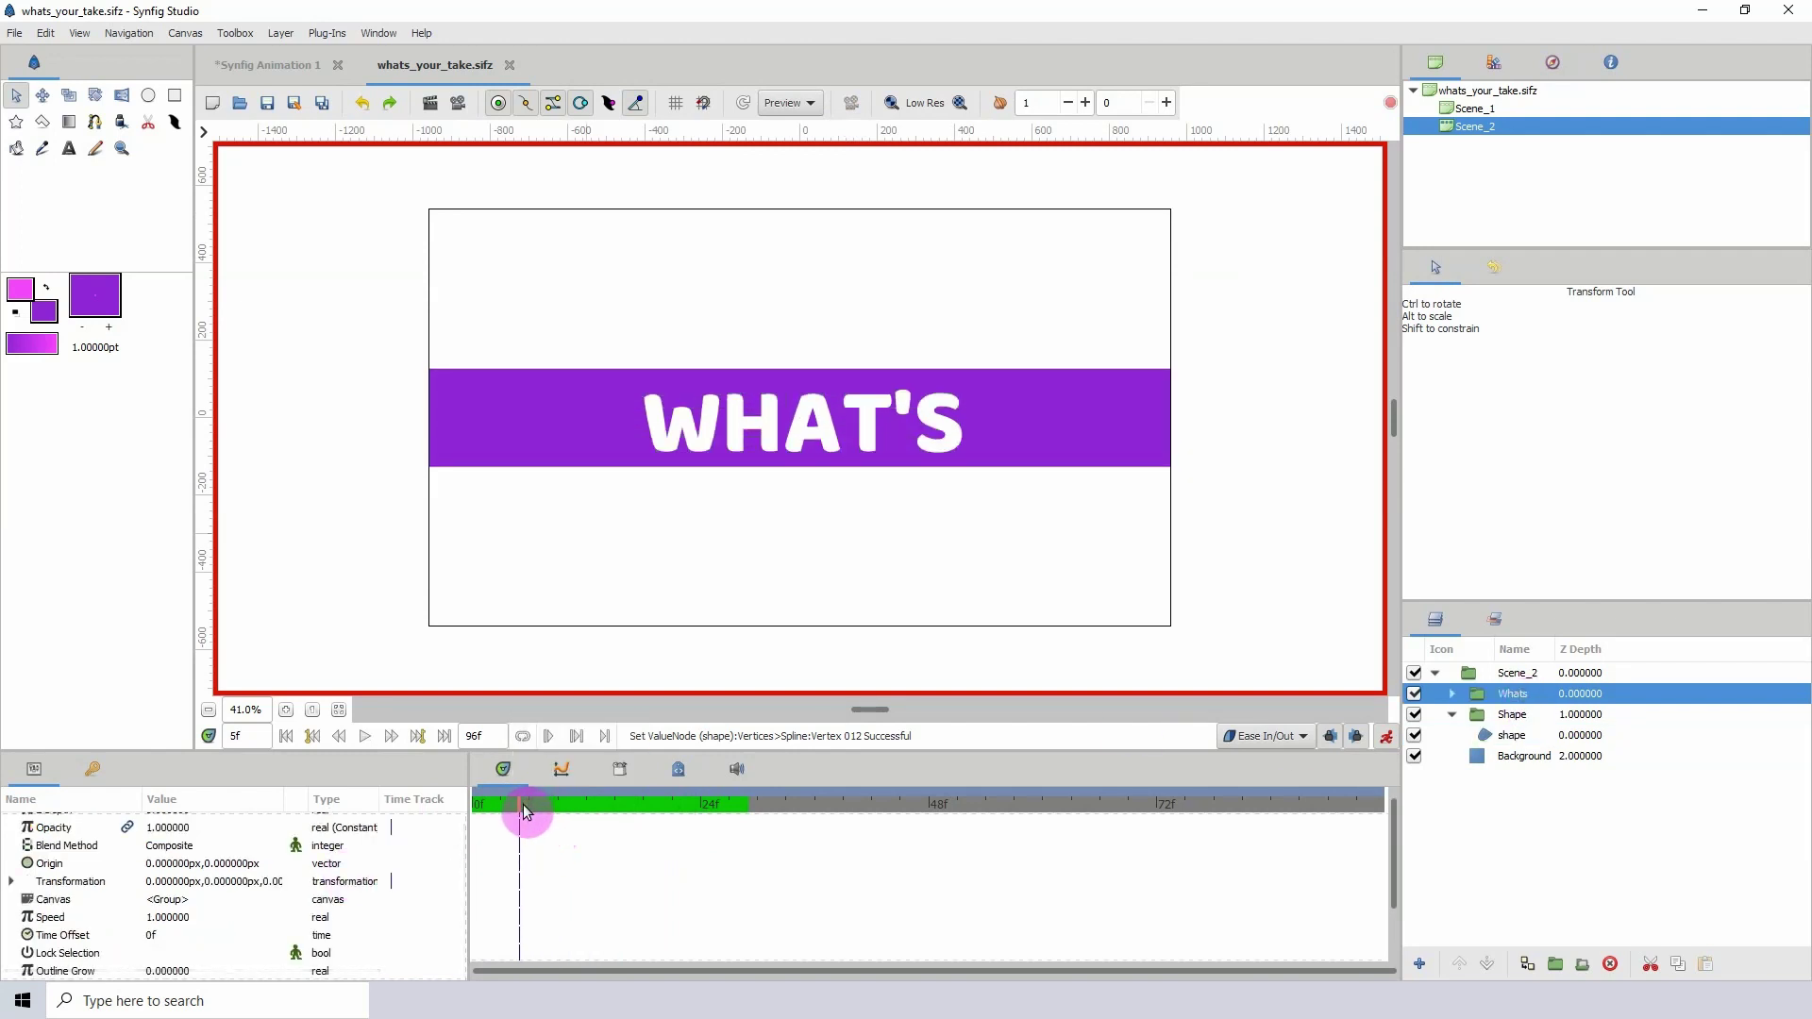
scroll(189, 873, up, 1)
click(170, 842)
text(000000000)
key(Return)
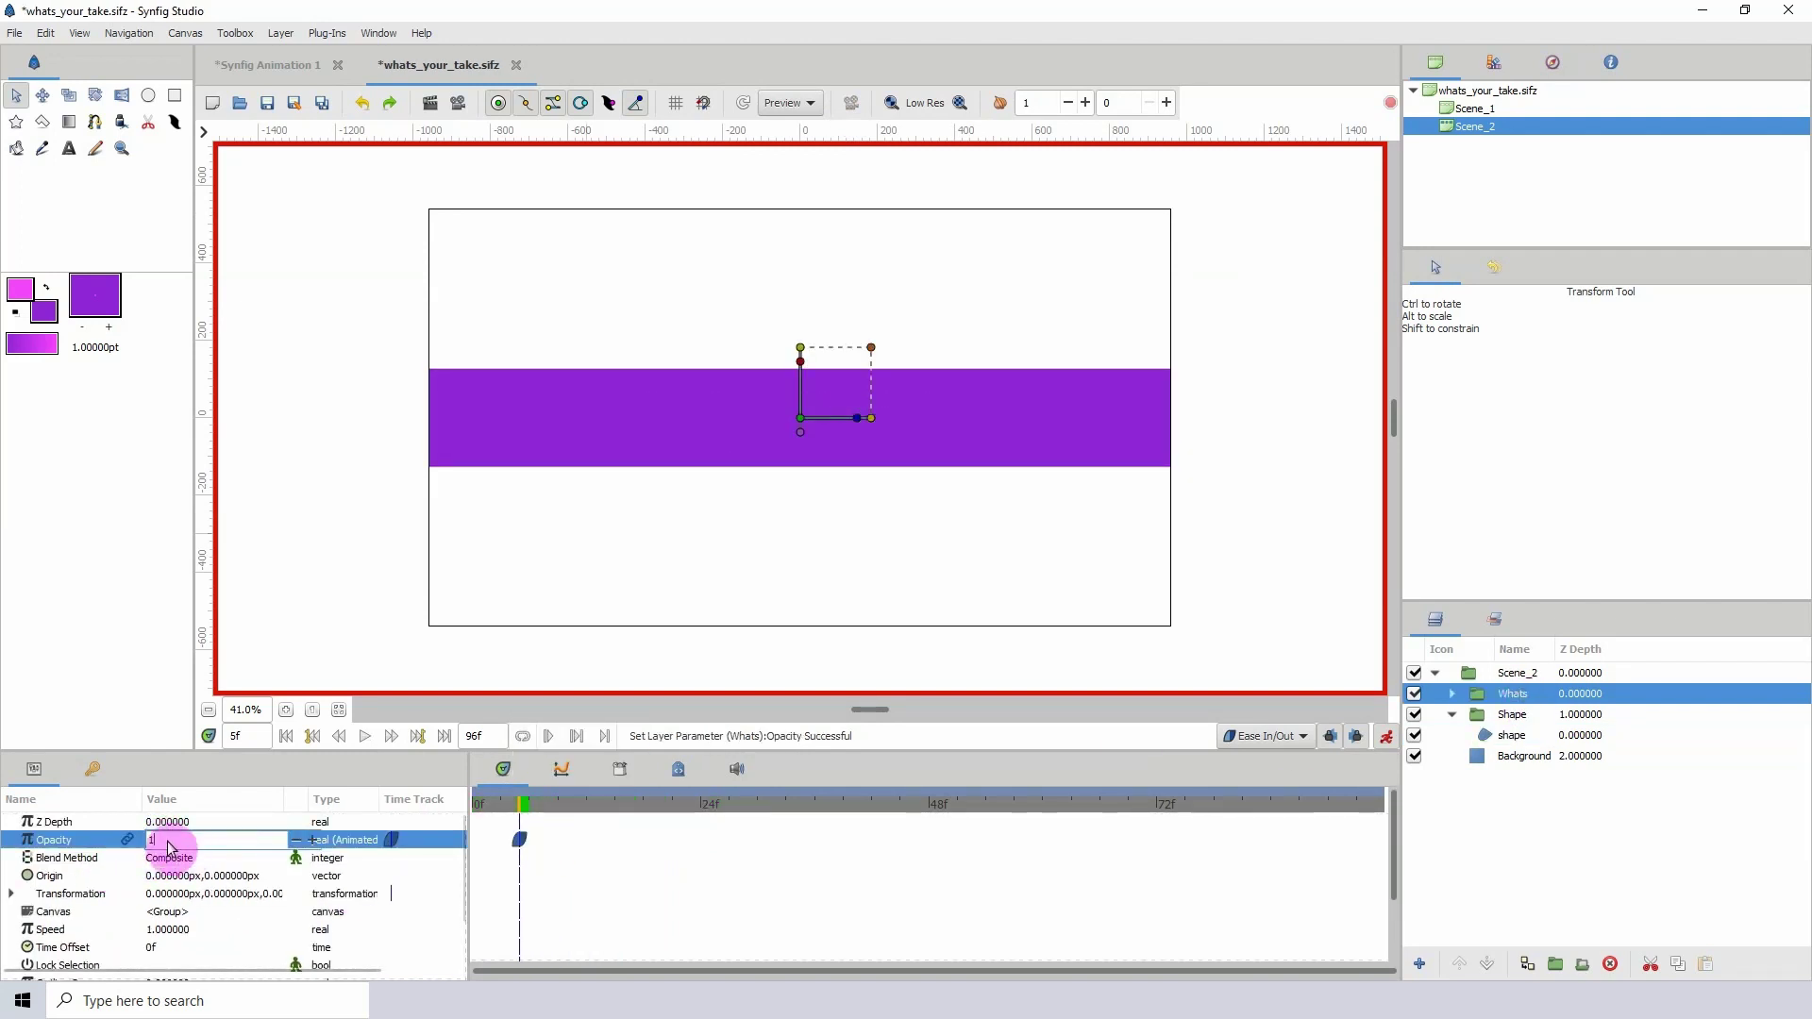
- Set the Whats group's opacity to 0 at frame 7, move its full-opacity keyframe to frame 4, and play the animation
click(501, 808)
click(518, 844)
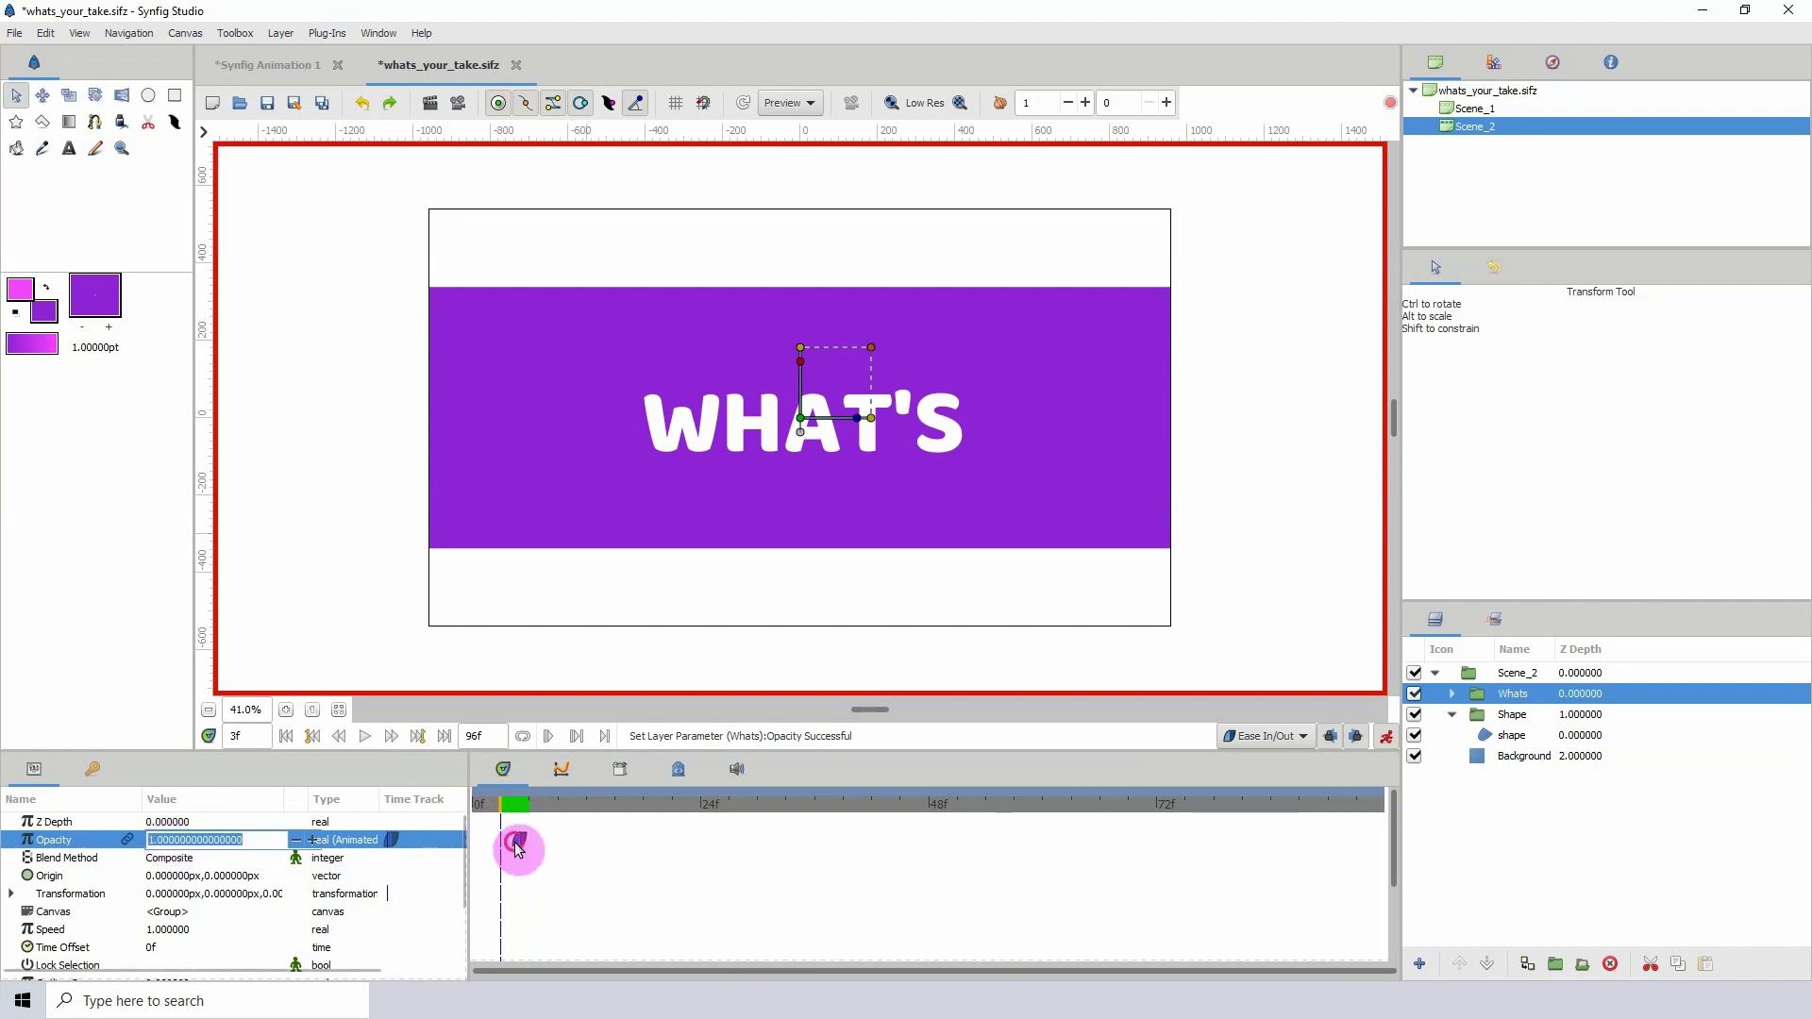
click(519, 807)
mouse_move(506, 850)
mouse_down()
mouse_move(513, 803)
mouse_move(540, 841)
mouse_up()
click(169, 840)
text(0)
key(Return)
click(520, 806)
drag(501, 841, 427, 822)
key(space)
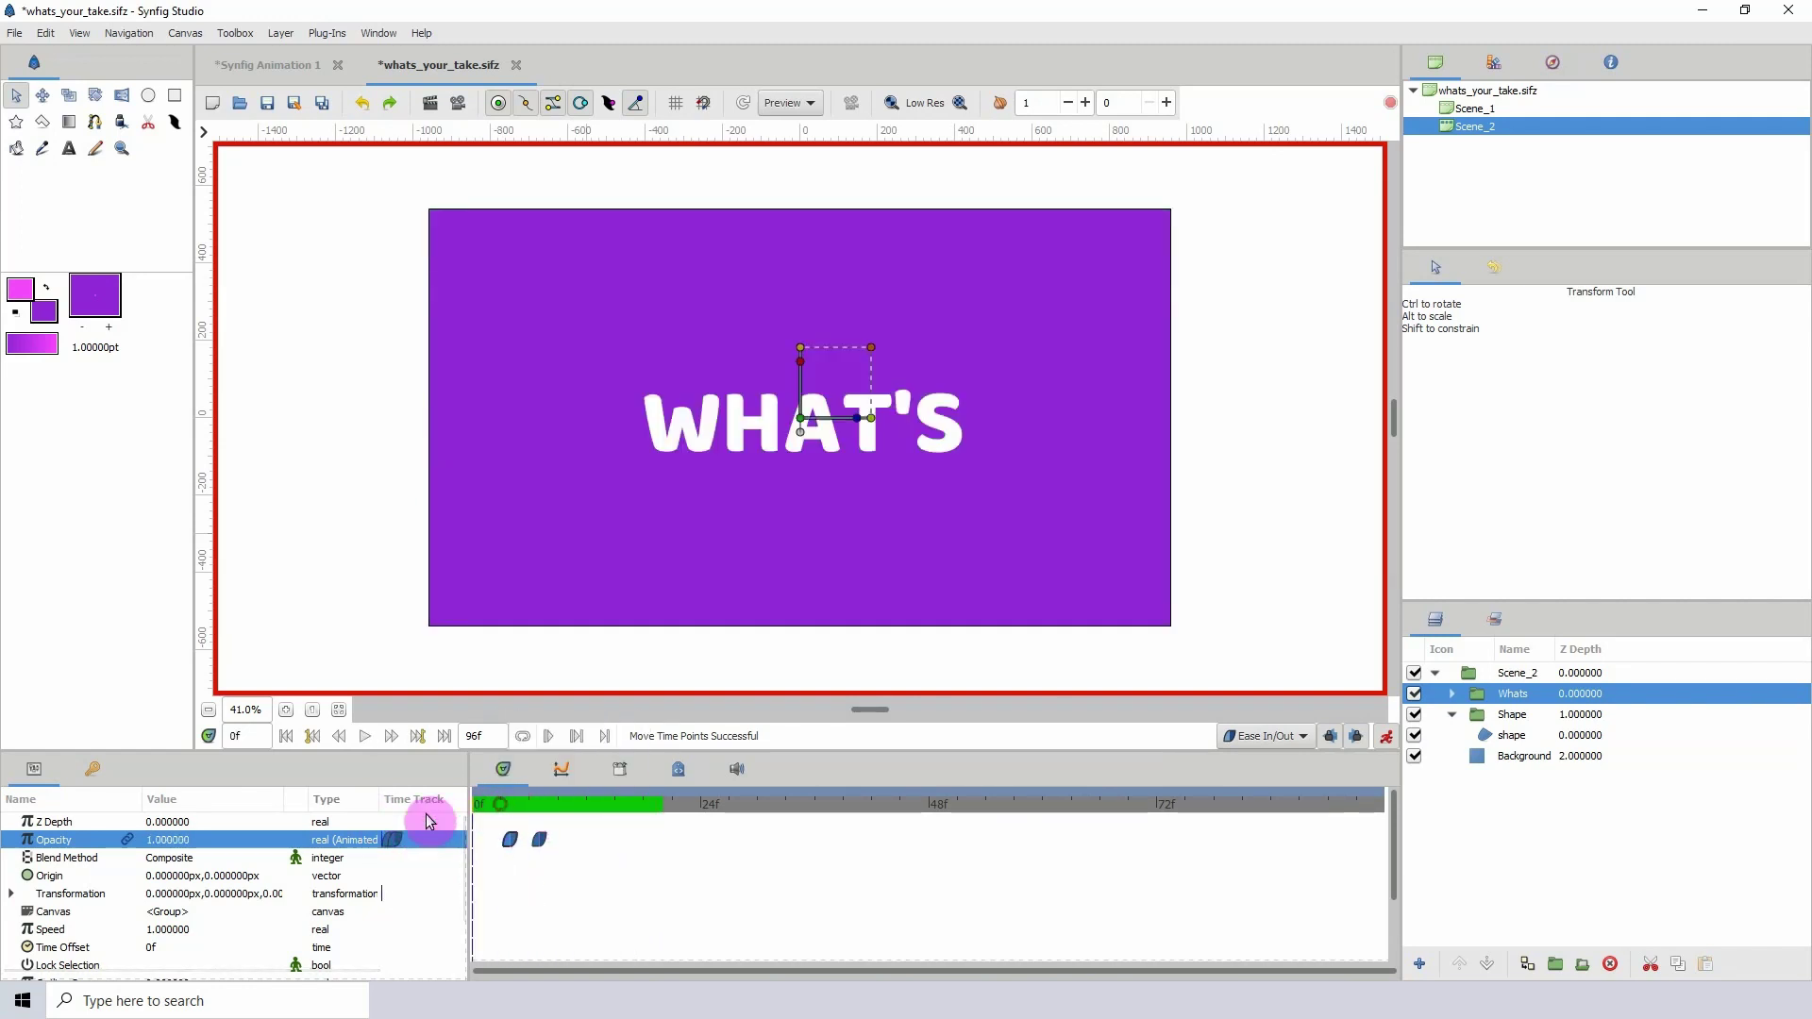
- Check storyboard panels 7 and 8, and duplicate the Shape group's frame 14 keyframe at frame 20
key(alt+Tab)
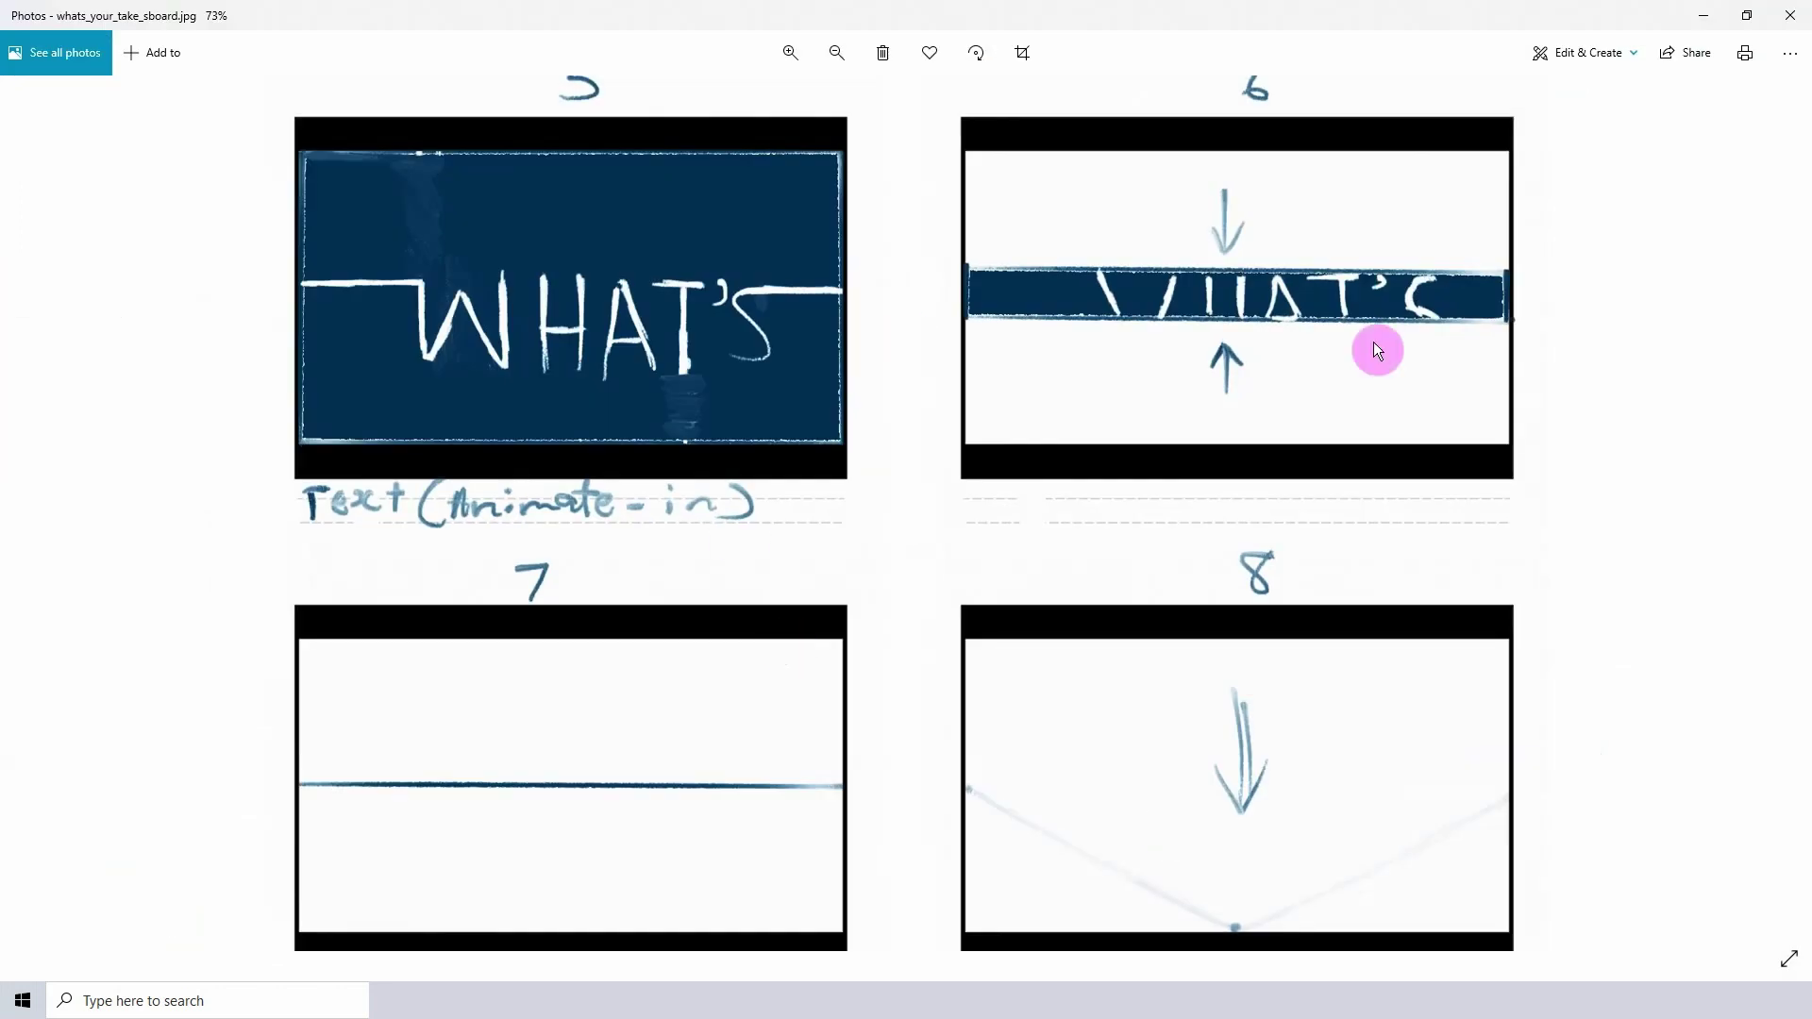
scroll(1373, 342, down, 4)
scroll(1225, 461, down, 2)
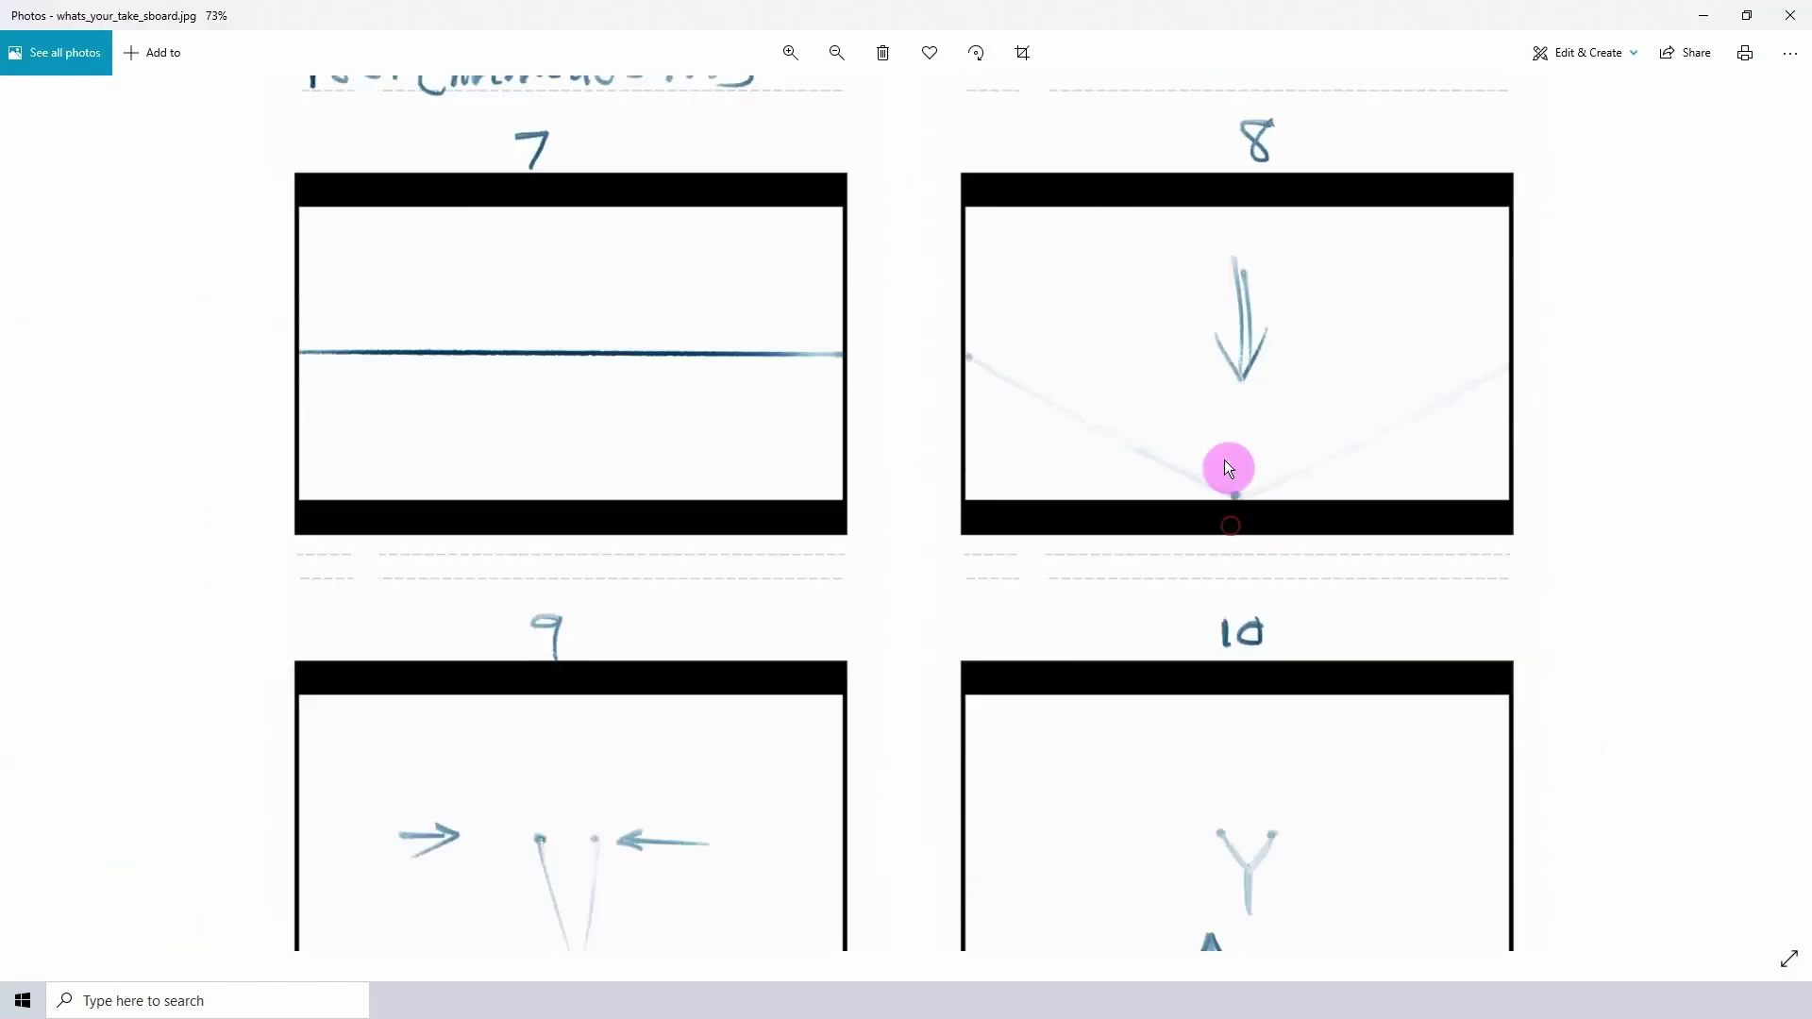
scroll(947, 686, up, 4)
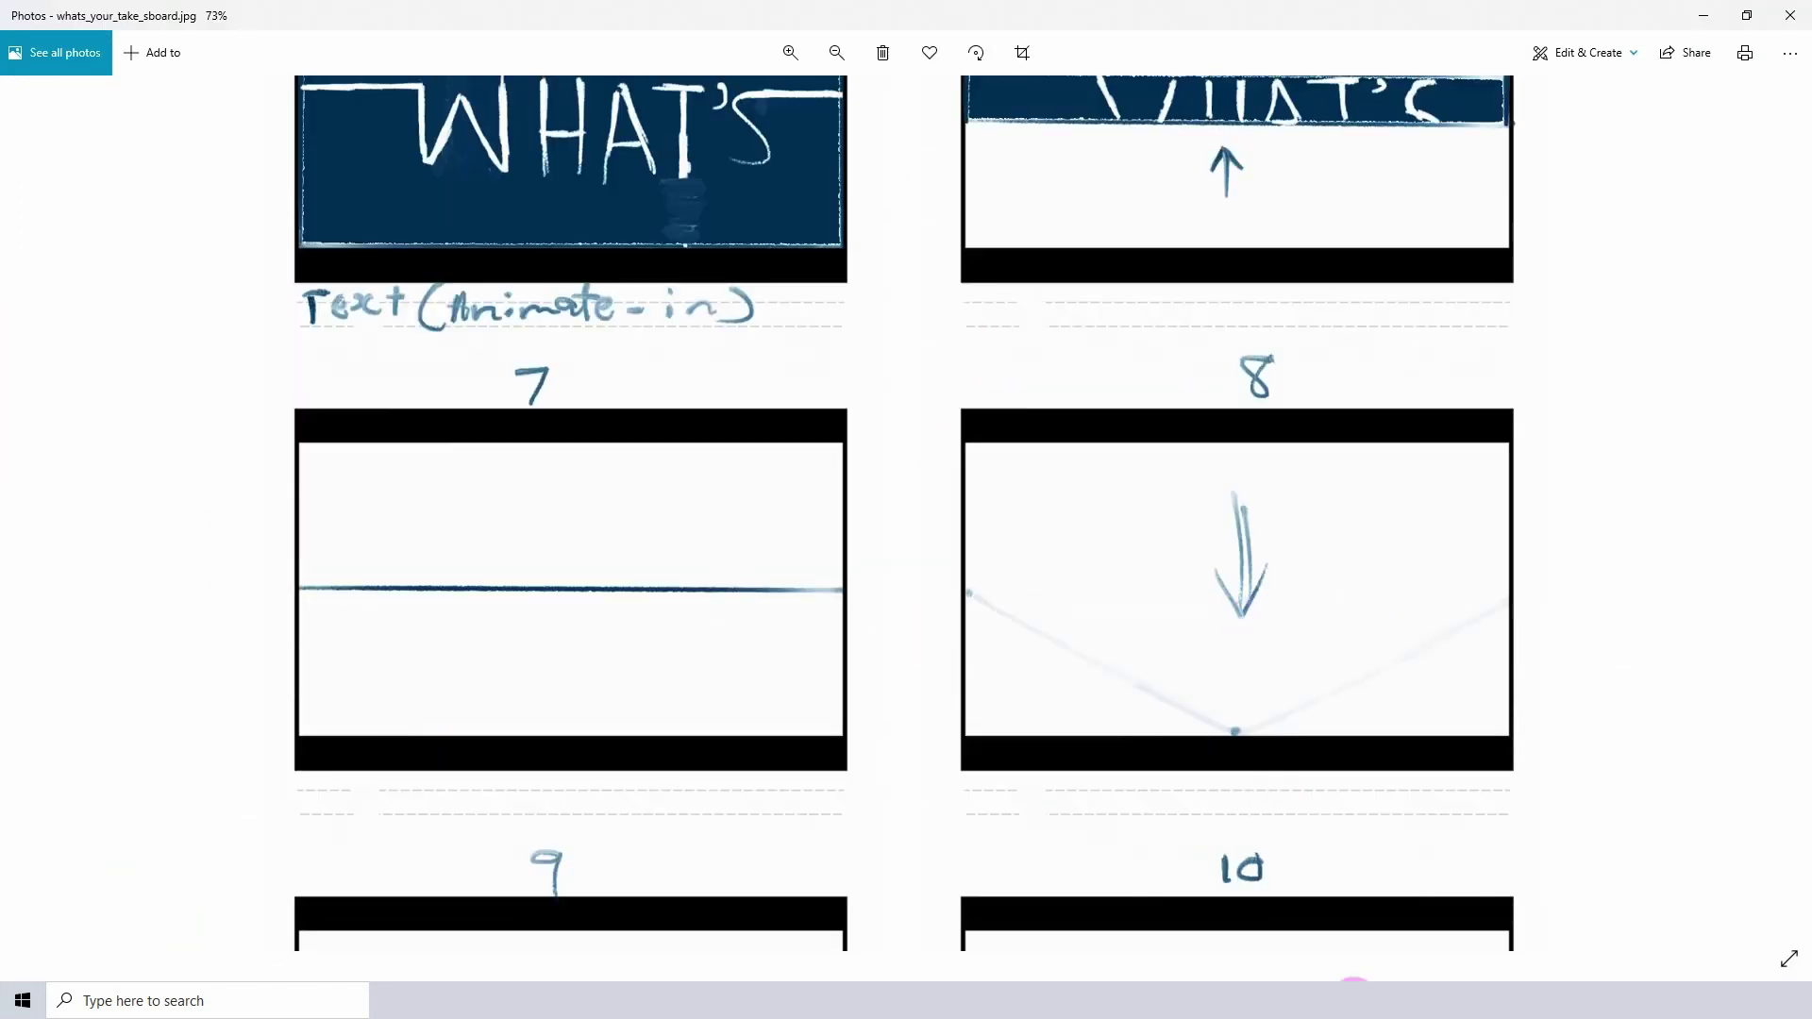
key(alt+Tab)
click(539, 839)
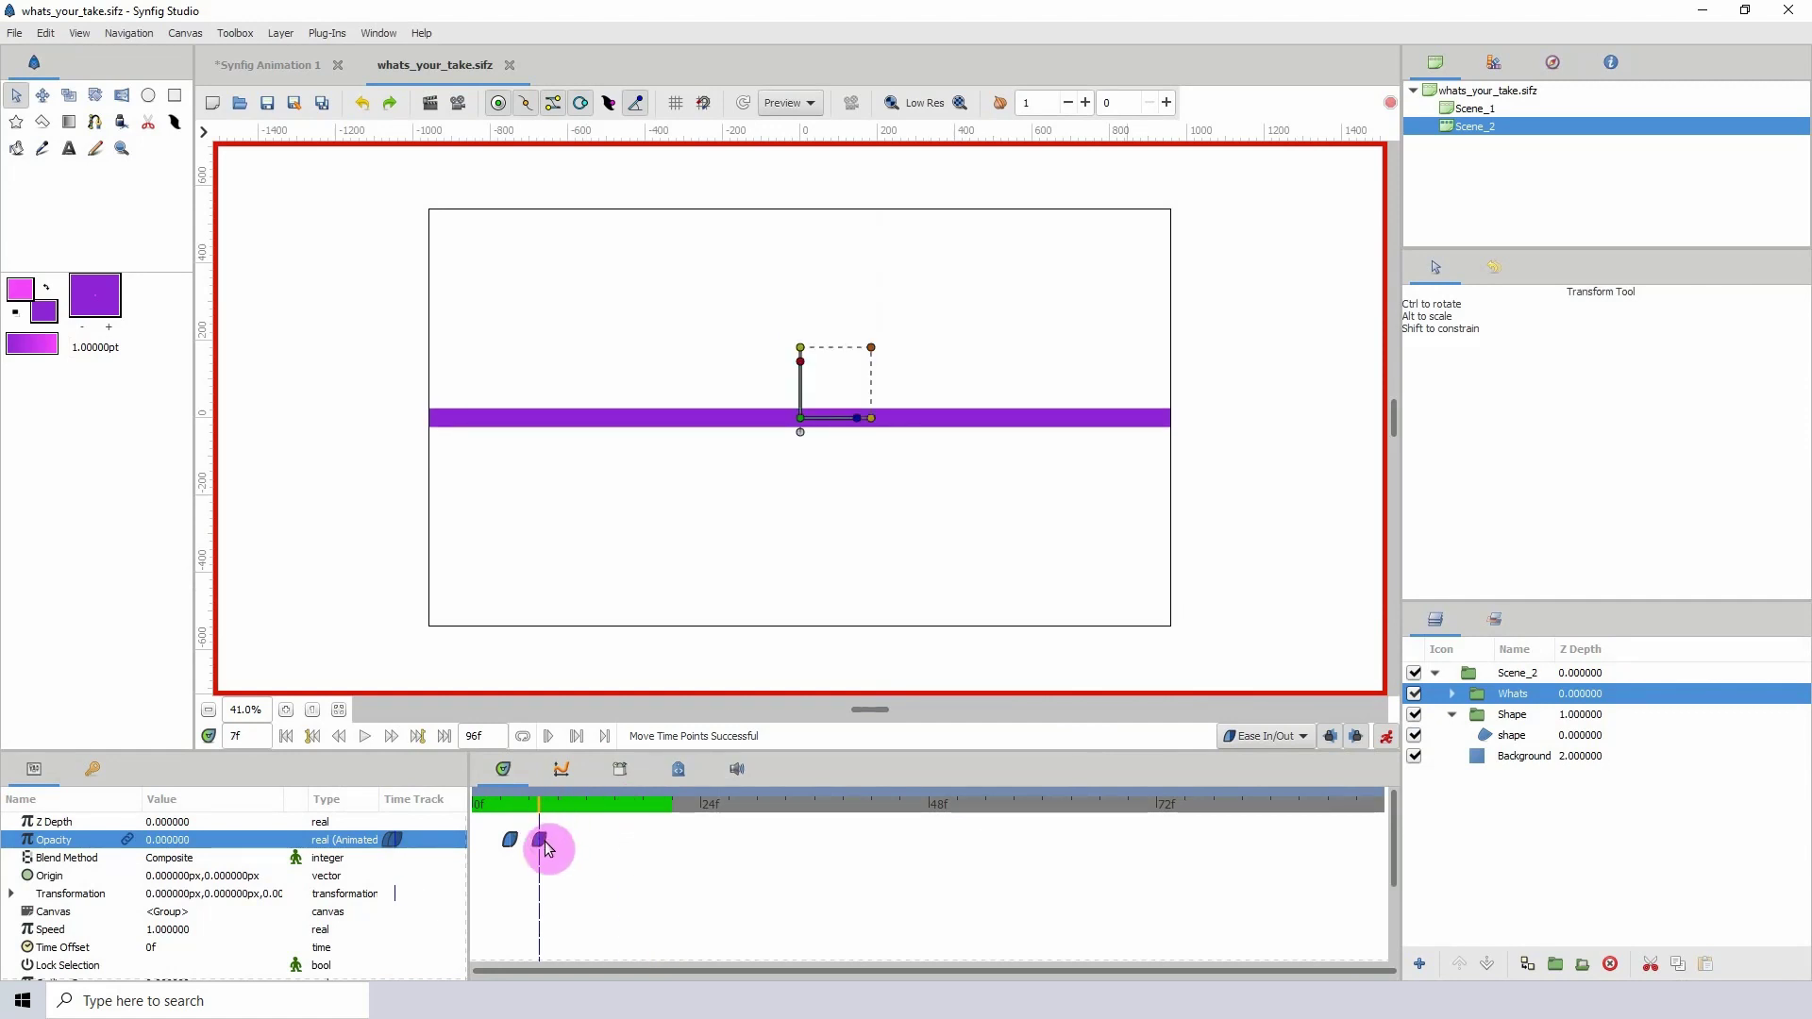
click(1508, 724)
click(602, 801)
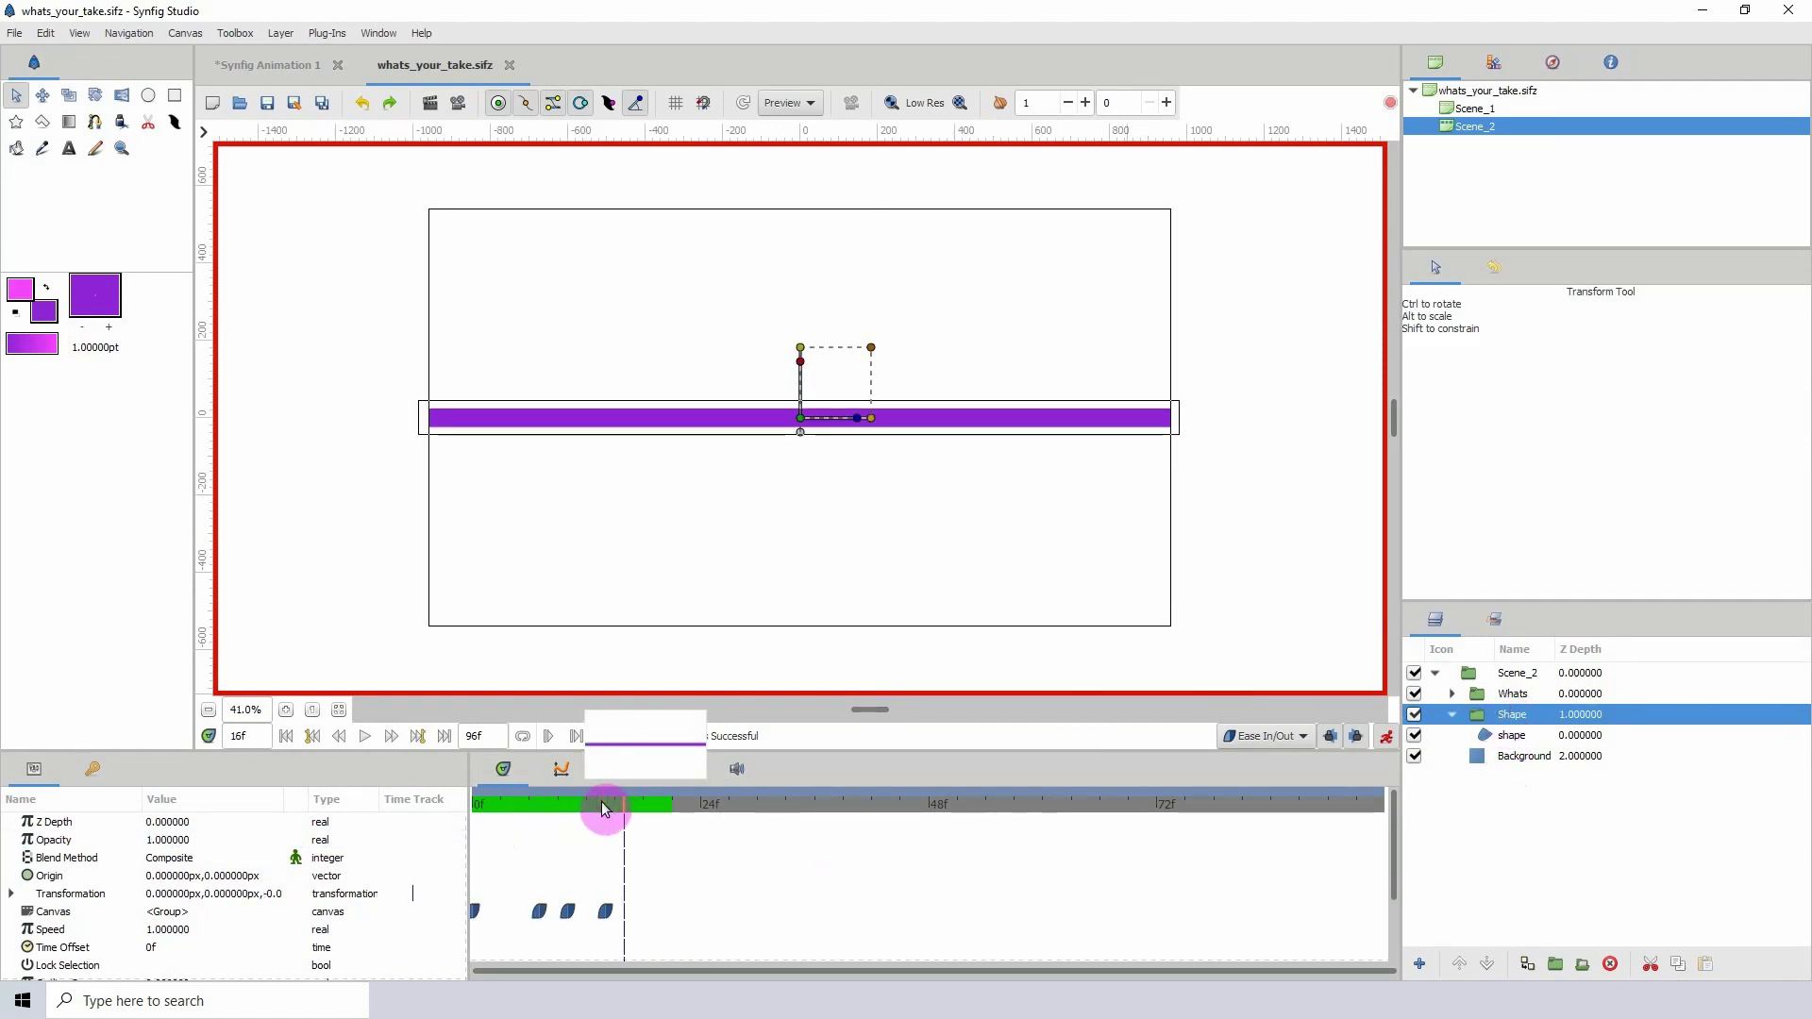
drag(602, 909, 657, 913)
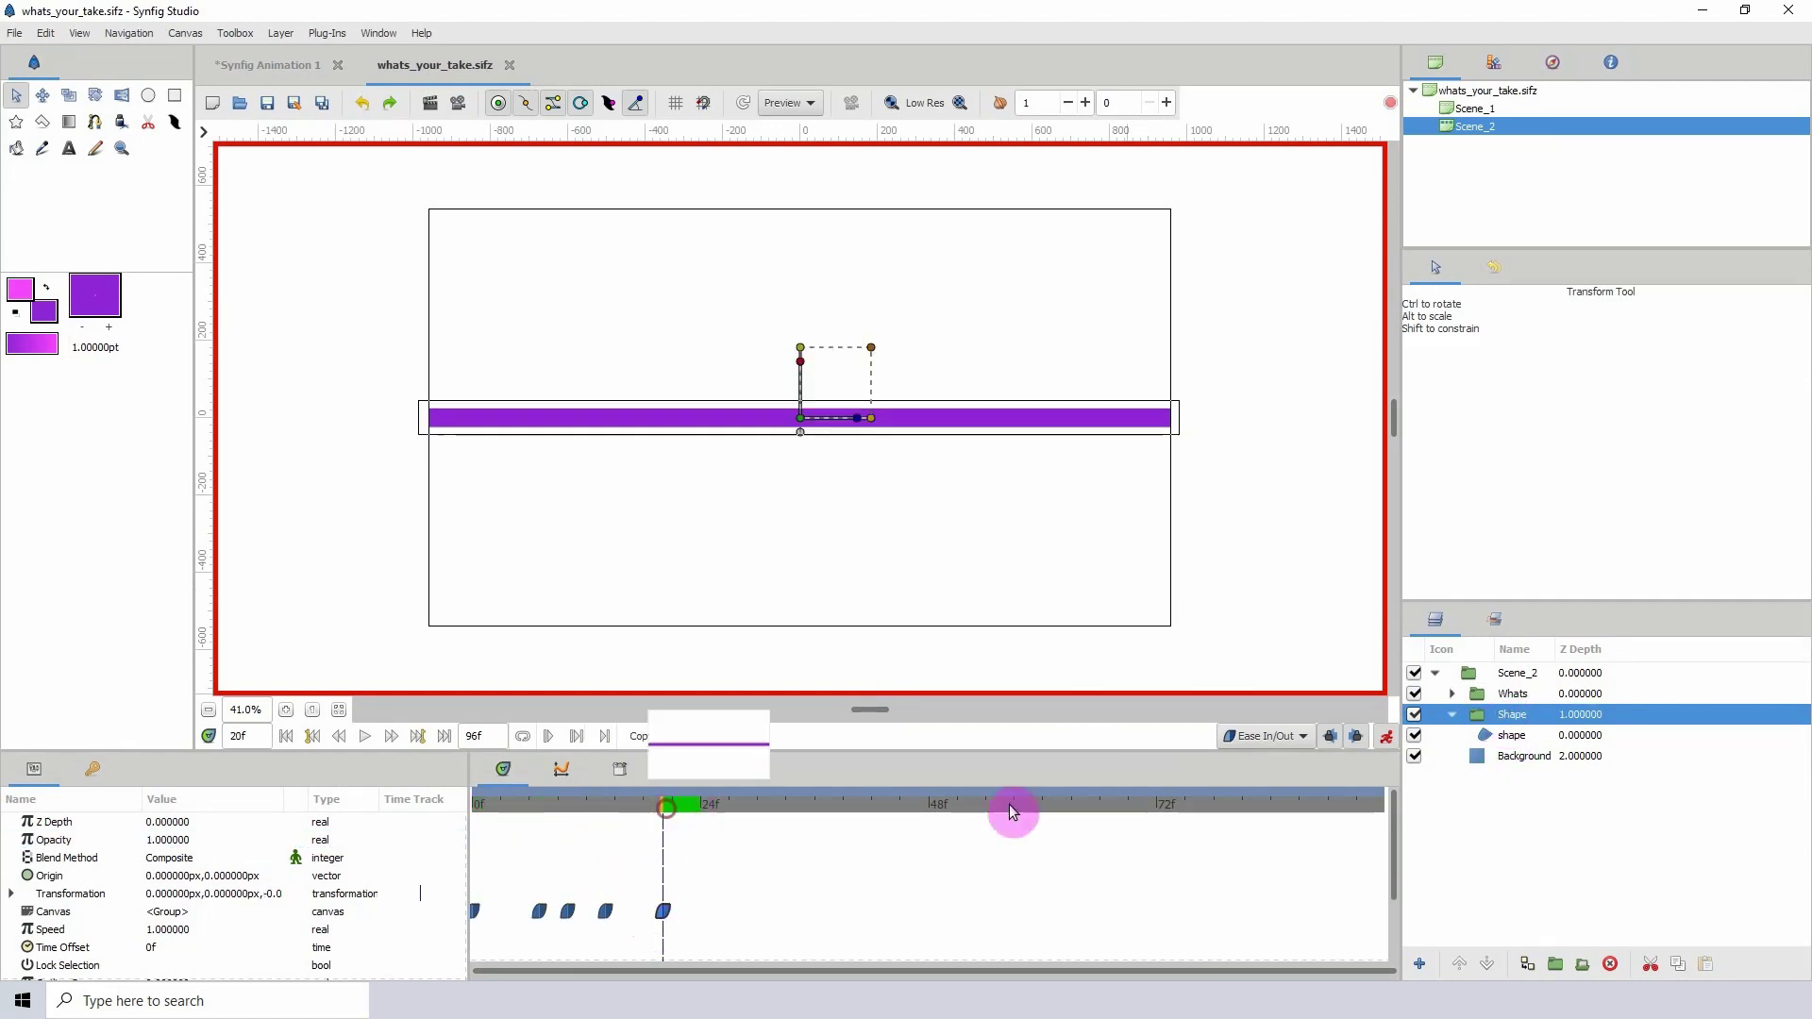
- On the inner shape layer at frame 20, nudge all vertices up and back down to record their position, and save the file
click(1577, 735)
scroll(828, 841, down, 2)
drag(374, 357, 1199, 496)
key(Up)
key(Down)
drag(665, 805, 720, 810)
key(ctrl+s)
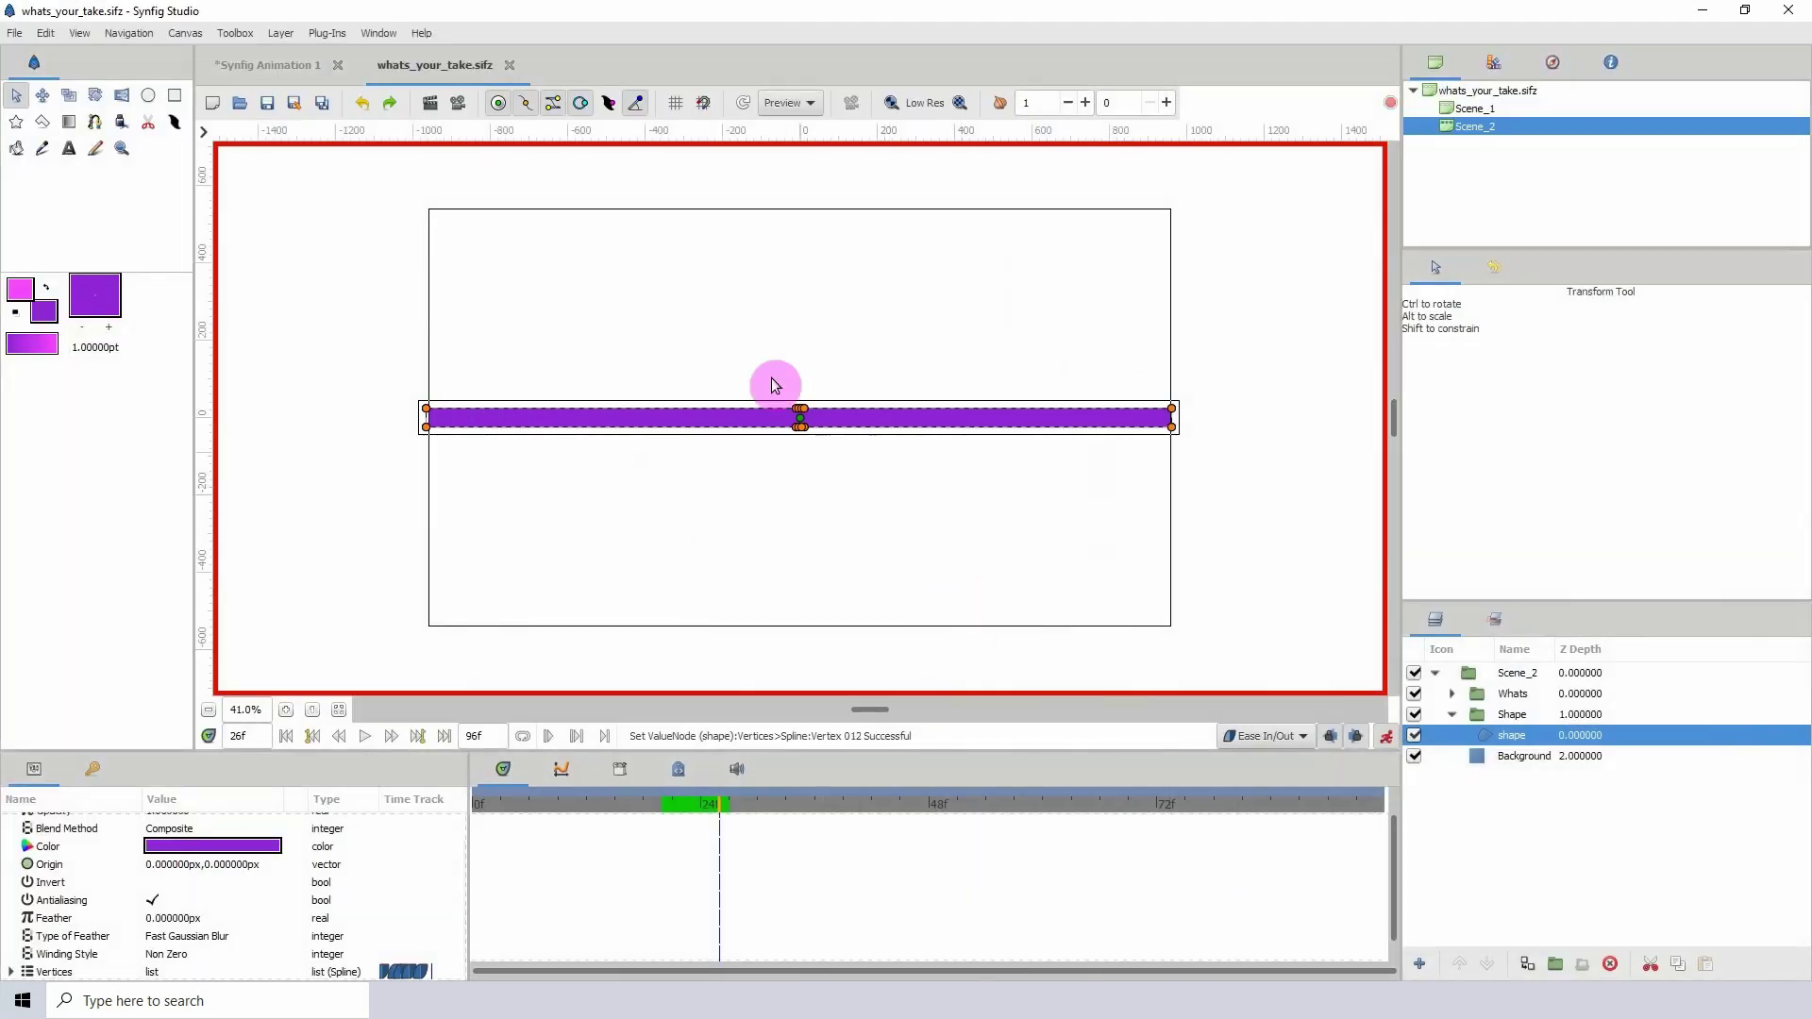
- At frame 26, select all of the bar's vertices and nudge them up and back down to keyframe their current position
drag(382, 348, 1319, 532)
scroll(867, 922, down, 1)
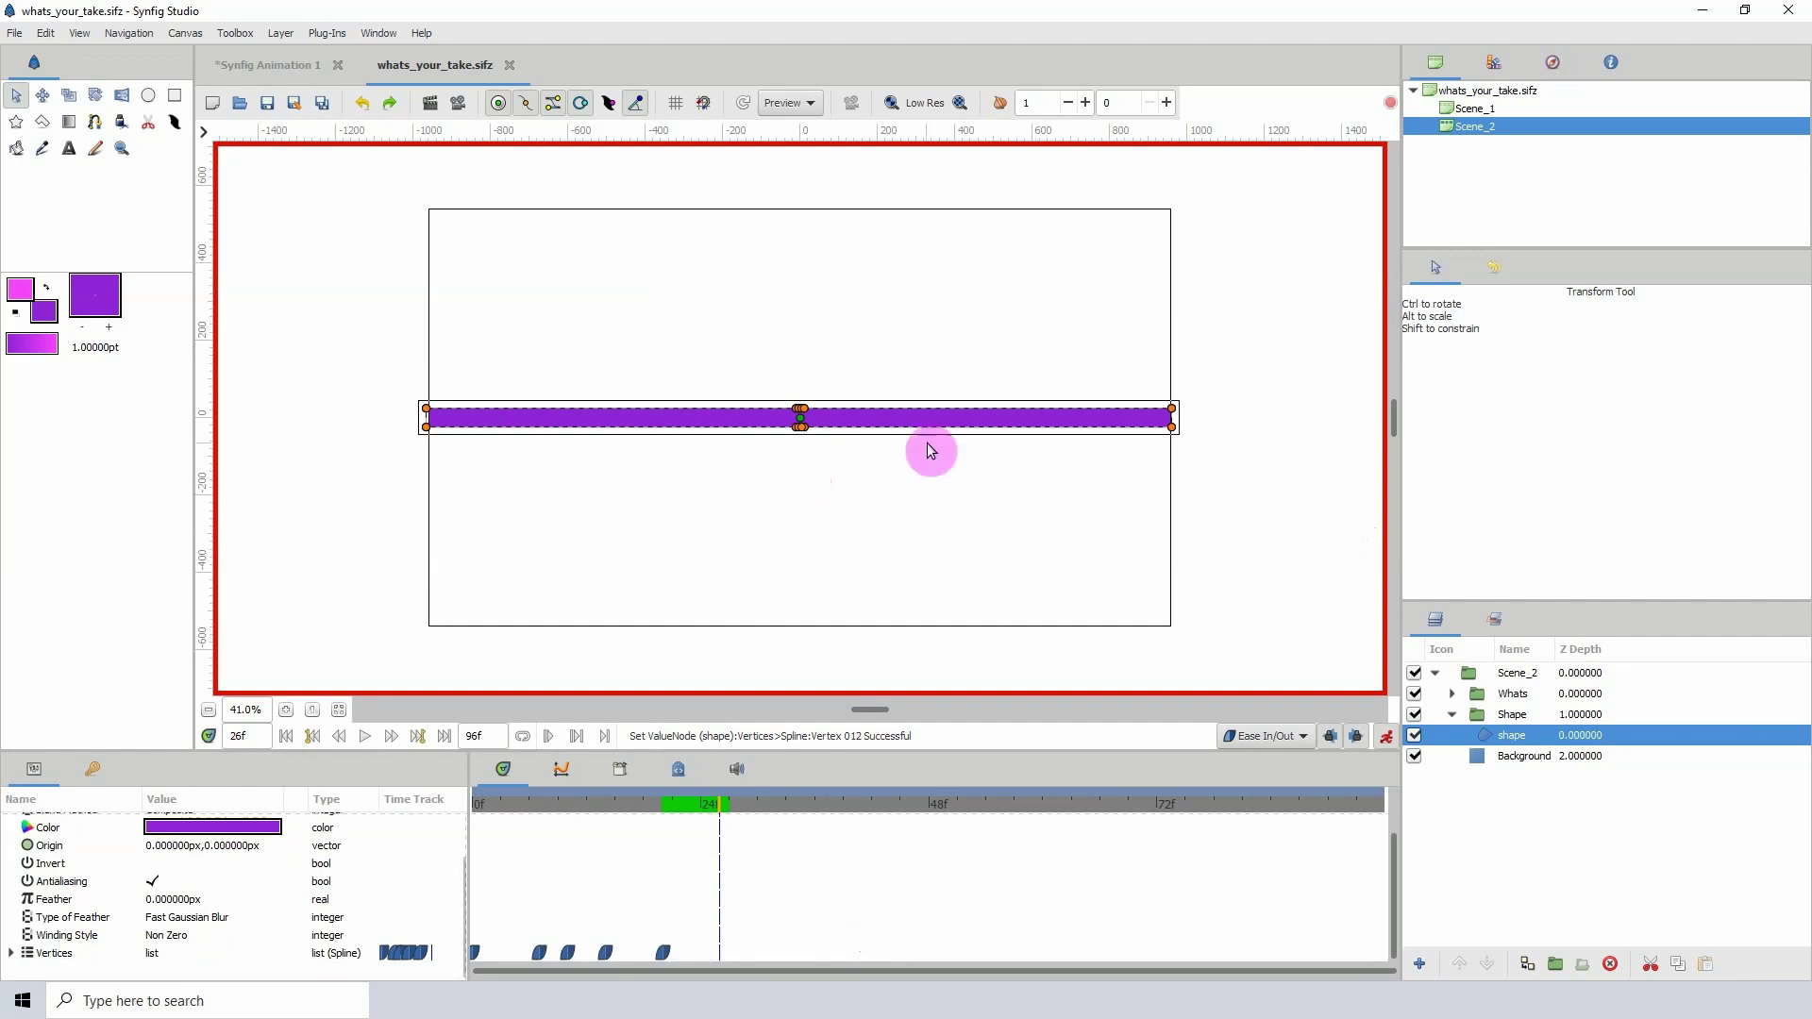
key(Up)
key(Down)
- Move the bar's middle vertices straight down to the canvas's lower edge at frame 26, forming a wide V
drag(741, 337, 805, 625)
key(shift+Down)
key(shift+Down)
key(shift+Down)
key(shift+Down)
key(shift+Down)
key(shift+Down)
key(shift+Down)
key(shift+Down)
key(shift+Down)
key(shift+Down)
key(shift+Down)
key(shift+Down)
key(shift+Down)
key(shift+Down)
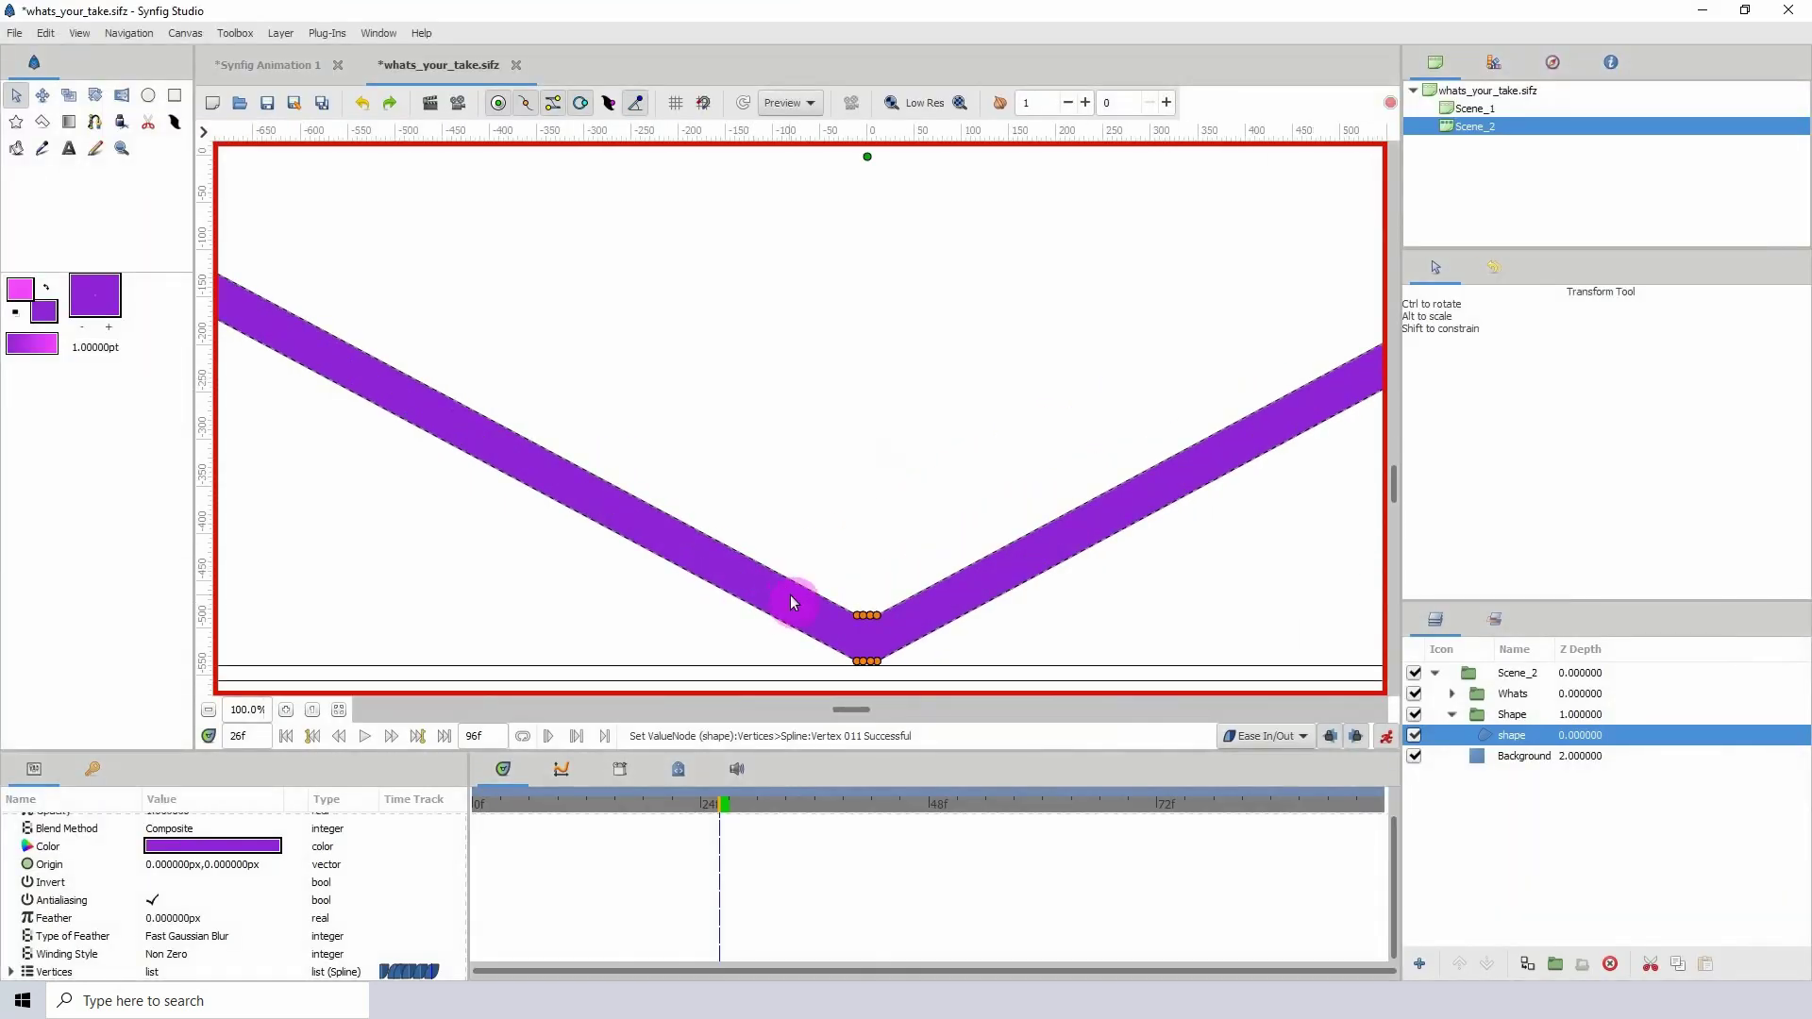
drag(792, 598, 868, 531)
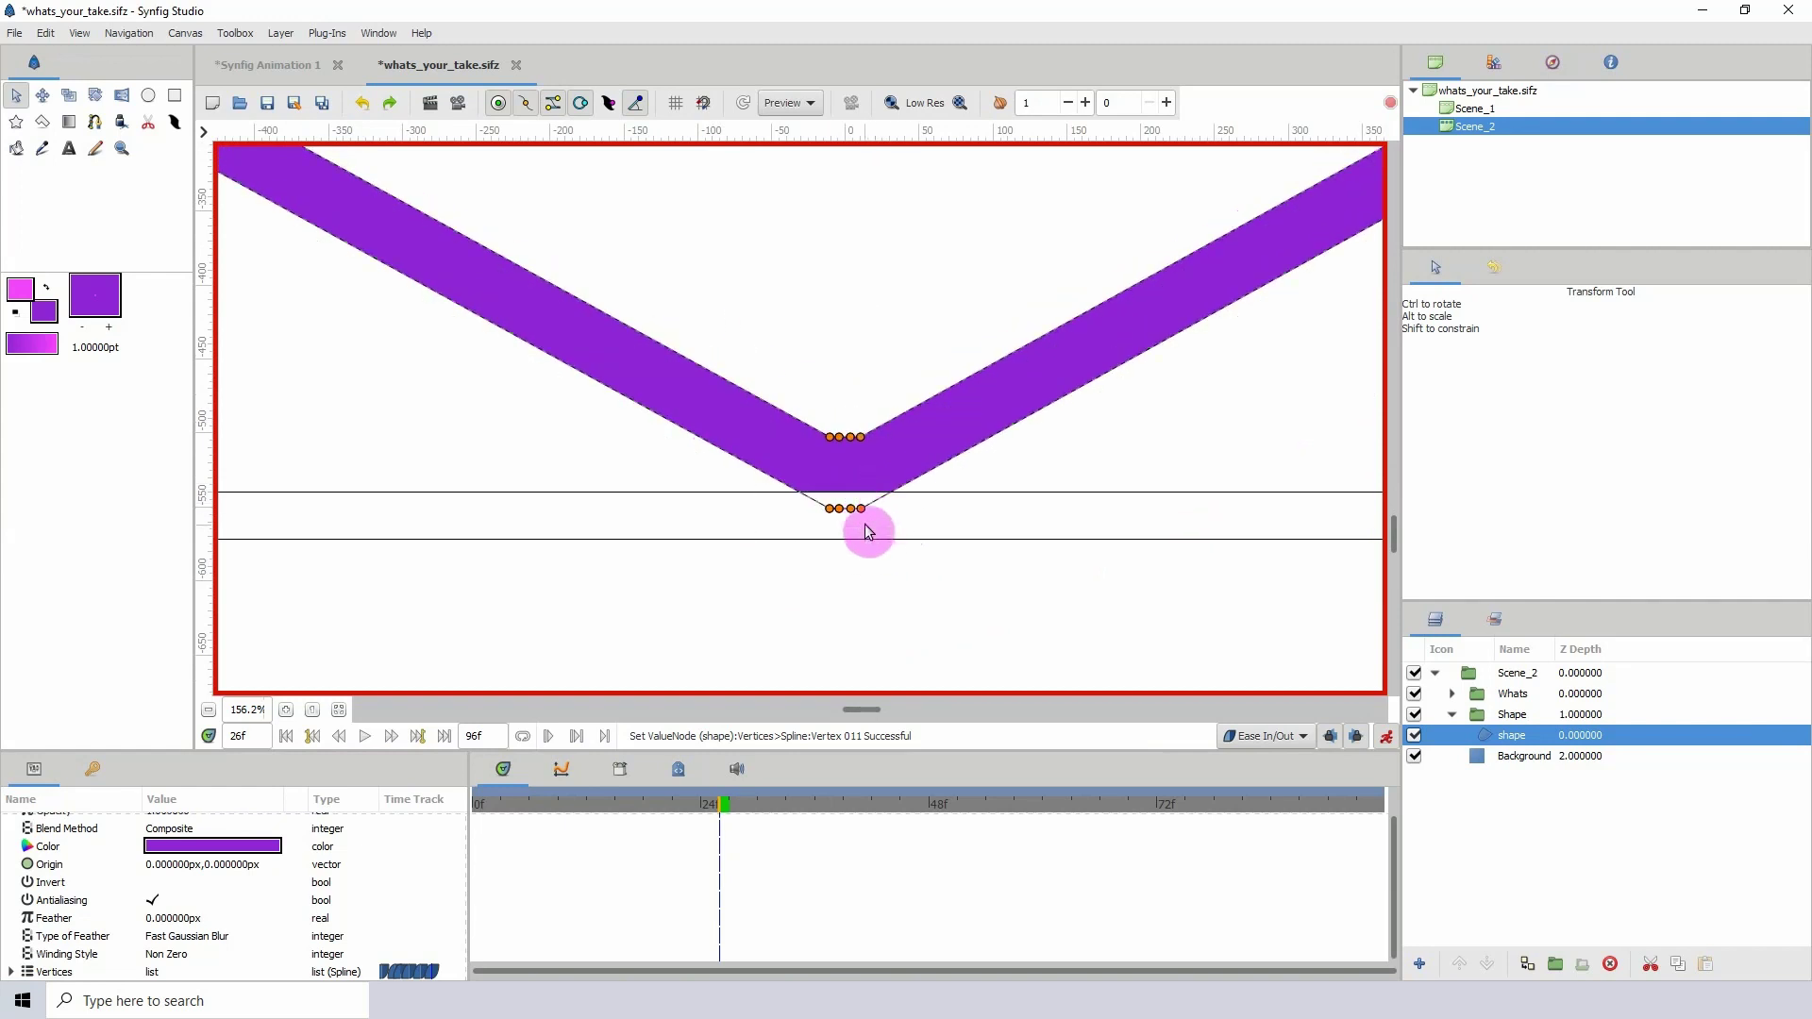
scroll(846, 416, down, 6)
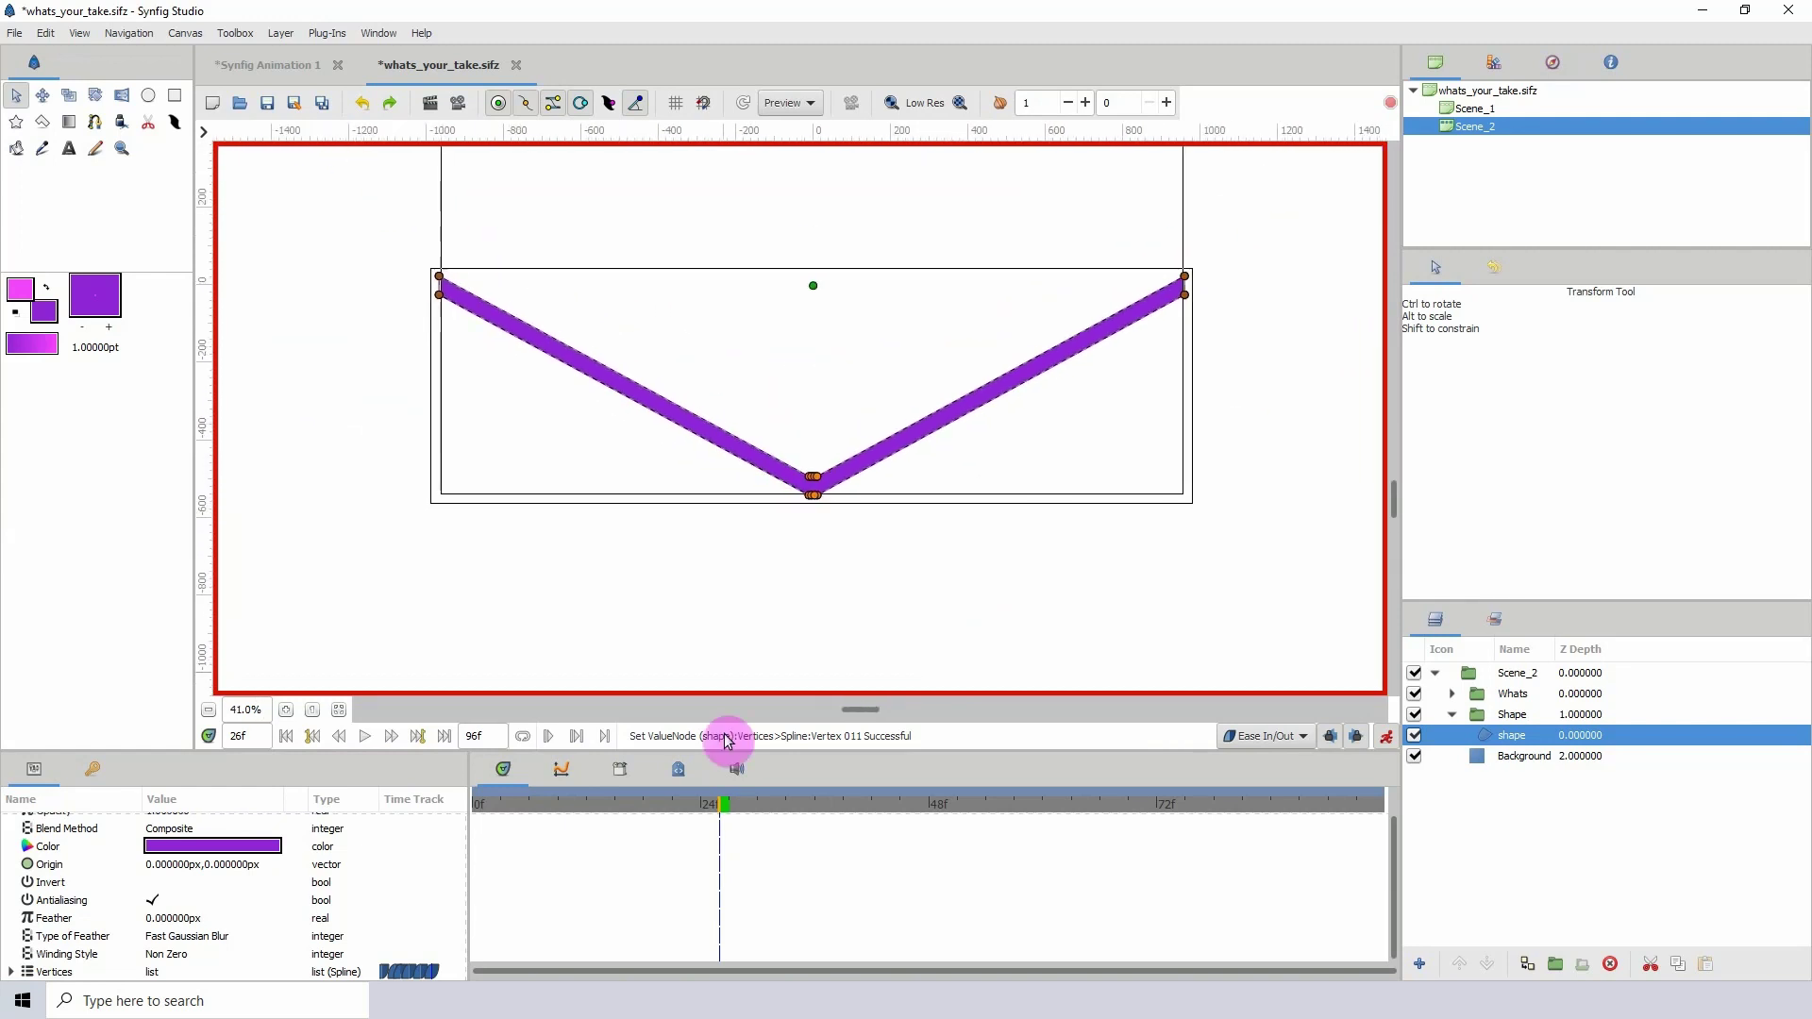
- Review the bar-to-V motion and move the V shape's vertices keyframe to frame 28
click(616, 803)
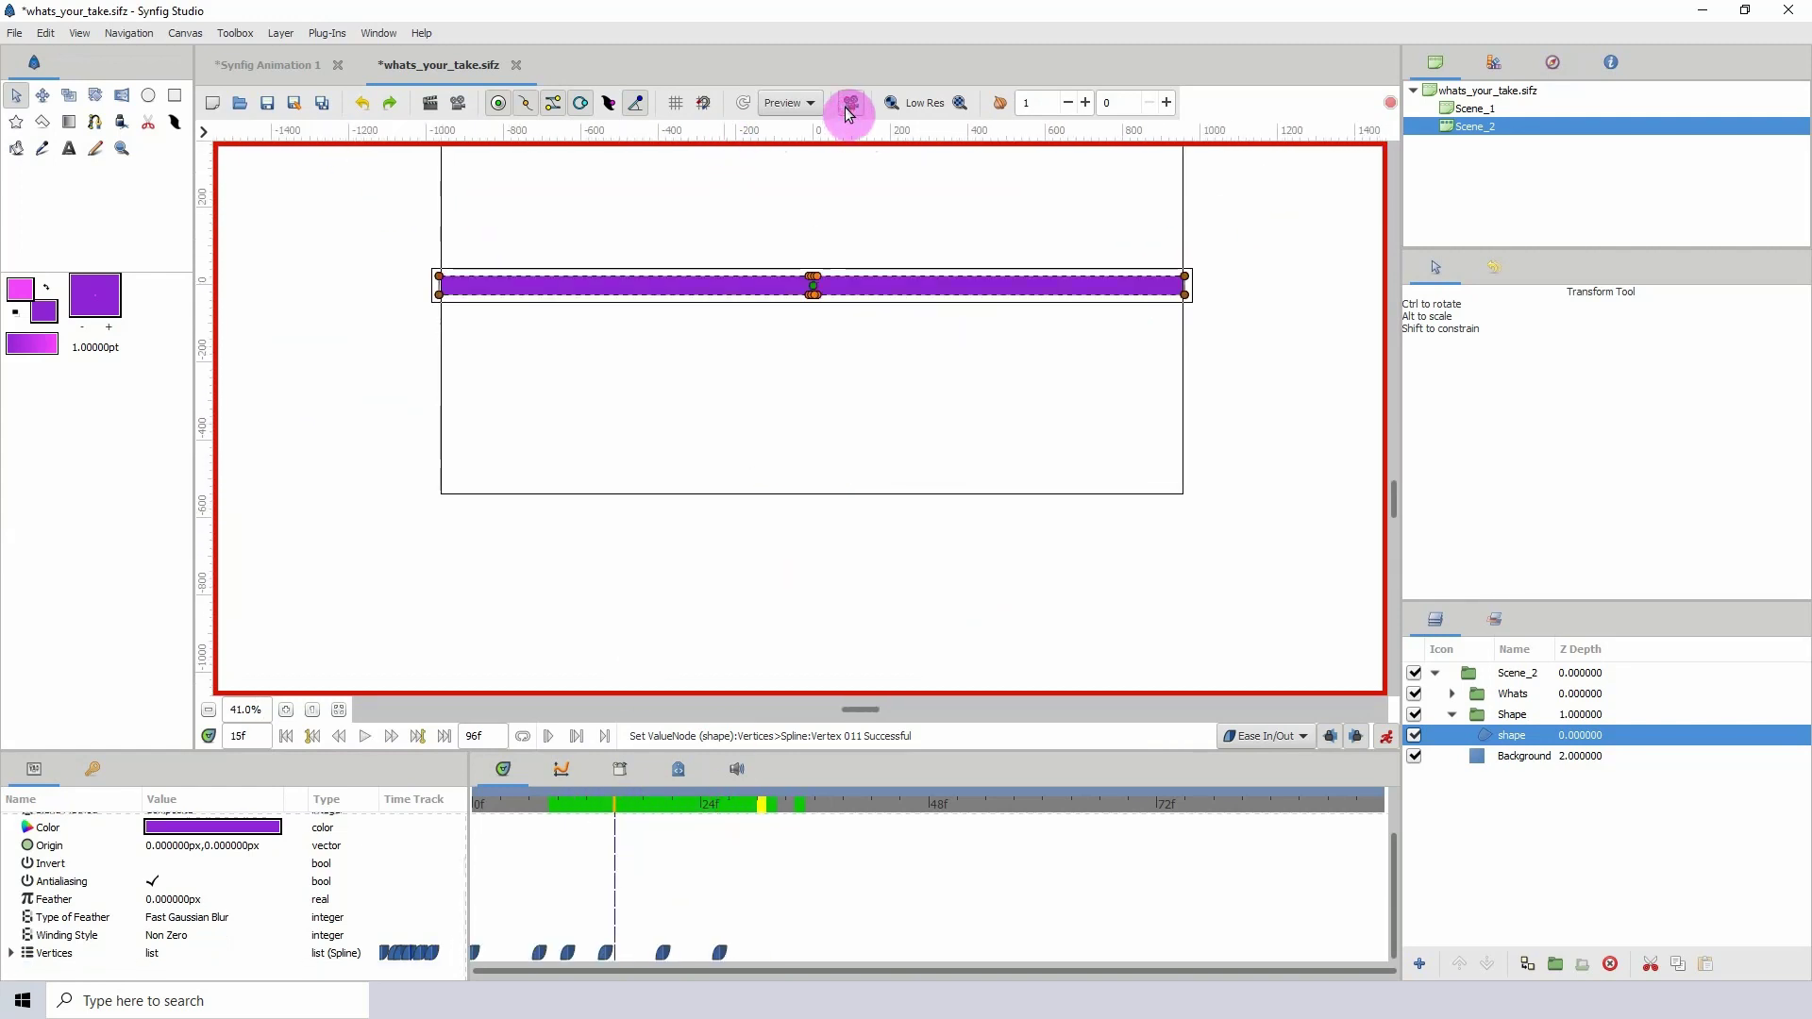
drag(630, 804, 709, 806)
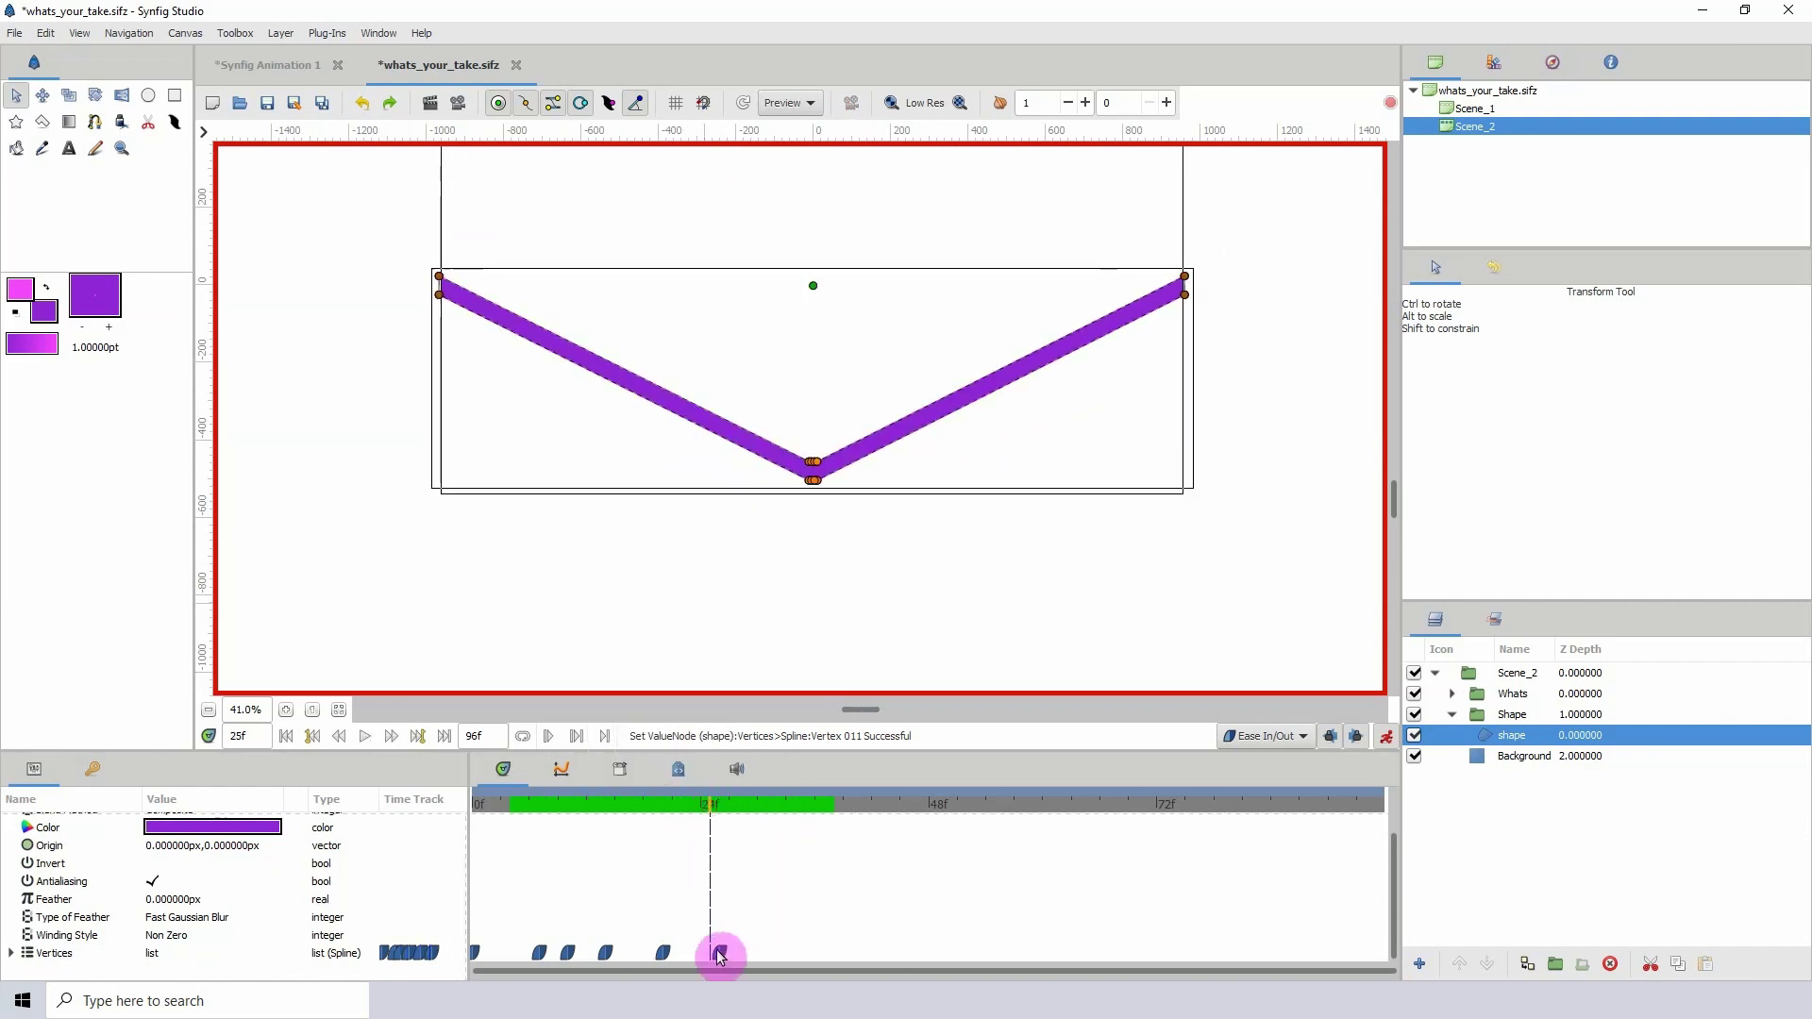
drag(719, 953, 739, 953)
click(663, 805)
drag(660, 806, 600, 831)
click(747, 812)
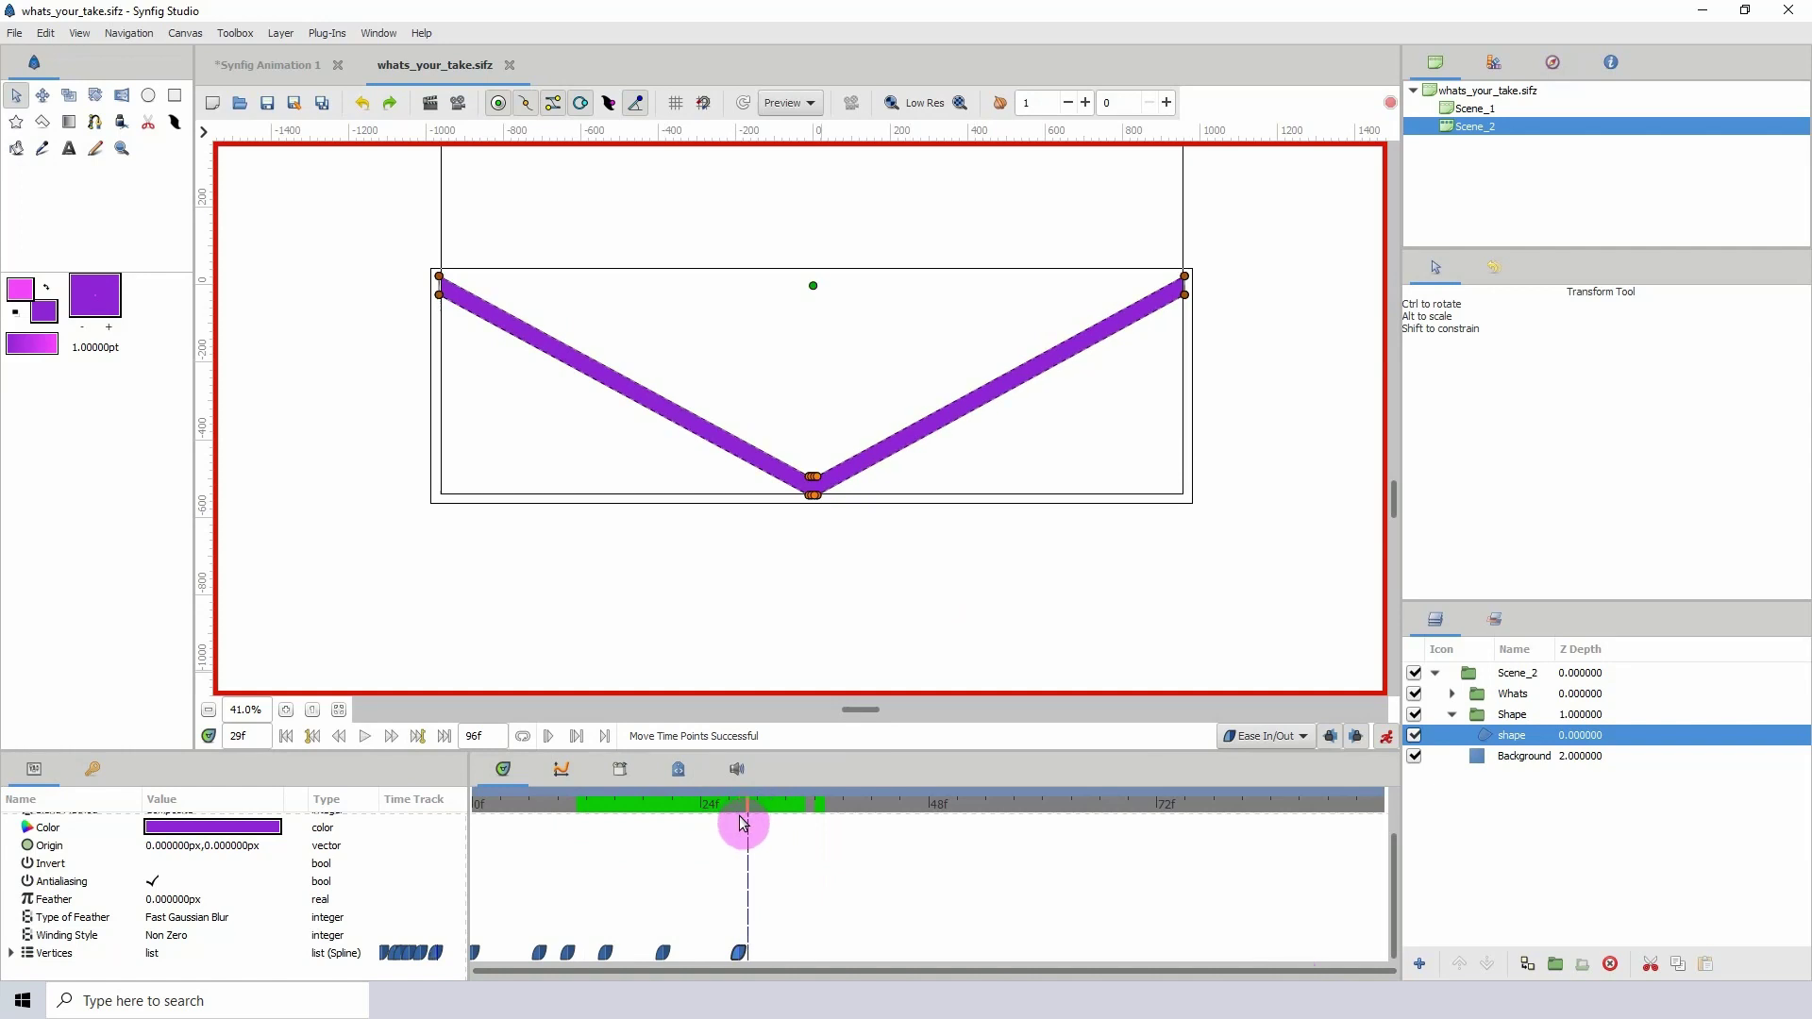
- Hold the wide V with a duplicate vertices keyframe at frame 34, and check storyboard panels 9 and 10
click(850, 805)
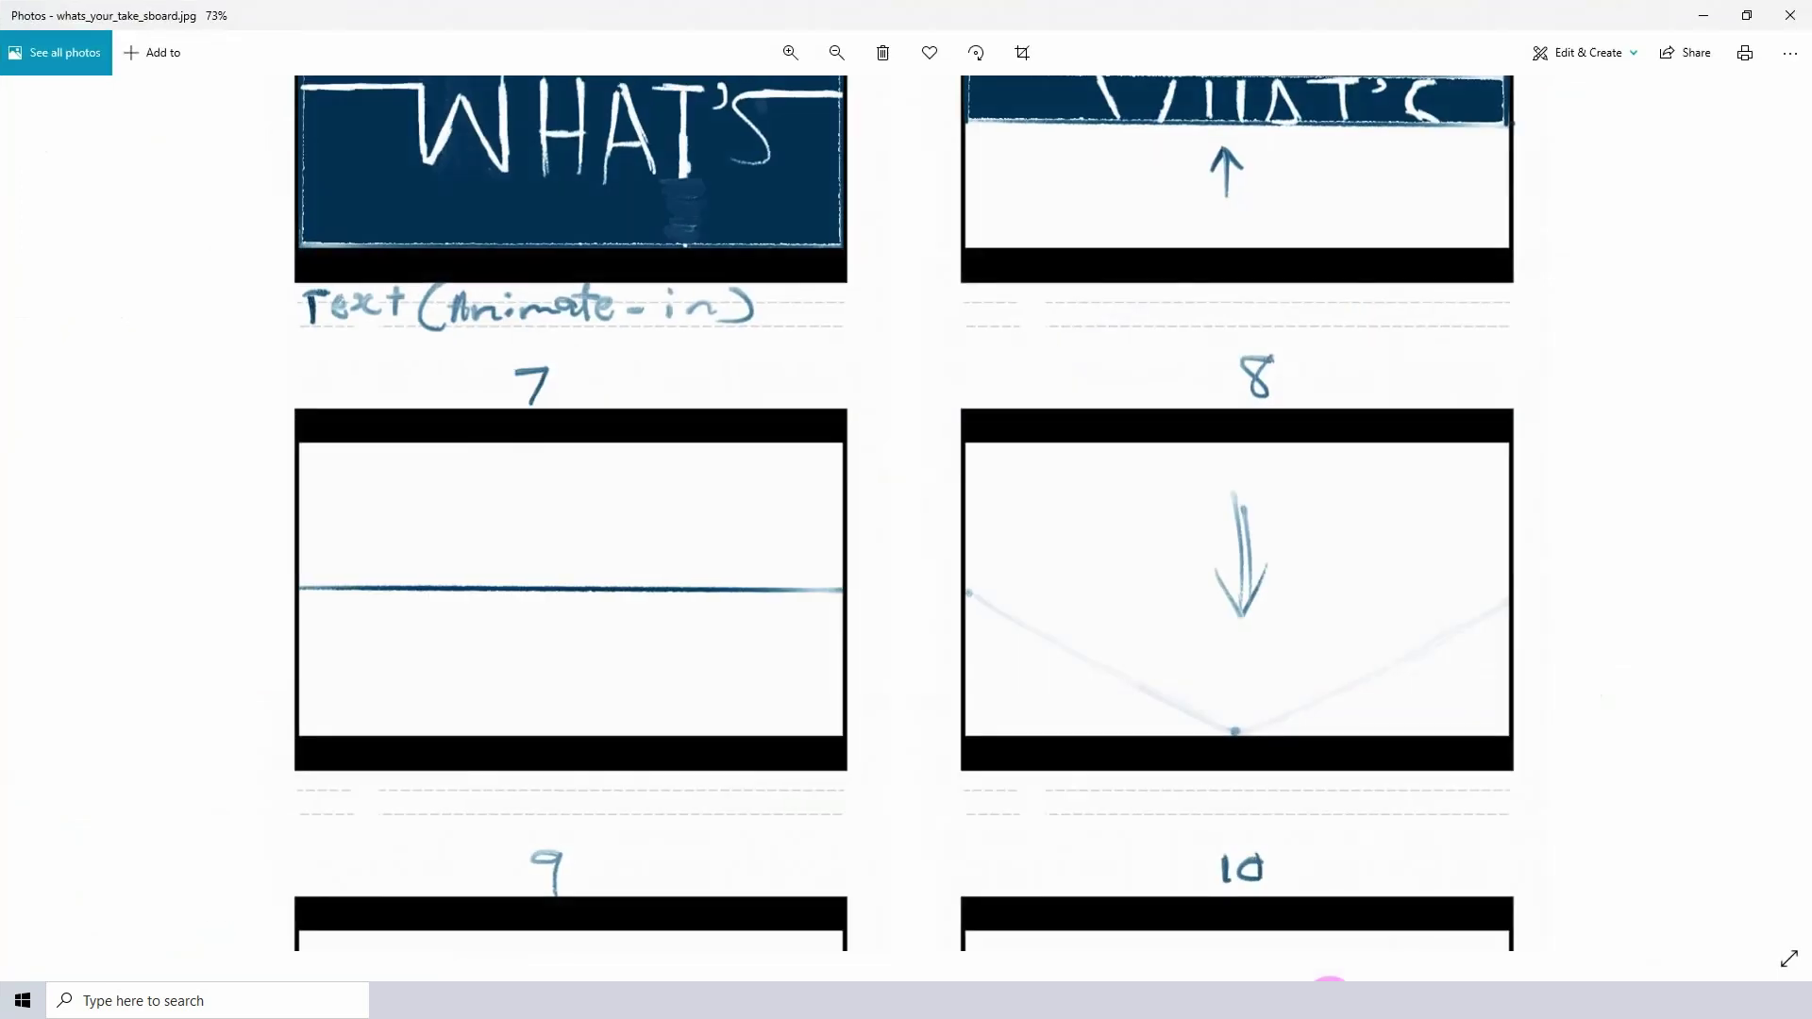
scroll(1072, 554, down, 1)
scroll(693, 789, down, 1)
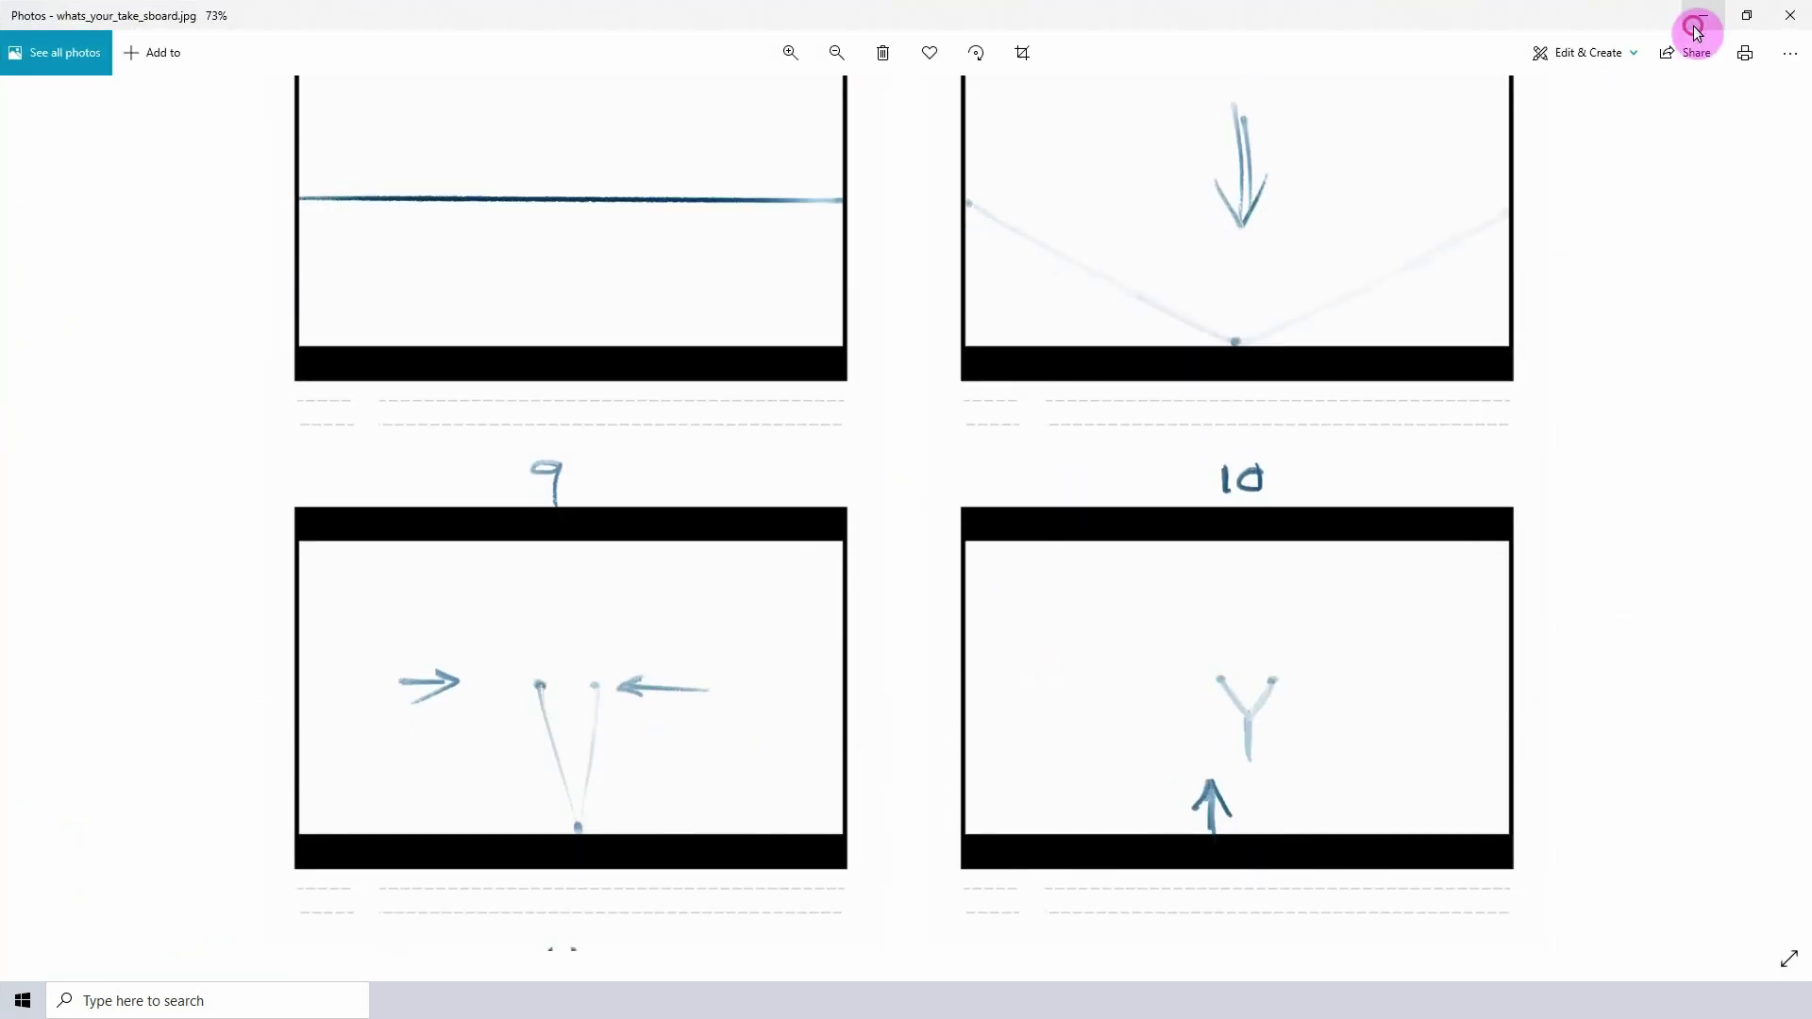
click(1703, 15)
- At frame 40, select the vertices of the V's left end and move them horizontally toward the centre
drag(821, 817, 852, 817)
drag(421, 272, 440, 272)
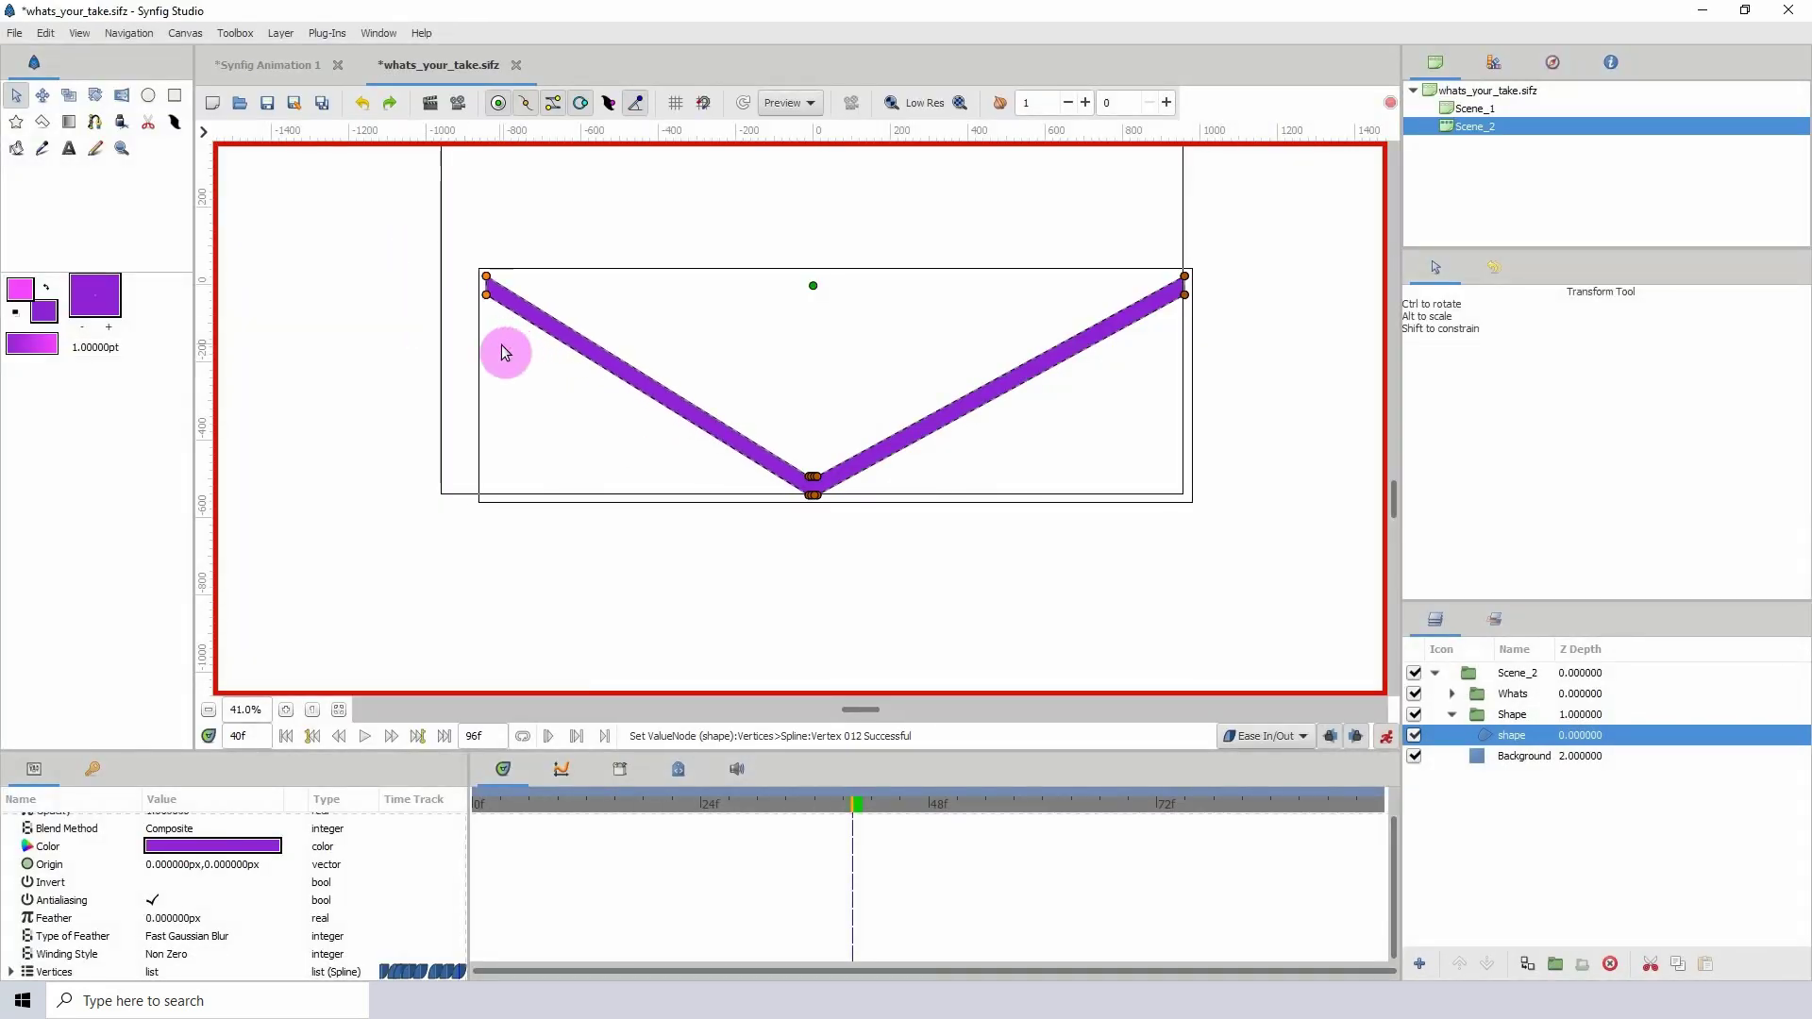
key(shift+Right)
key(shift+Right)
key(shift+Right)
key(shift+Right)
key(shift+Right)
key(shift+Right)
key(shift+Right)
key(shift+Right)
key(shift+Right)
key(shift+Right)
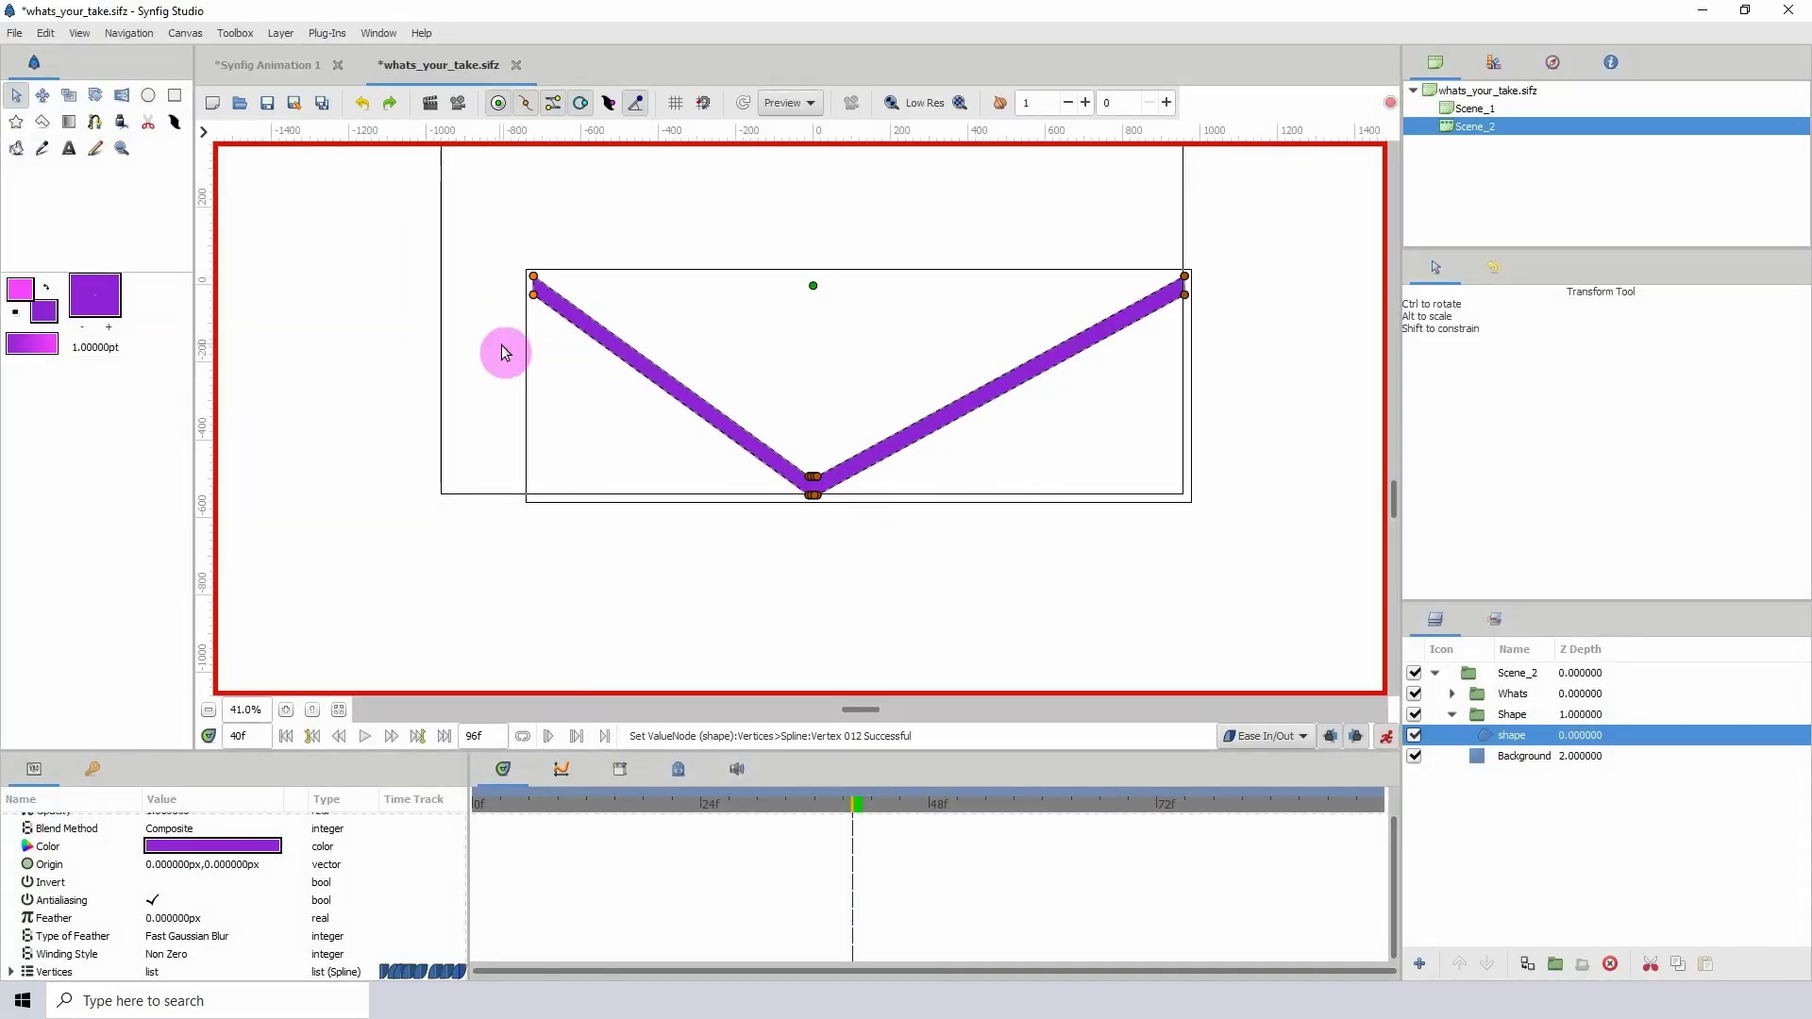
key(shift+Right)
key(shift+Right)
key(shift+Right)
key(shift+Right)
key(shift+Right)
key(shift+Right)
key(shift+Right)
key(shift+Right)
key(shift+Right)
key(shift+Right)
key(shift+Right)
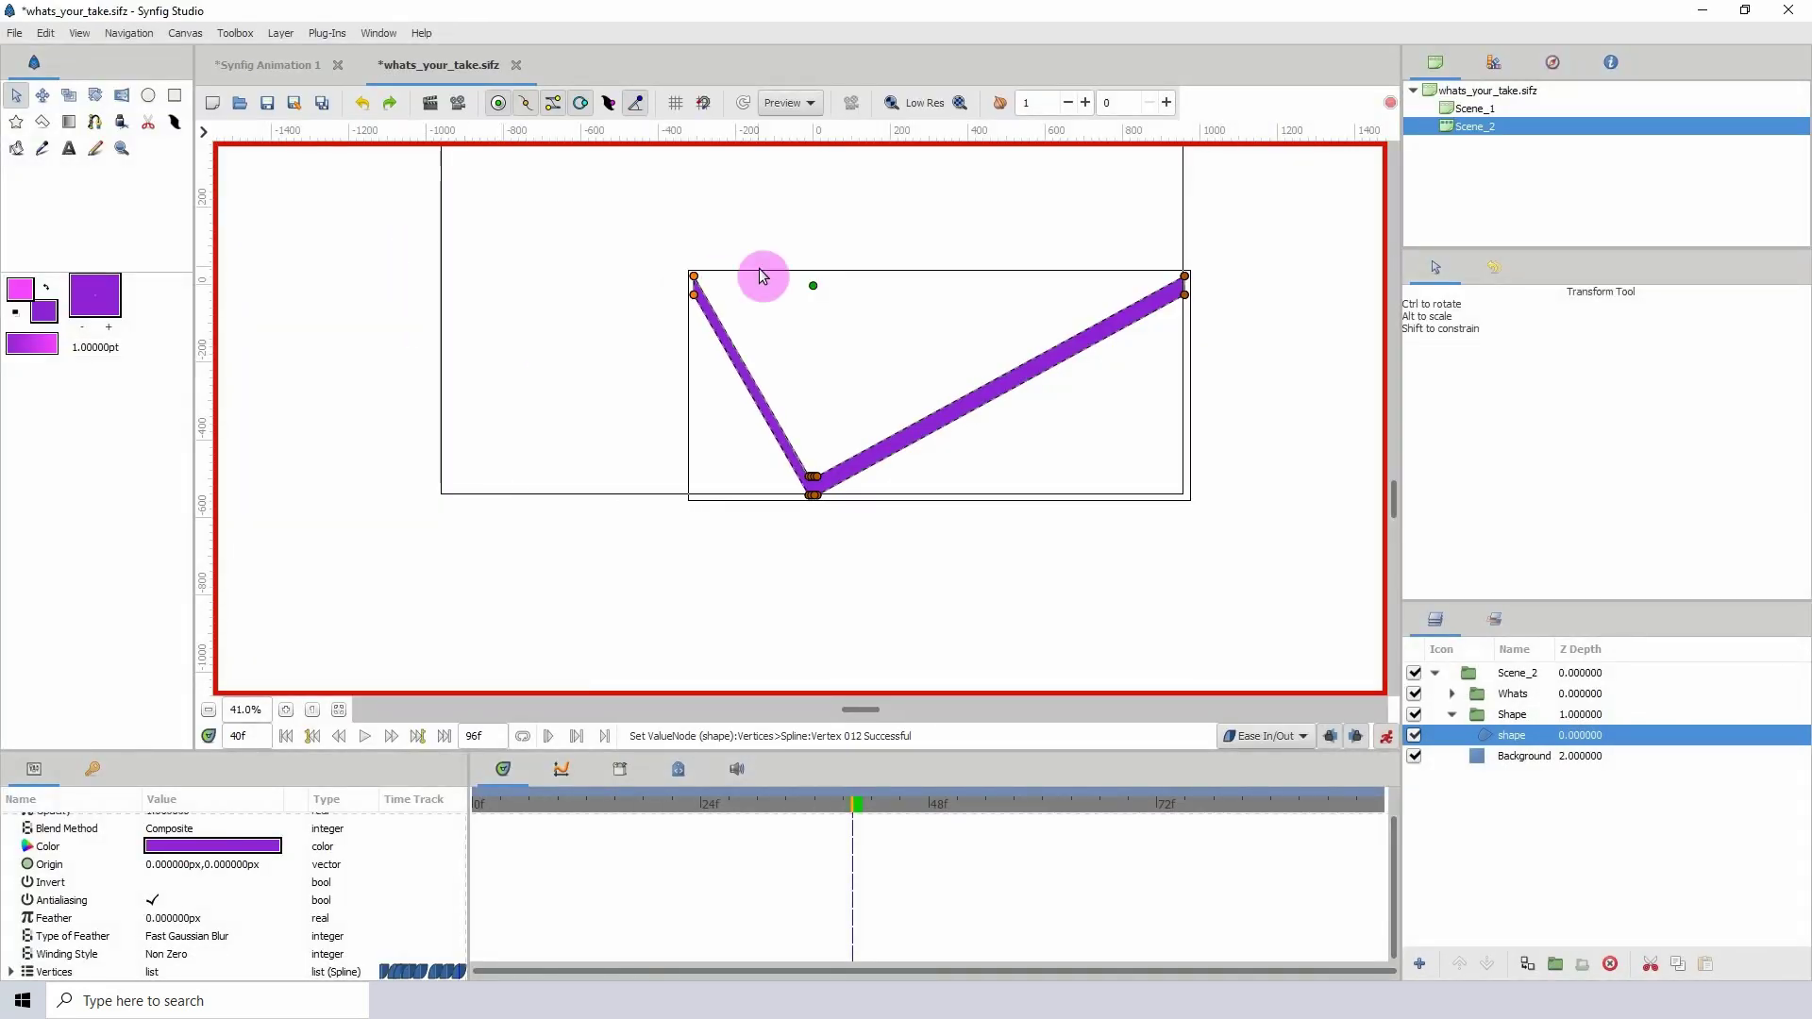
- At frame 40, select the vertices of the V's right end and move them horizontally toward the centre to narrow the V
drag(1108, 233, 1358, 388)
key(shift+Left)
key(shift+Left)
key(shift+Left)
key(shift+Left)
key(shift+Left)
key(shift+Left)
key(shift+Left)
key(shift+Left)
key(shift+Left)
key(shift+Left)
key(shift+Left)
key(shift+Left)
key(shift+Left)
key(shift+Left)
key(shift+Left)
key(shift+Left)
key(shift+Left)
key(shift+Left)
key(shift+Left)
key(shift+Left)
key(shift+Left)
key(shift+Left)
key(shift+Left)
key(shift+Left)
key(shift+Left)
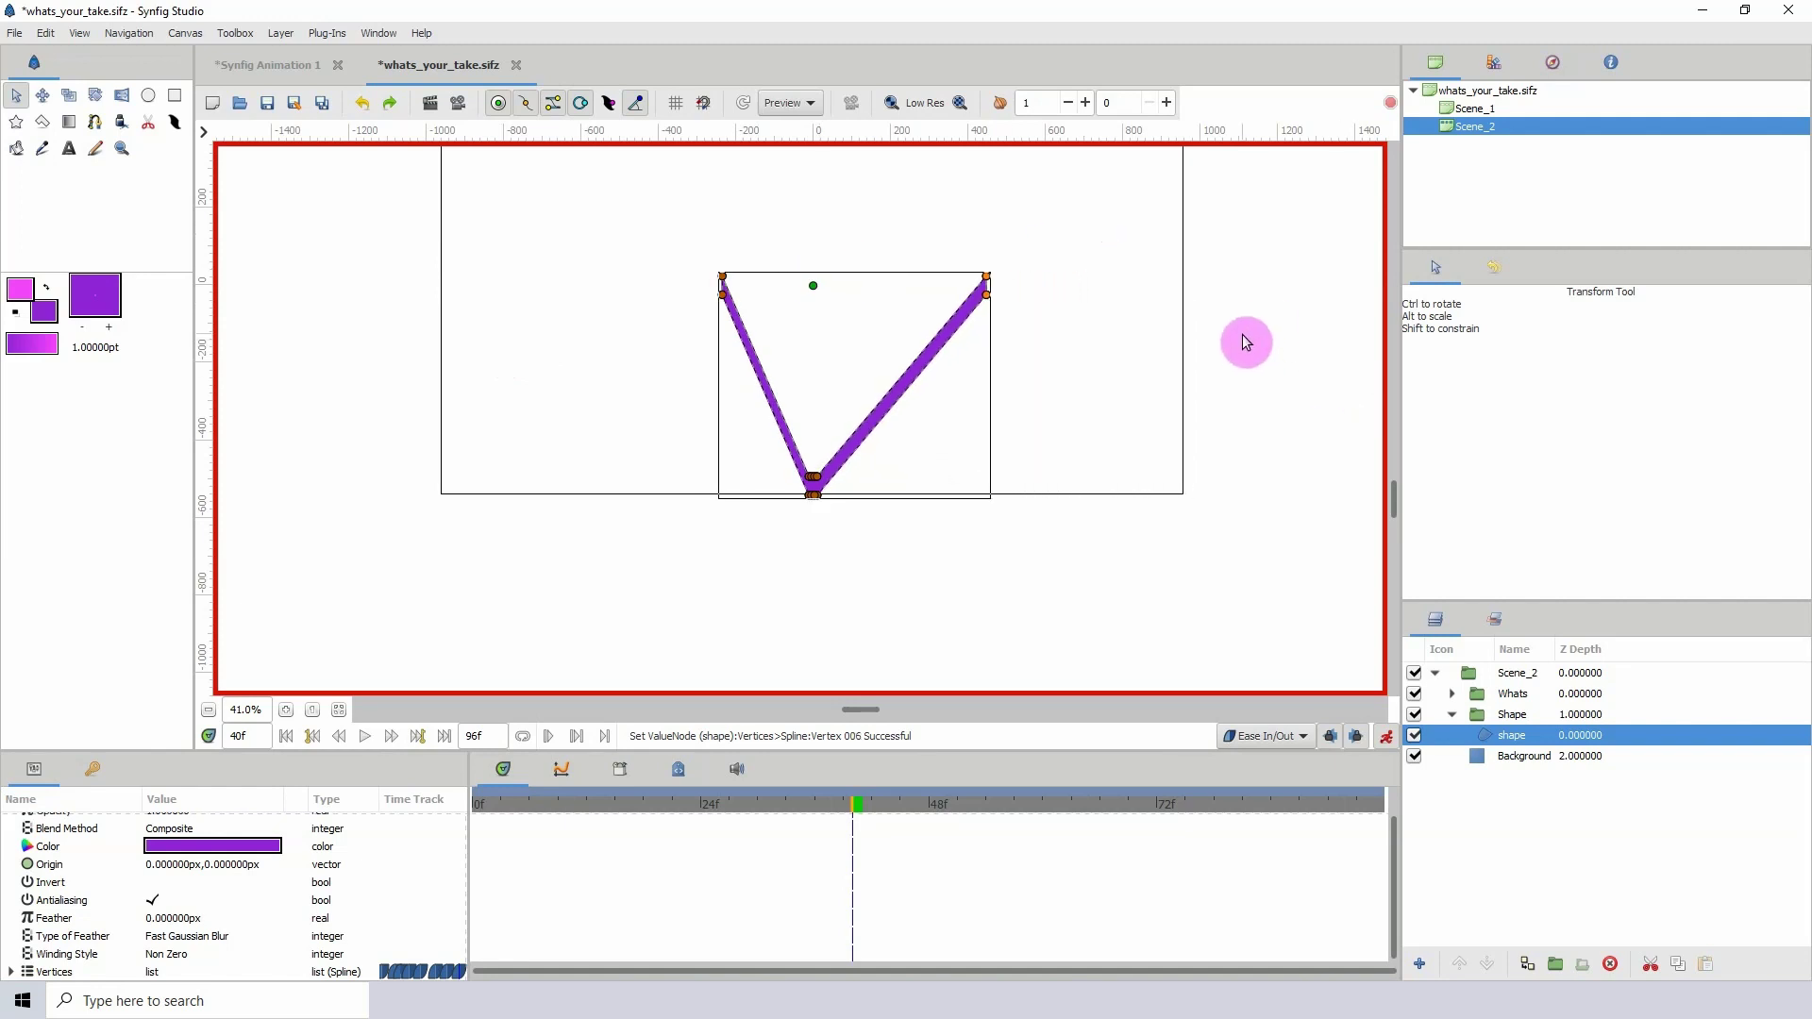
- Move the lower vertex at each upper end of the V outward and level with its neighbour to make flat tops
scroll(751, 304, up, 3)
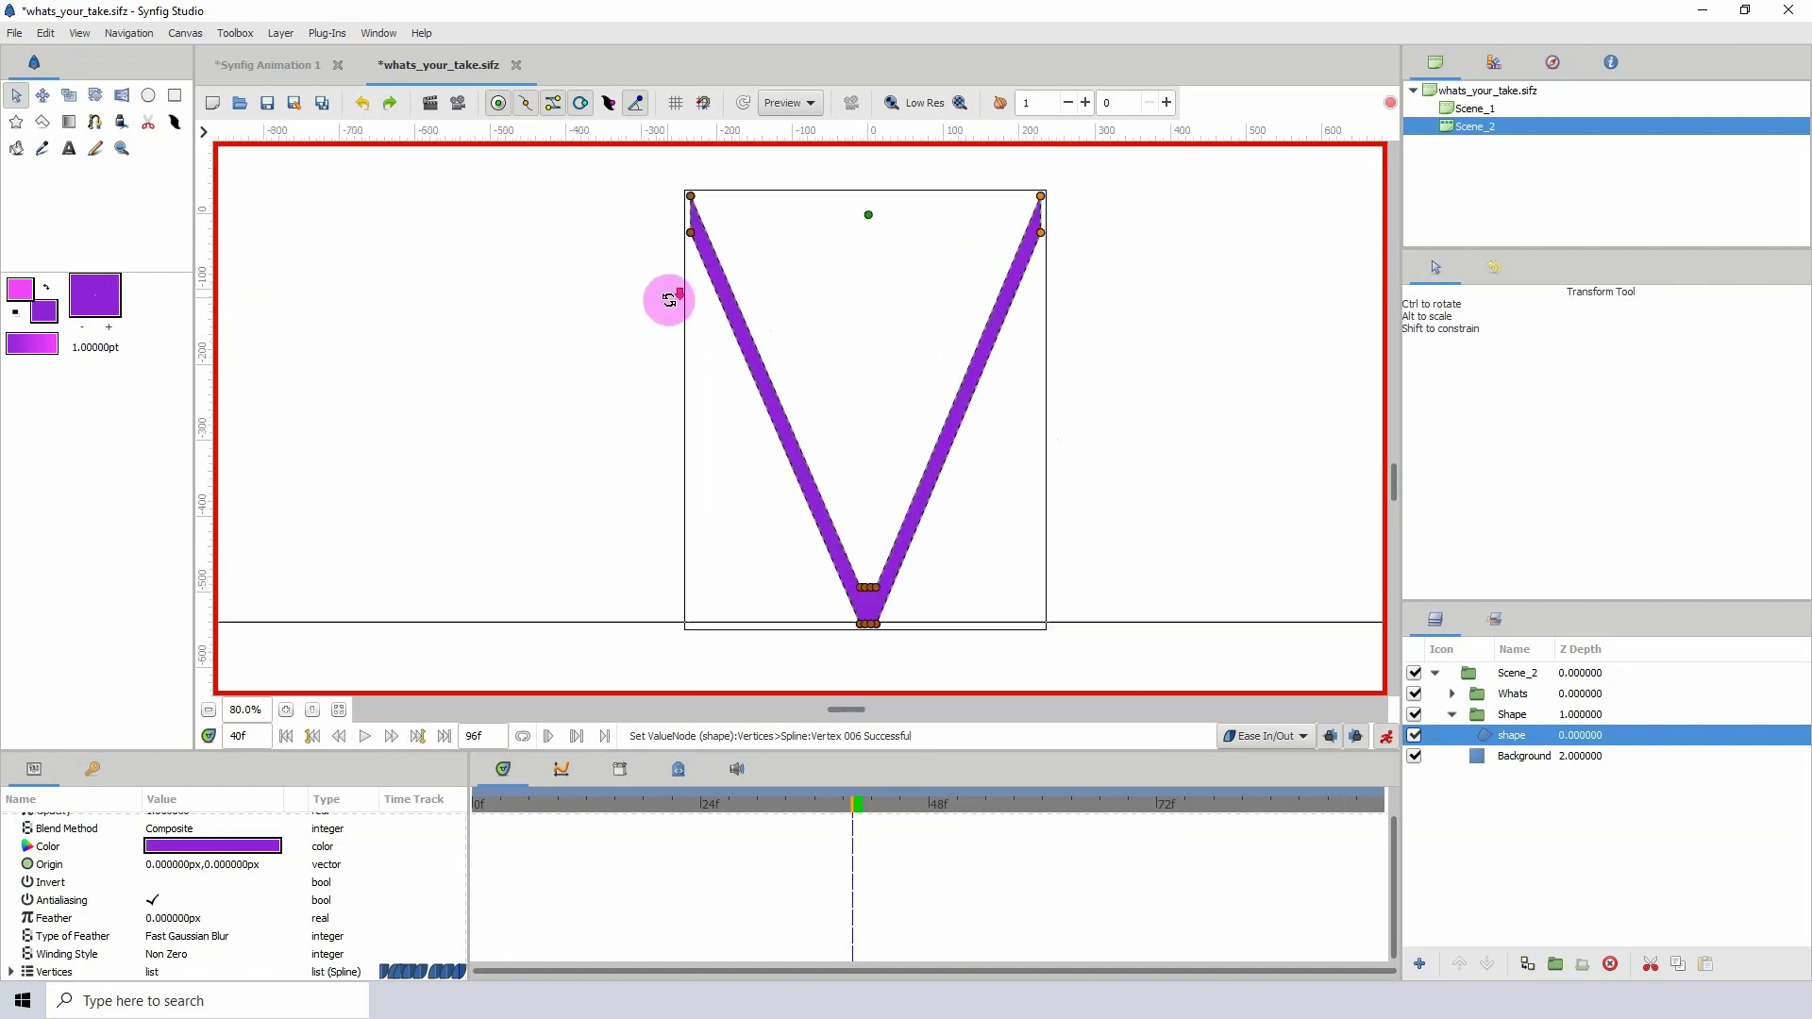
click(672, 264)
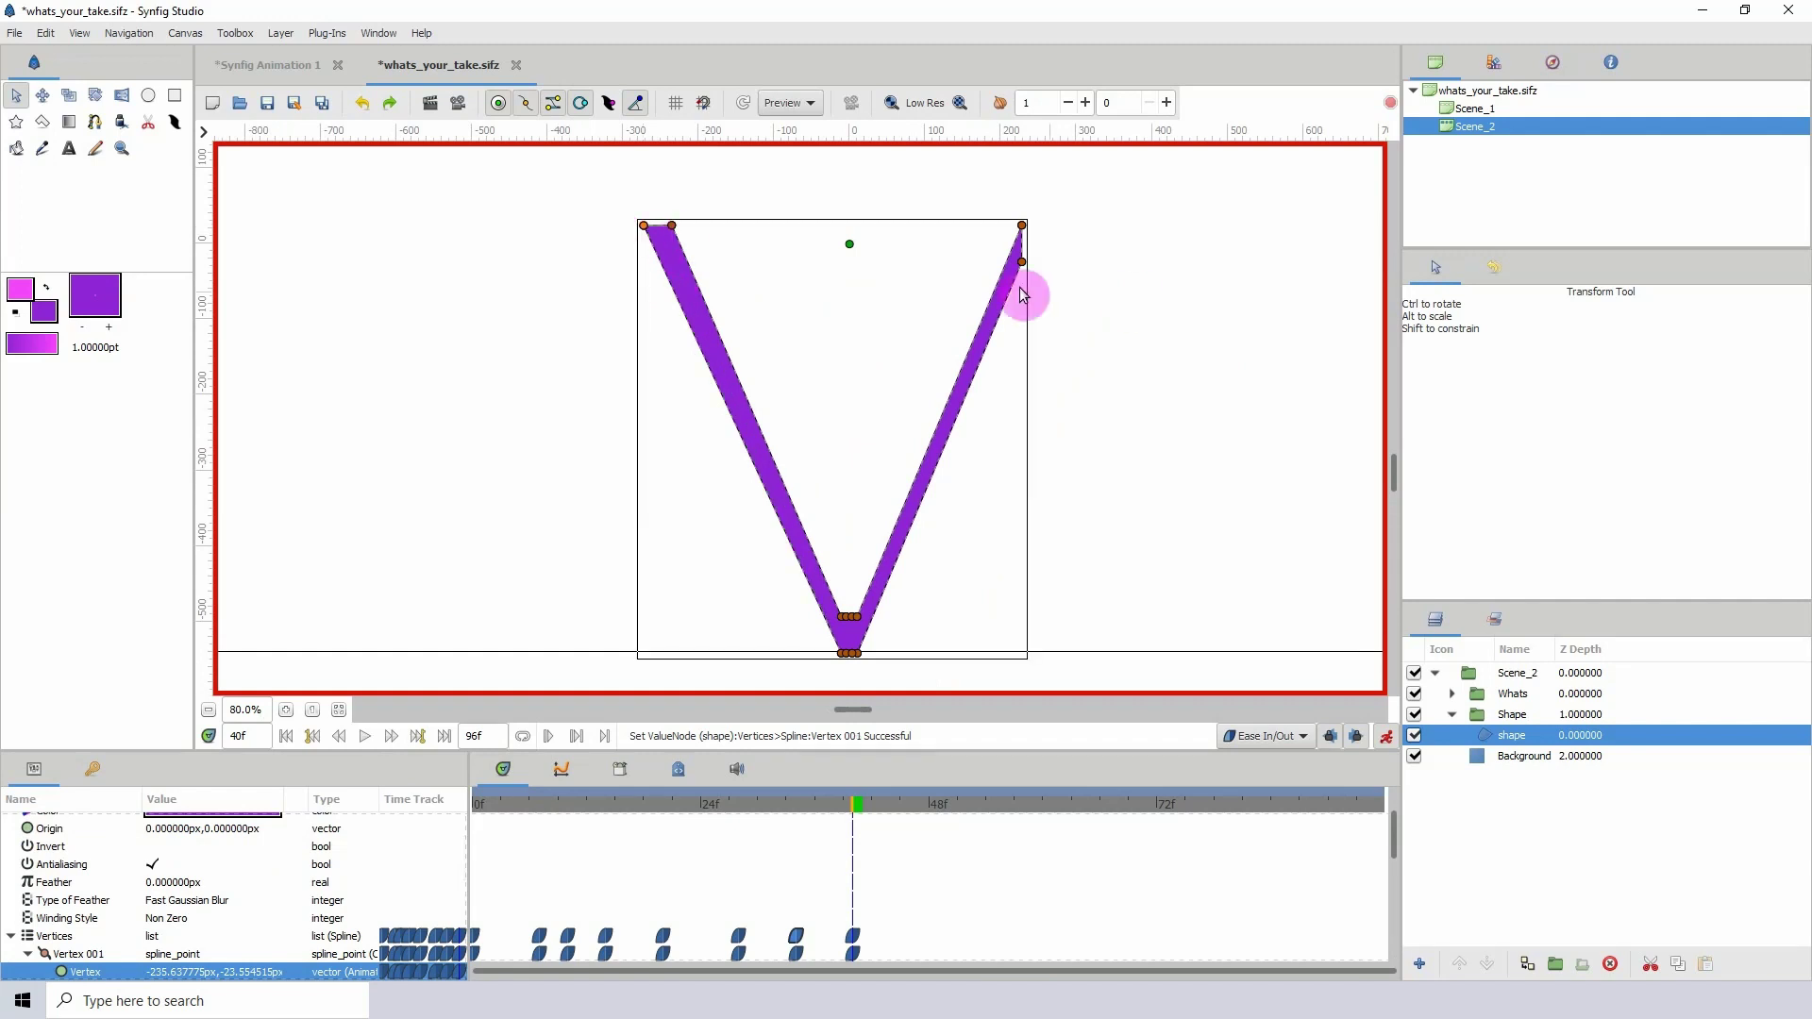
click(1041, 235)
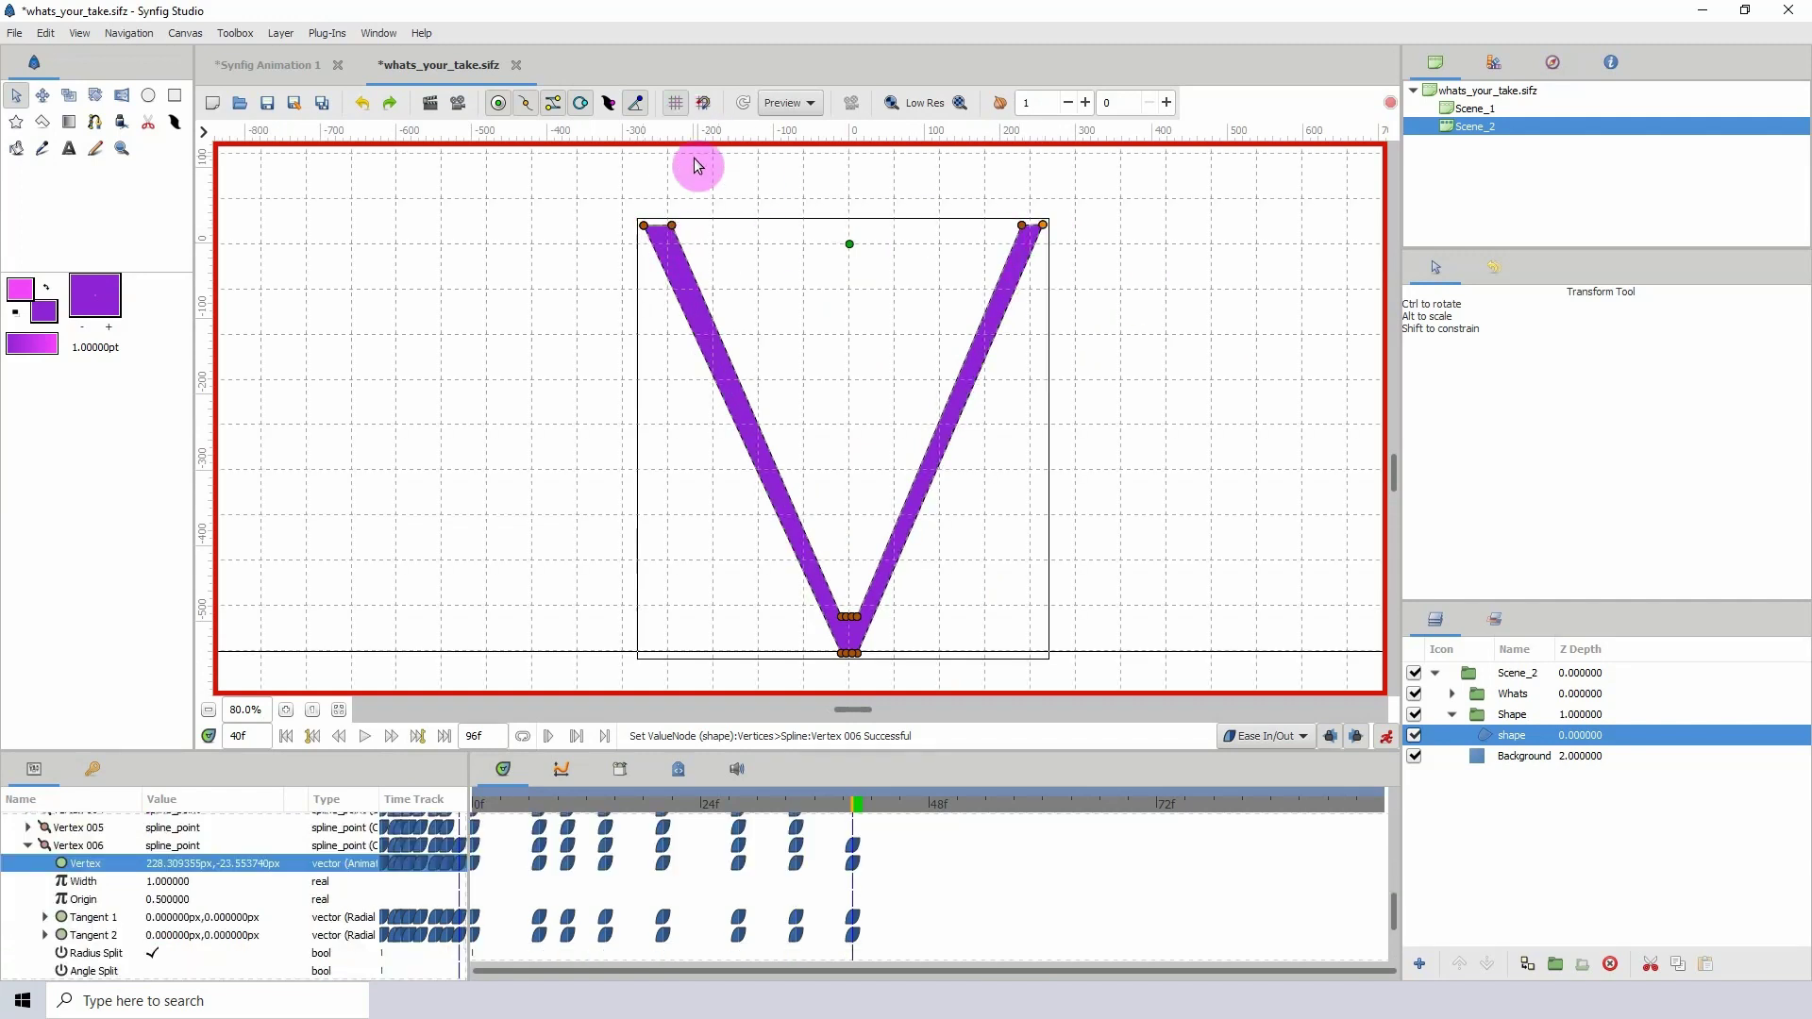
- Fine-tune the outer corner vertices on both upper ends of the V against the grid, and hide the grid
scroll(643, 234, up, 3)
click(670, 333)
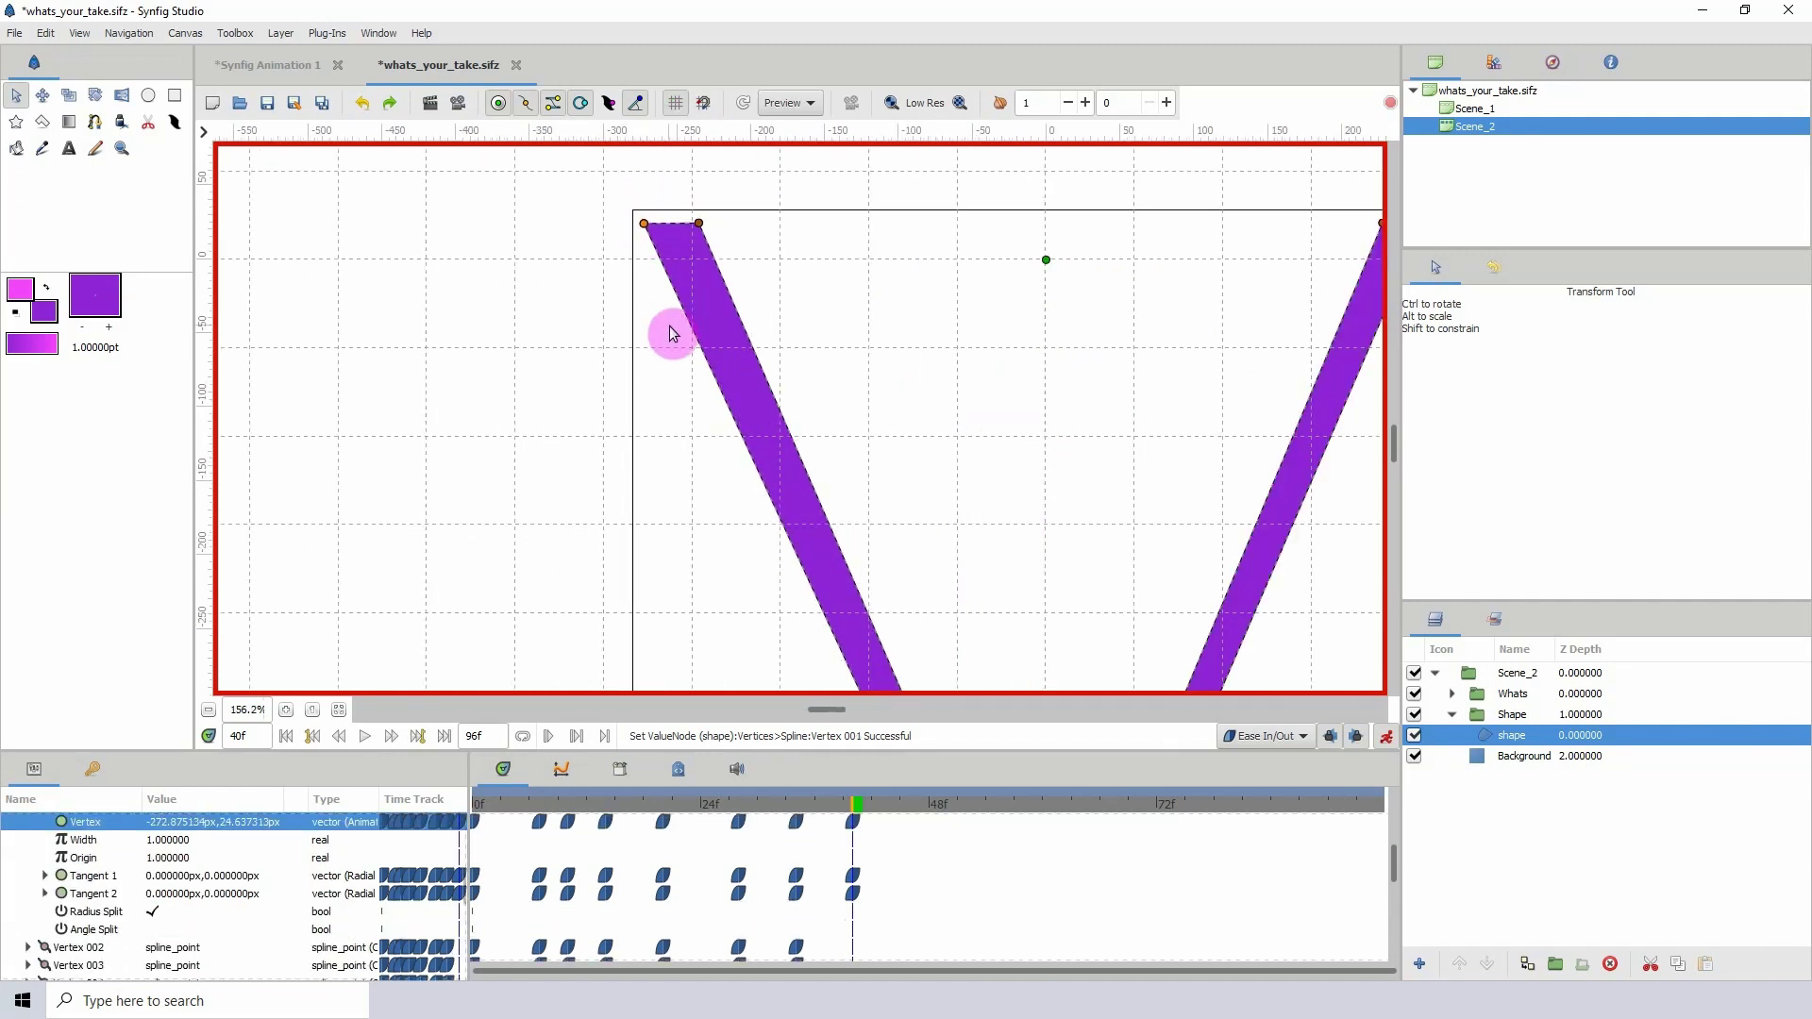
scroll(703, 368, down, 2)
scroll(713, 377, down, 2)
click(1094, 212)
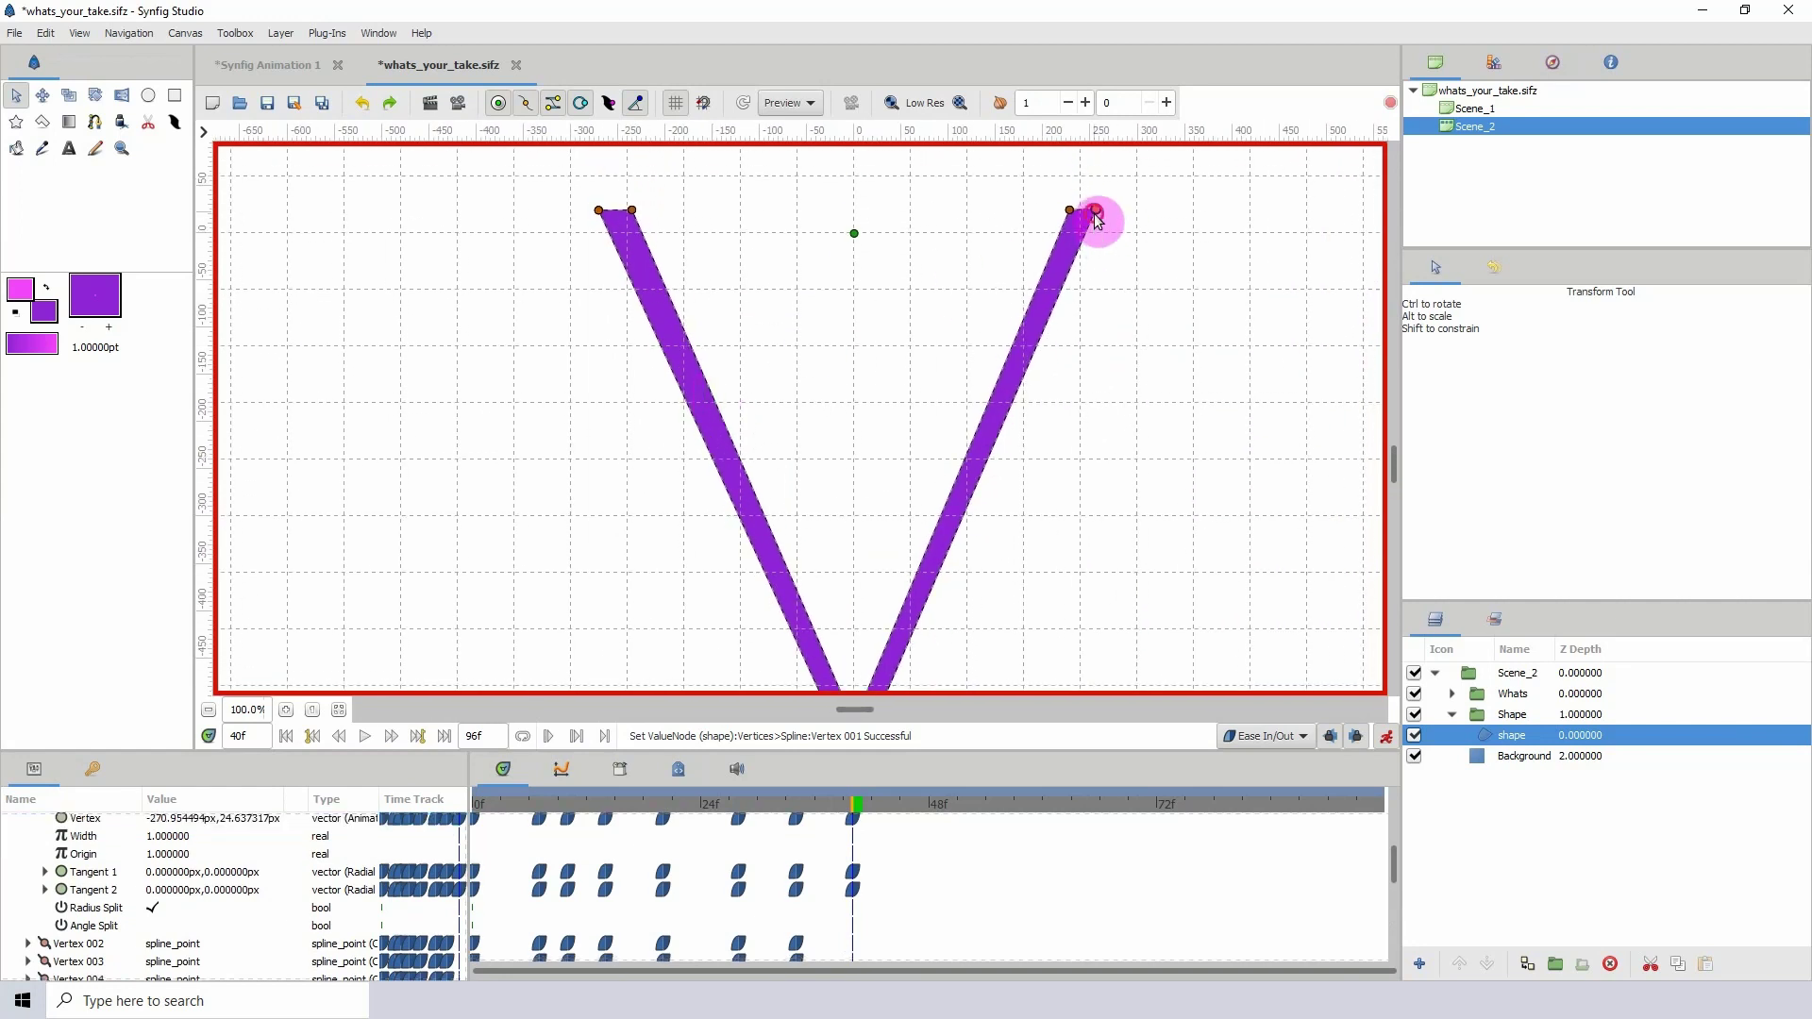
scroll(750, 340, down, 1)
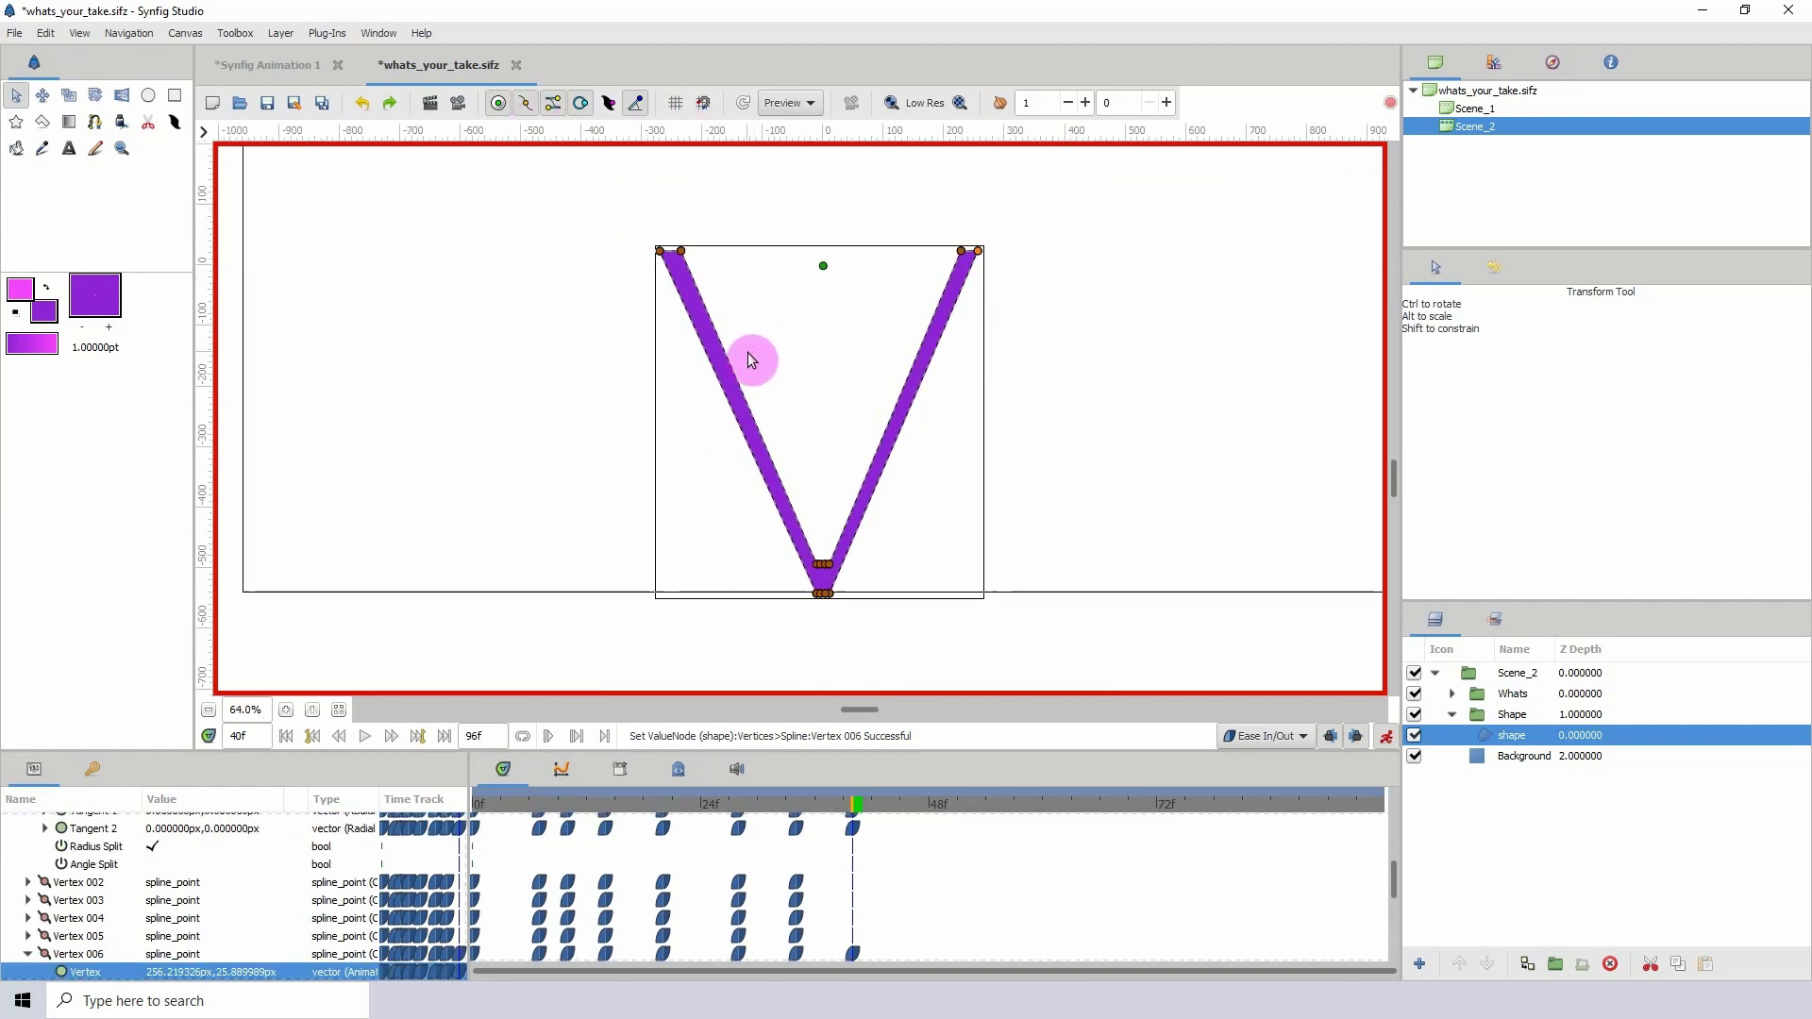
- At frame 40, move the vertices of the V's inner notch closer together to sharpen the inside corner
click(1039, 224)
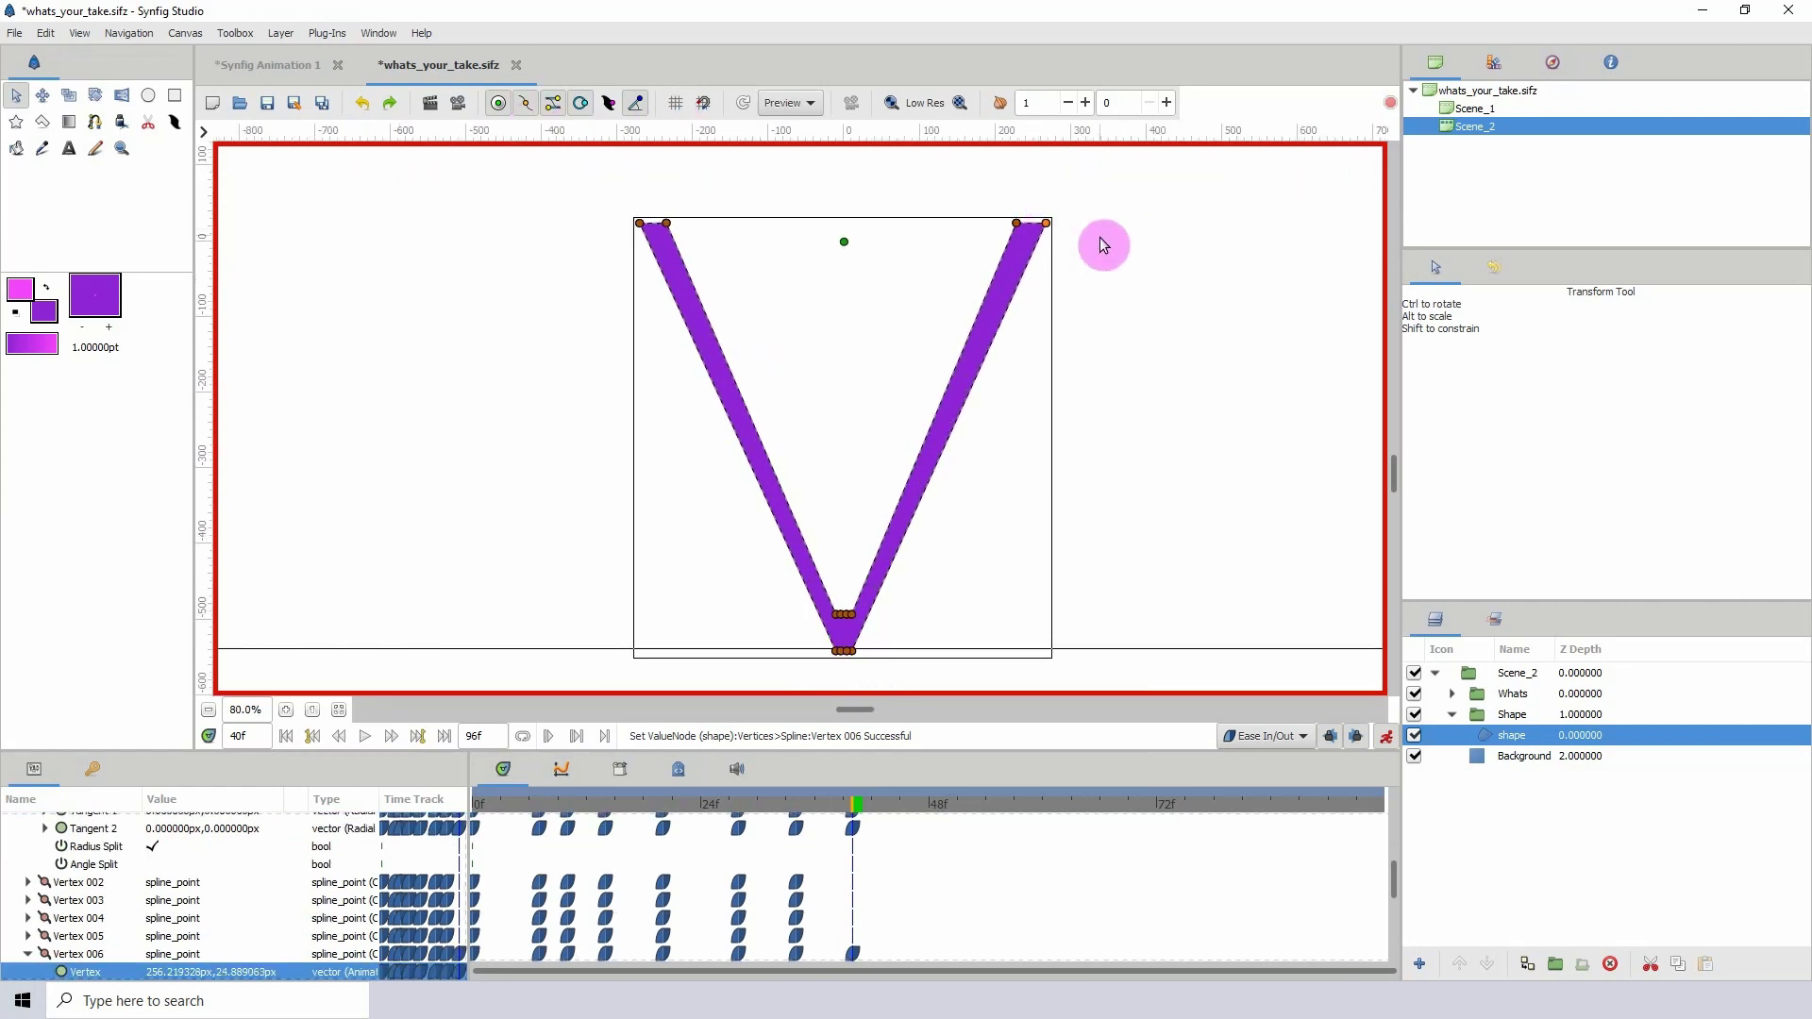
scroll(829, 574, up, 6)
scroll(777, 511, up, 2)
click(774, 505)
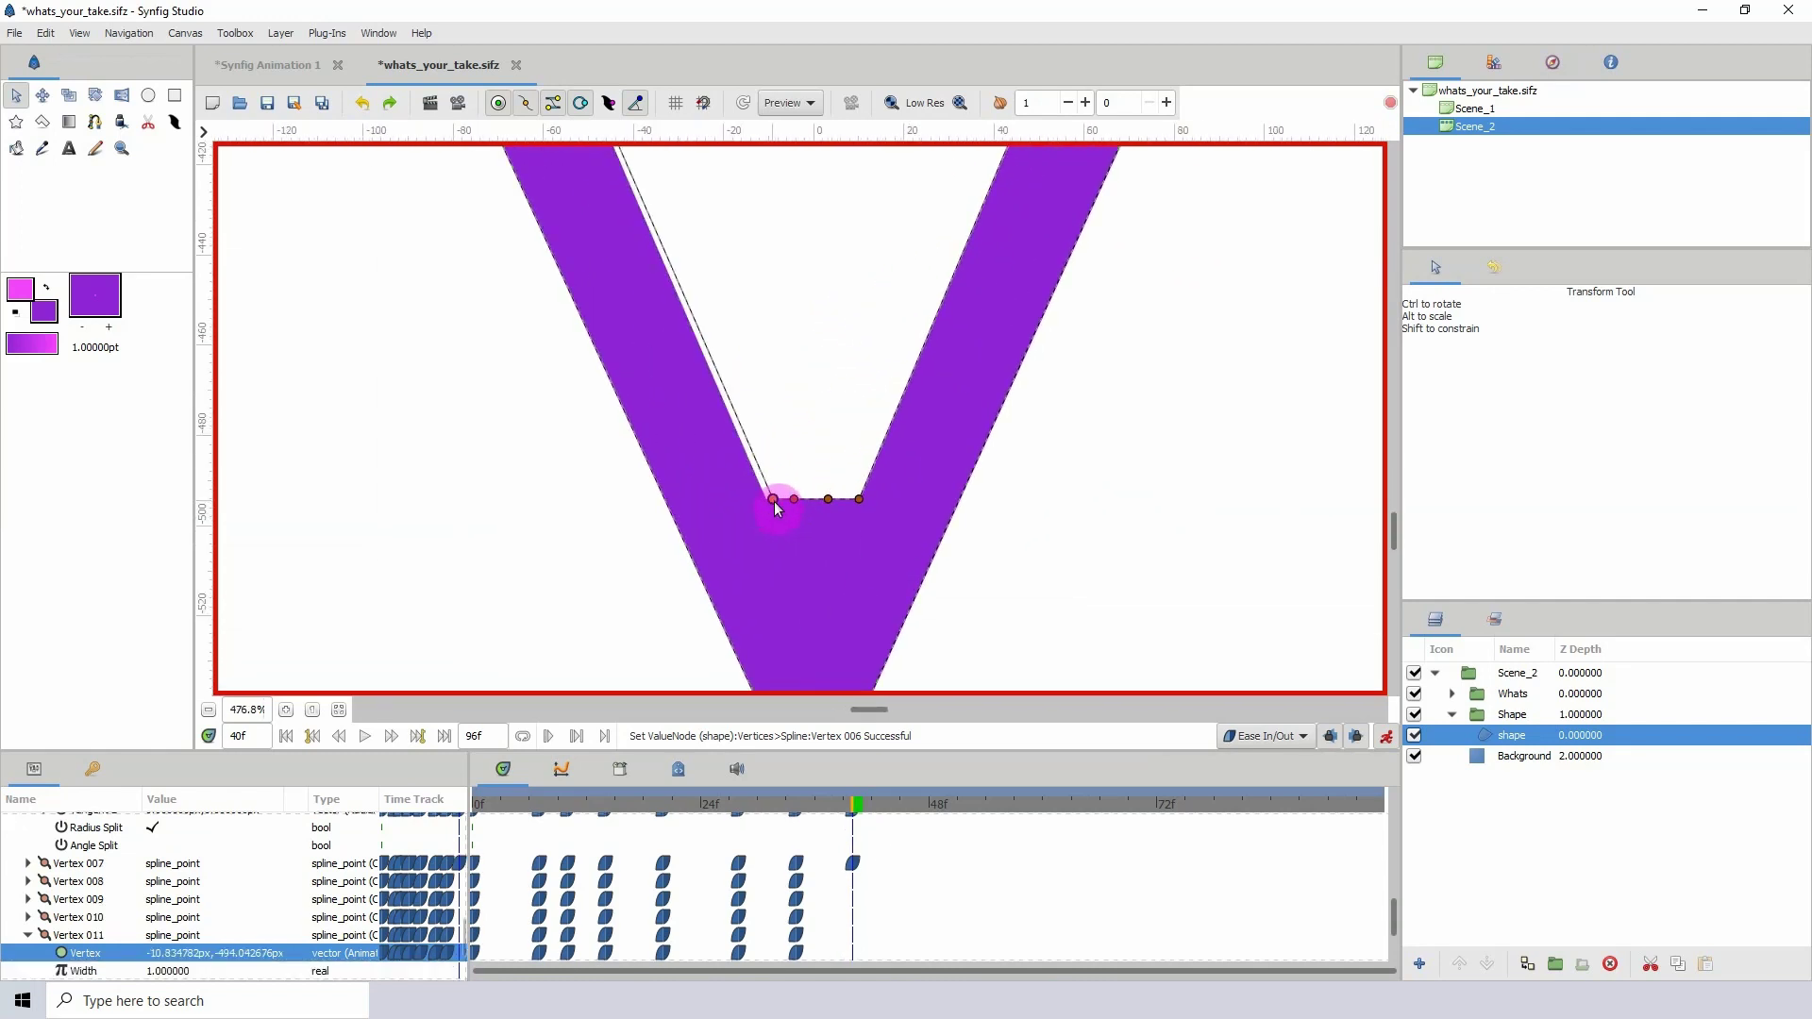
drag(858, 498, 847, 498)
mouse_move(793, 499)
mouse_down()
mouse_move(840, 501)
mouse_move(791, 500)
mouse_up()
scroll(811, 471, down, 5)
scroll(802, 502, up, 3)
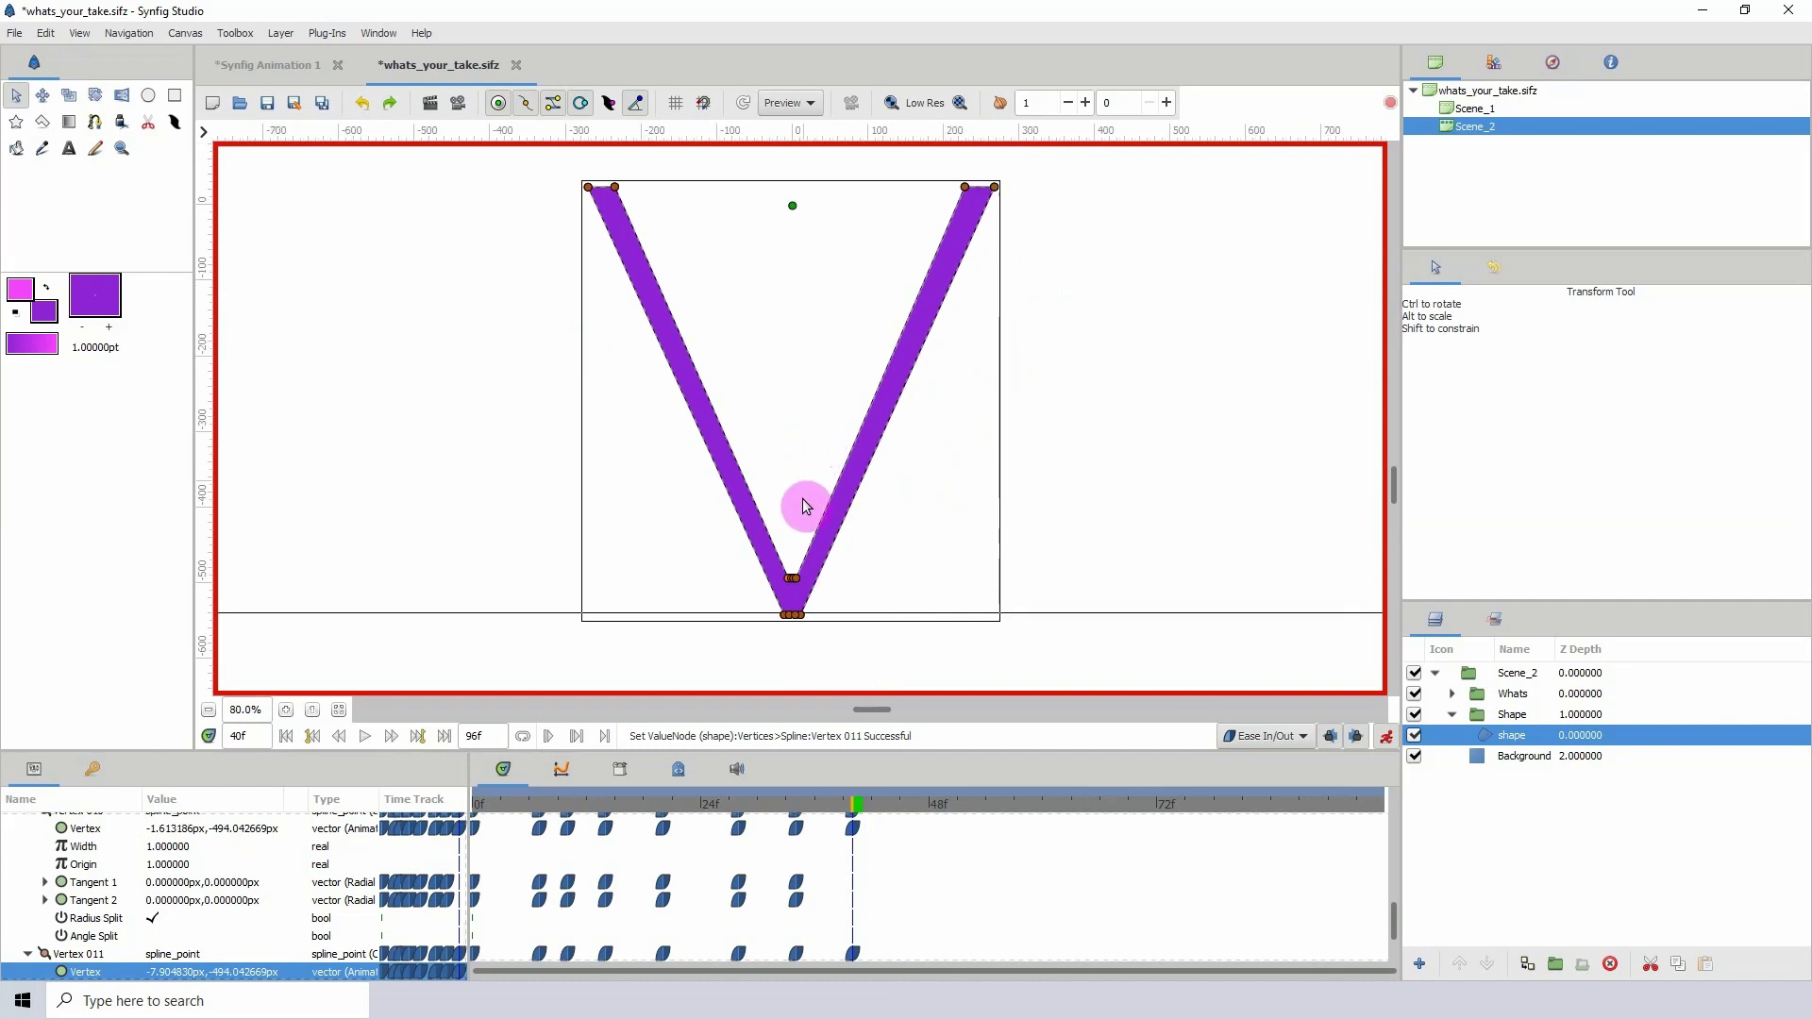
- Spread the outer vertices at the bottom tip of the V apart to widen its flat base at frame 40
drag(770, 620, 748, 566)
scroll(748, 562, down, 6)
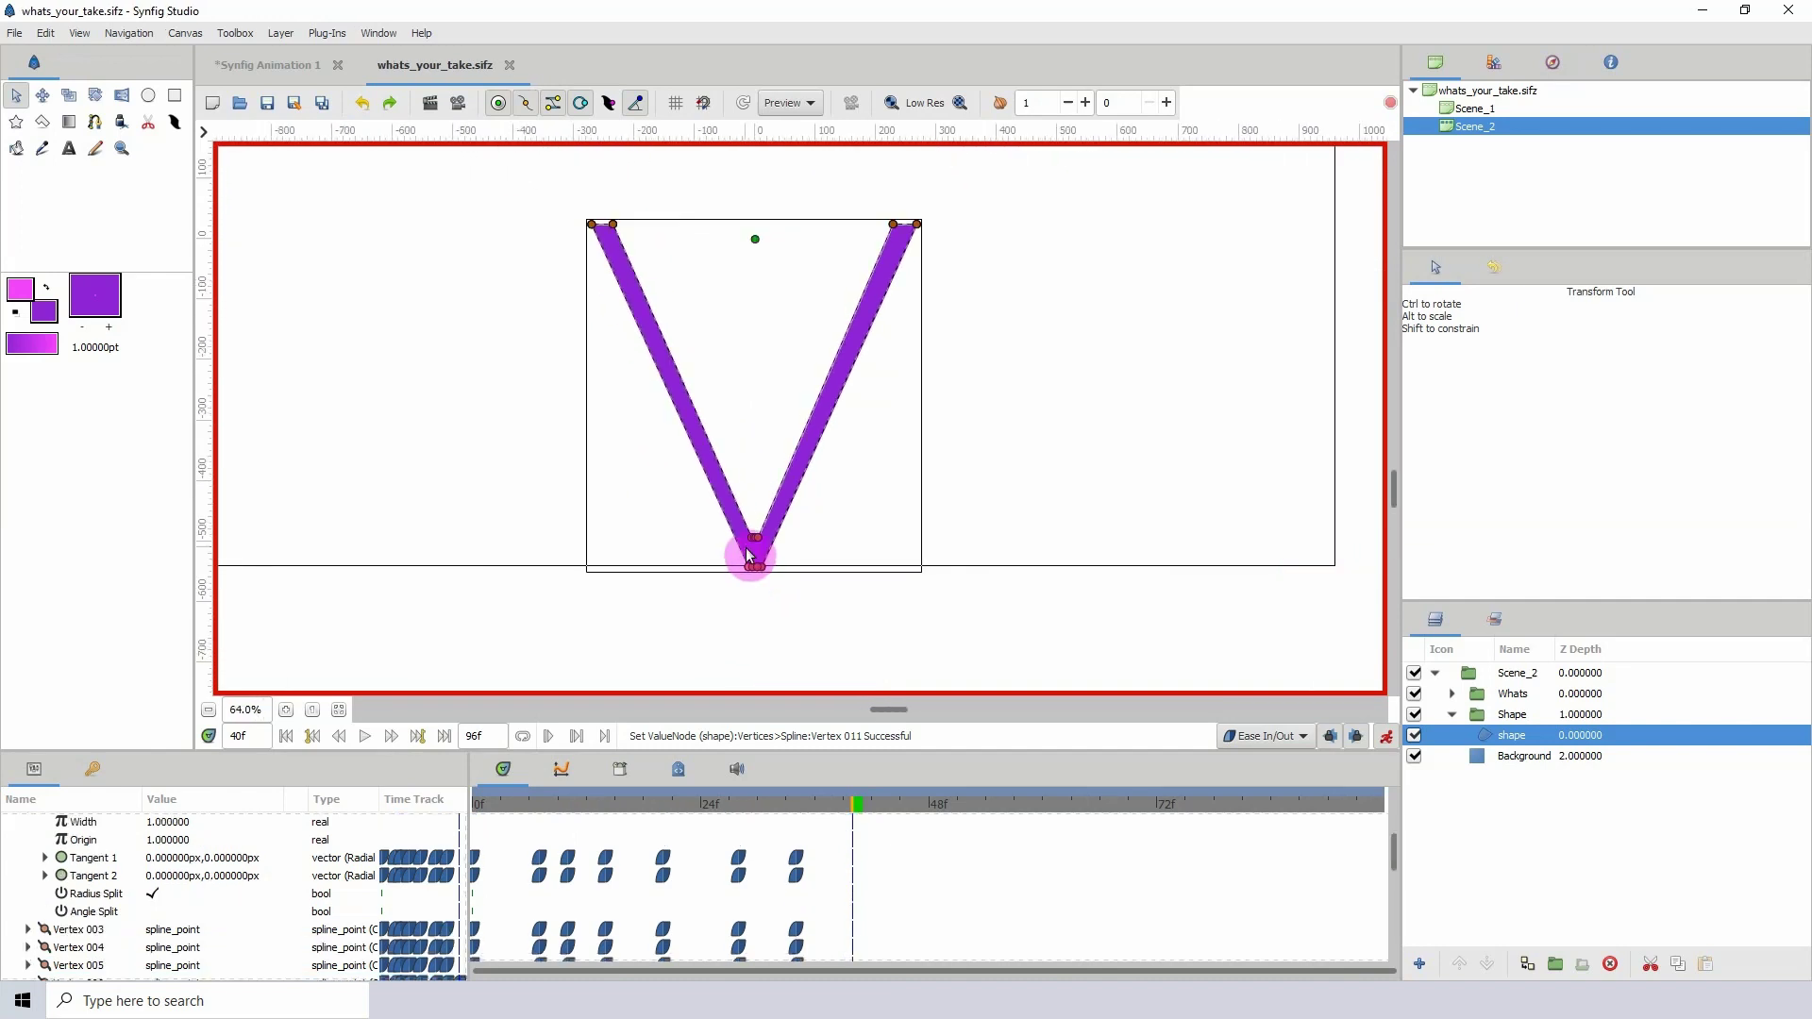
click(767, 571)
scroll(831, 469, down, 1)
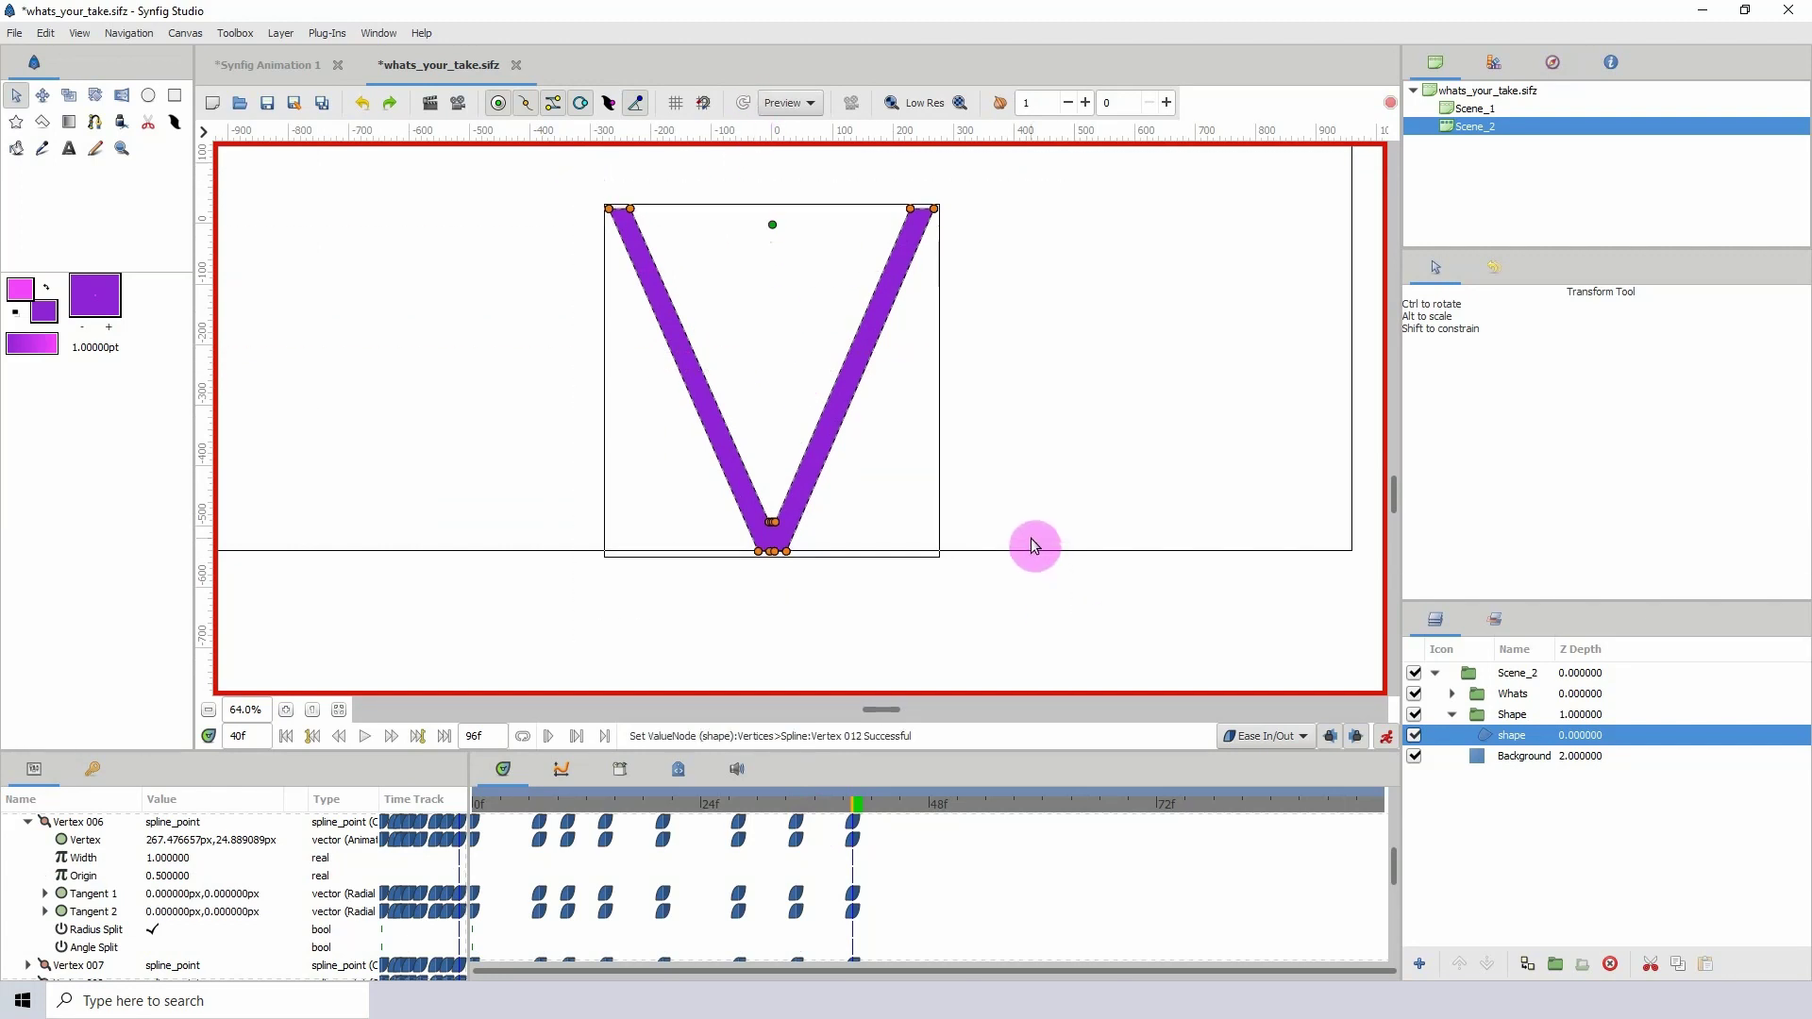
- Scrub through the animation around frames 40 to 48 to review the V, and collapse the shape's Vertices list
scroll(911, 512, down, 2)
drag(827, 802, 947, 803)
drag(745, 803, 929, 804)
scroll(108, 865, up, 7)
scroll(111, 872, up, 9)
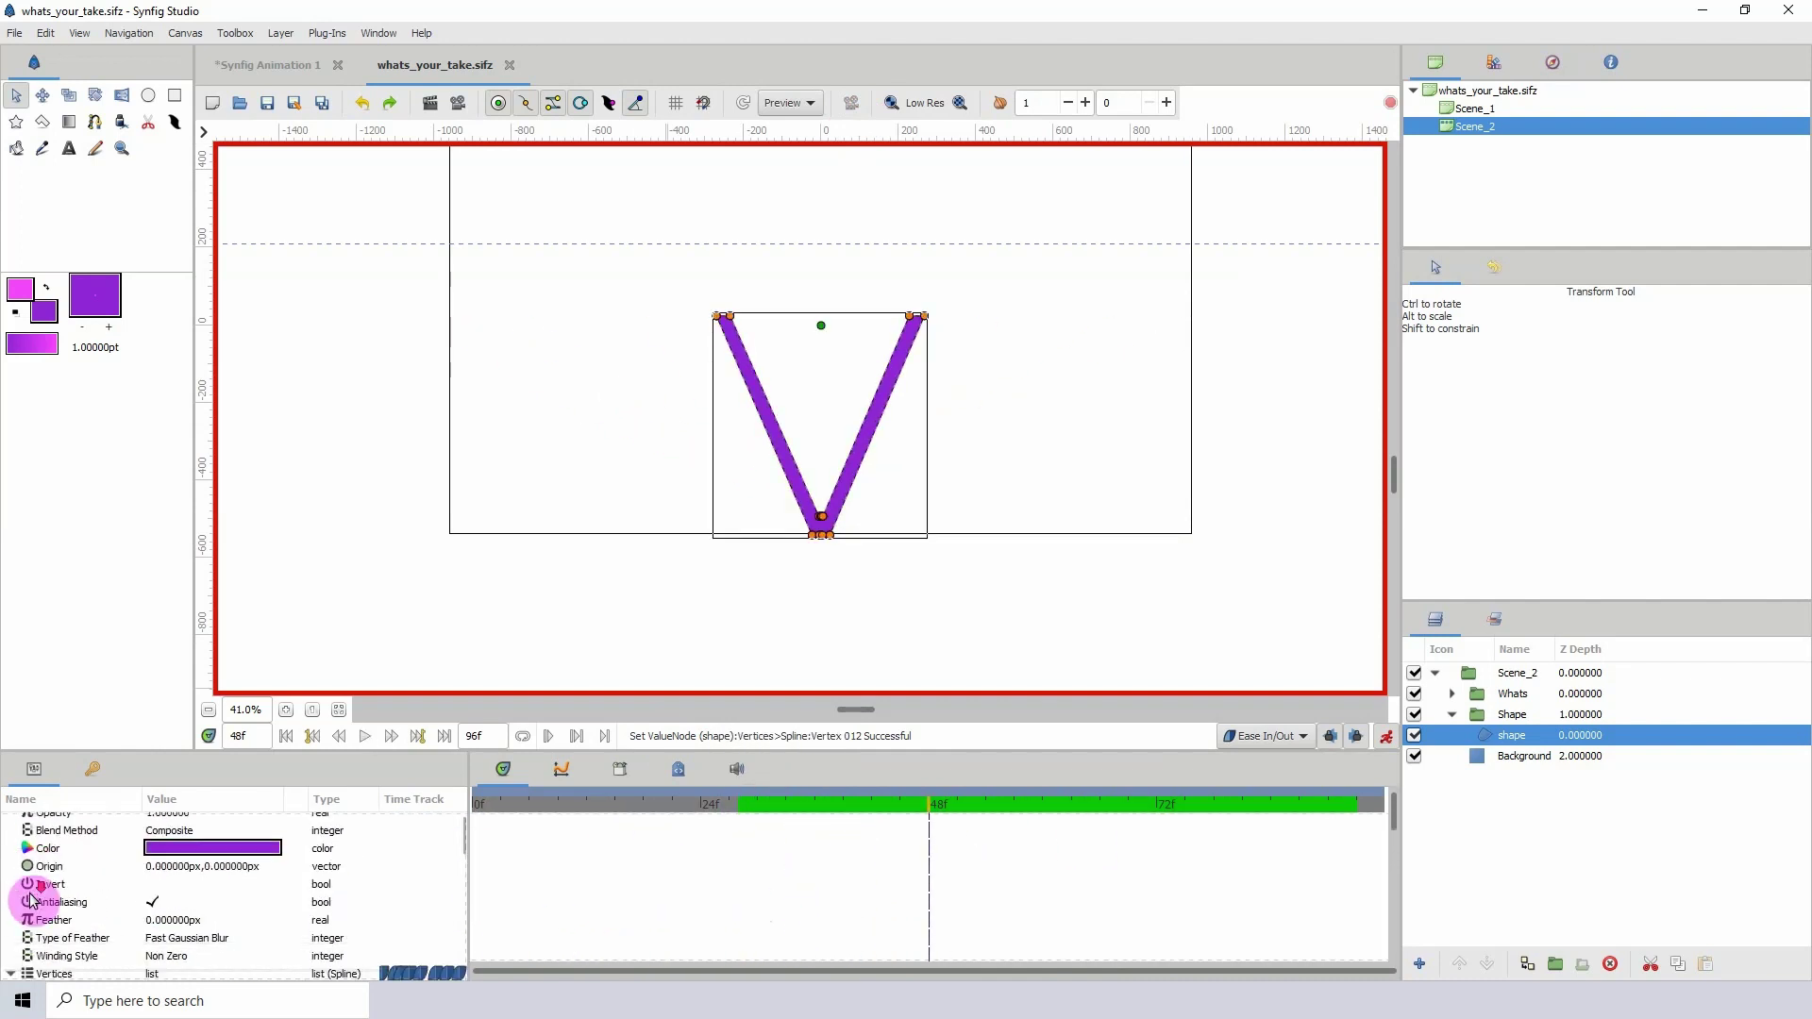
scroll(28, 898, down, 1)
click(11, 934)
- Switch to the storyboard image in Photos, review the sketches from frame 9 onward, and return to Synfig
key(alt+Tab)
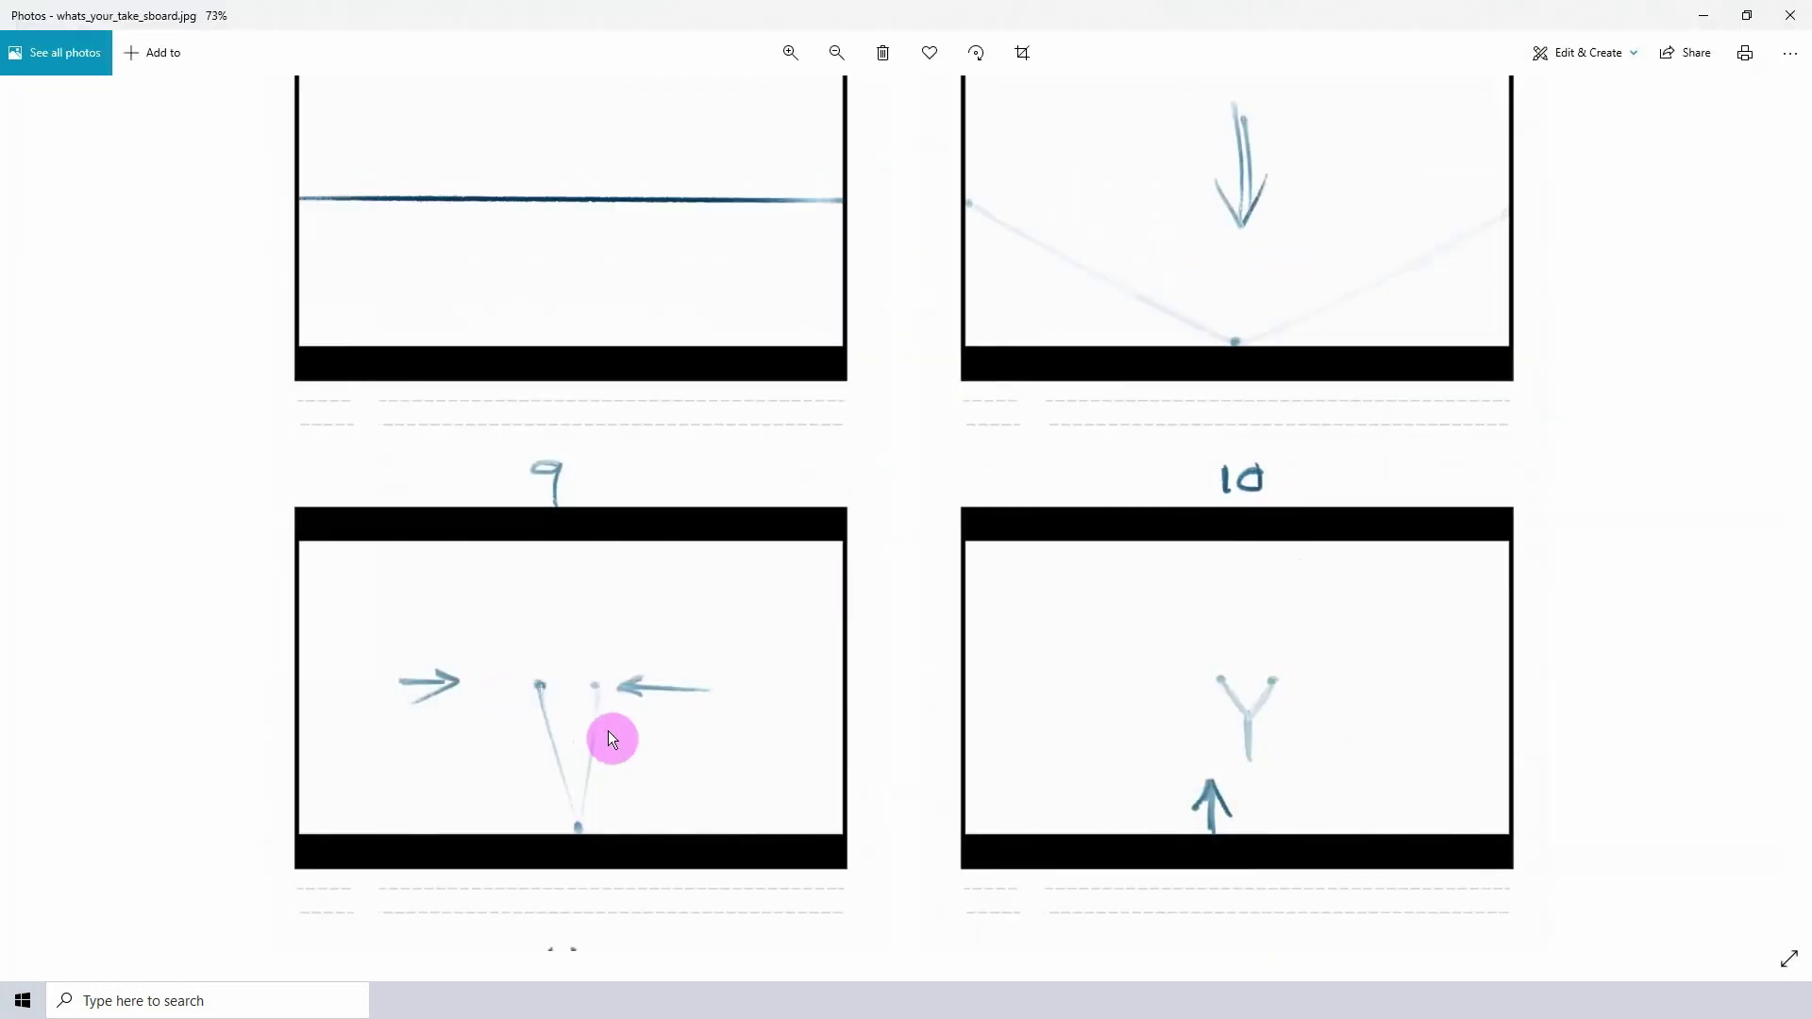
scroll(609, 739, down, 3)
click(1717, 16)
- Duplicate the shape's Vertices waypoint from frame 40 to frame 46 to hold the V
click(1484, 733)
drag(869, 808, 821, 816)
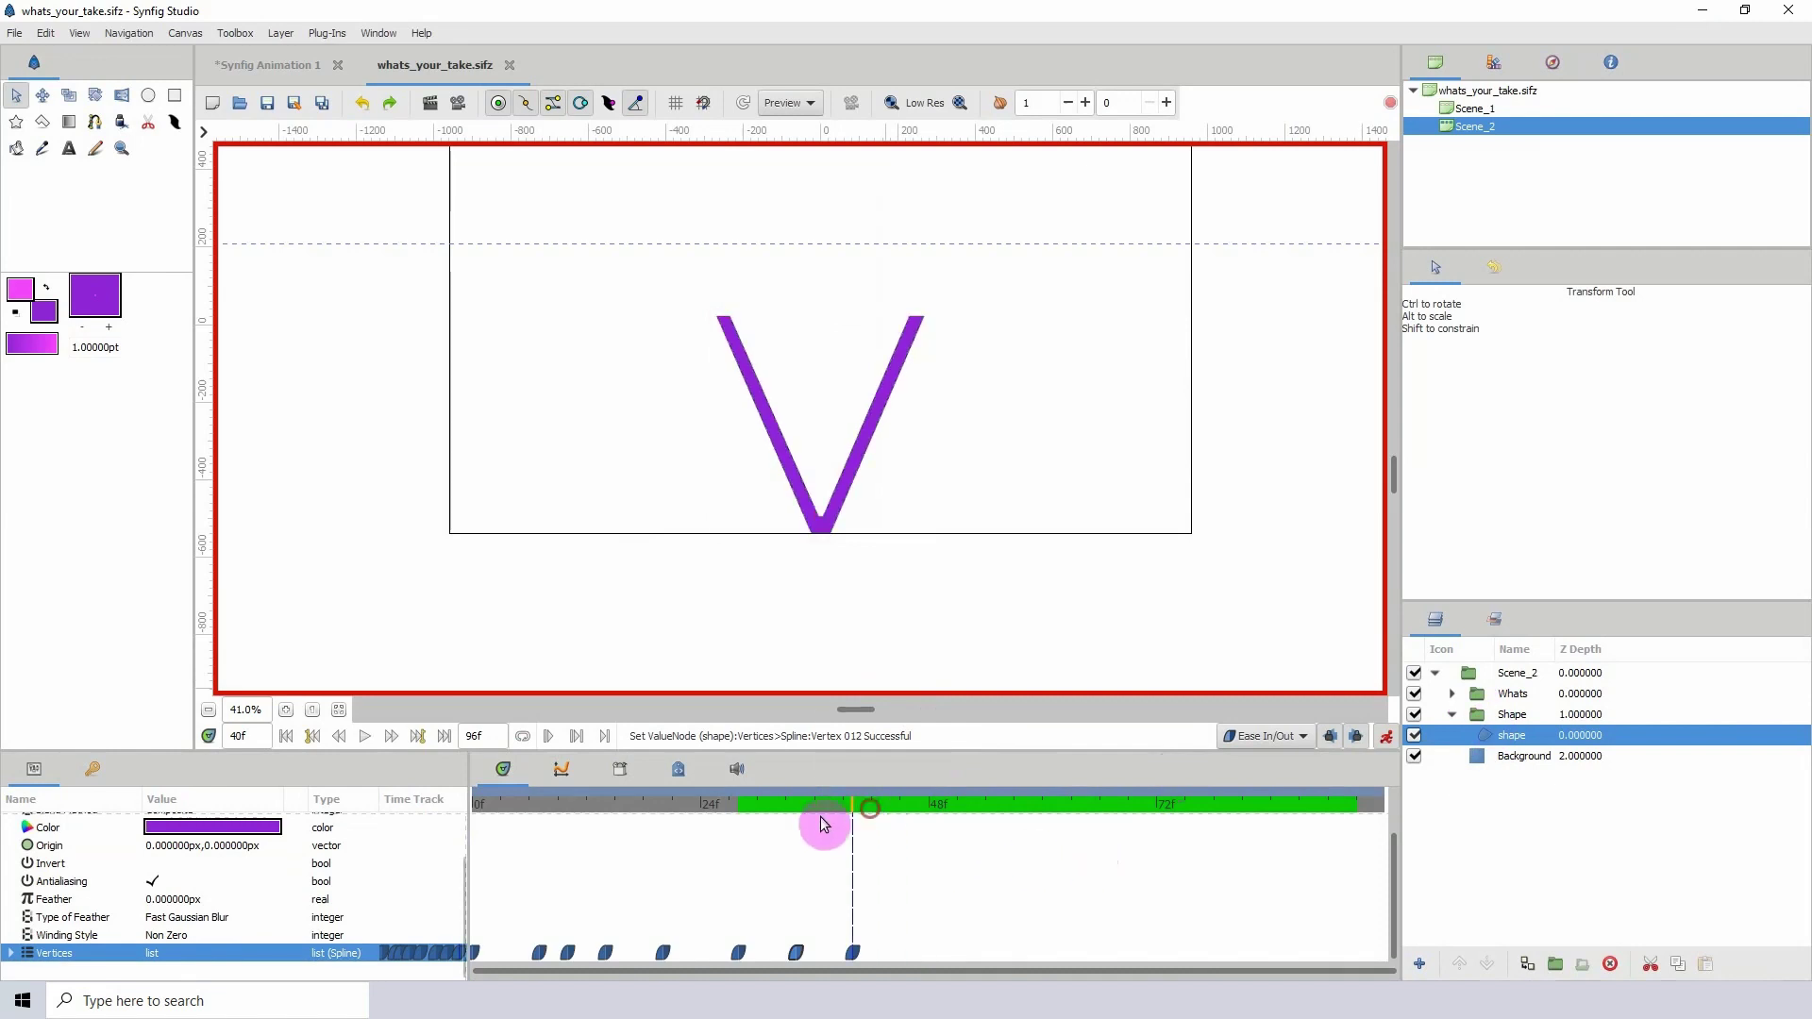
drag(859, 956, 910, 953)
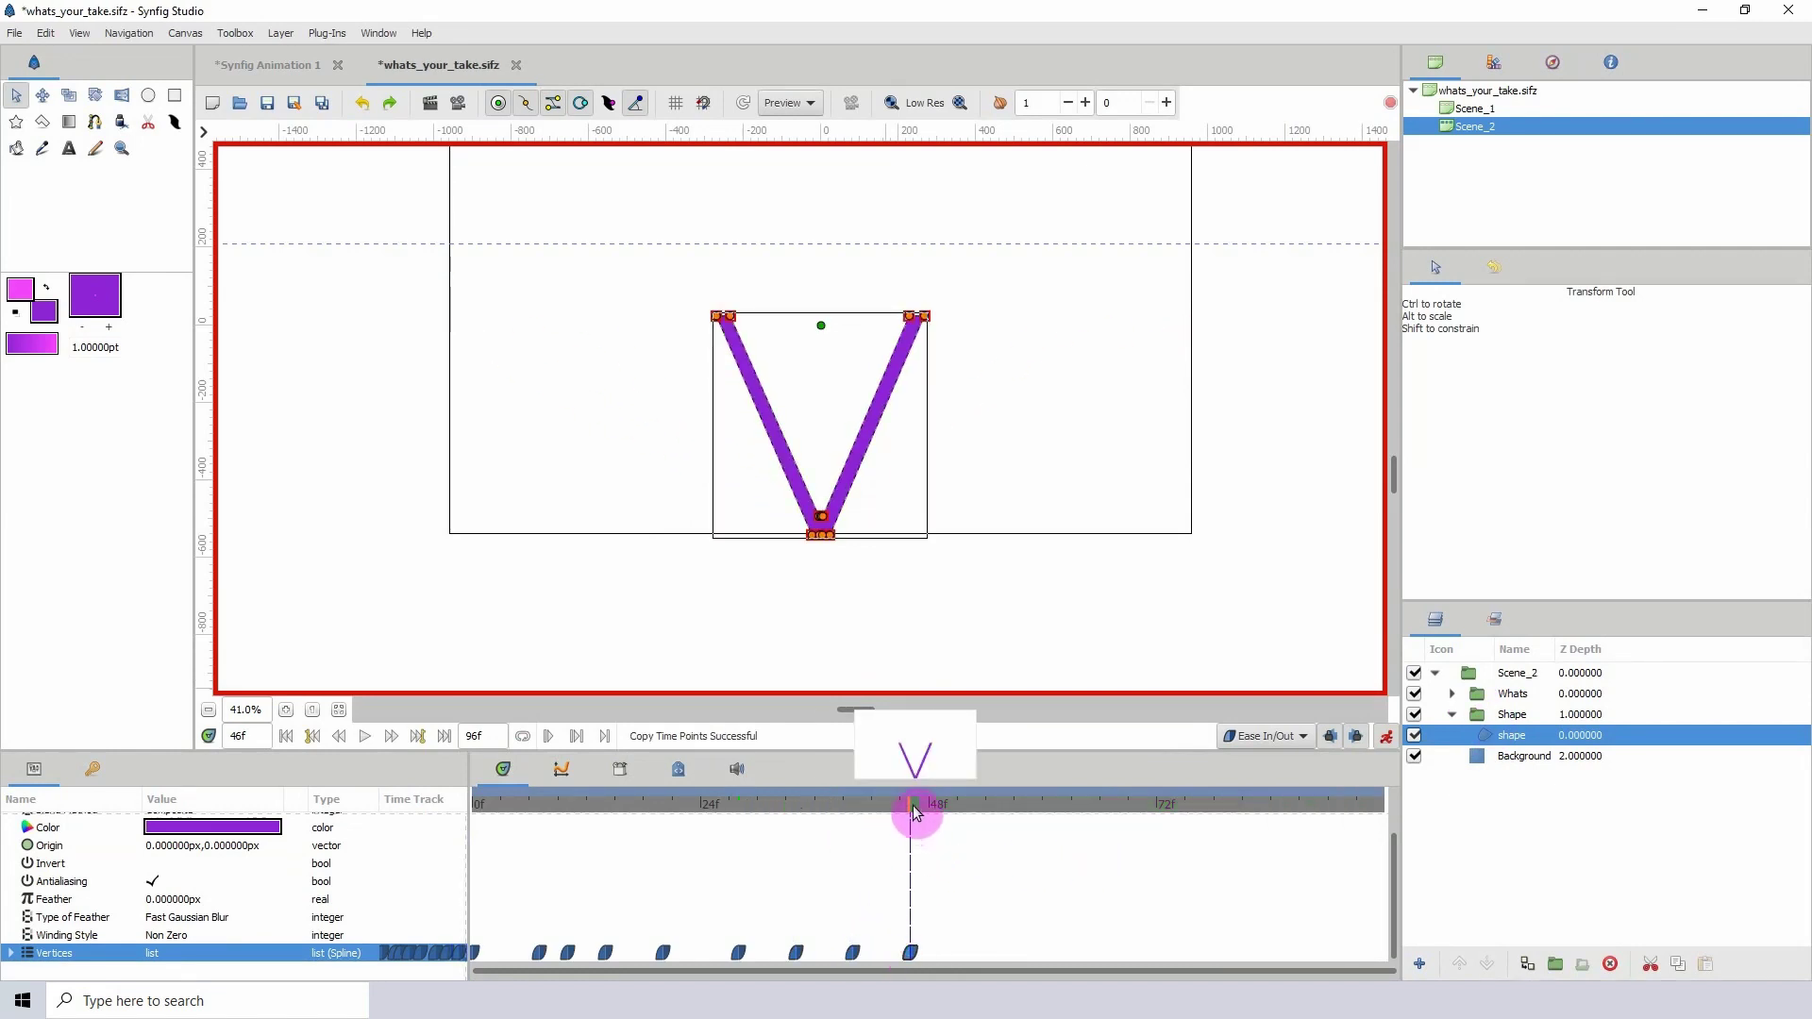
- At frame 52, nudge all vertices of the V upward so the whole shape rises off the canvas's lower edge
click(966, 803)
key(shift+Up)
key(shift+Up)
key(shift+Up)
key(shift+Up)
key(shift+Up)
key(shift+Up)
key(shift+Up)
key(shift+Up)
key(shift+Up)
key(shift+Up)
key(shift+Up)
key(shift+Up)
key(shift+Up)
key(shift+Up)
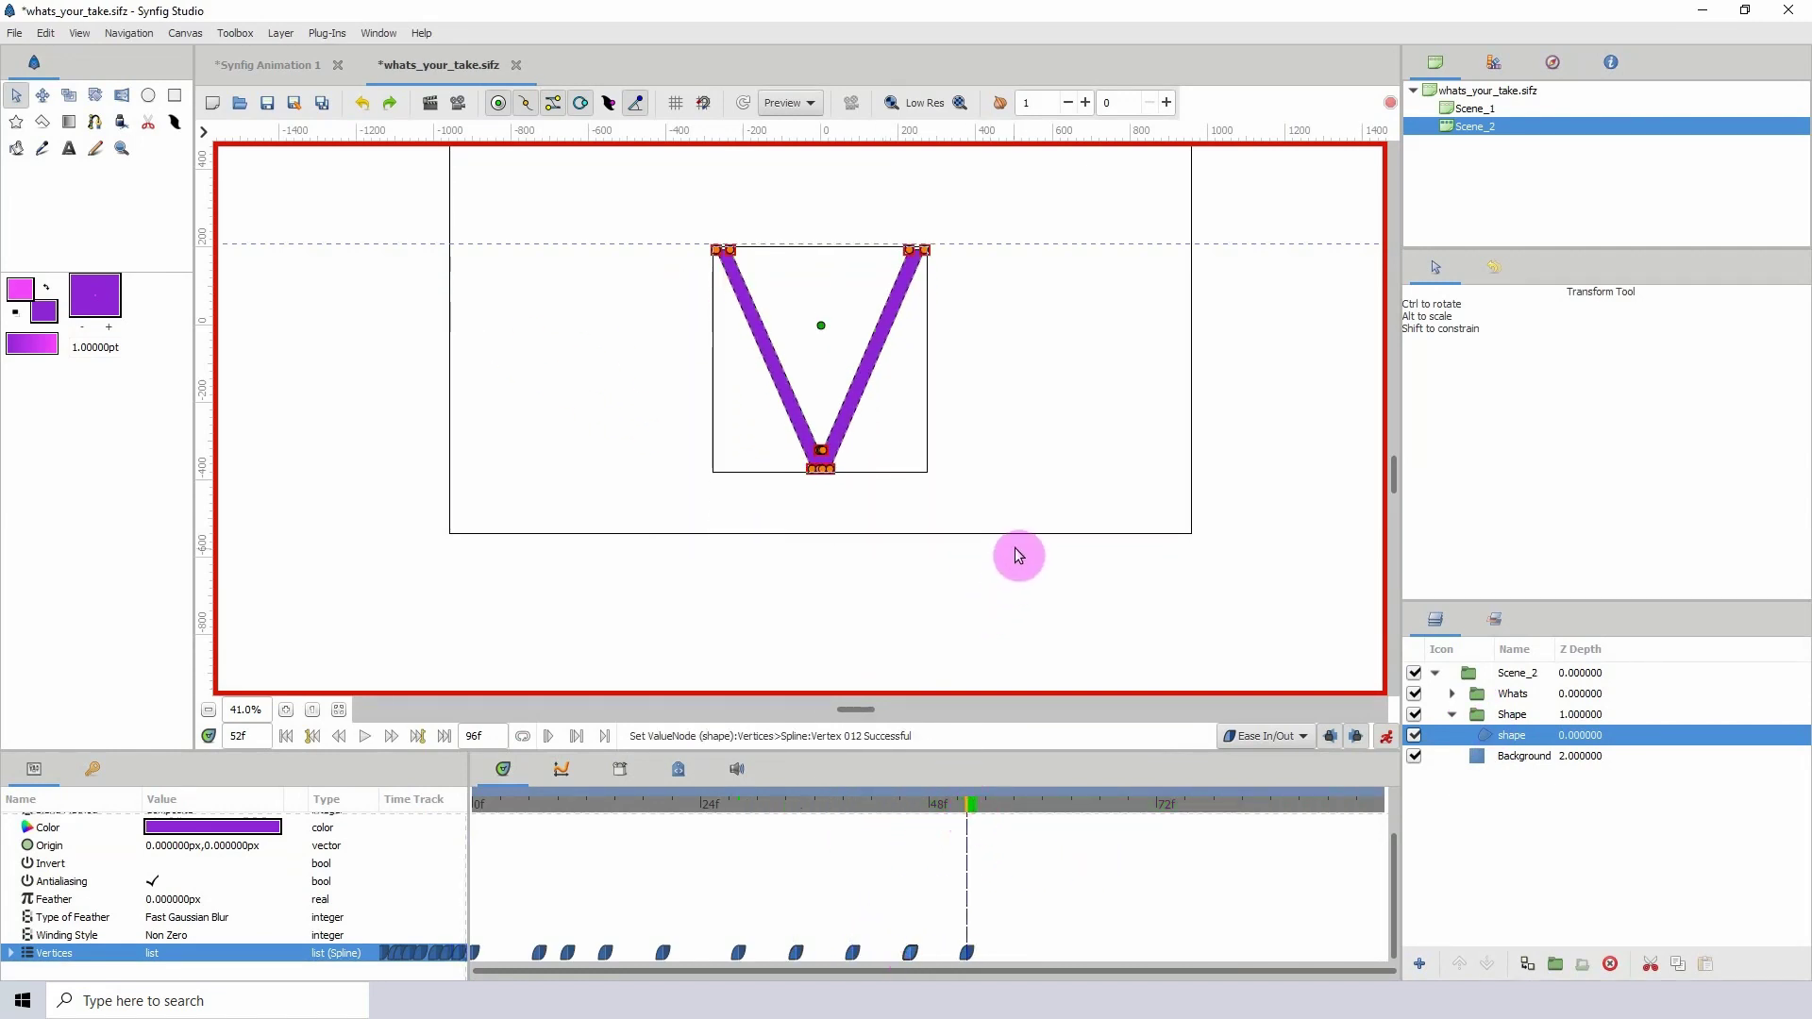
- Select the vertices at both upper ends of the V and lower them to shorten the arms at frame 52
scroll(794, 255, up, 1)
drag(791, 244, 760, 404)
drag(760, 404, 788, 12)
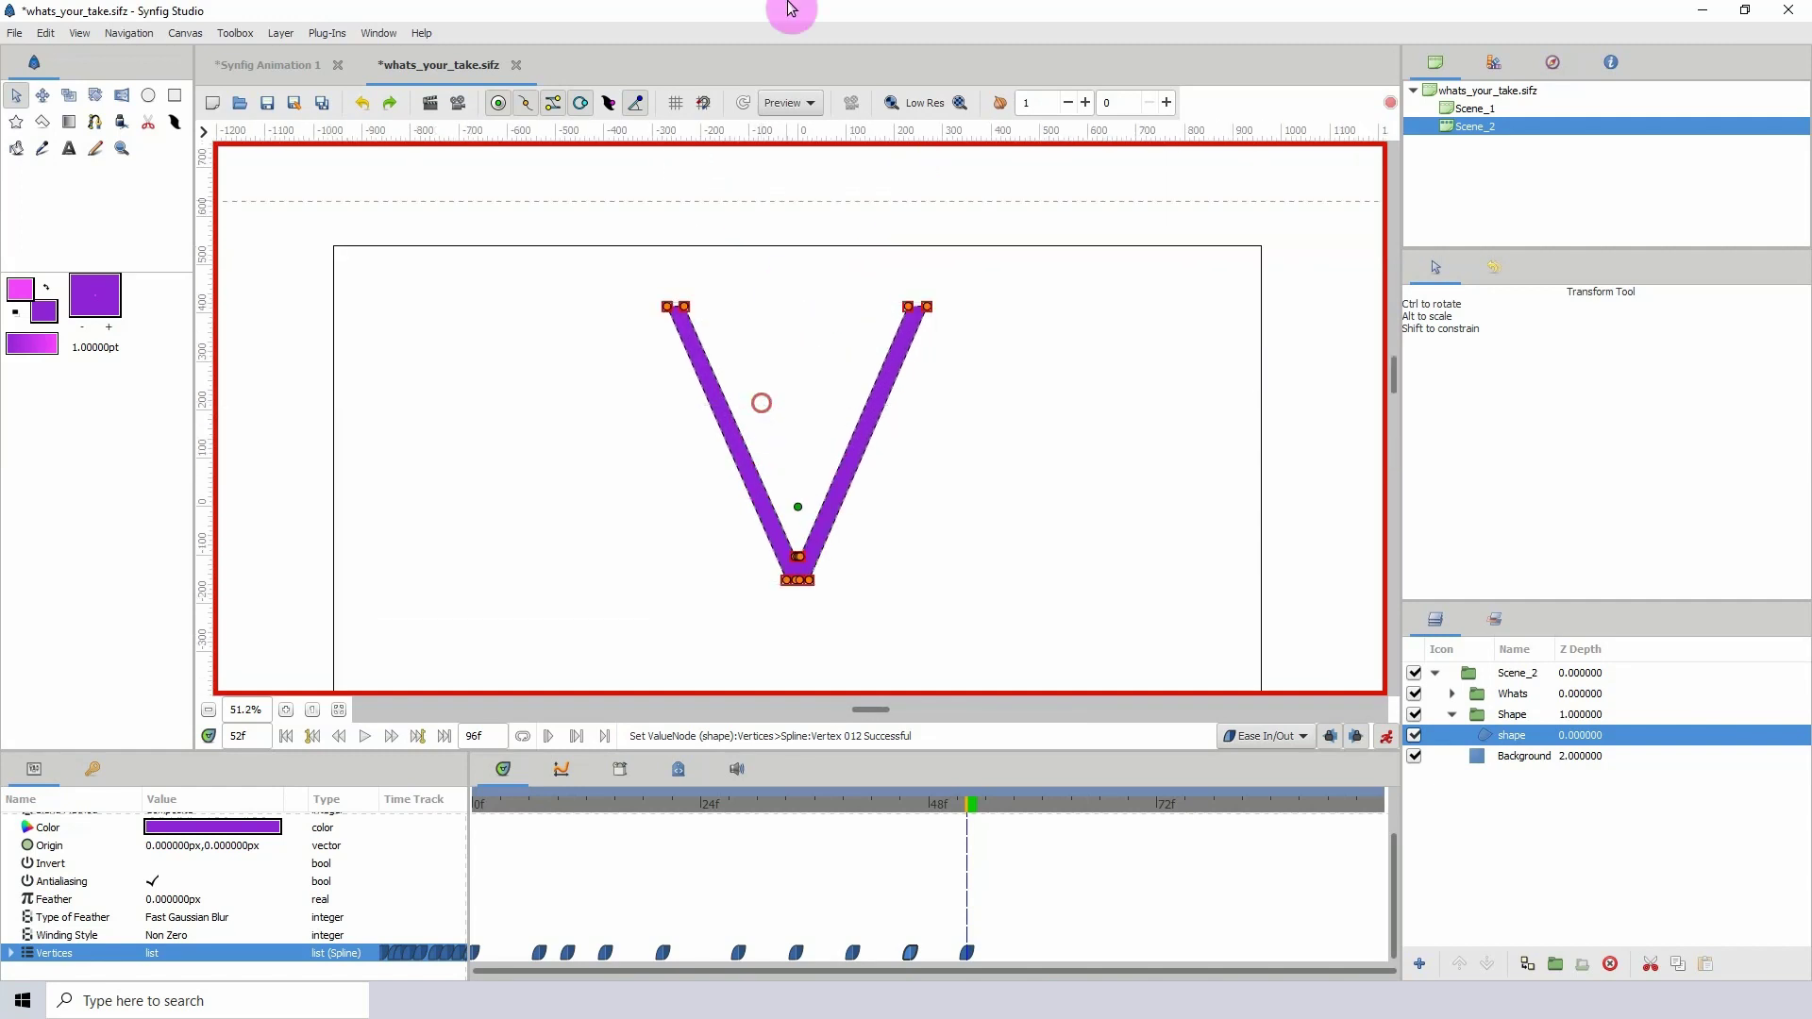
key(Down)
key(Down)
key(Down)
key(Down)
key(Down)
key(Down)
key(Down)
key(Down)
key(Down)
key(Down)
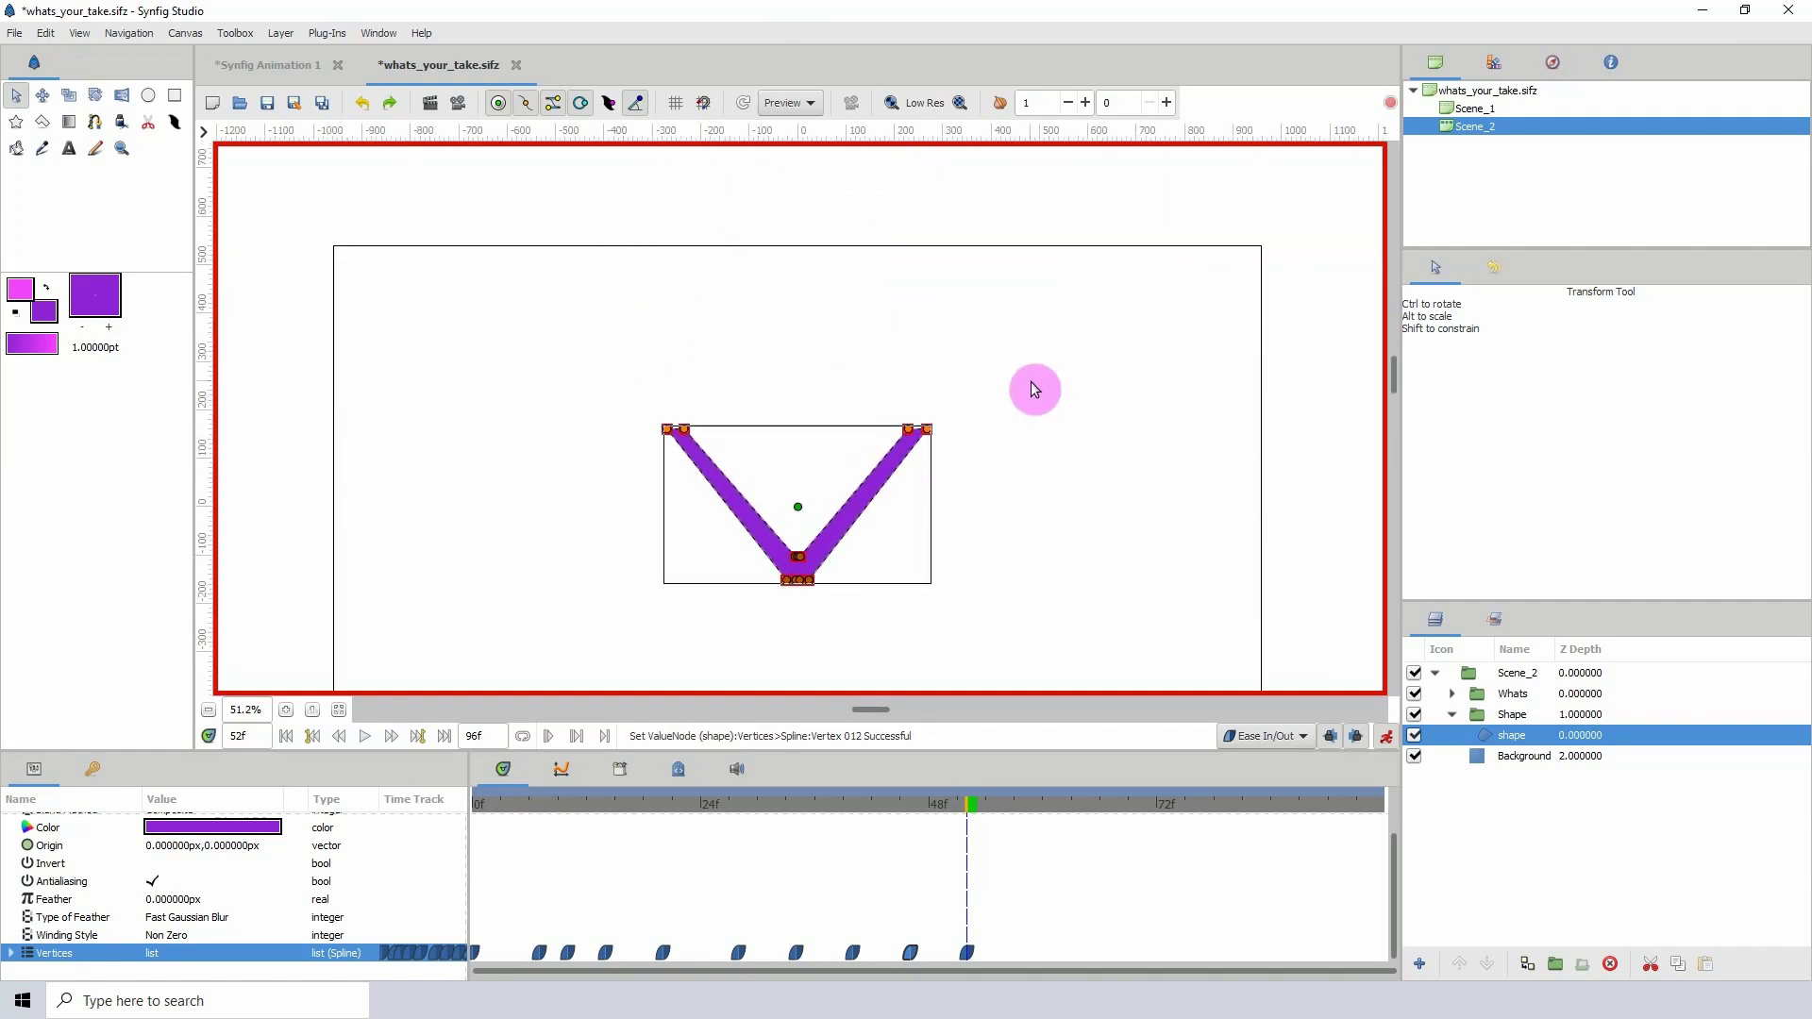
- With animation mode off, duplicate the Whats group and delete the copy's opacity waypoints
click(1386, 737)
click(1452, 698)
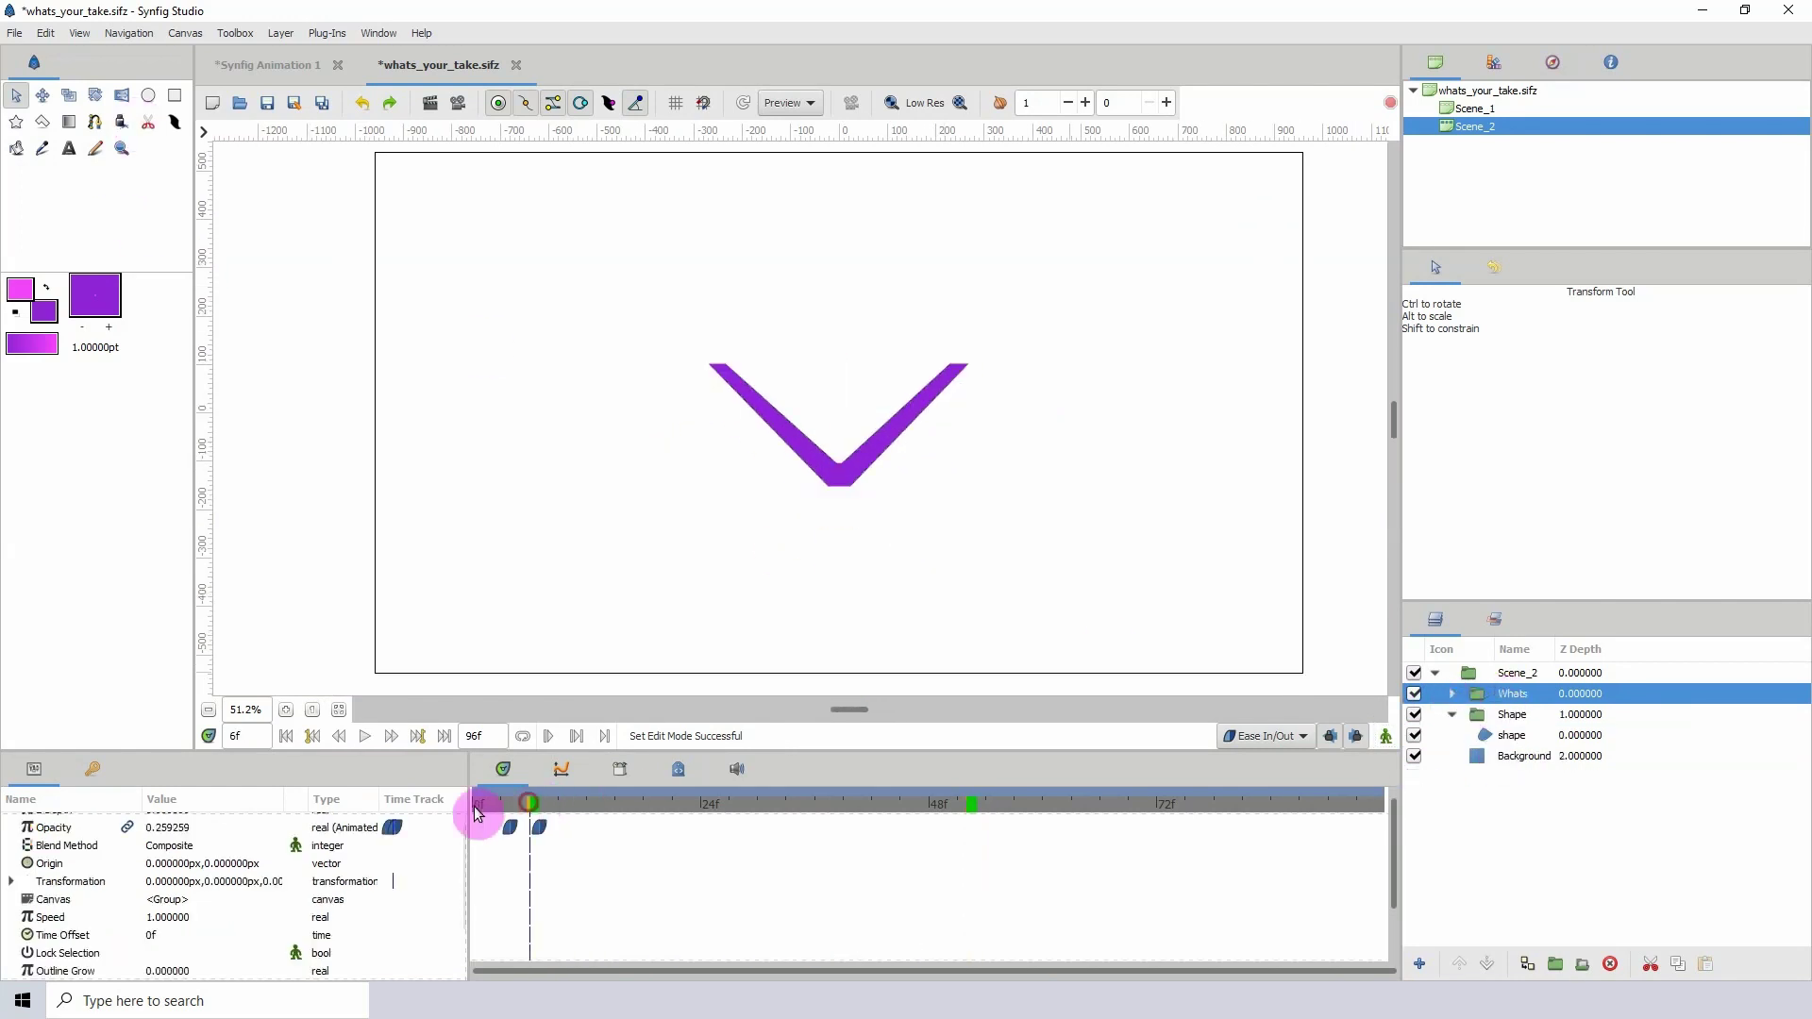
drag(474, 813, 710, 813)
key(ctrl+c)
key(ctrl+v)
click(1516, 700)
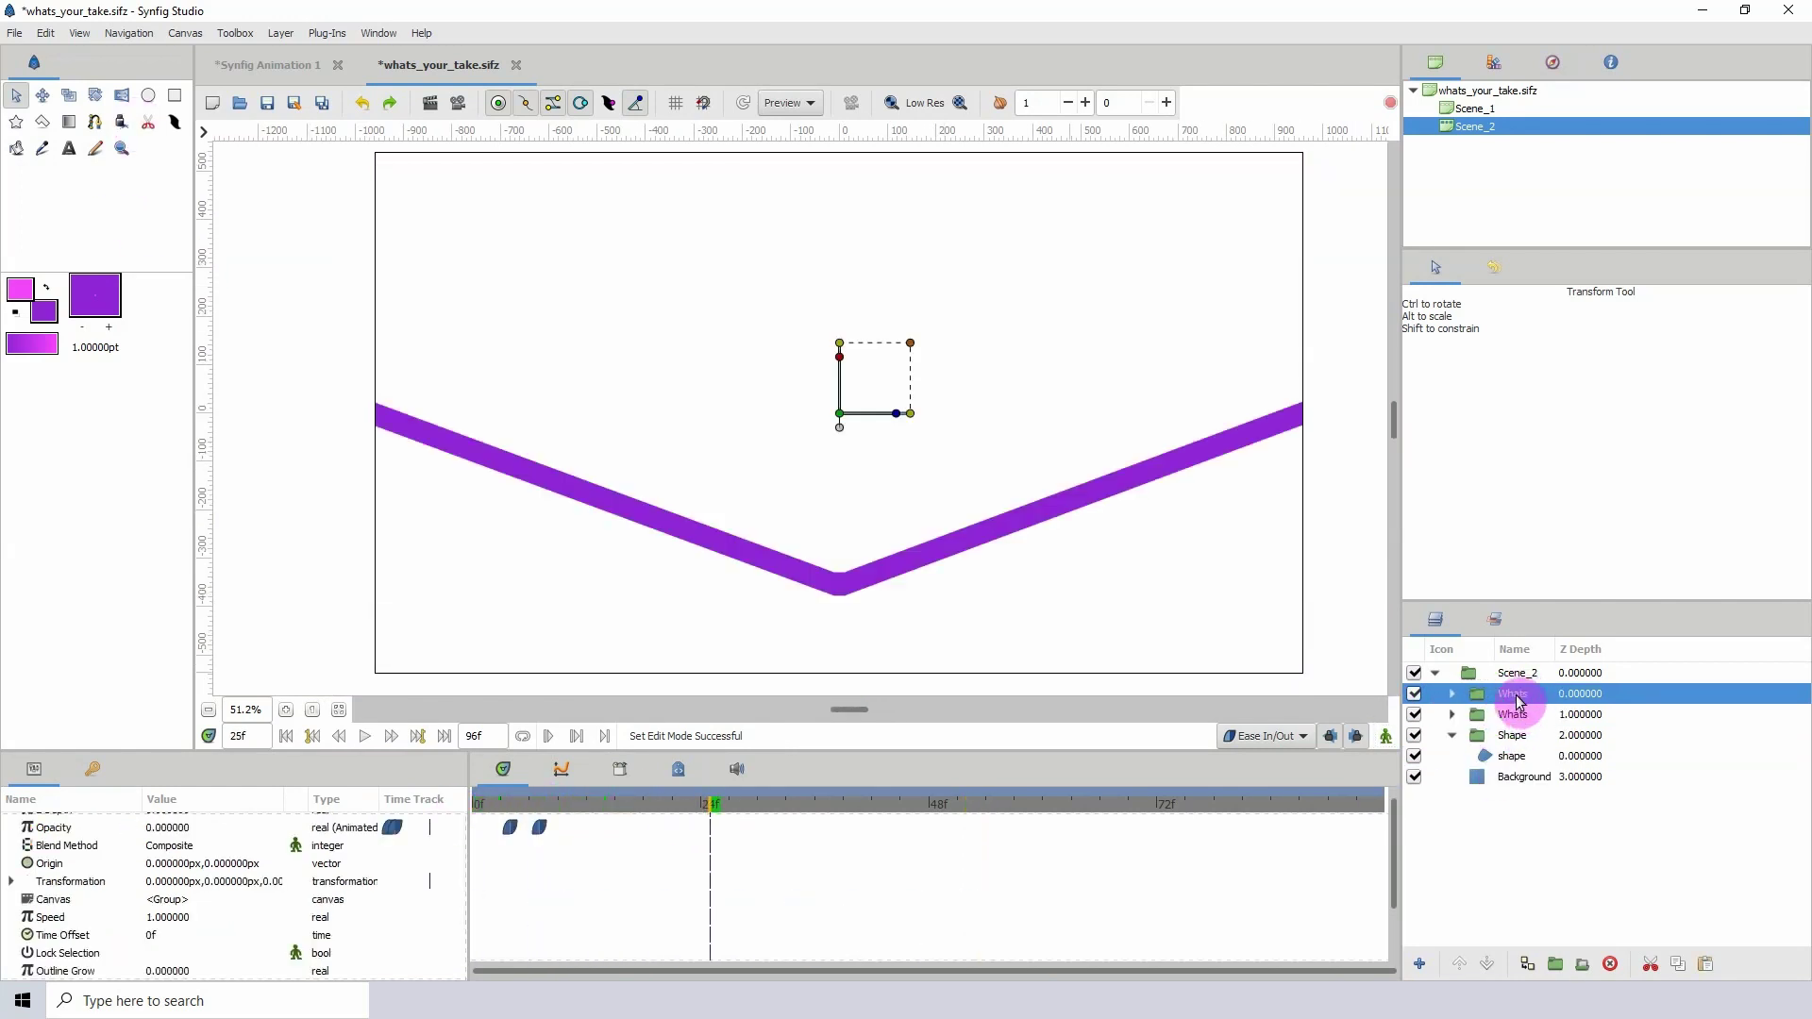
drag(574, 804, 501, 810)
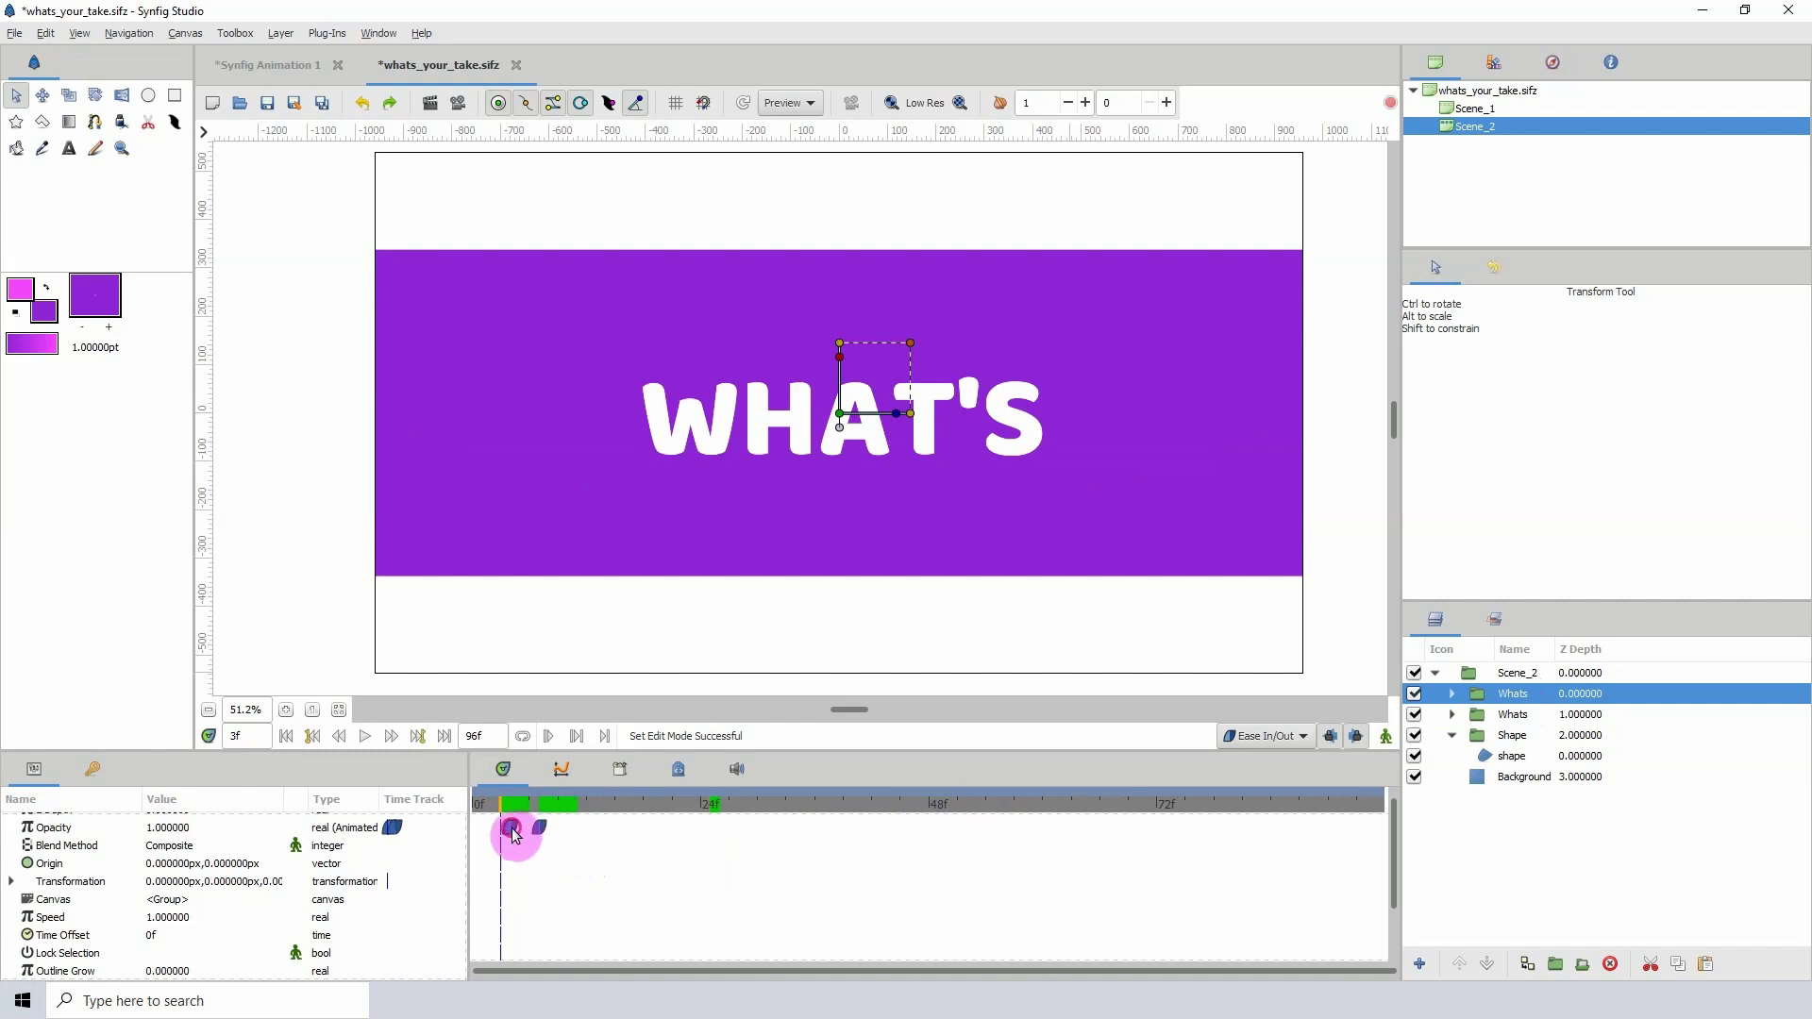
key(Delete)
- Change the text layer inside the duplicated Whats group from WHAT'S to YOUR
click(1451, 693)
click(1513, 714)
click(165, 875)
drag(885, 524, 646, 533)
key(Caps_Lock)
text(YO)
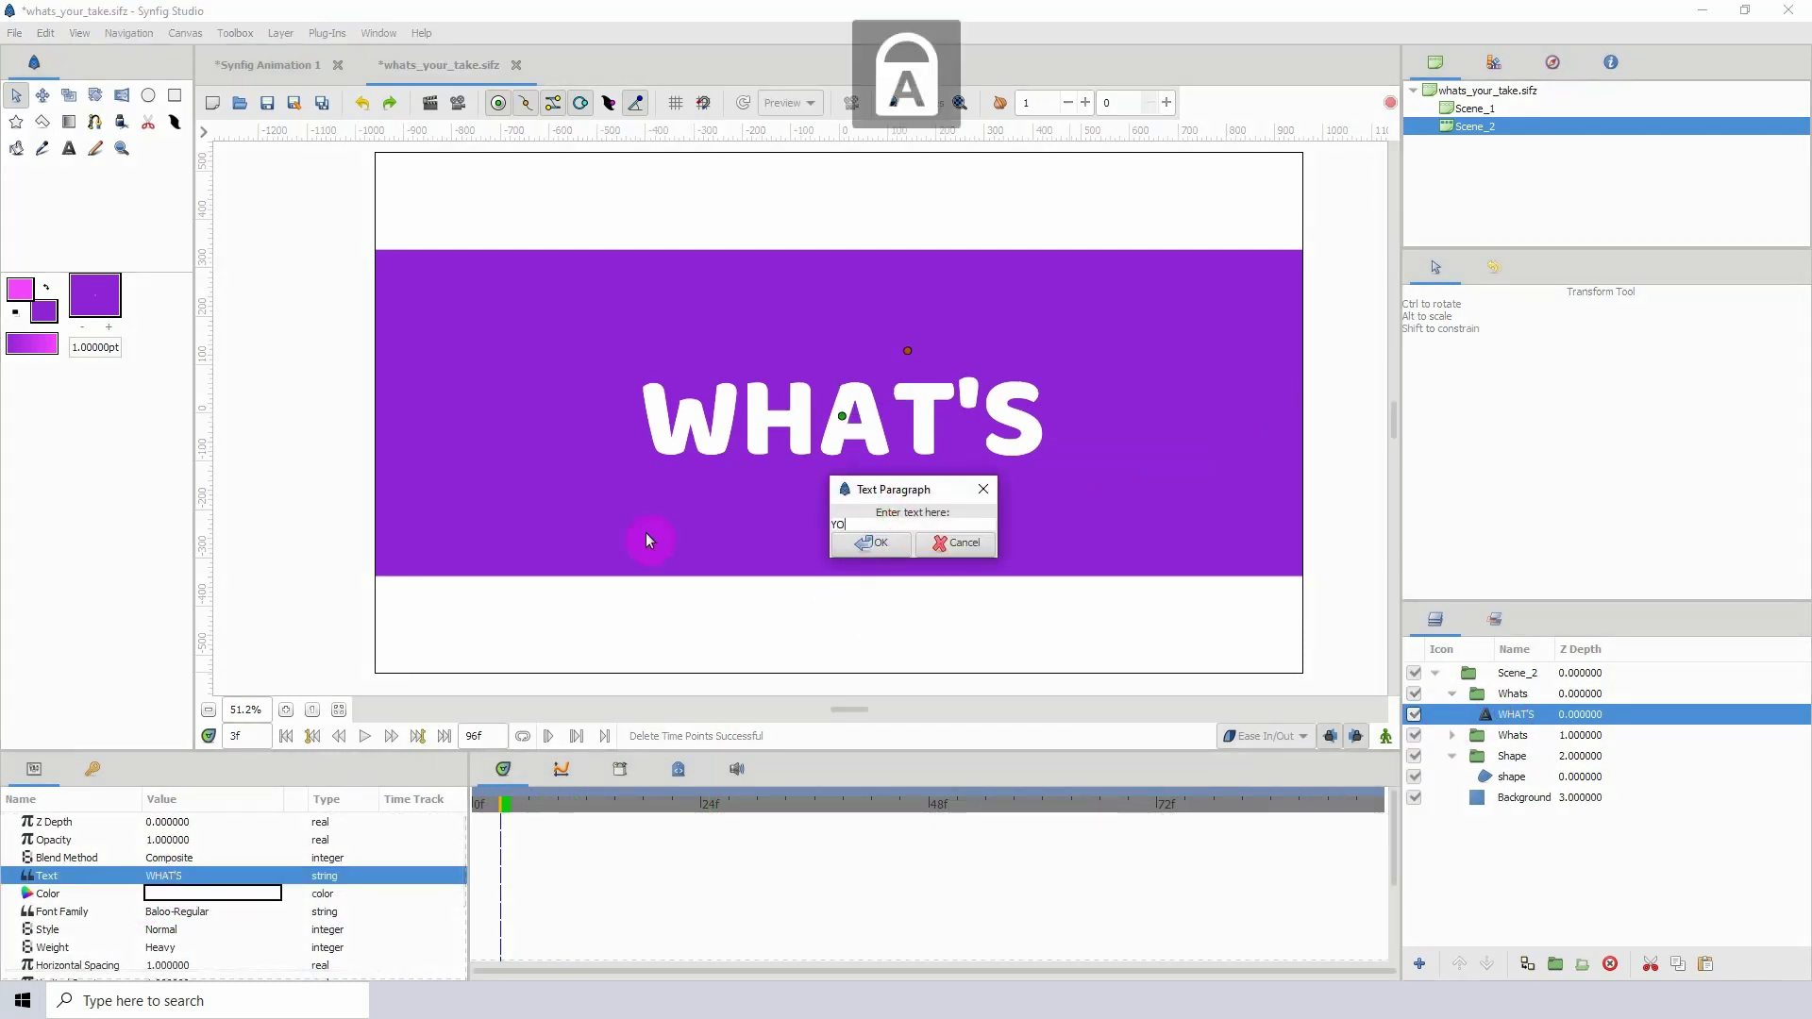
text(UR)
click(869, 543)
- Rename the duplicated group YOUR and set its opacity to 1
click(1514, 695)
text(YOUR)
key(Return)
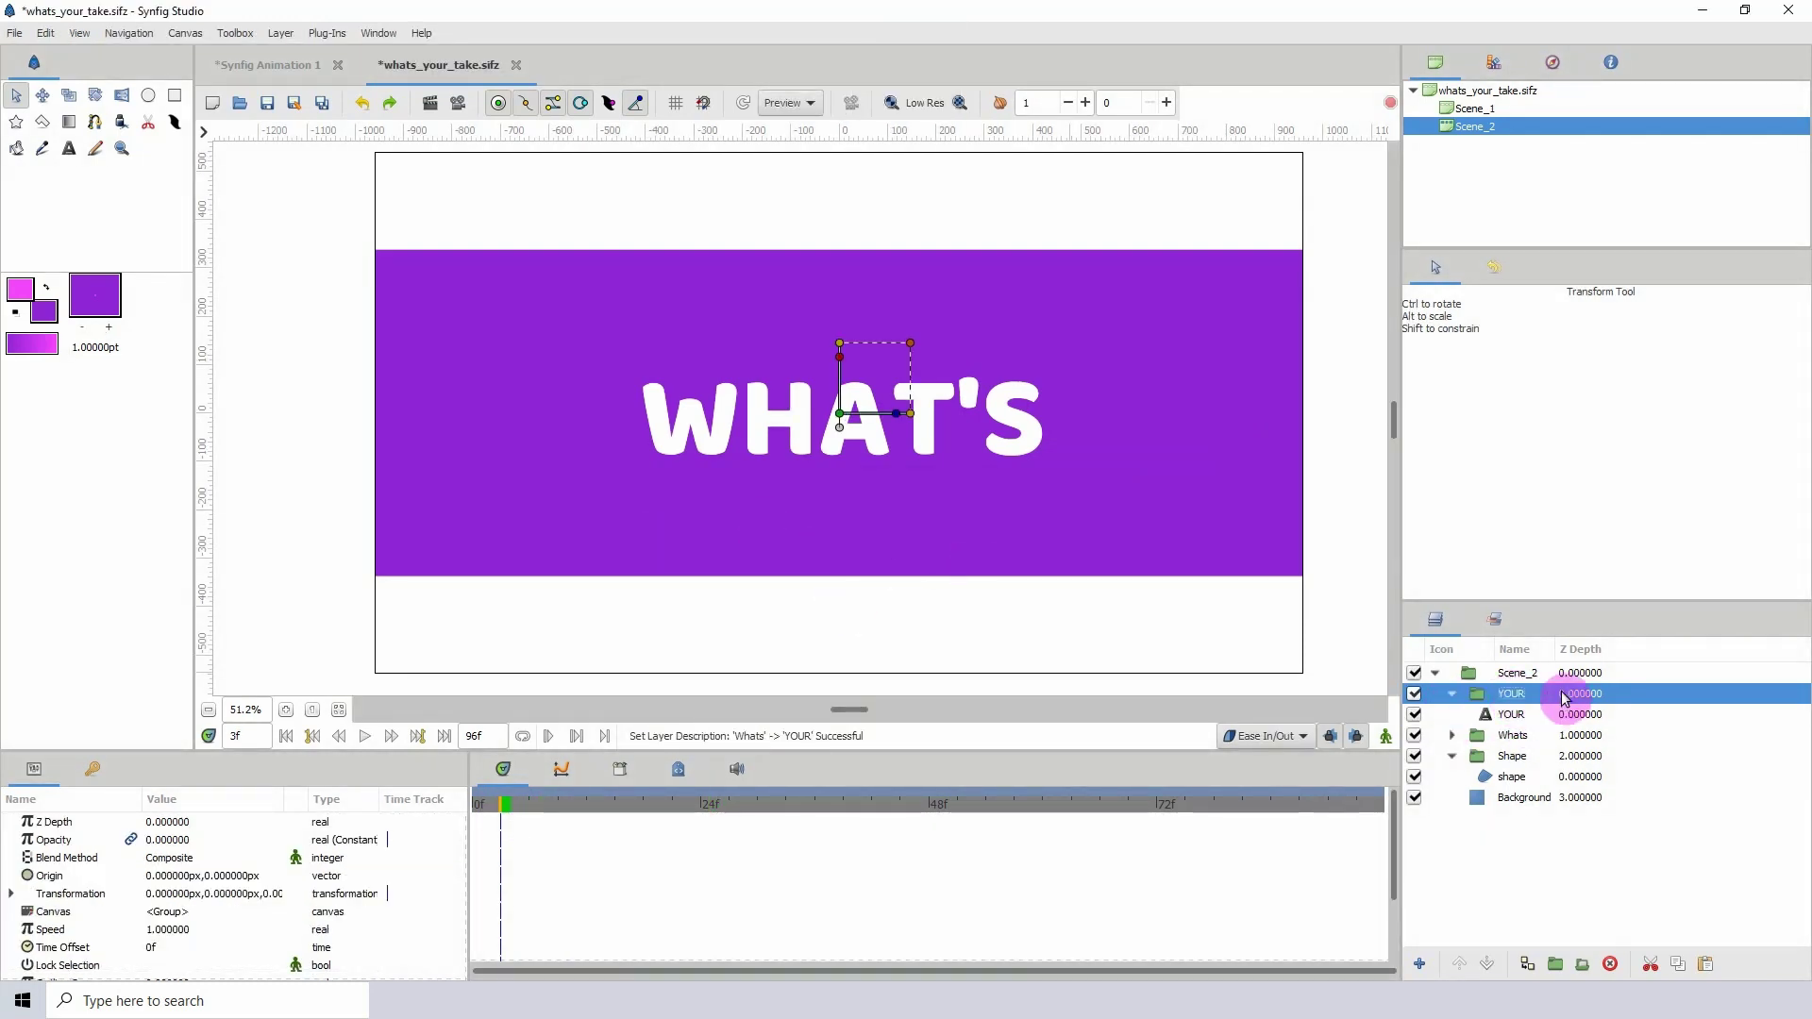
click(154, 841)
text(1)
key(Return)
- Go to frame 52 and hide the Background layer so the white text stands out
drag(1016, 805, 972, 808)
click(1414, 798)
click(1510, 777)
click(1510, 714)
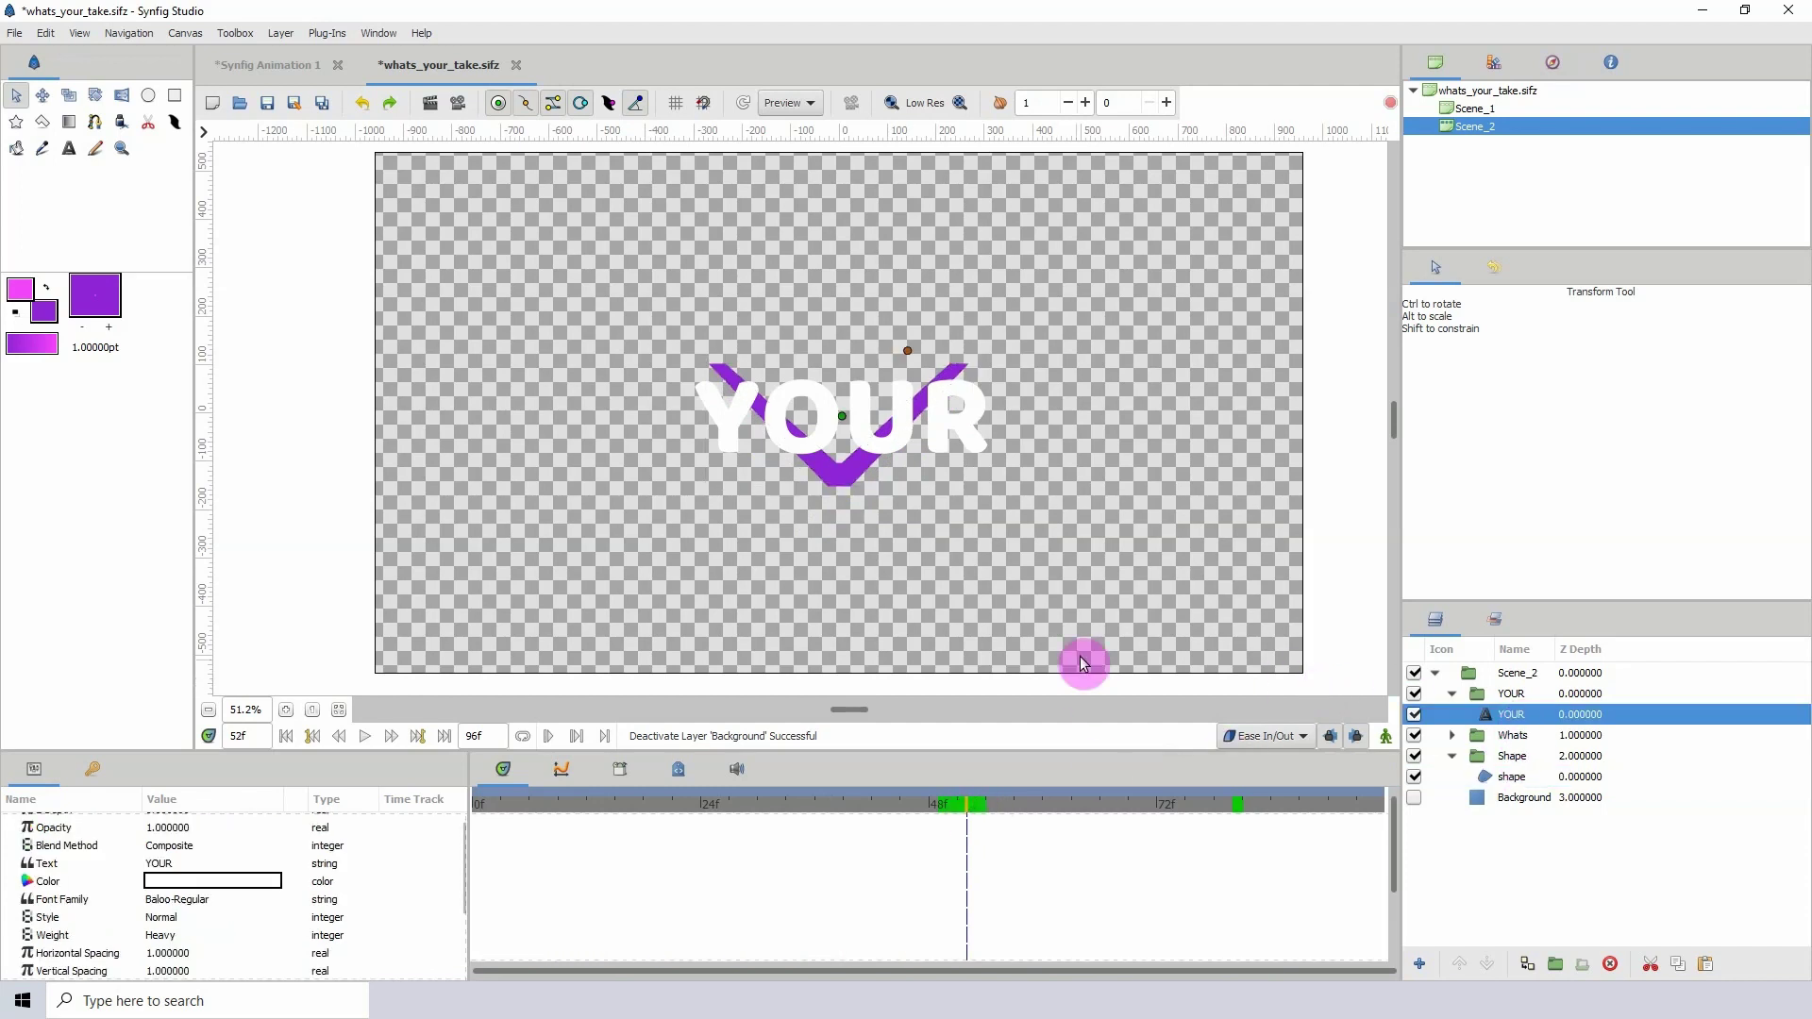
scroll(811, 444, up, 3)
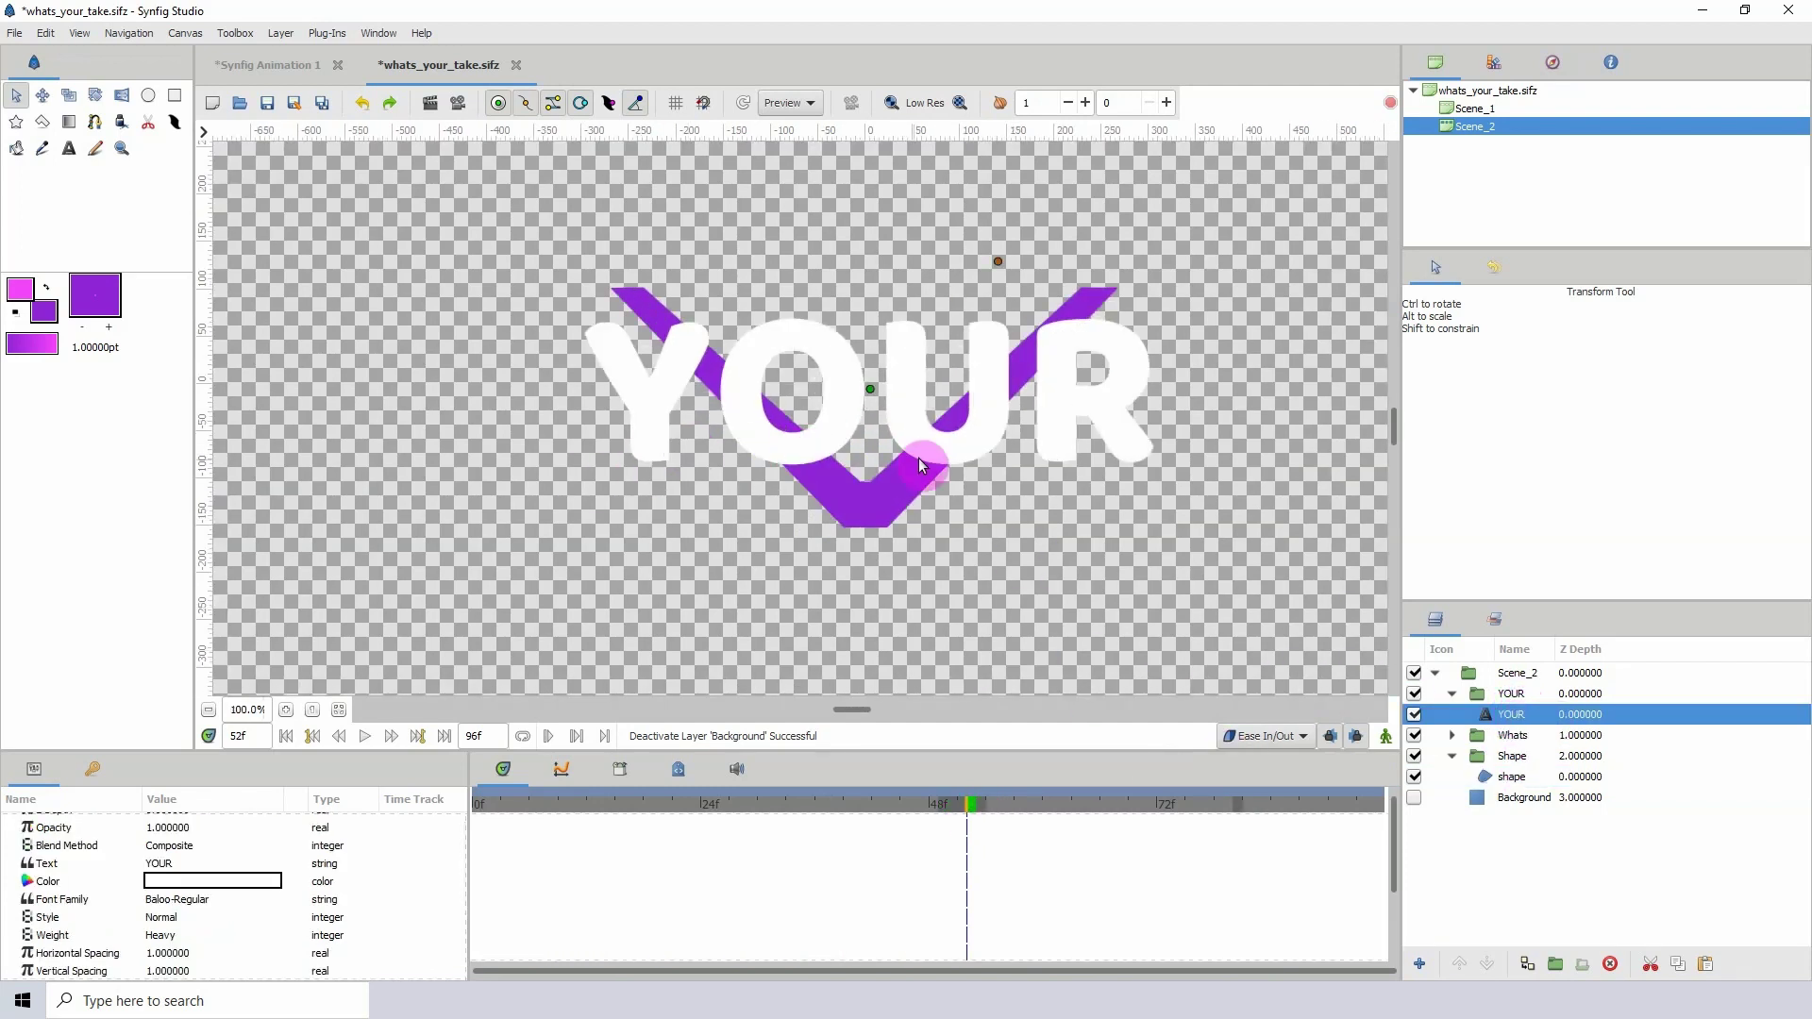
drag(869, 390, 1003, 409)
key(ctrl+z)
- Move the YOUR group to about 232, -112 px so its Y covers the V's tip, keeping the Background hidden
click(1506, 693)
mouse_move(869, 386)
mouse_down()
mouse_move(1059, 427)
mouse_move(1059, 487)
mouse_move(1083, 497)
mouse_up()
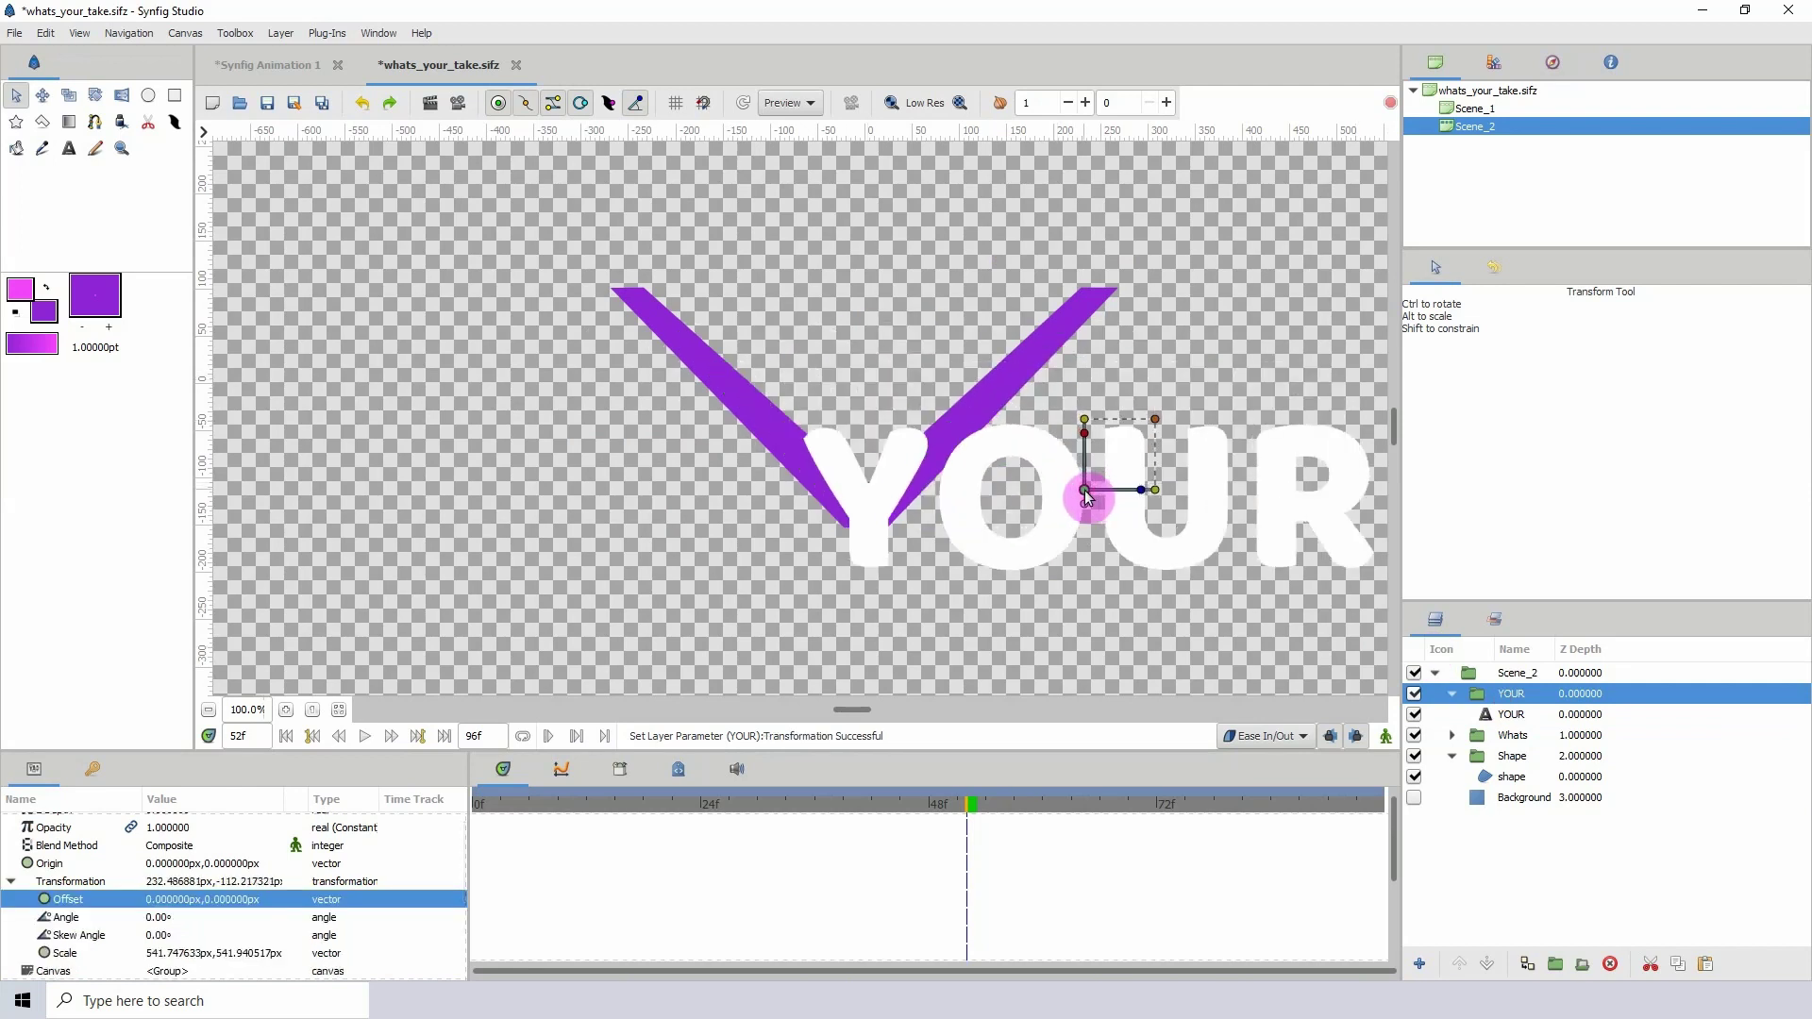
click(1414, 800)
click(1415, 800)
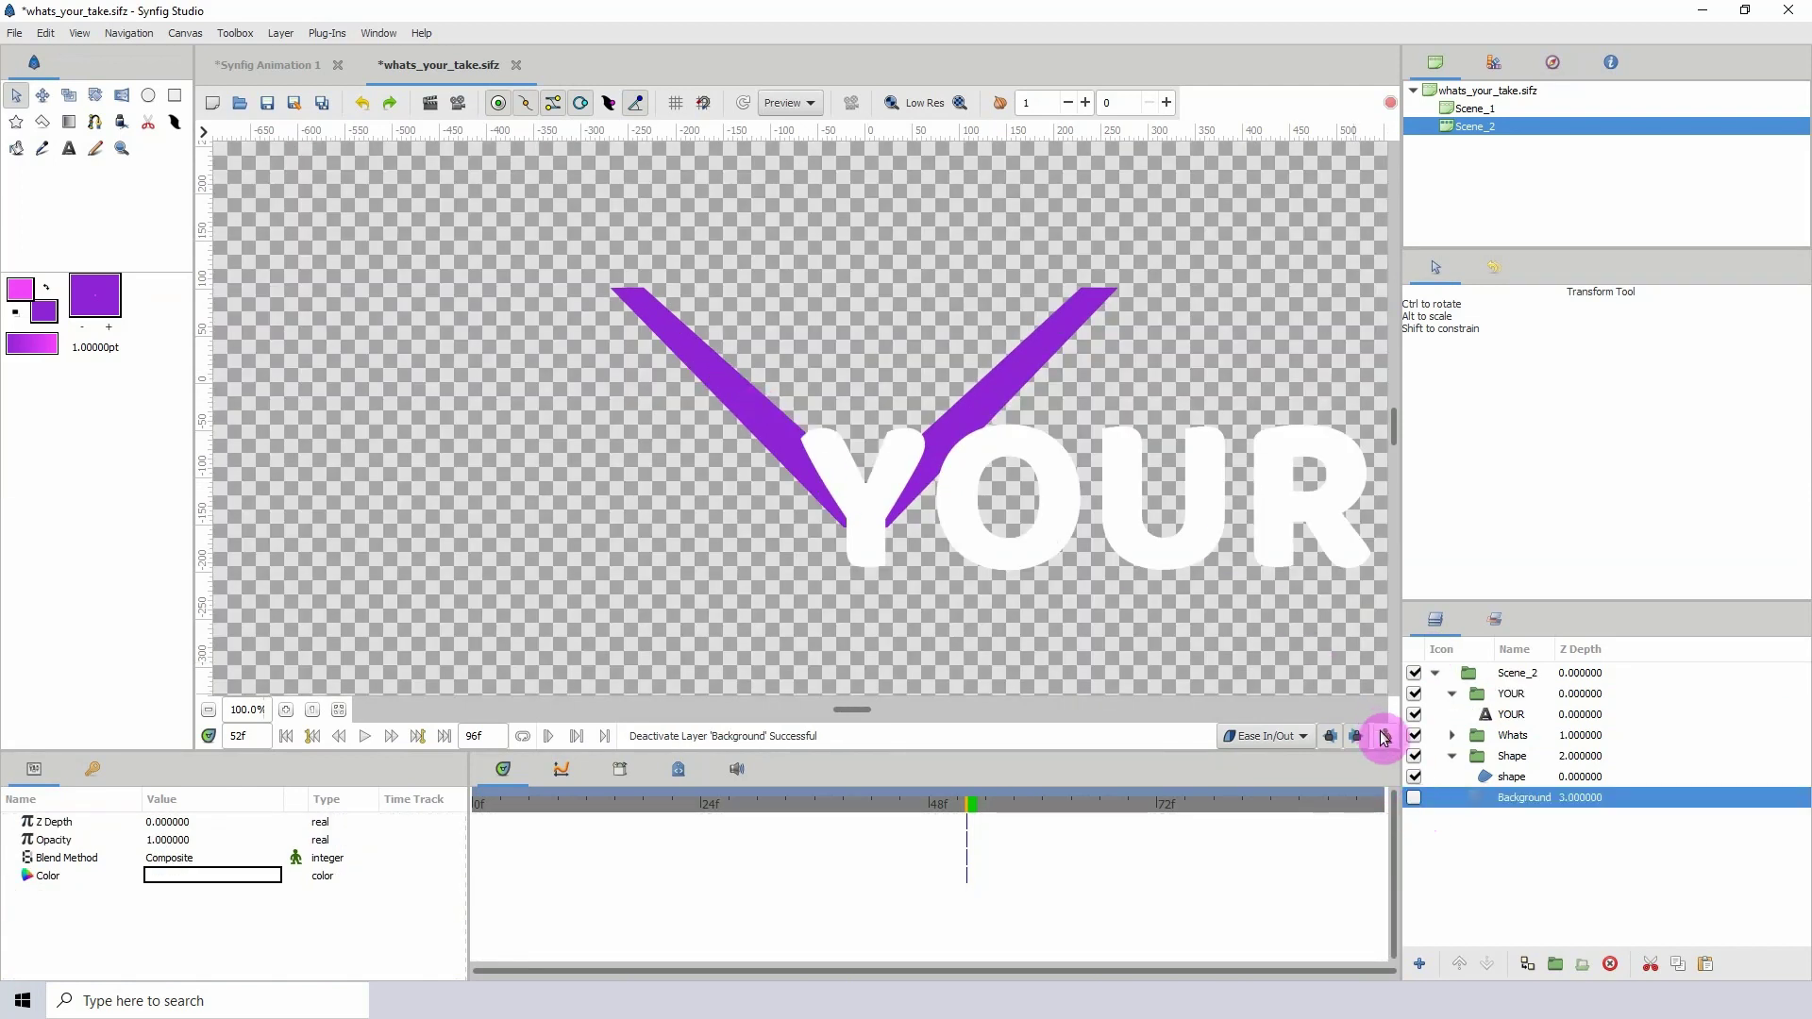
- With animation mode on at frame 52, move the shape's two upper-left vertices onto the end of the Y's left arm
click(1383, 736)
click(1510, 779)
mouse_move(963, 807)
mouse_down()
mouse_move(925, 812)
mouse_move(968, 810)
mouse_up()
scroll(790, 381, up, 2)
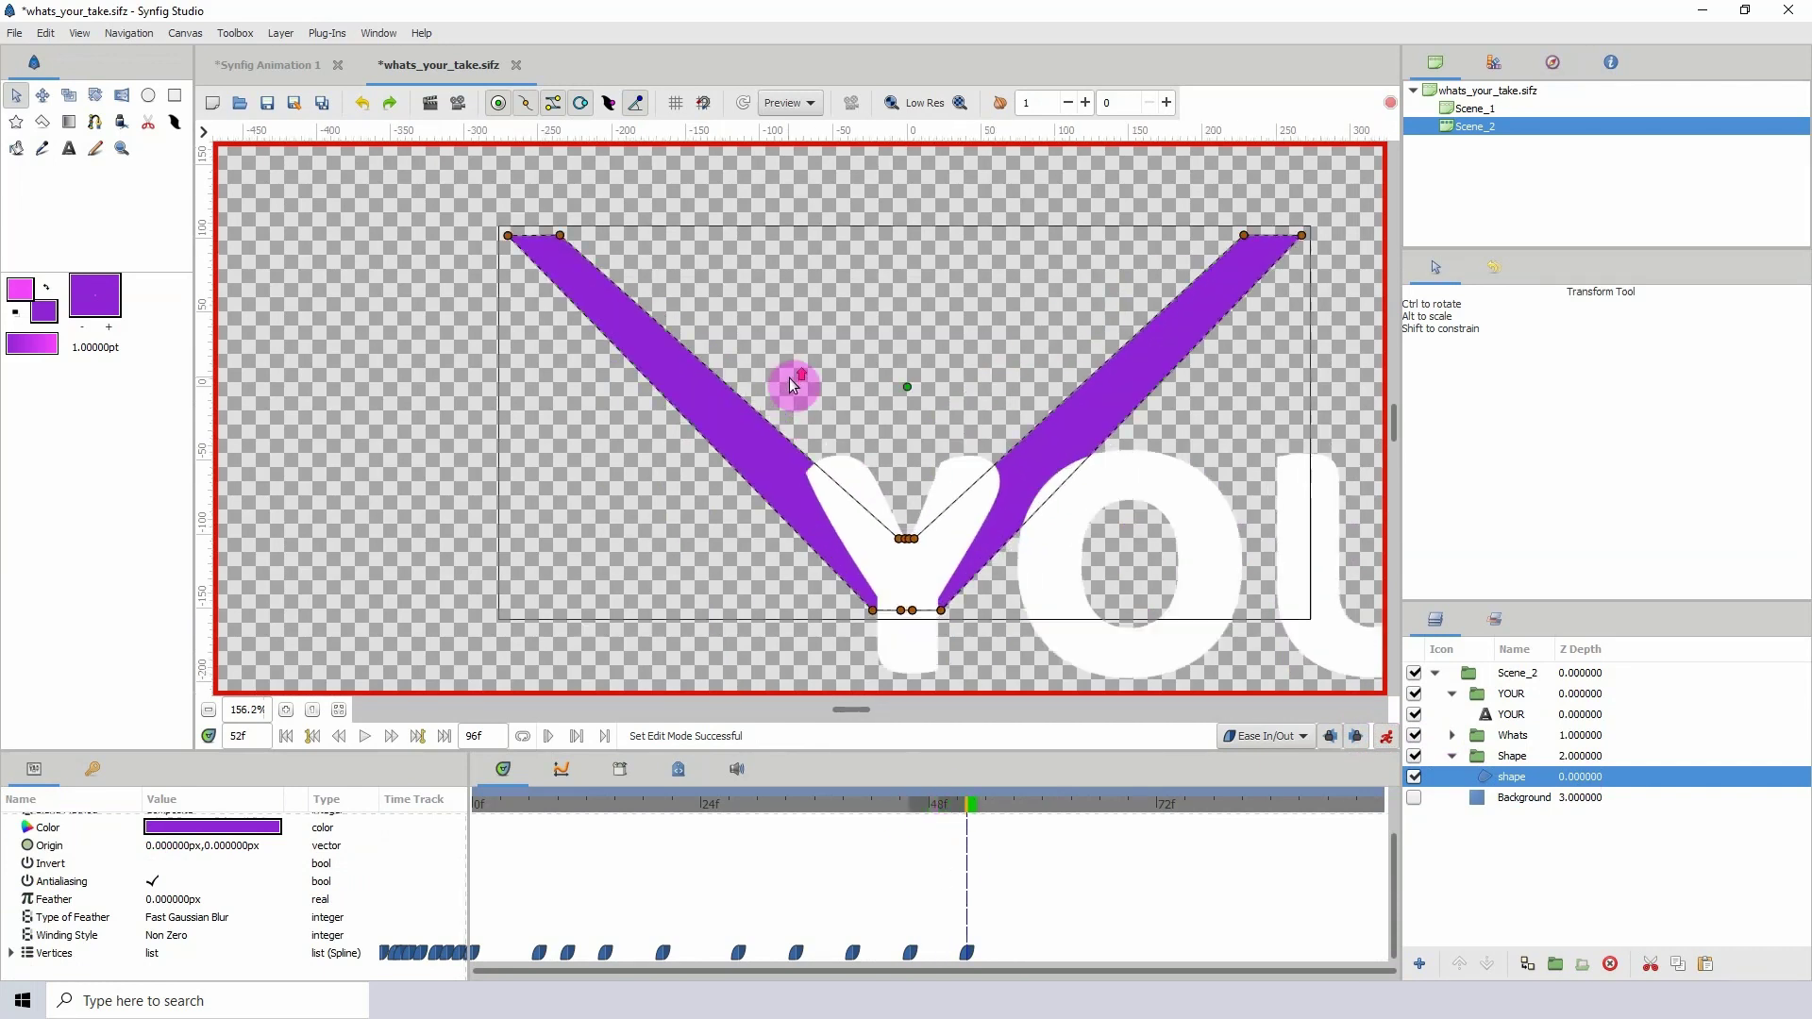
scroll(791, 382, up, 1)
drag(499, 198, 884, 486)
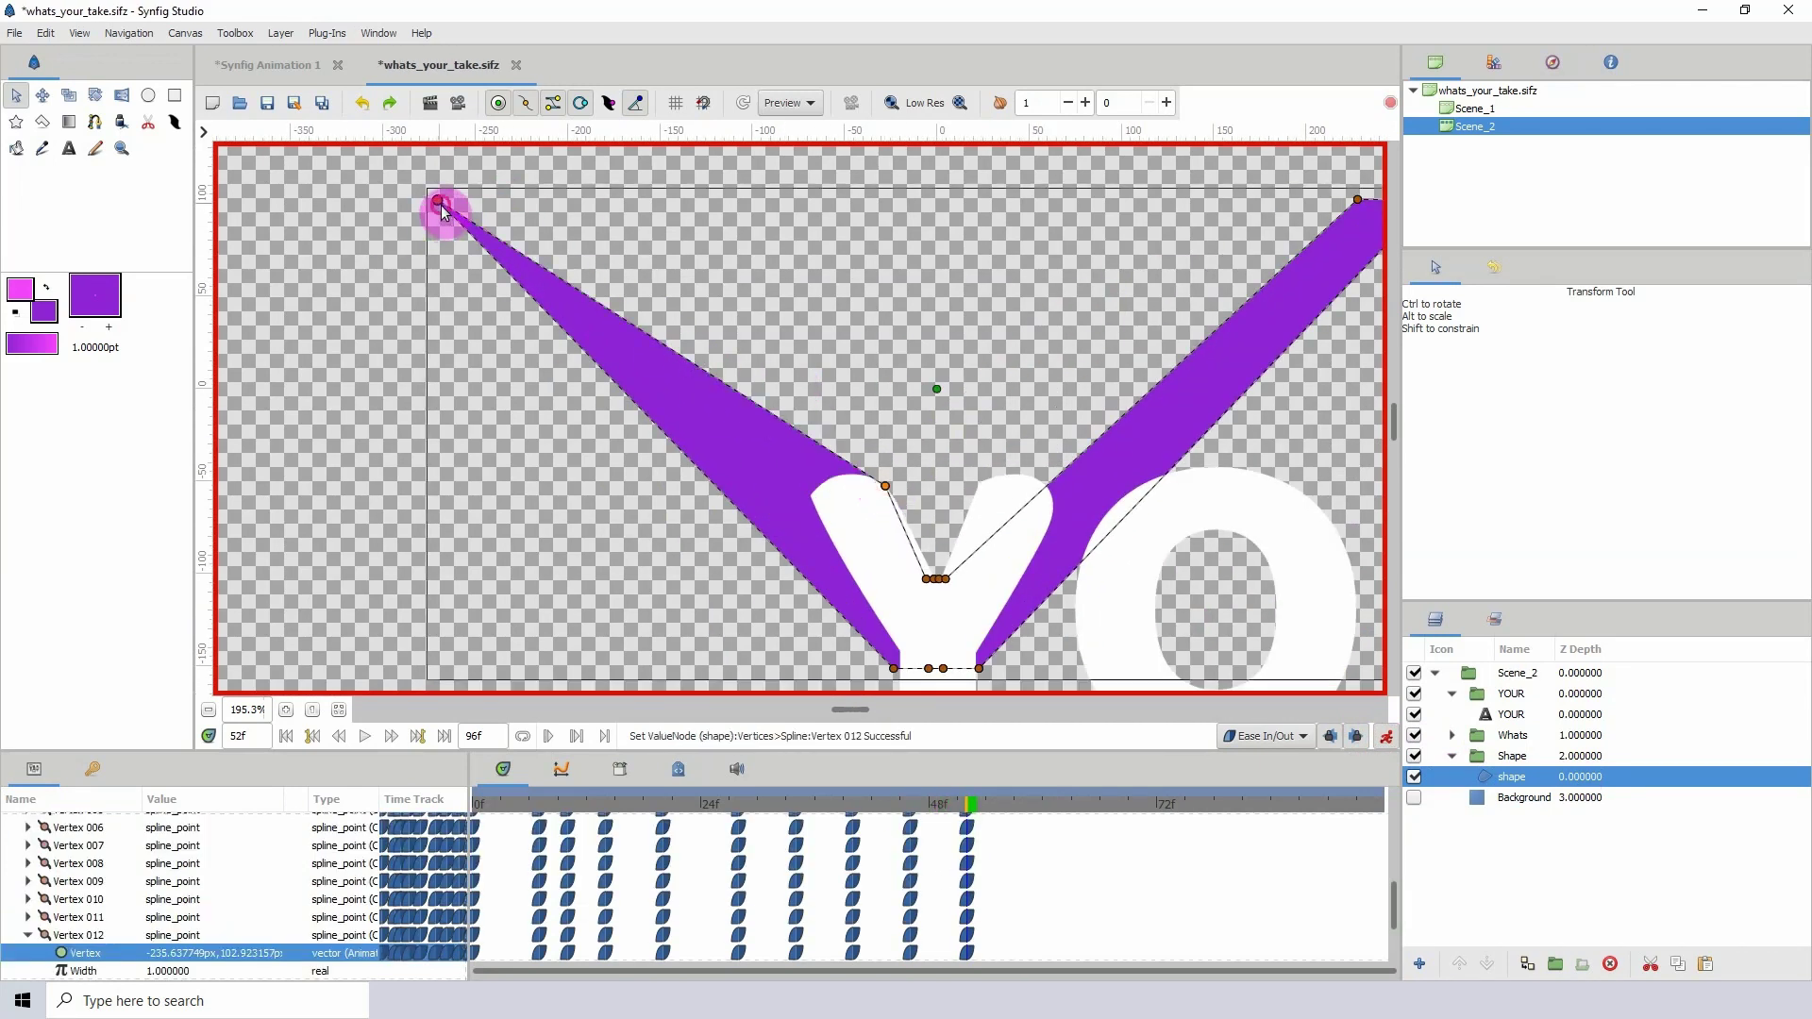
drag(440, 203, 807, 494)
- Move the shape's two upper-right vertices onto the end of the Y's right arm, and save the file
scroll(840, 552, down, 2)
mouse_move(953, 809)
mouse_down()
mouse_move(903, 807)
mouse_move(966, 812)
mouse_up()
drag(1138, 256, 851, 446)
scroll(829, 510, up, 5)
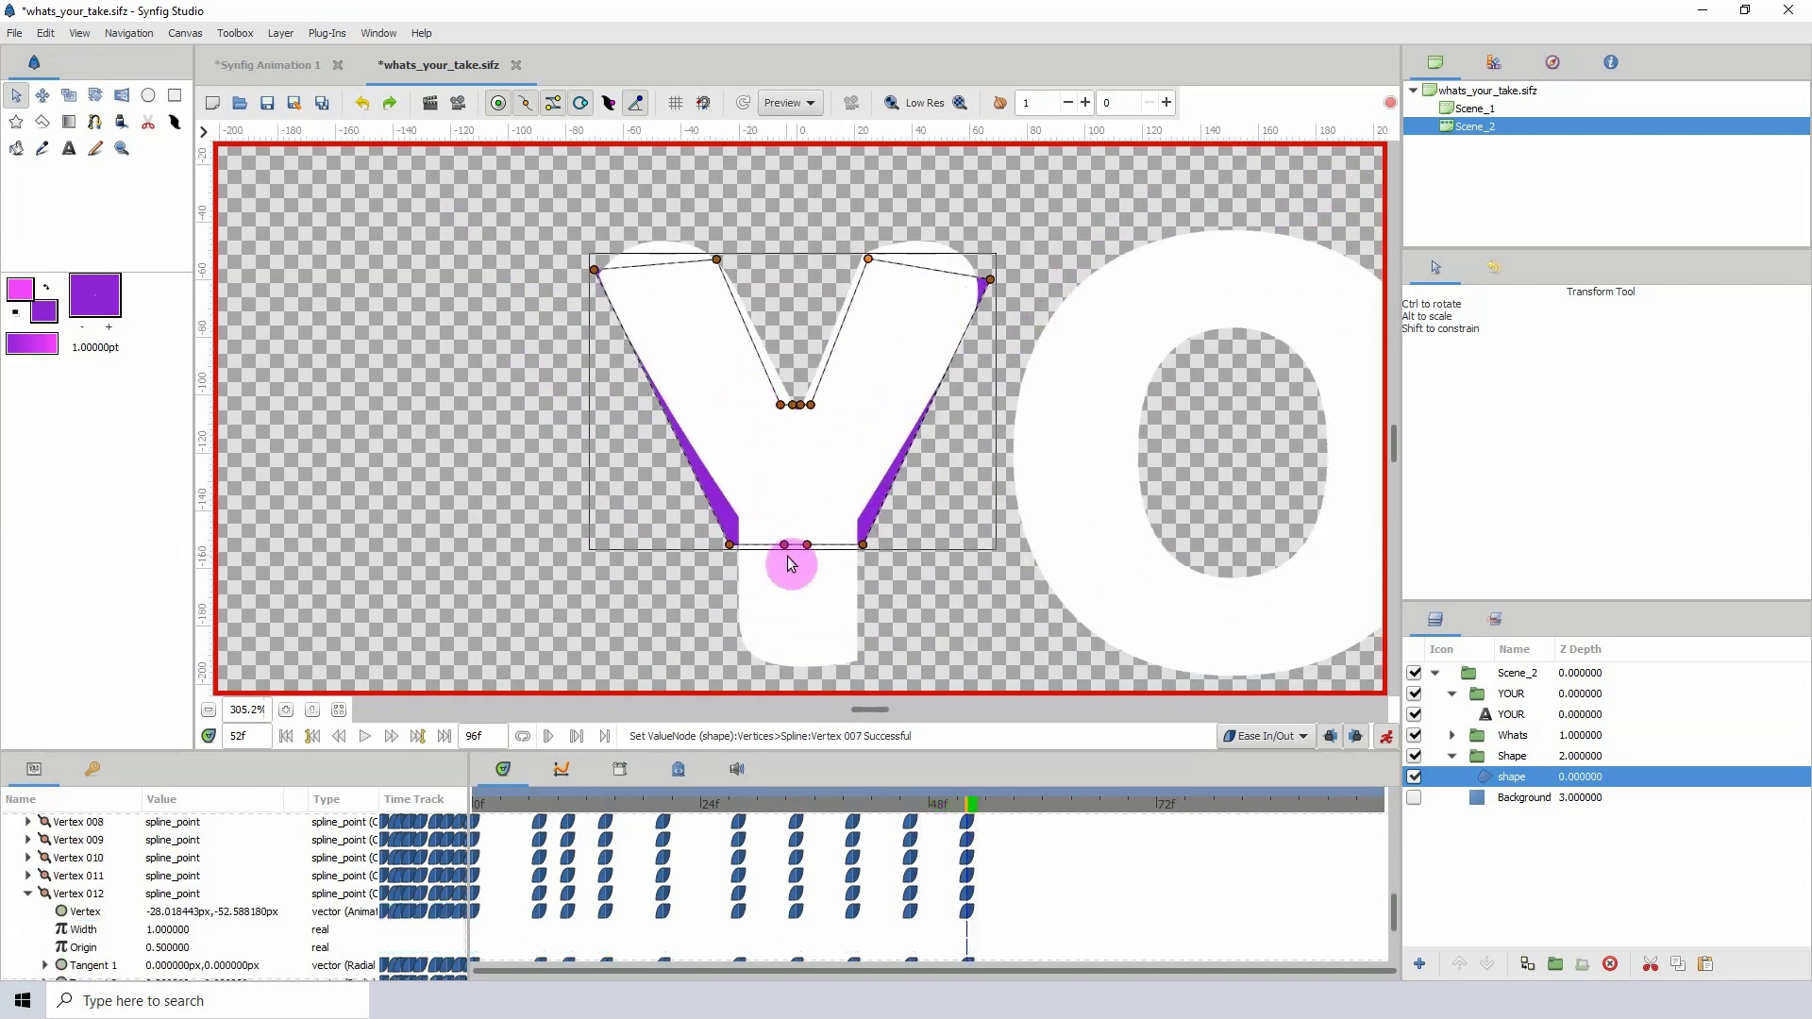
drag(793, 474, 824, 415)
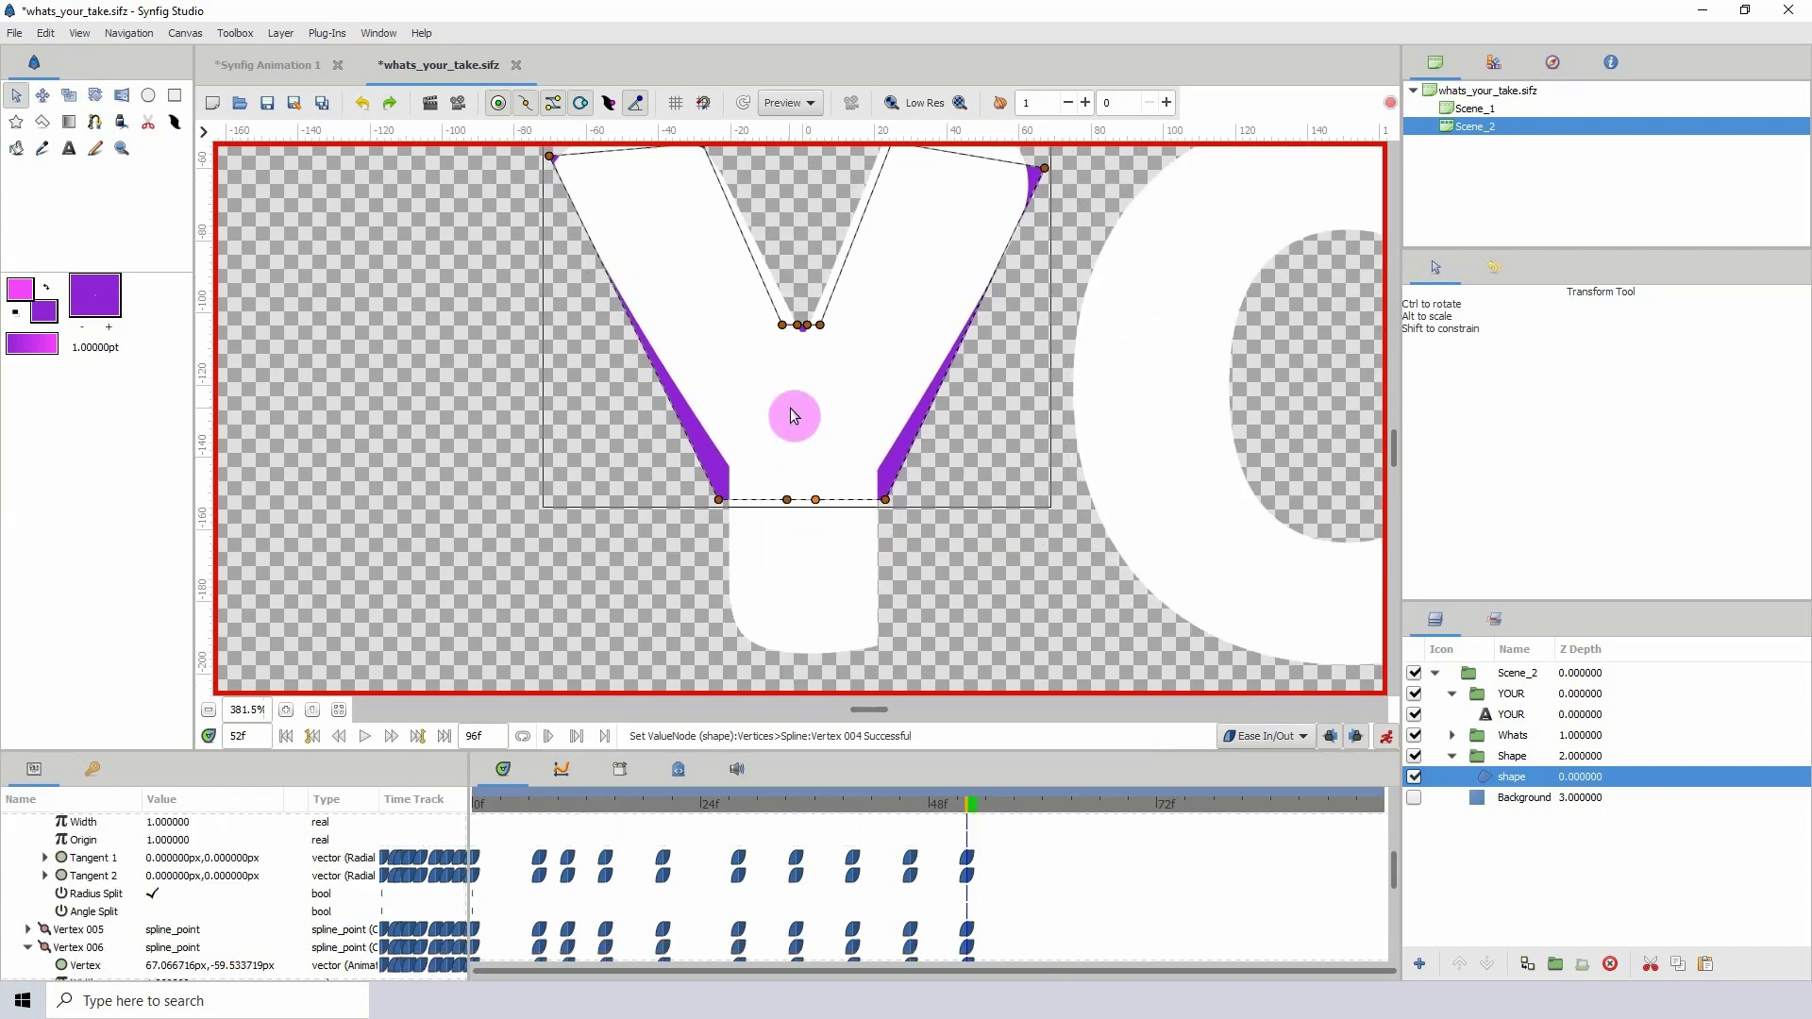
key(ctrl+s)
drag(791, 431, 802, 454)
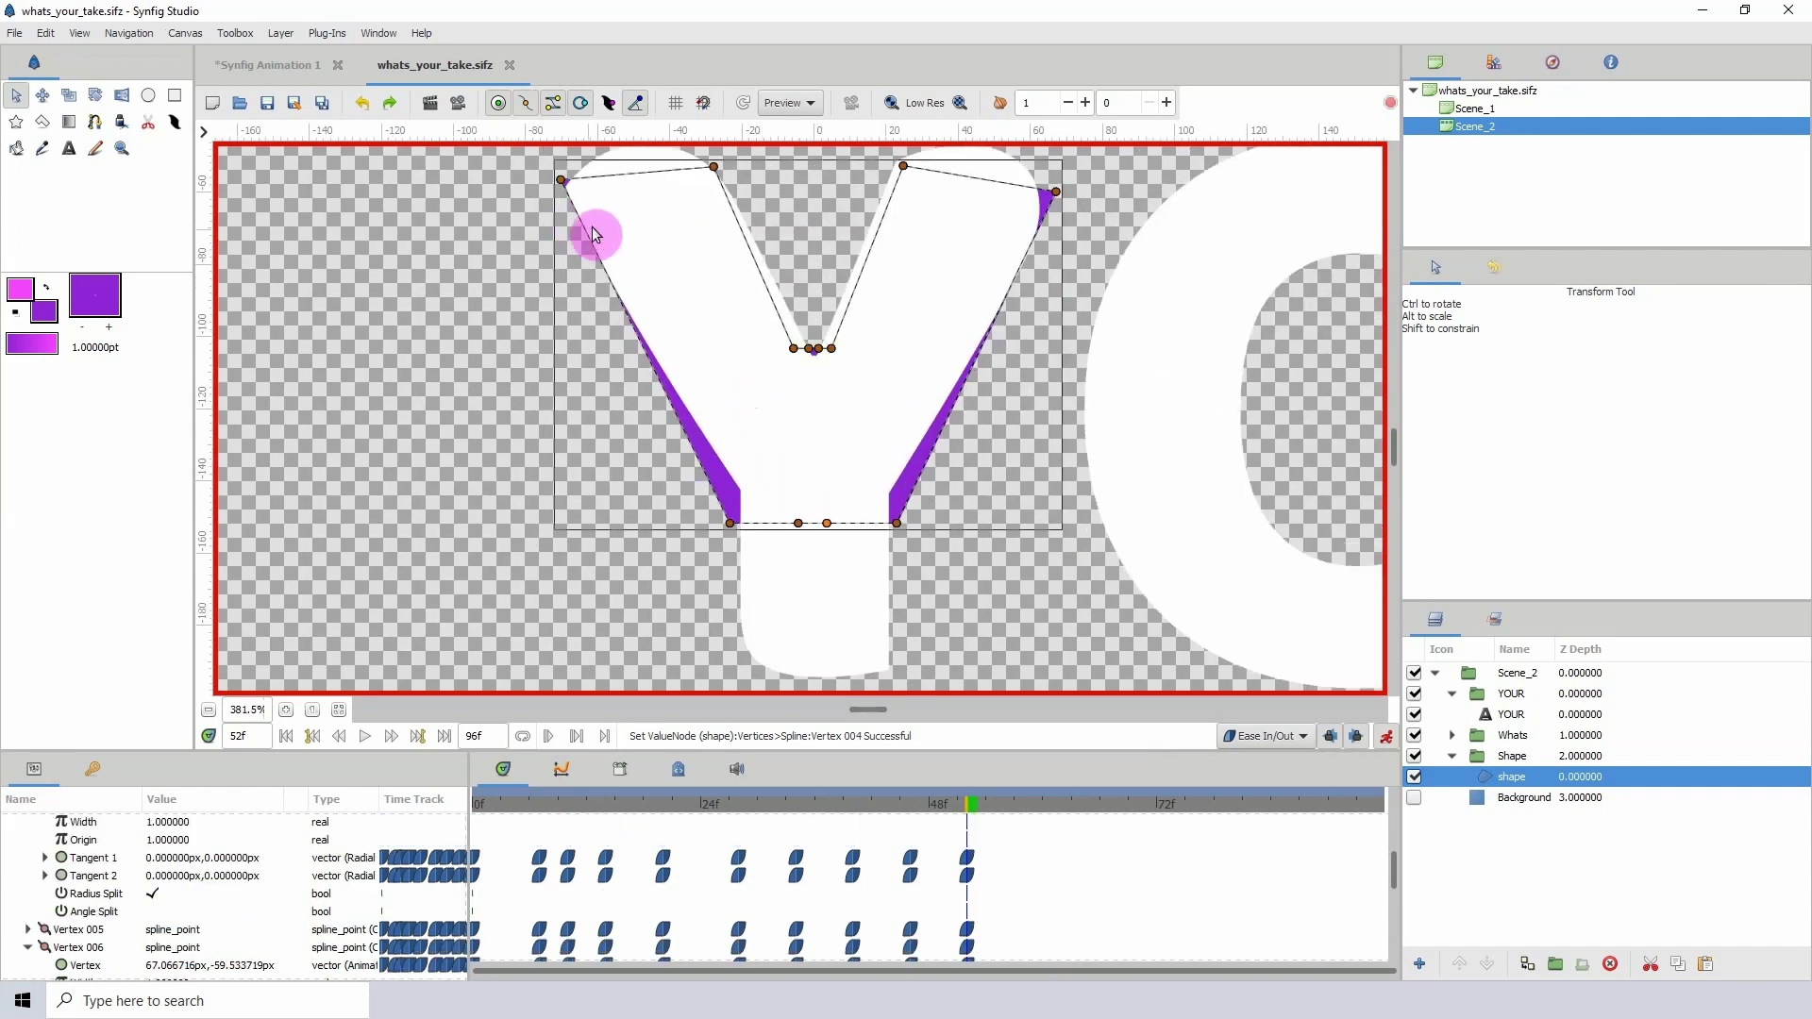
- Redistribute the shape's left-side vertices around the Y's left arm, the left stem joint and the stem's lower-left corner
drag(560, 186, 746, 547)
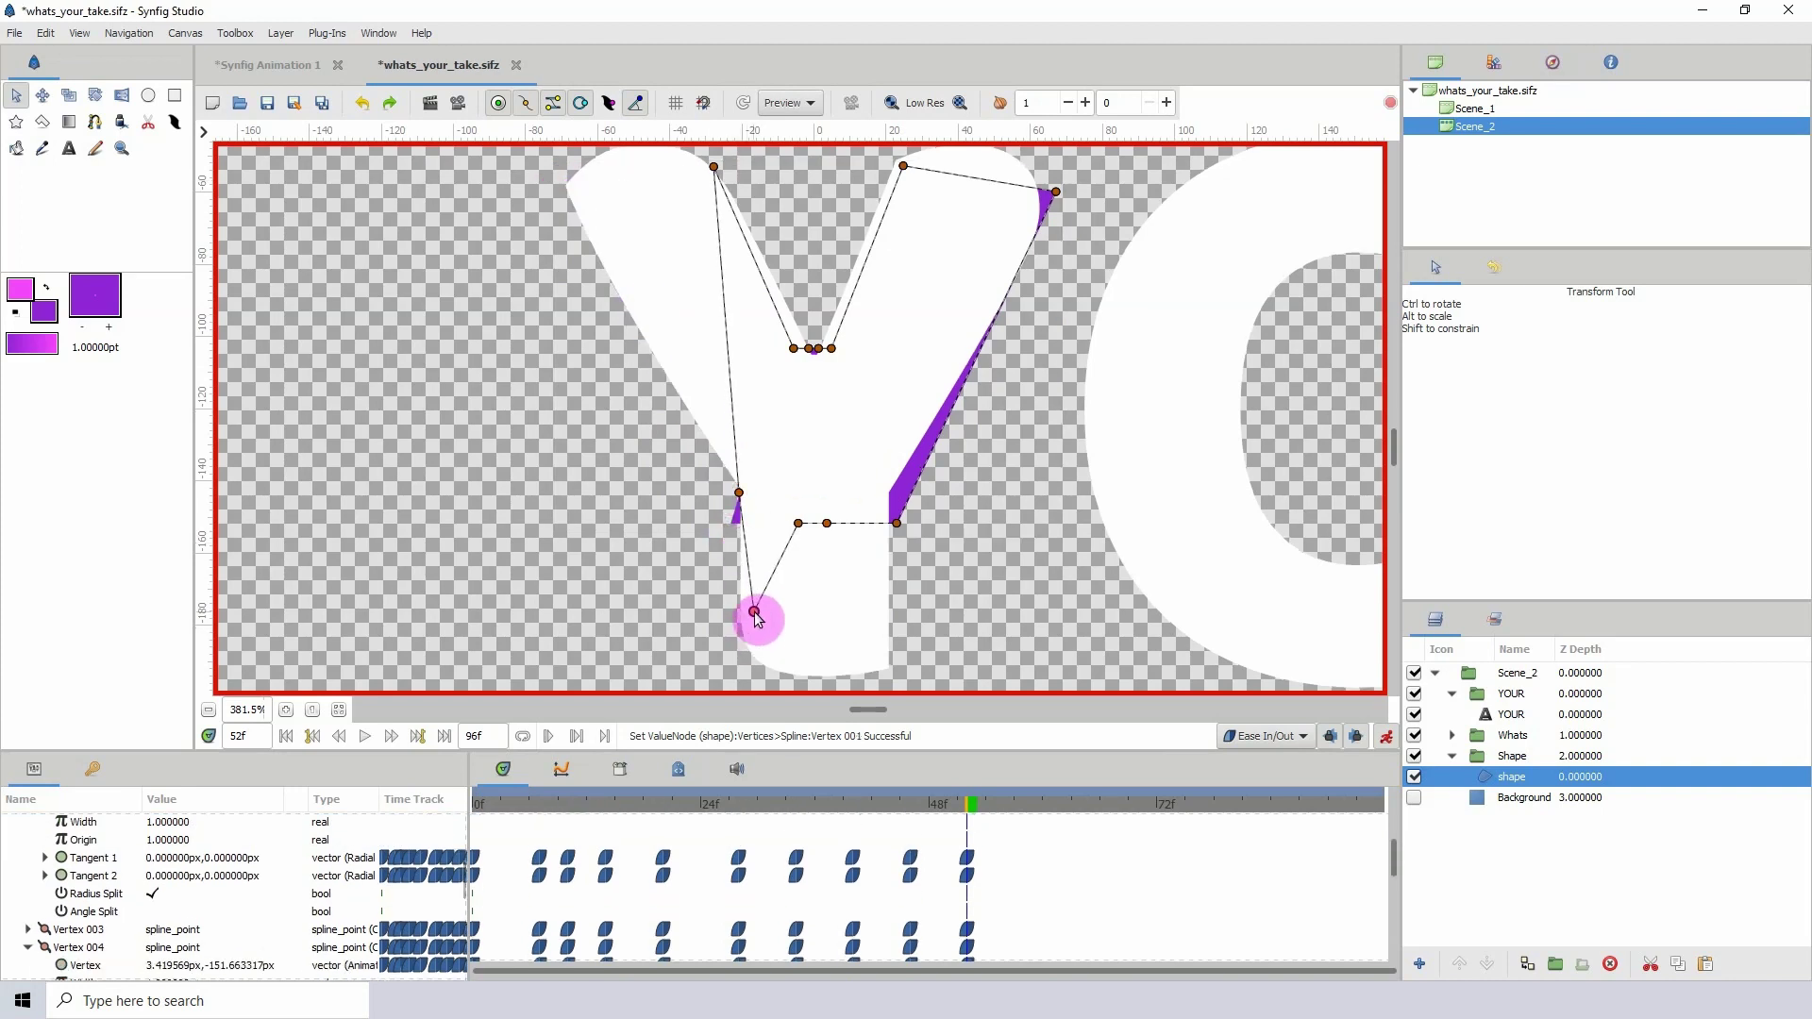
drag(897, 526, 879, 558)
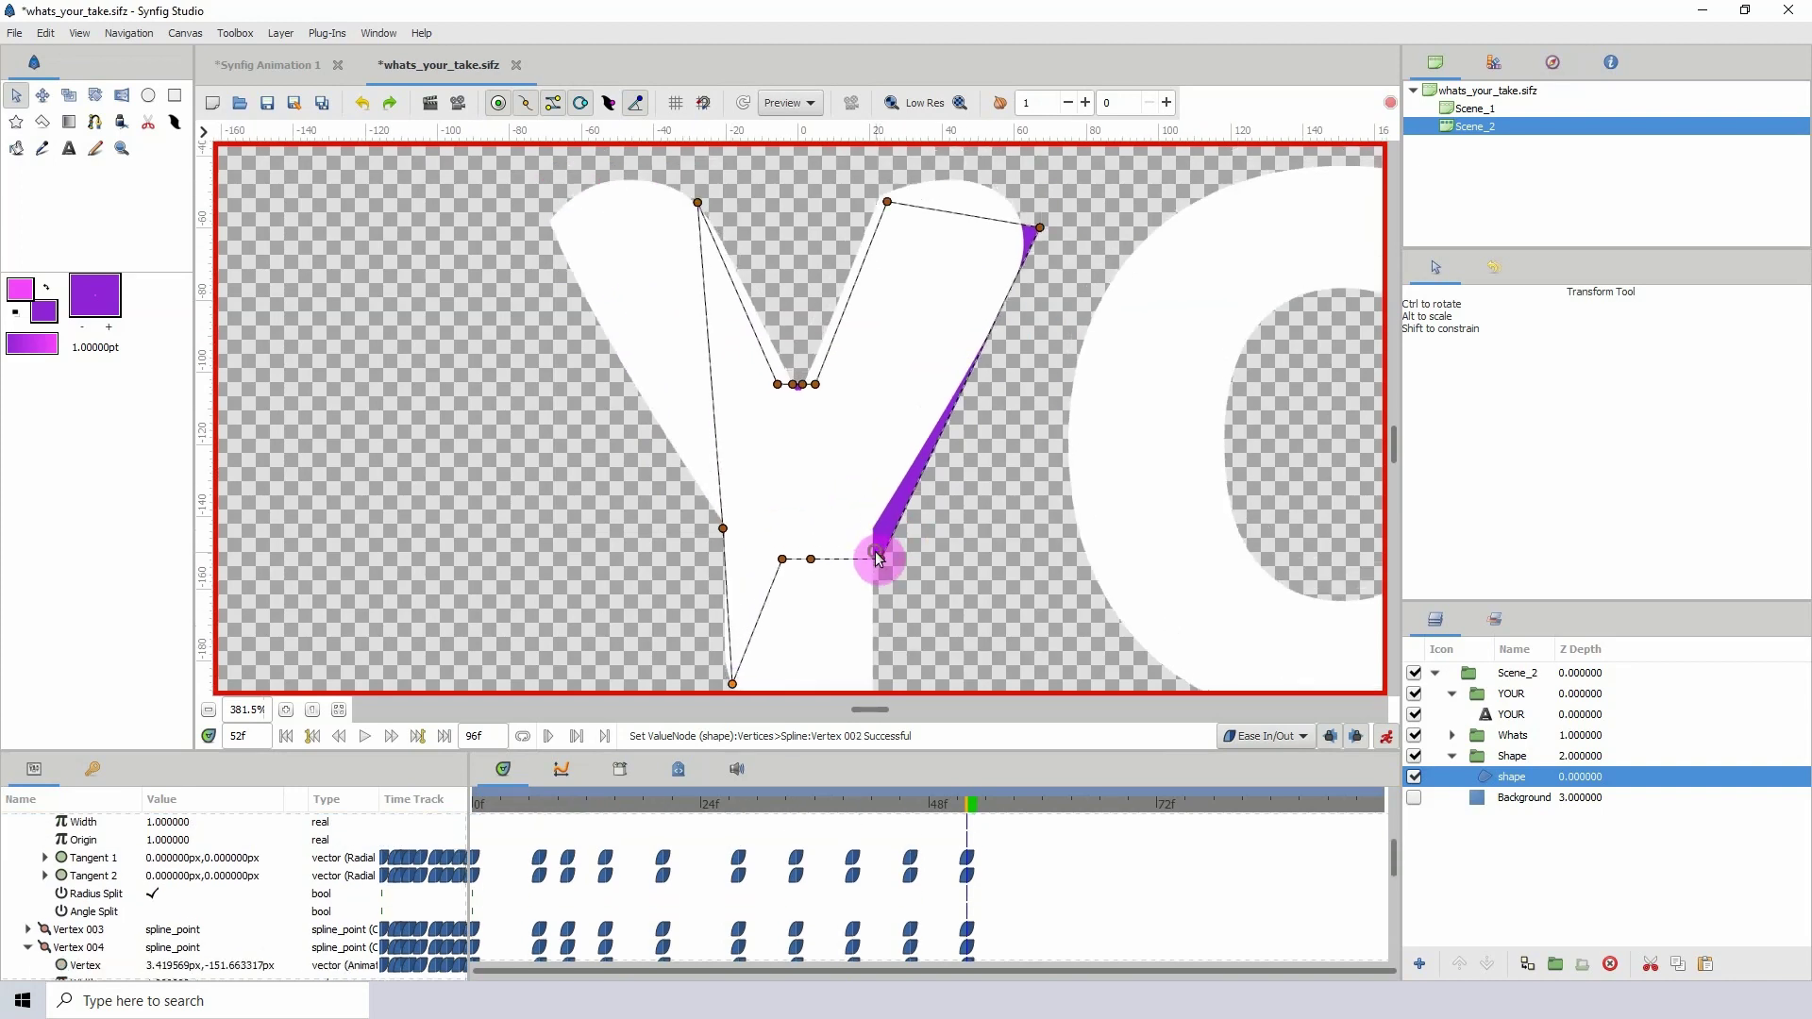
drag(698, 203, 552, 223)
drag(777, 385, 689, 232)
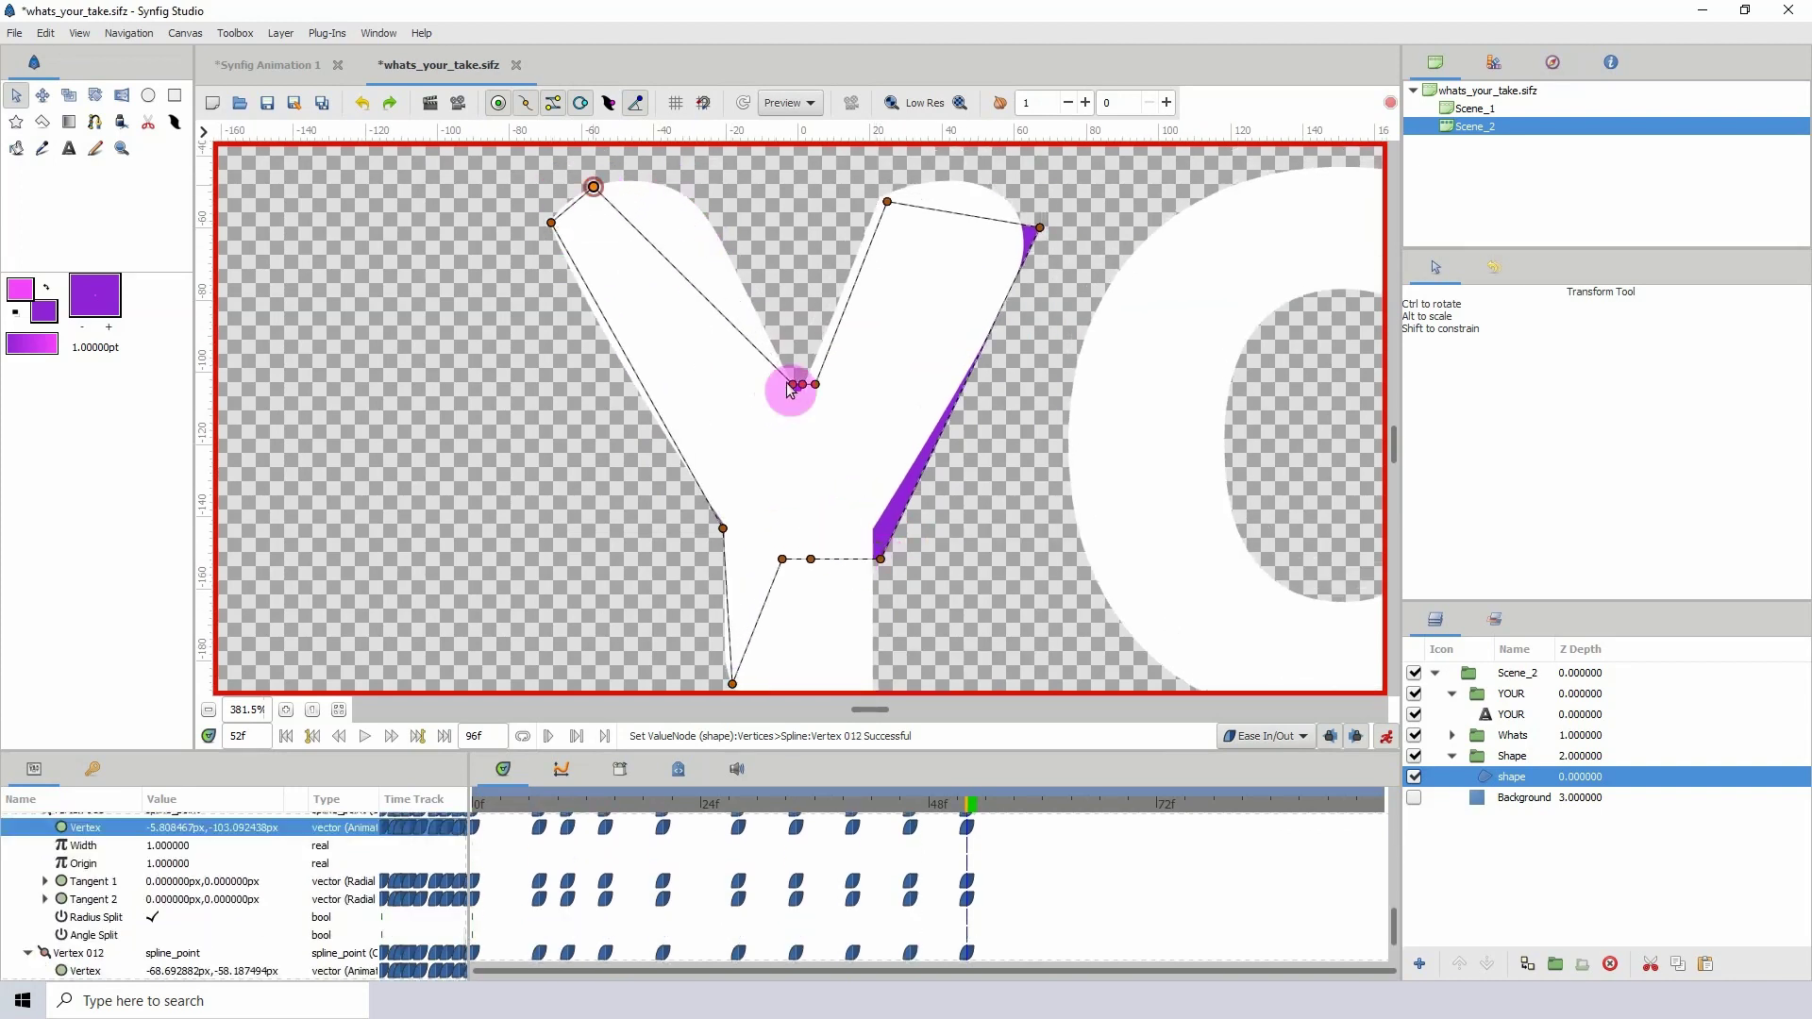
drag(791, 390, 670, 184)
- Fit the remaining notch vertices to the Y's crotch and move a base vertex to the stem's lower-right corner
click(796, 390)
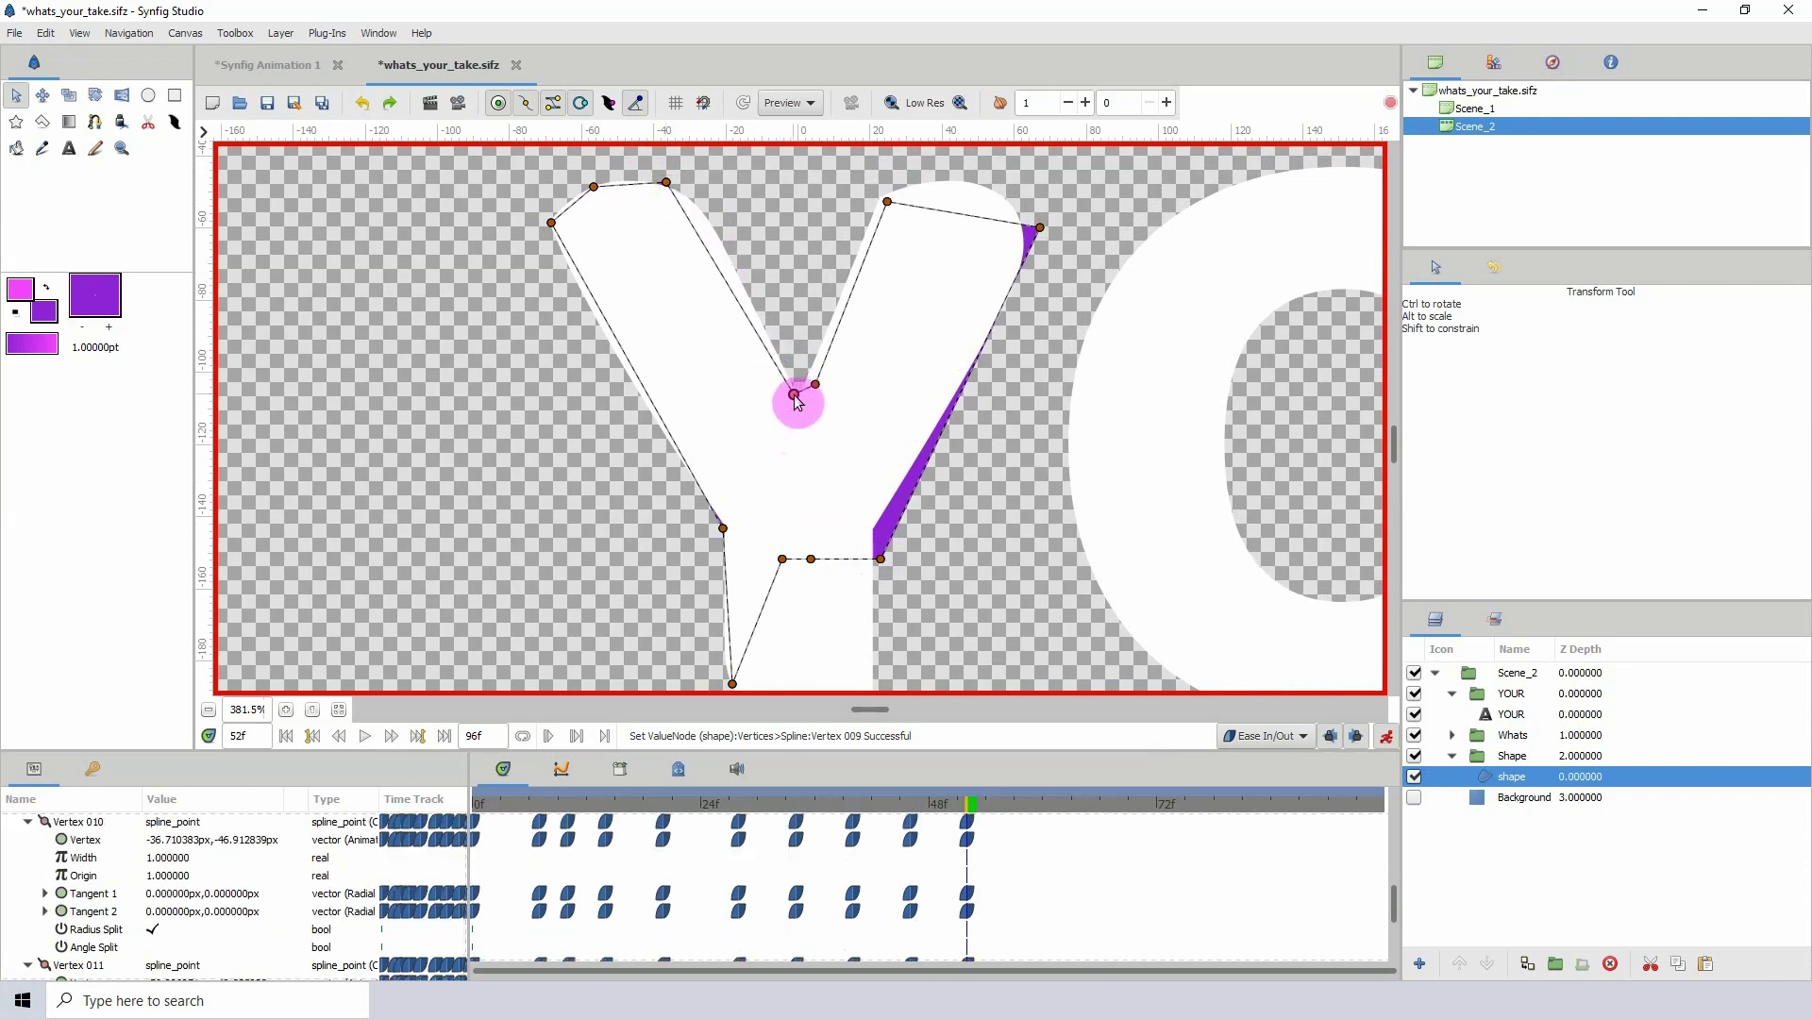
click(816, 387)
drag(809, 538, 842, 626)
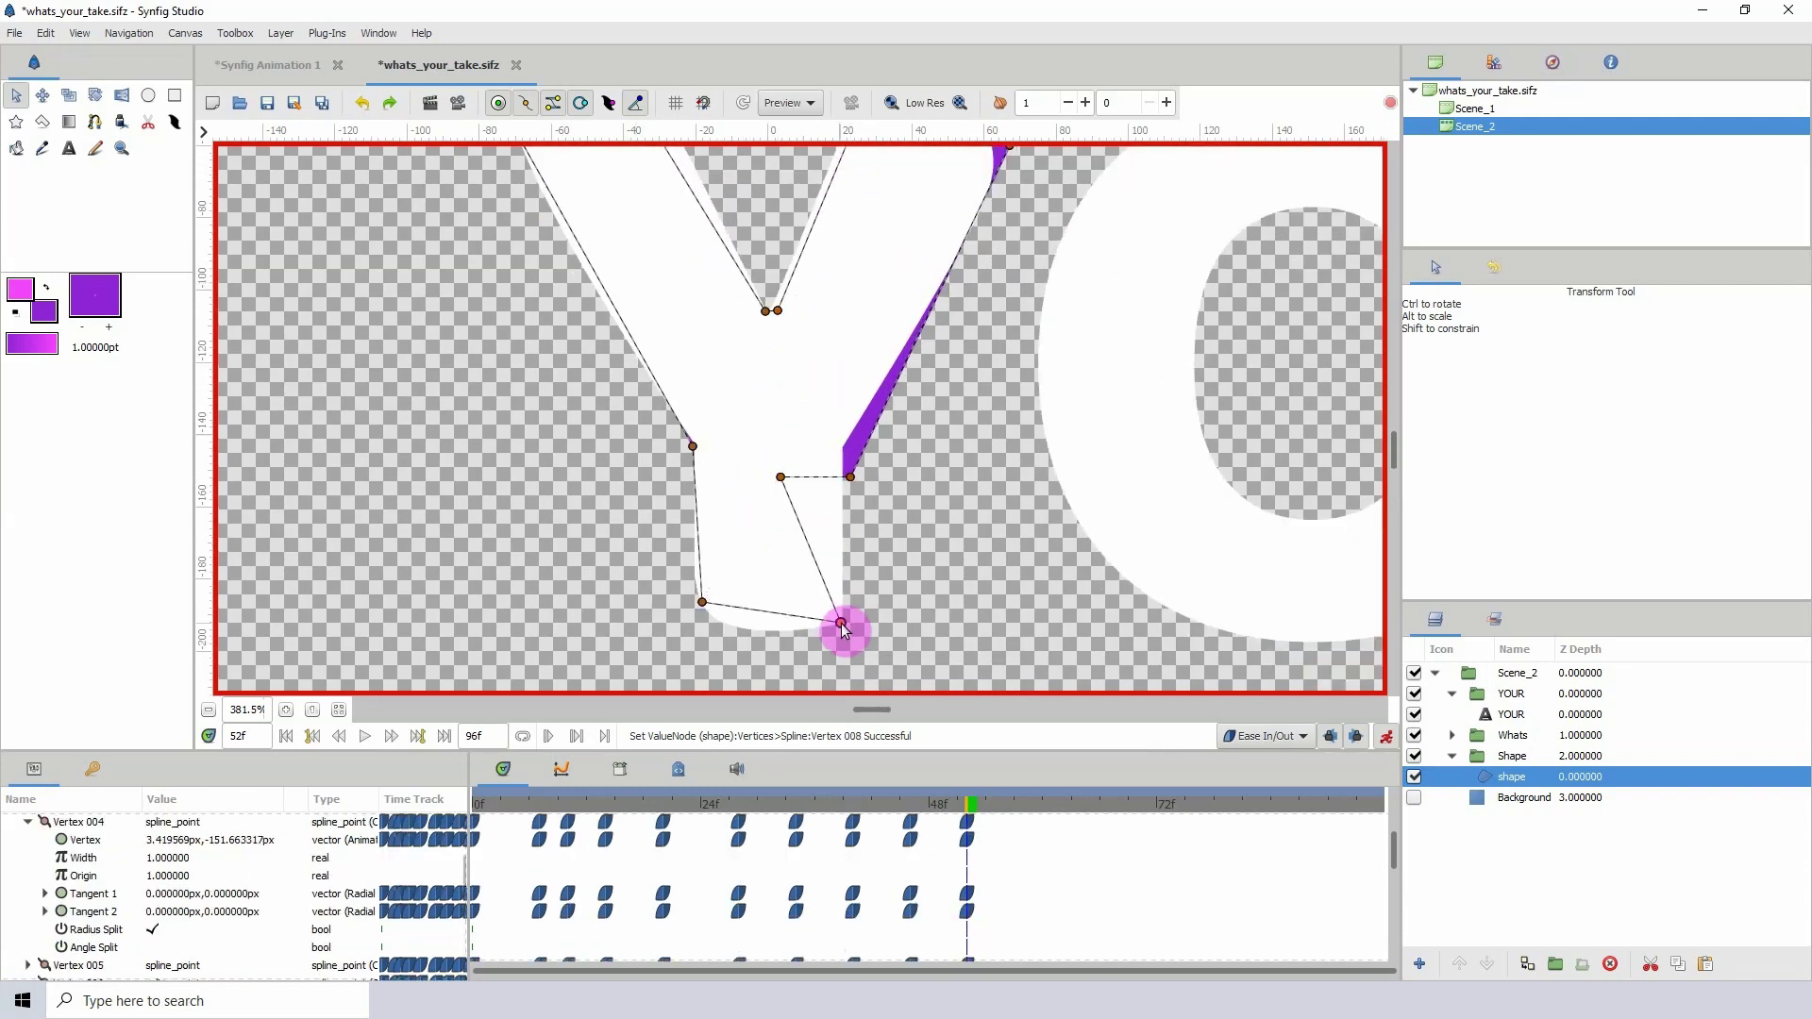
- Place the right-side vertices on the top and outer corner of the Y's right arm and on the right stem joint
drag(931, 231, 918, 327)
drag(999, 242, 947, 199)
drag(840, 573, 987, 249)
drag(770, 572, 835, 542)
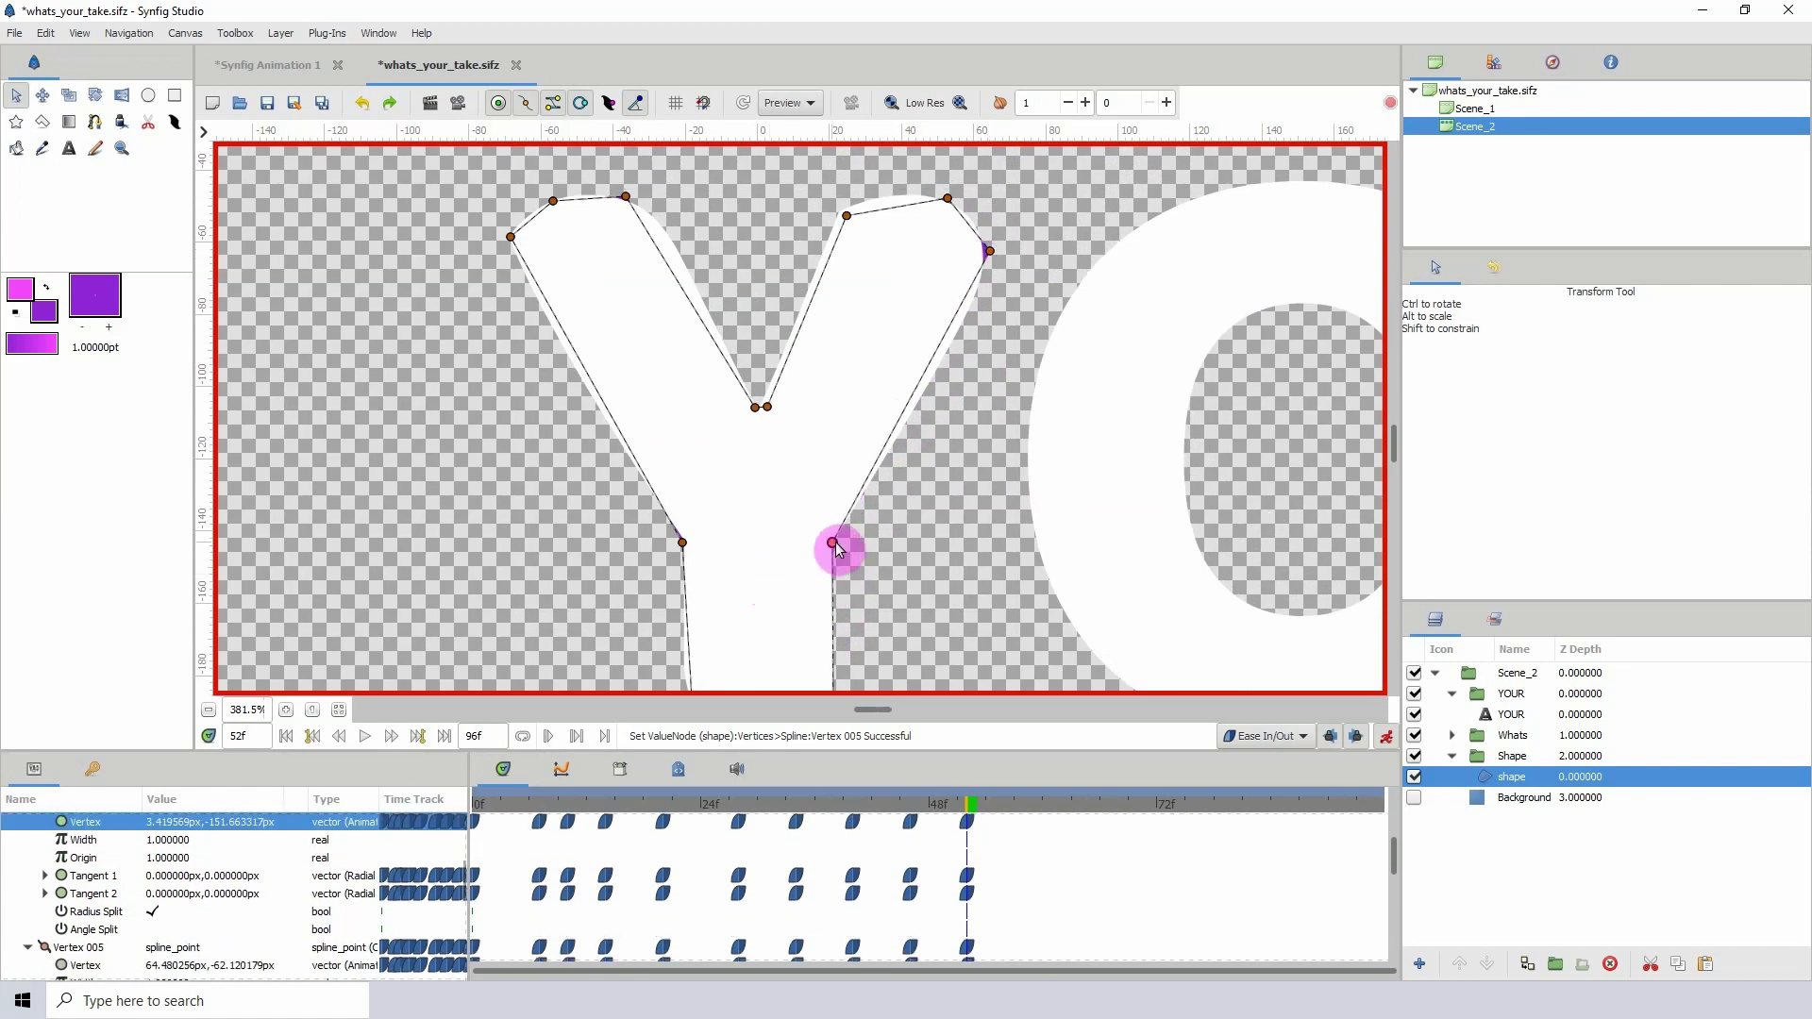
- Fine-tune the two bottom corner vertices of the Y's stem and the vertex at its right joint
drag(711, 589, 716, 429)
drag(698, 534, 693, 538)
drag(839, 560, 836, 545)
click(841, 383)
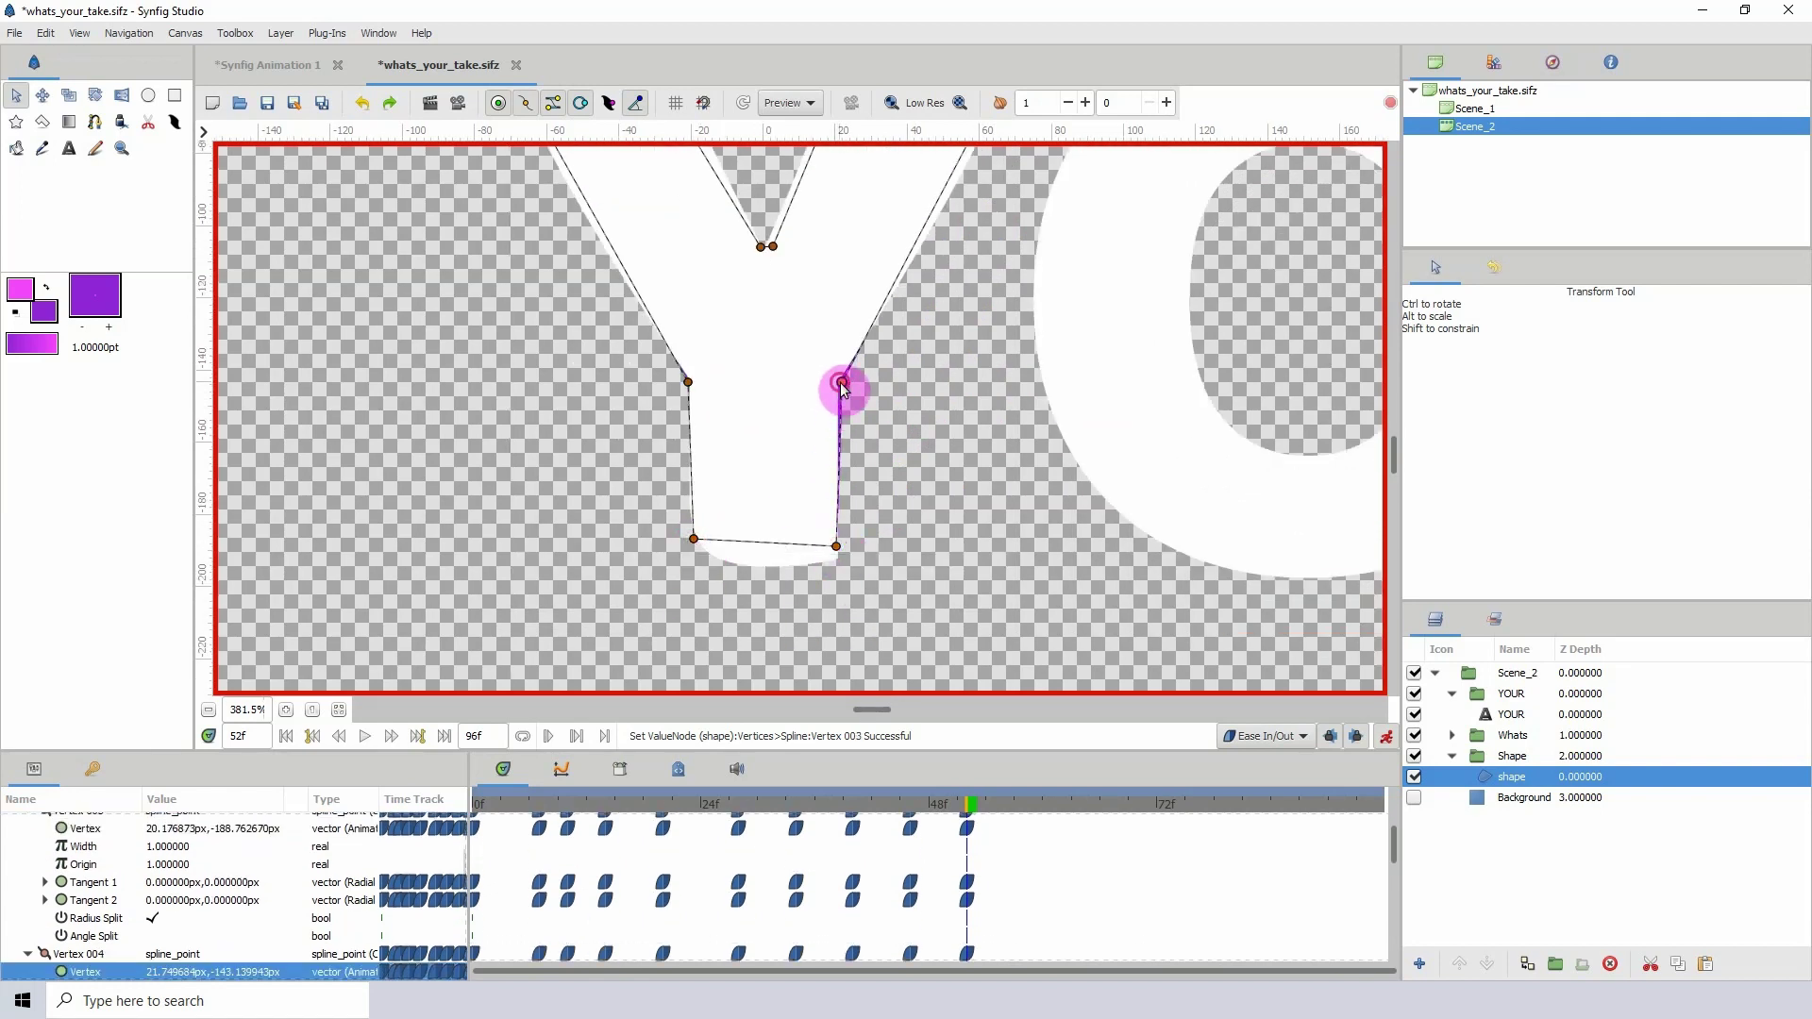
- Fine-tune the vertices at the crotch and along the tops of both arms so the shape fits inside the letter Y
scroll(800, 418, up, 2)
drag(773, 426, 768, 426)
drag(854, 235, 846, 226)
drag(948, 222, 956, 229)
mouse_move(847, 221)
mouse_down()
mouse_move(942, 240)
mouse_move(849, 229)
mouse_up()
mouse_move(632, 217)
mouse_down()
mouse_move(662, 238)
mouse_move(647, 219)
mouse_up()
drag(517, 259, 641, 226)
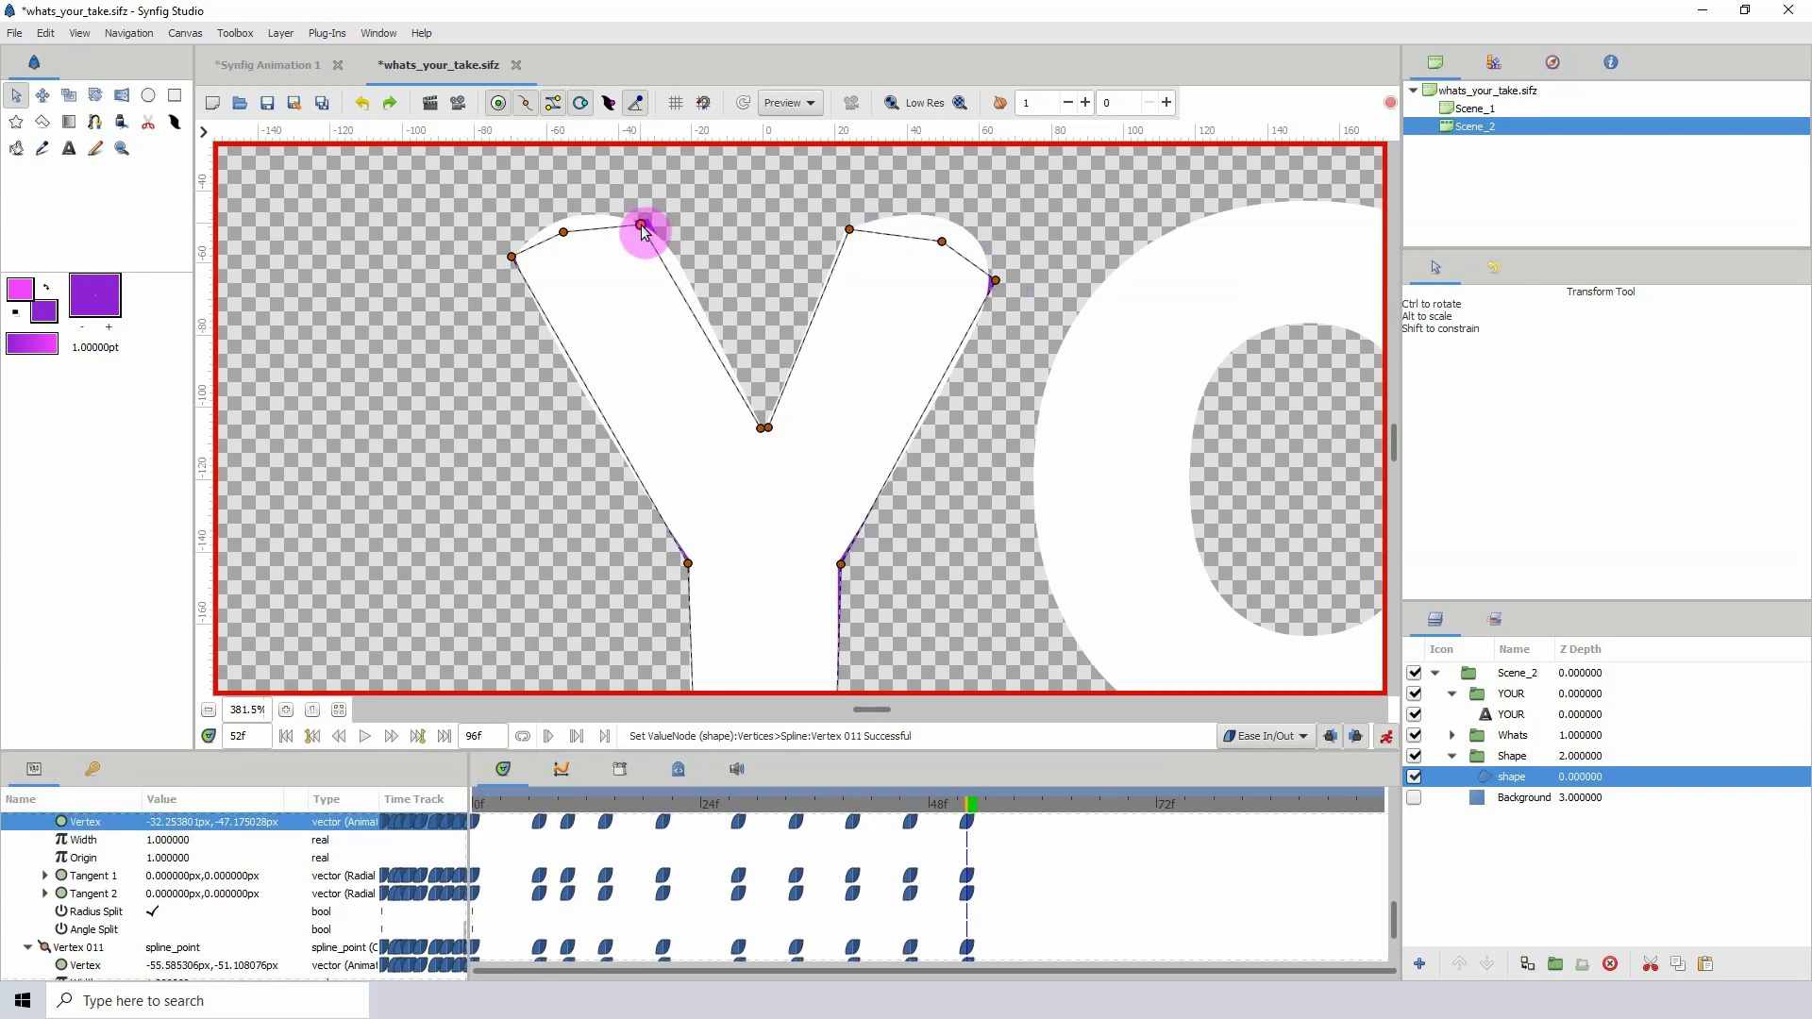
drag(942, 242, 943, 232)
scroll(828, 456, down, 3)
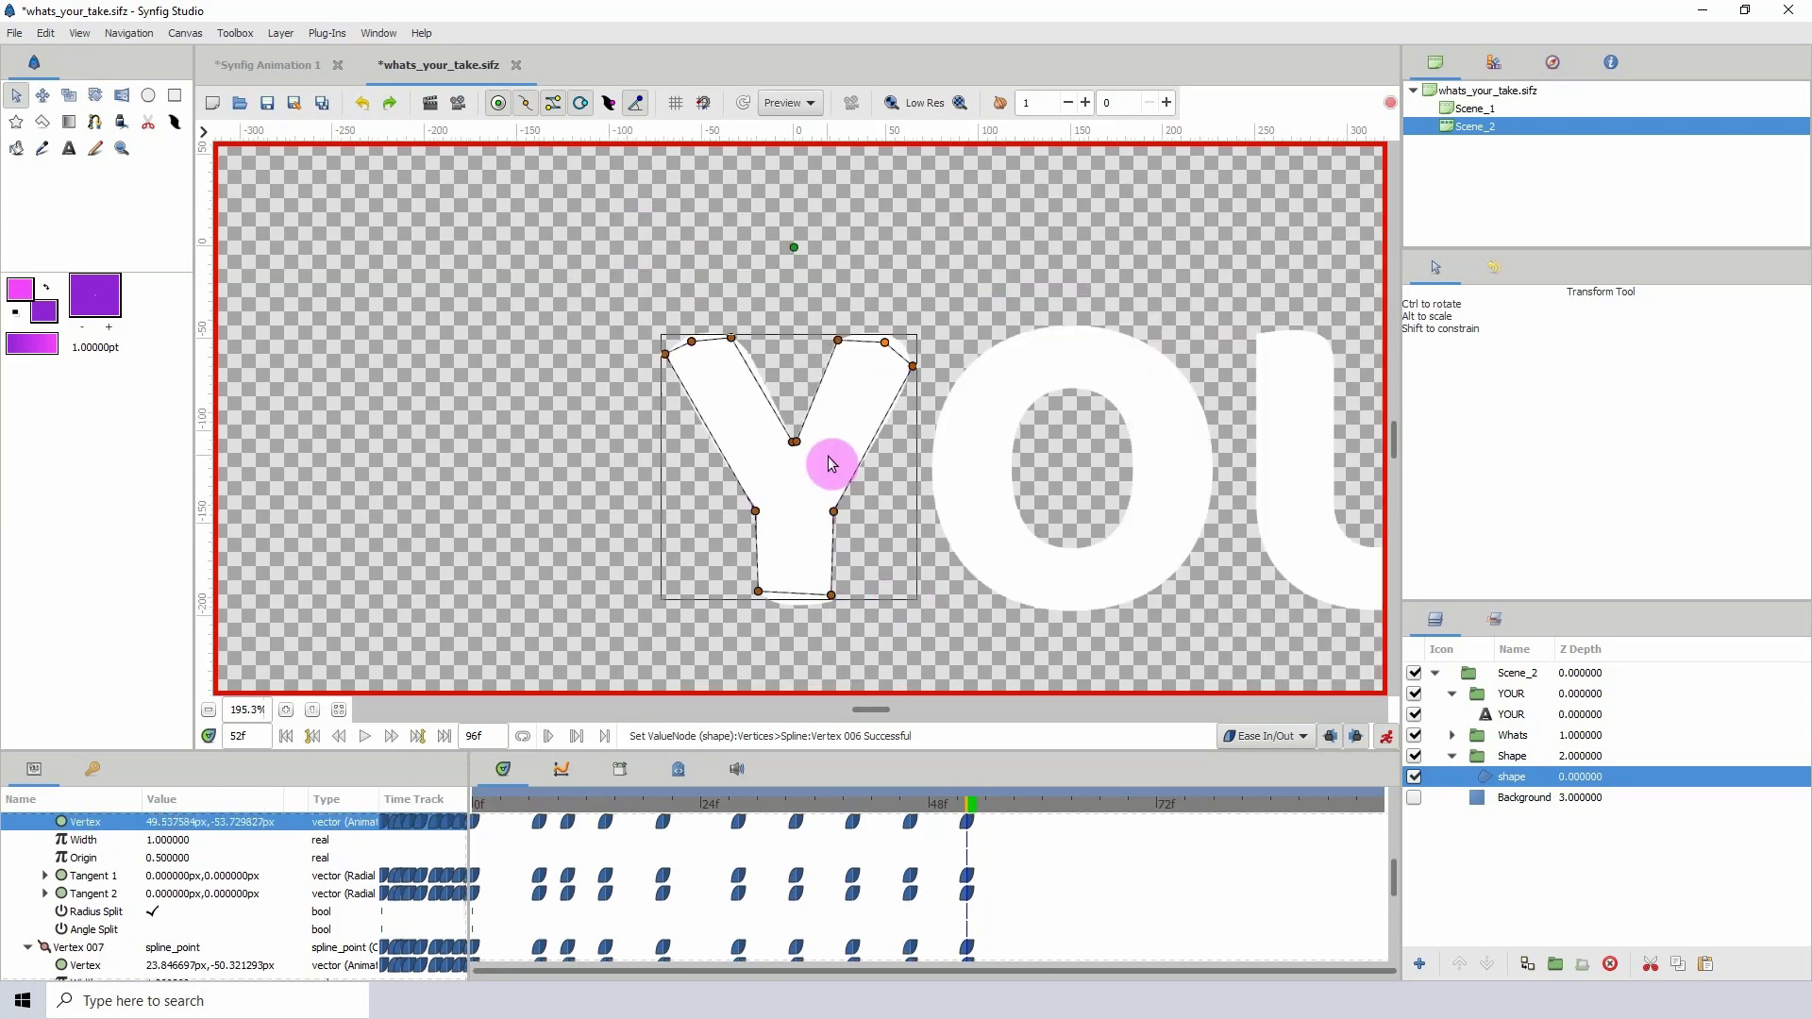
- Hide the YOUR text group and go to frame 49, between the V and Y poses
scroll(795, 535, down, 1)
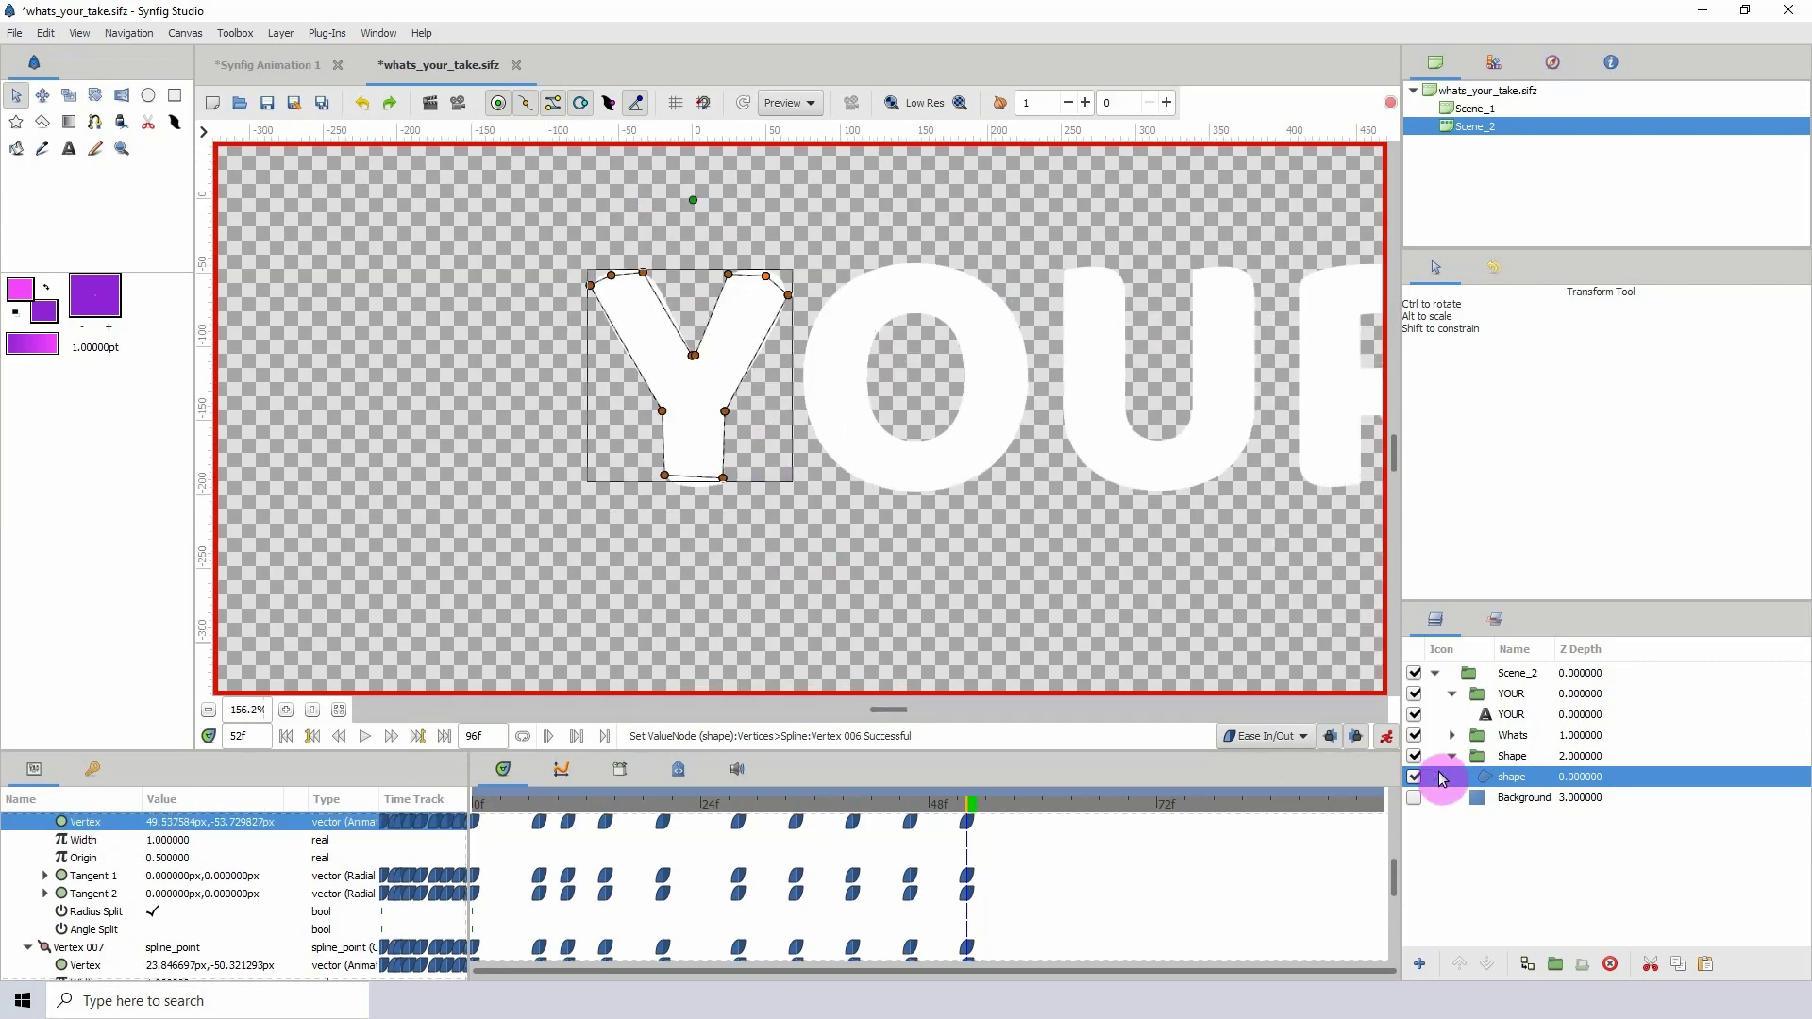
click(1413, 694)
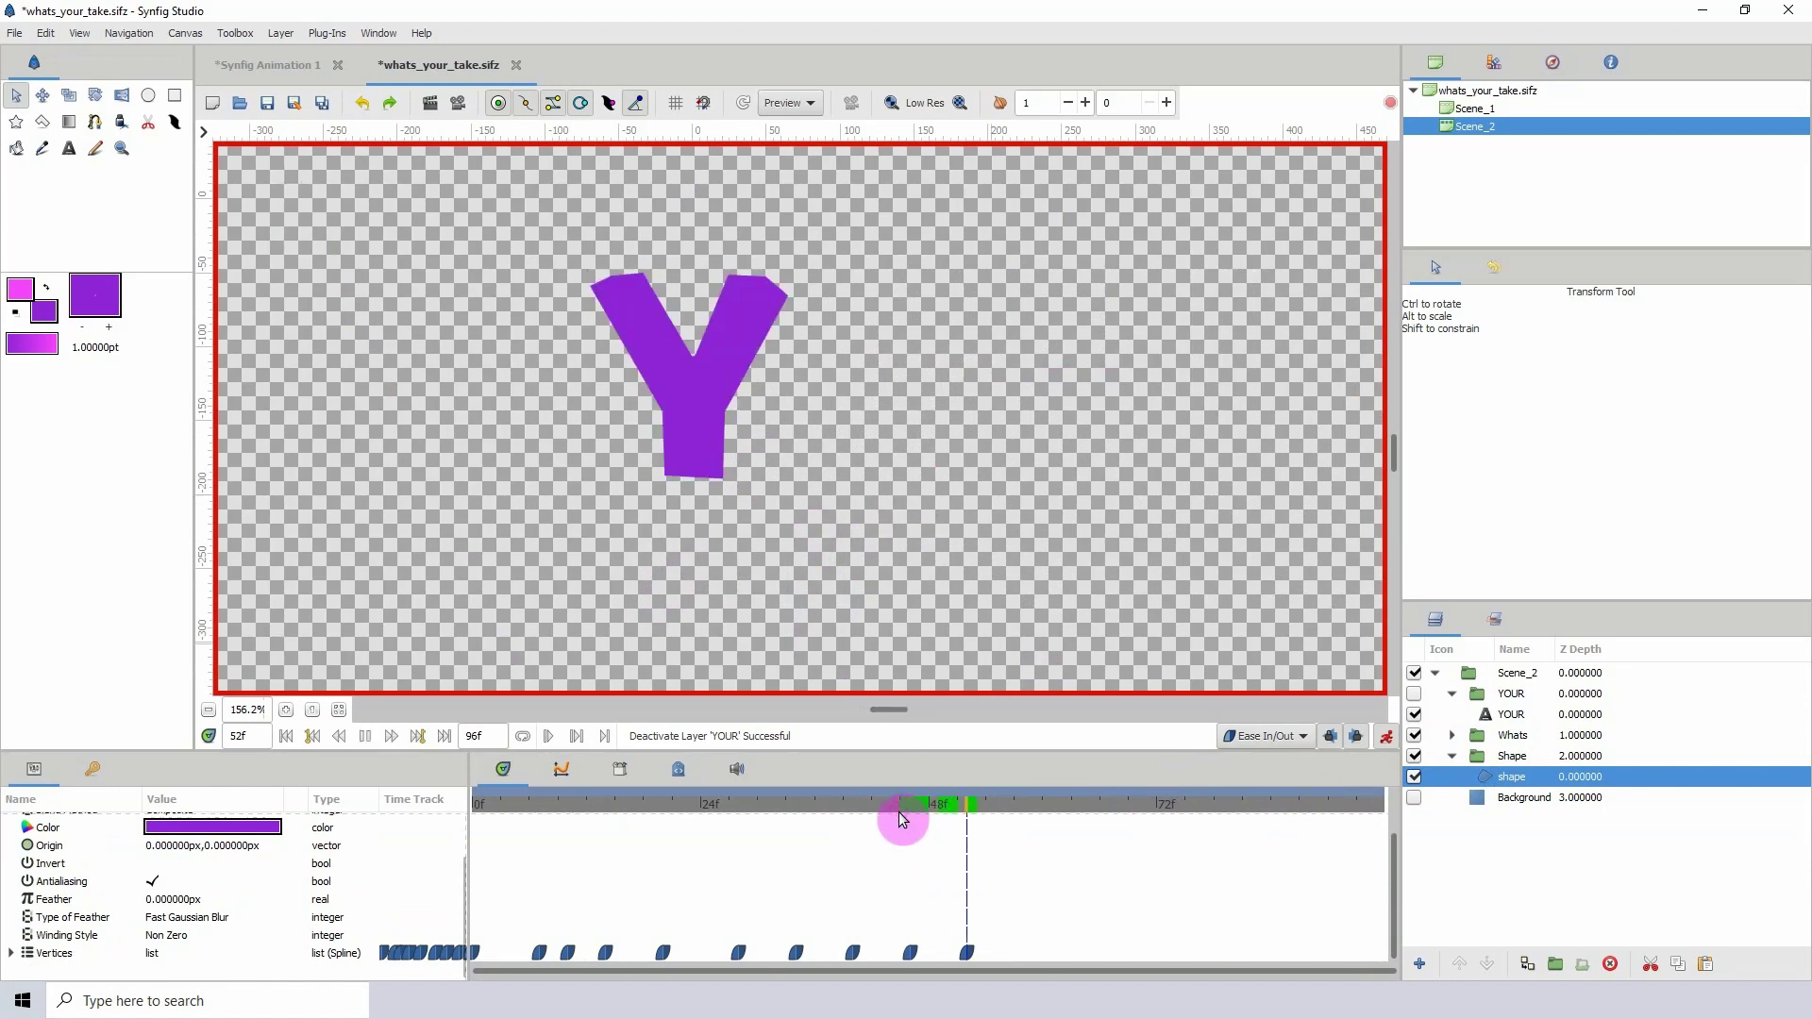
click(931, 805)
mouse_move(930, 813)
mouse_down()
mouse_move(959, 813)
mouse_move(913, 816)
mouse_move(967, 807)
mouse_move(939, 814)
mouse_up()
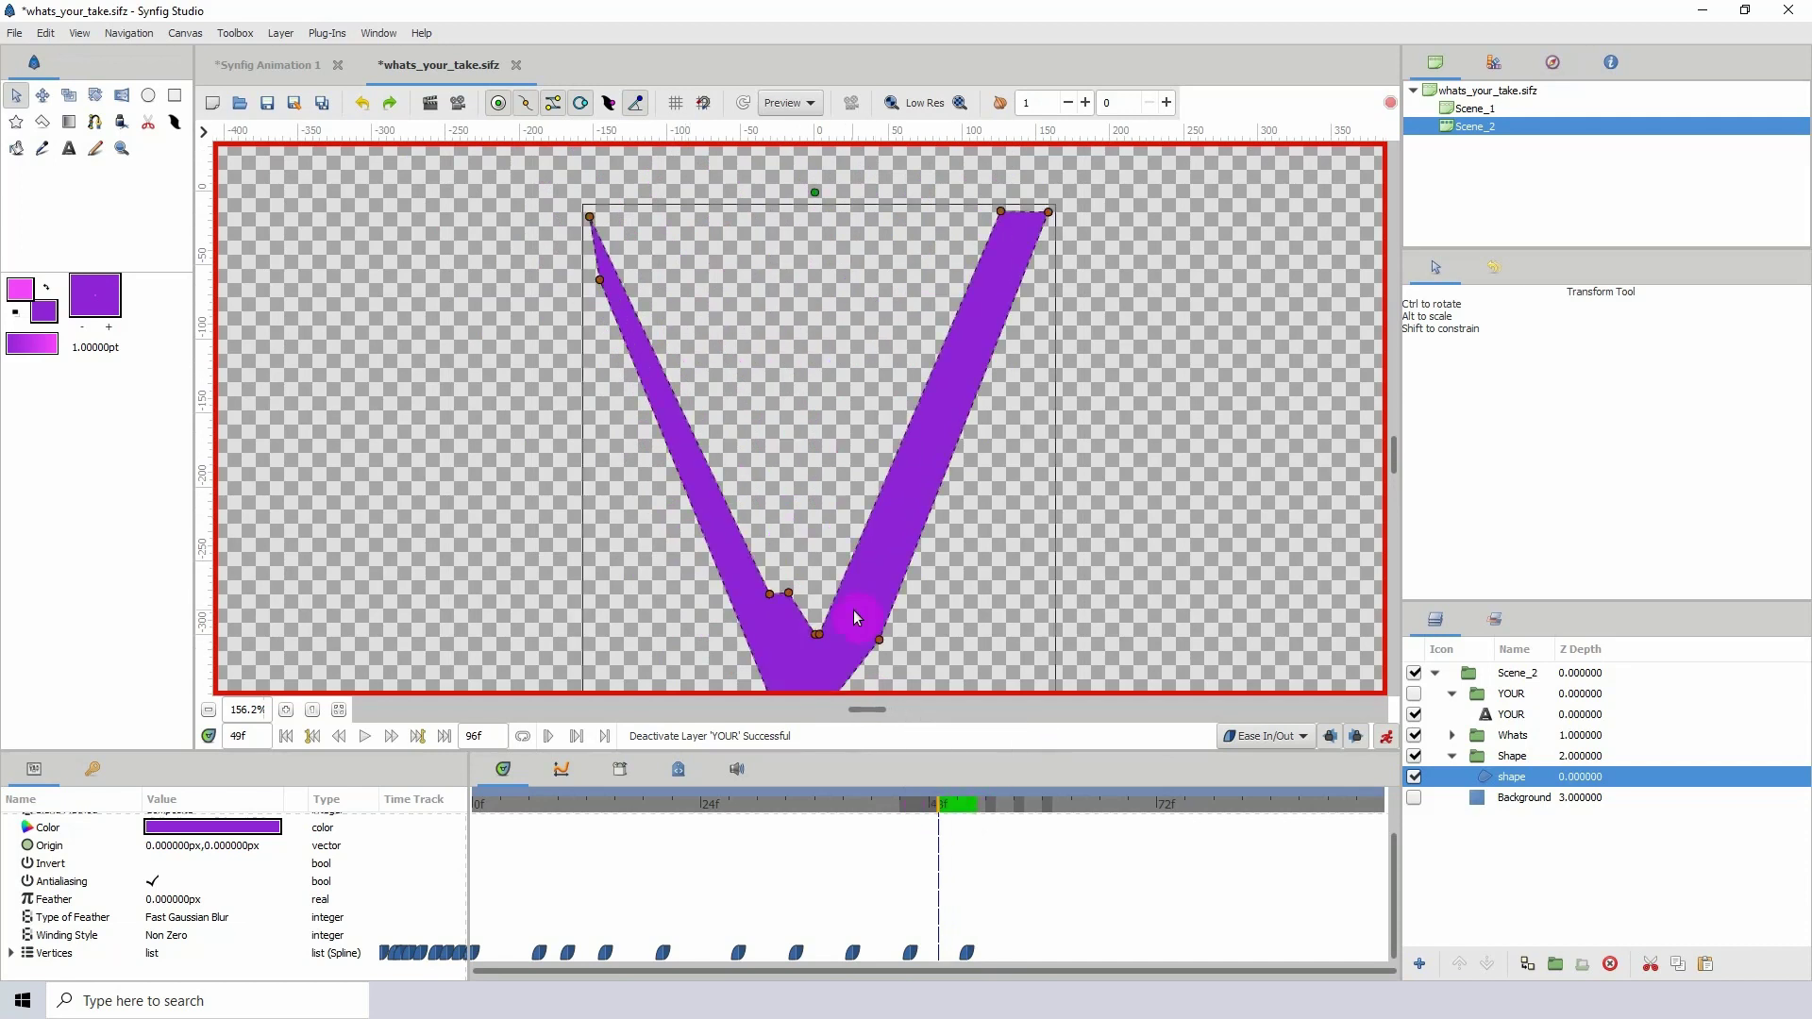
- At frame 49, widen the top of the V's left arm, lower the right arm's top vertices and pull its outer lower vertex outward
scroll(853, 609, down, 1)
drag(594, 164, 663, 225)
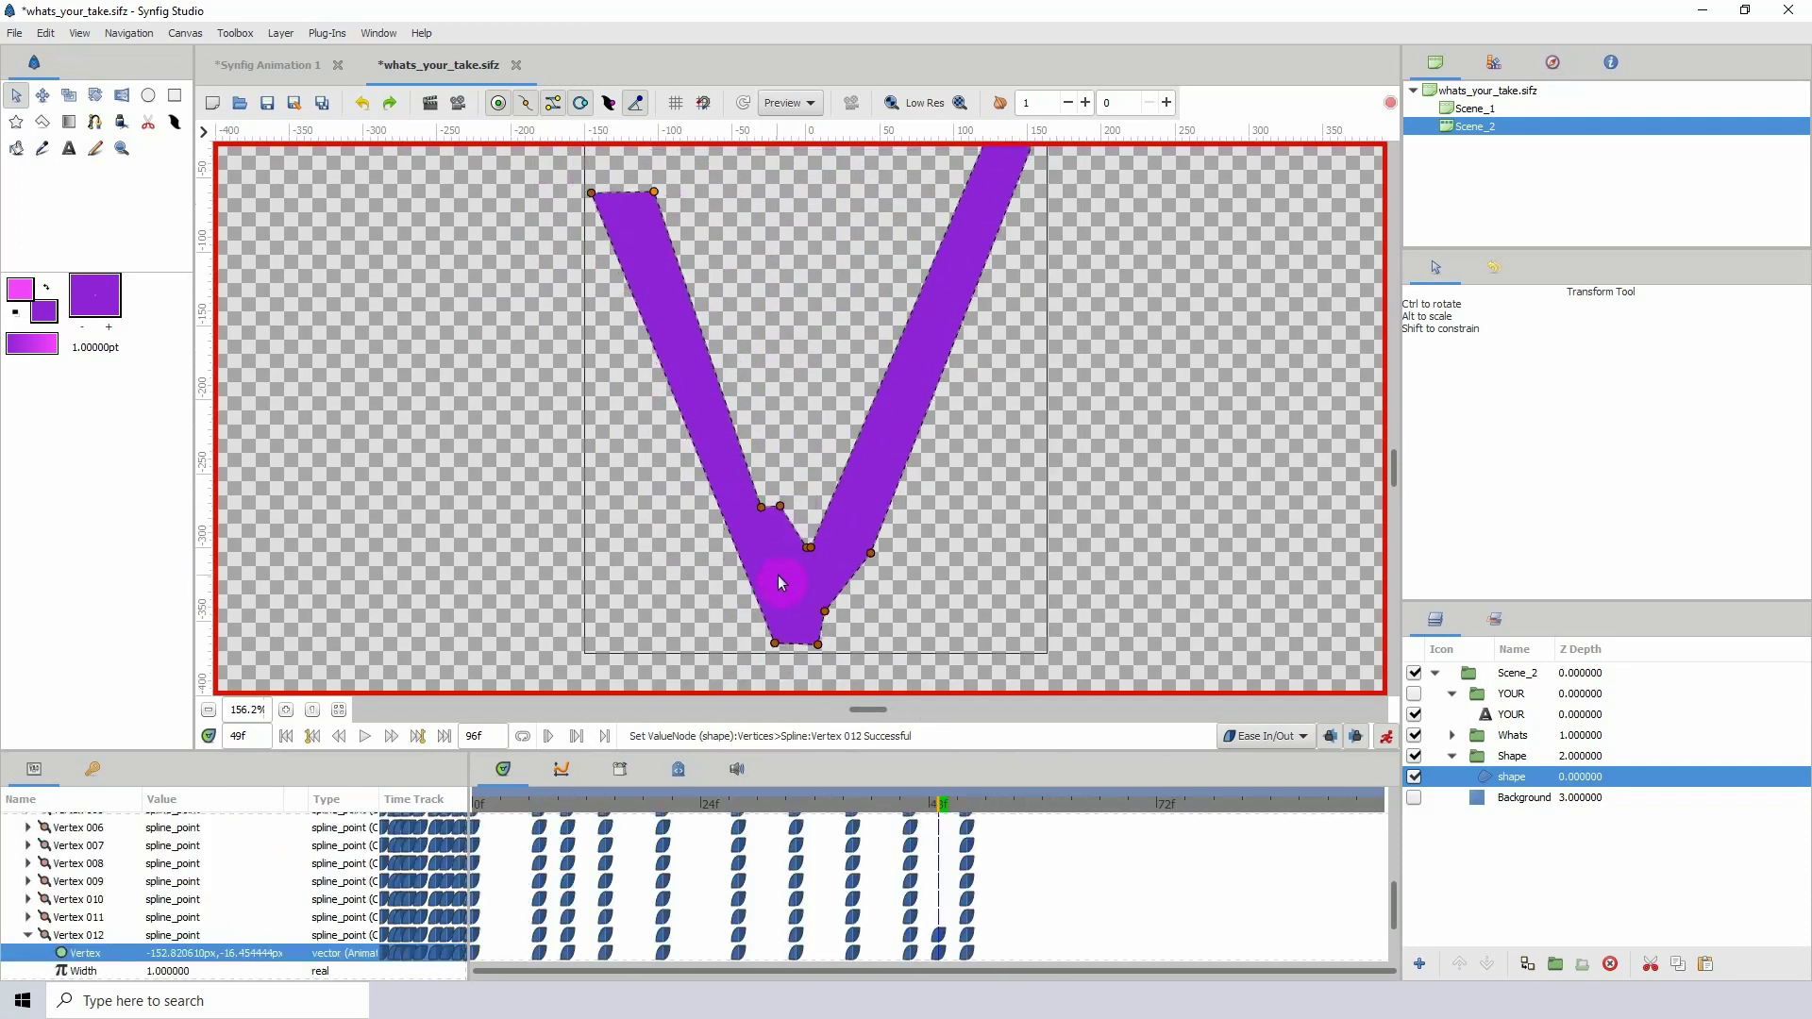
scroll(793, 543, down, 1)
scroll(854, 378, down, 1)
scroll(887, 339, up, 2)
drag(961, 200, 919, 245)
drag(999, 205, 965, 248)
drag(863, 545, 920, 510)
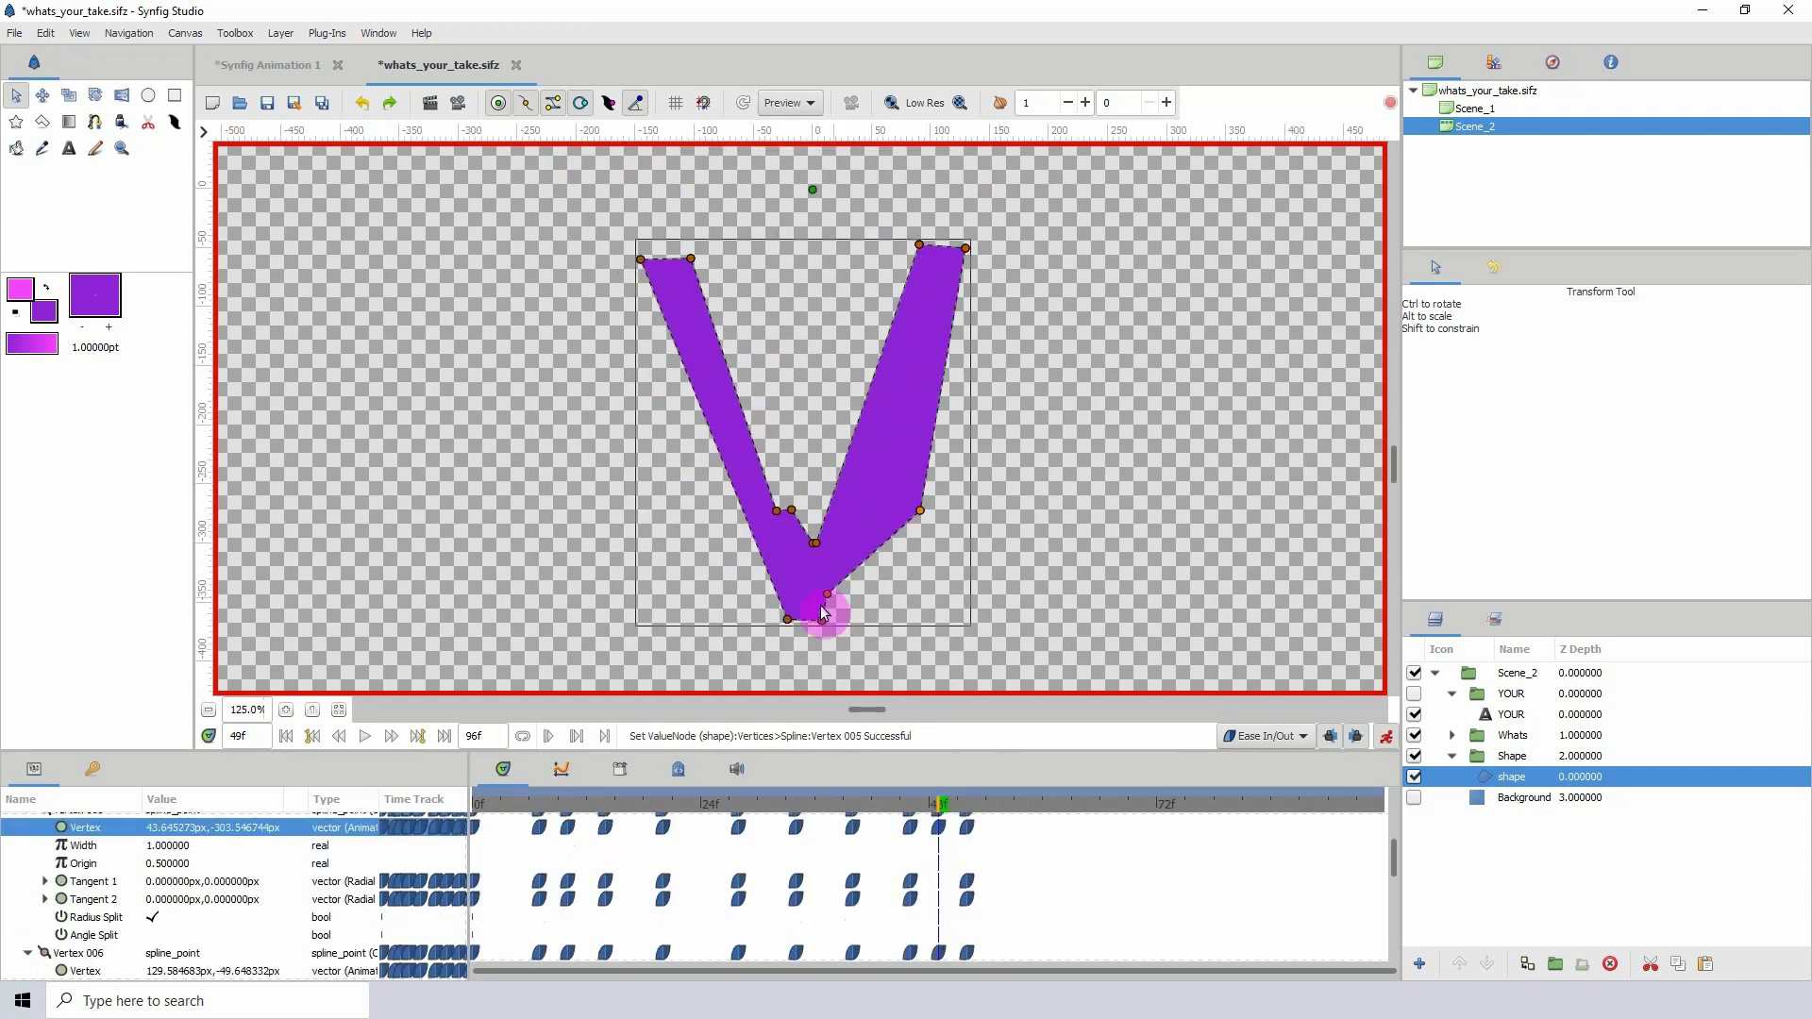
- Spread the V's inner notch vertices into a wider, flatter crotch and adjust the top vertices of the left arm
drag(822, 613, 761, 440)
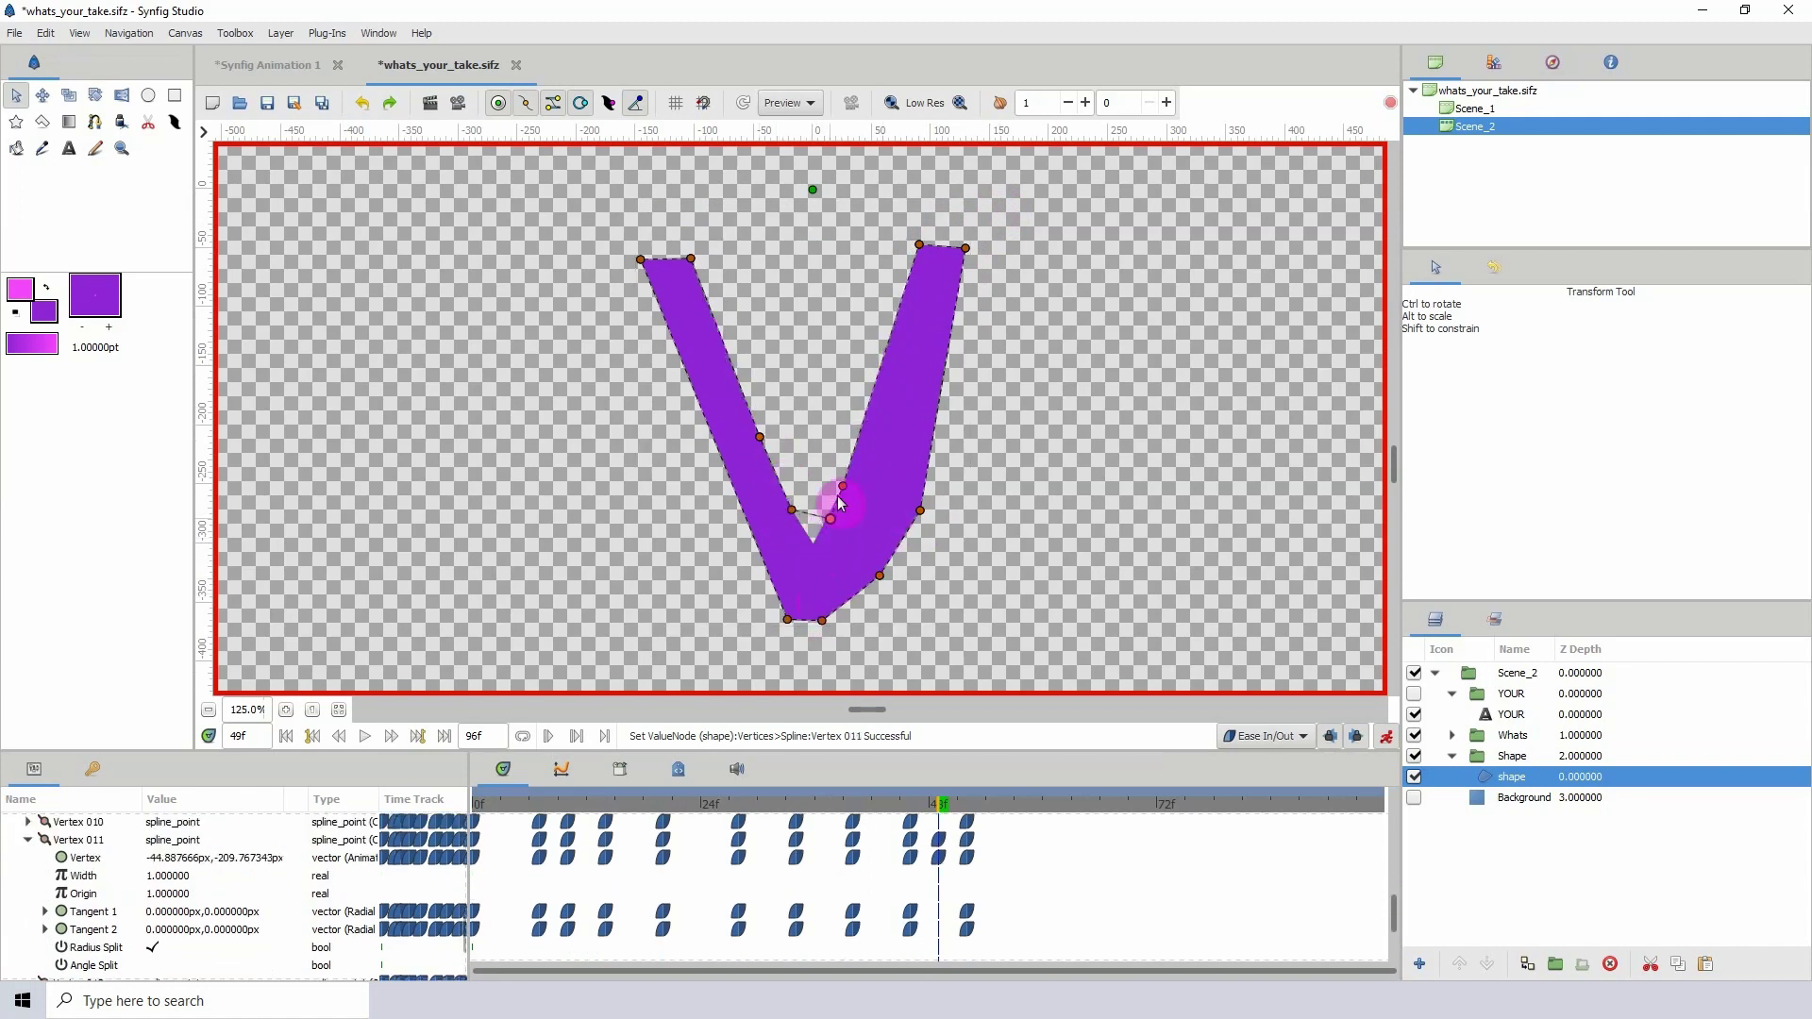
drag(842, 490, 863, 466)
drag(814, 547, 782, 491)
mouse_move(938, 807)
mouse_down()
mouse_move(921, 803)
mouse_move(937, 799)
mouse_up()
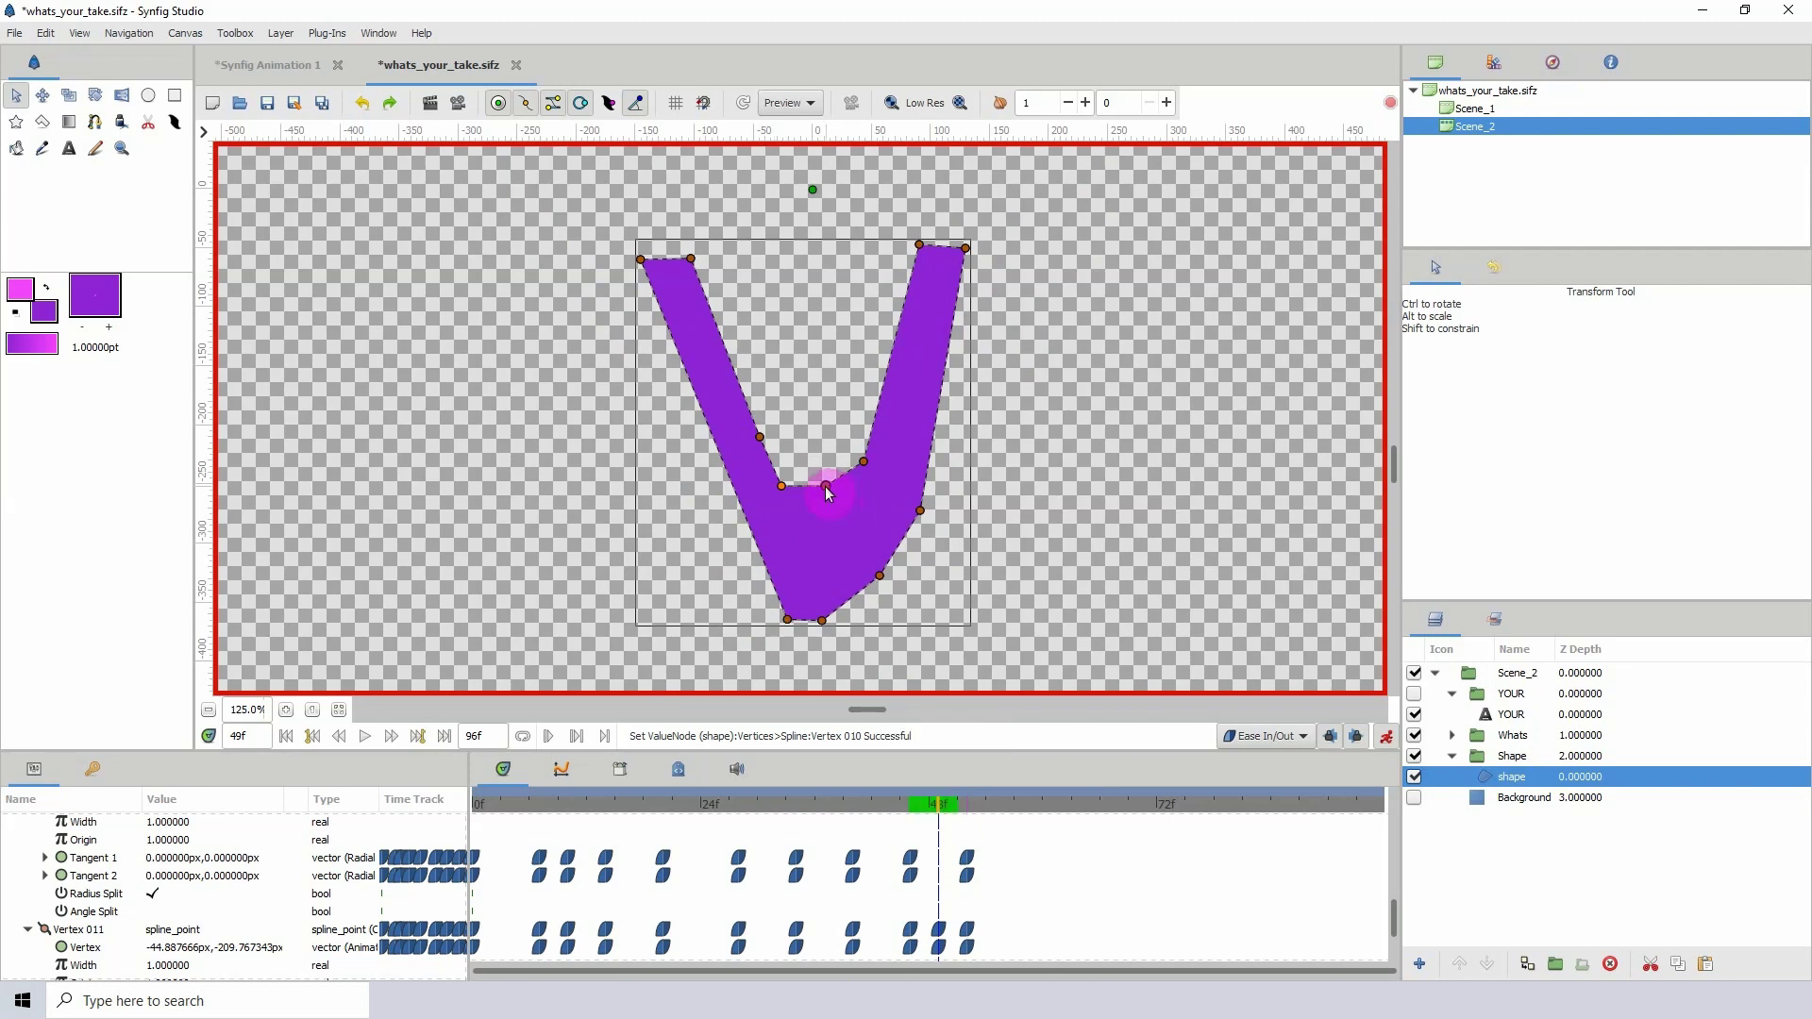
drag(690, 259, 630, 272)
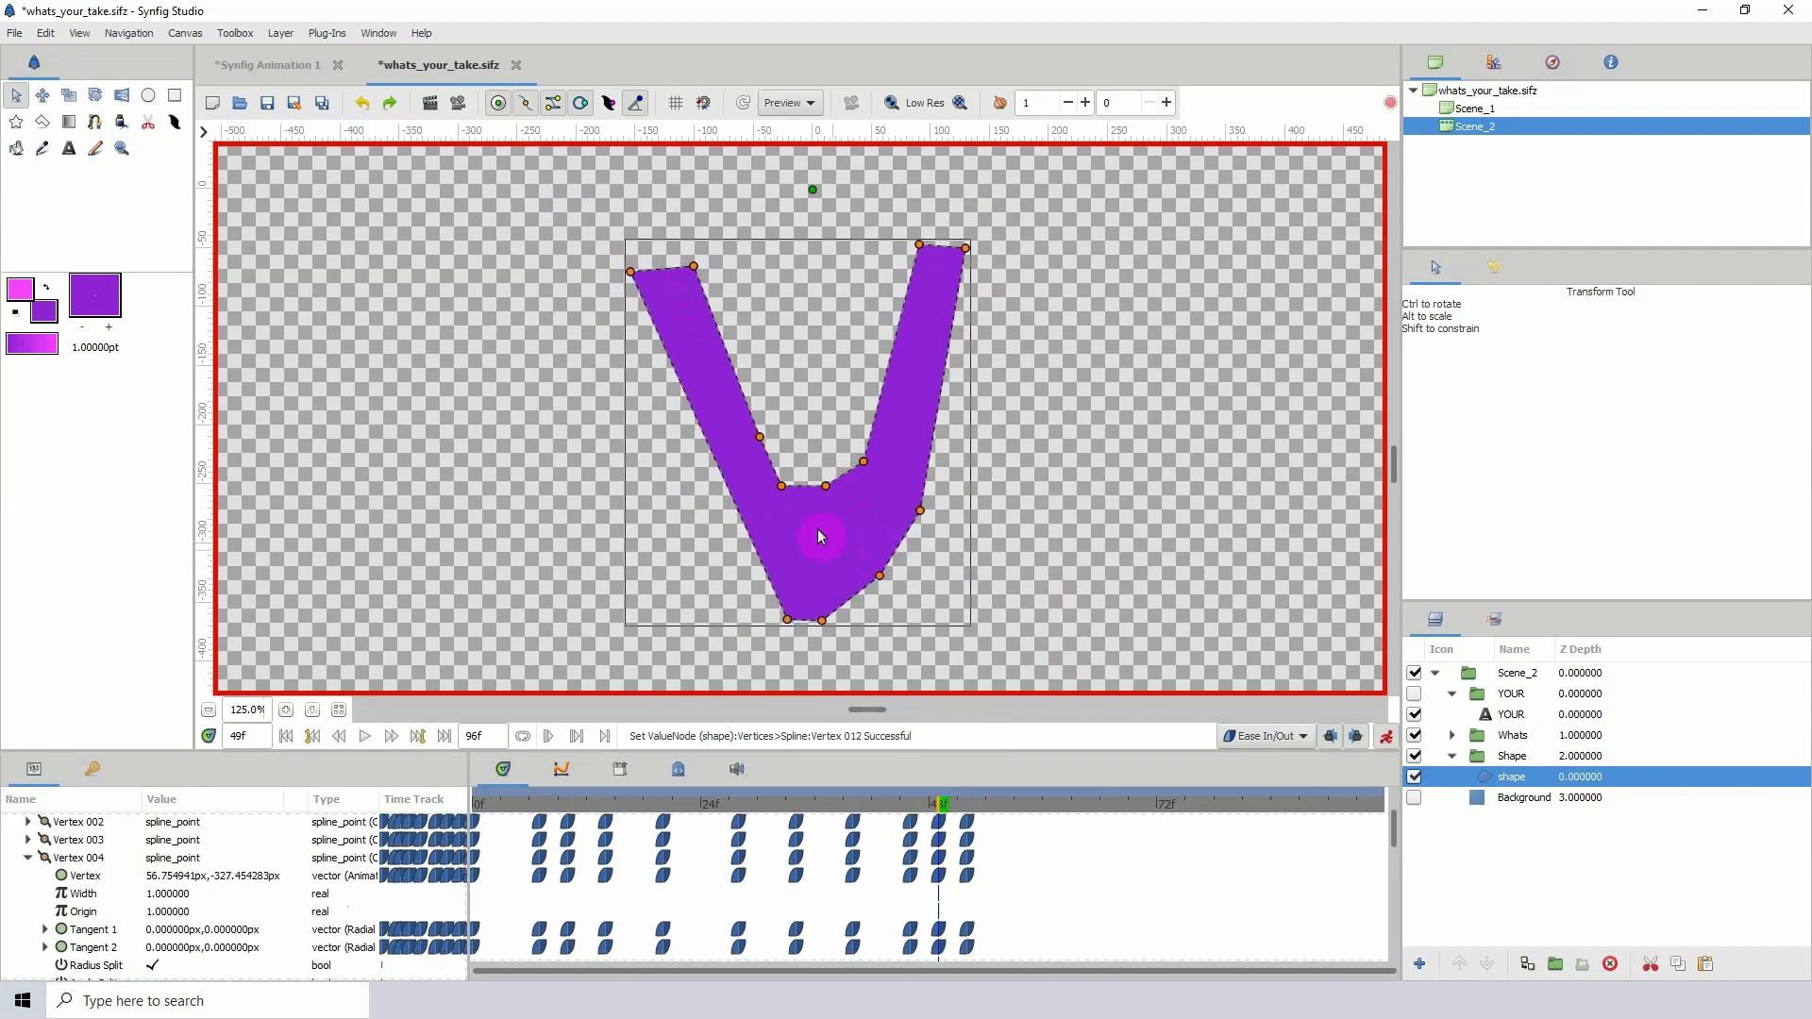
- Collapse the shape's Vertices list and shift its frame 49 waypoint to about frame 51, just before the Y pose
mouse_move(943, 807)
mouse_down()
mouse_move(966, 802)
mouse_move(947, 811)
mouse_up()
scroll(38, 879, up, 7)
click(11, 880)
drag(938, 953, 958, 952)
drag(943, 810, 1015, 807)
scroll(889, 502, down, 2)
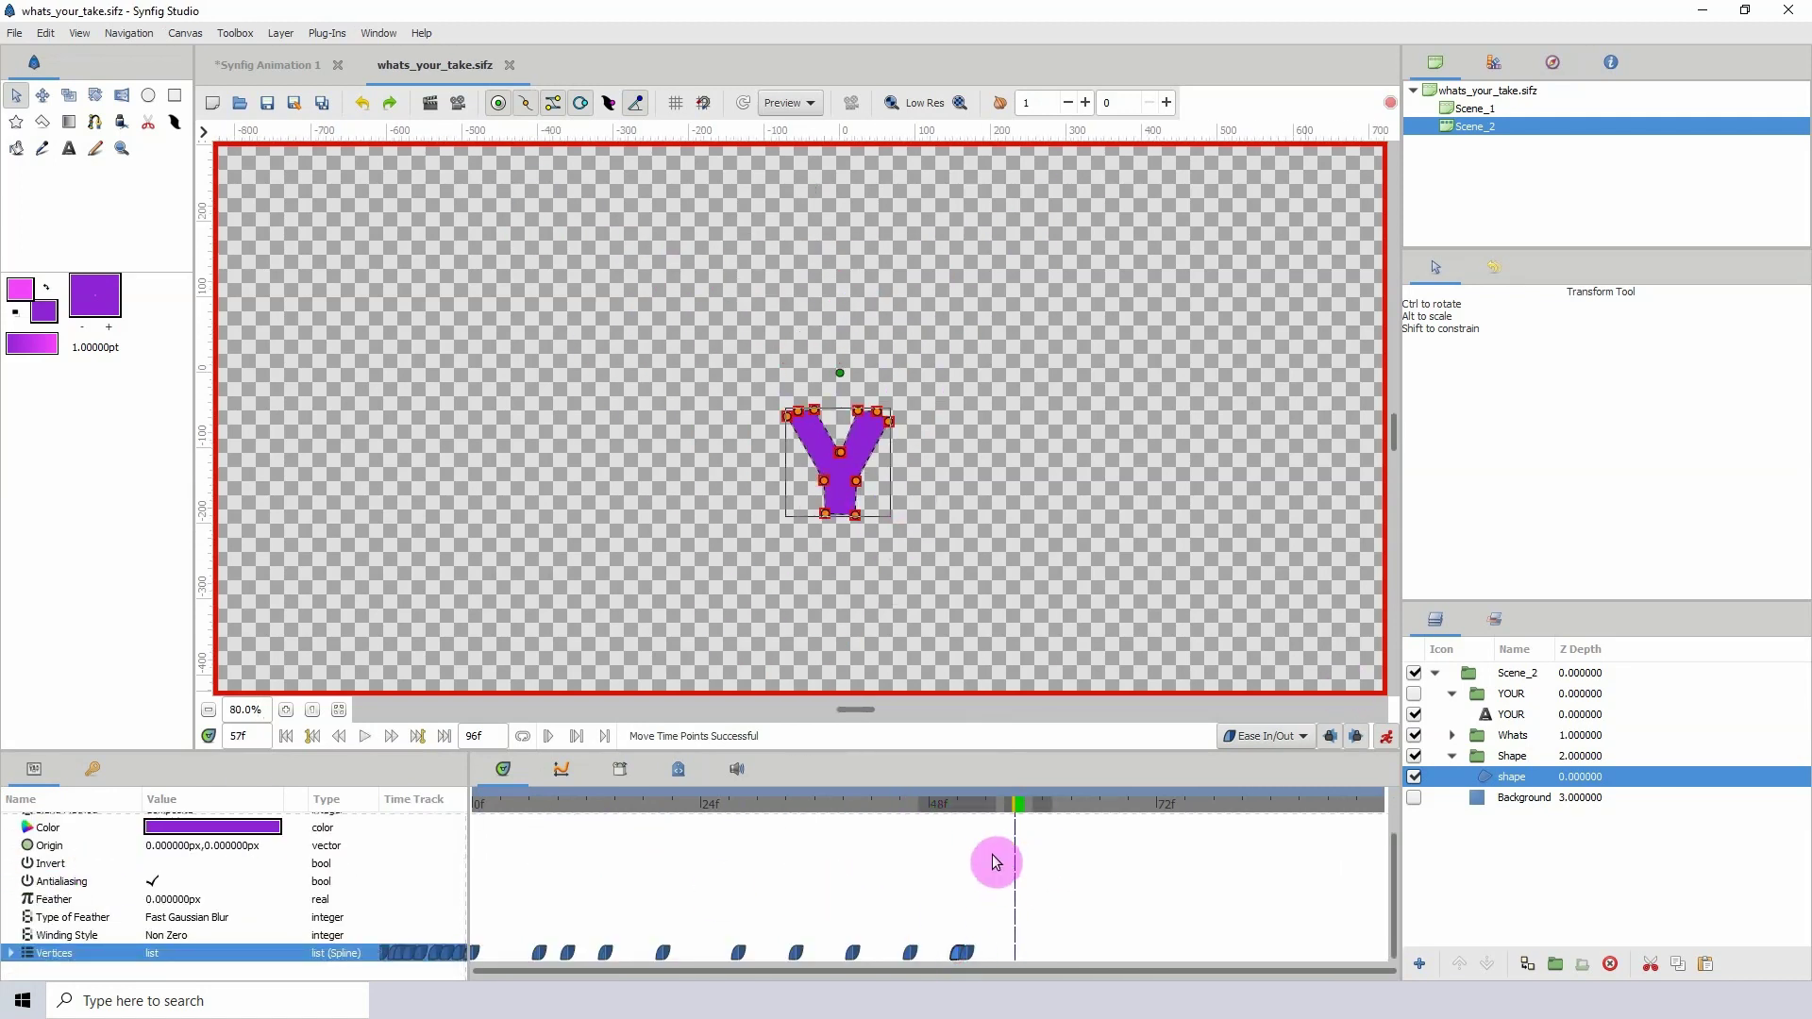
- Show the Background layer and scrub through the timeline to preview the V-to-Y morph against it
click(1414, 797)
click(1526, 776)
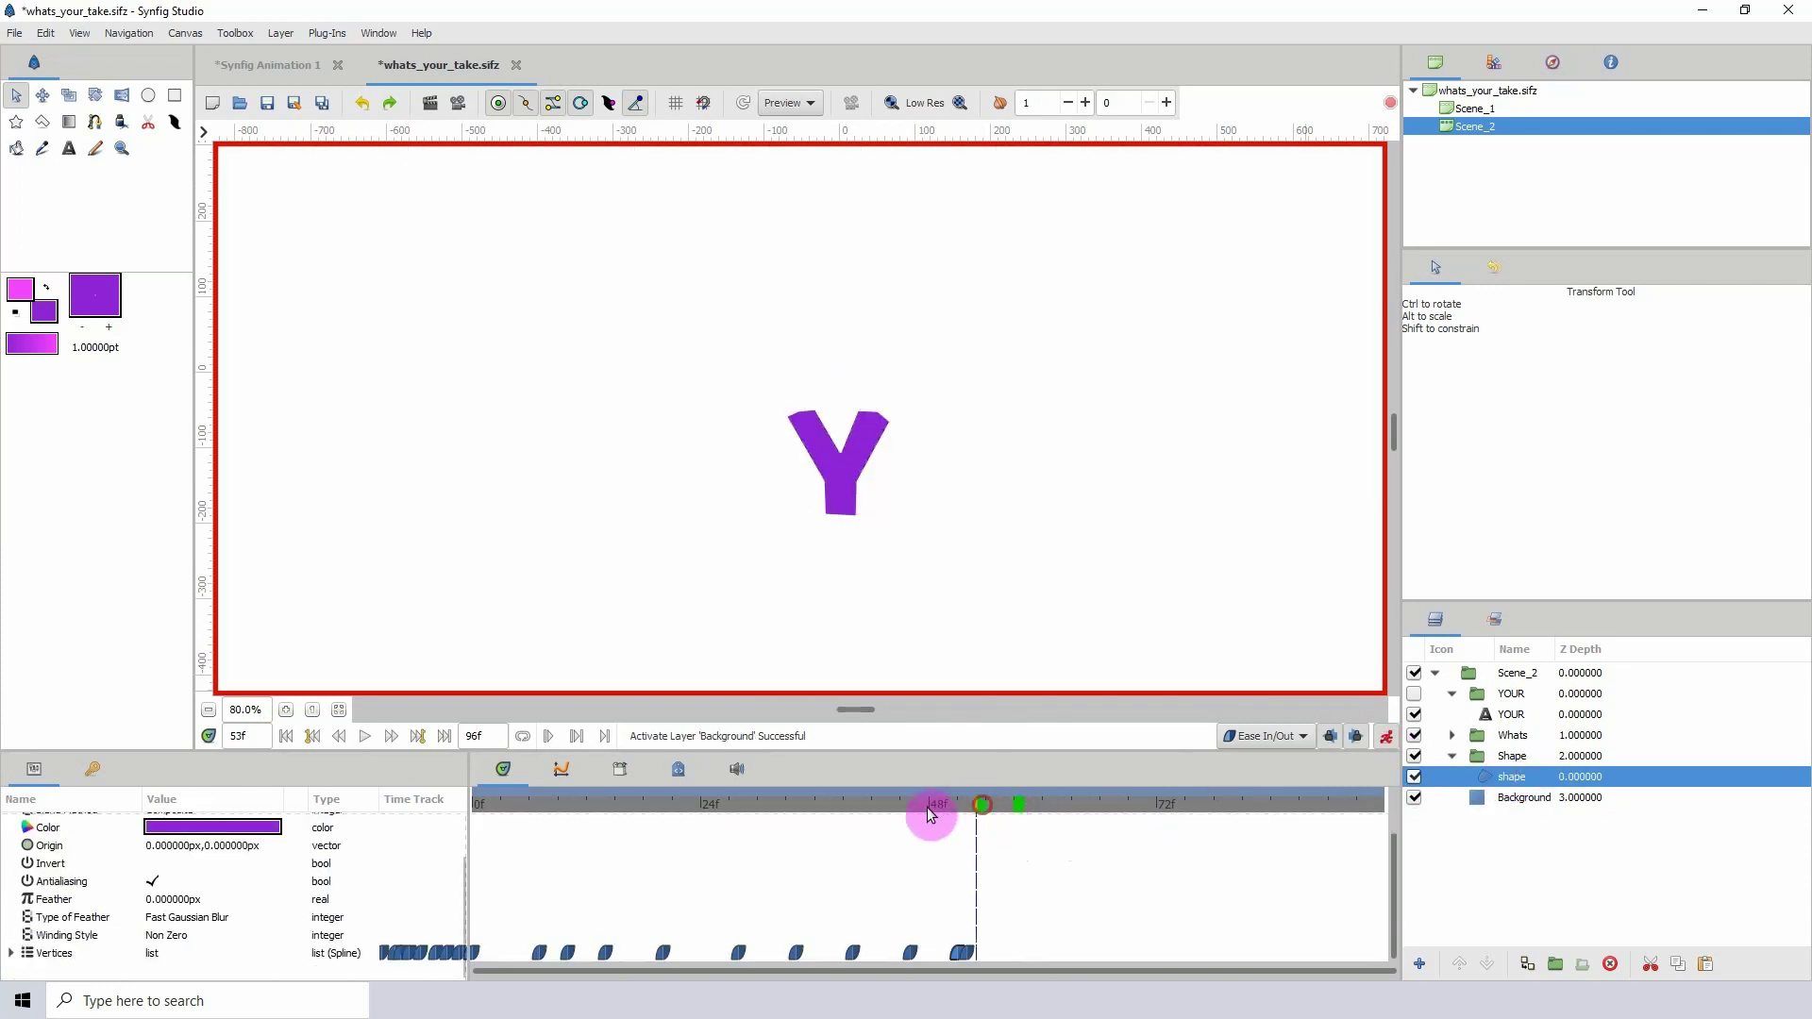
click(931, 817)
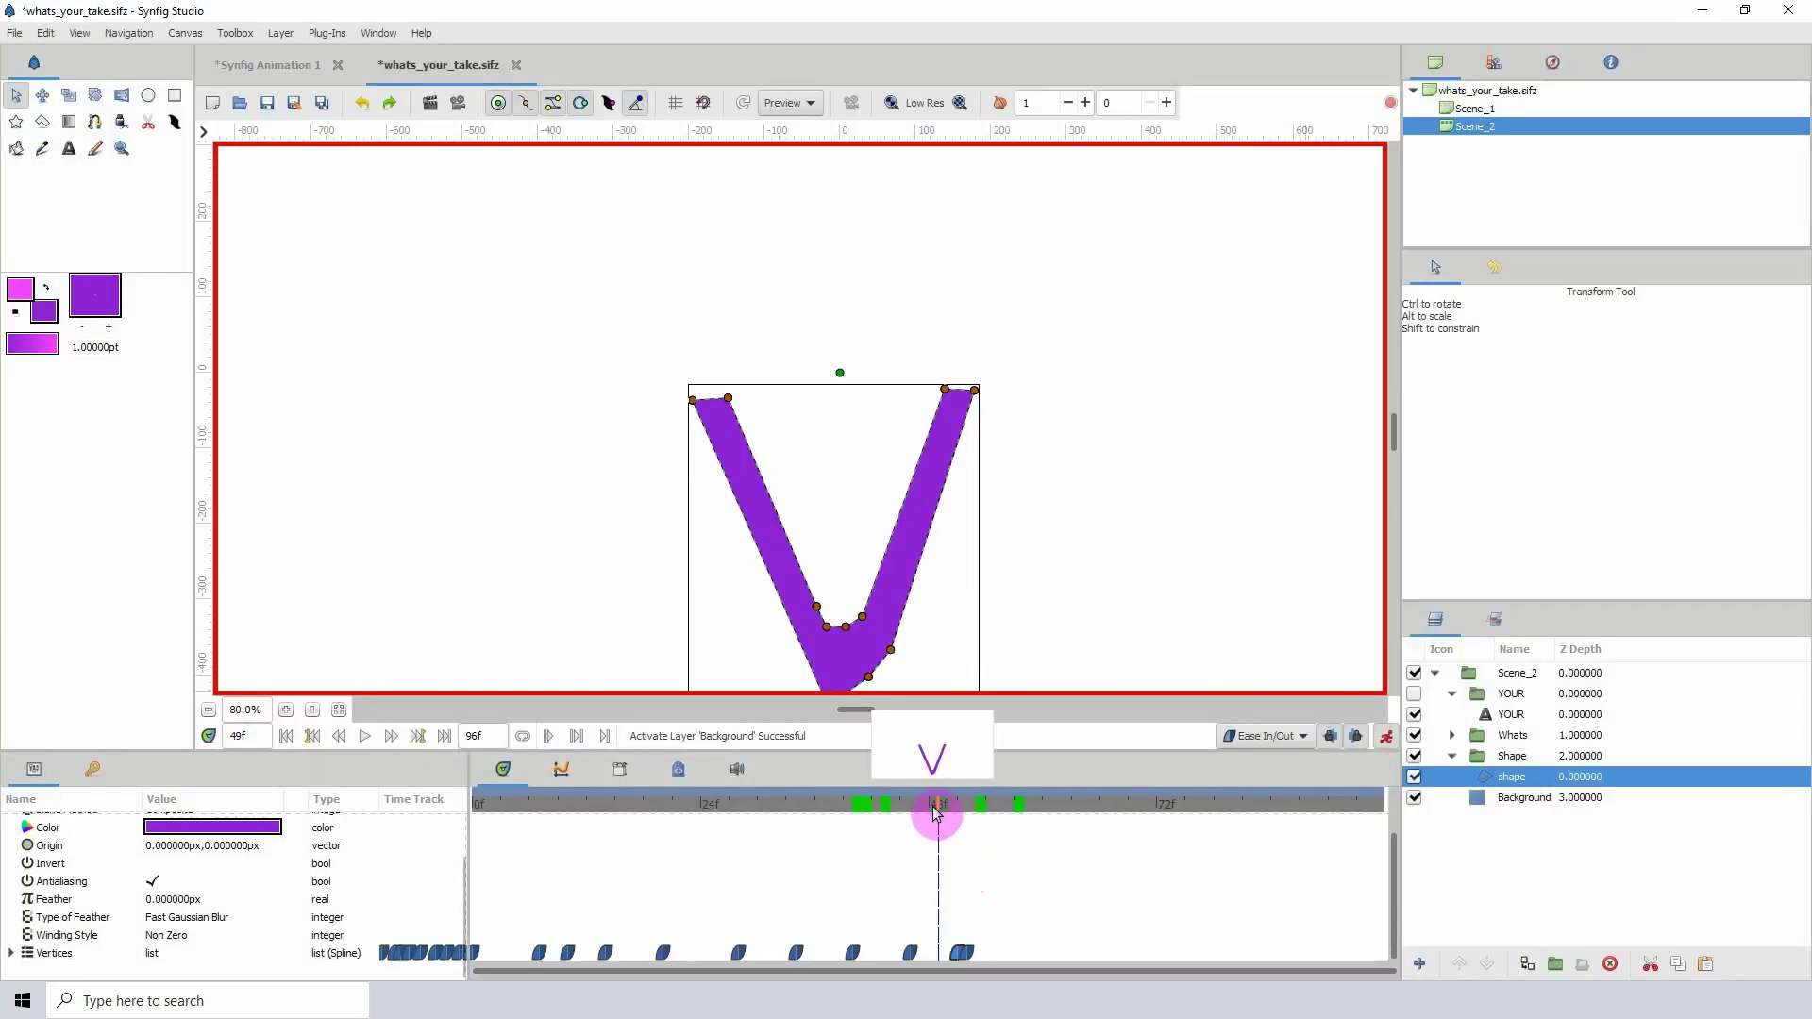
drag(938, 808, 982, 817)
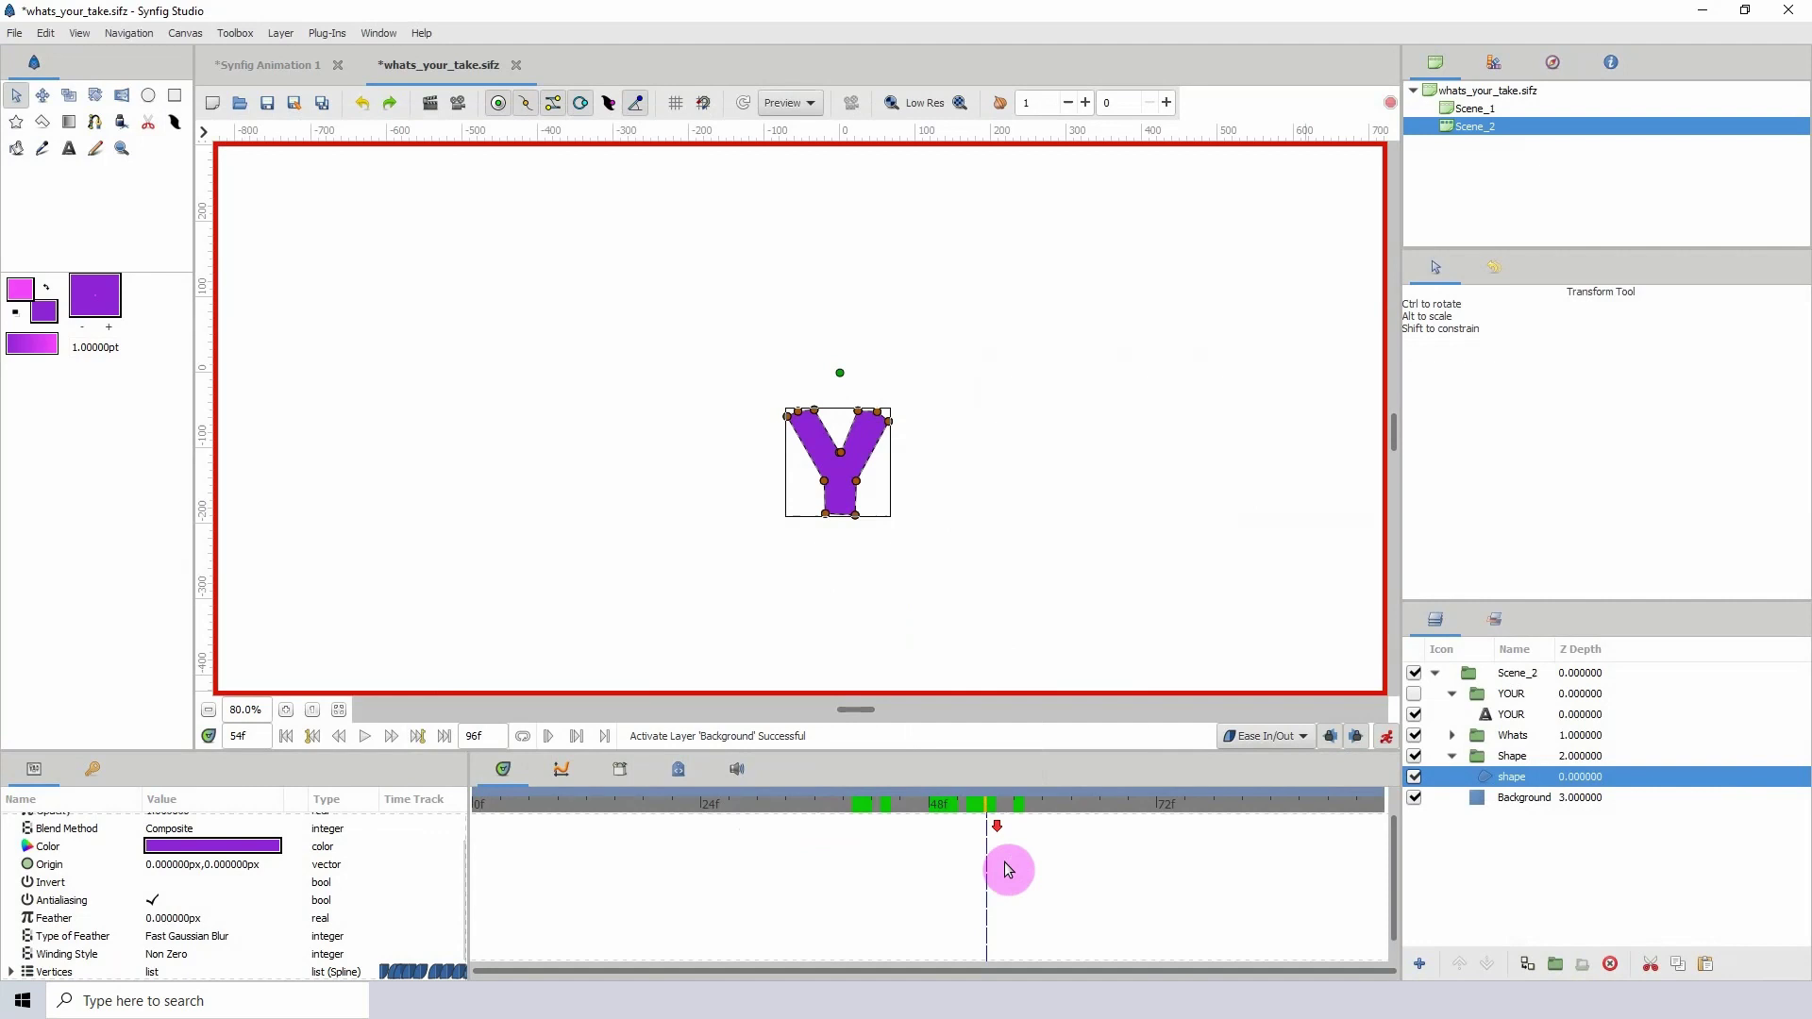
scroll(1004, 862, down, 1)
drag(984, 817, 777, 817)
scroll(939, 472, down, 2)
drag(941, 804, 1081, 813)
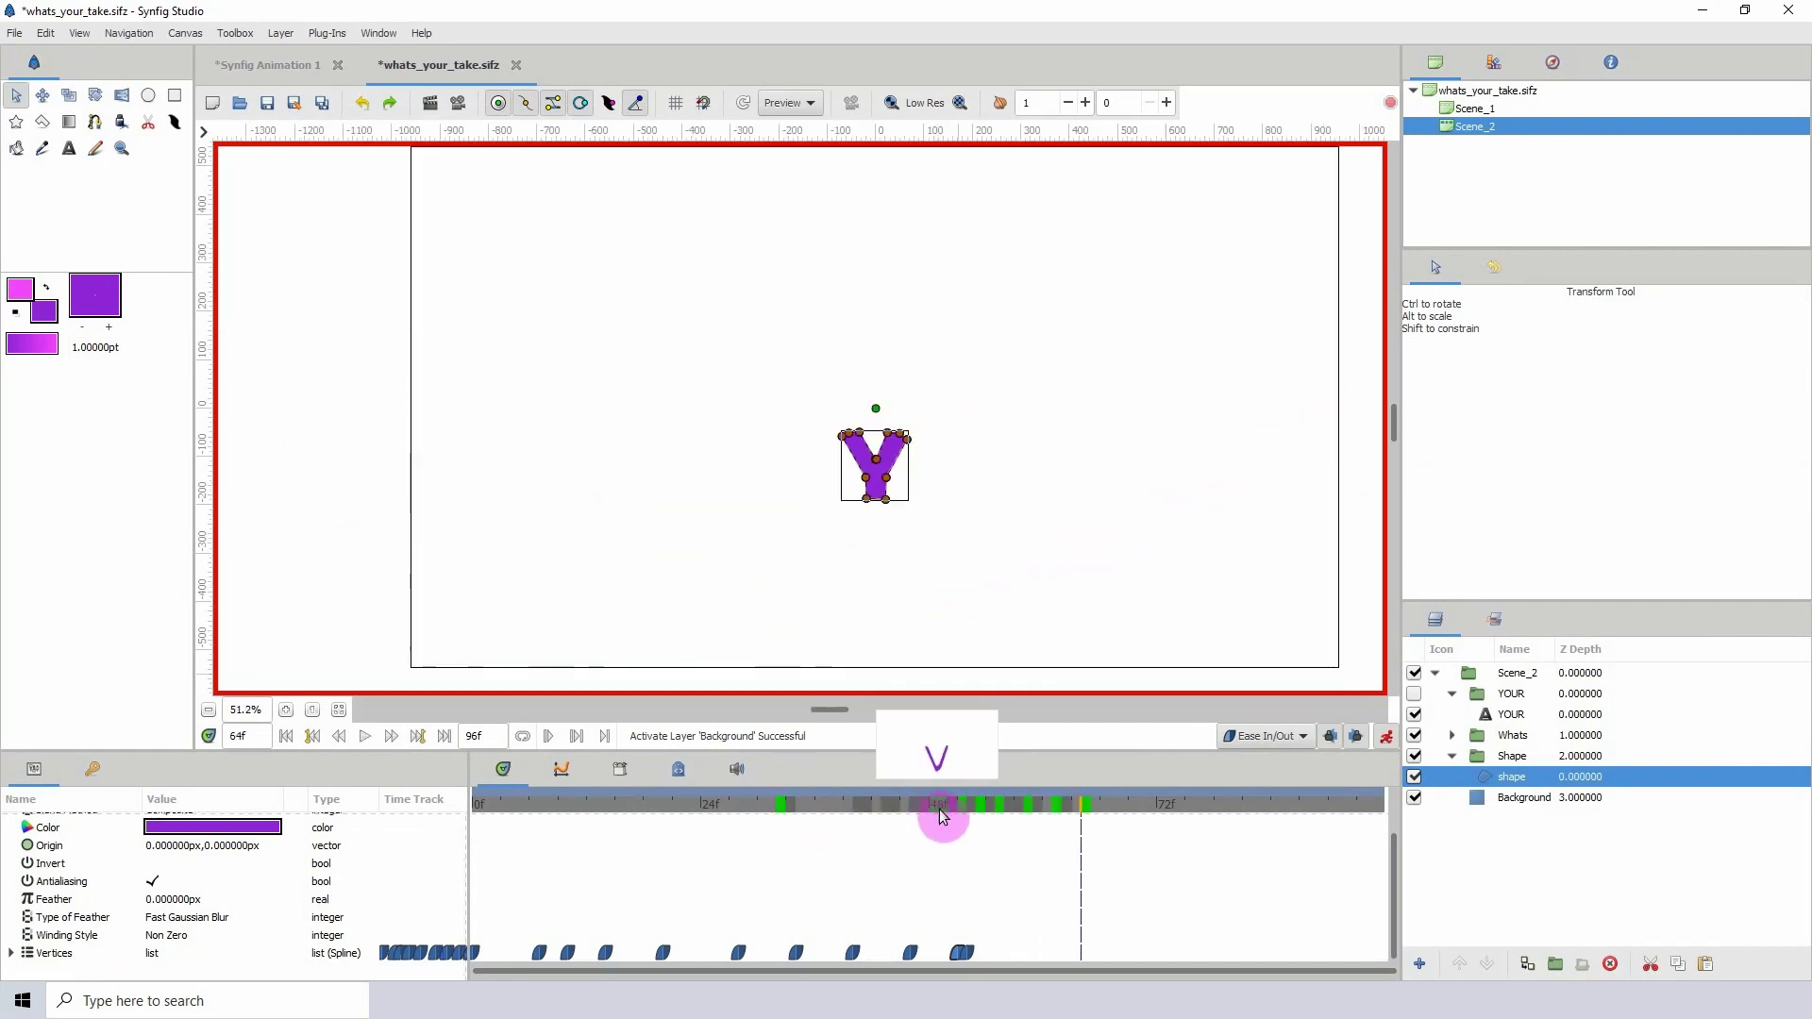
- Duplicate the shape's final Y waypoint, place the copy at frame 58, and select the Shape group
scroll(970, 574, up, 1)
drag(969, 810, 973, 811)
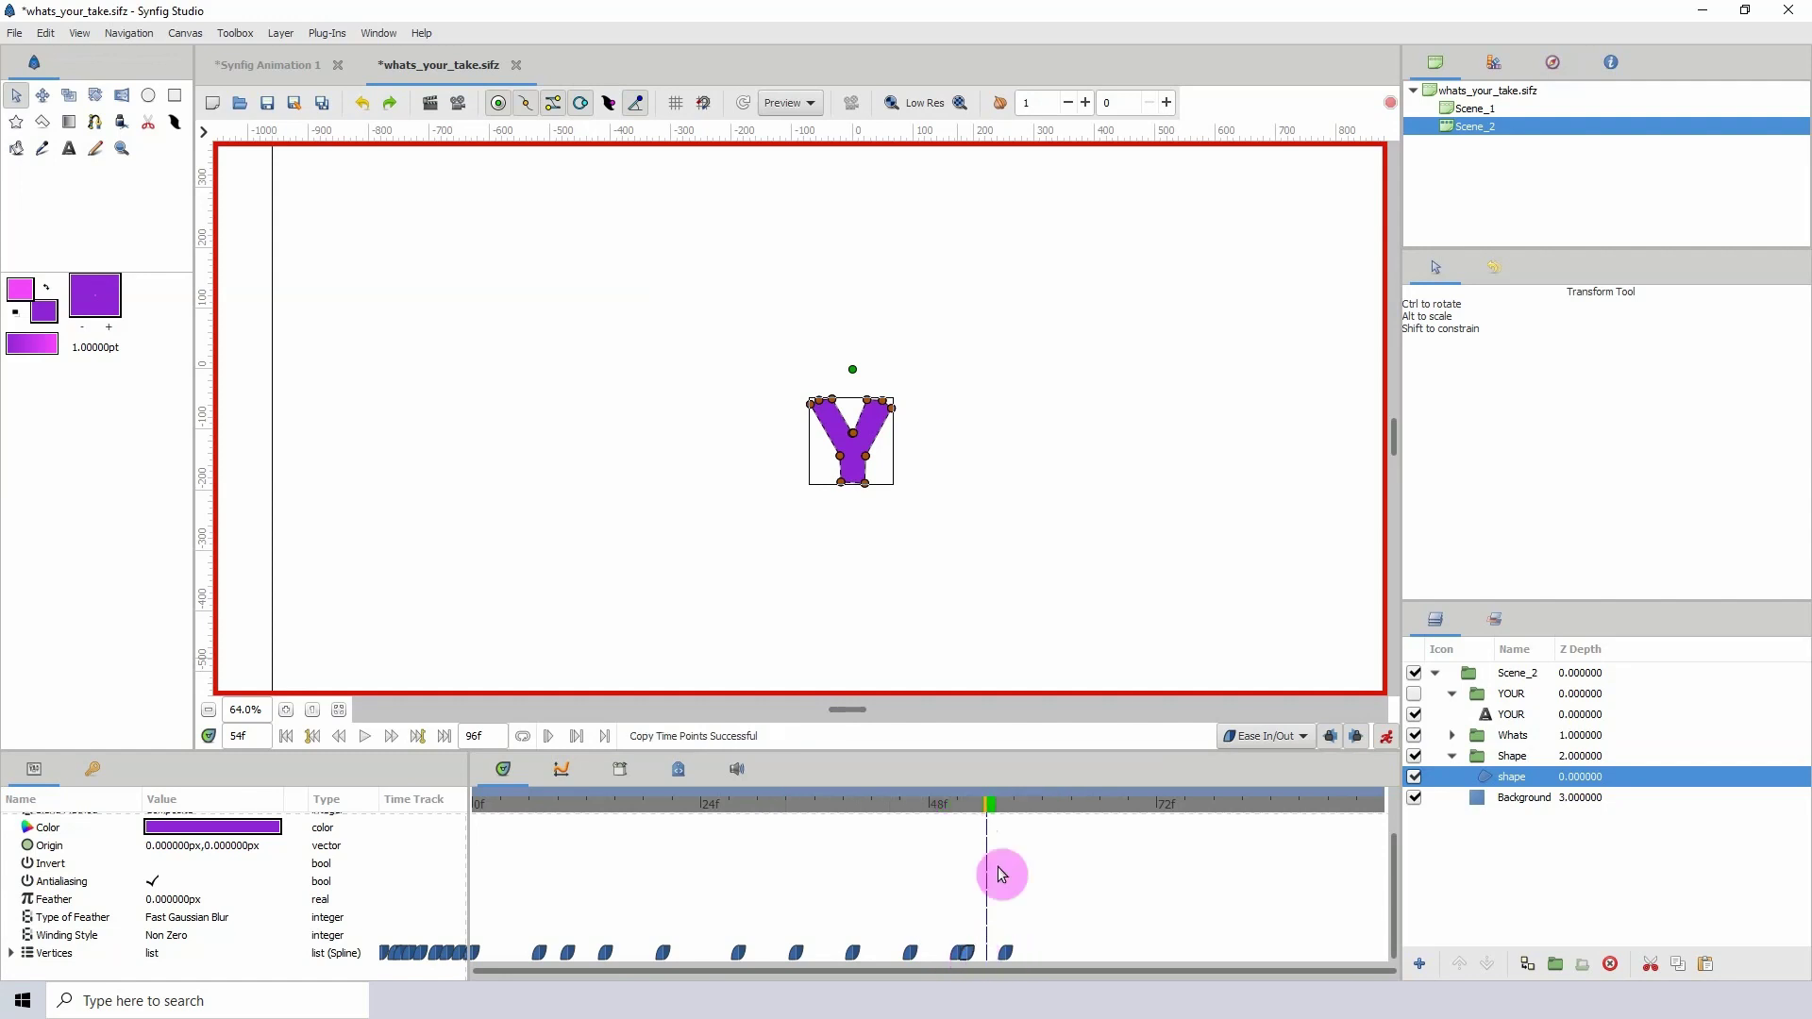
key(comma)
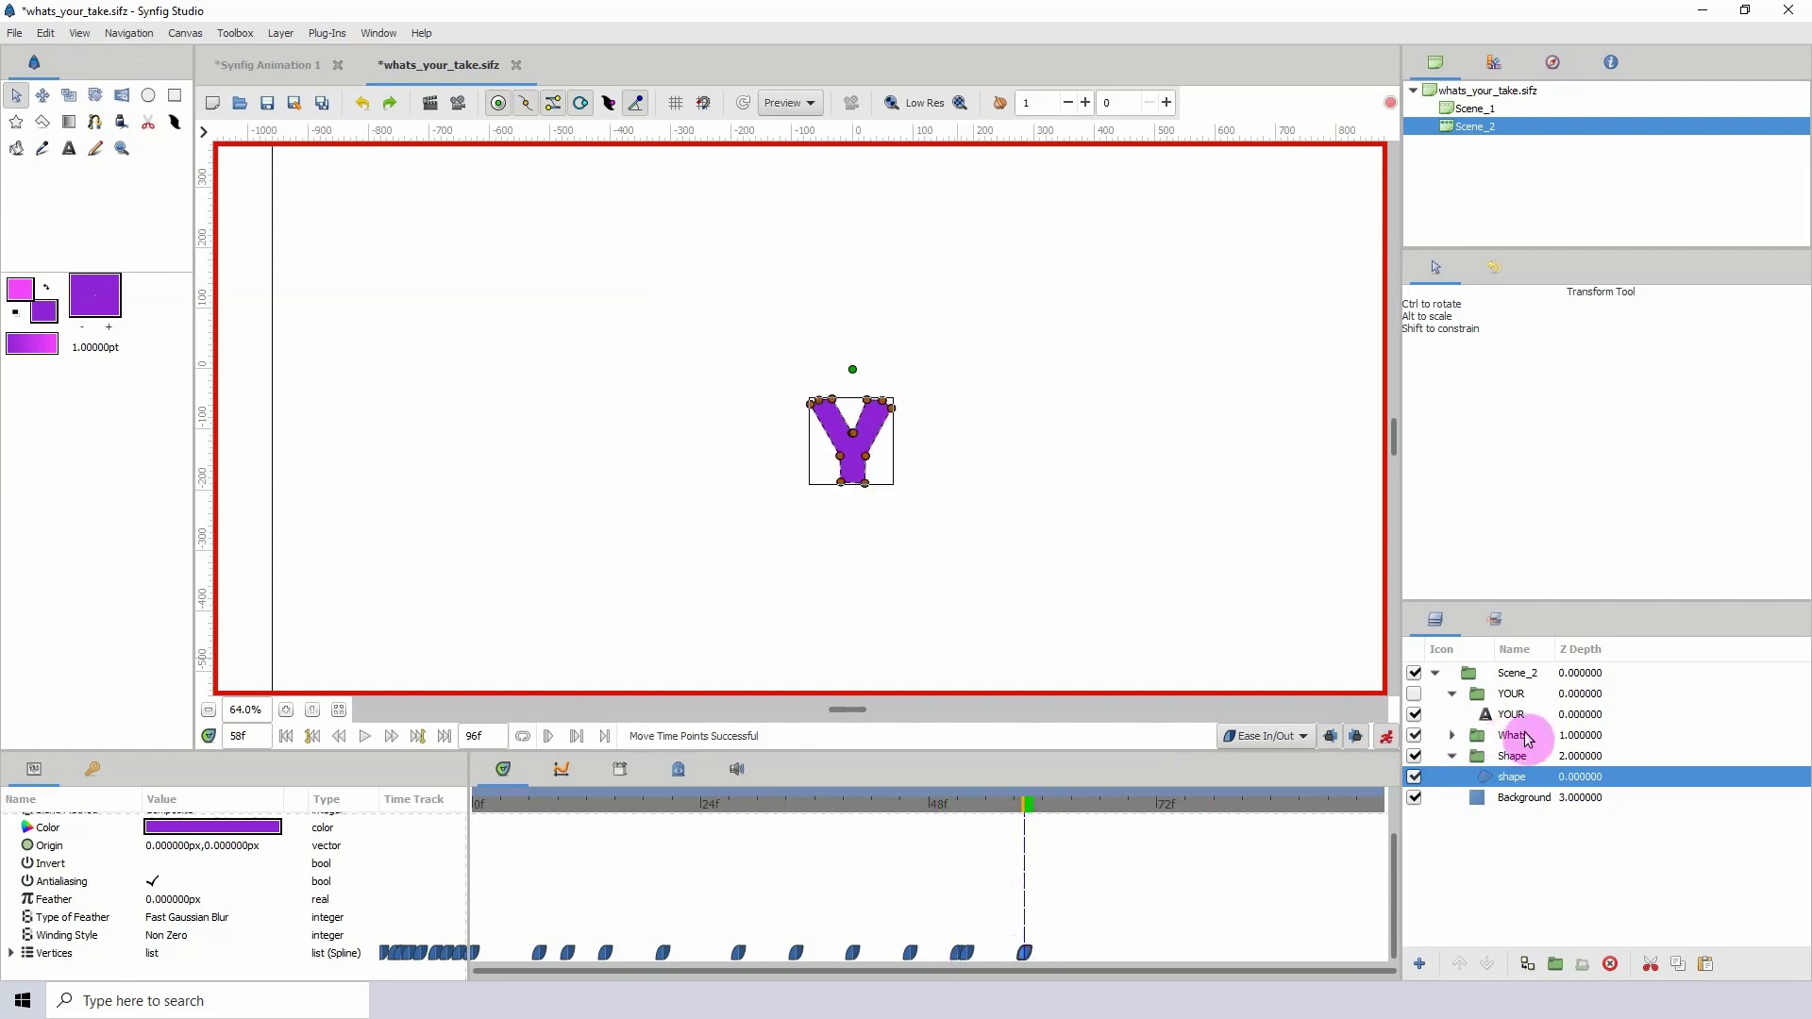
click(1528, 762)
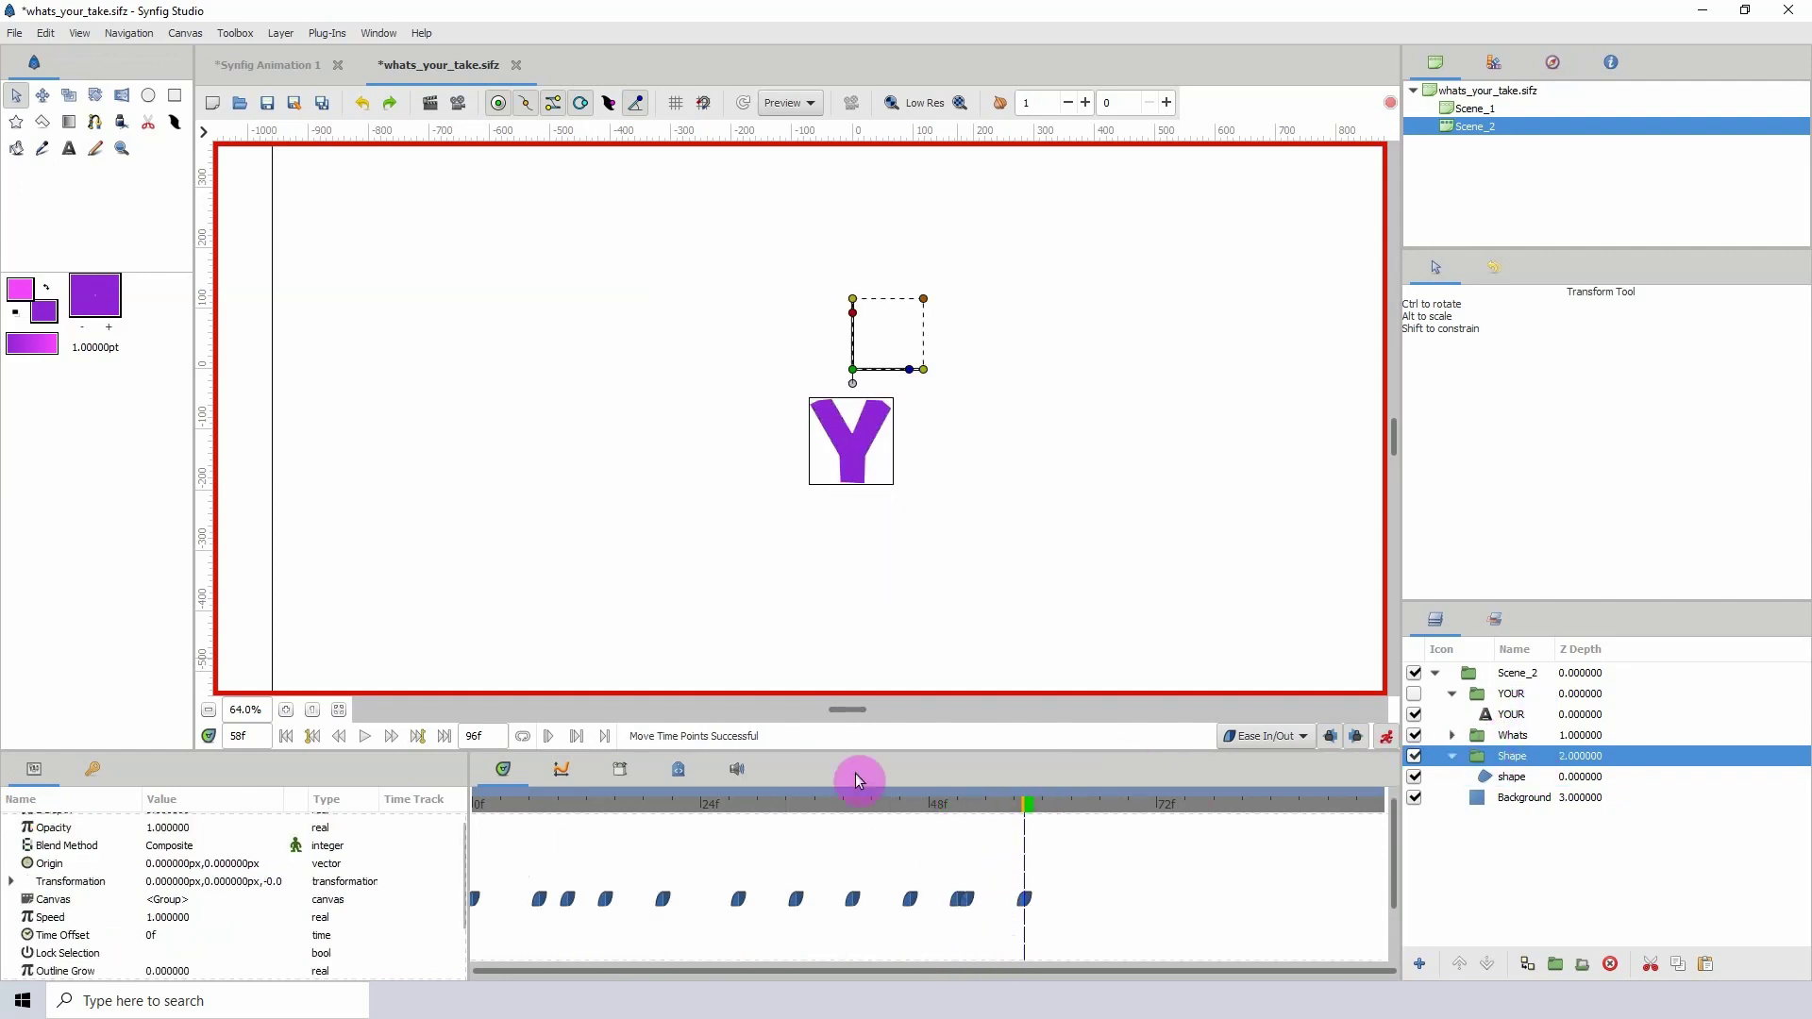